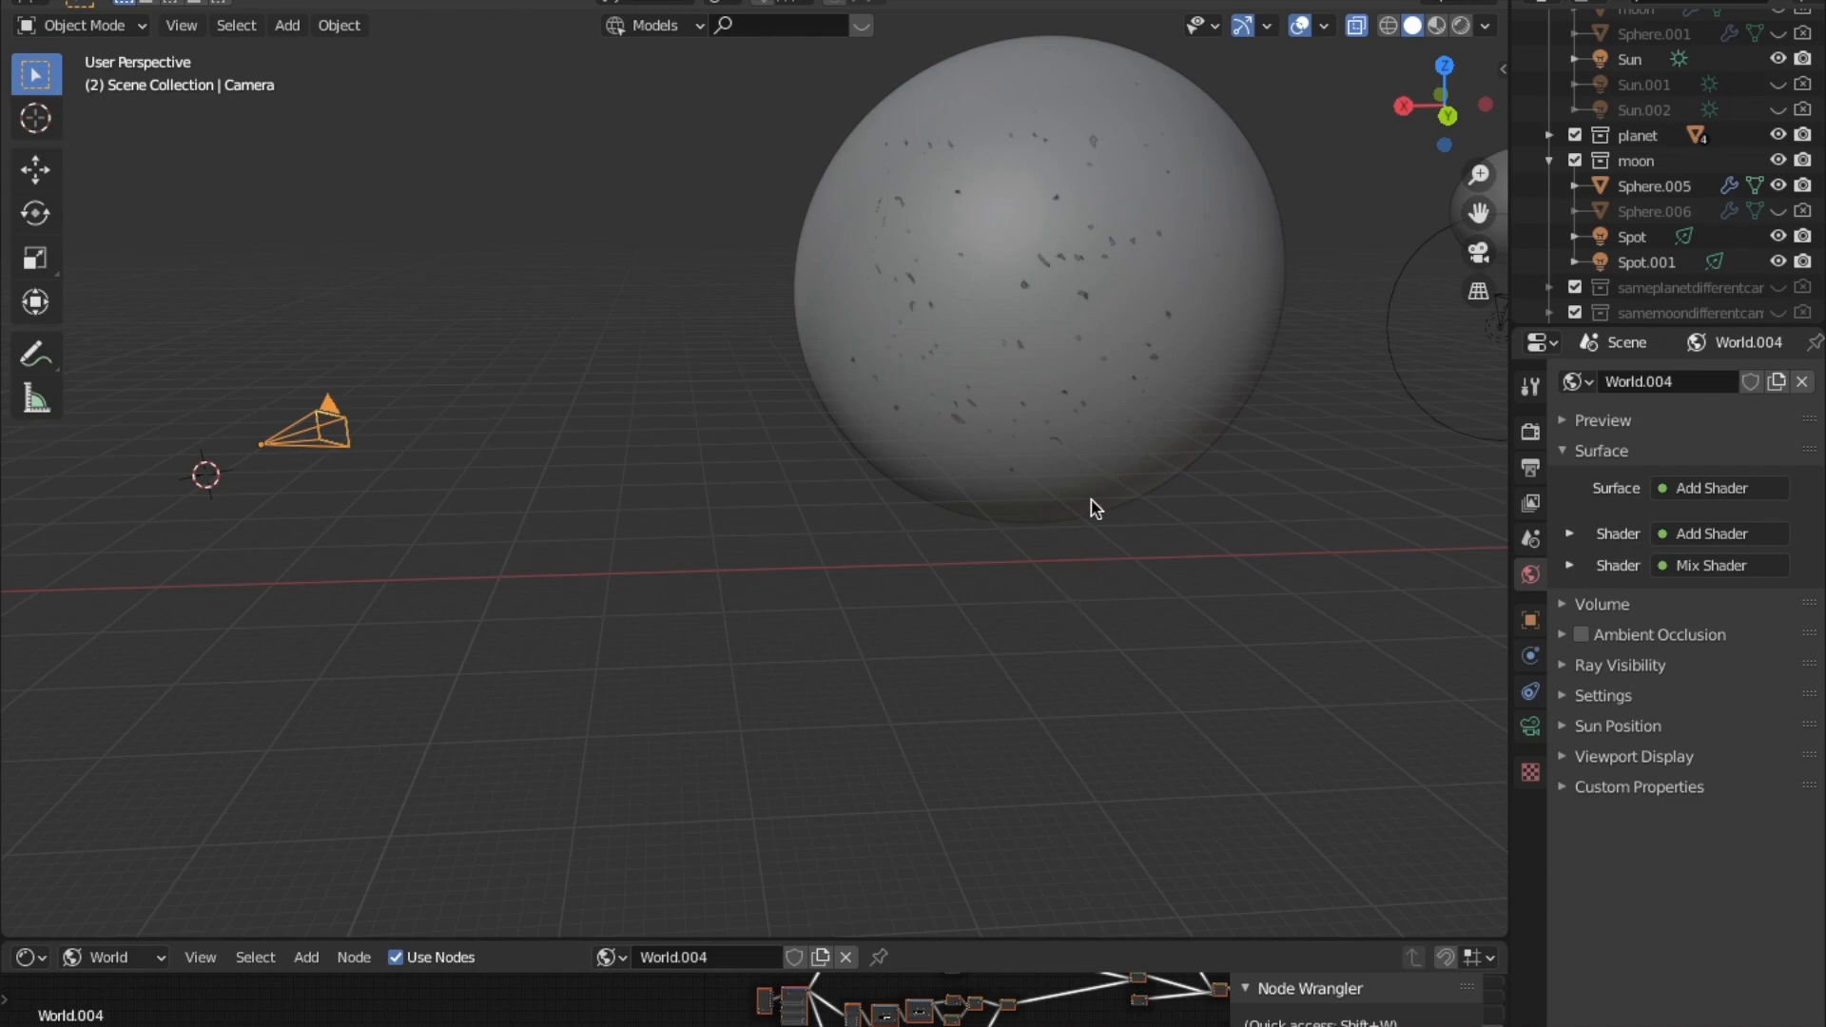
Add a UV sphere at the world origin and resize it.
scroll(890, 376, up, 2)
scroll(889, 381, down, 4)
scroll(886, 392, down, 3)
shift+middle_drag(833, 440, 913, 416)
shift+middle_drag(1034, 423, 877, 409)
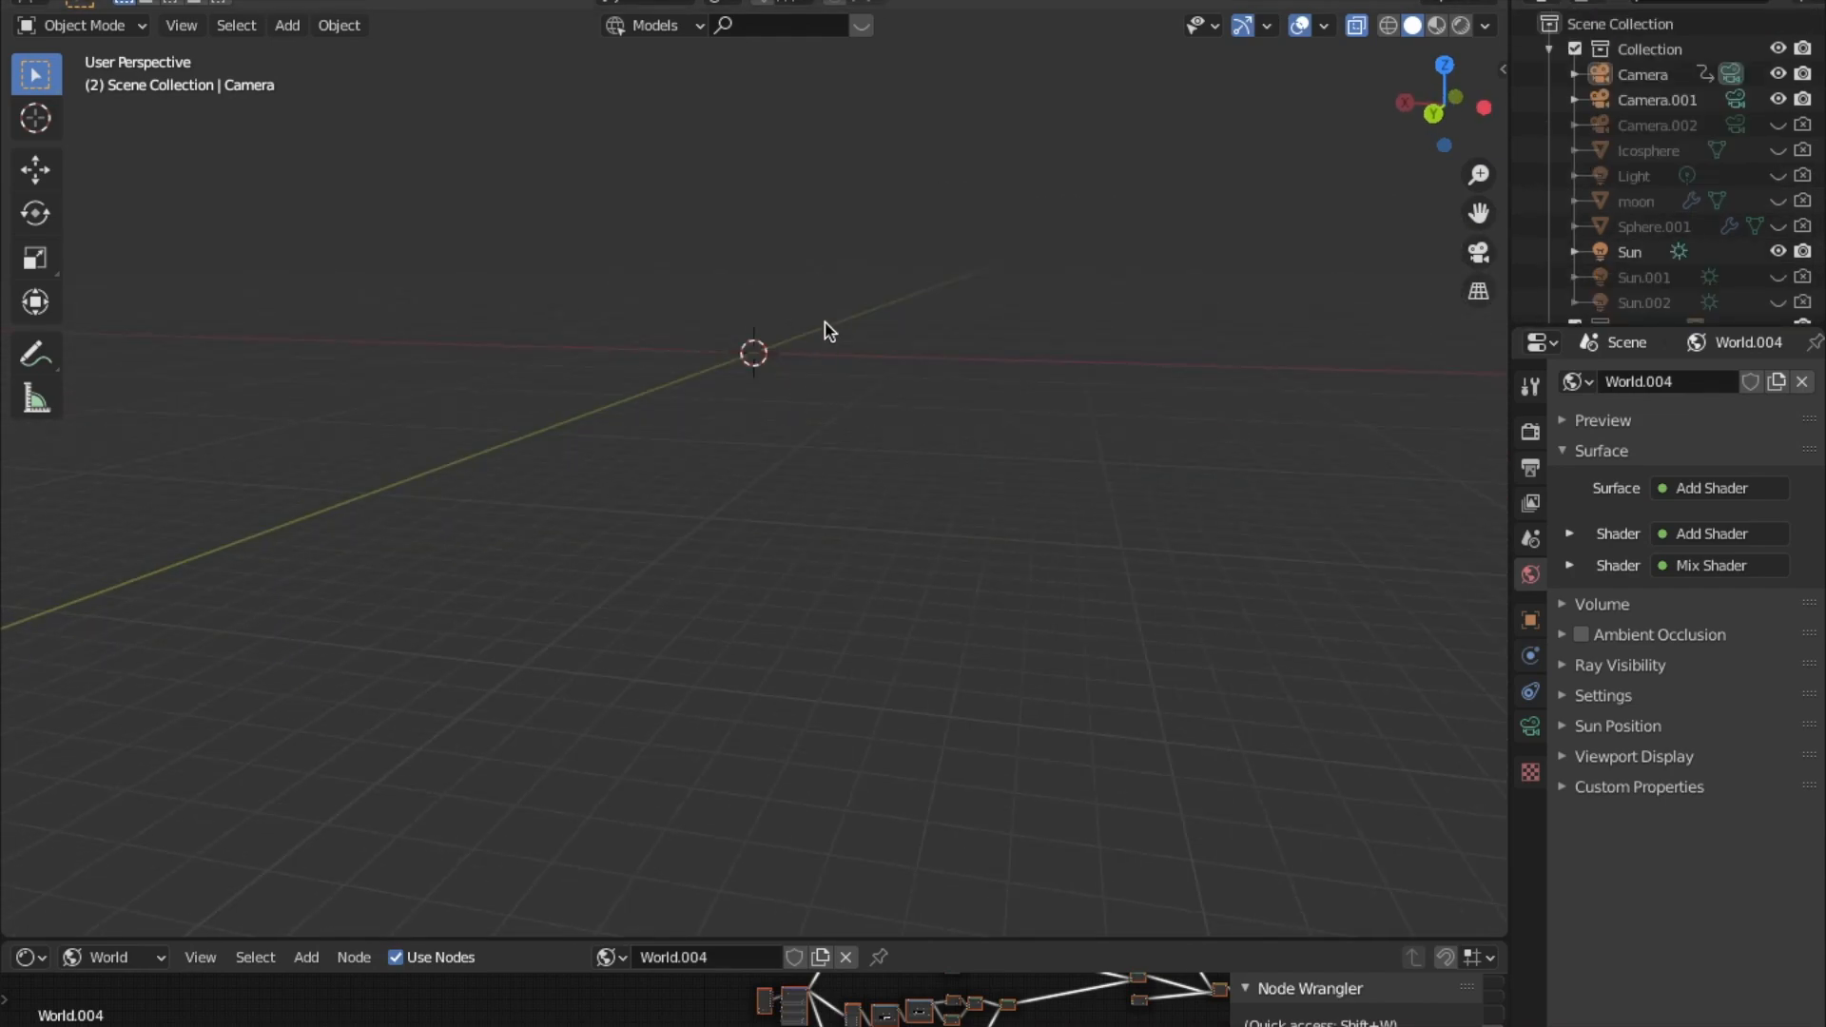
middle_drag(829, 330, 872, 514)
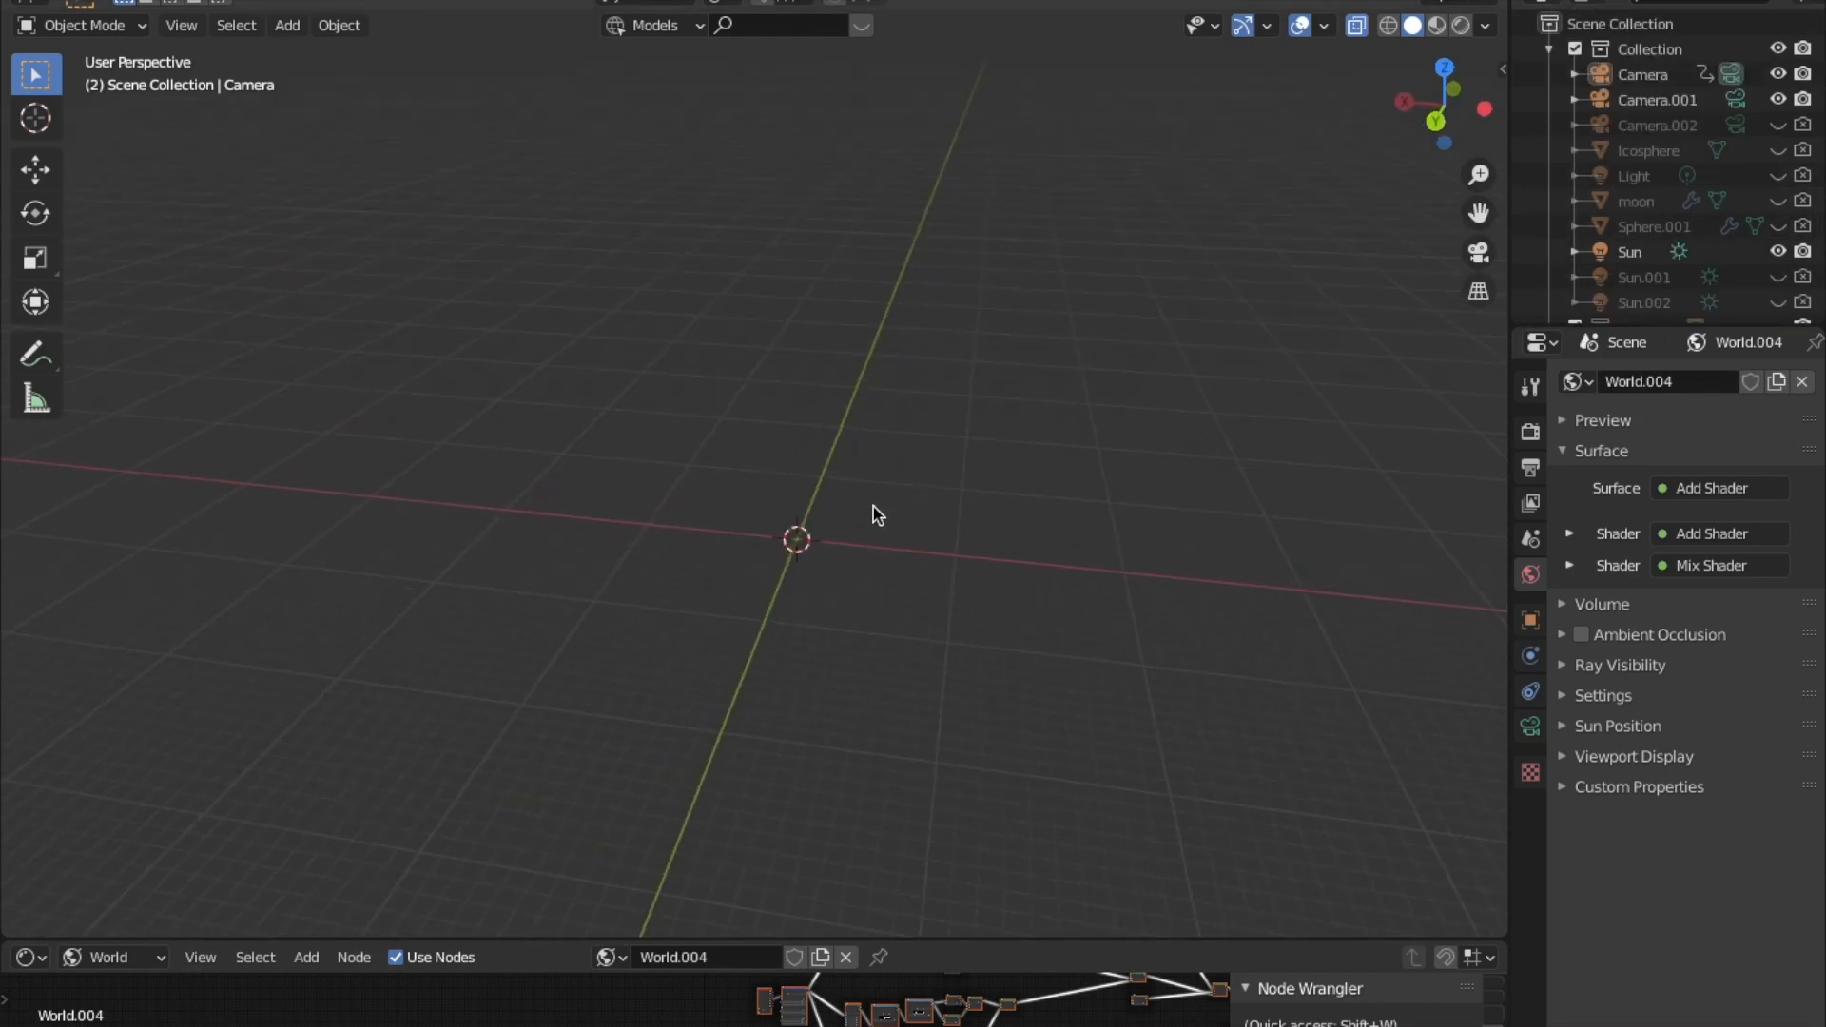
key(shift+a)
mouse_move(873, 513)
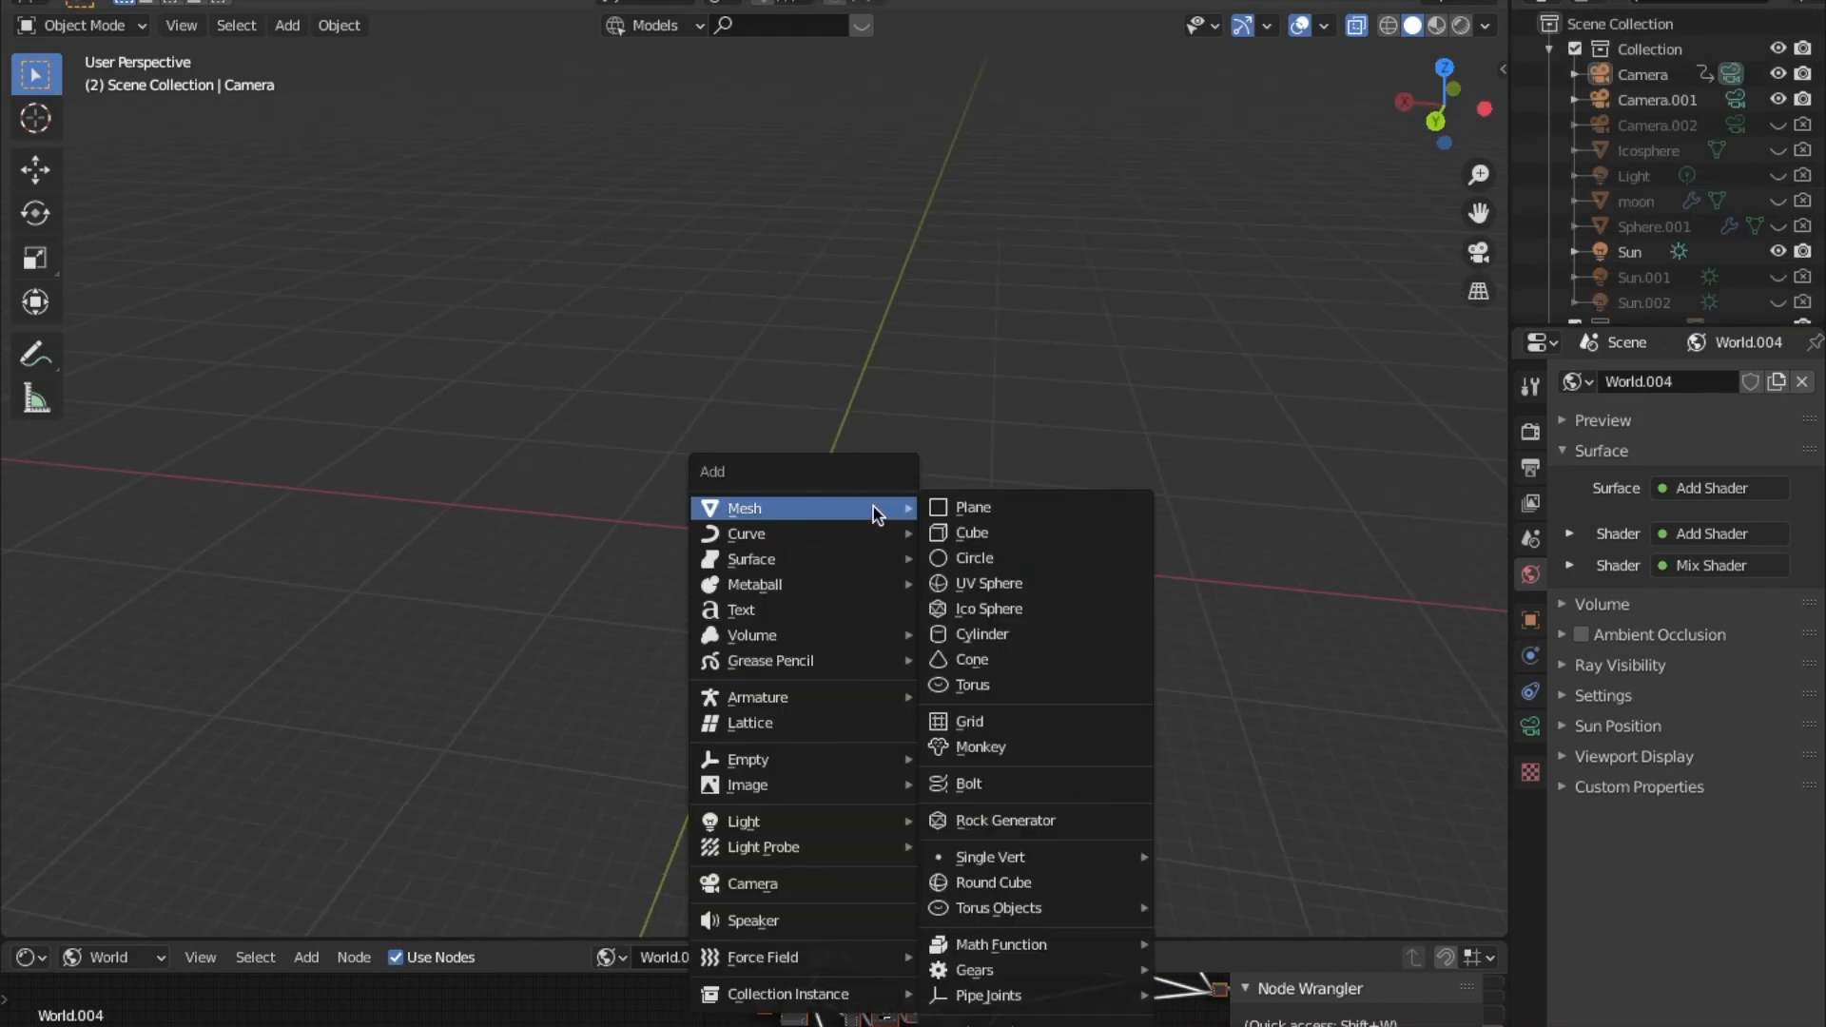
click(984, 583)
click(1118, 563)
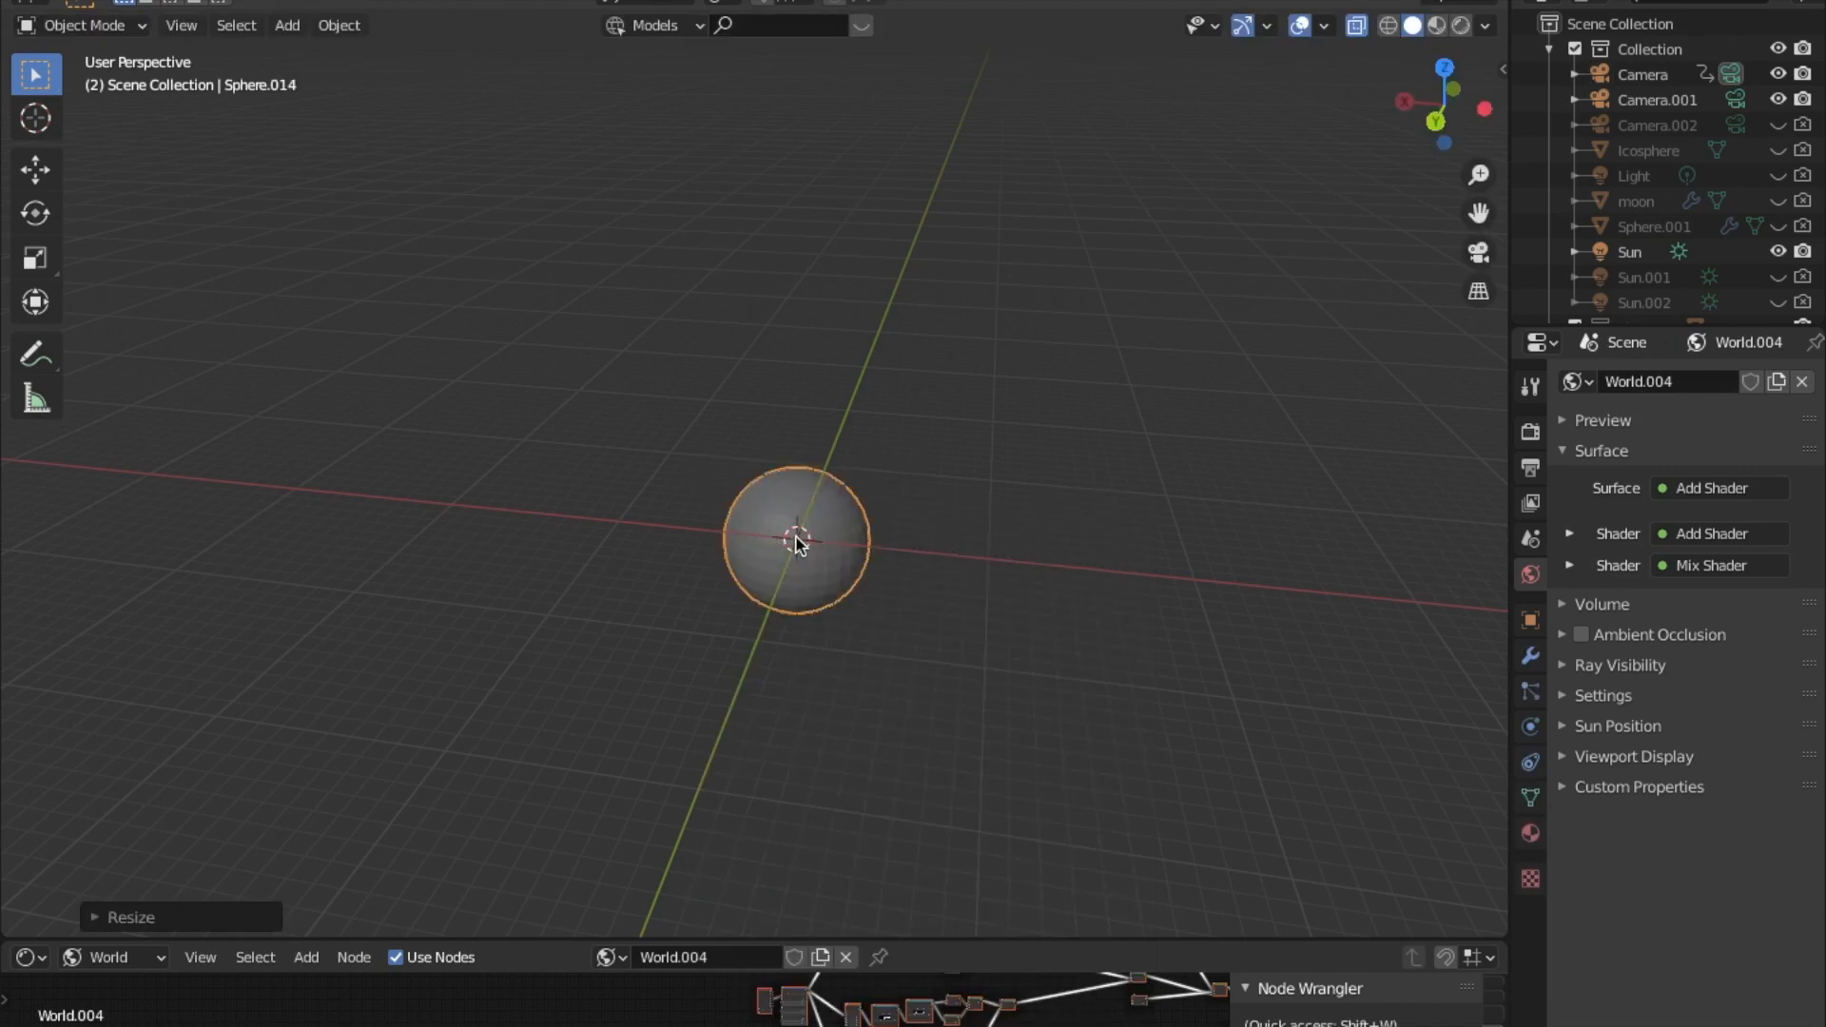
Duplicate the sphere in place and scale the copy up to about 1.02.
scroll(797, 542, up, 4)
right_click(794, 572)
click(793, 571)
key(shift+d)
right_click(863, 568)
key(s)
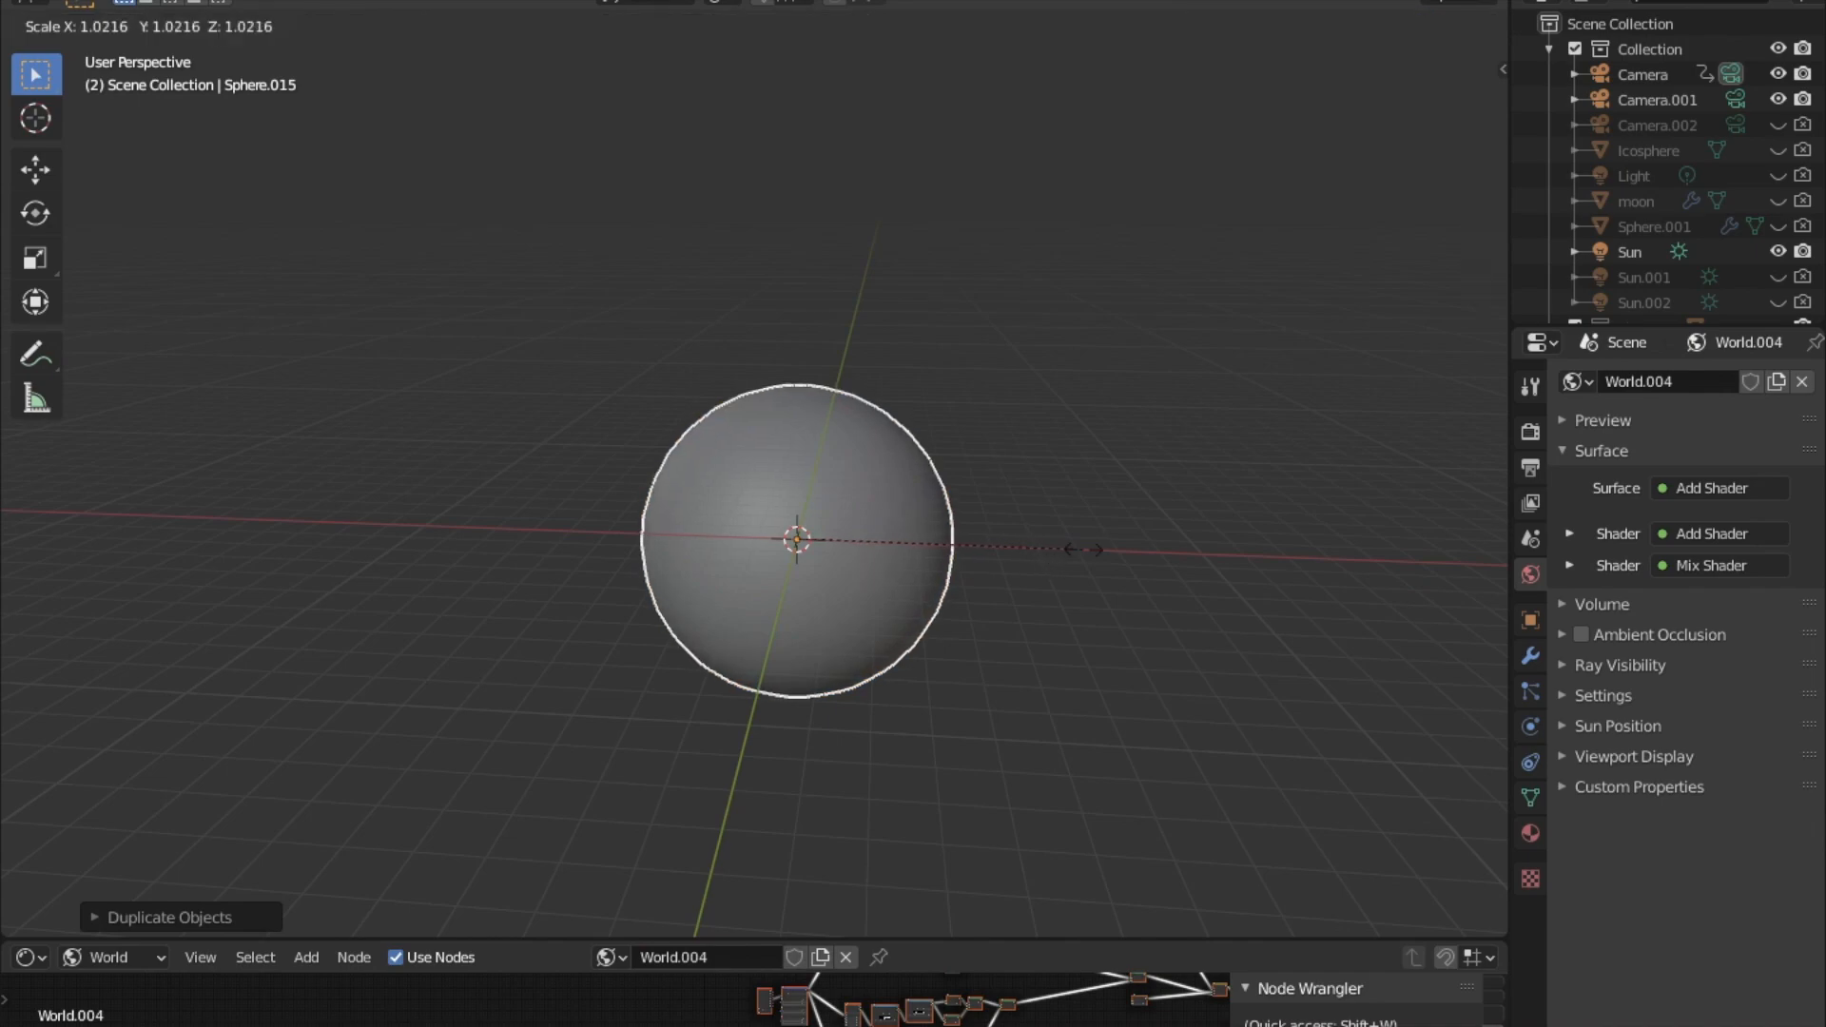
click(1084, 557)
middle_drag(1084, 556, 858, 521)
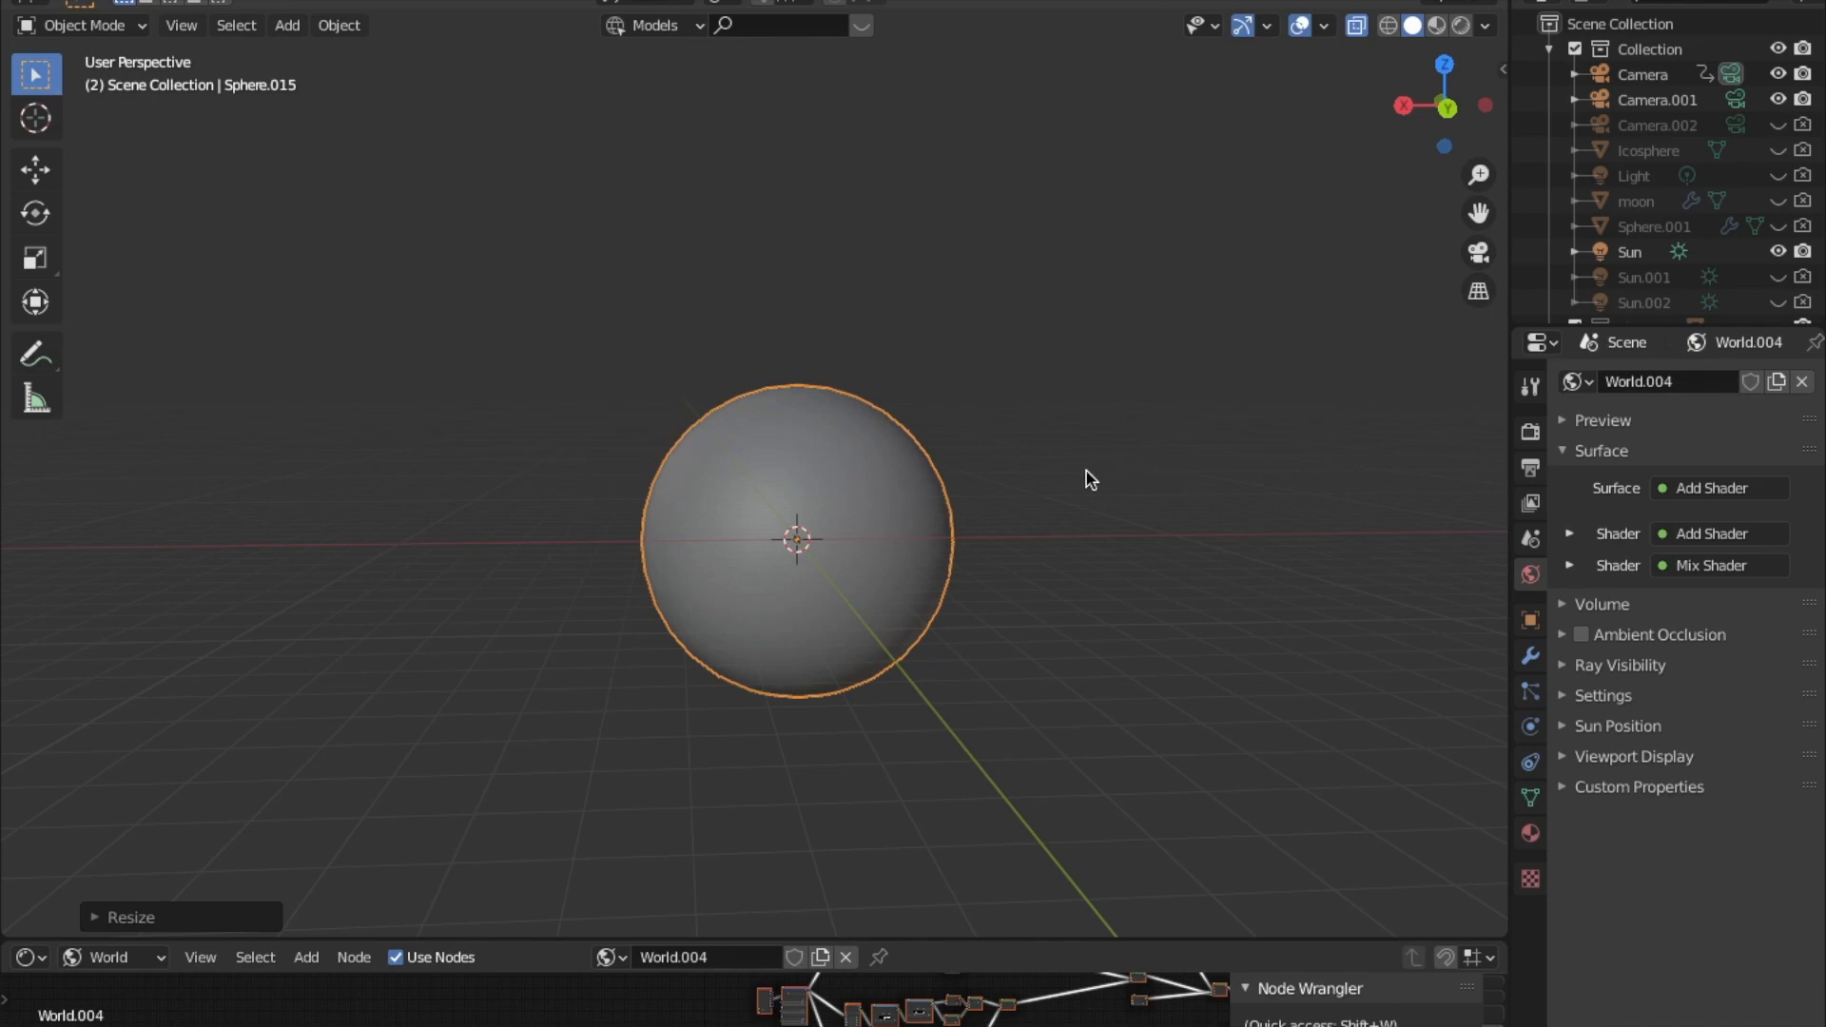
Duplicate the outermost sphere in place twice more, enlarging each copy slightly to form nested shells.
key(shift+d)
click(1009, 499)
key(s)
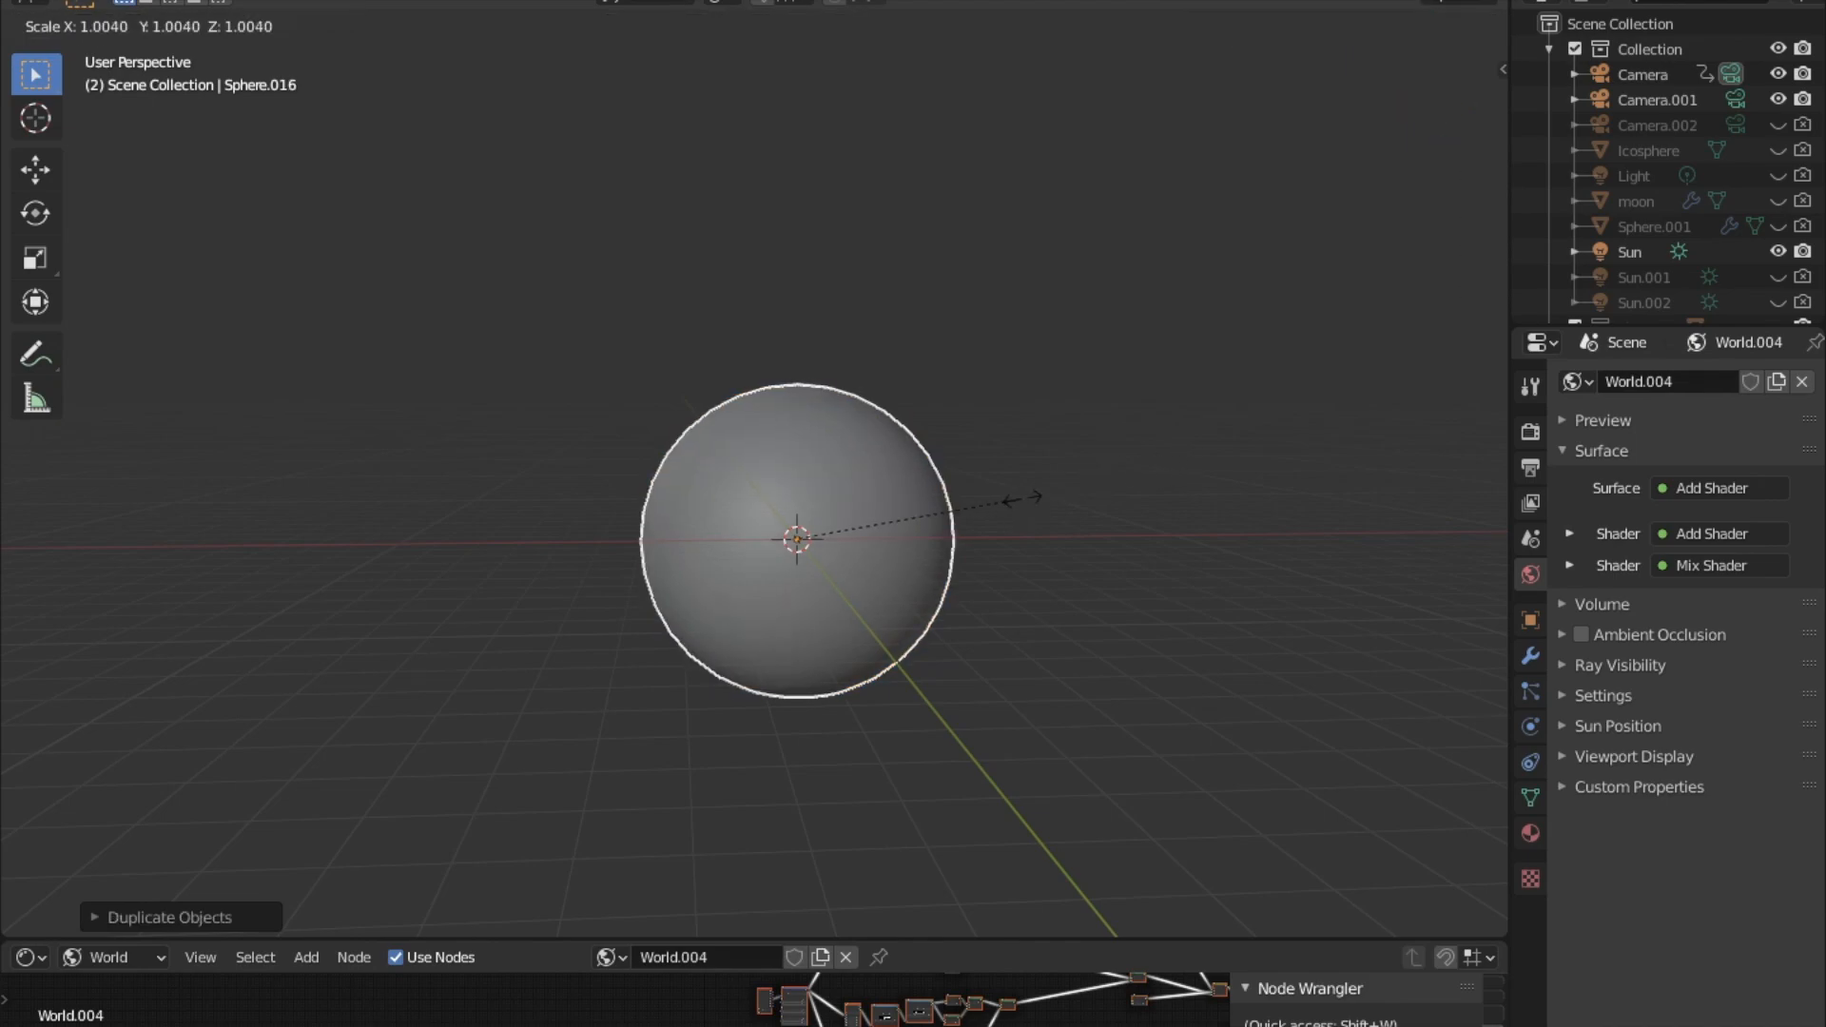
click(987, 504)
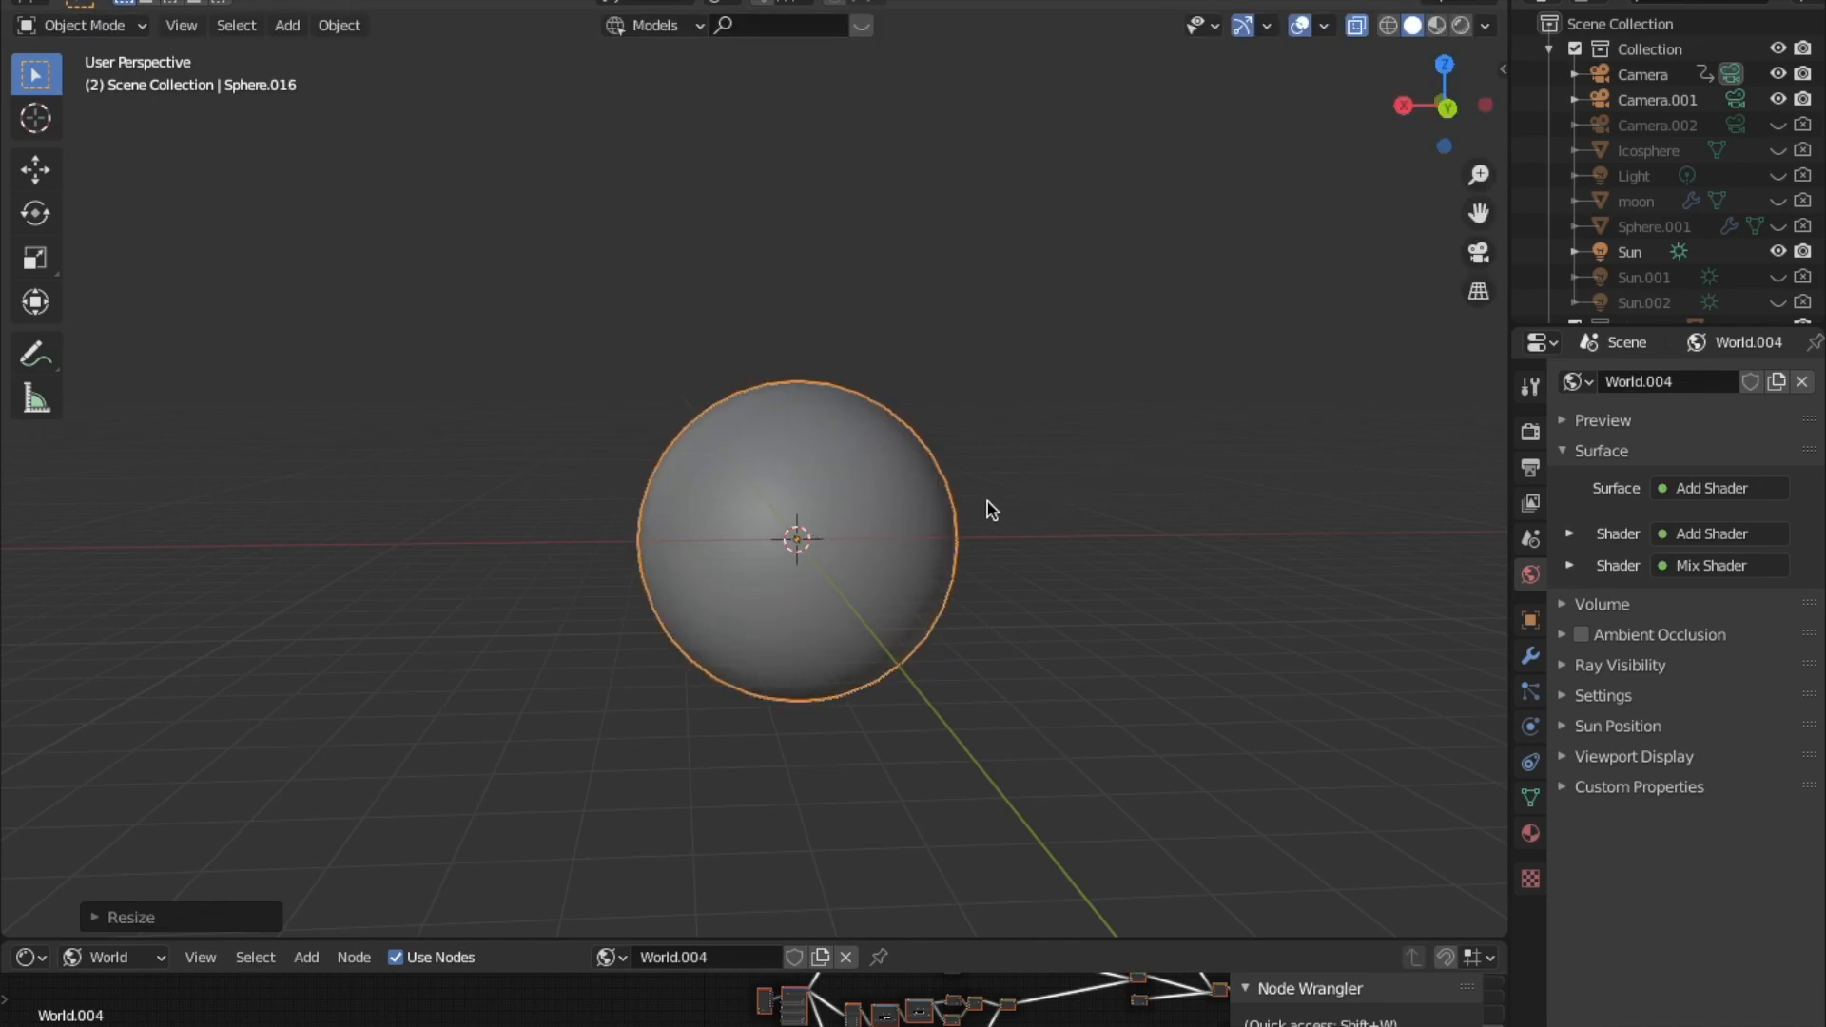
key(shift+d)
key(s)
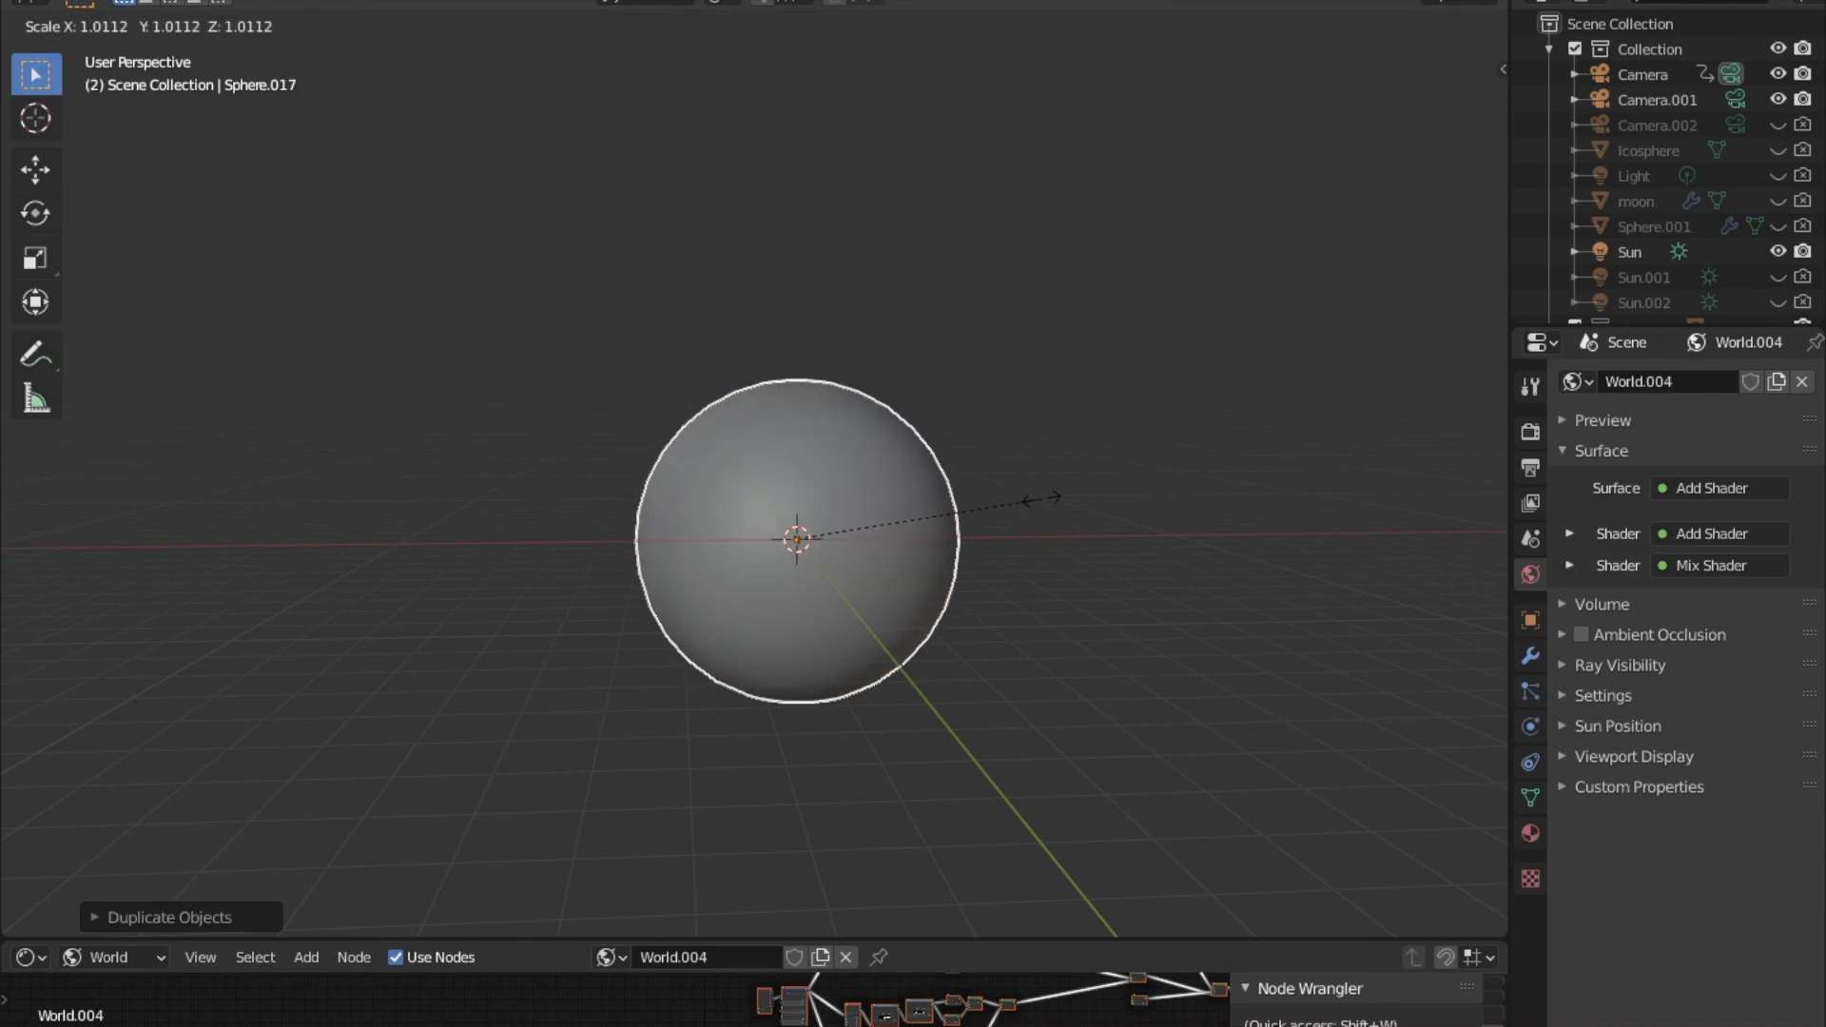
click(1052, 498)
middle_drag(754, 567, 633, 413)
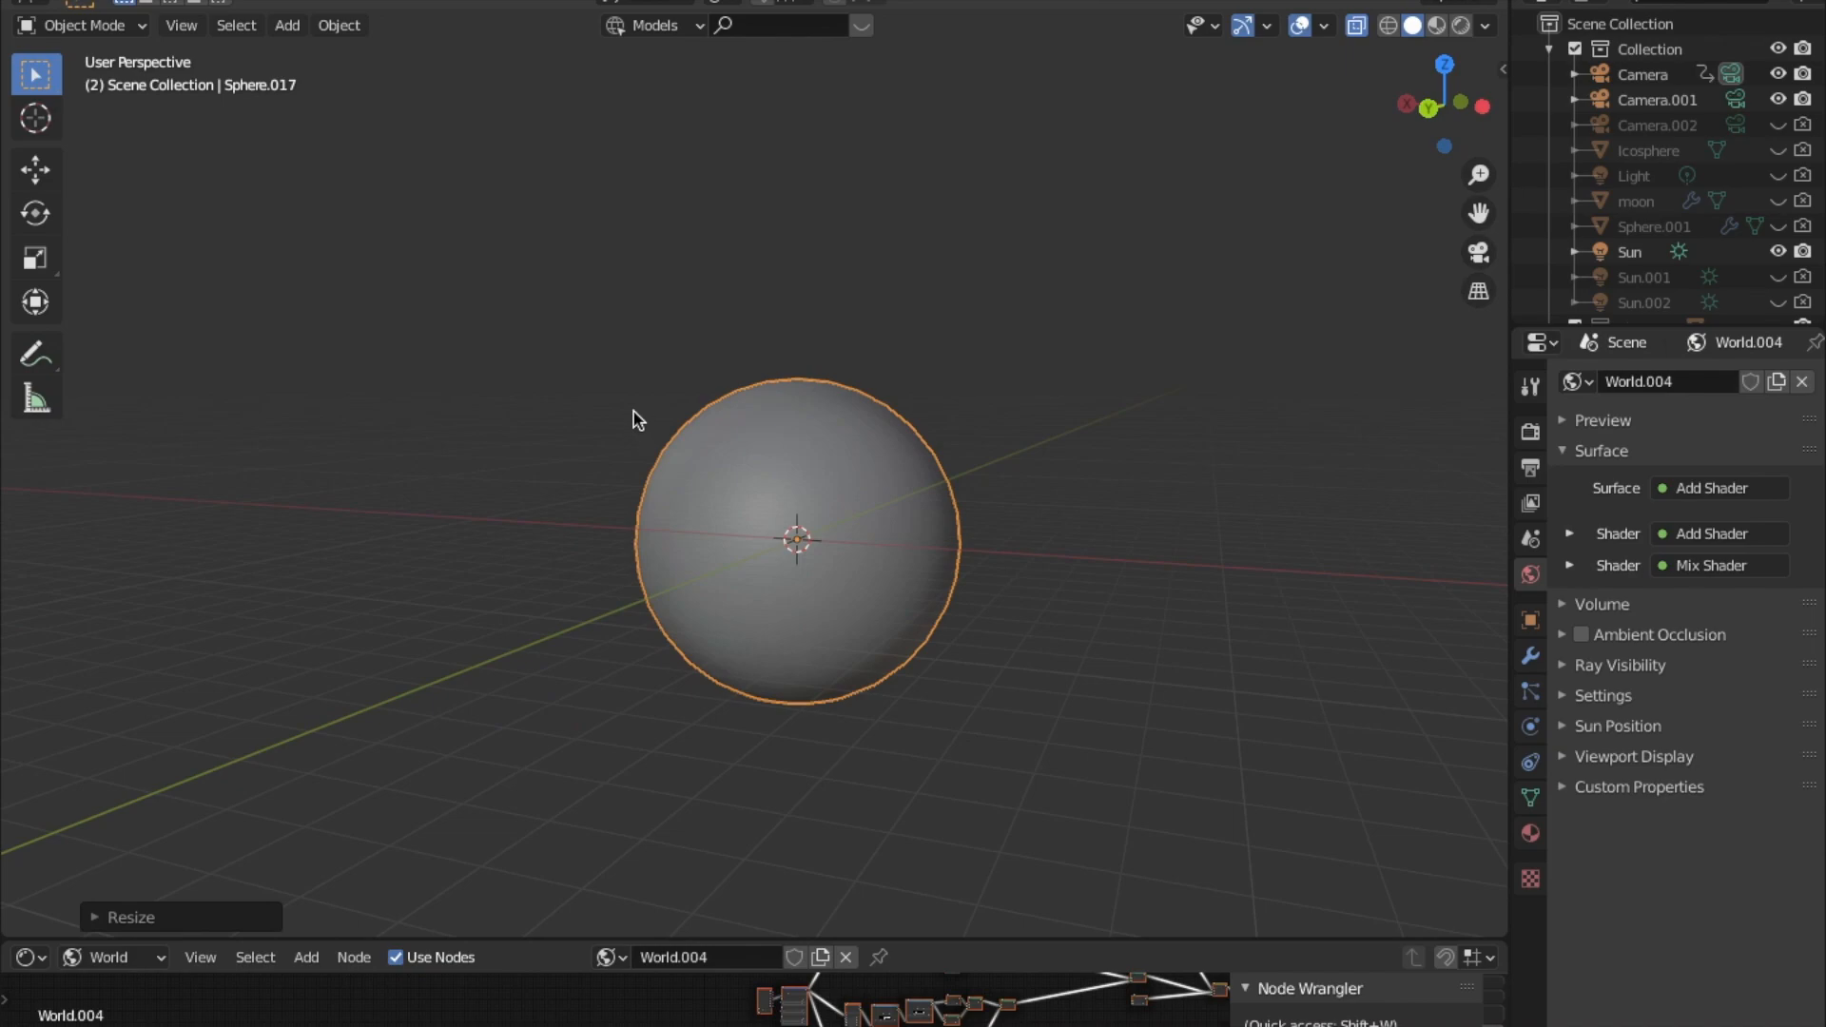
Select all the nested spheres at the origin and delete them.
drag(613, 373, 935, 538)
key(x)
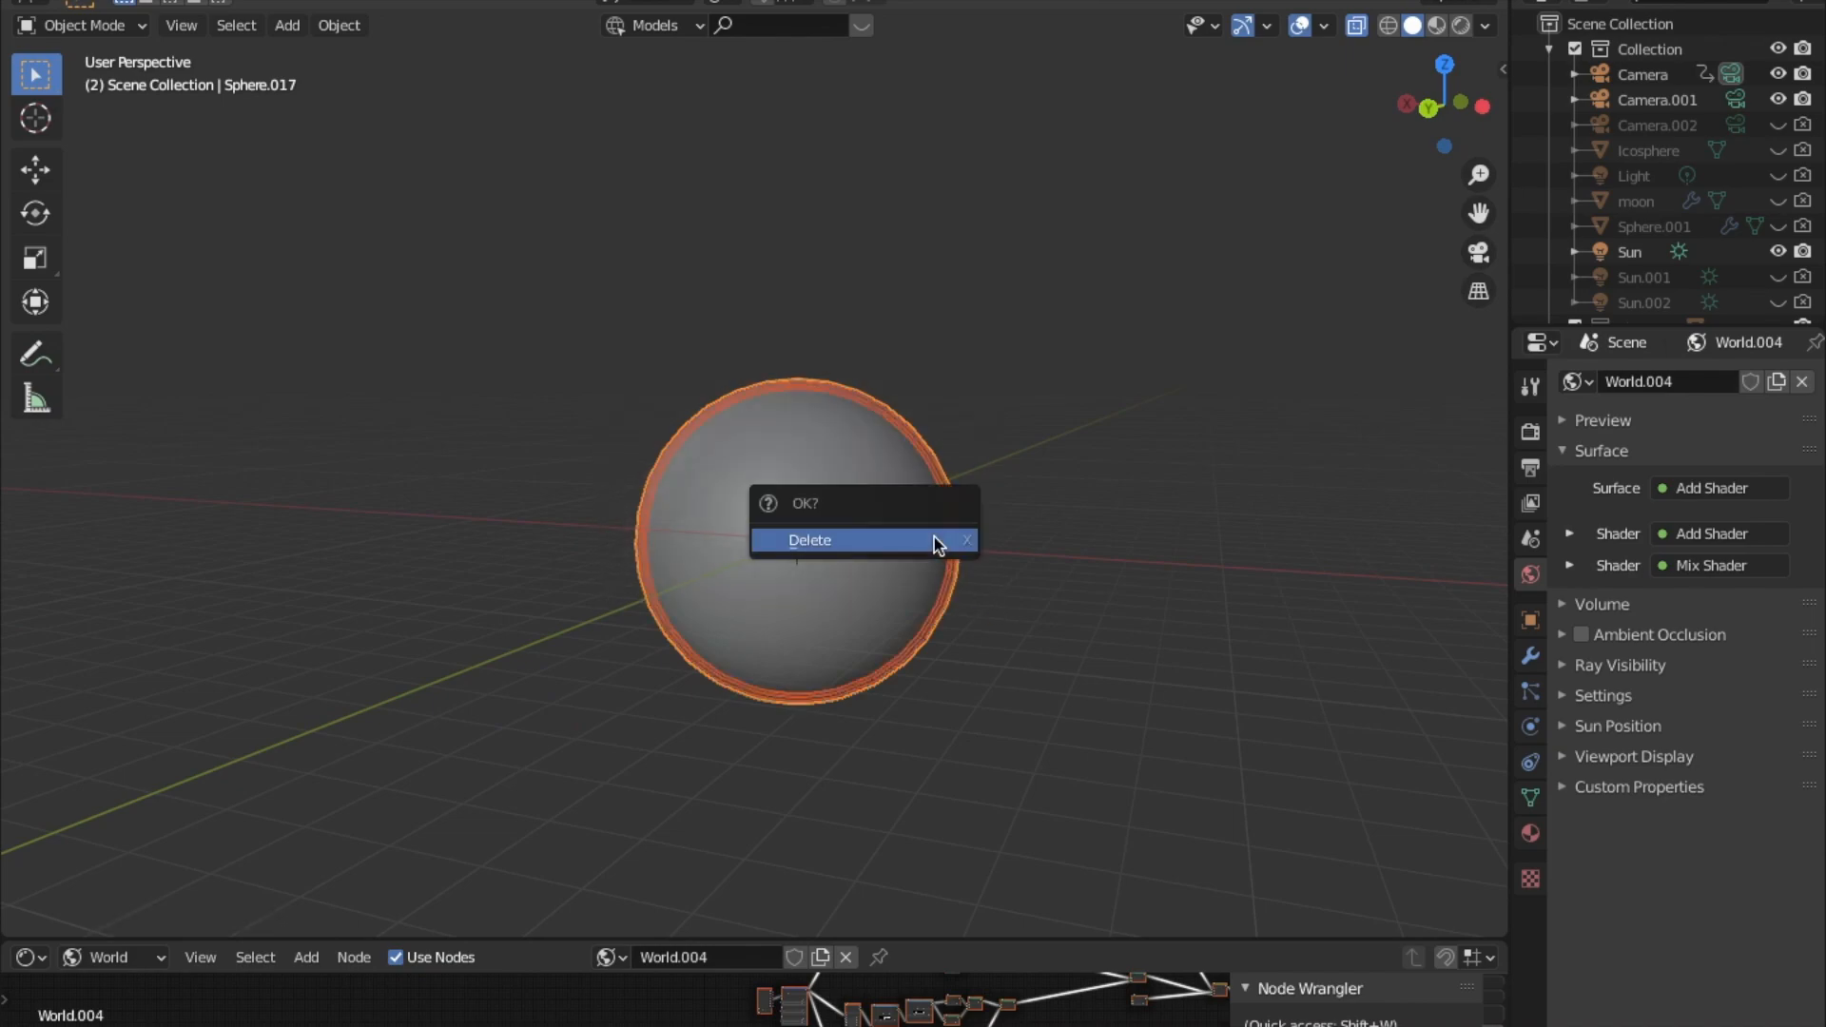
click(939, 539)
Show the planet collection in the viewport and examine the planet up close.
scroll(1711, 243, down, 3)
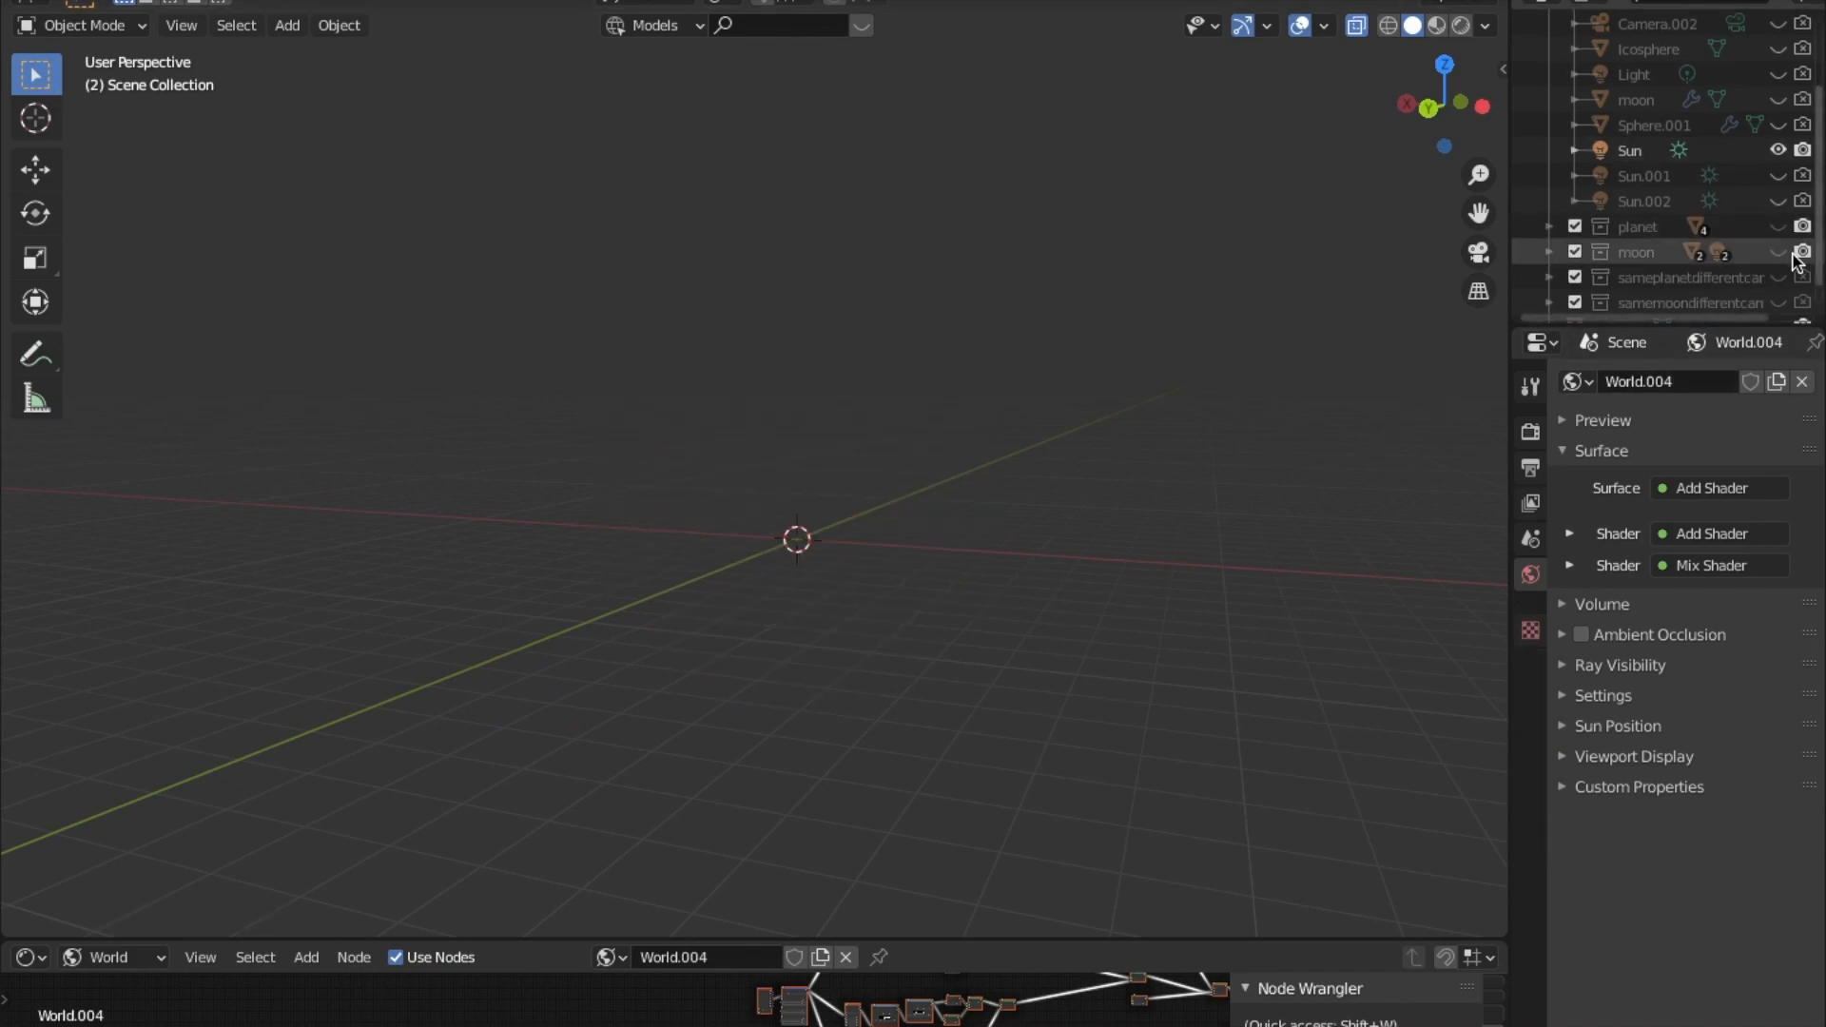
shift+middle_drag(1325, 379, 637, 398)
scroll(578, 382, up, 10)
shift+right_click(483, 388)
middle_drag(561, 333, 379, 377)
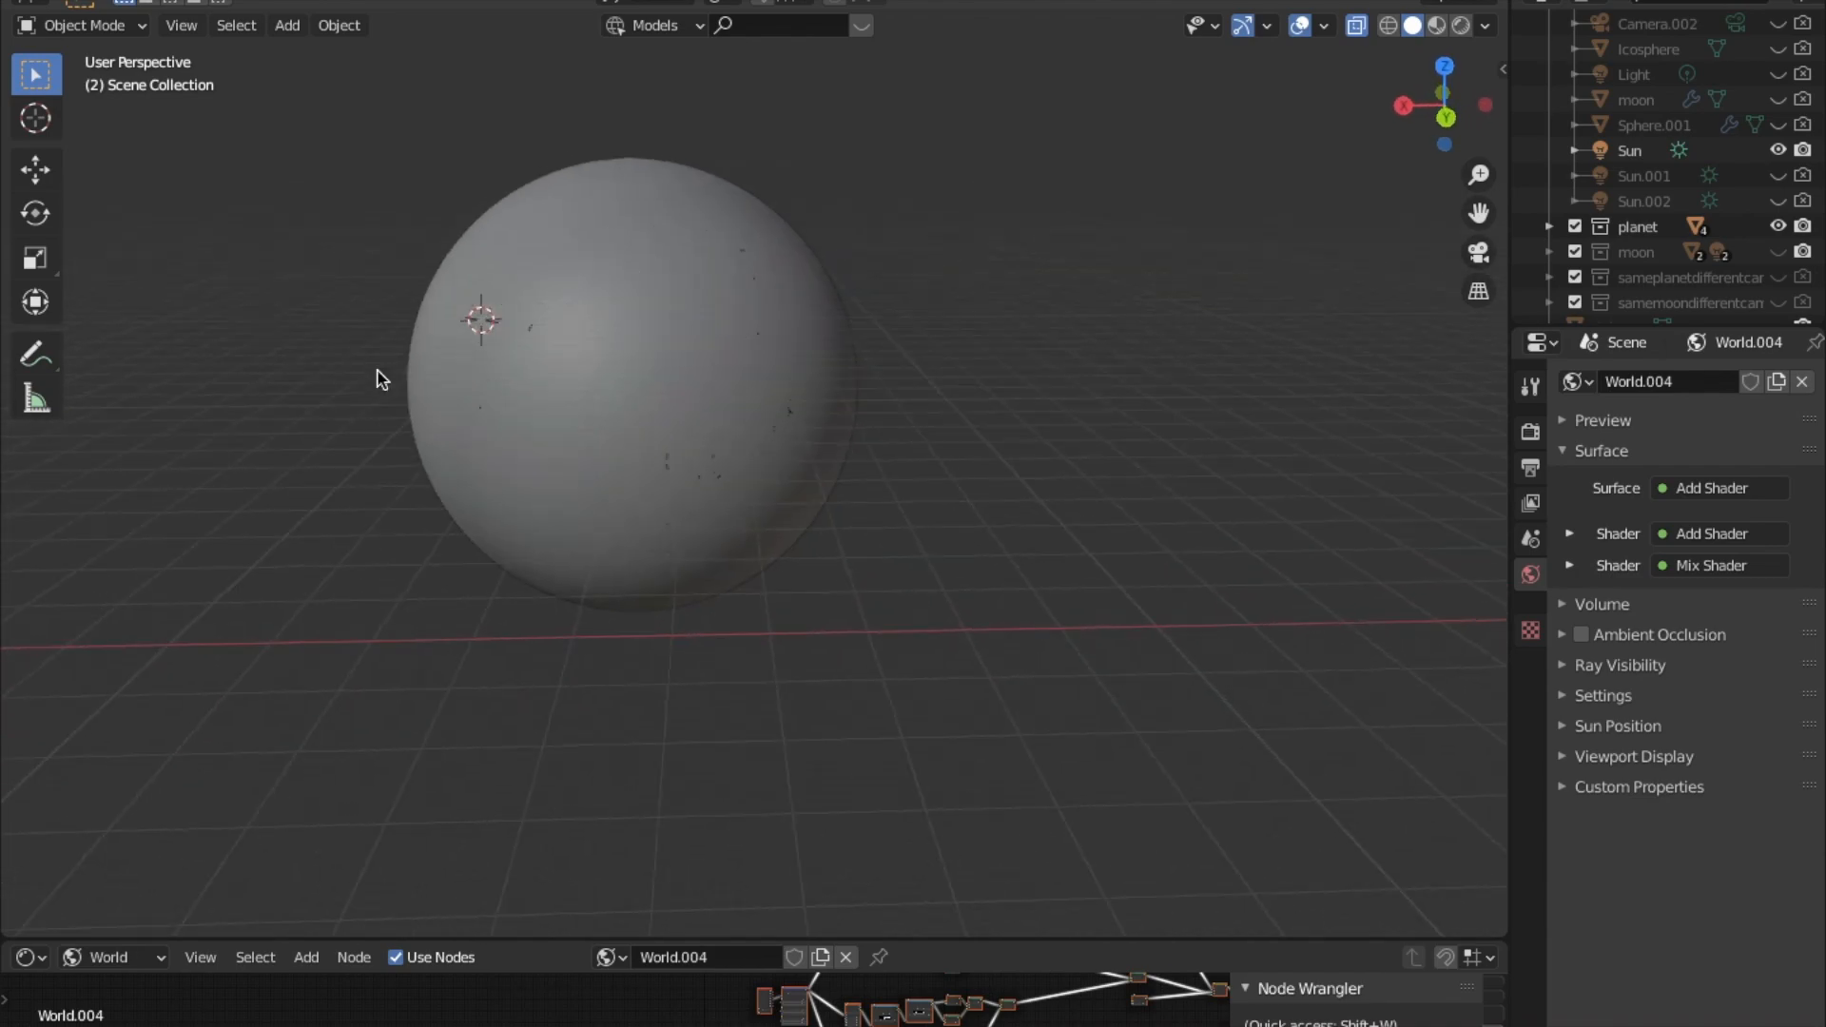
scroll(557, 363, up, 4)
middle_drag(557, 365, 1159, 101)
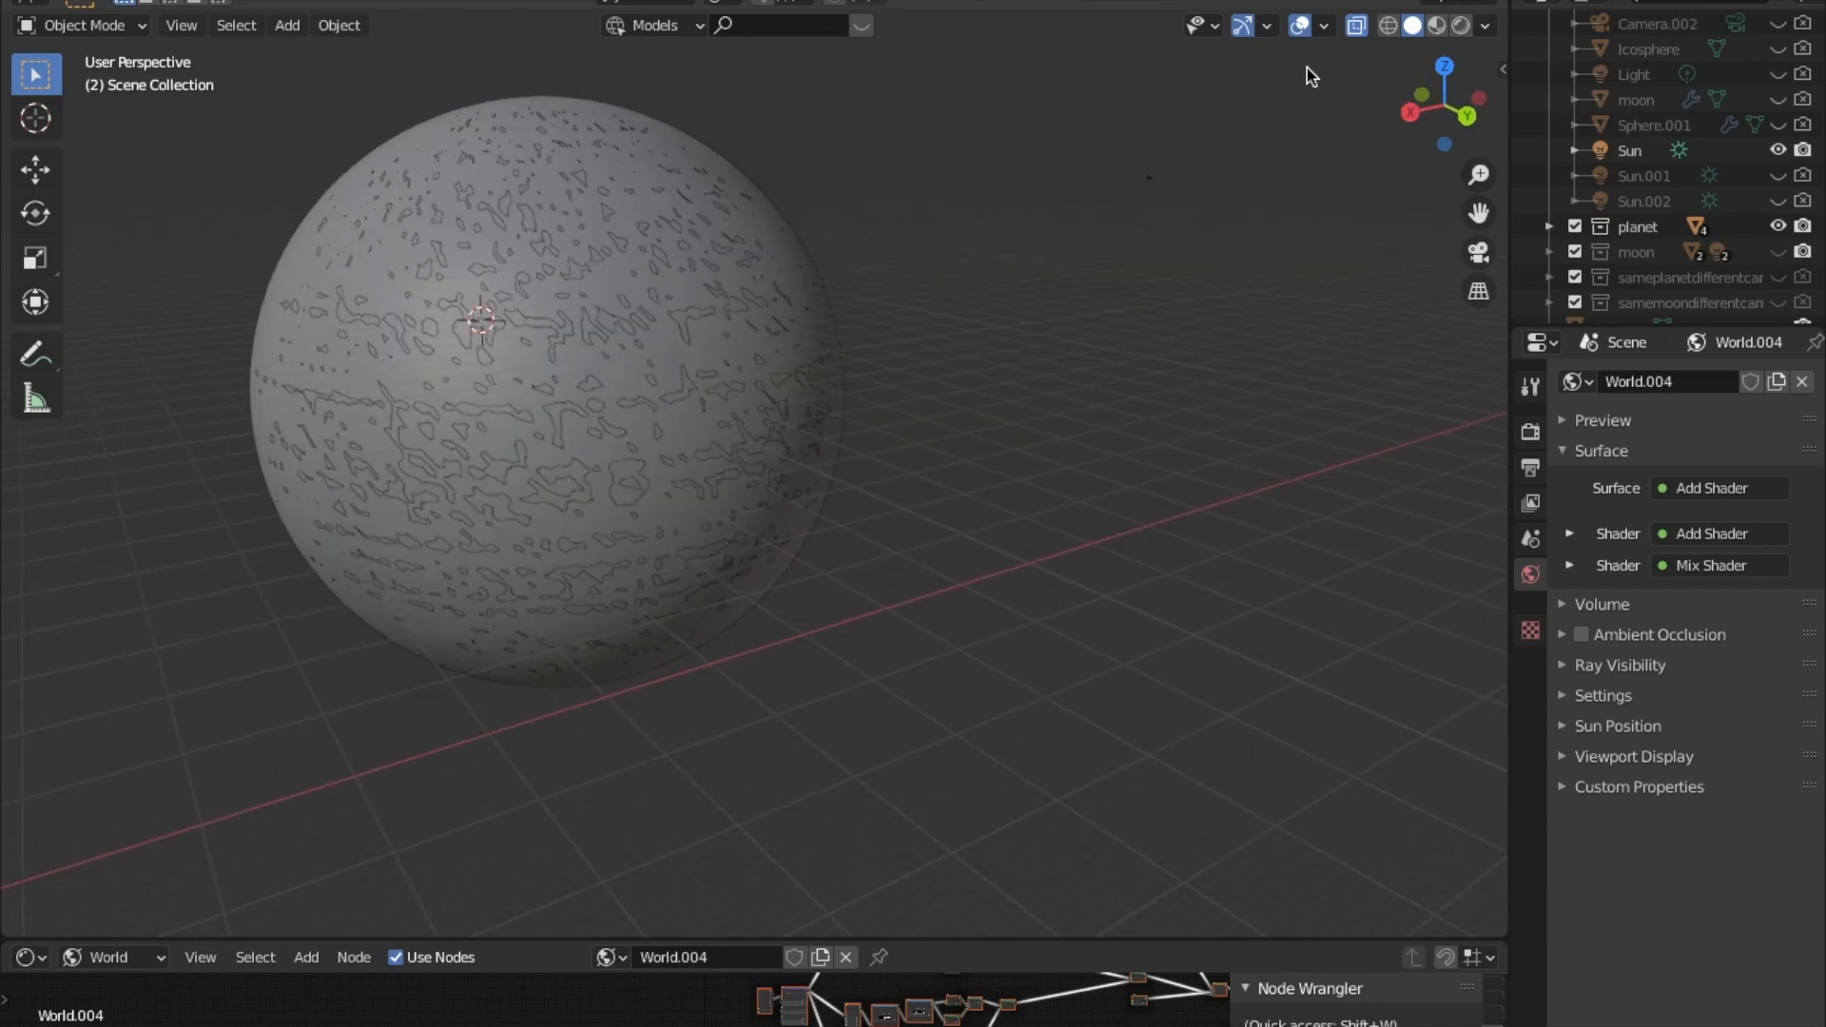
Hide Sphere.004, one of the planet's outer shells.
click(816, 271)
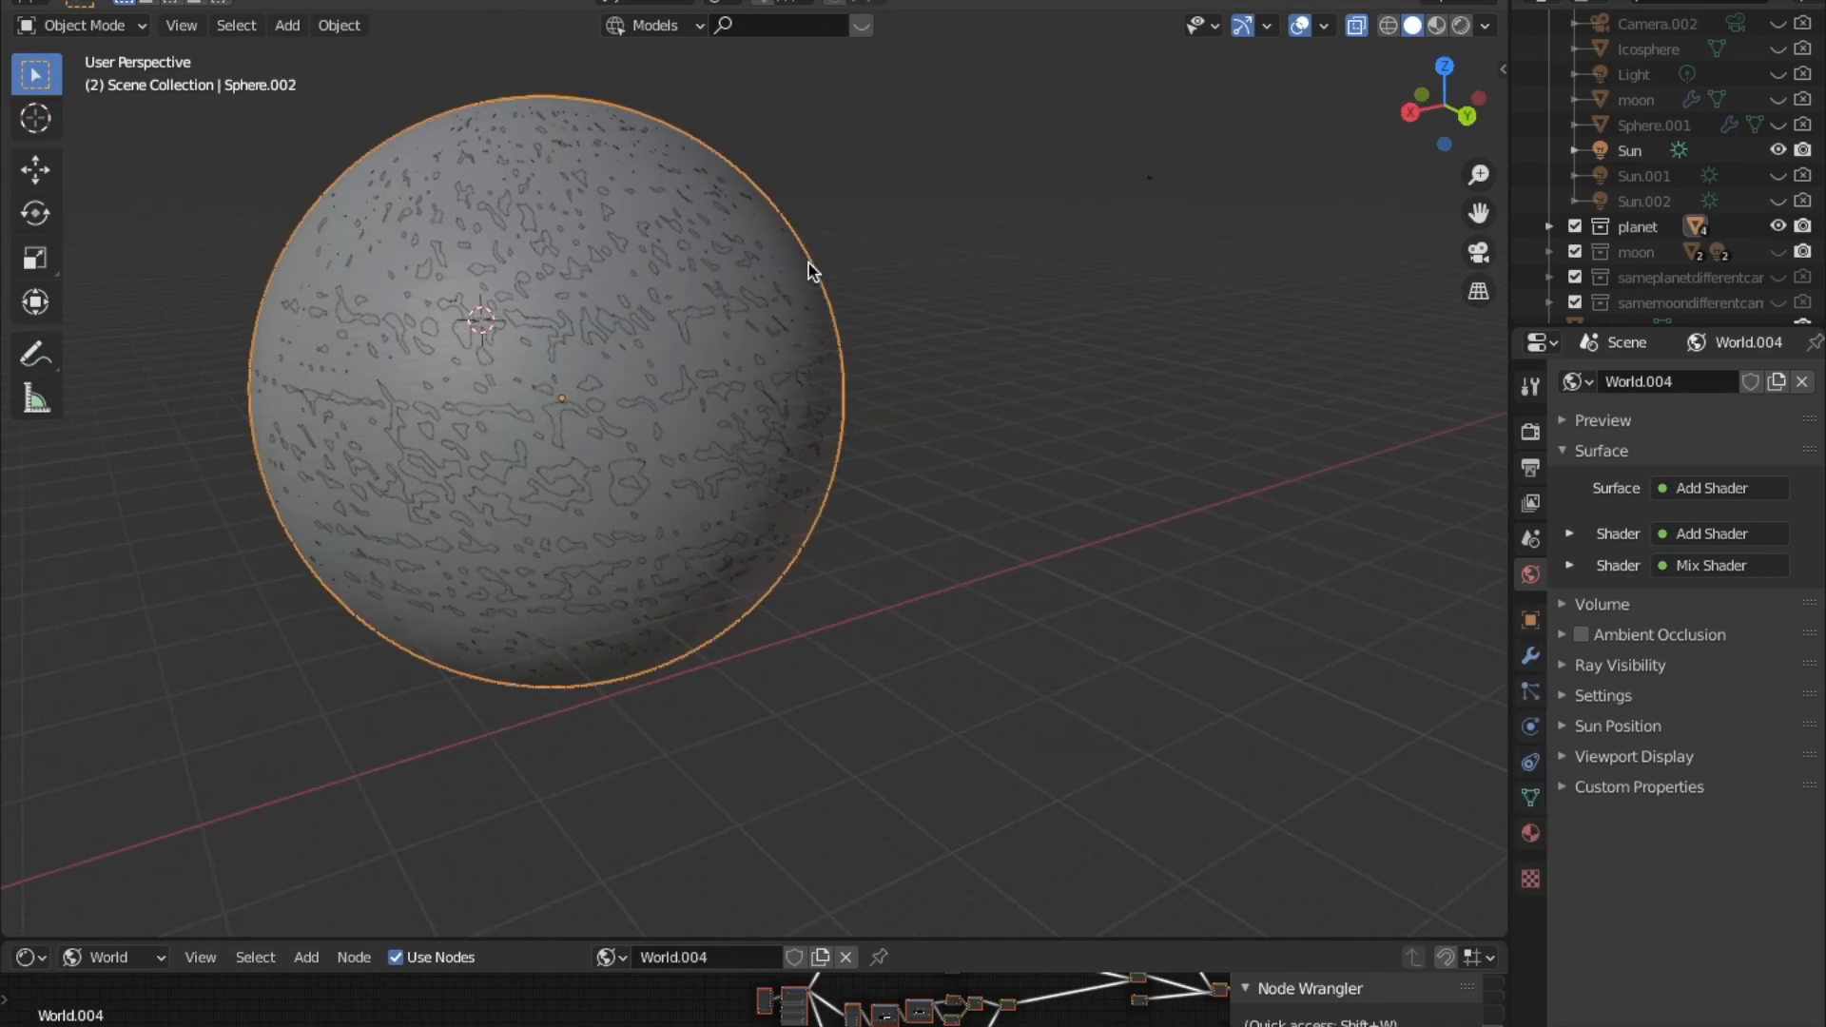
click(798, 266)
click(808, 264)
click(804, 265)
Expand the planet collection to list its individual spheres.
click(1549, 226)
scroll(1555, 278, down, 2)
scroll(1566, 270, down, 1)
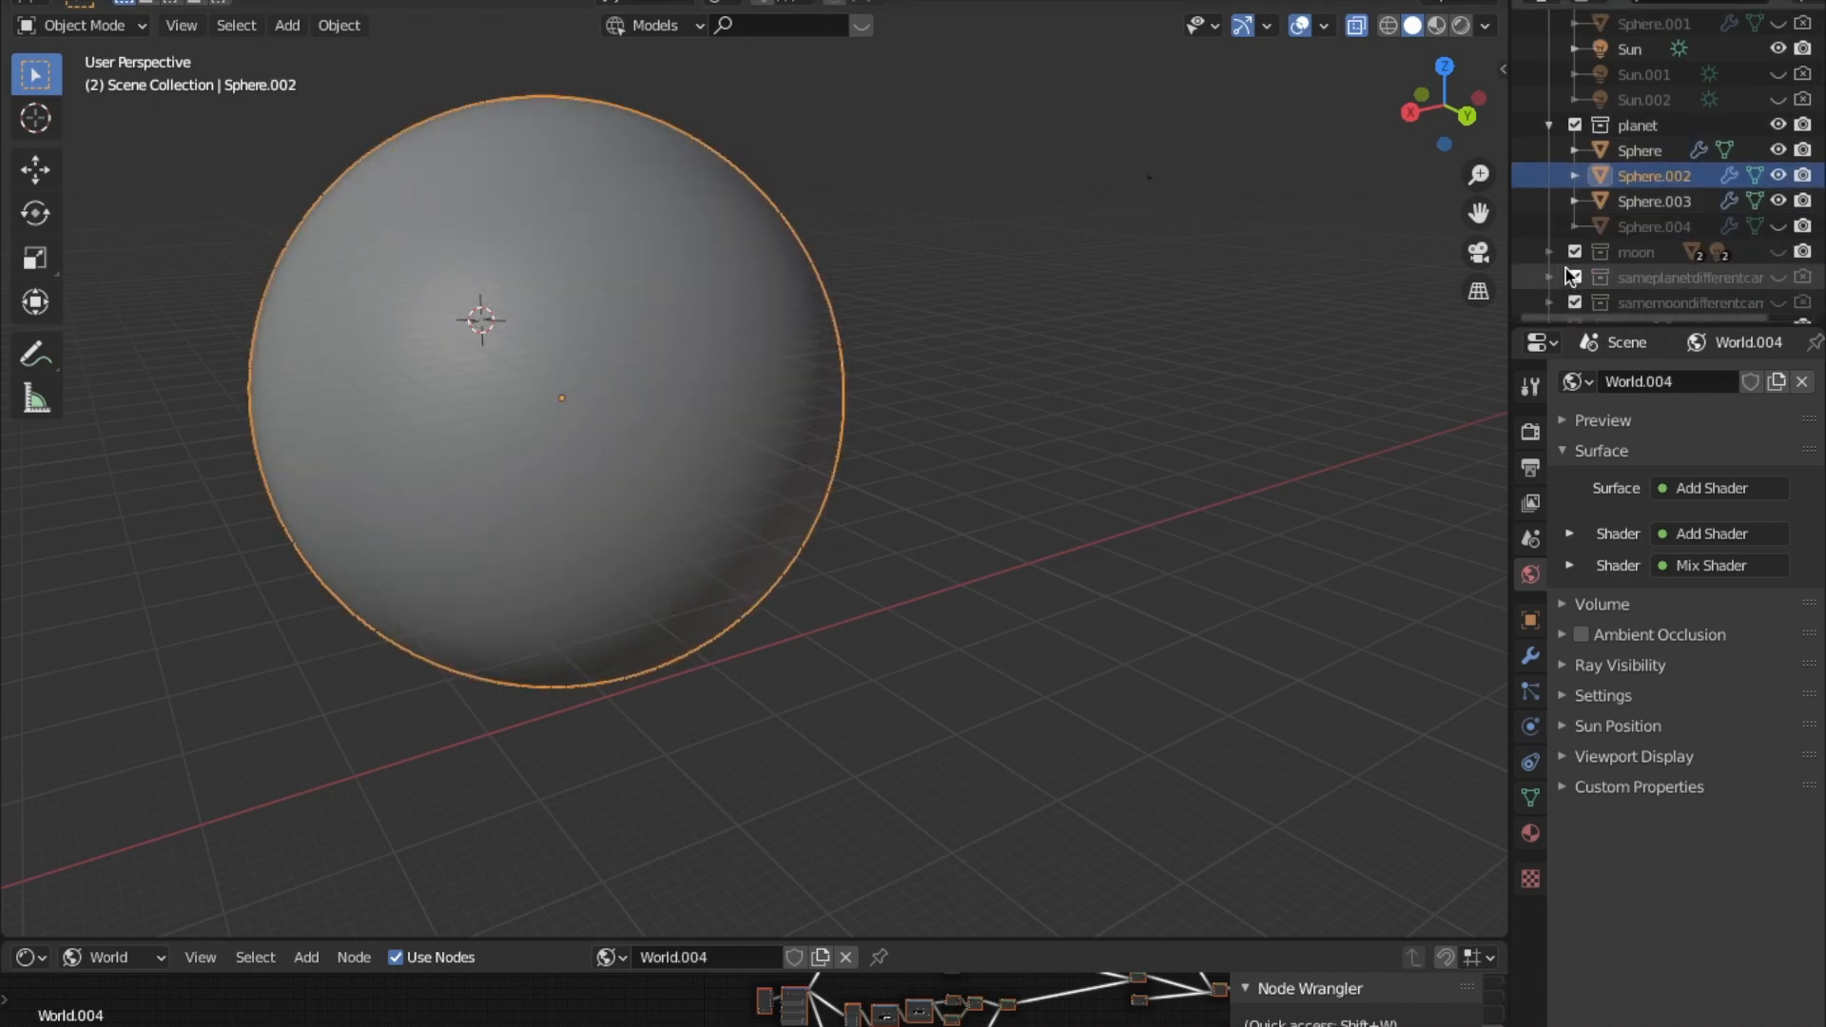
scroll(1565, 268, up, 1)
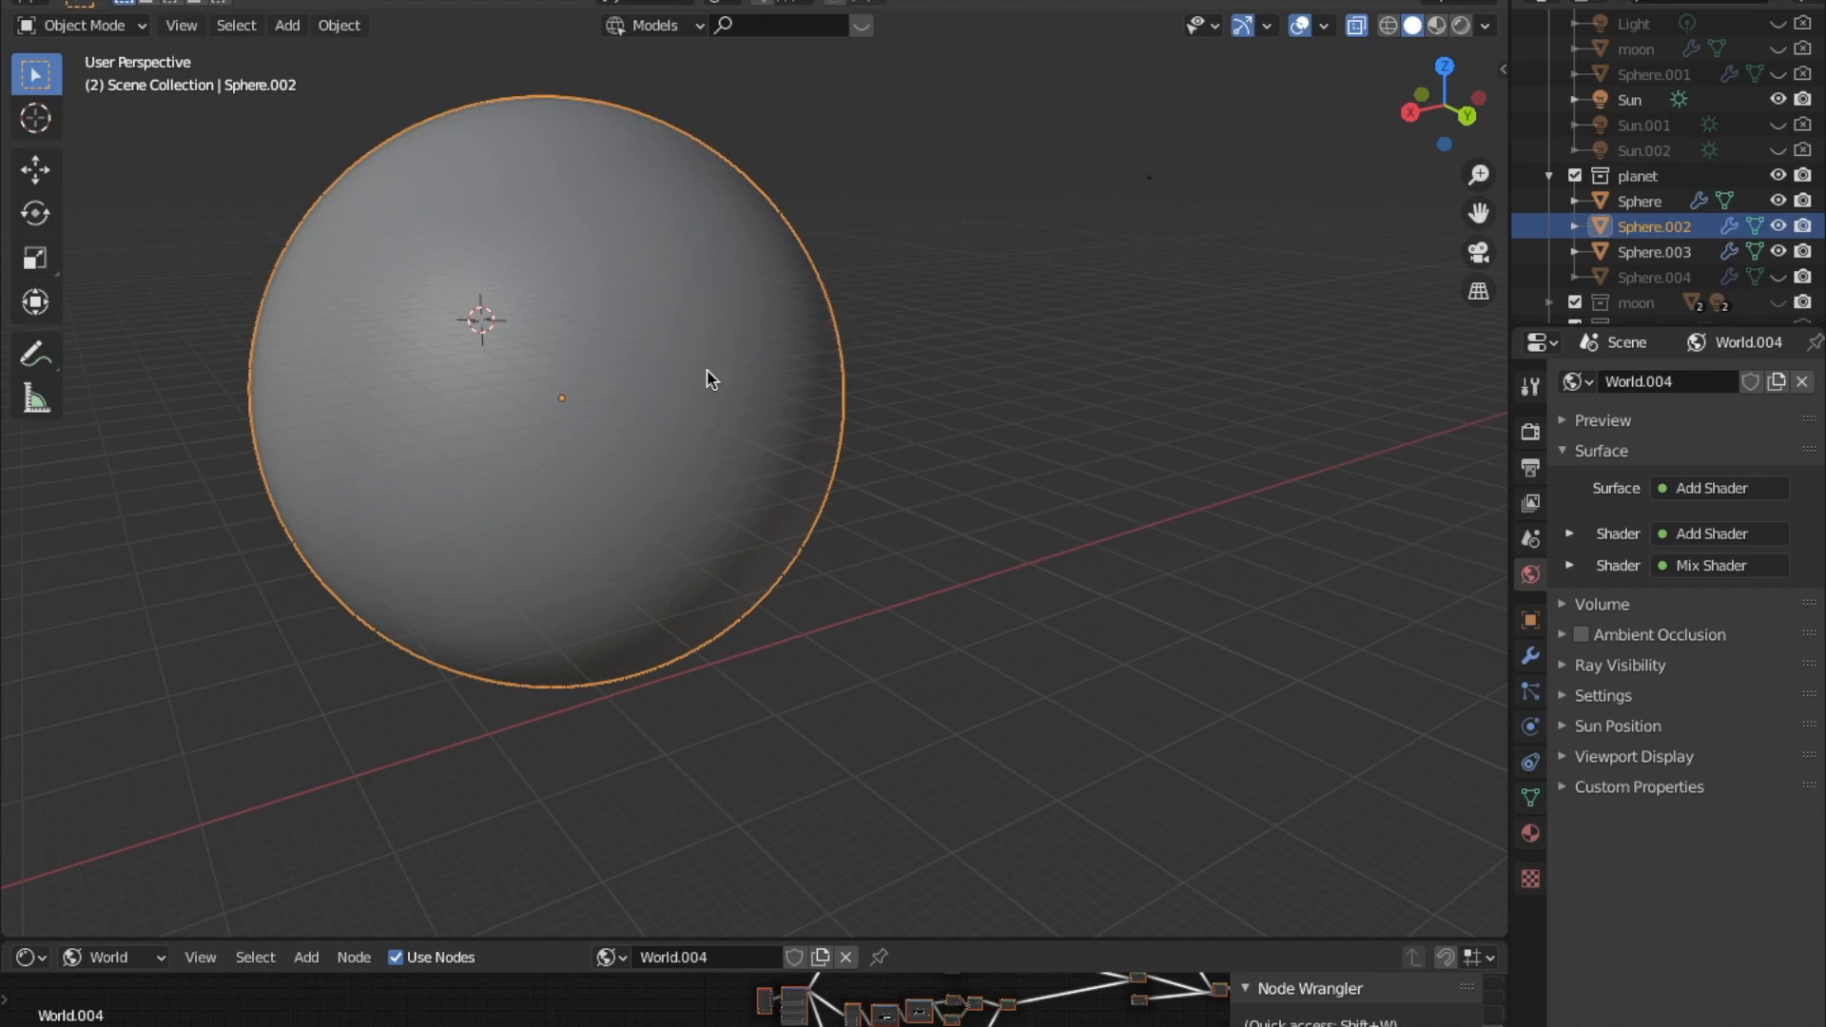
Hide the planet's remaining layers one after another: Sphere.002, Sphere.003 and the innermost Sphere.
click(823, 351)
click(819, 340)
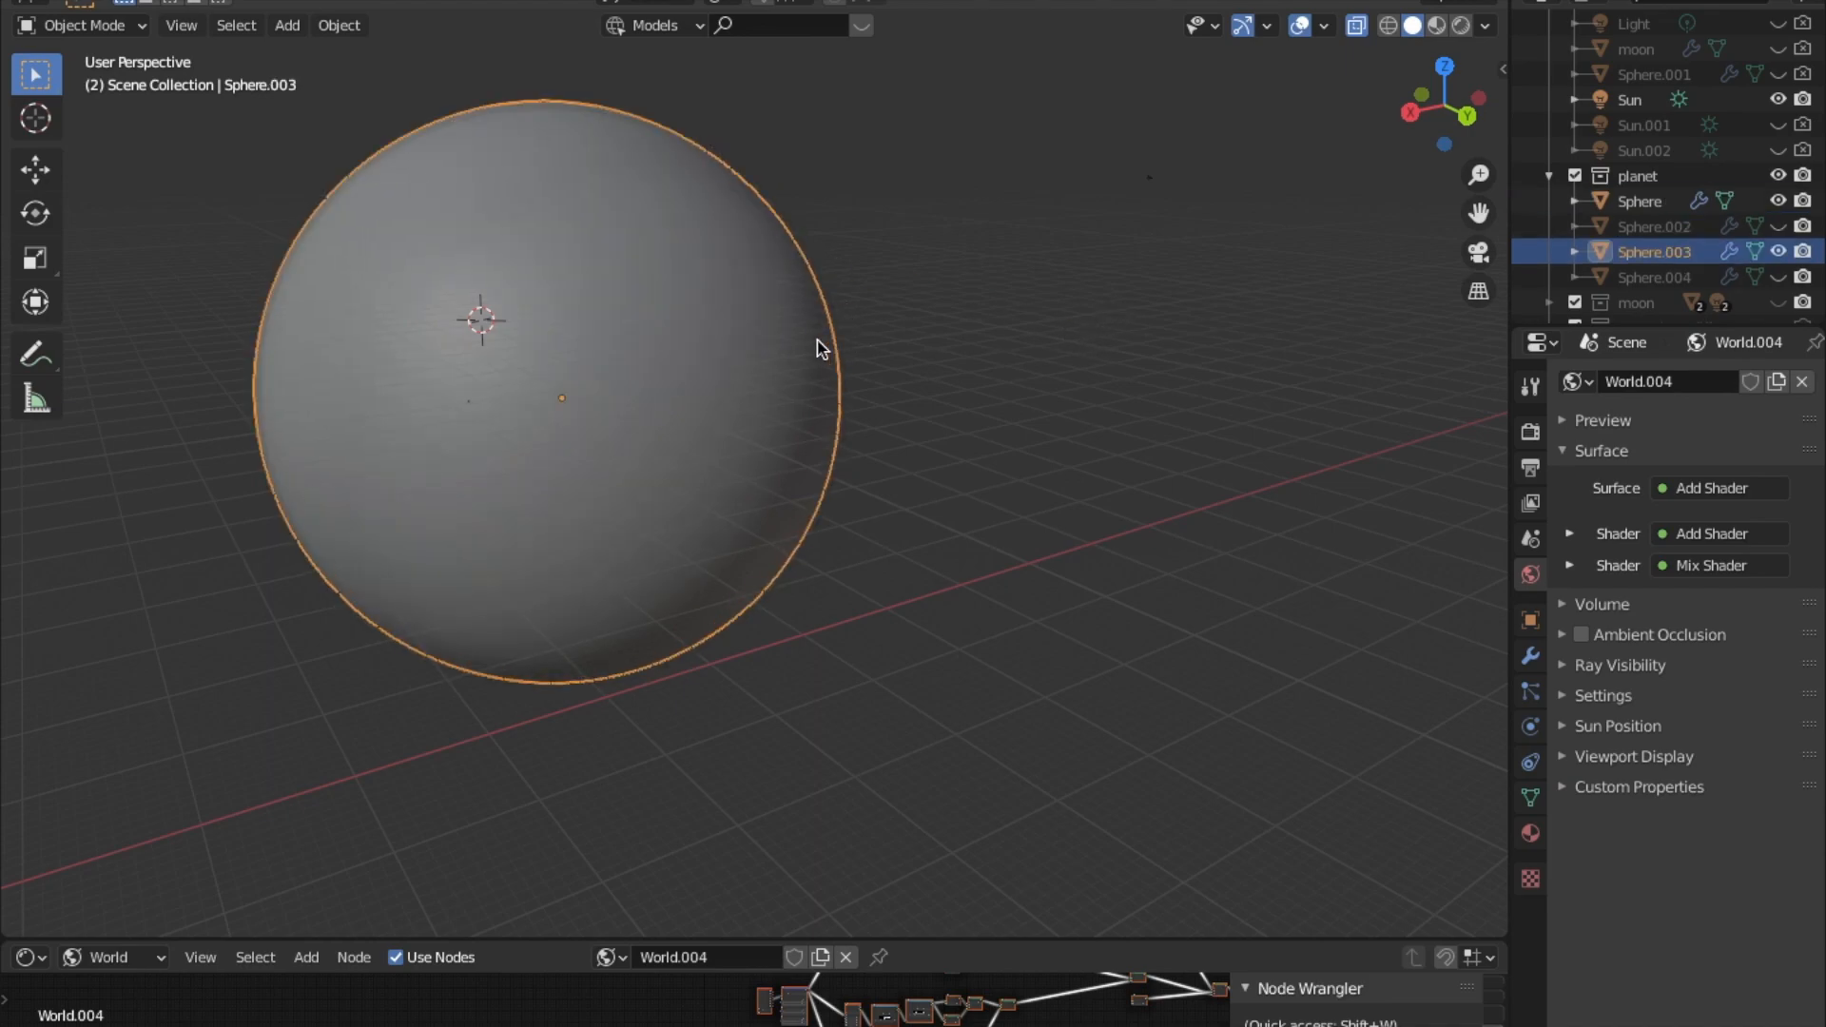
key(h)
click(808, 343)
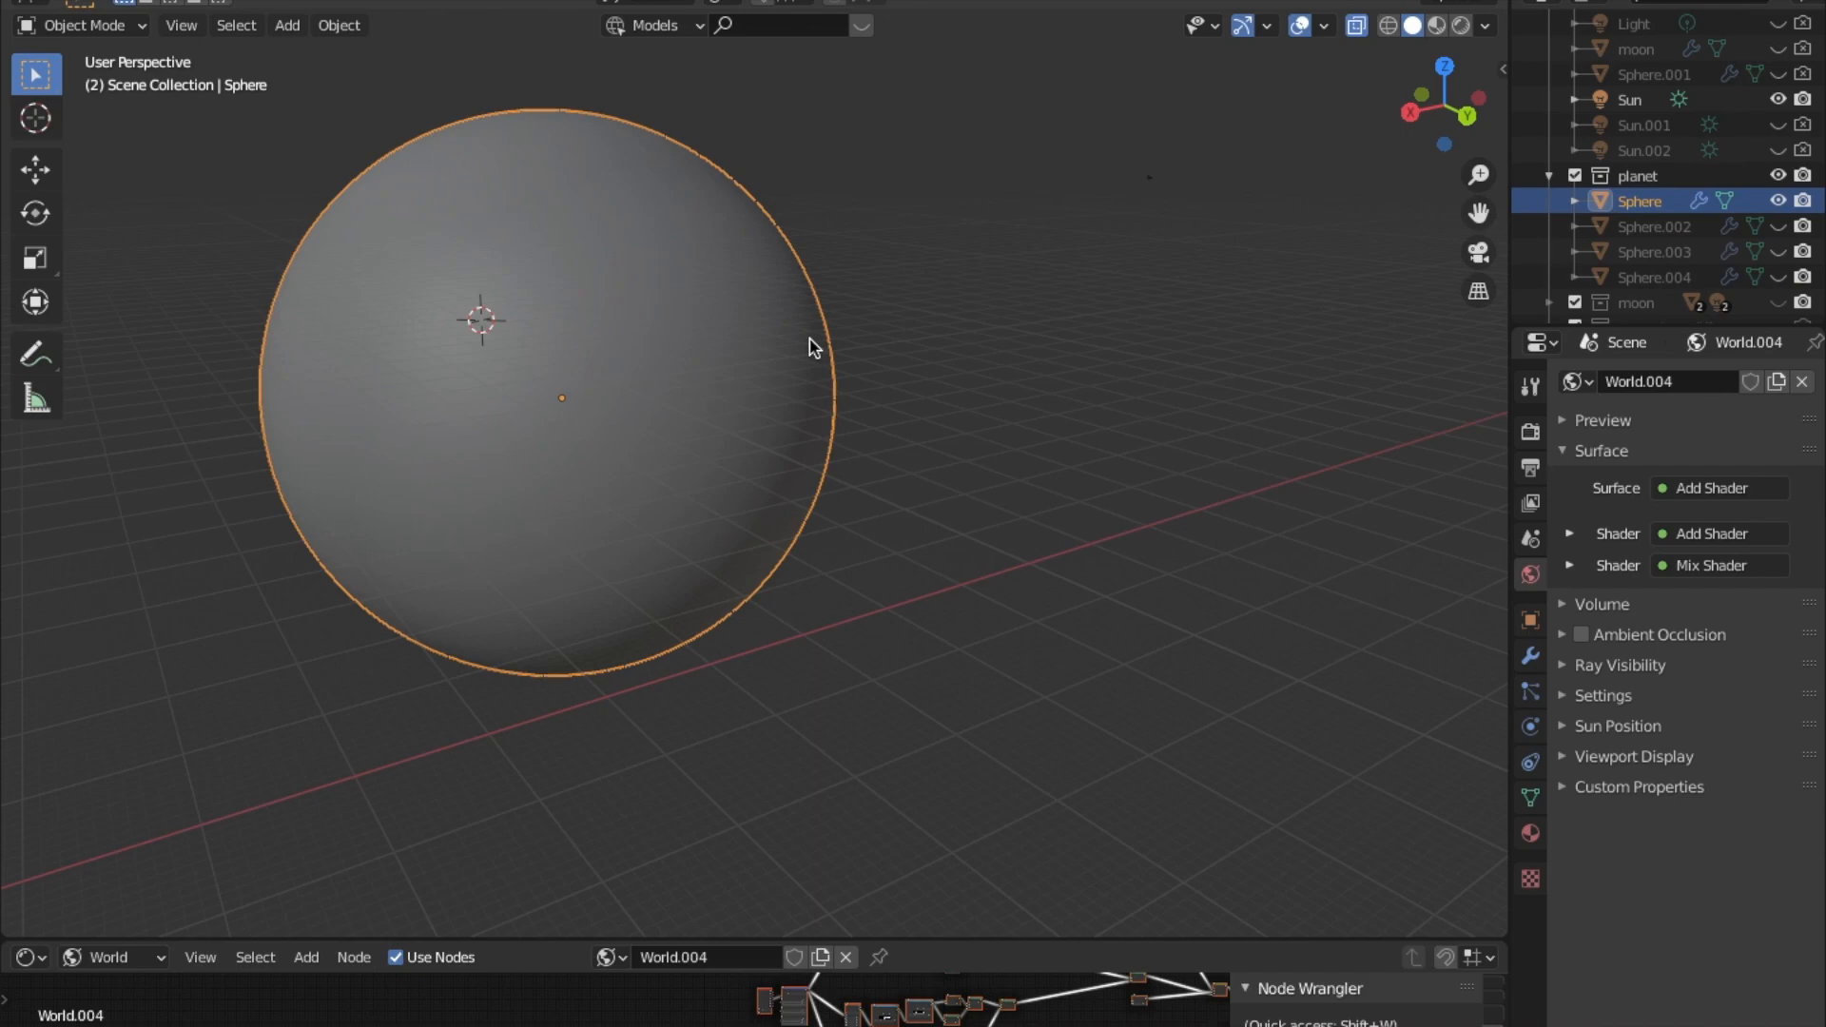
key(h)
Undo the hiding of all four planet spheres.
key(ctrl+z)
key(ctrl+z)
key(ctrl+z)
key(ctrl+z)
key(ctrl+z)
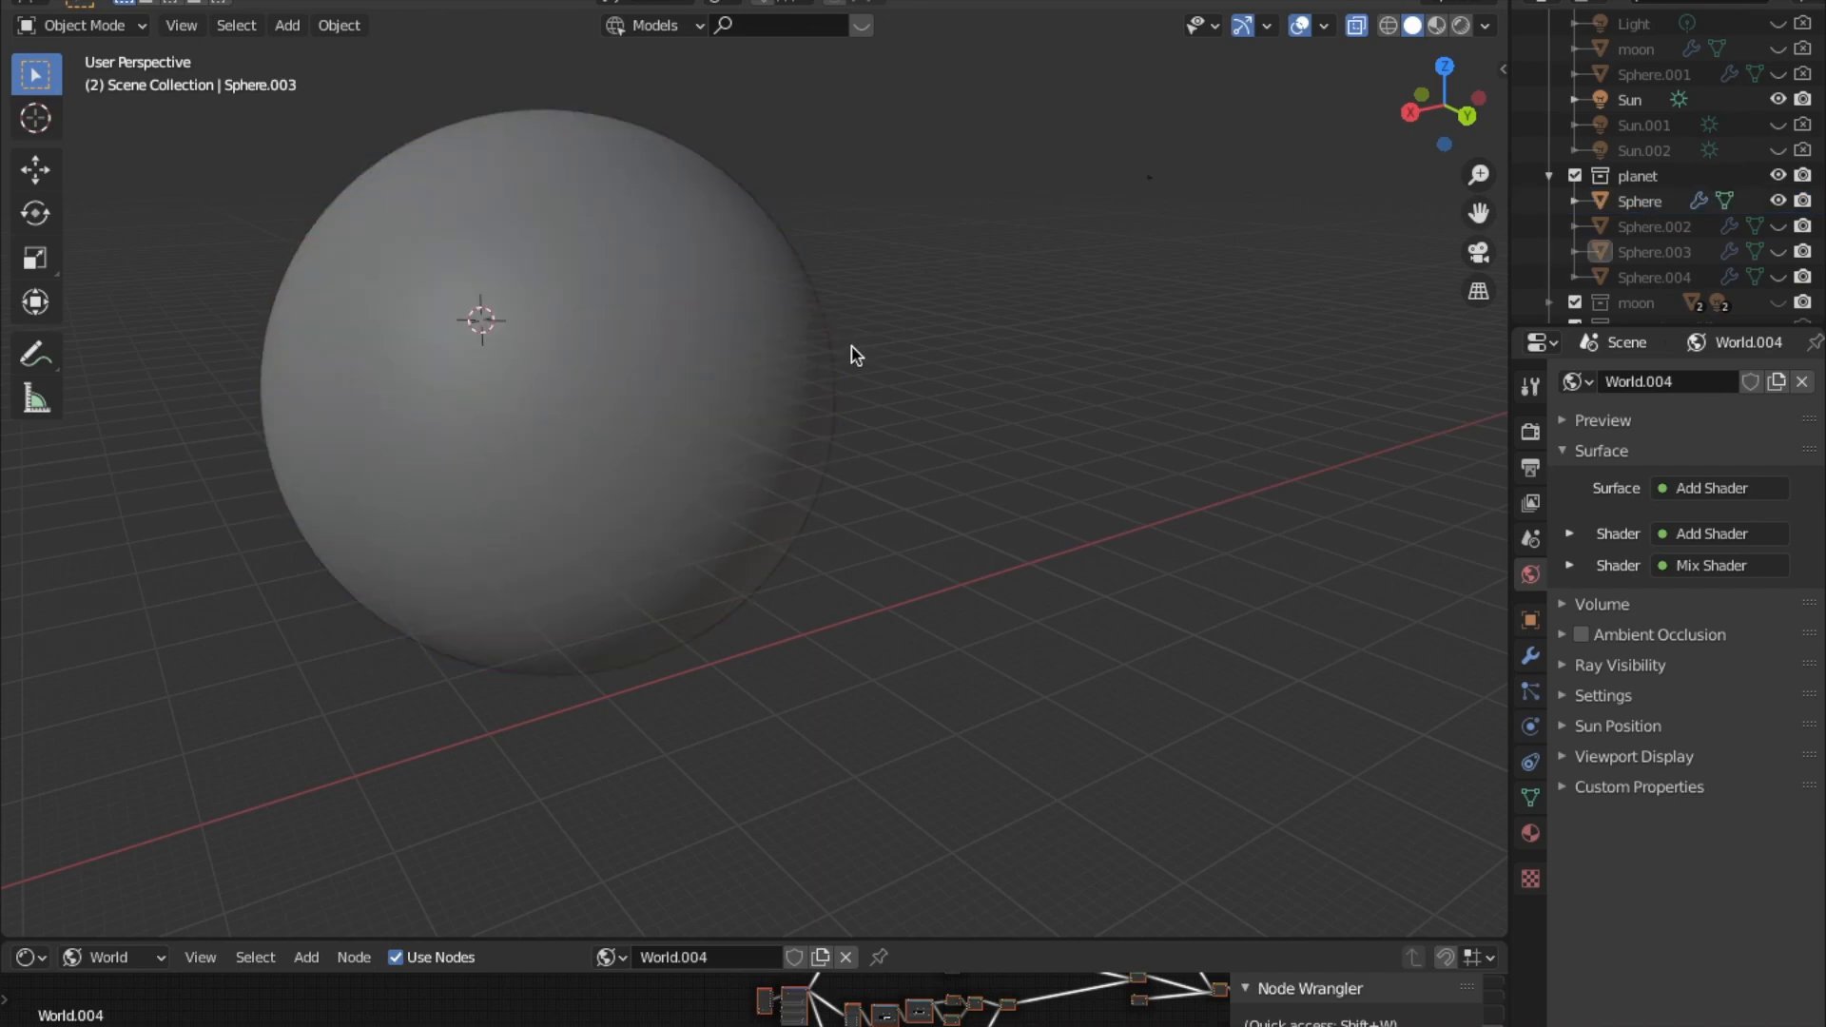
key(ctrl+z)
key(ctrl+z)
key(ctrl+z)
key(ctrl+z)
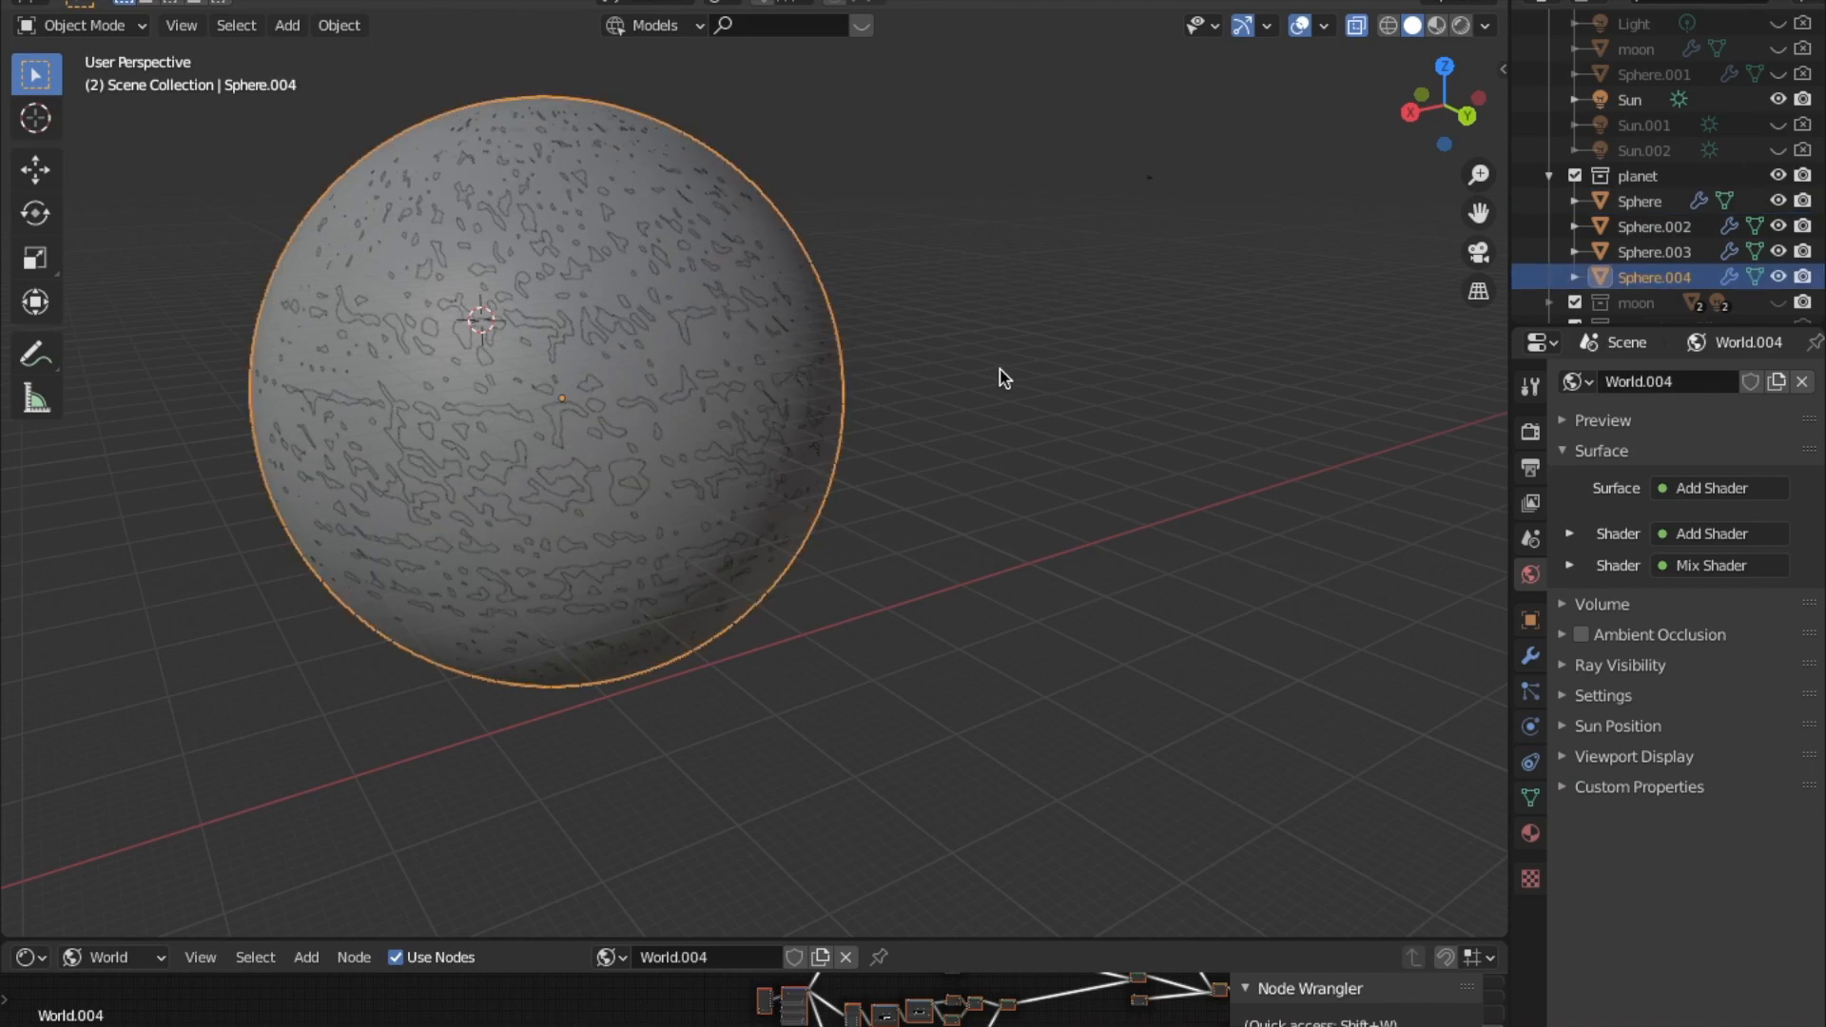
key(ctrl+z)
key(ctrl+z)
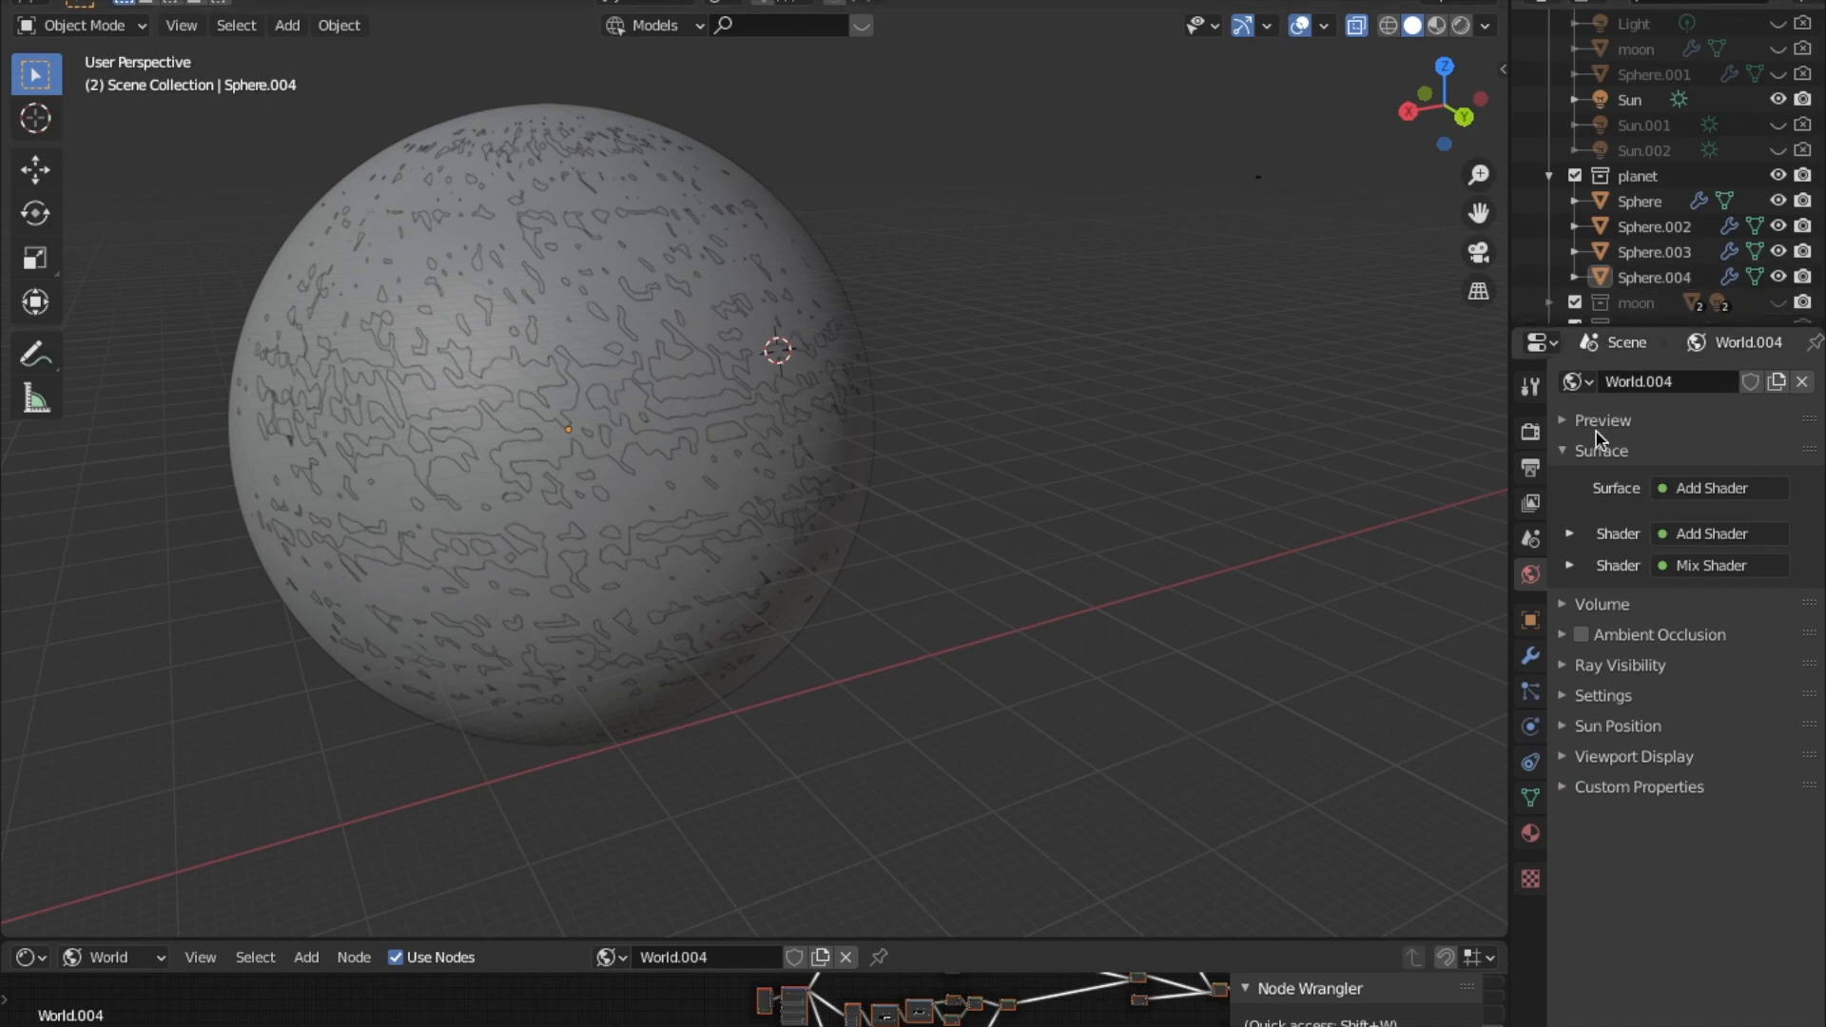
Hide Sphere.004, Sphere.003 and Sphere.002 in the planet collection and select the innermost Sphere.
click(1777, 277)
click(1777, 251)
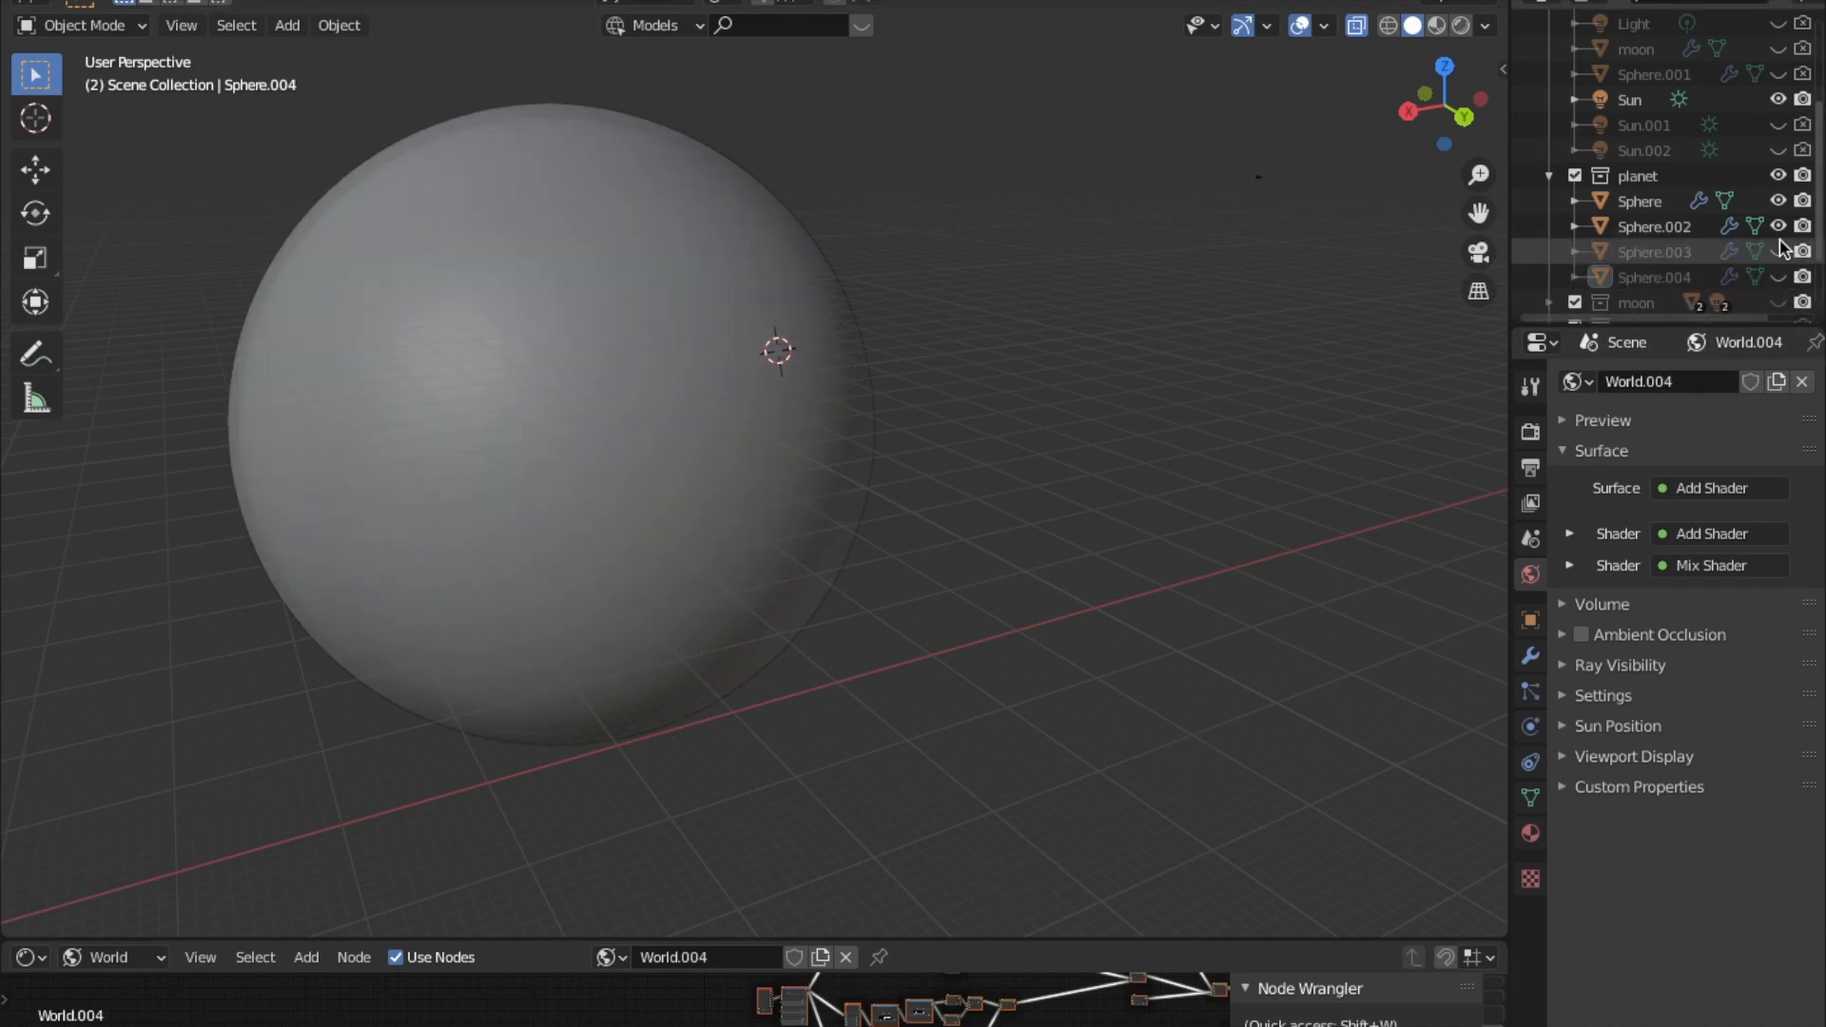
click(1777, 225)
click(622, 486)
shift+middle_drag(770, 506, 949, 463)
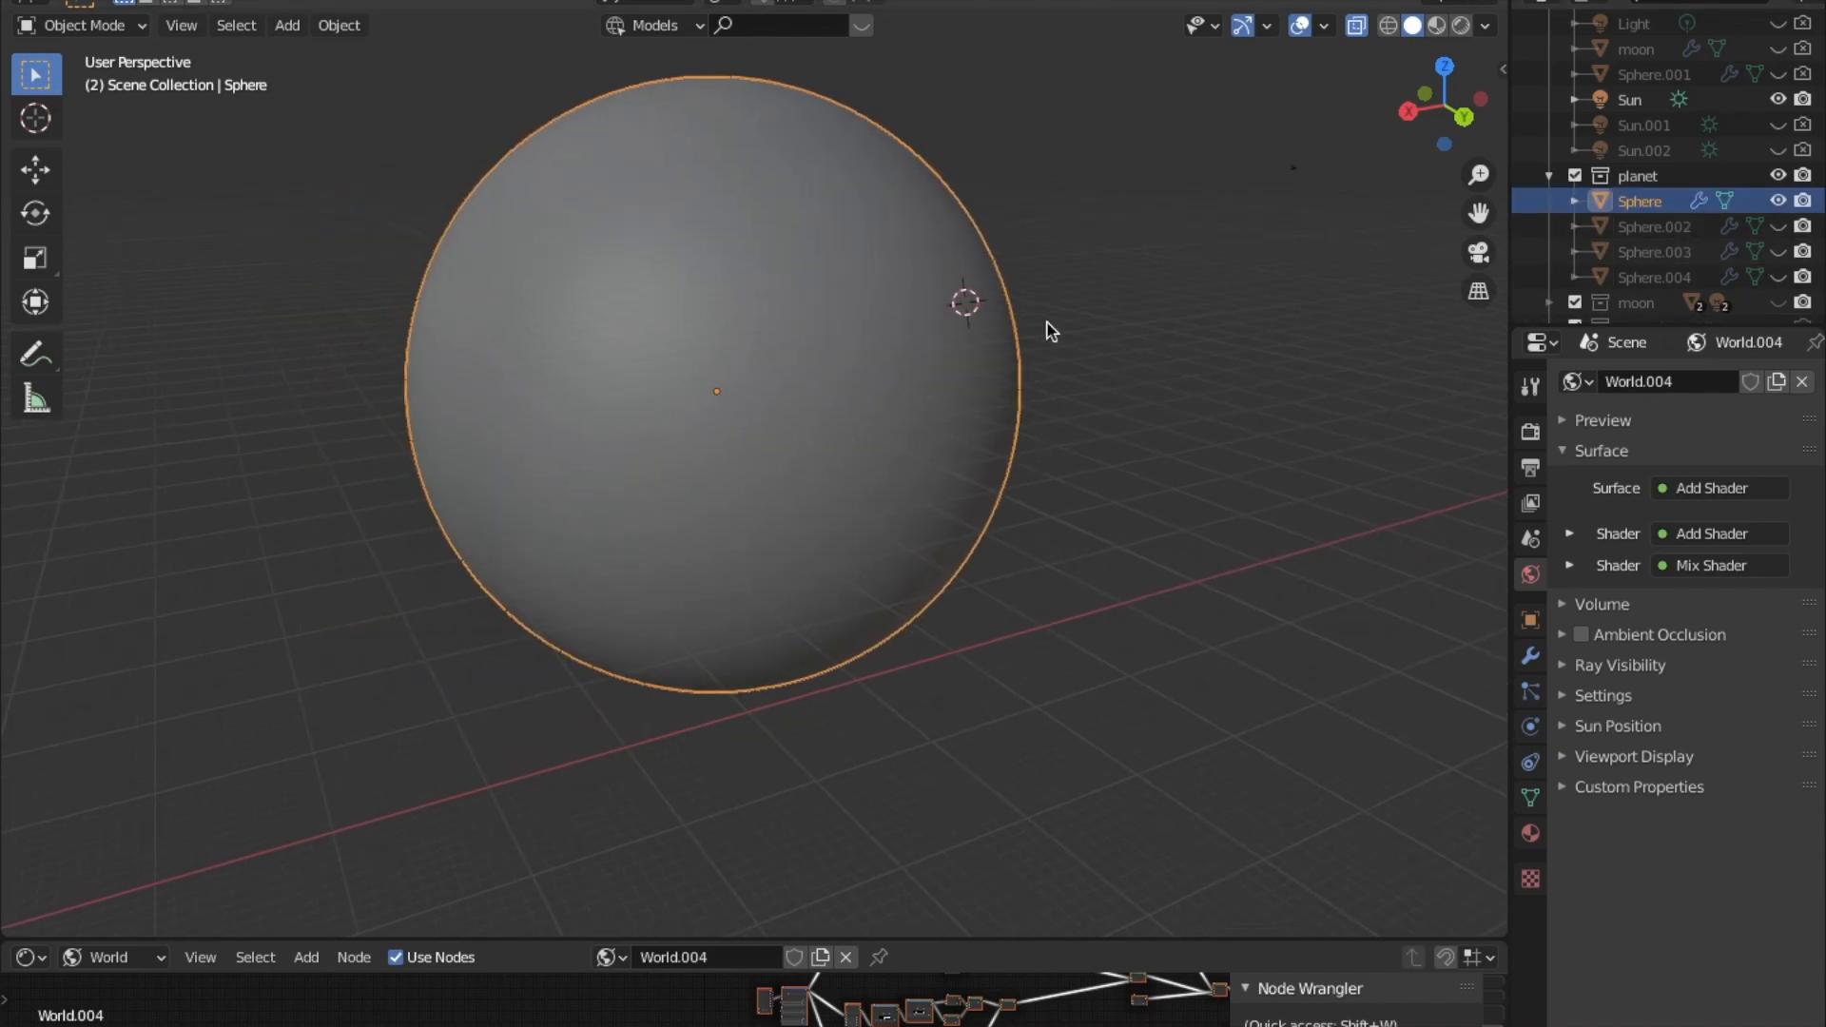
Switch the scene's world to World.001 and plug an Environment Texture into its background color.
click(1573, 381)
click(1777, 381)
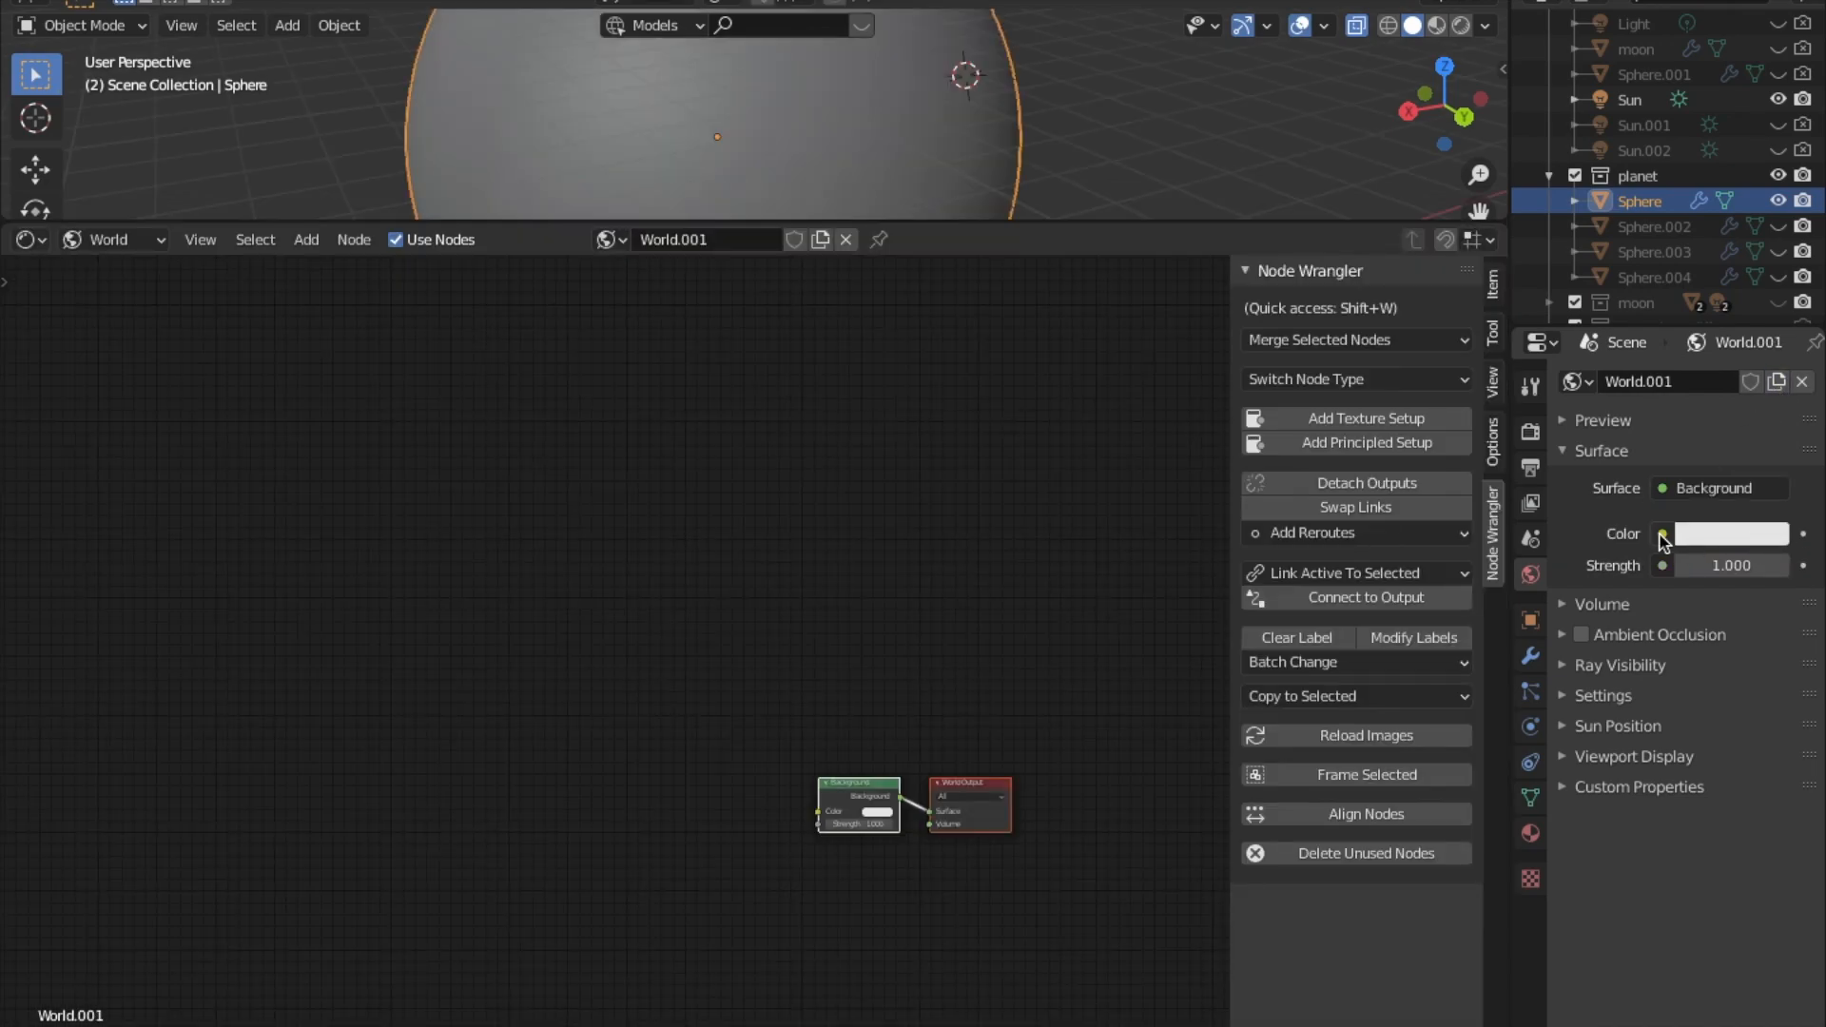
click(1661, 535)
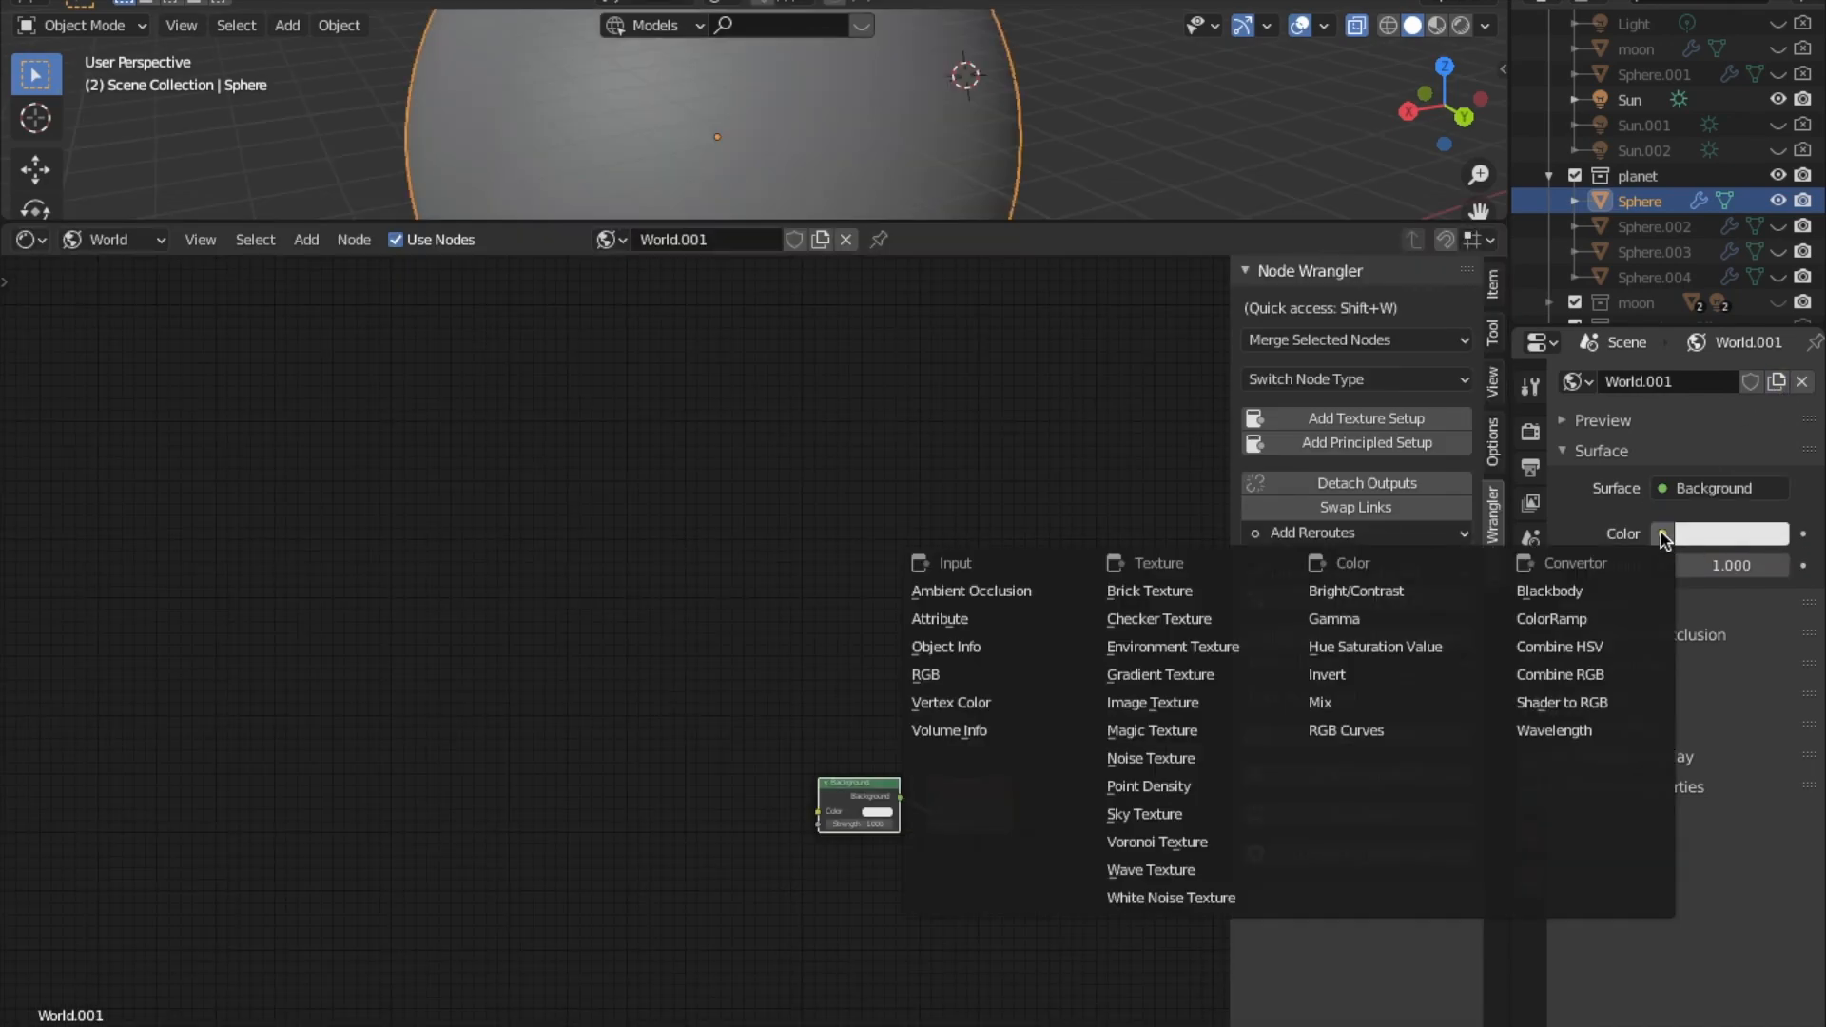
click(1160, 653)
Load kiara_2_sunrise_4k.hdr from the hdri folder into the environment texture.
click(1764, 565)
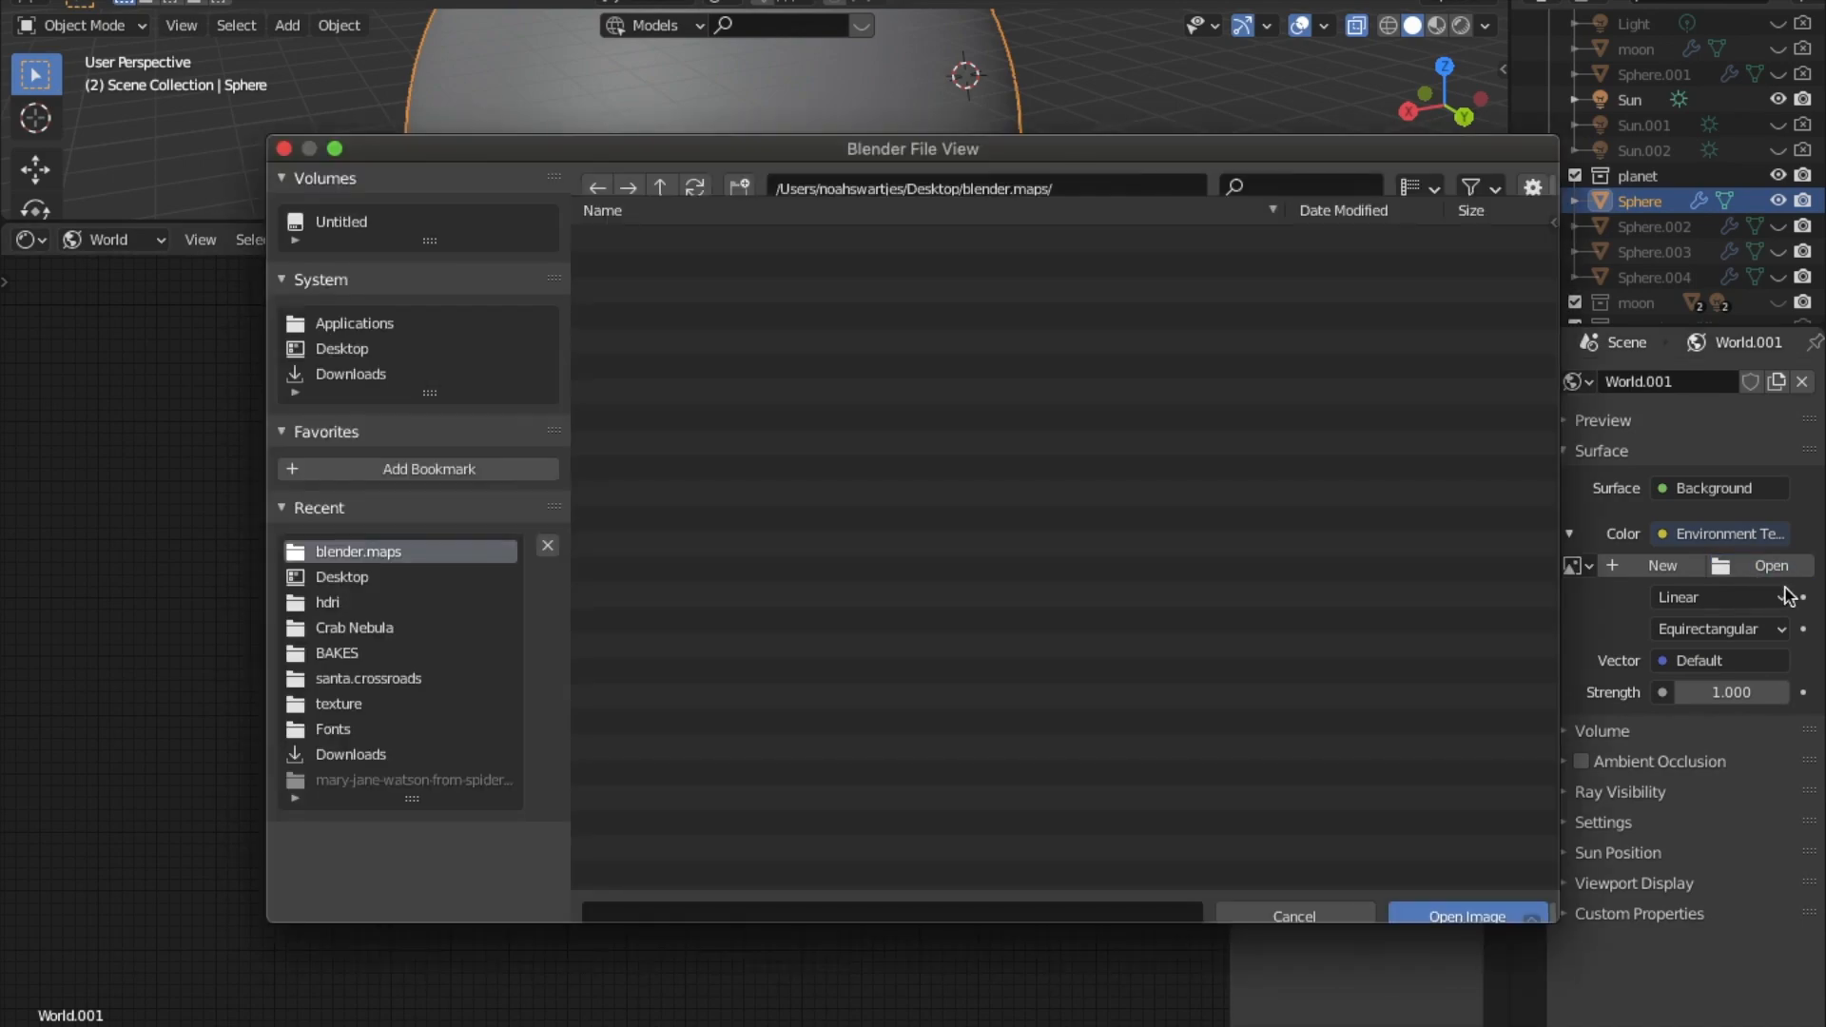
click(340, 606)
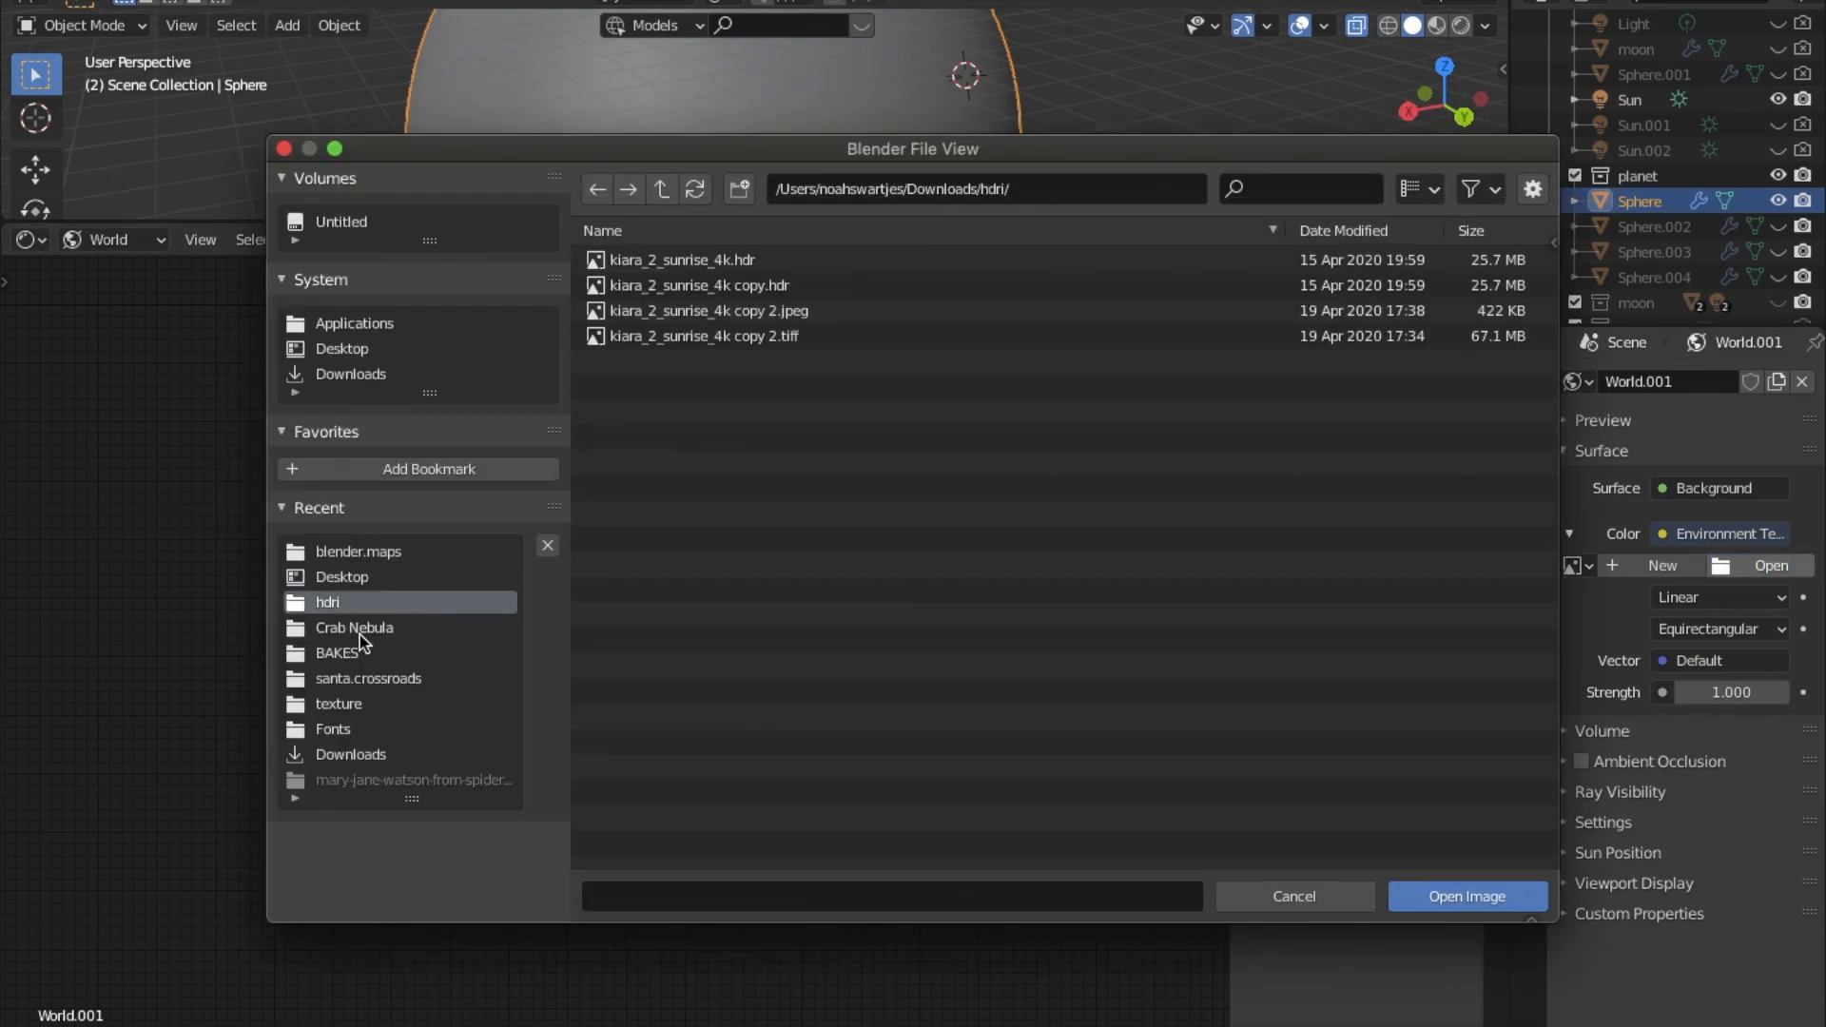
click(745, 263)
click(1440, 890)
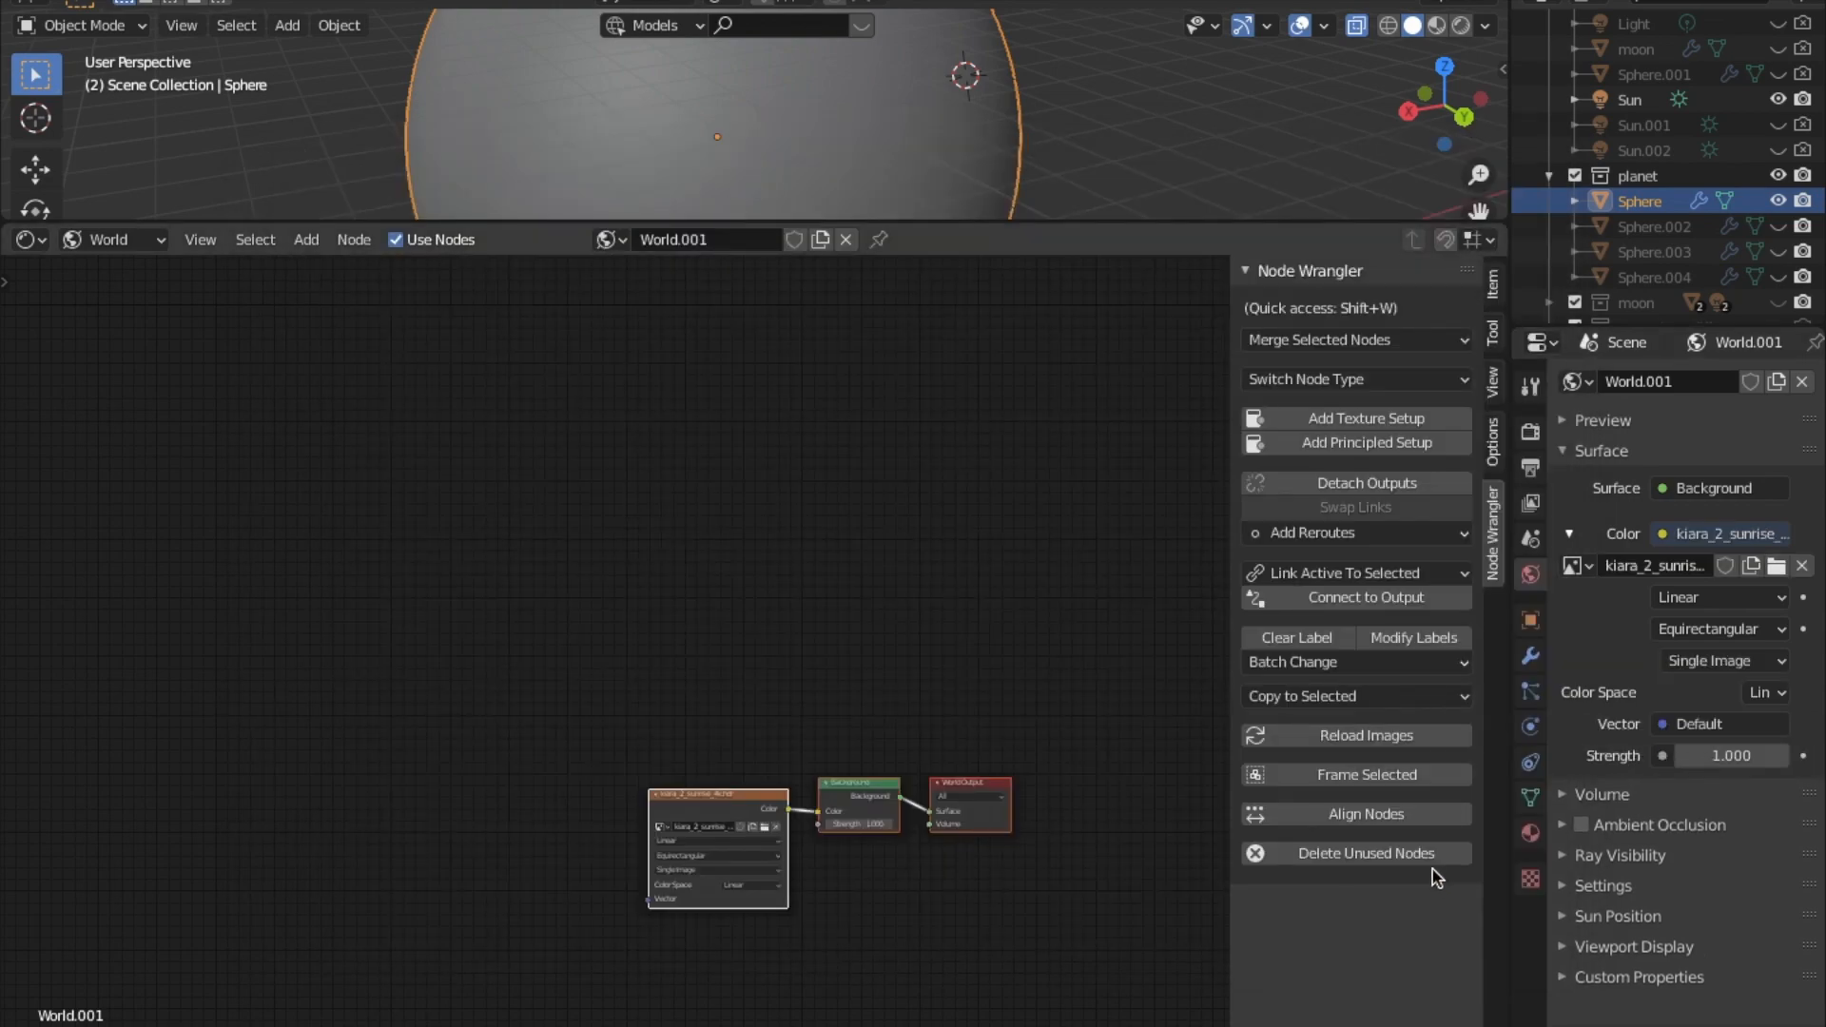
Select the planet's base sphere again and show its object material nodes in an enlarged shader editor.
drag(1008, 224, 1019, 890)
middle_drag(723, 448, 1027, 416)
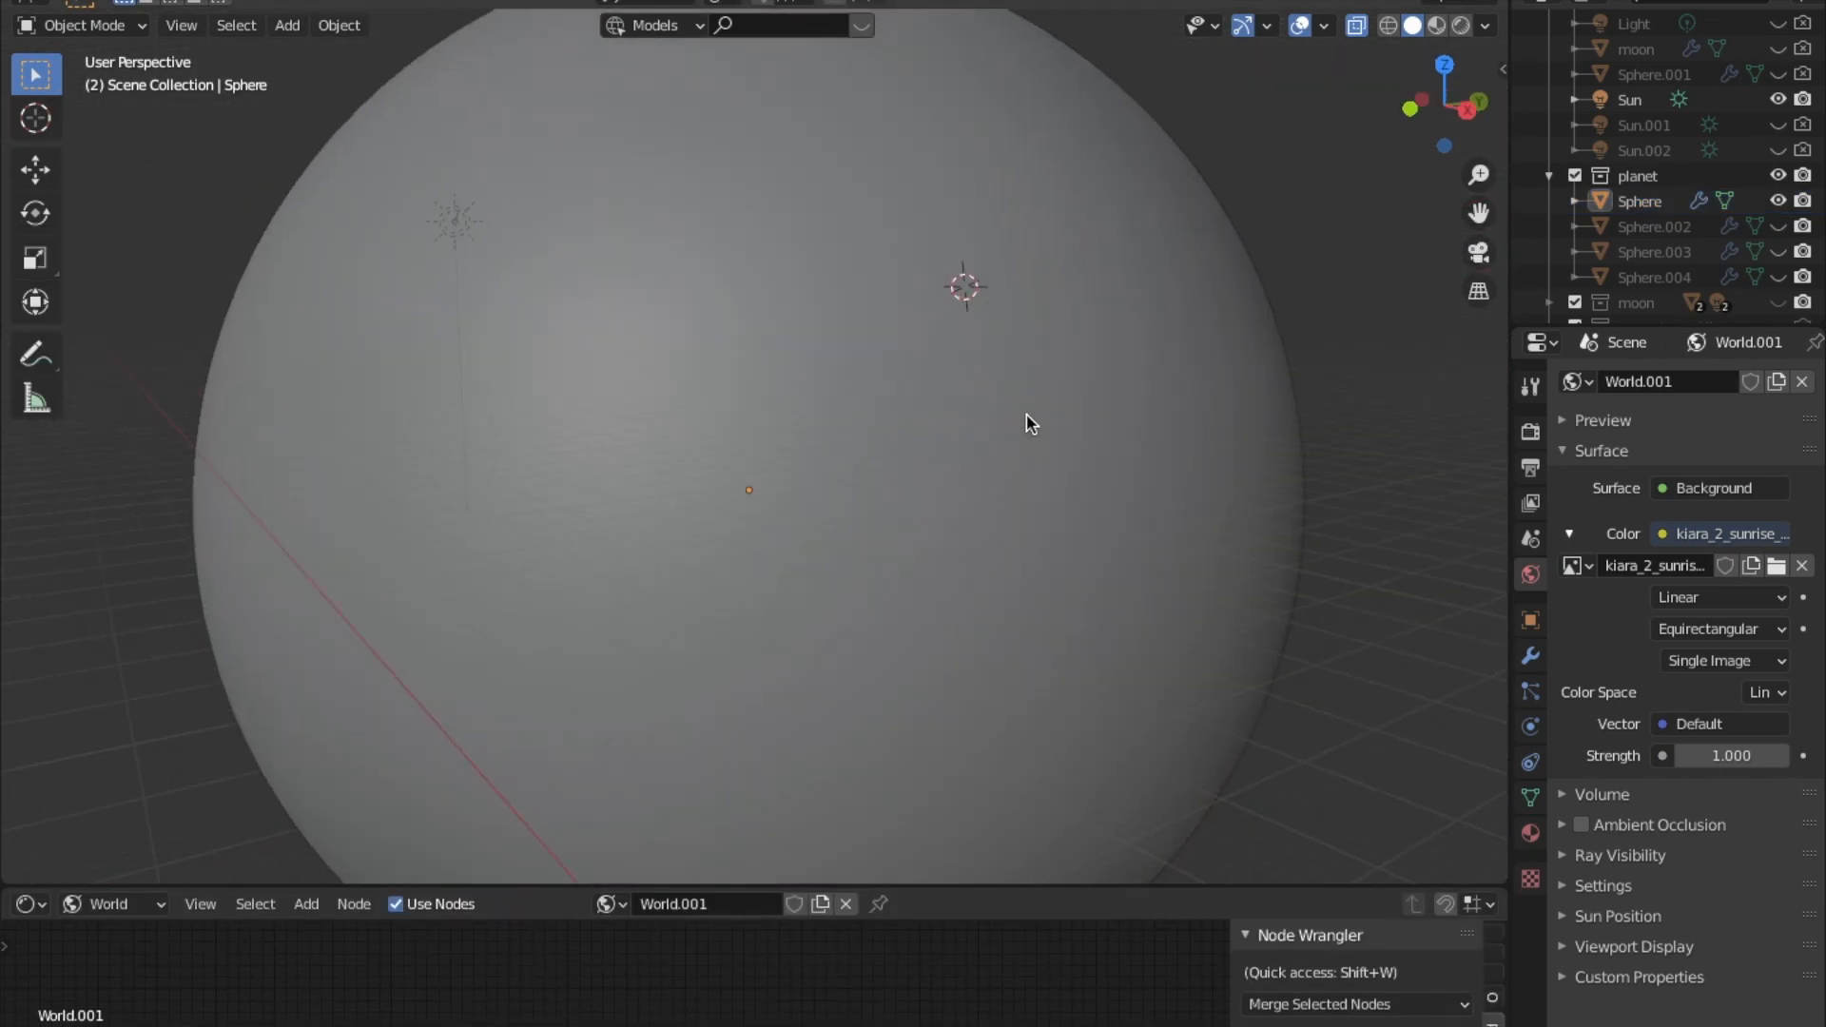
shift+right_click(875, 428)
scroll(875, 429, down, 5)
click(875, 432)
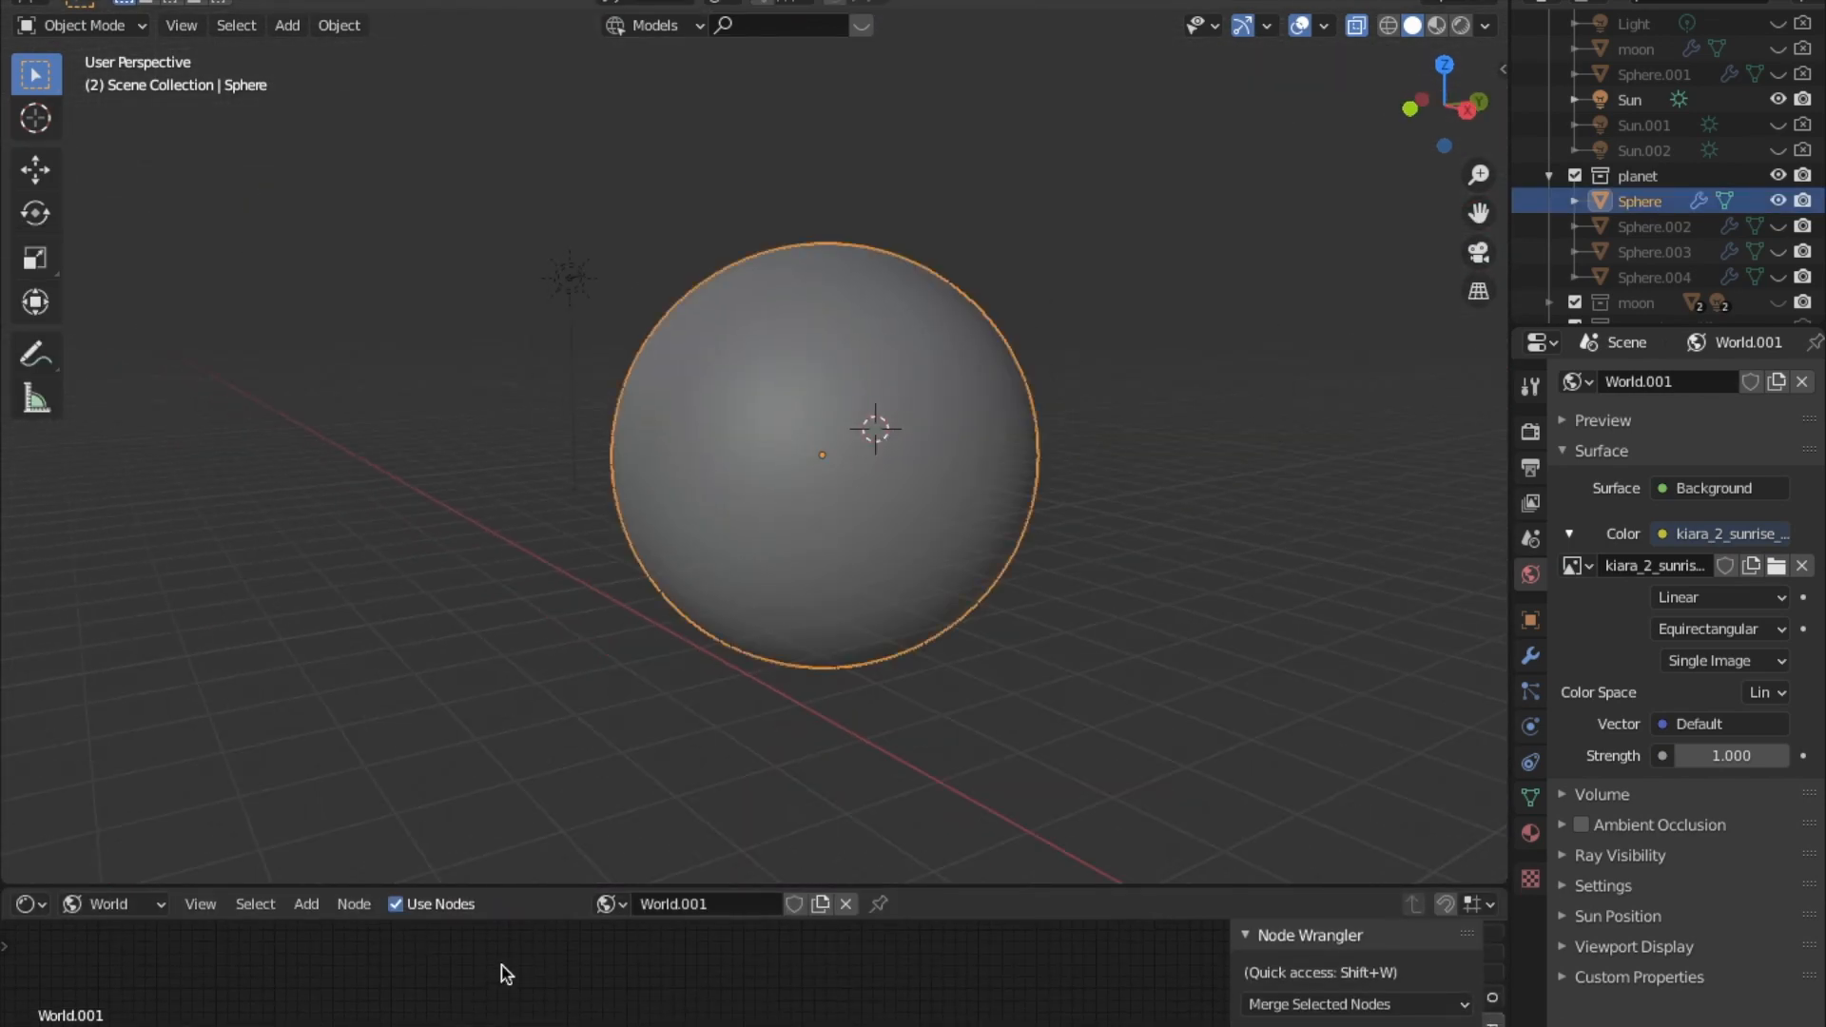
click(152, 908)
click(121, 933)
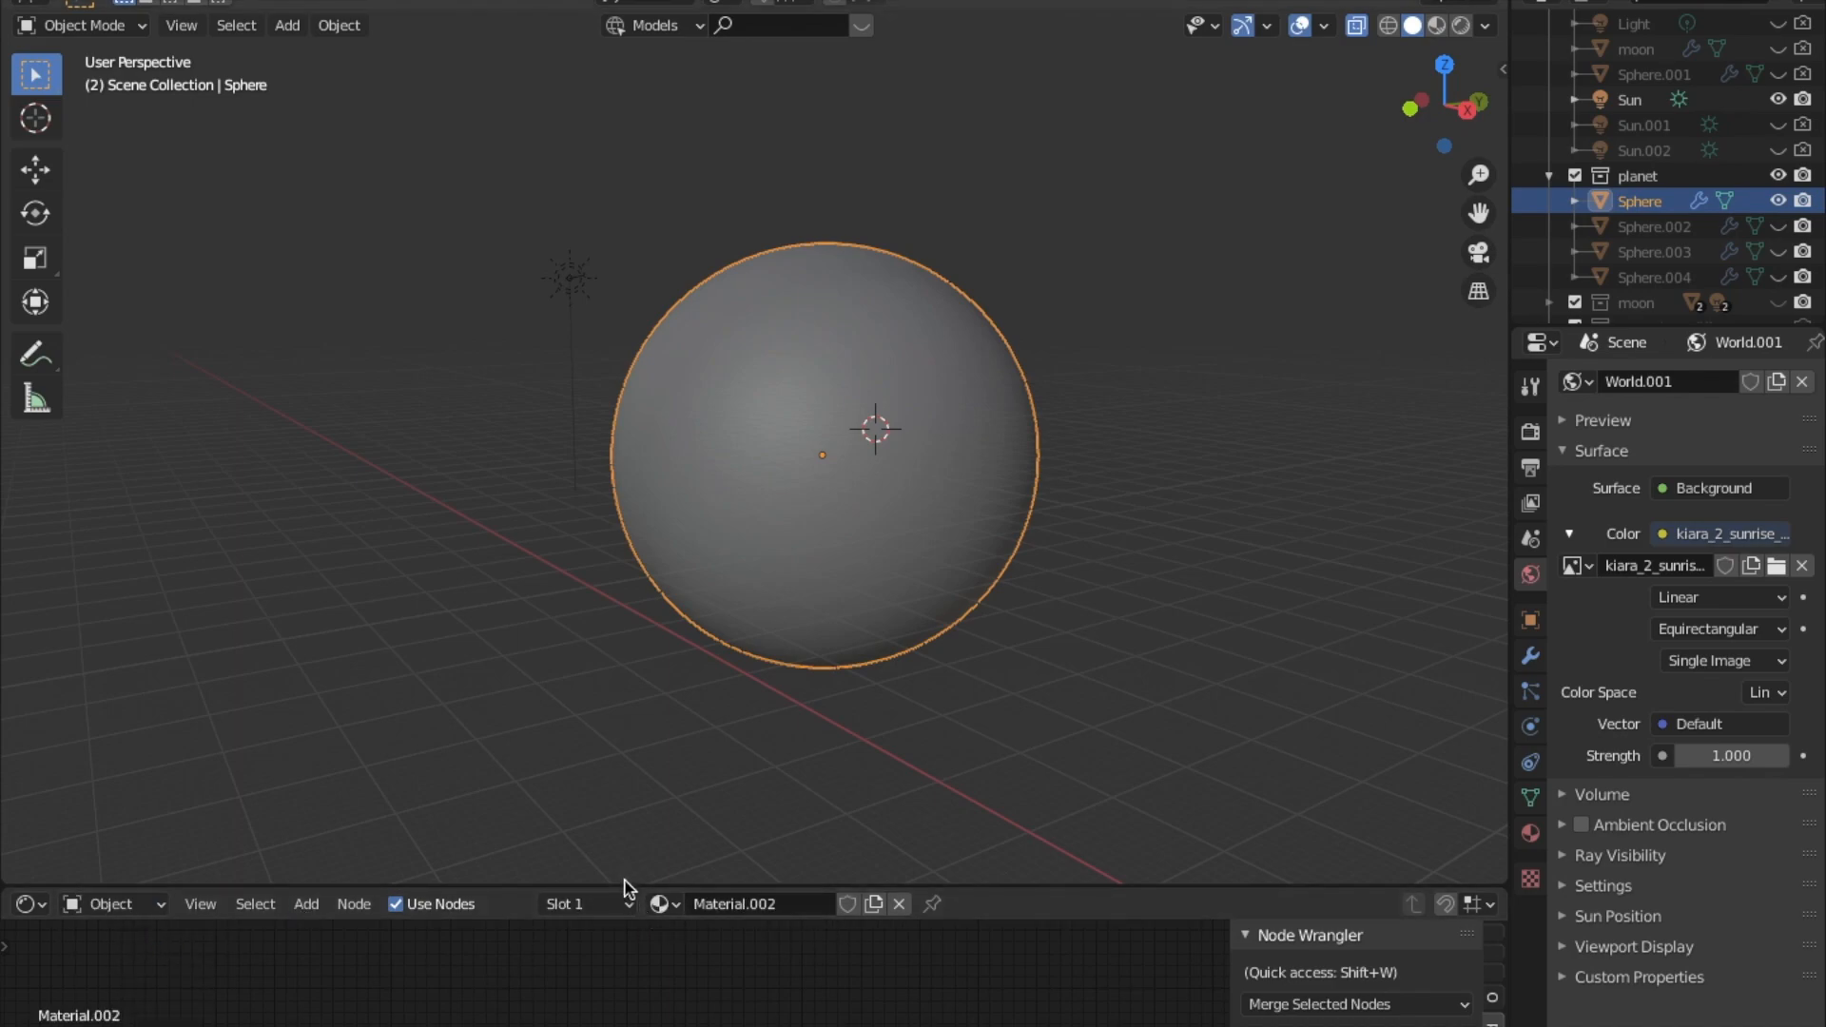
drag(620, 887, 723, 438)
Switch the viewport to rendered shading and examine the planet's surface from several angles.
key(z)
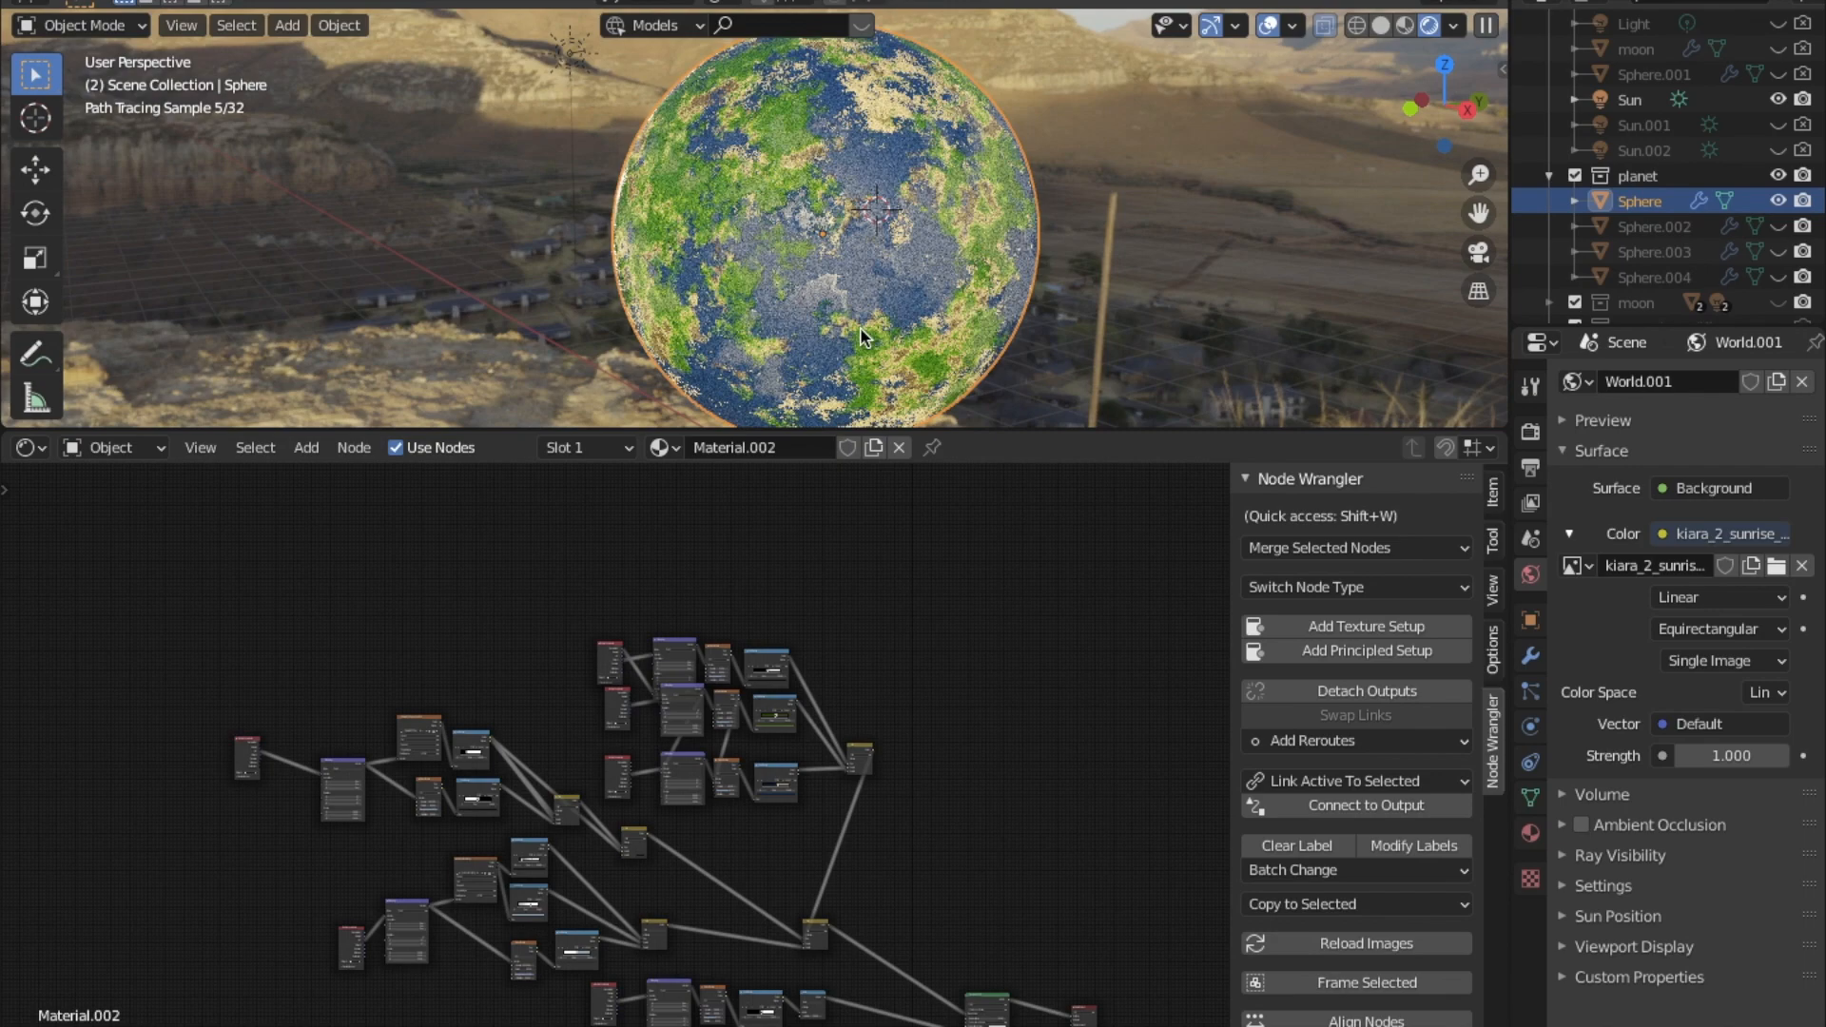
middle_drag(683, 215, 873, 257)
mouse_move(625, 162)
middle_down()
mouse_move(787, 238)
mouse_move(638, 115)
mouse_move(635, 69)
mouse_move(643, 179)
mouse_move(610, 379)
mouse_move(614, 186)
mouse_move(635, 314)
mouse_move(653, 305)
mouse_move(662, 338)
middle_up()
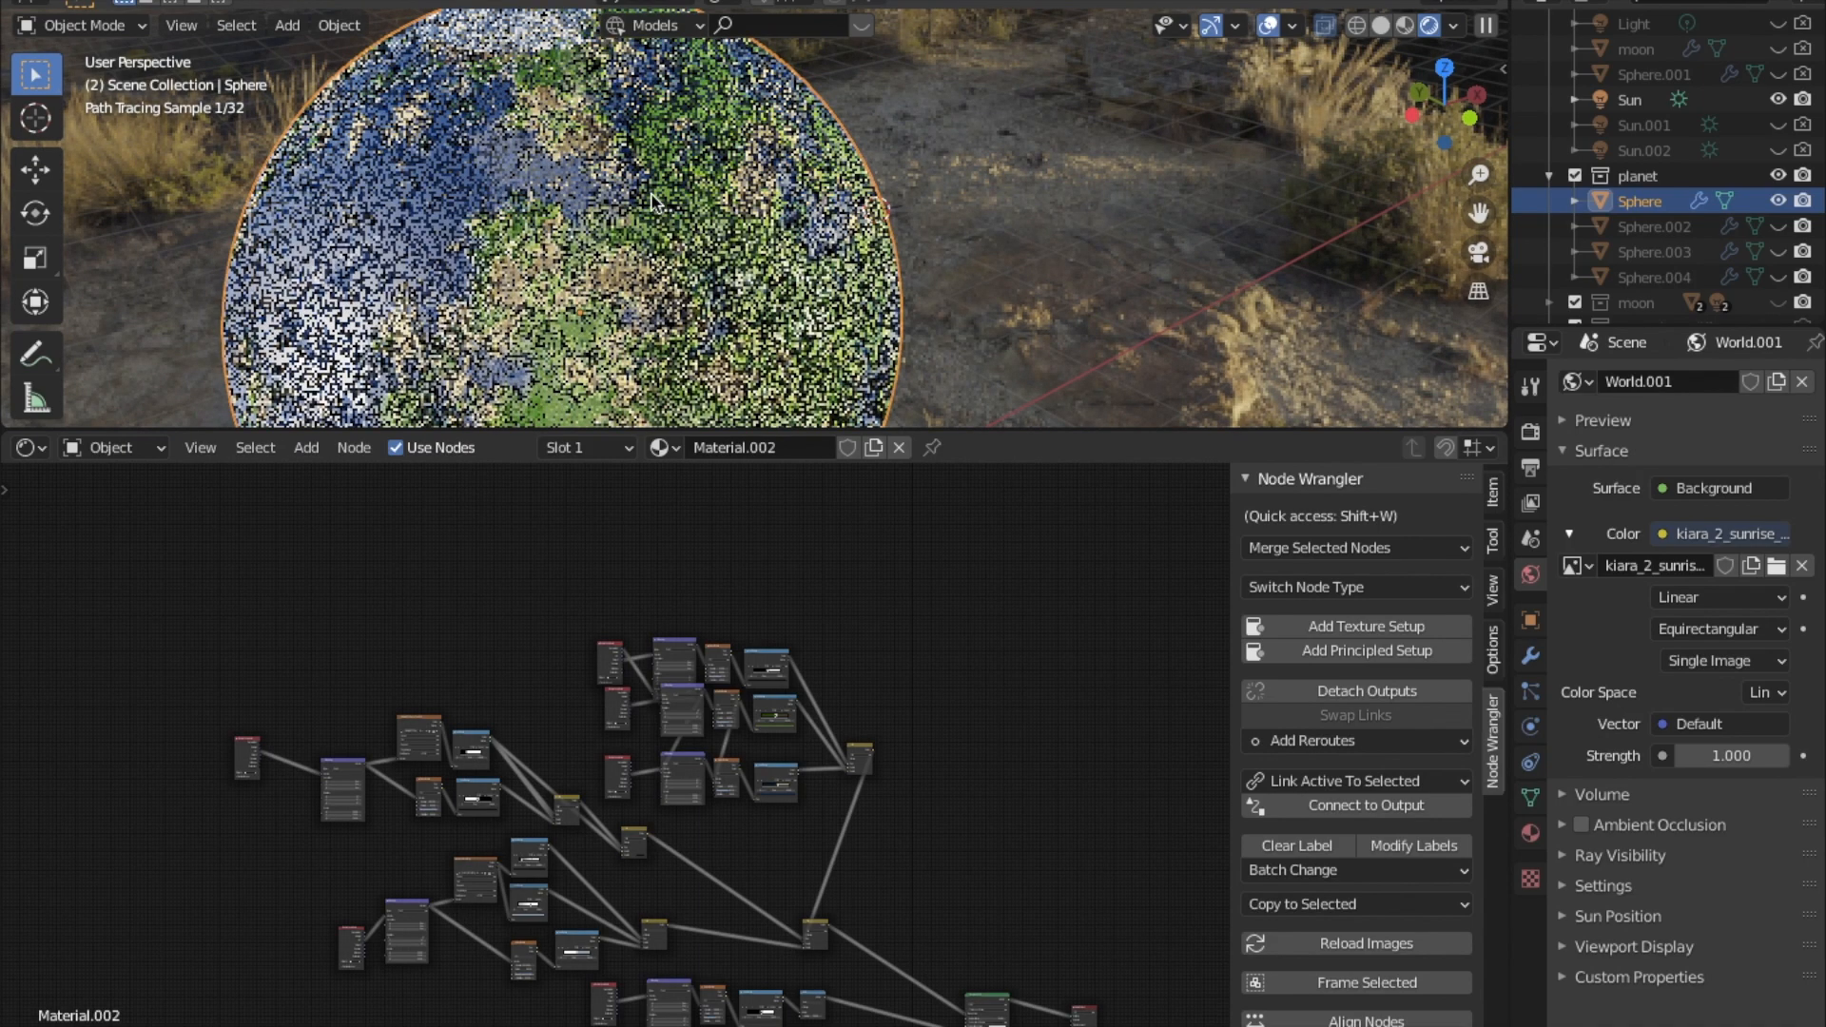
scroll(656, 202, down, 2)
shift+middle_drag(667, 399, 761, 300)
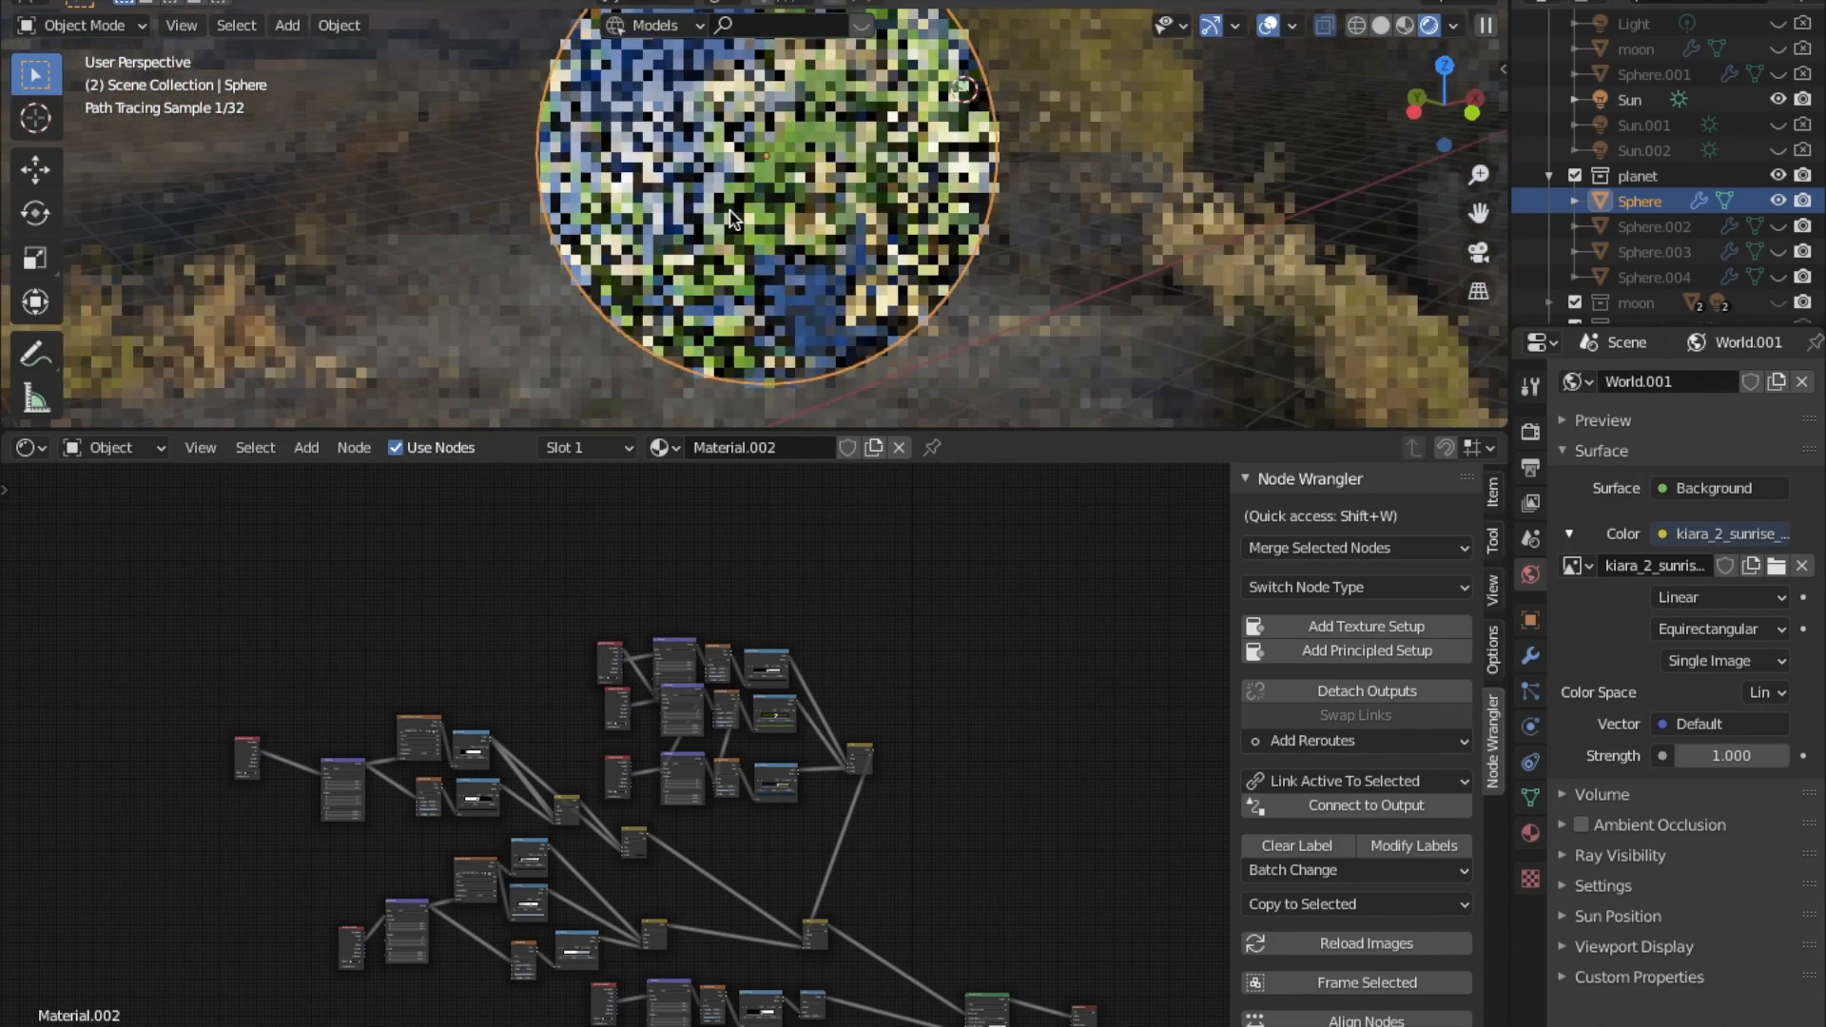
Move the topmost Noise Texture node in the upper surface-color group slightly up, away from the nodes below it.
scroll(701, 185, up, 3)
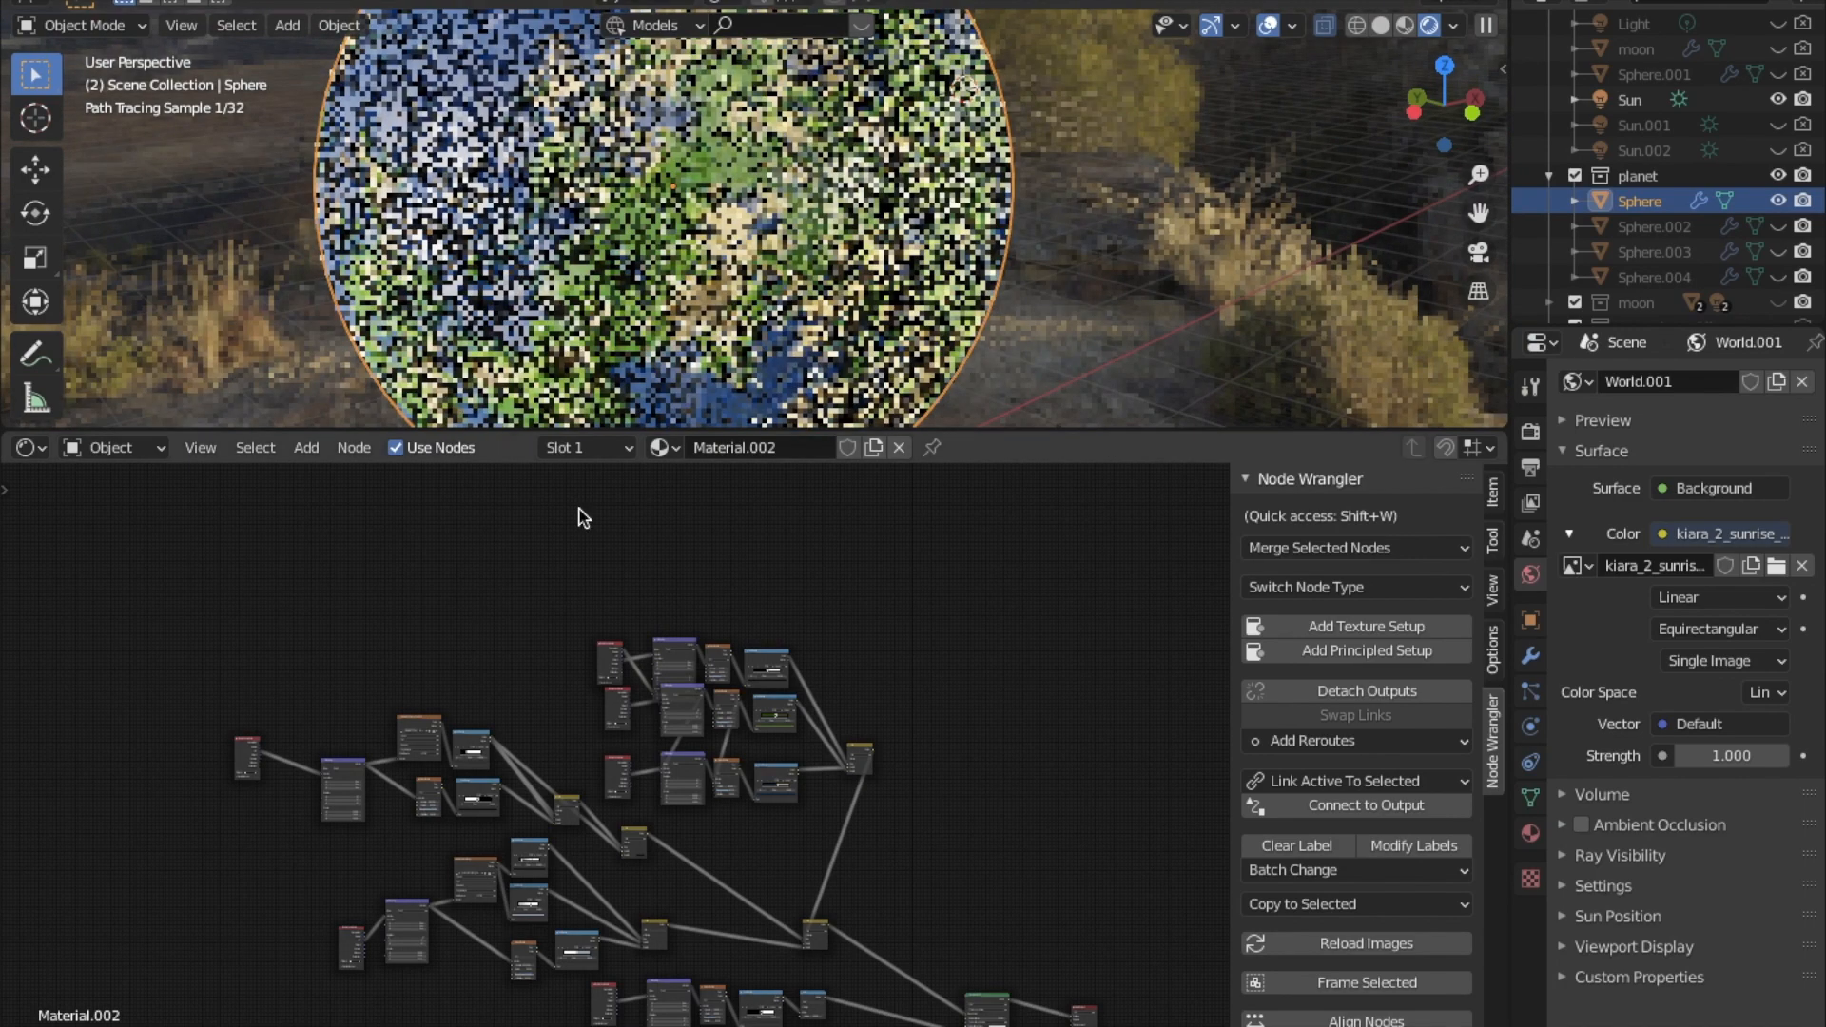
middle_drag(502, 834, 730, 764)
scroll(641, 686, up, 2)
scroll(903, 626, up, 3)
scroll(903, 627, up, 1)
middle_drag(903, 628, 645, 725)
scroll(647, 726, up, 4)
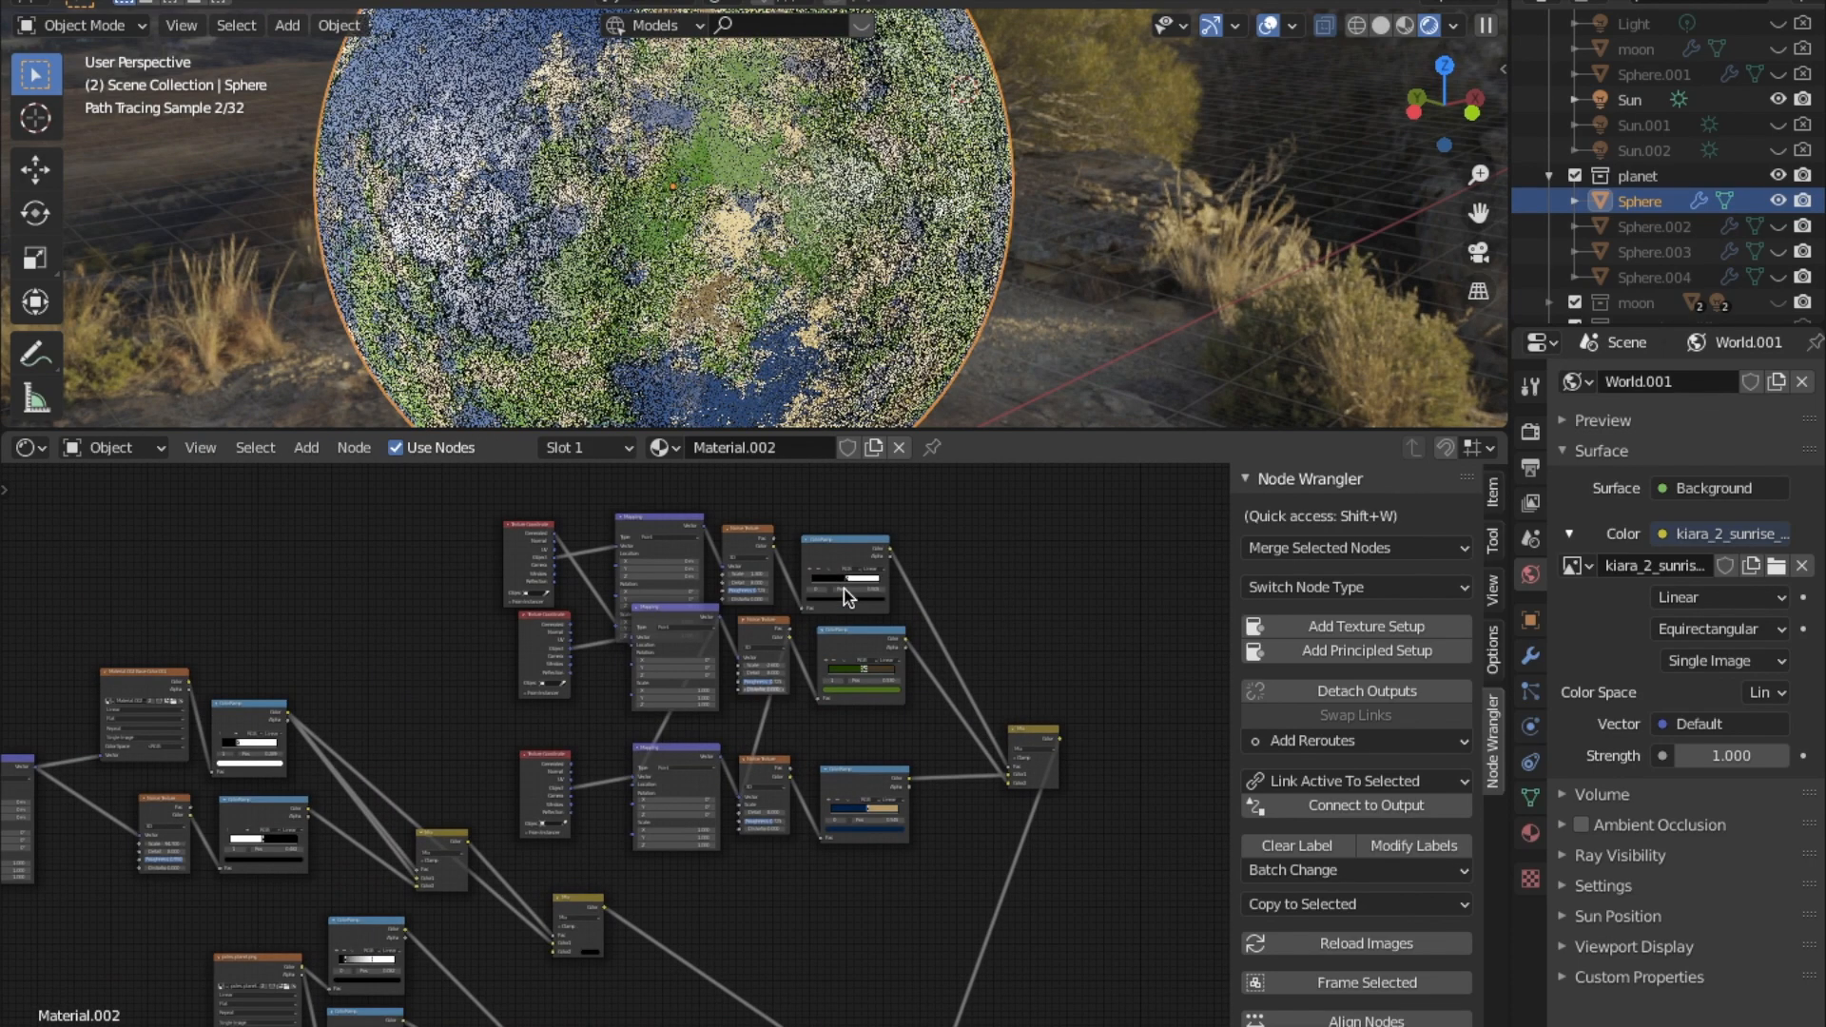
middle_drag(788, 510, 701, 537)
scroll(702, 536, up, 2)
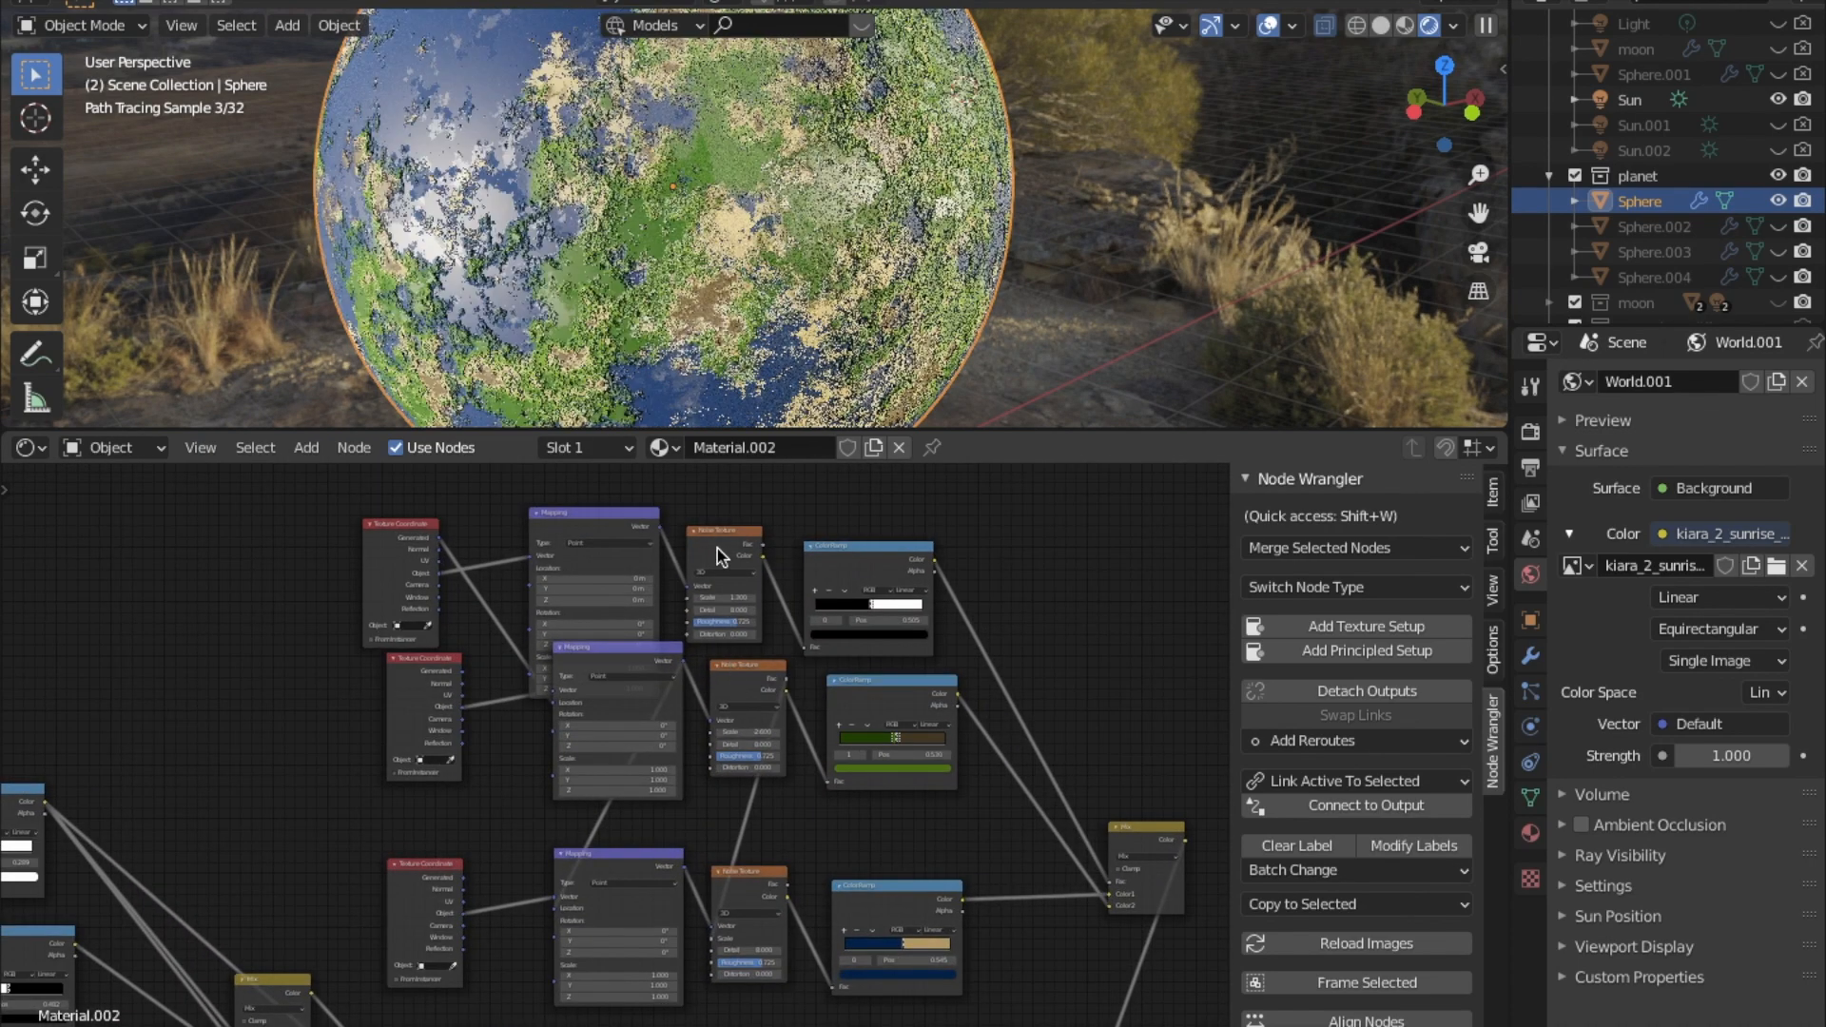
drag(717, 548, 748, 510)
drag(765, 598, 742, 609)
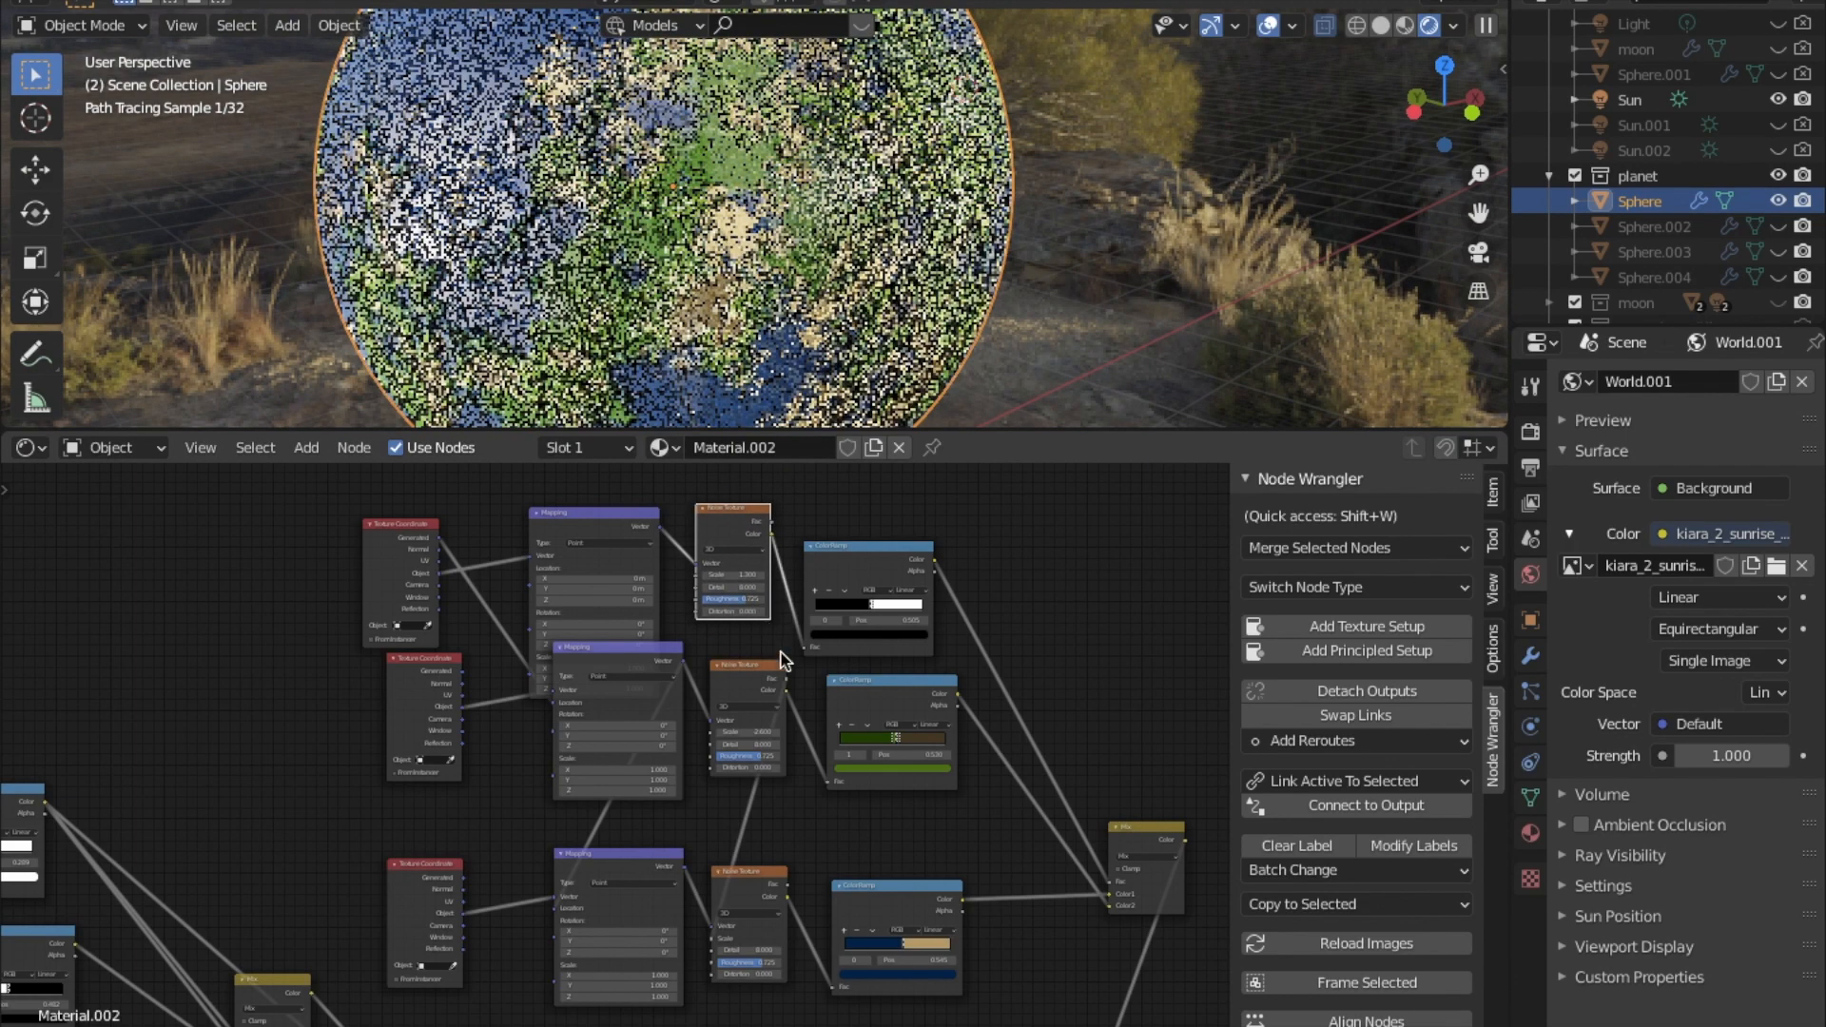
Examine the color group's black-and-white, green-brown and blue-sand ColorRamps together with the Noise Textures that feed them.
scroll(783, 663, up, 3)
middle_drag(639, 536, 585, 655)
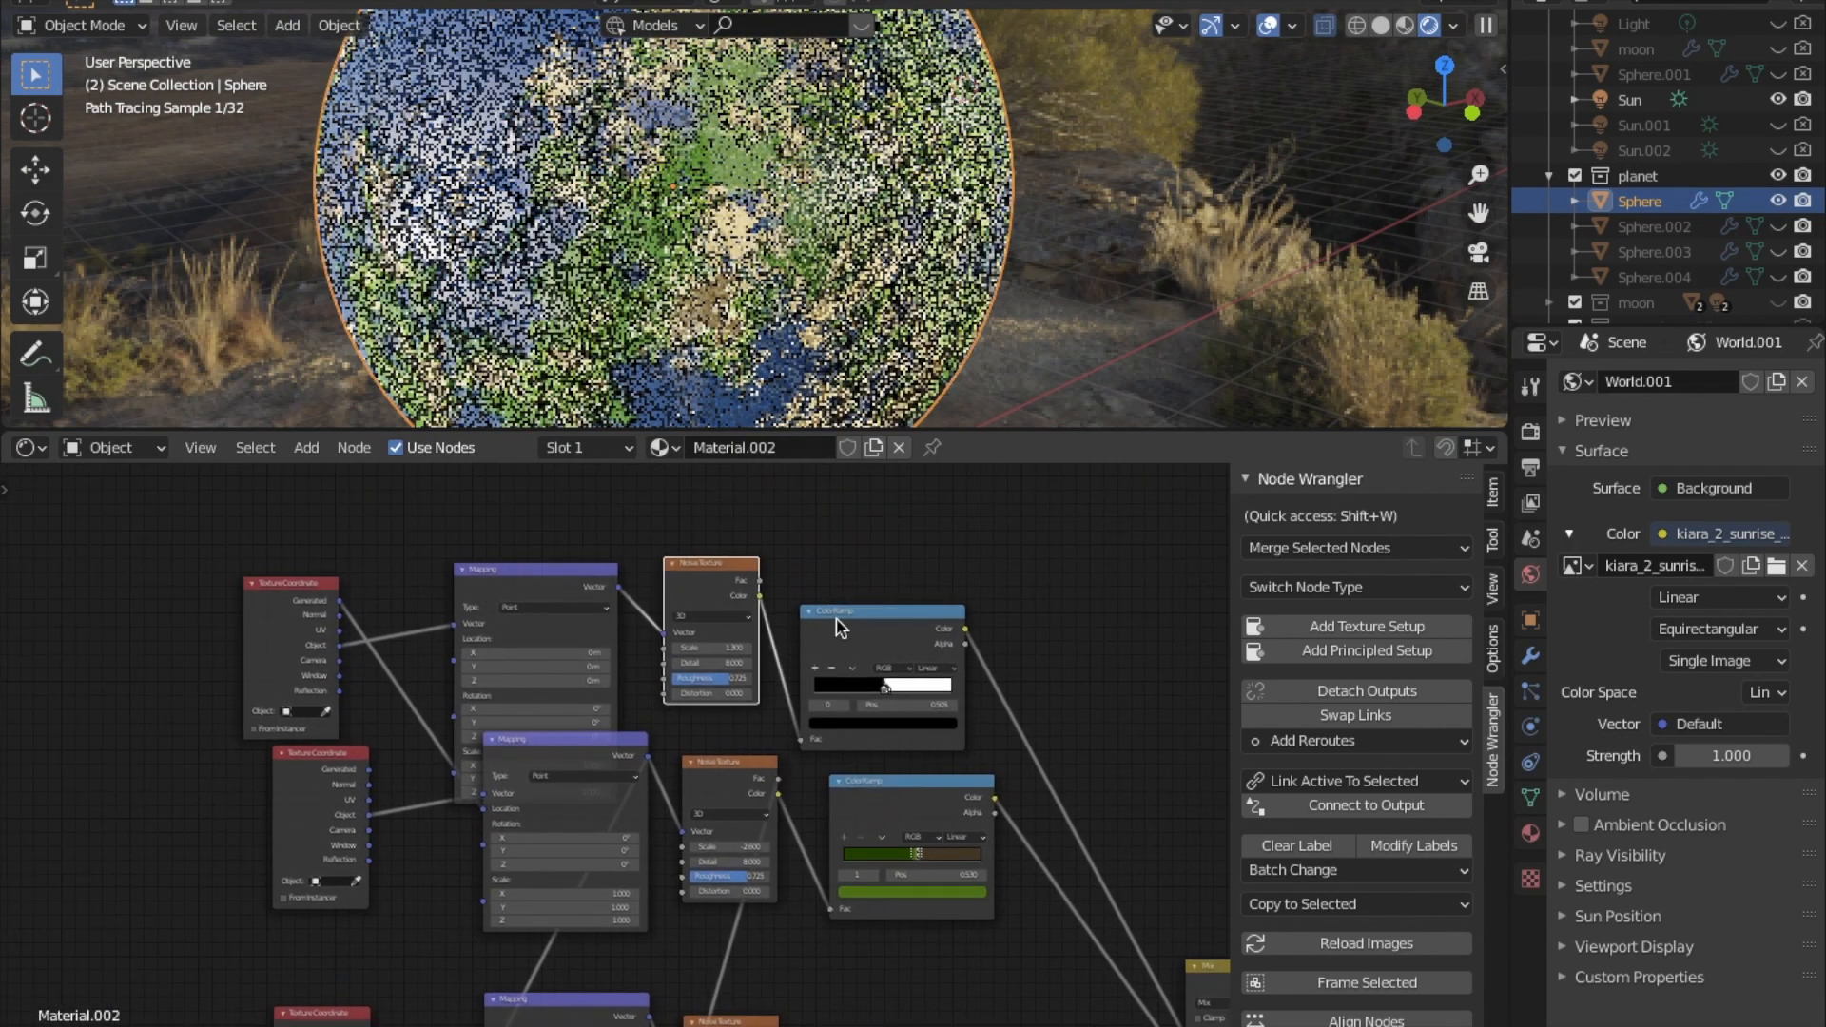
middle_drag(849, 637, 549, 458)
click(625, 607)
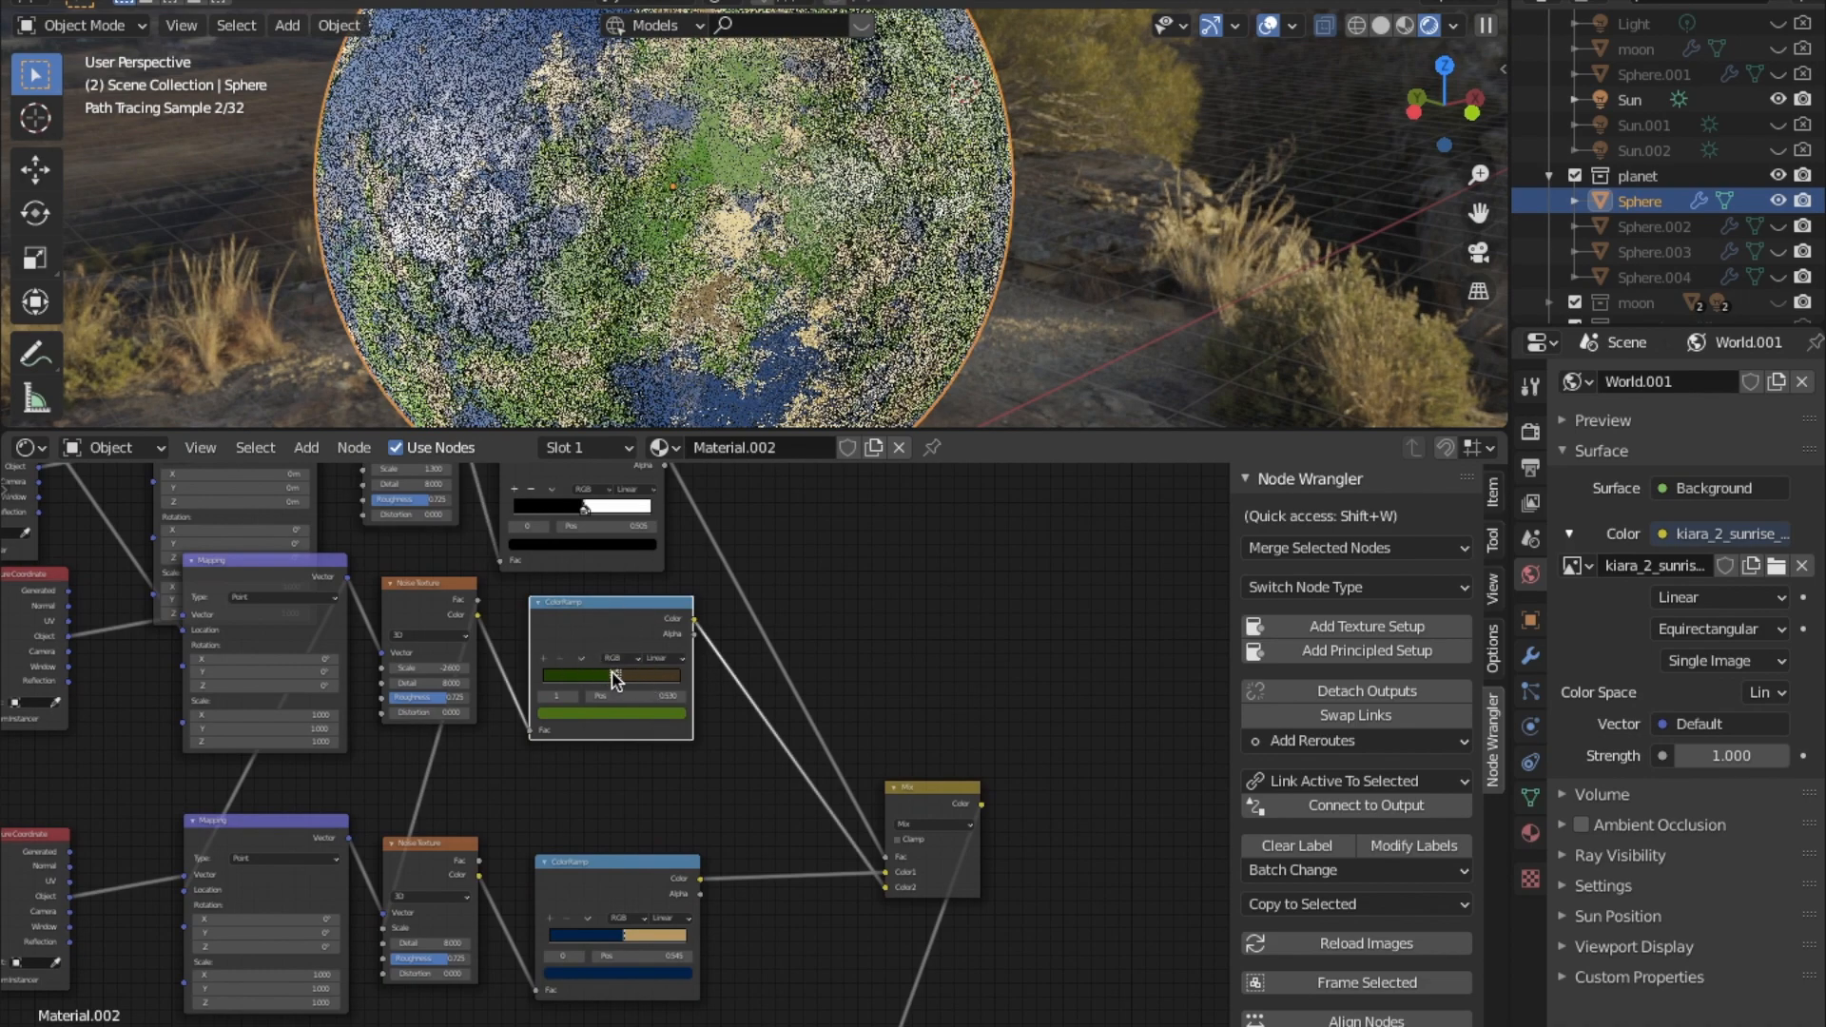
click(571, 894)
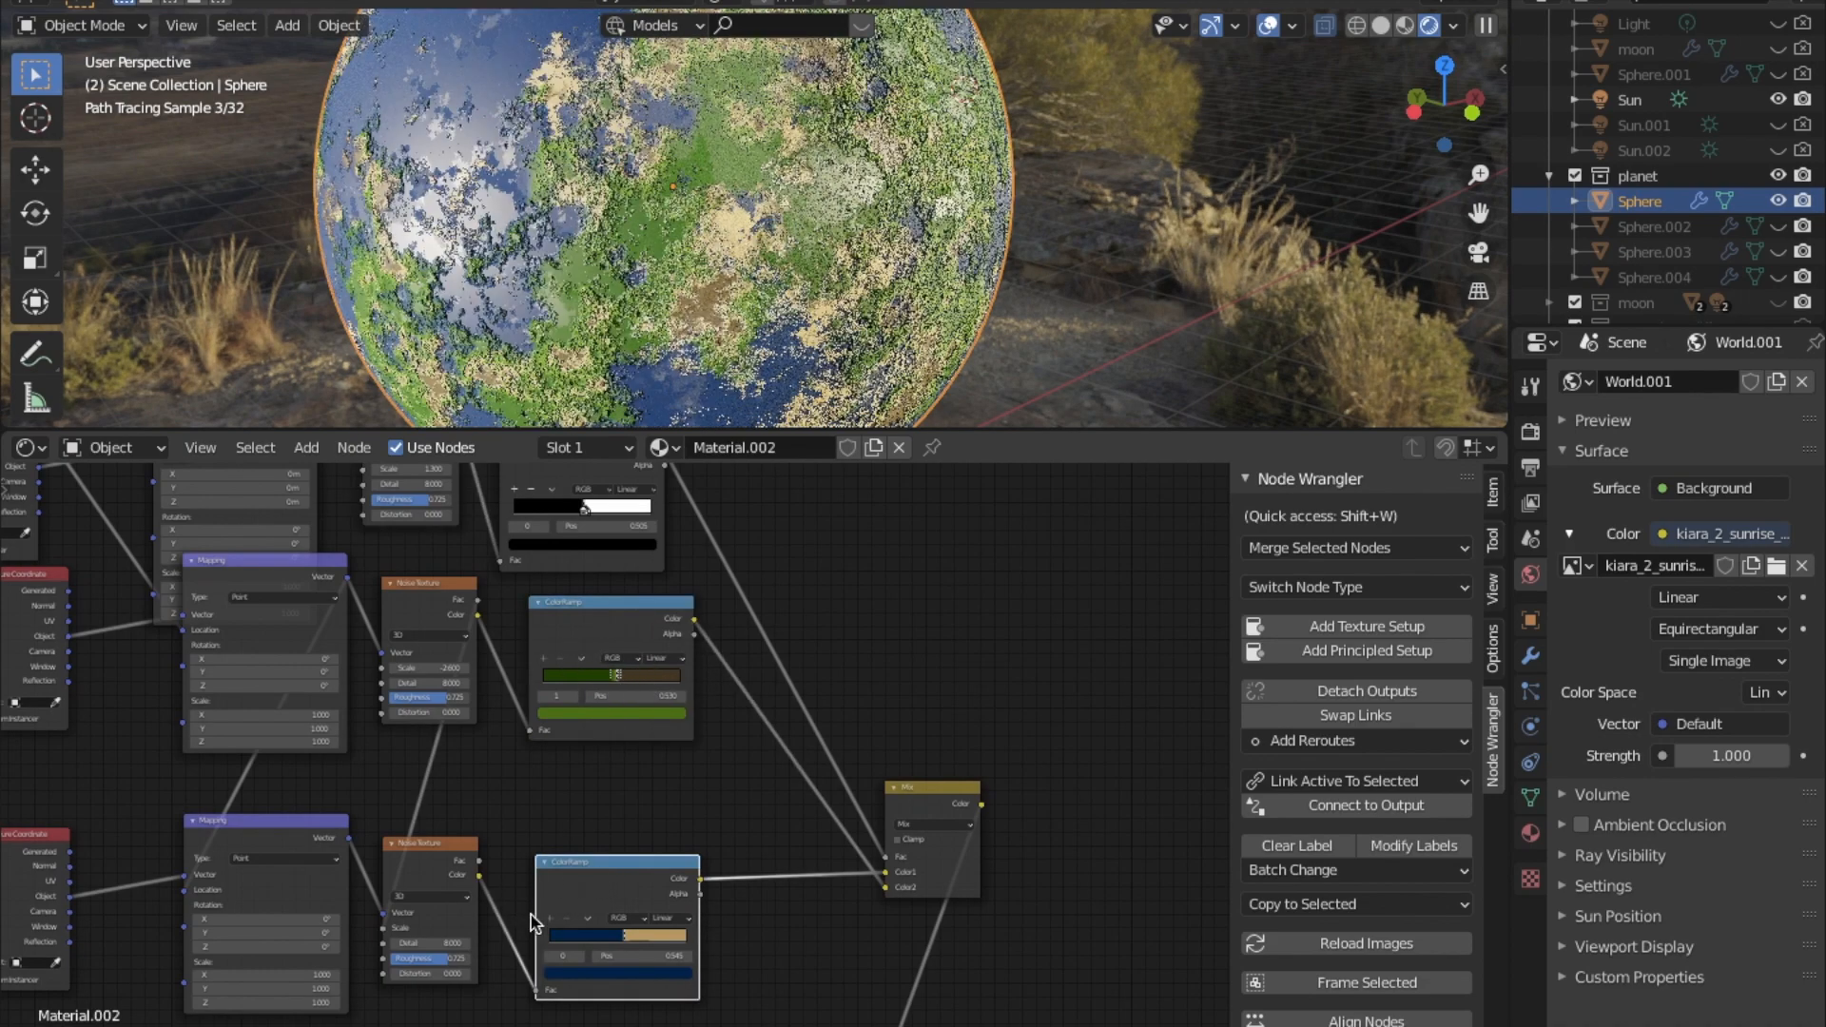
middle_drag(561, 910, 891, 896)
click(744, 635)
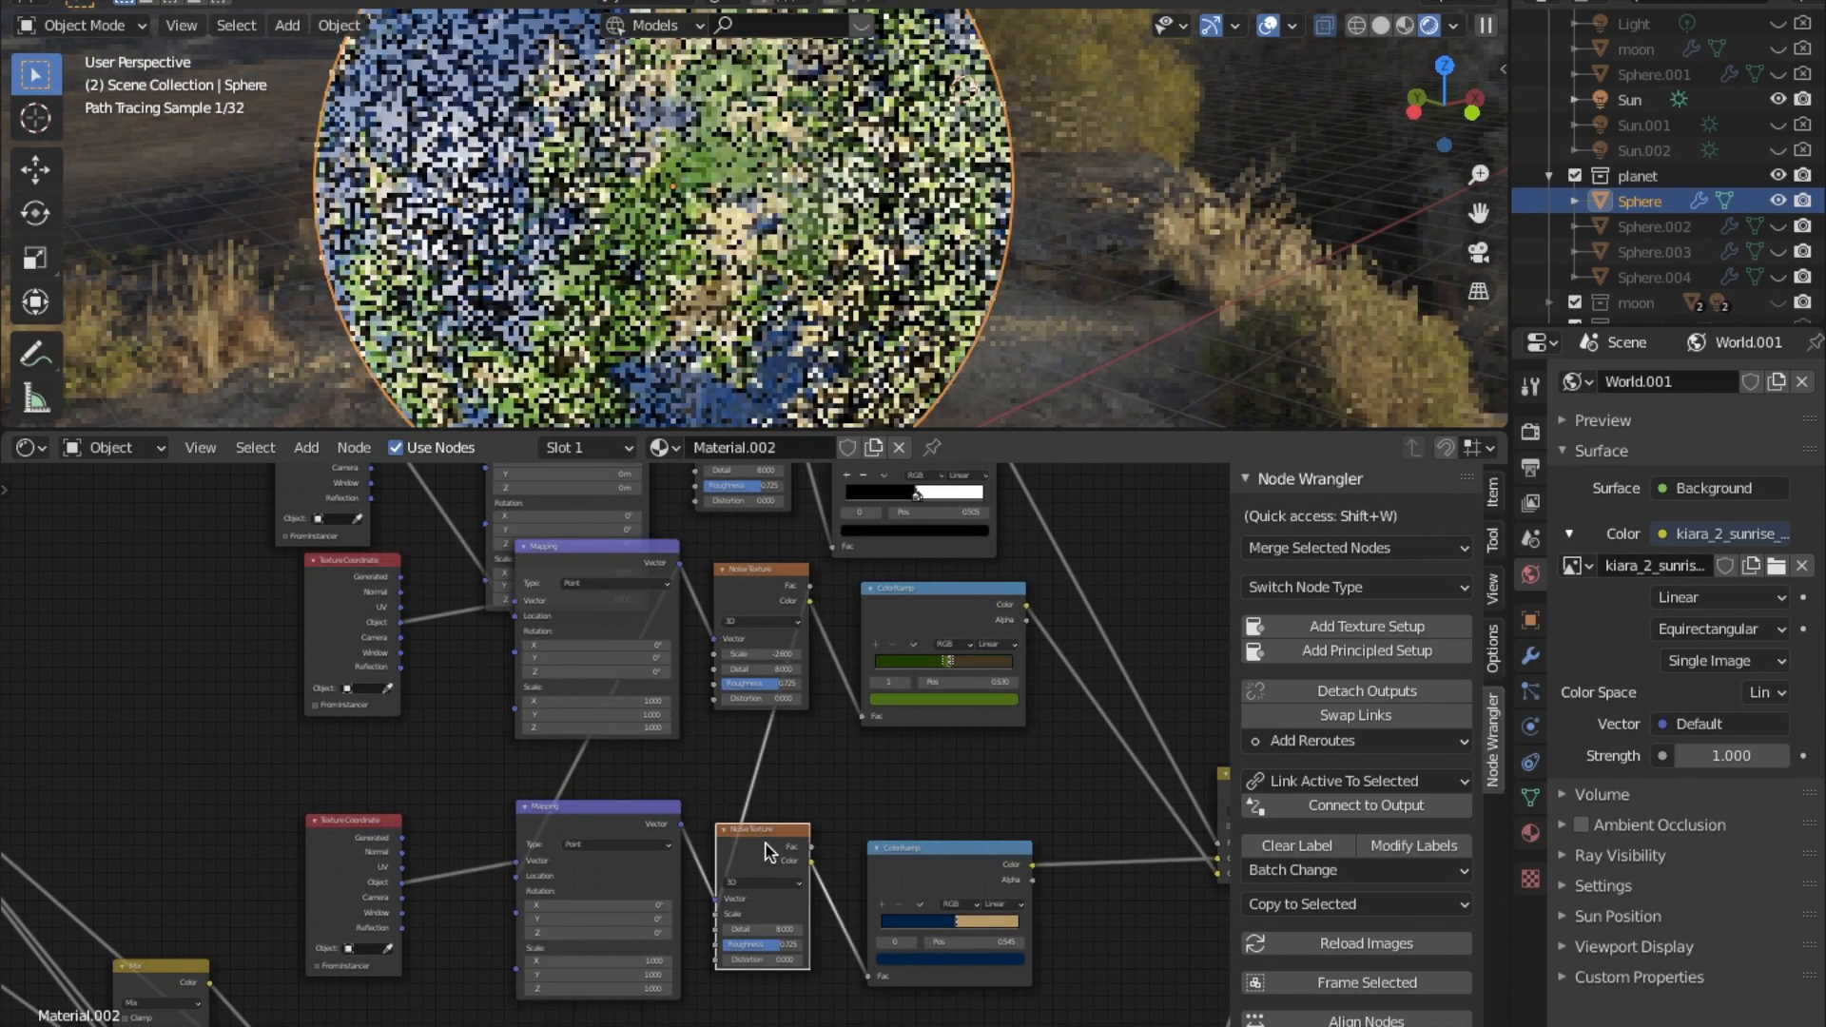
click(766, 844)
scroll(744, 850, down, 1)
middle_drag(862, 812, 754, 824)
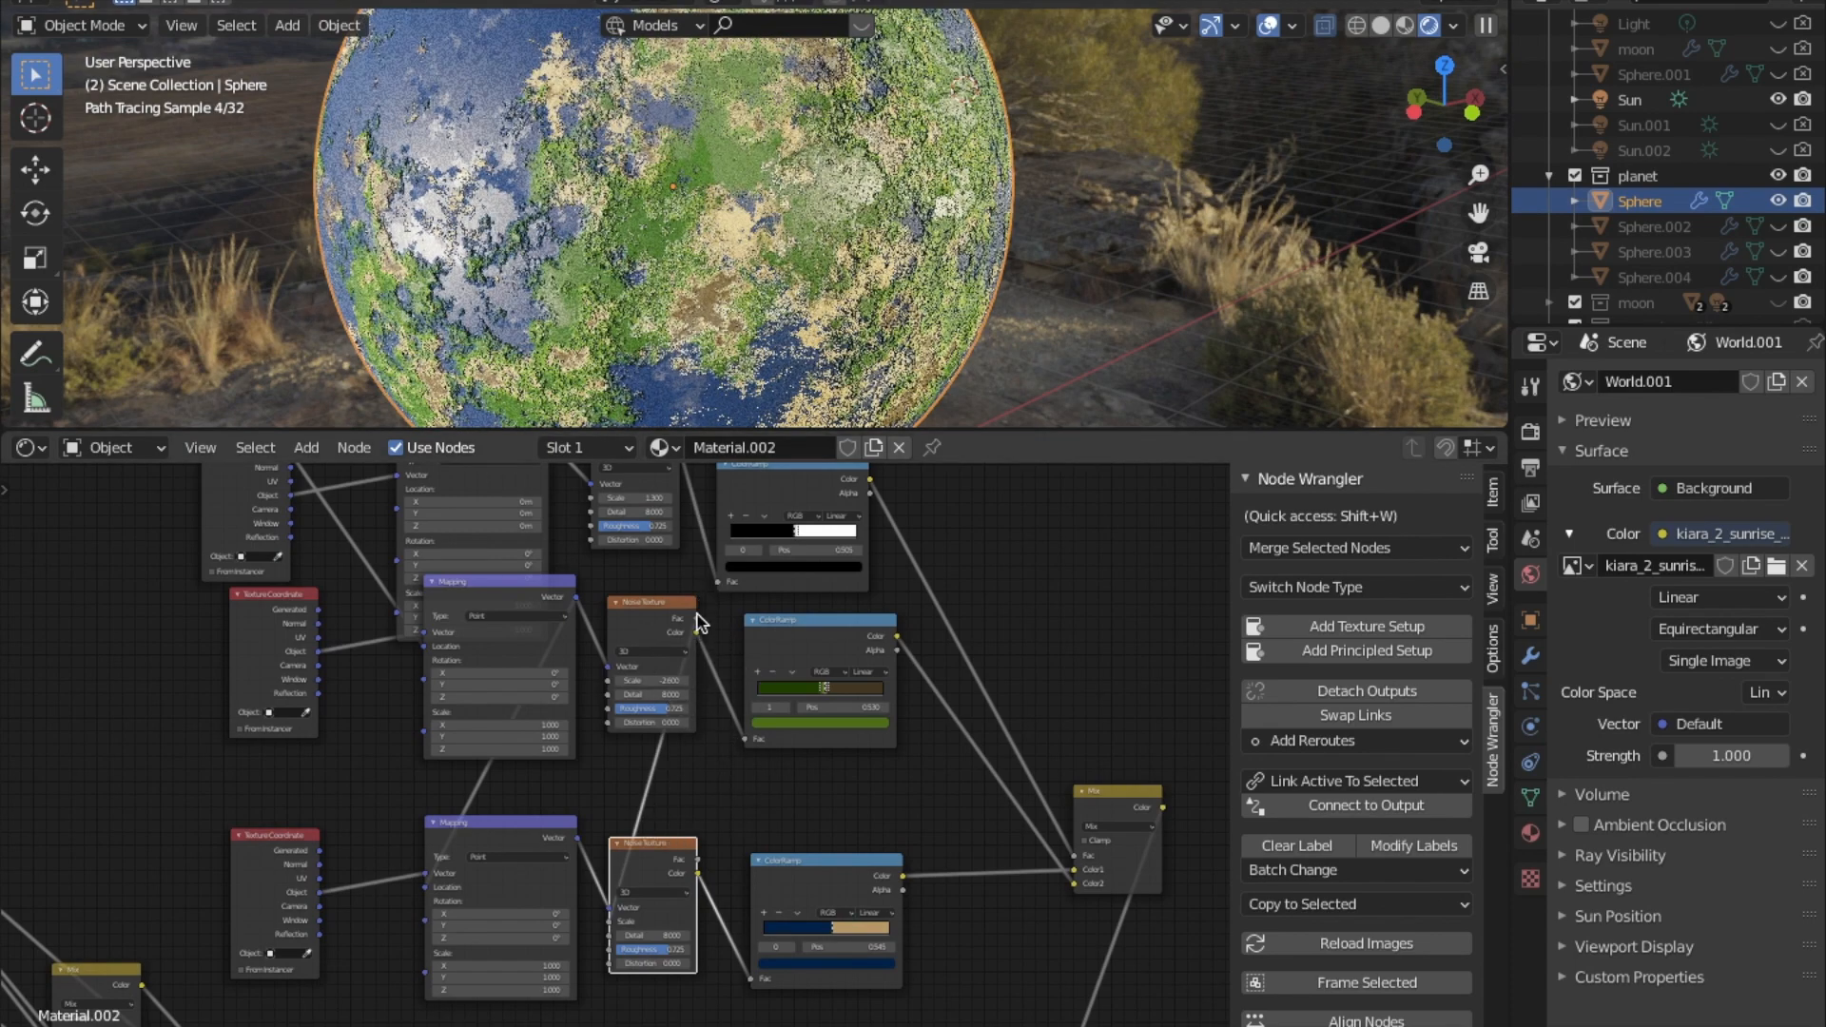
Trace how the green-brown and blue-sand ColorRamps and the black-and-white mask join in the Mix node.
middle_drag(776, 935, 787, 816)
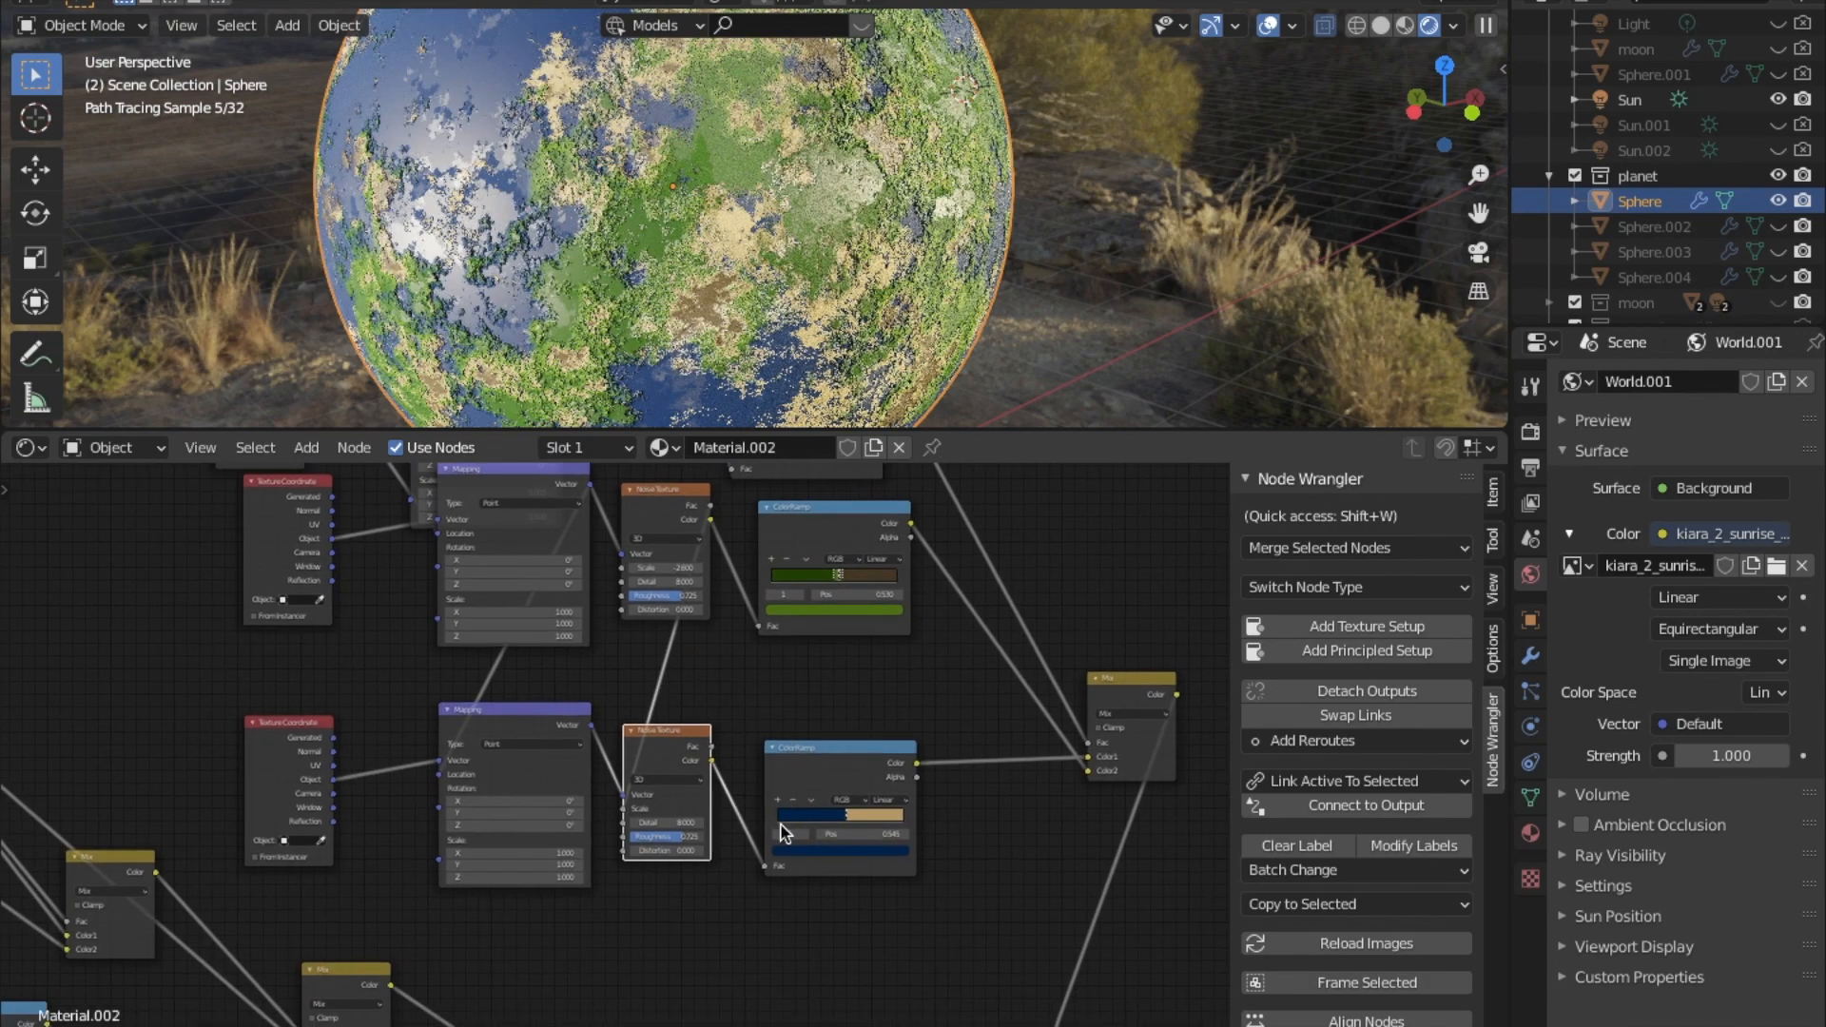
scroll(682, 575, up, 2)
middle_drag(705, 673, 685, 778)
middle_drag(821, 880, 466, 932)
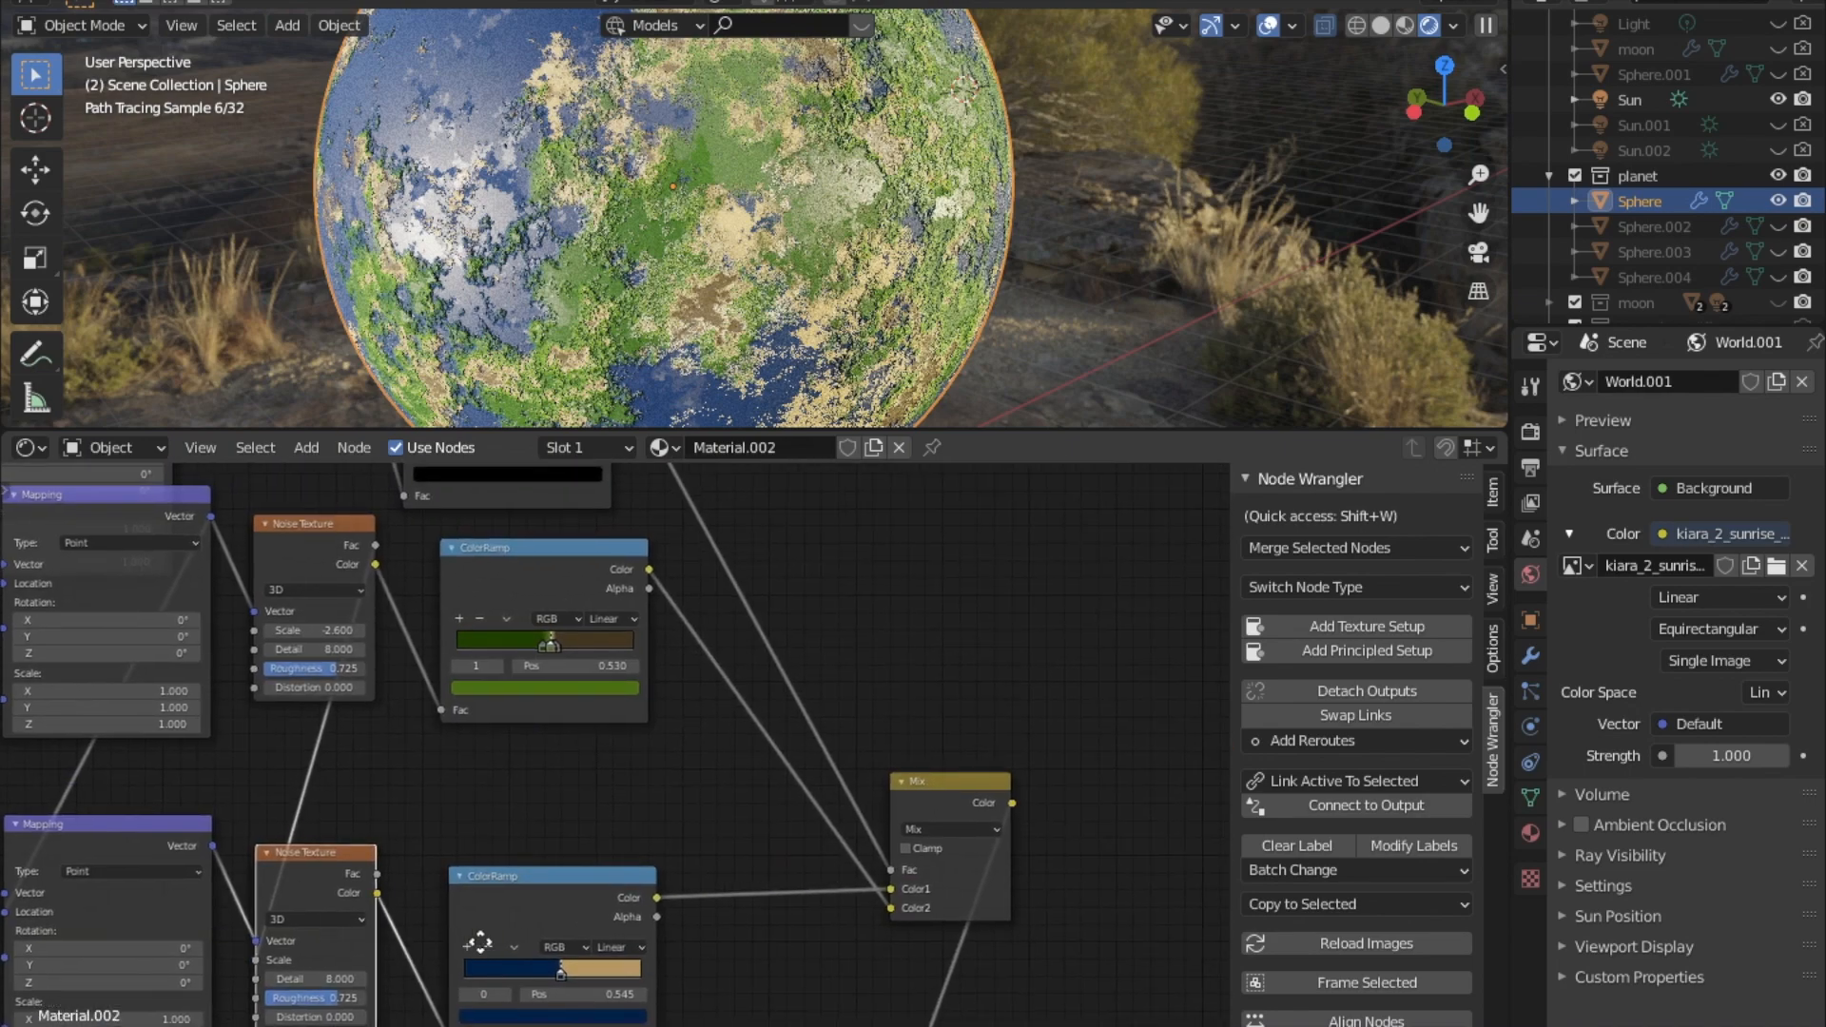
scroll(514, 929, down, 1)
middle_drag(690, 733, 972, 963)
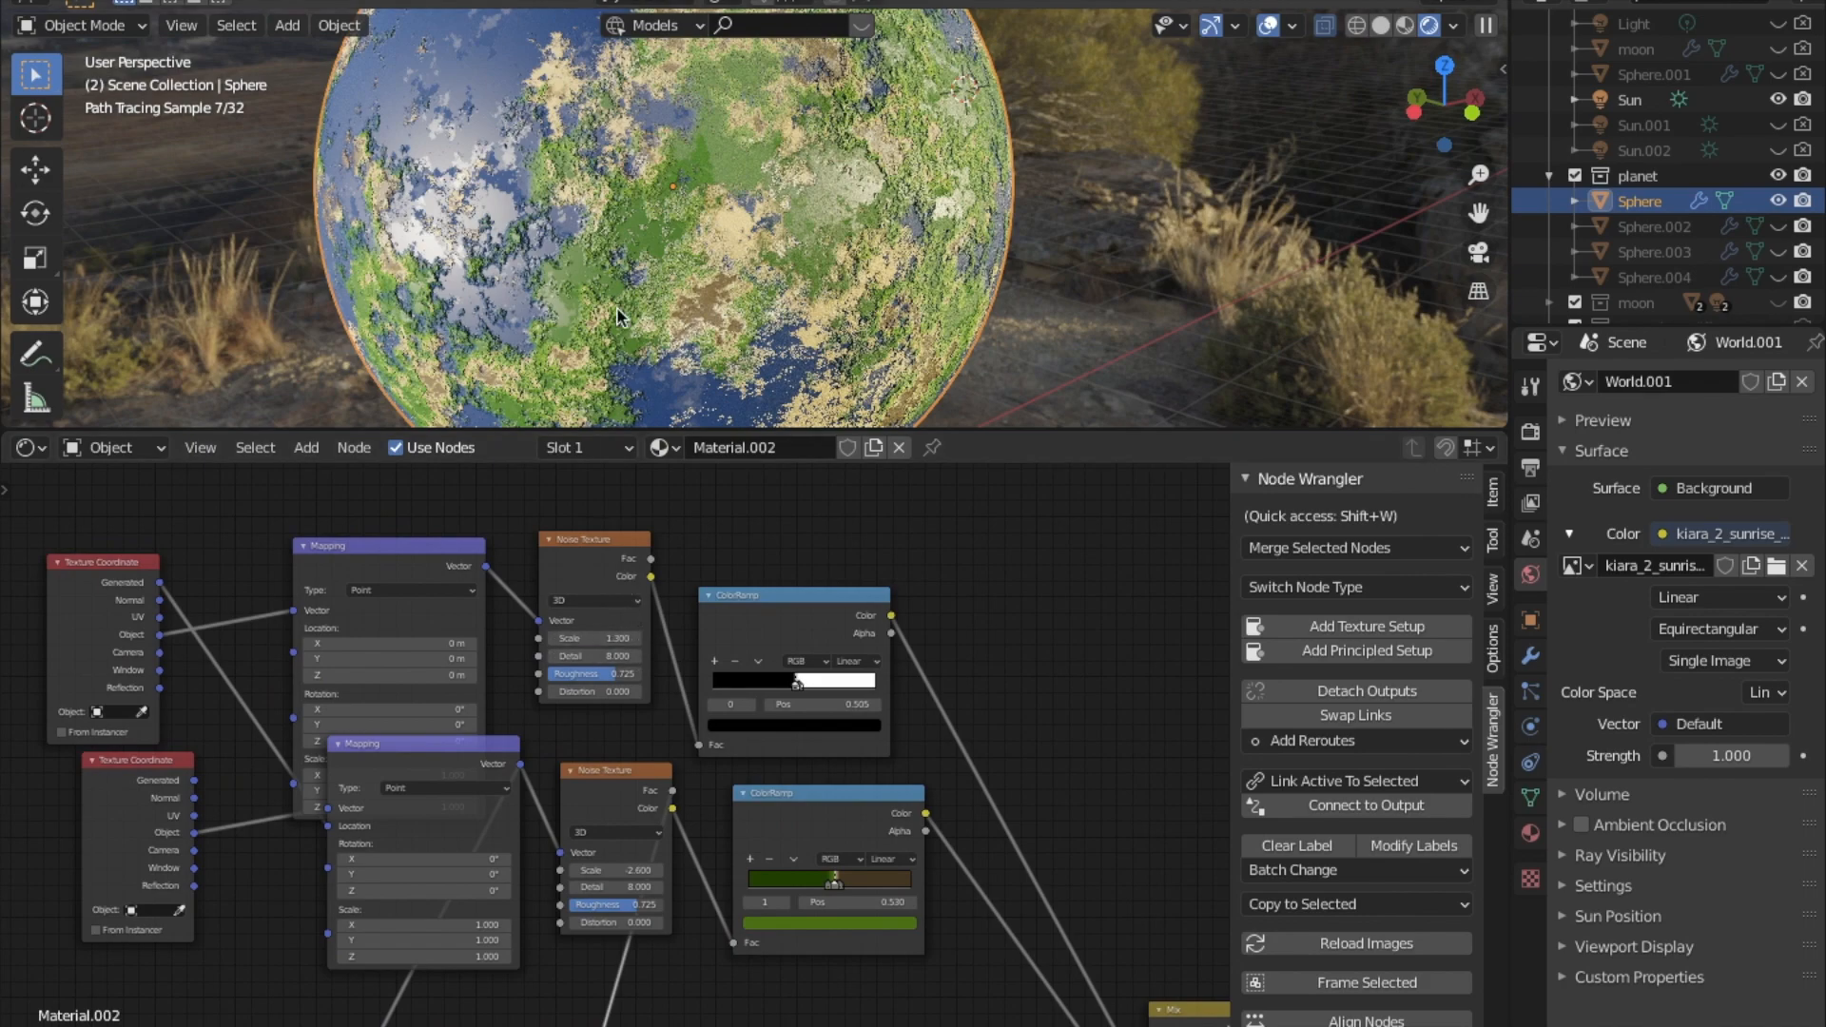
Preview the black-and-white ColorRamp mask on the planet and compare it with the ramps below it.
ctrl+shift+click(800, 596)
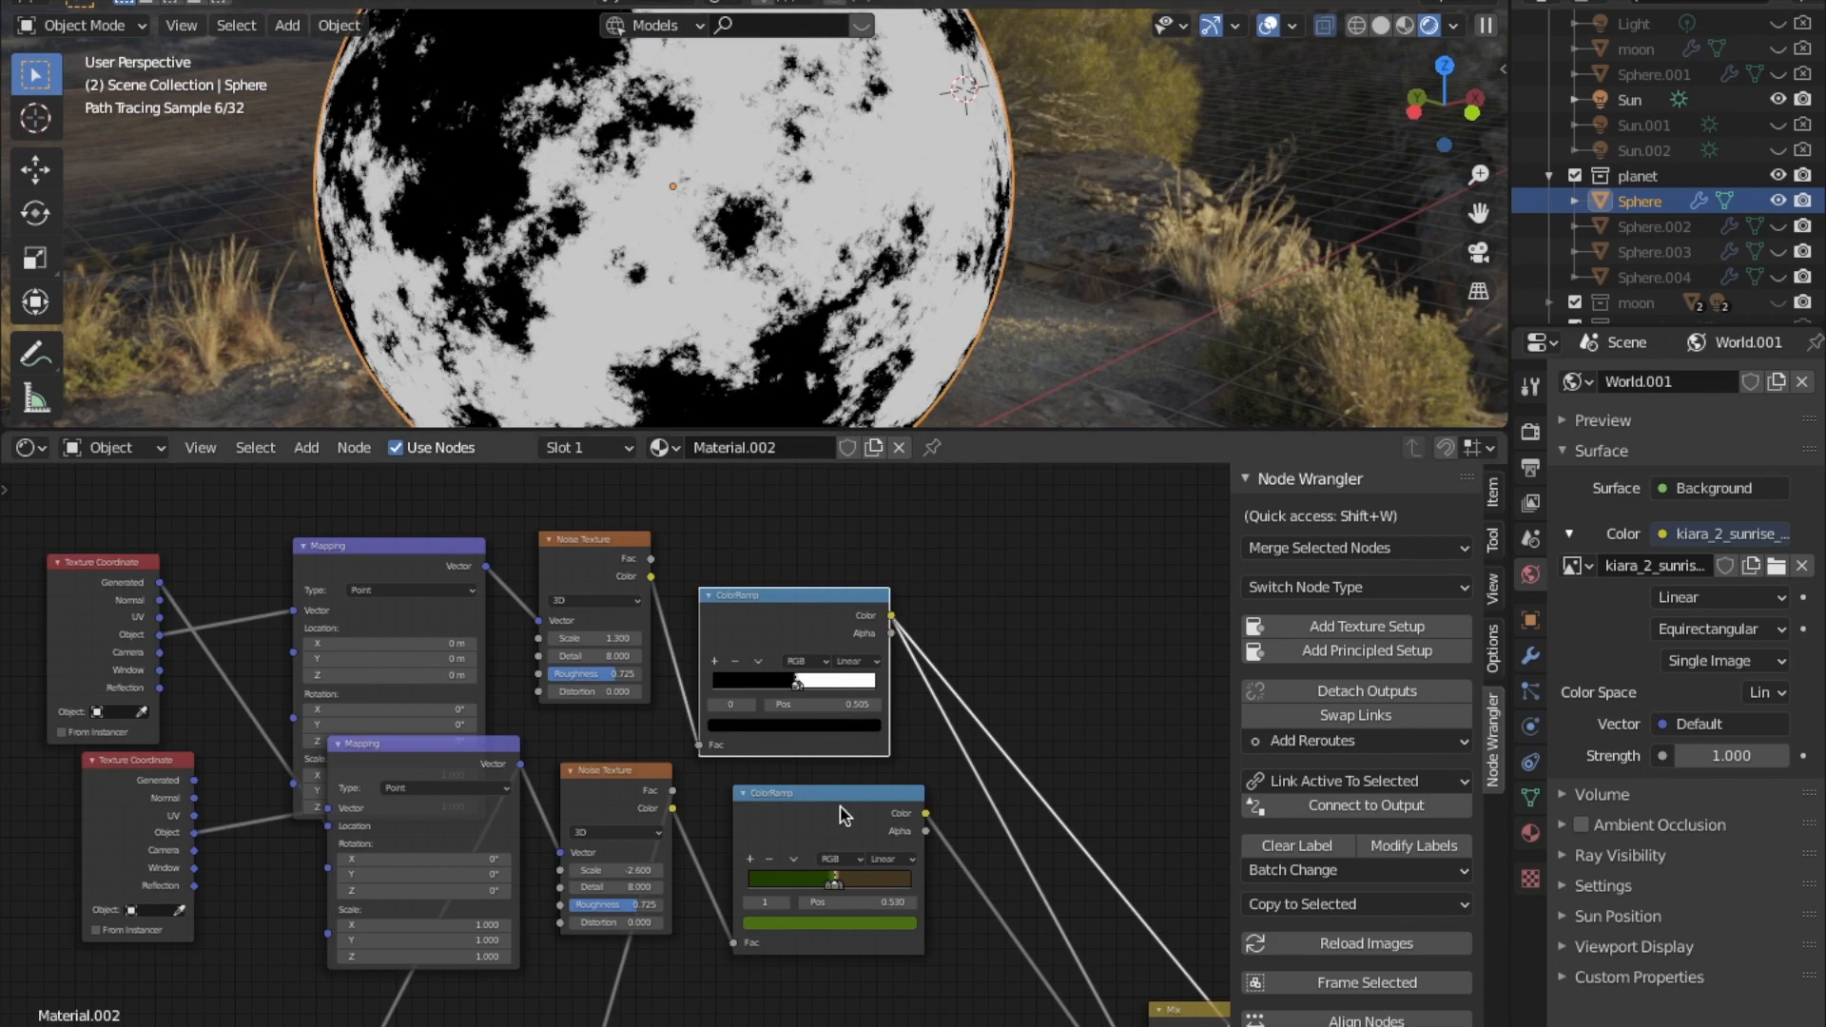
middle_drag(842, 815, 633, 493)
middle_drag(728, 598, 866, 814)
middle_drag(723, 545, 726, 623)
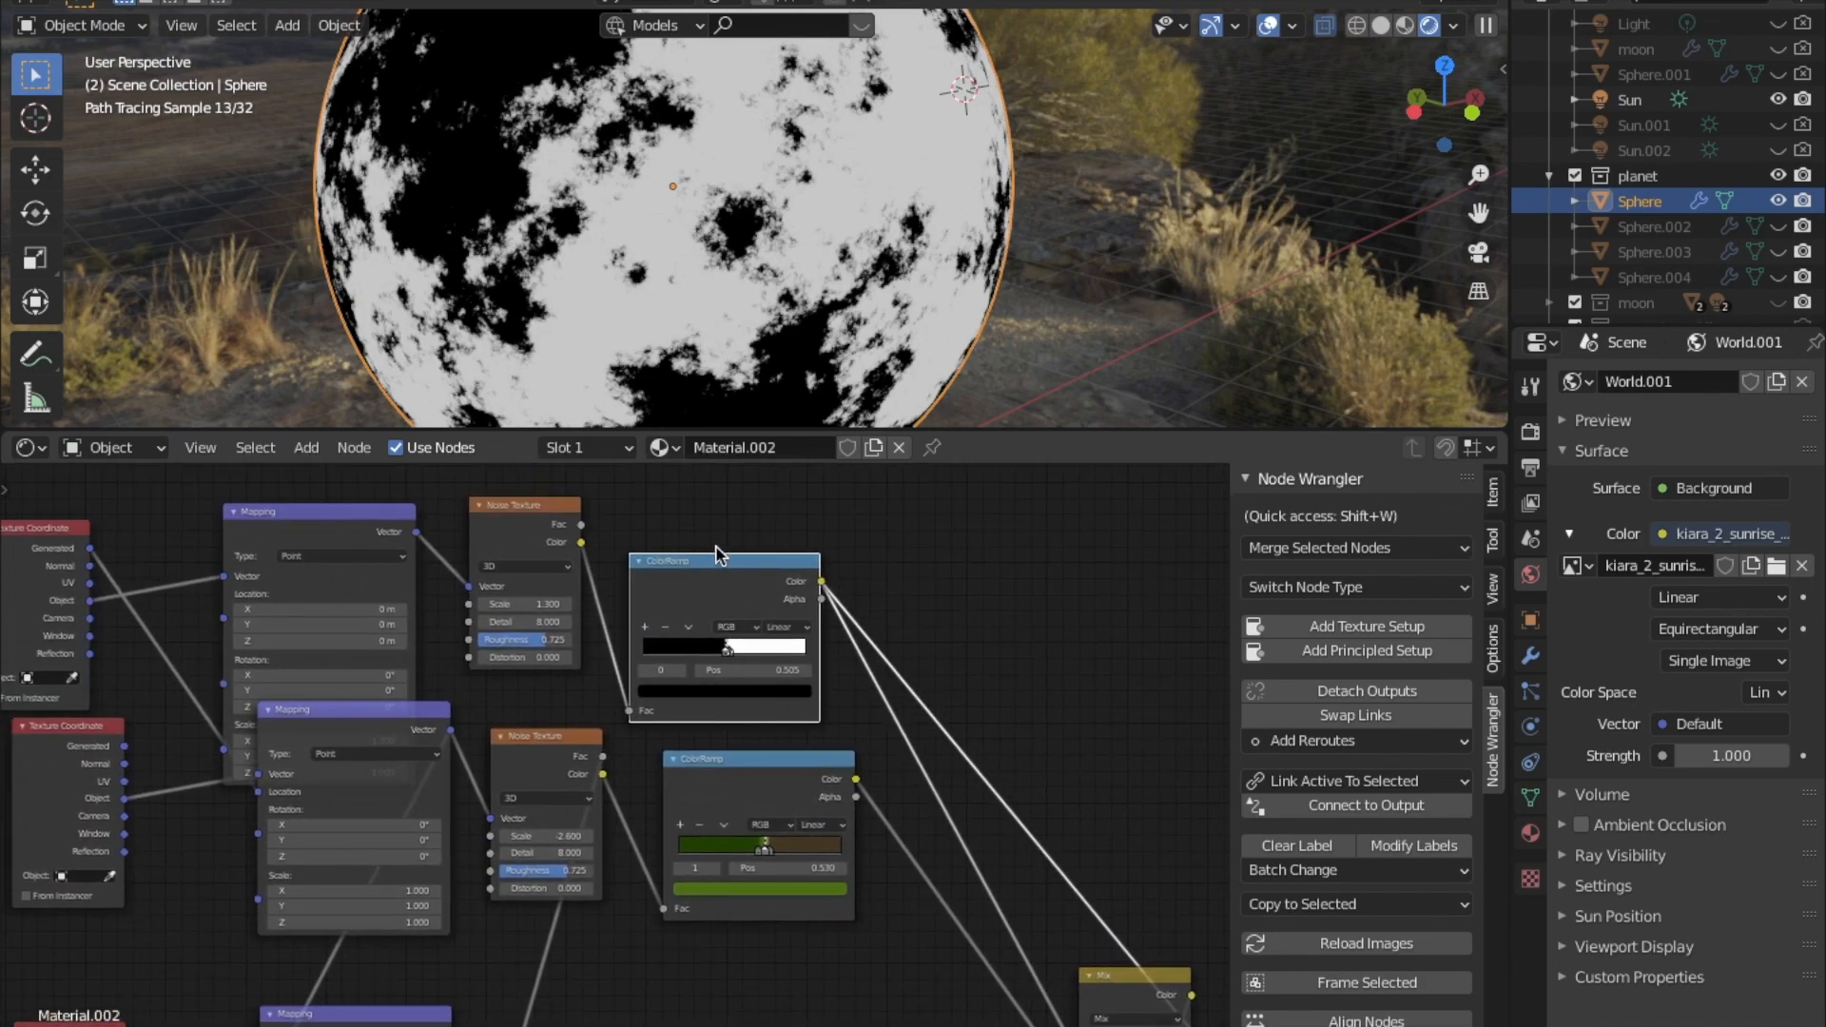
middle_drag(758, 819, 726, 741)
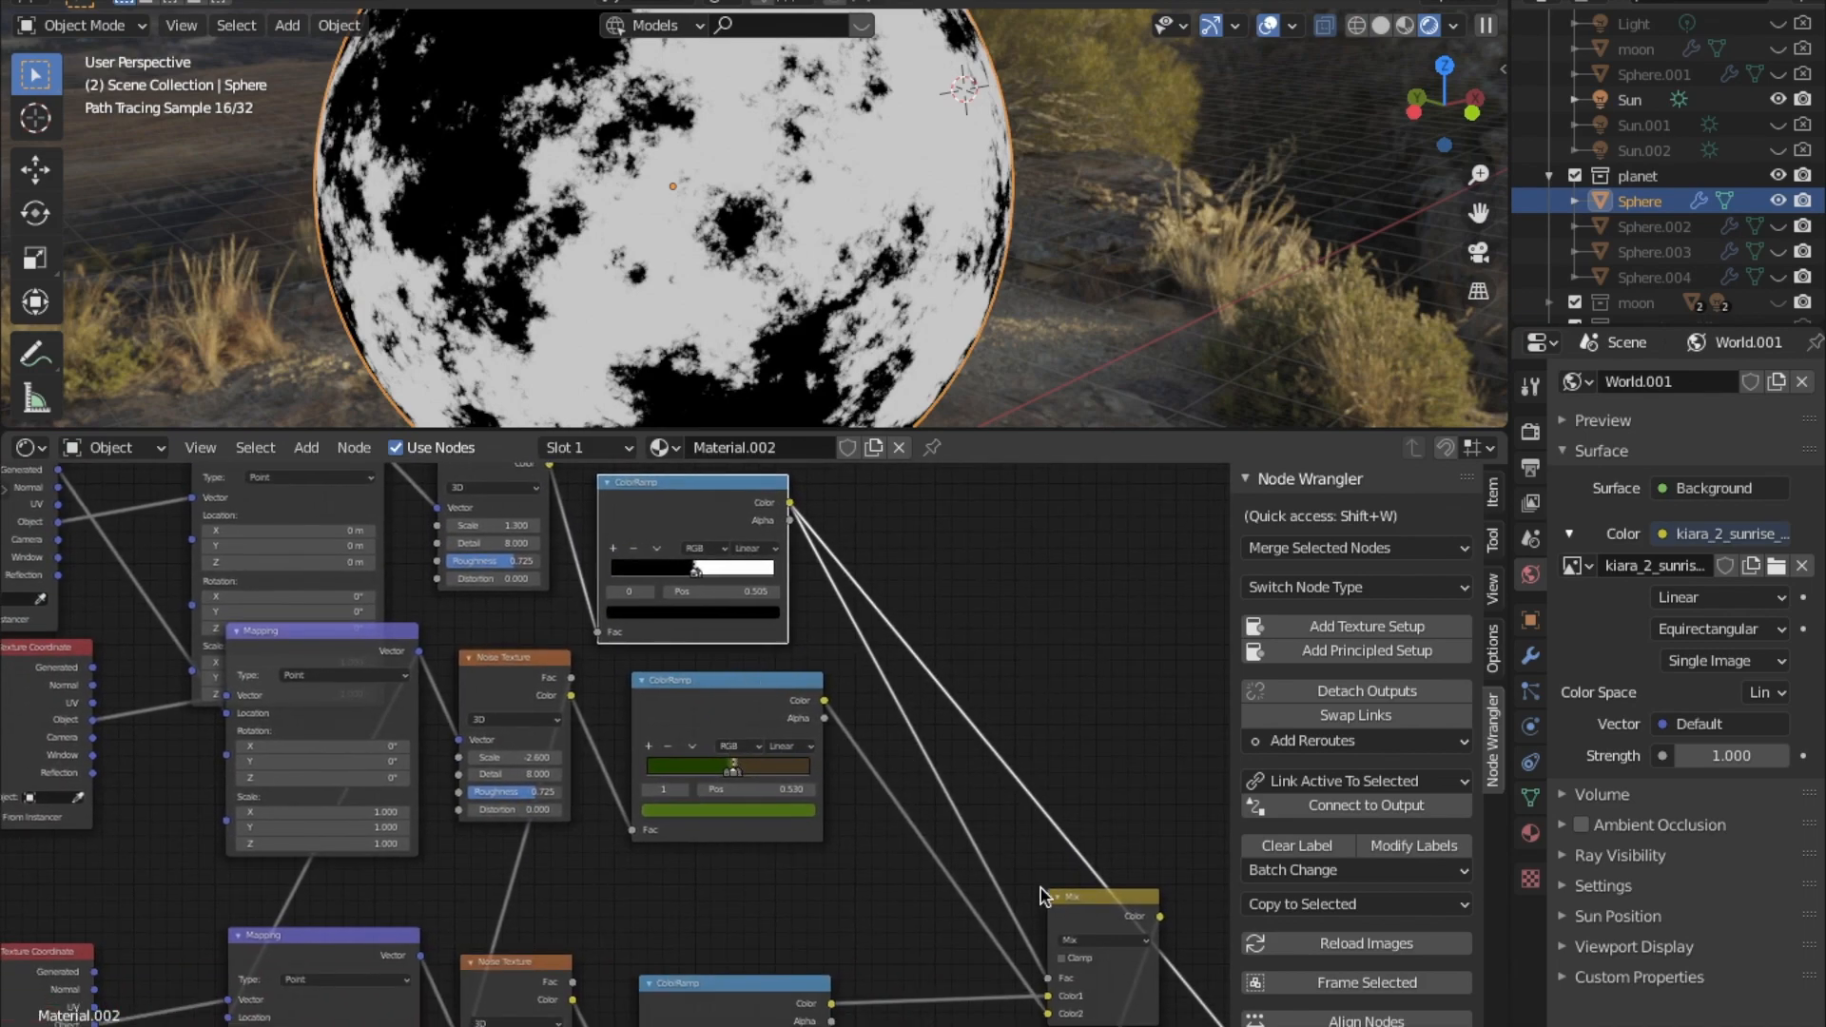
Preview the color group's Mix node on the planet and reconnect the Principled BSDF to the material output.
ctrl+shift+click(1084, 918)
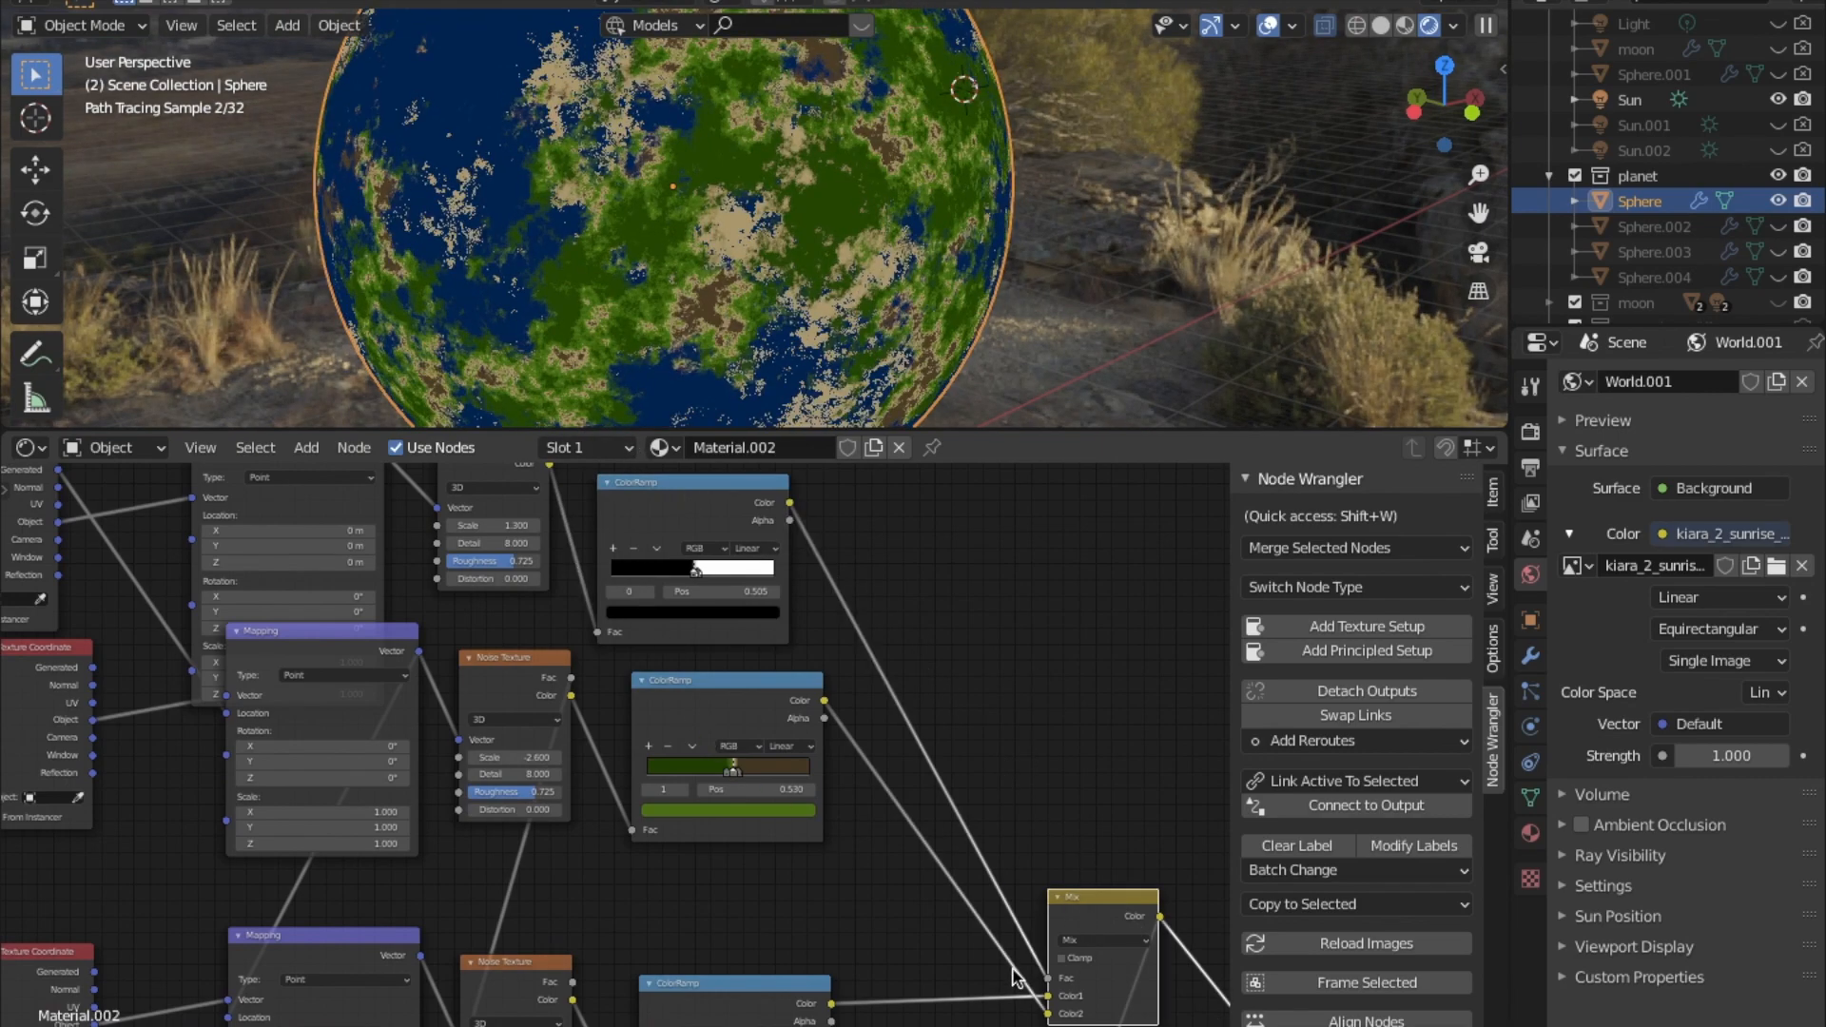
scroll(918, 837, down, 4)
middle_drag(925, 949, 775, 635)
middle_drag(842, 815, 1023, 576)
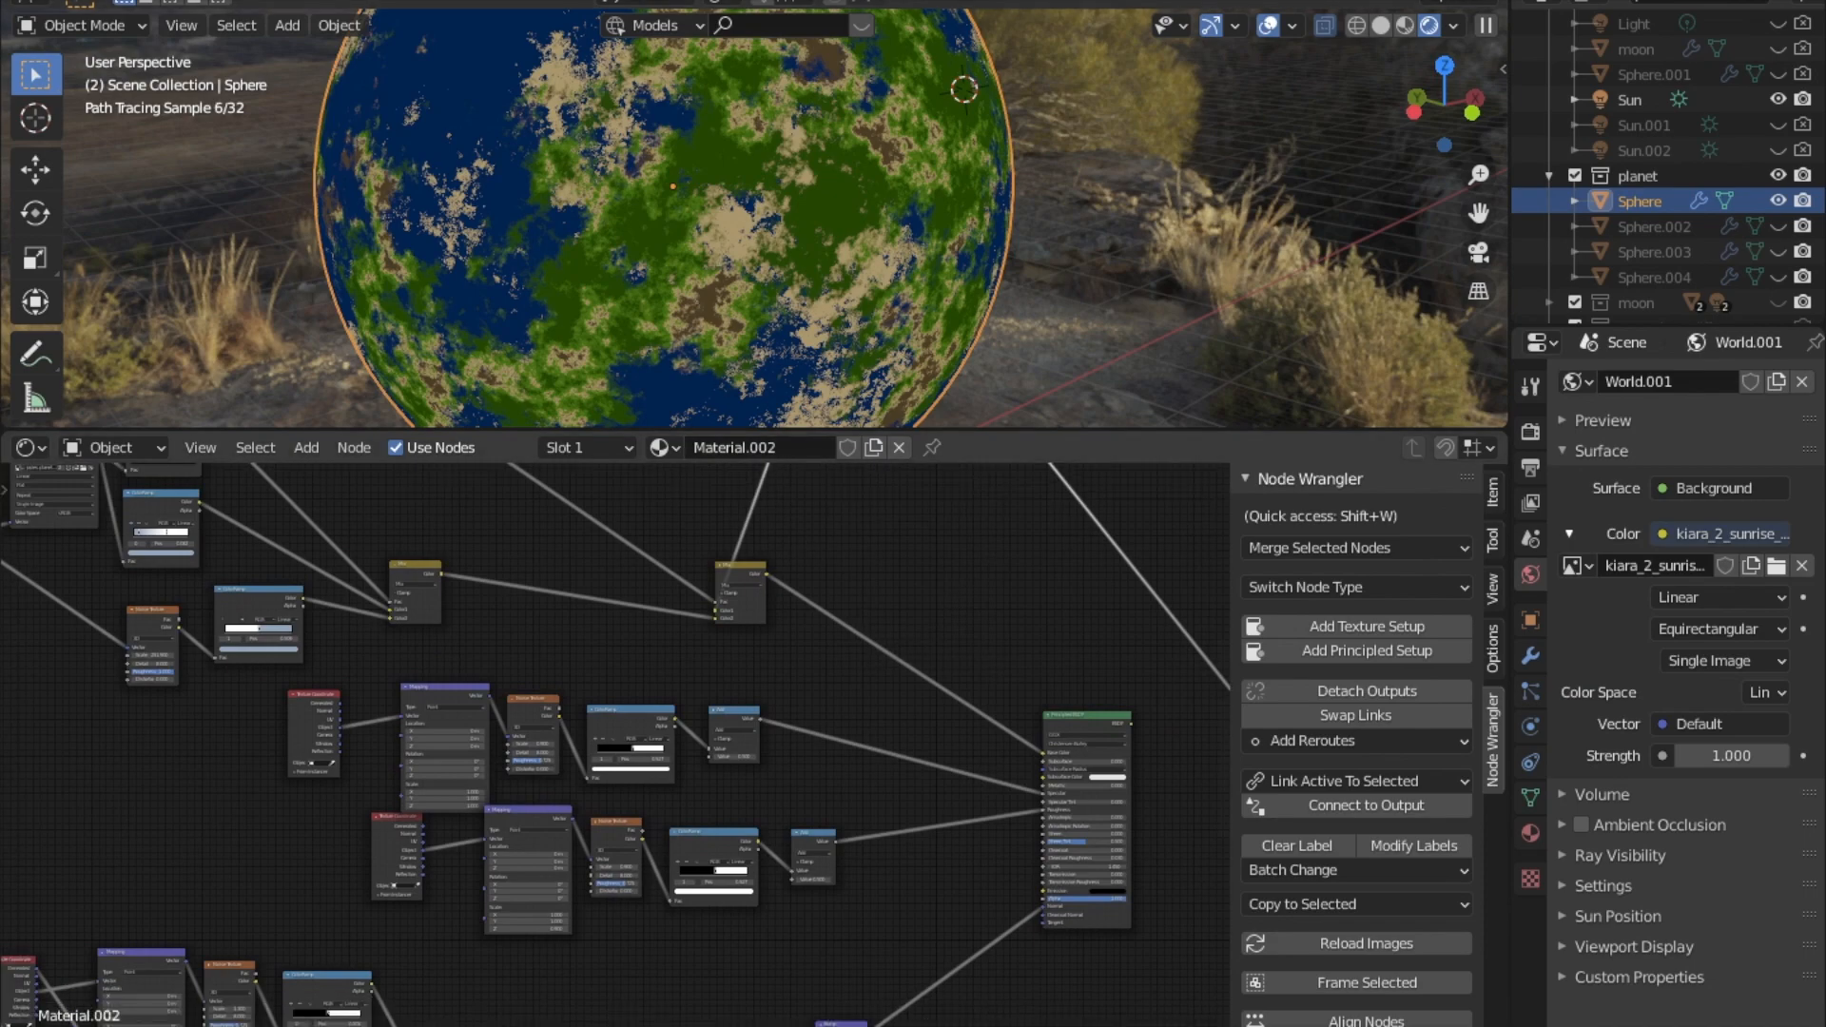
ctrl+shift+click(1086, 717)
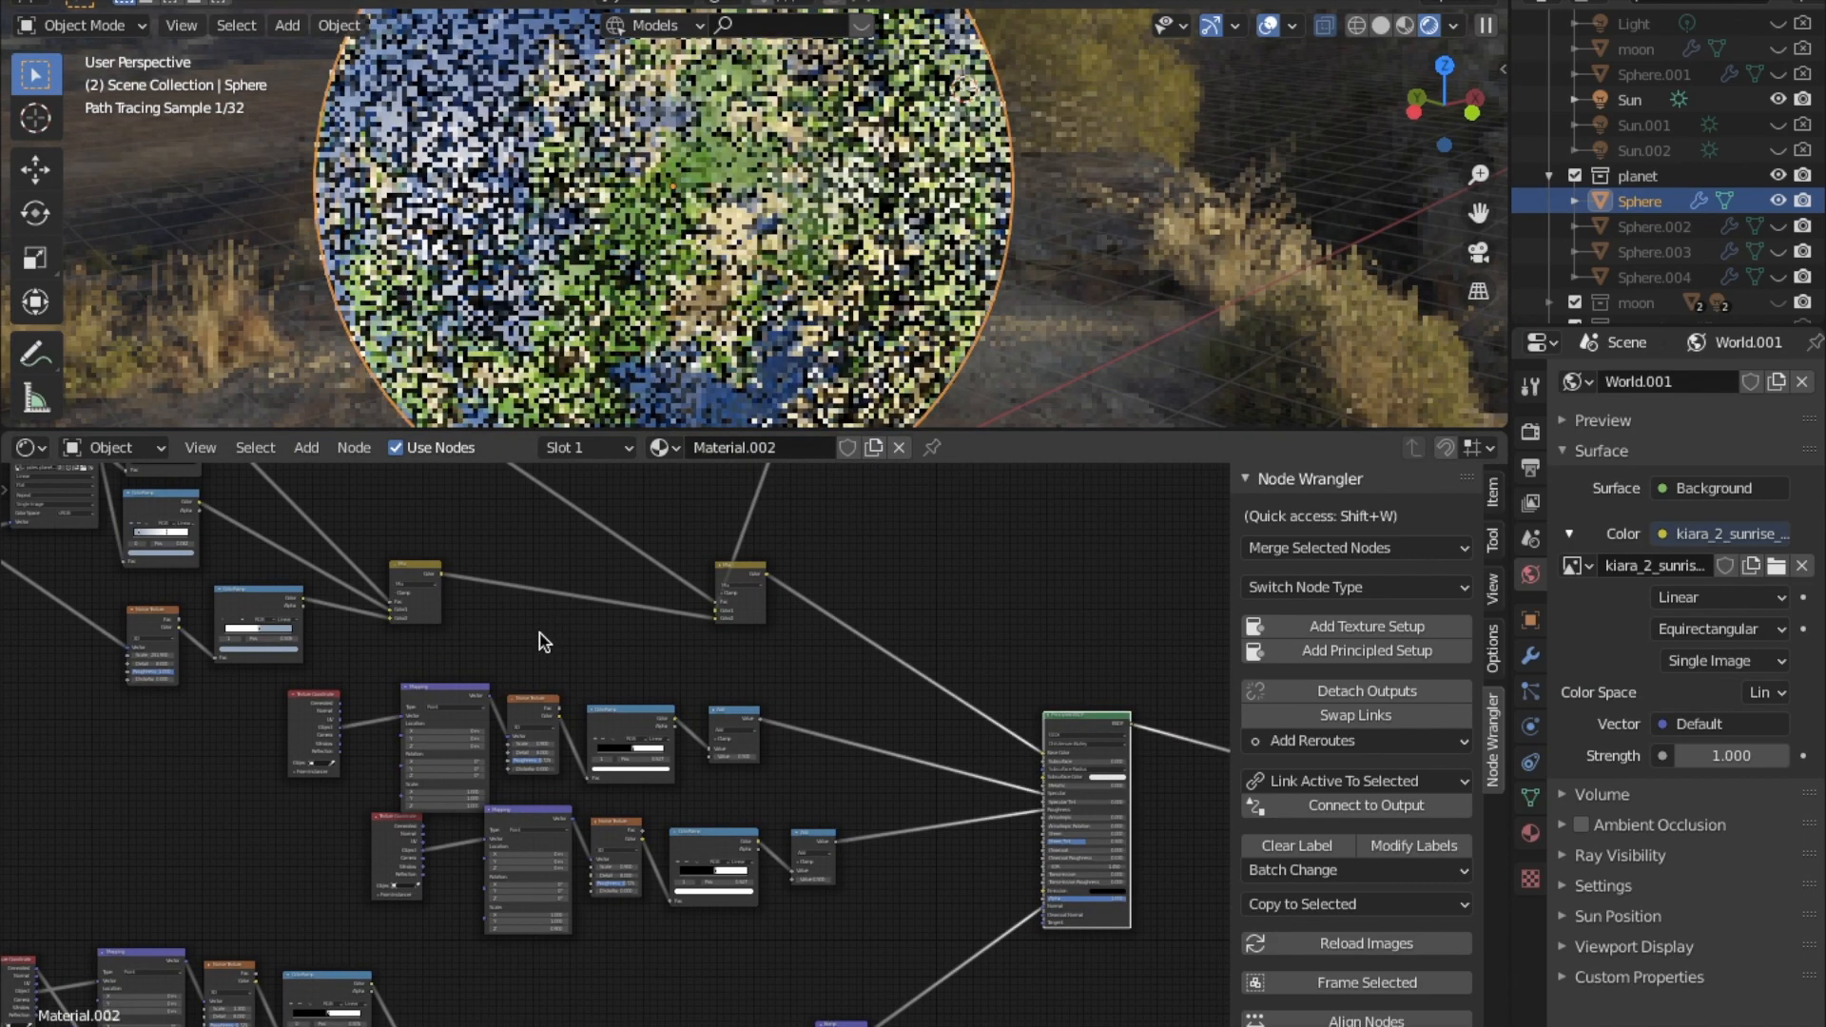
Locate the grayscale copy of the terrain nodes that drives the Bump node and compare it with the planet's relief.
middle_drag(543, 649, 785, 825)
middle_drag(726, 616, 769, 792)
middle_drag(751, 662, 623, 817)
drag(397, 468, 446, 613)
middle_drag(483, 784, 742, 997)
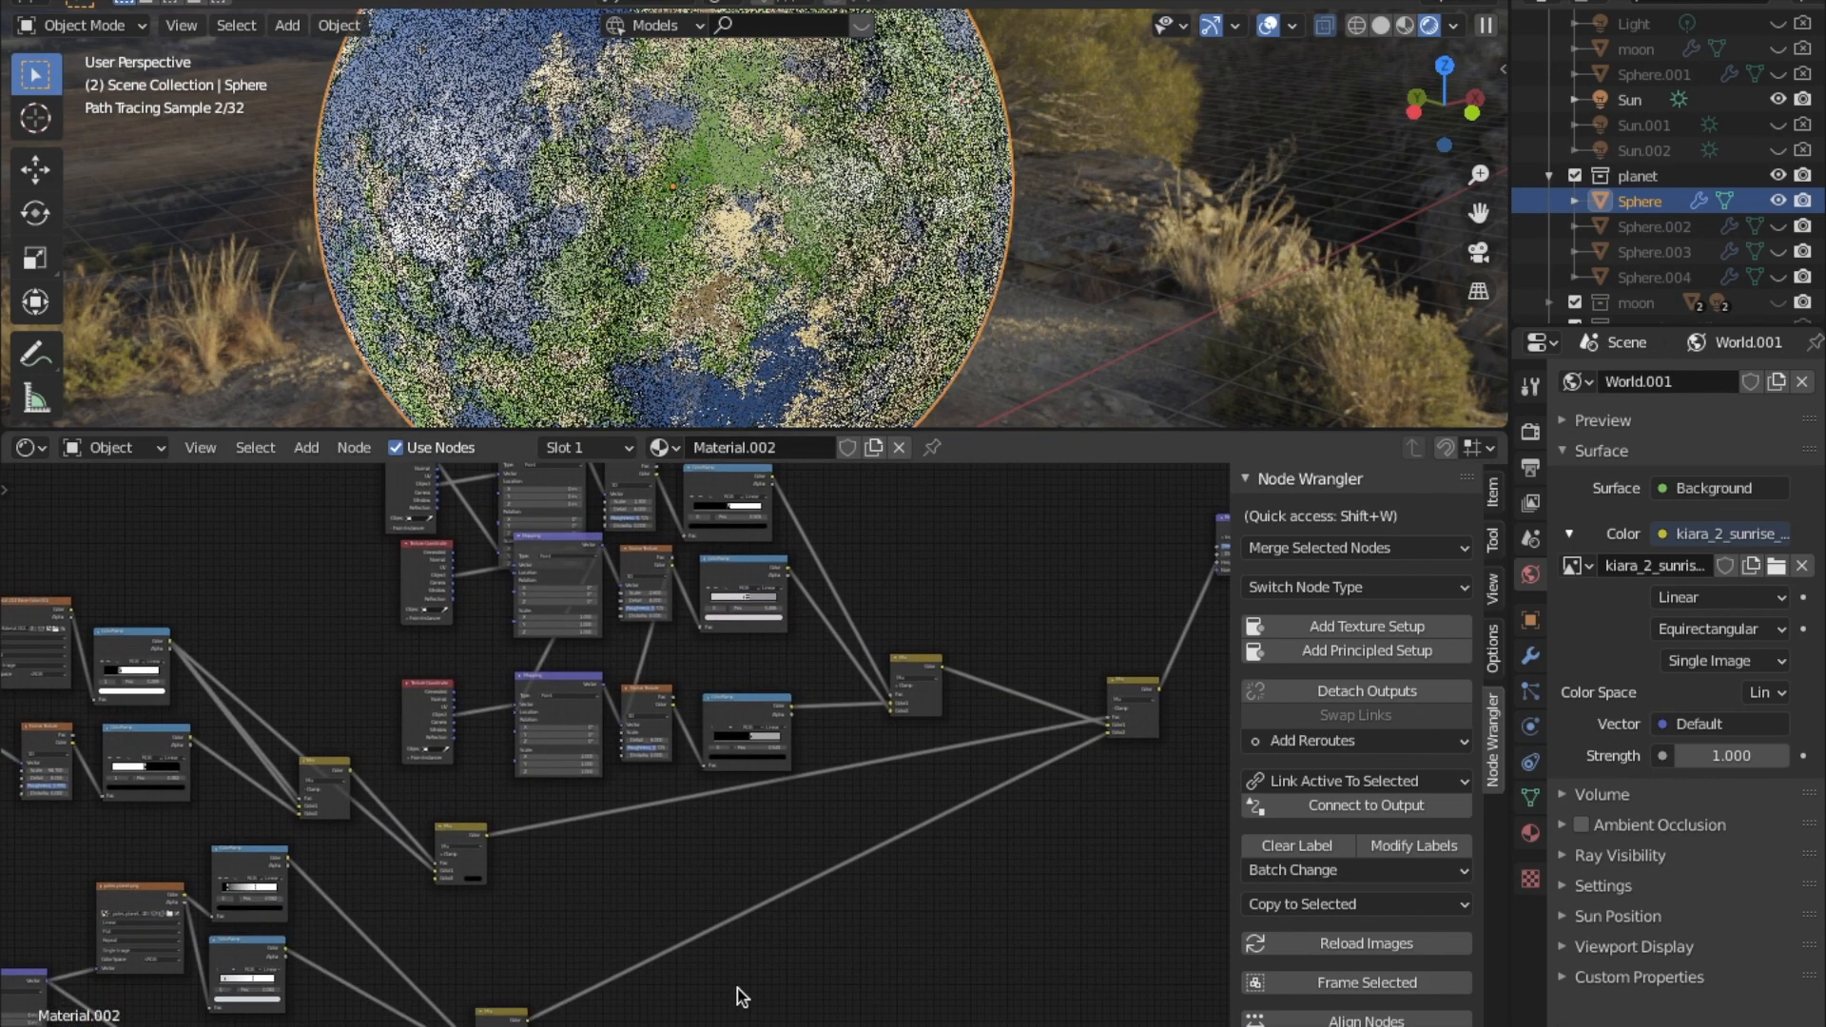
scroll(752, 741, down, 3)
ctrl+scroll(399, 832, left, 3)
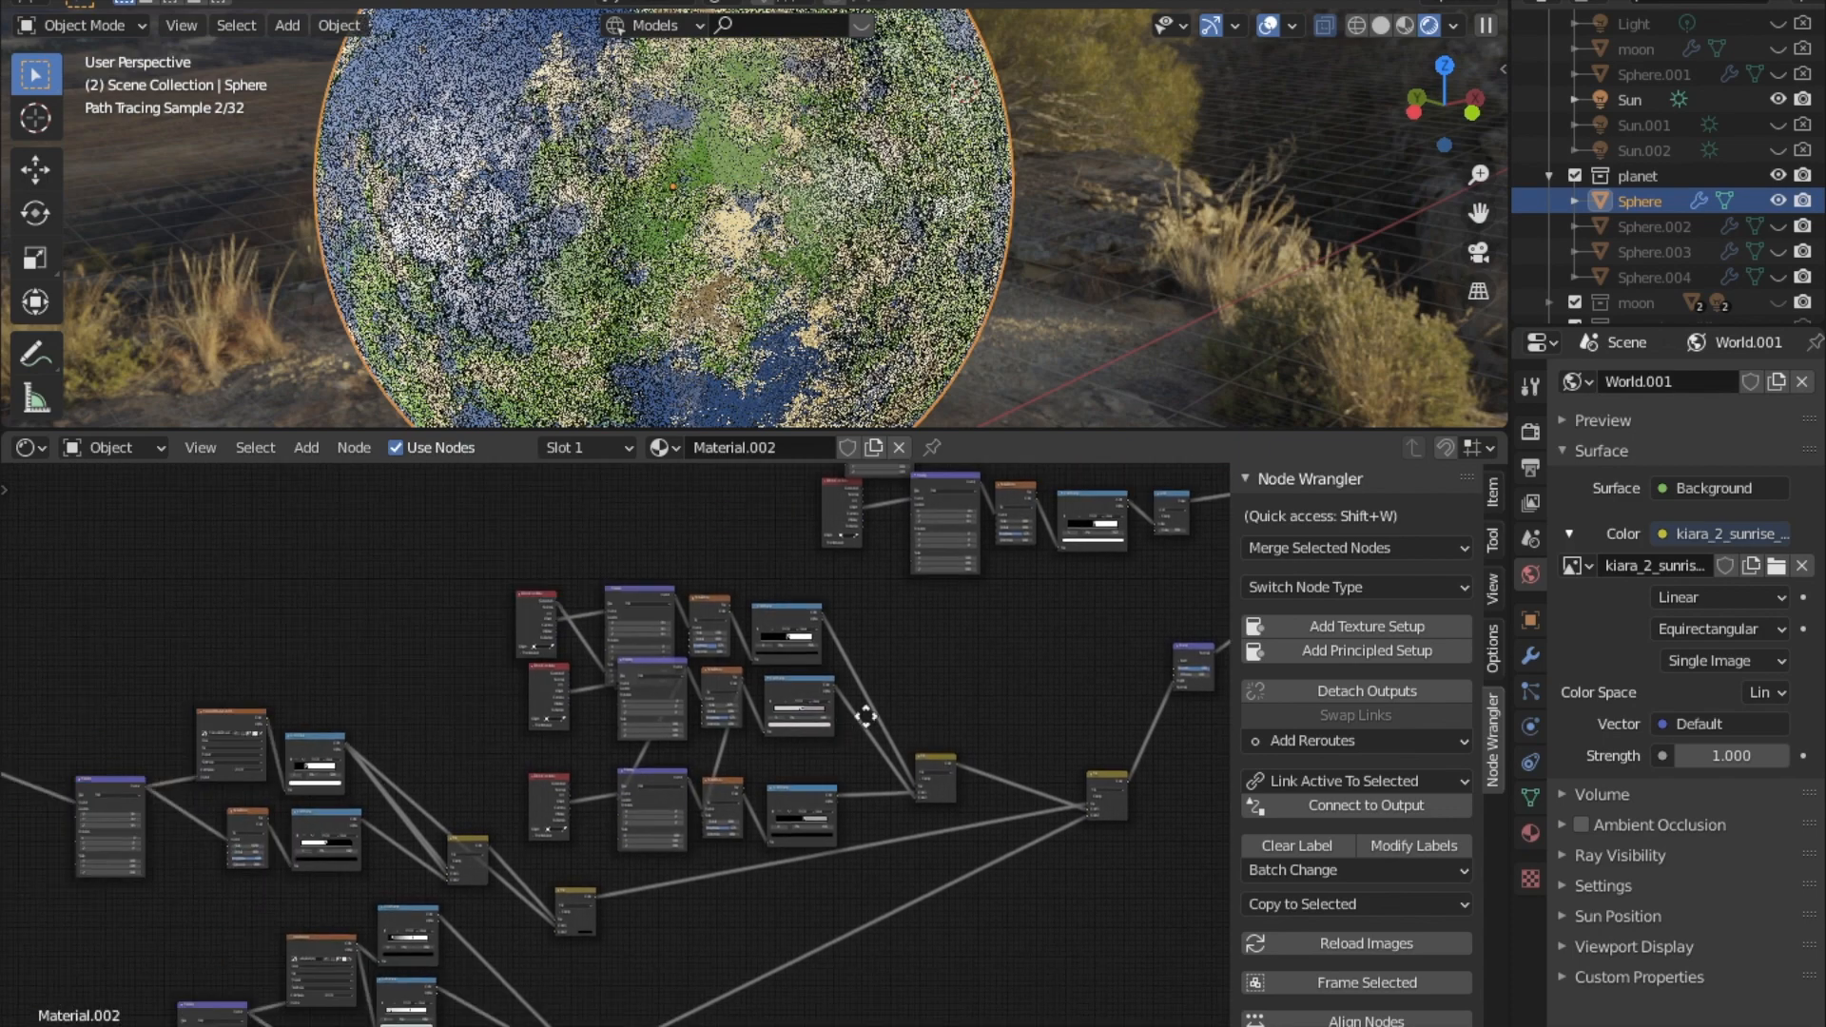
middle_drag(489, 891, 241, 917)
scroll(514, 818, up, 3)
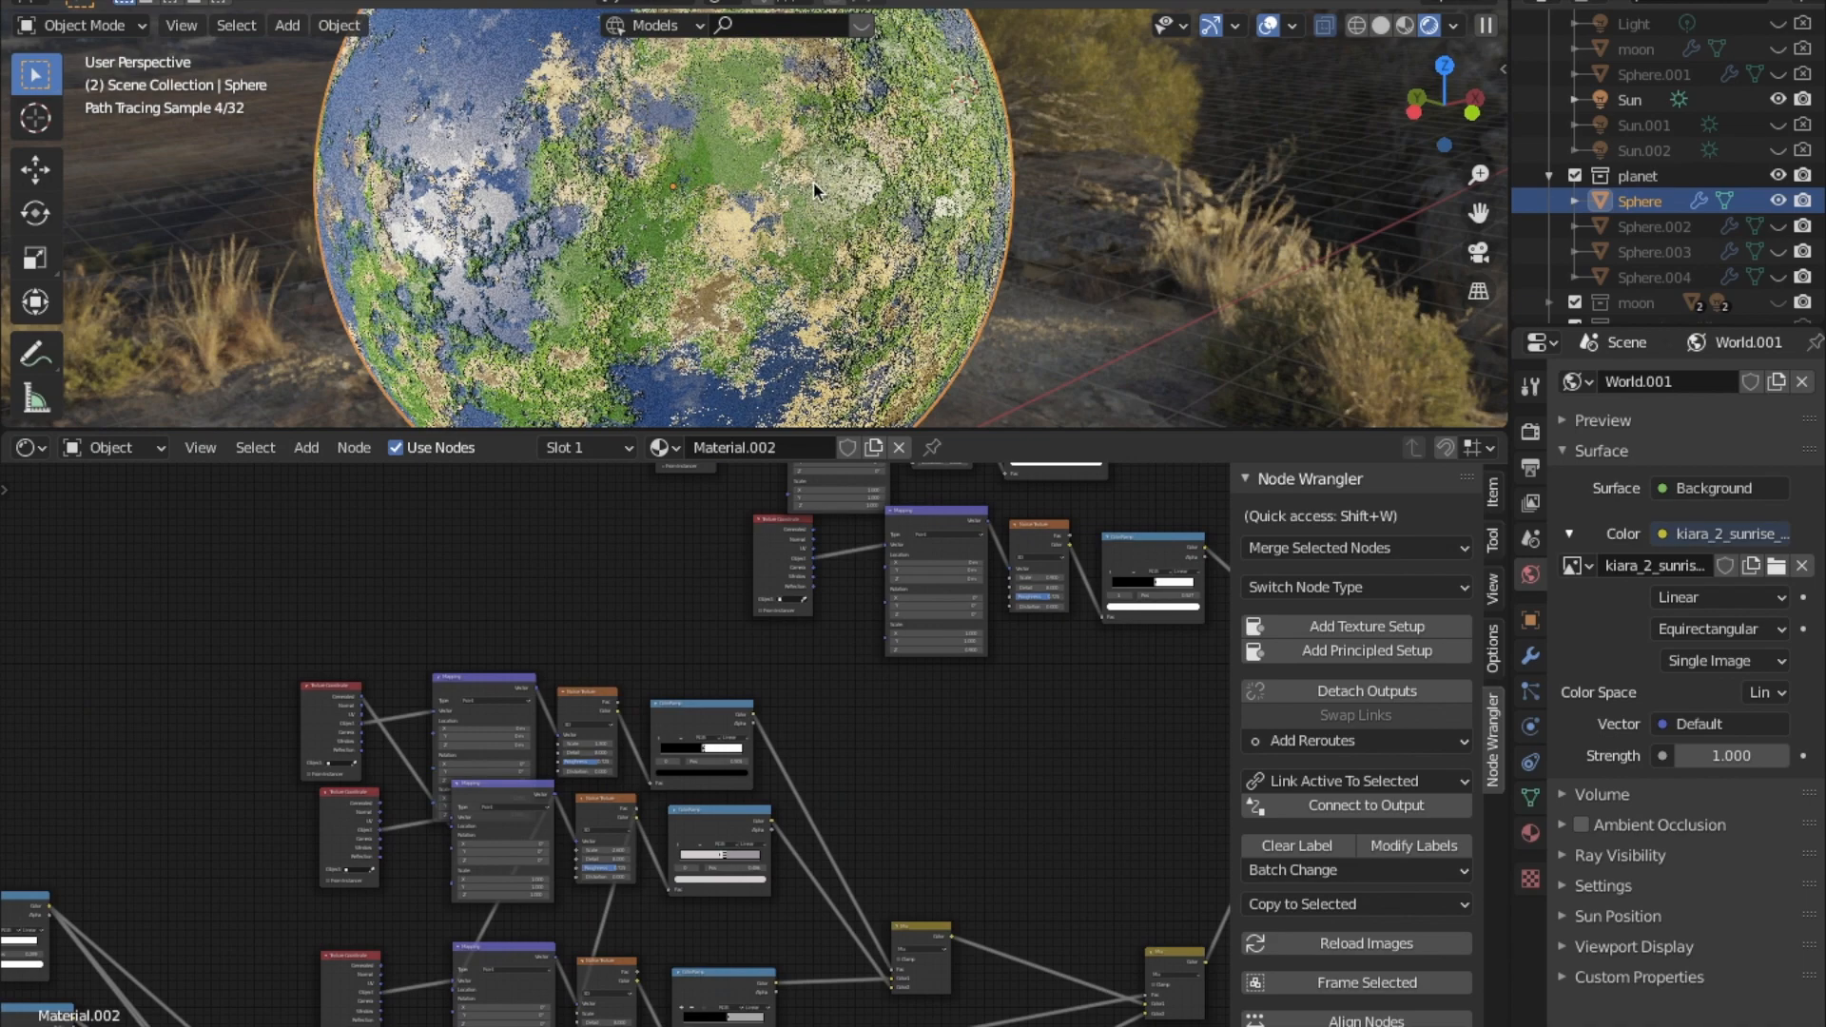
Examine the grayscale ColorRamps in the bump group and follow their Mix nodes to the Bump height.
middle_drag(692, 894, 682, 722)
scroll(708, 794, up, 1)
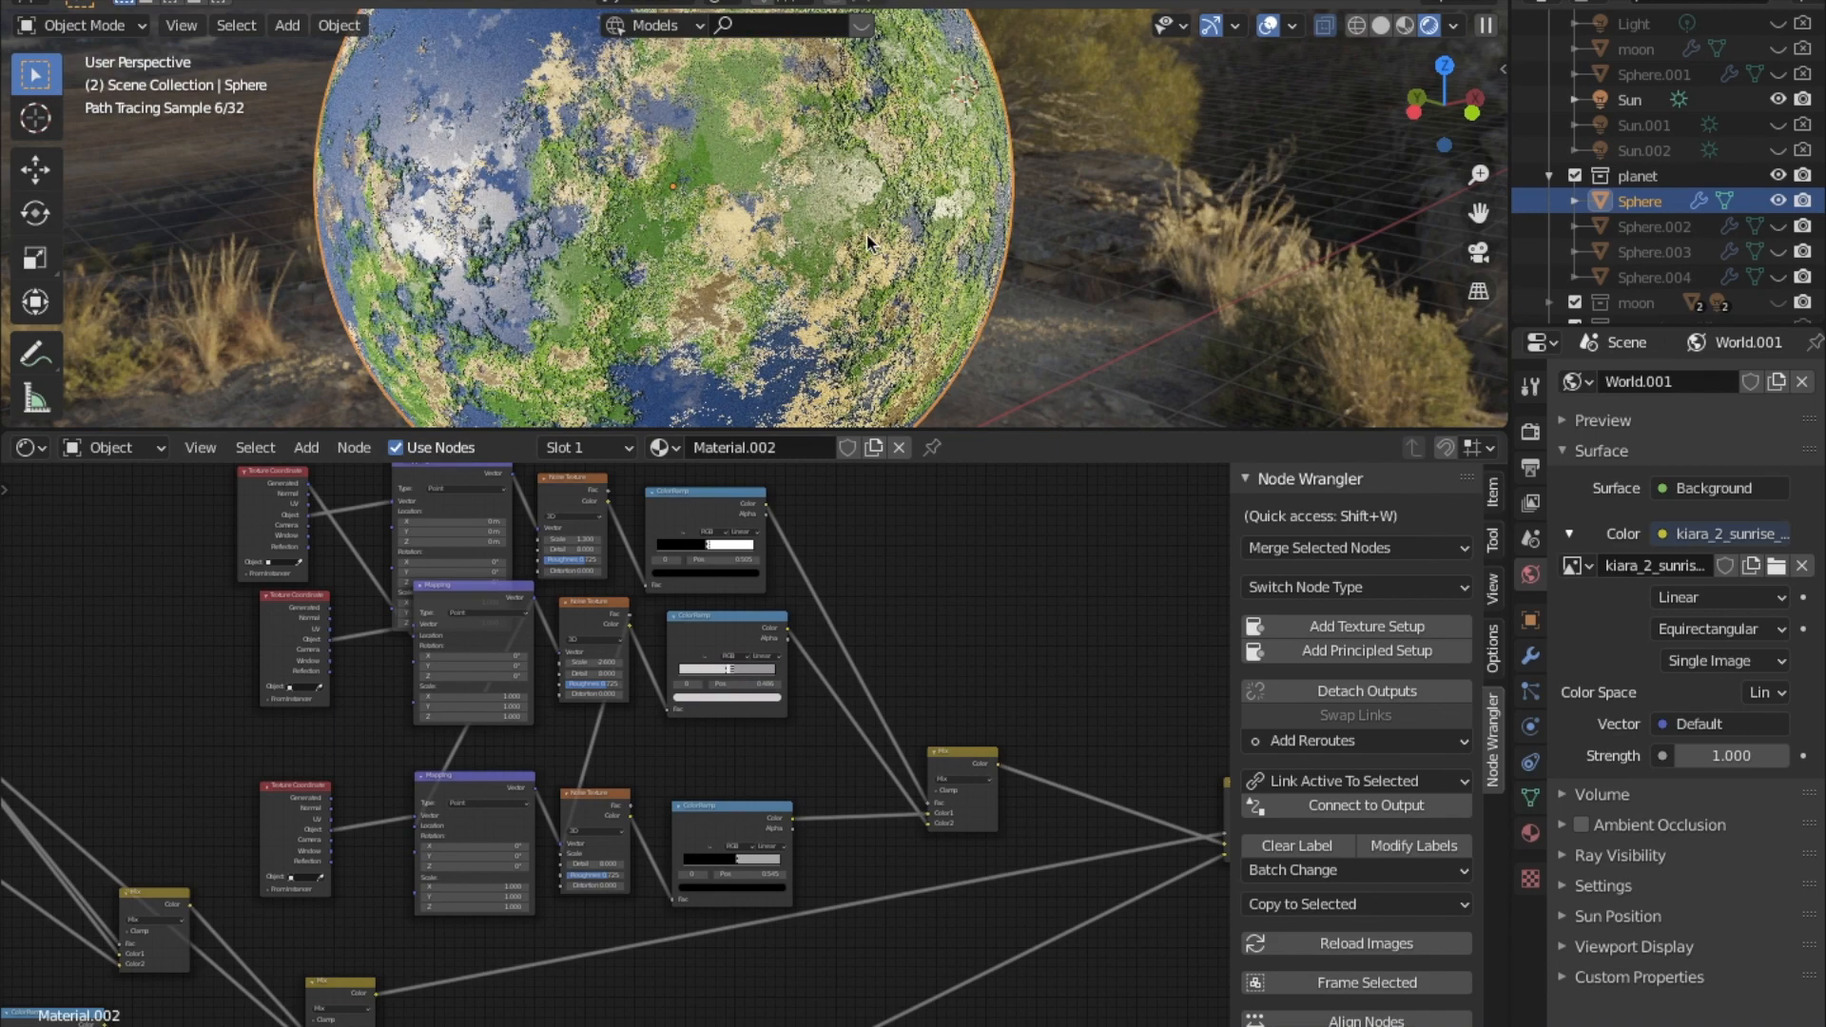
scroll(731, 833, up, 1)
middle_drag(726, 804, 713, 925)
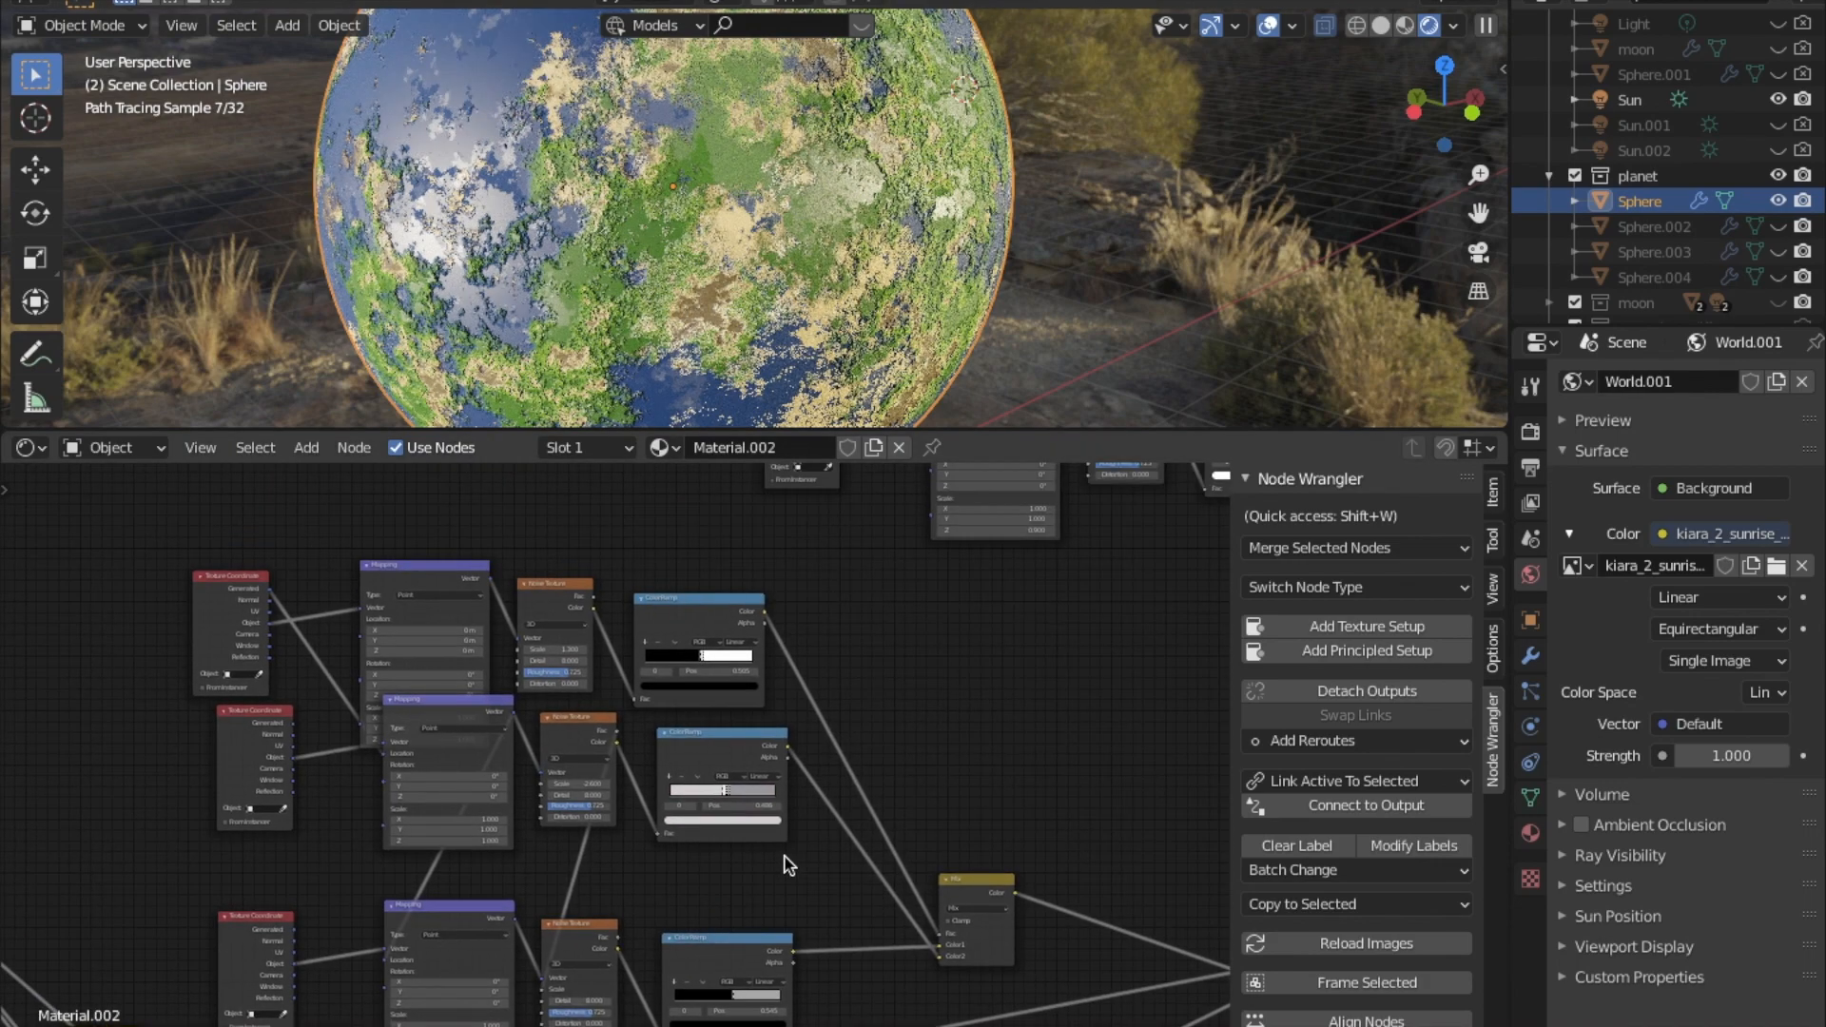
middle_drag(785, 865, 443, 787)
scroll(618, 870, up, 3)
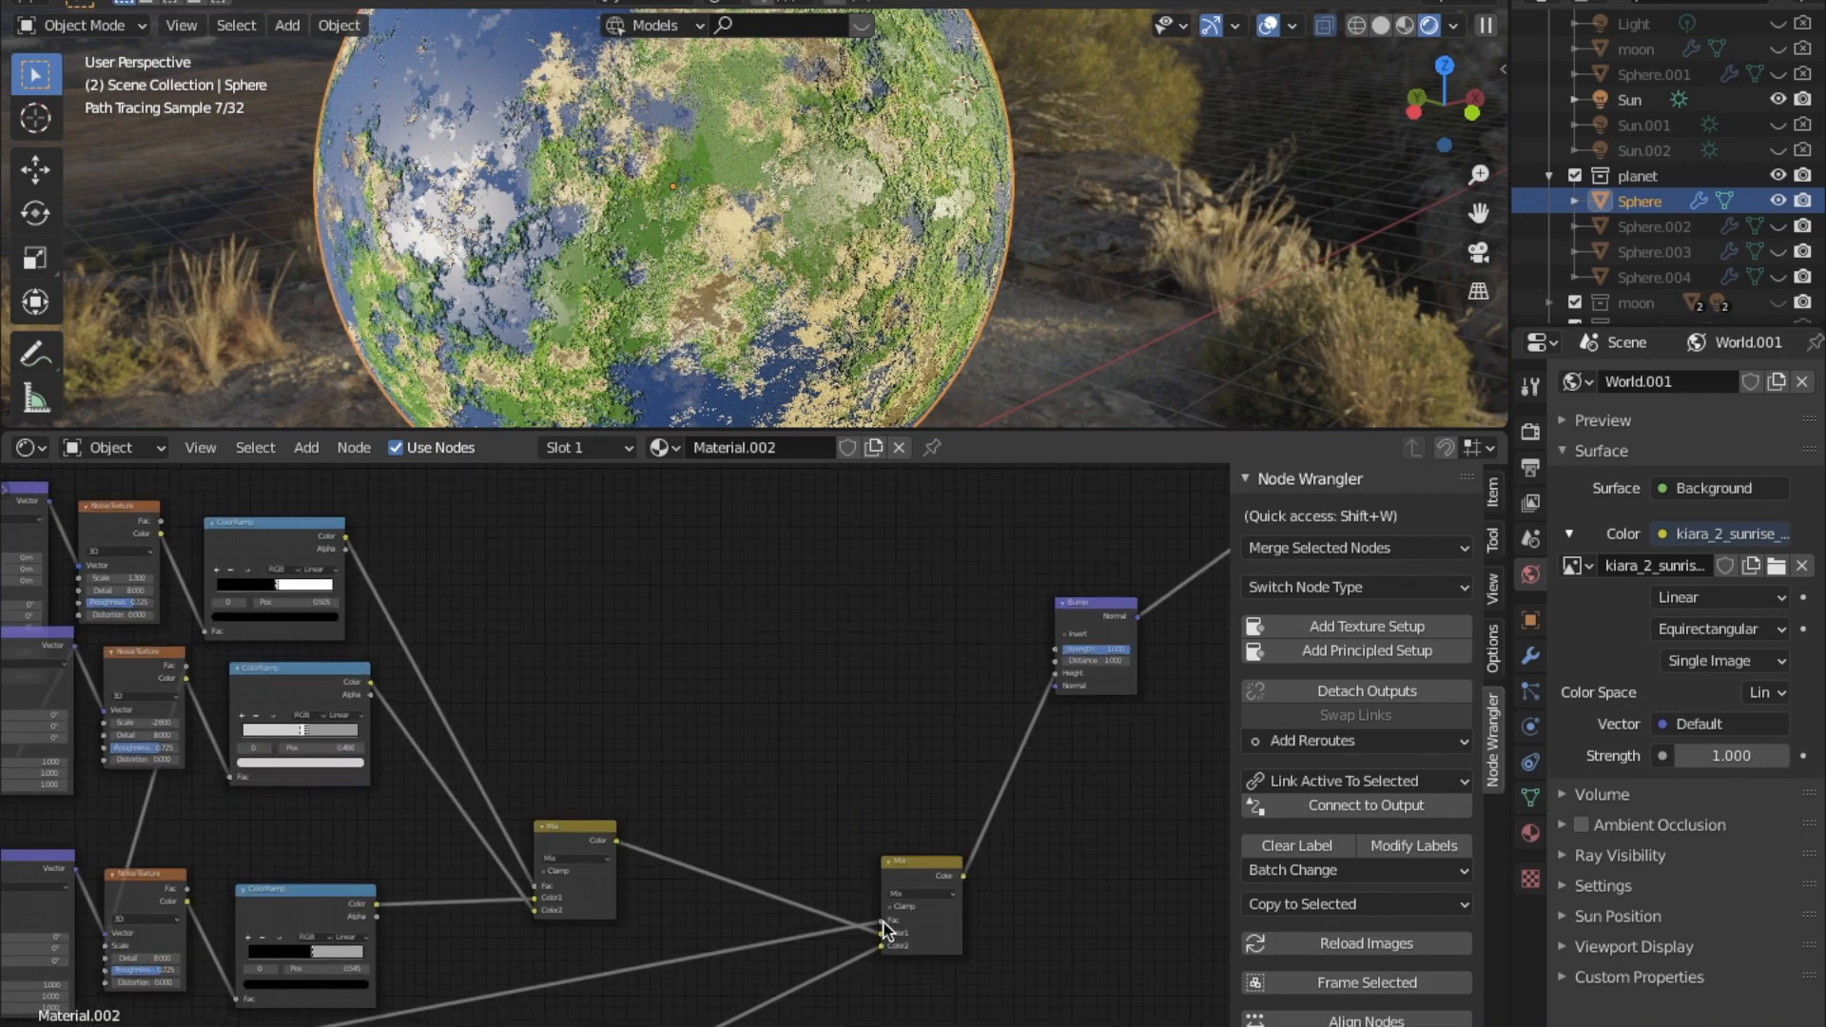
Look over the Noise Texture branches with Add nodes and the image-texture mask group at the start of the node tree.
middle_drag(561, 870, 1080, 854)
middle_drag(759, 650, 487, 814)
scroll(694, 742, down, 2)
middle_drag(728, 689, 481, 914)
middle_drag(604, 680, 604, 830)
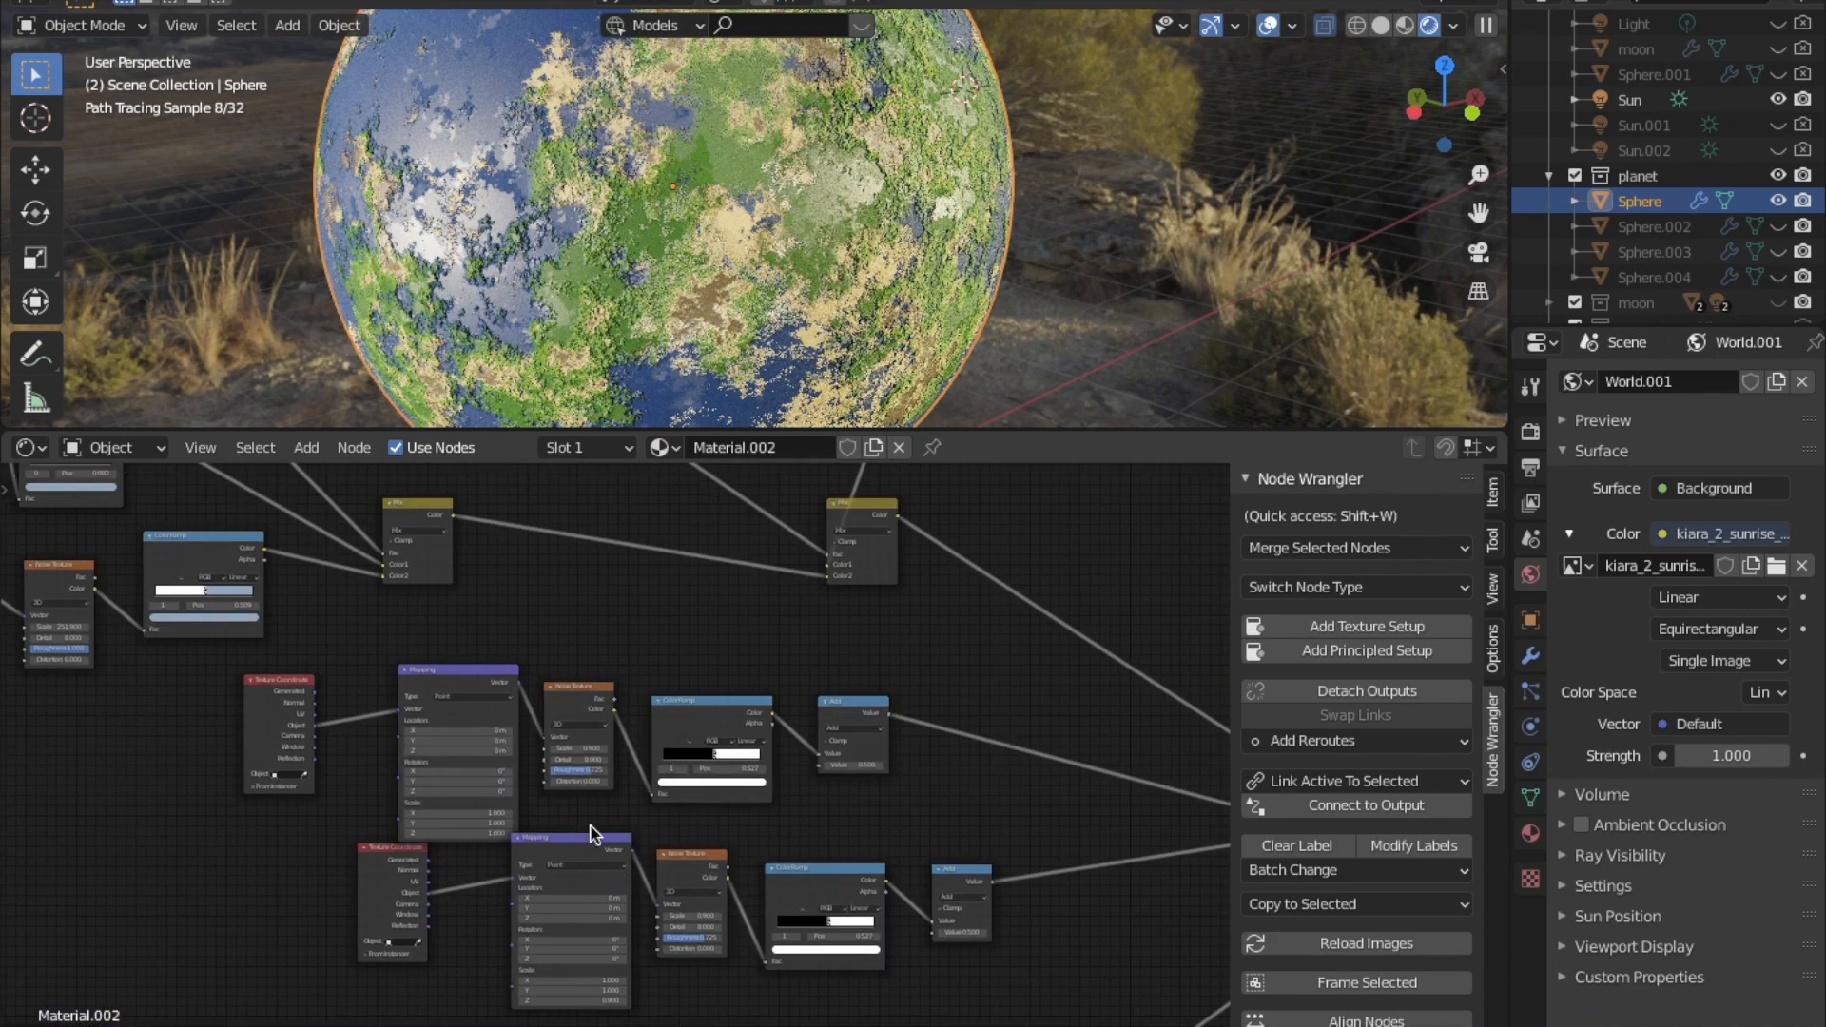
middle_drag(369, 742, 471, 884)
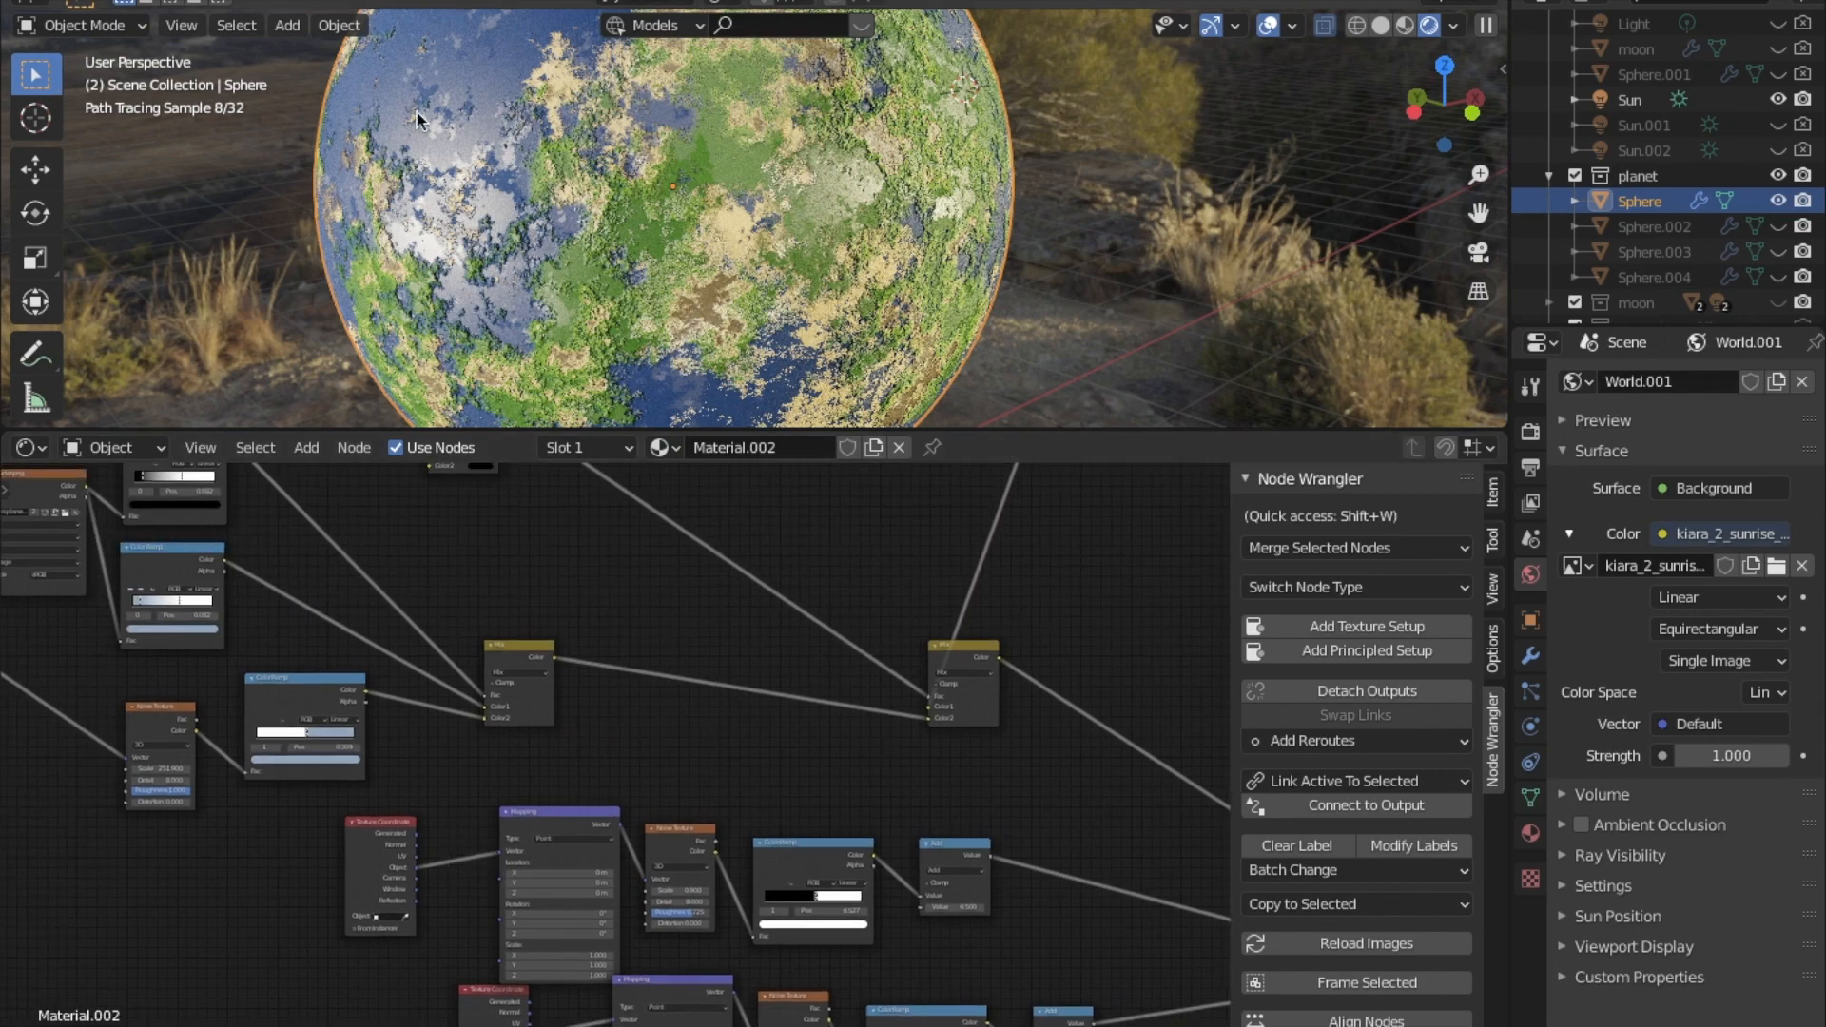
scroll(545, 717, down, 2)
middle_drag(545, 717, 657, 903)
middle_drag(438, 826, 627, 932)
middle_drag(462, 693, 714, 818)
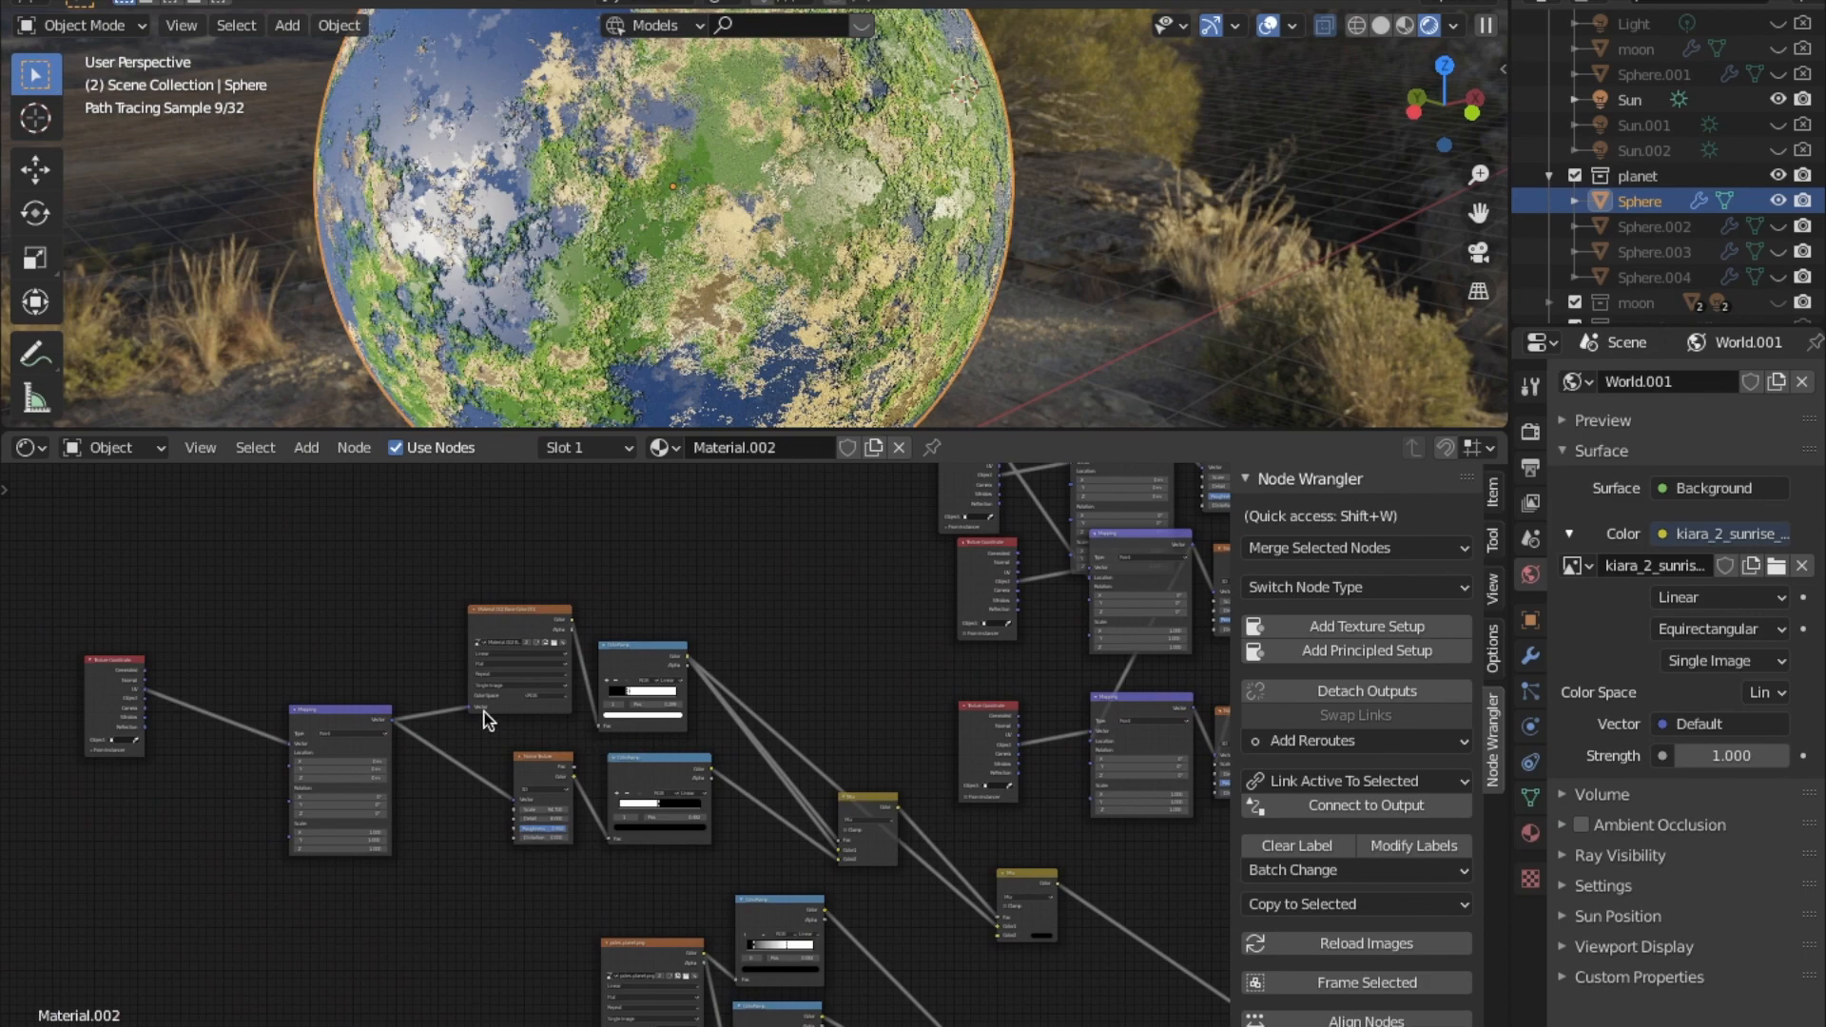
scroll(484, 711, up, 2)
scroll(562, 723, down, 2)
Examine the Noise Texture and ColorRamp in the upper branch that feeds the Principled BSDF's specular input.
middle_drag(1065, 856, 727, 673)
scroll(525, 738, up, 3)
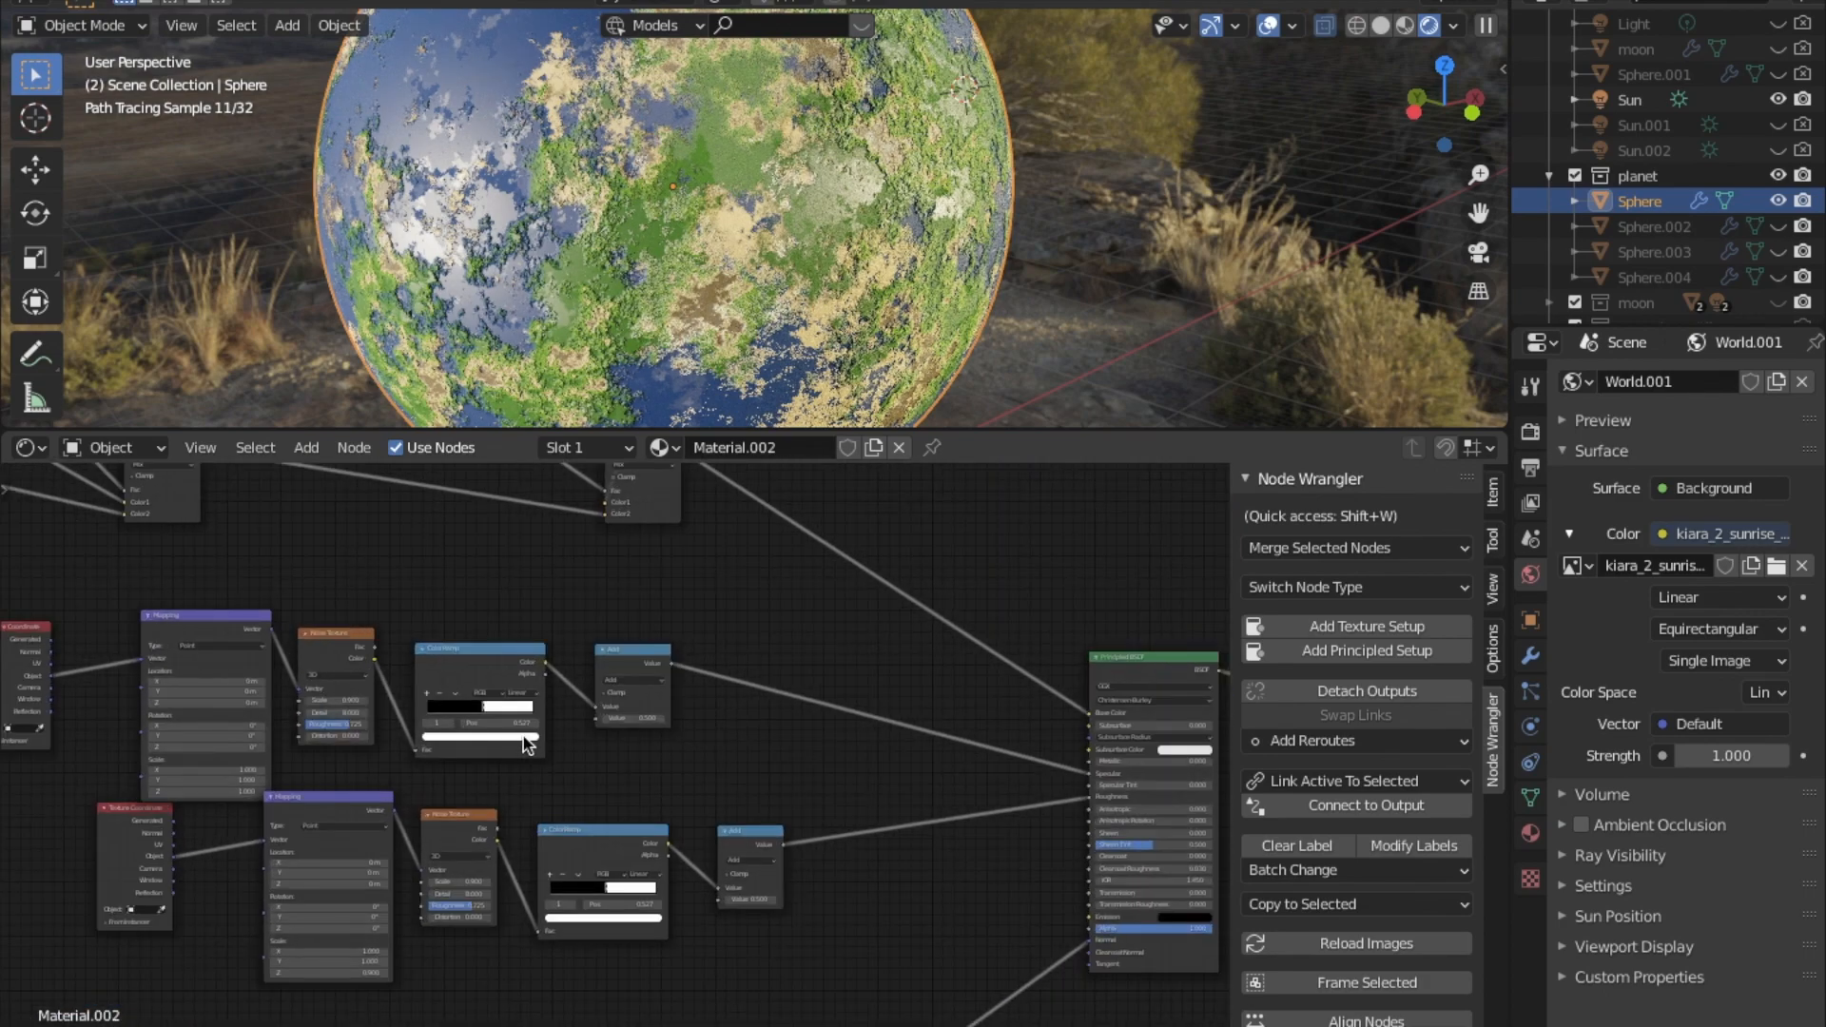
middle_drag(448, 713, 687, 740)
scroll(601, 704, up, 1)
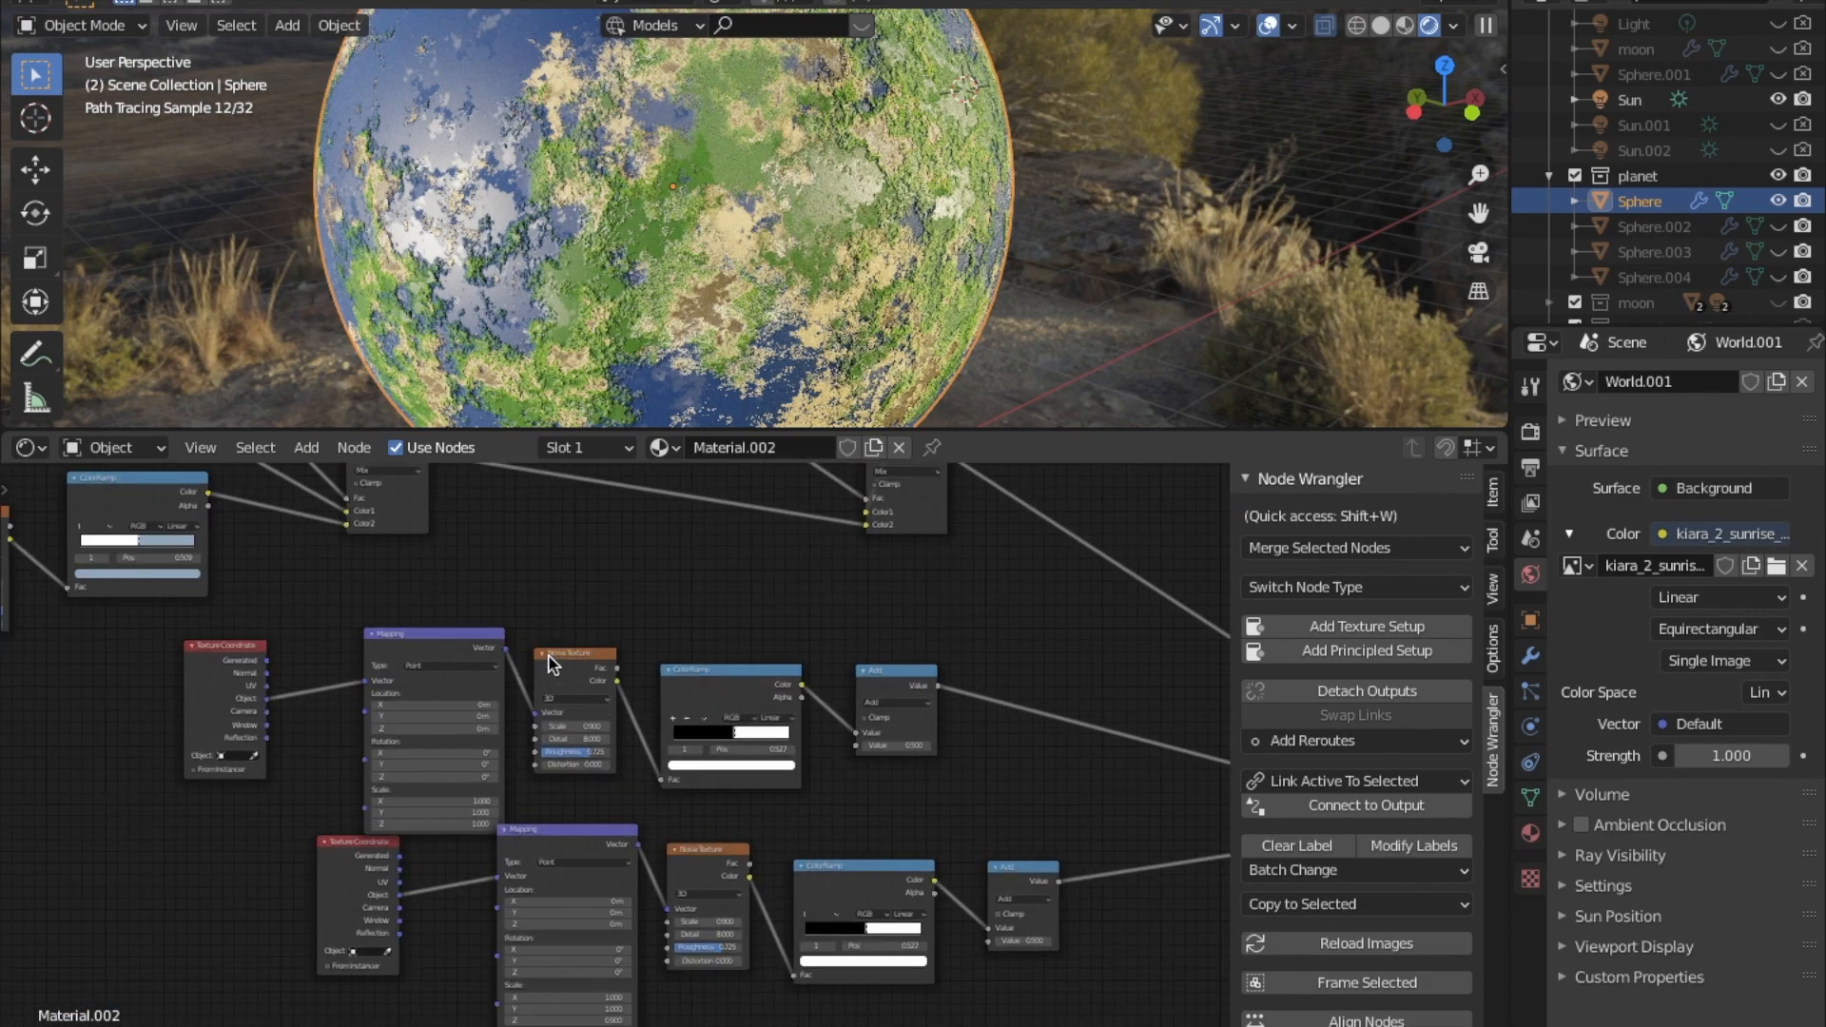
click(715, 688)
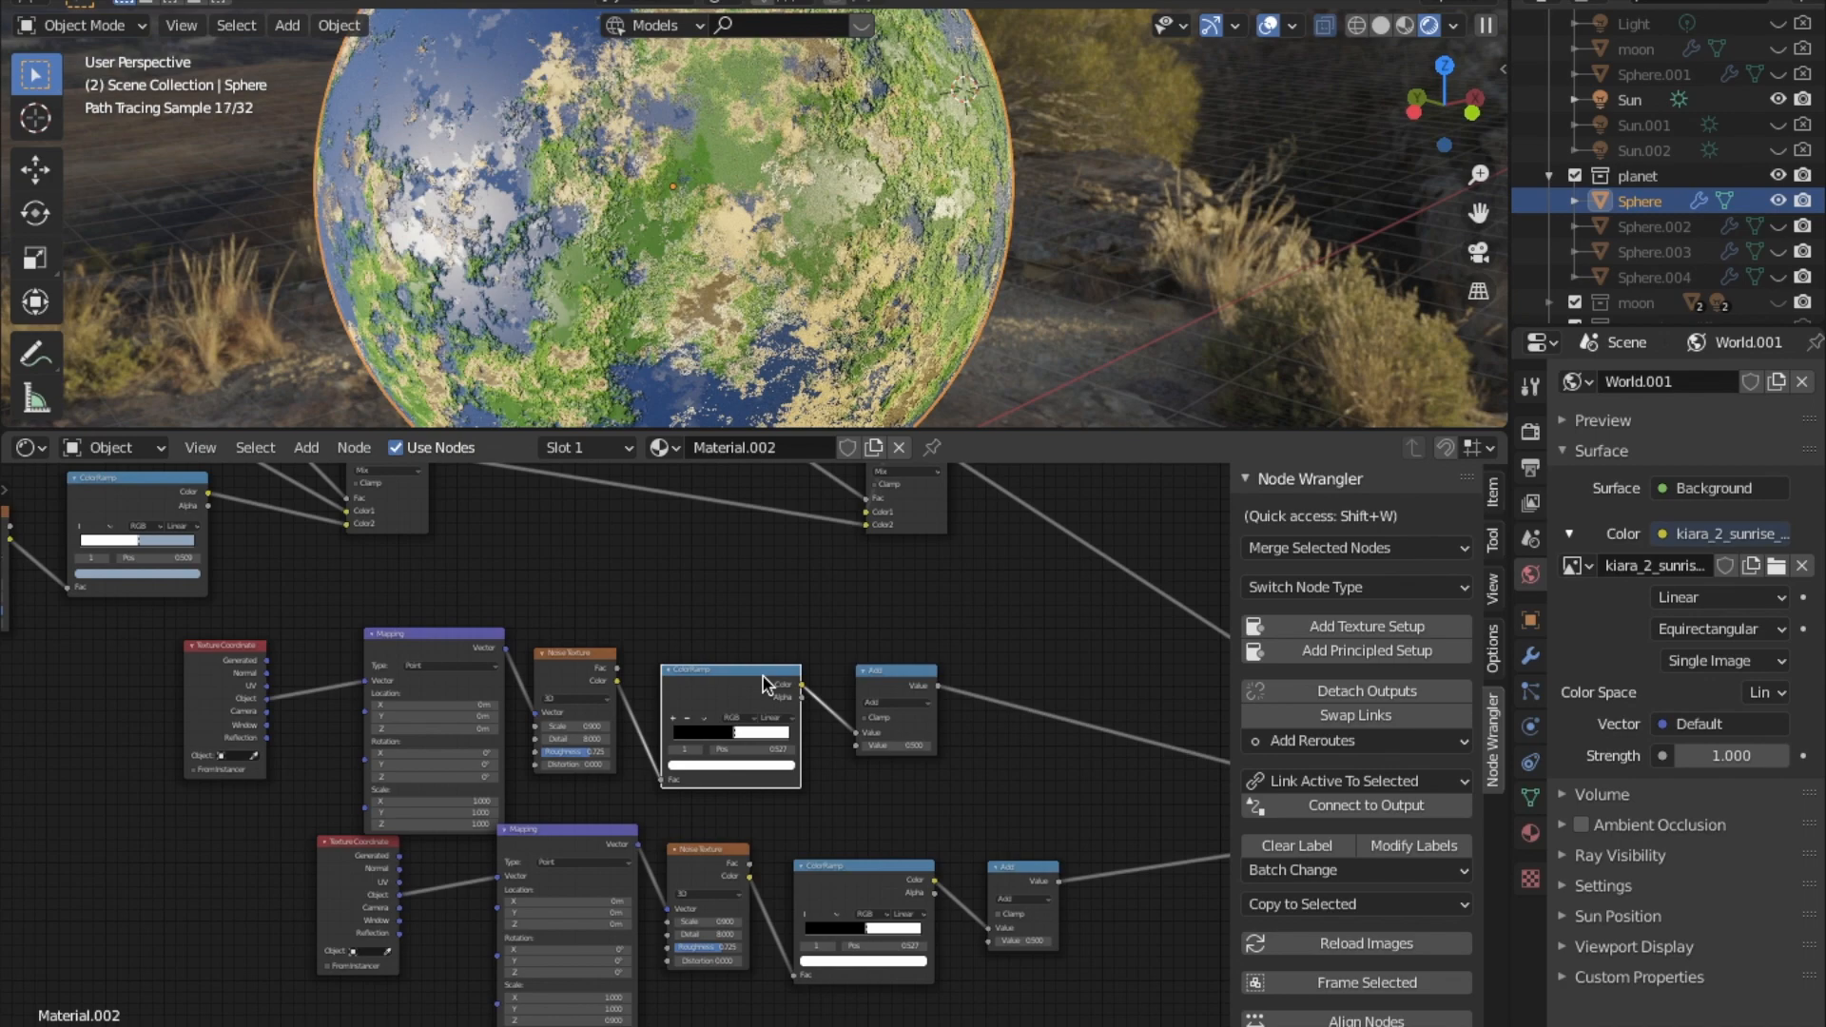
click(563, 664)
click(712, 700)
click(568, 674)
Preview the specular branch's Noise Texture and its ColorRamp on the planet and inspect each from different angles.
ctrl+shift+click(569, 669)
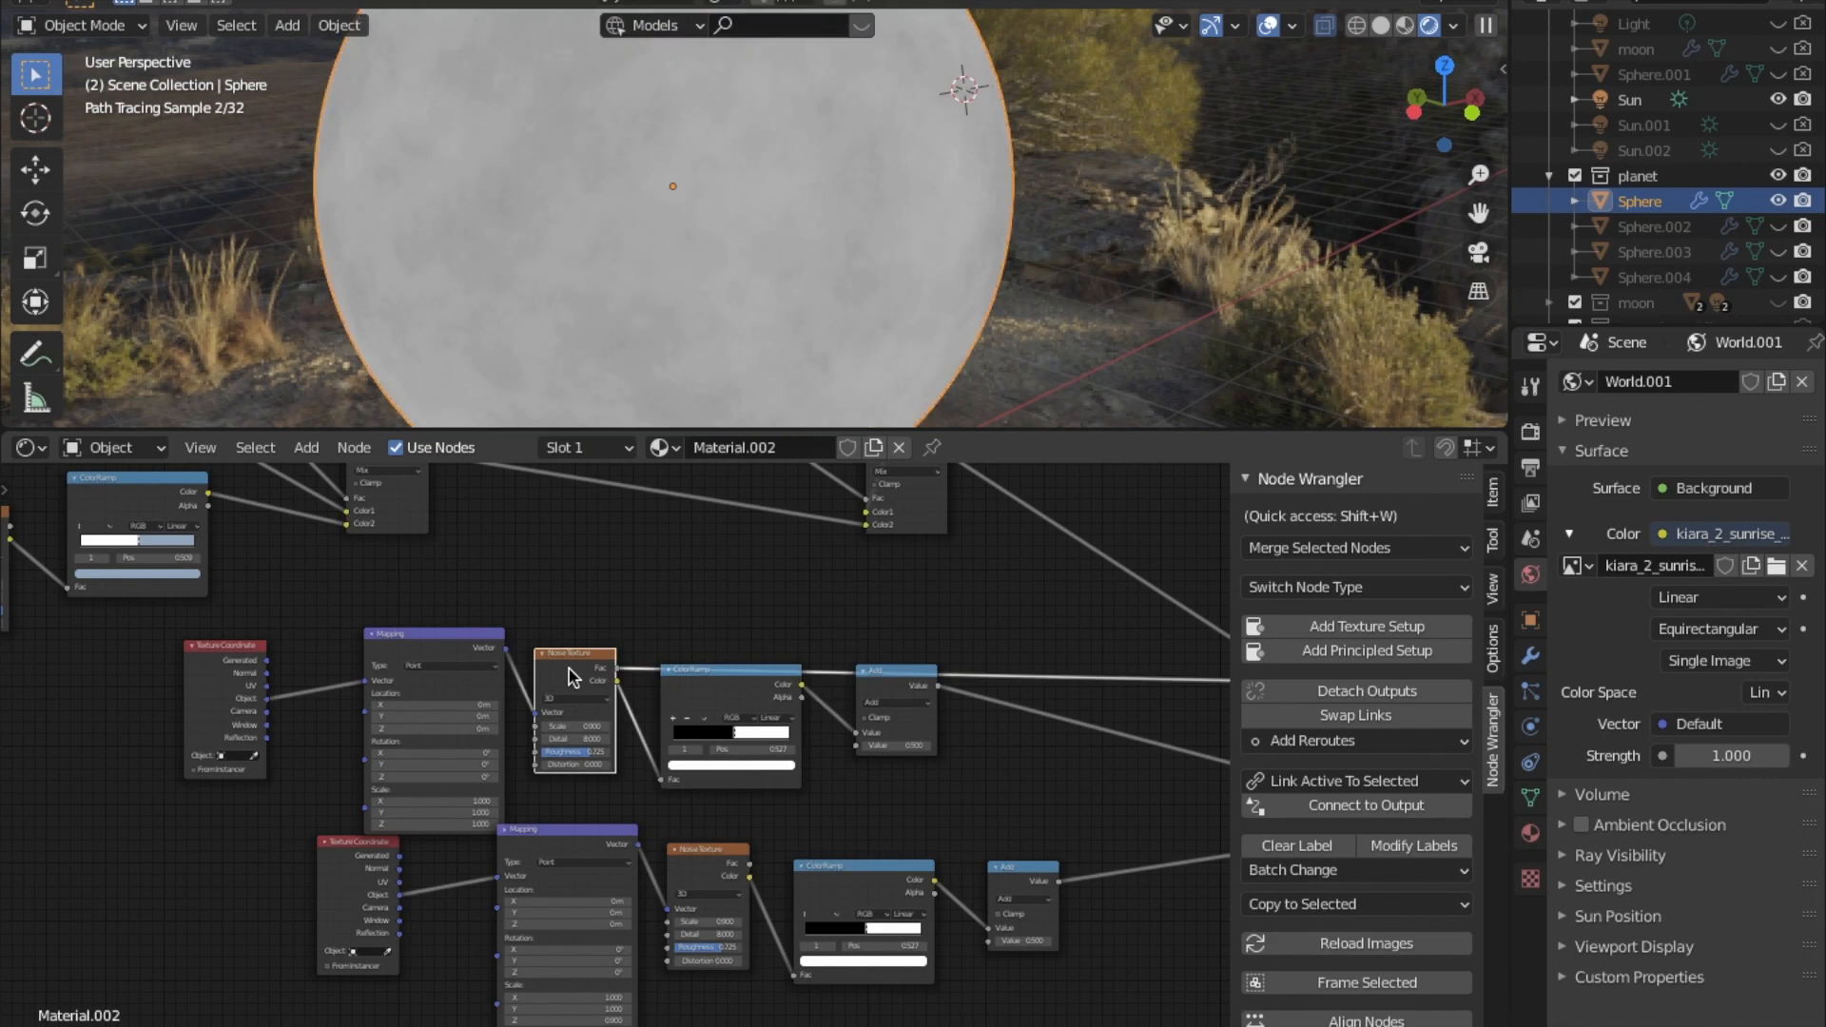
middle_drag(510, 316, 594, 244)
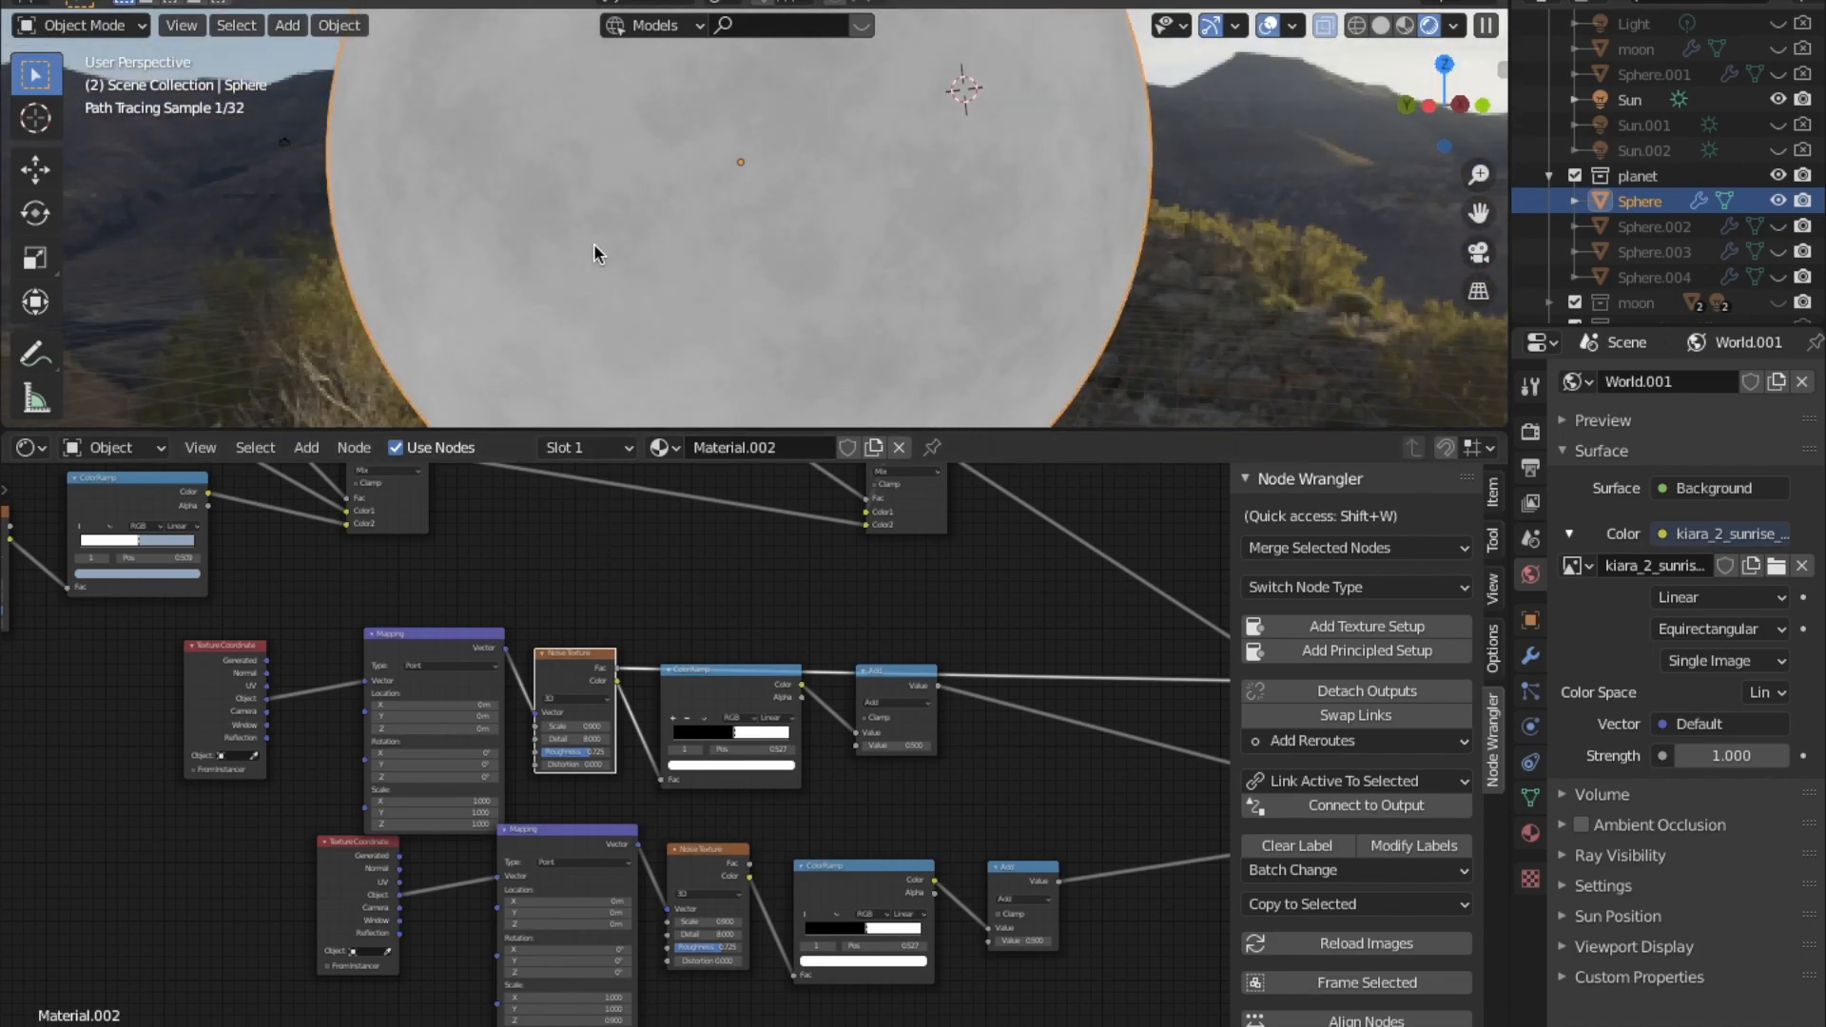
middle_drag(750, 222, 524, 214)
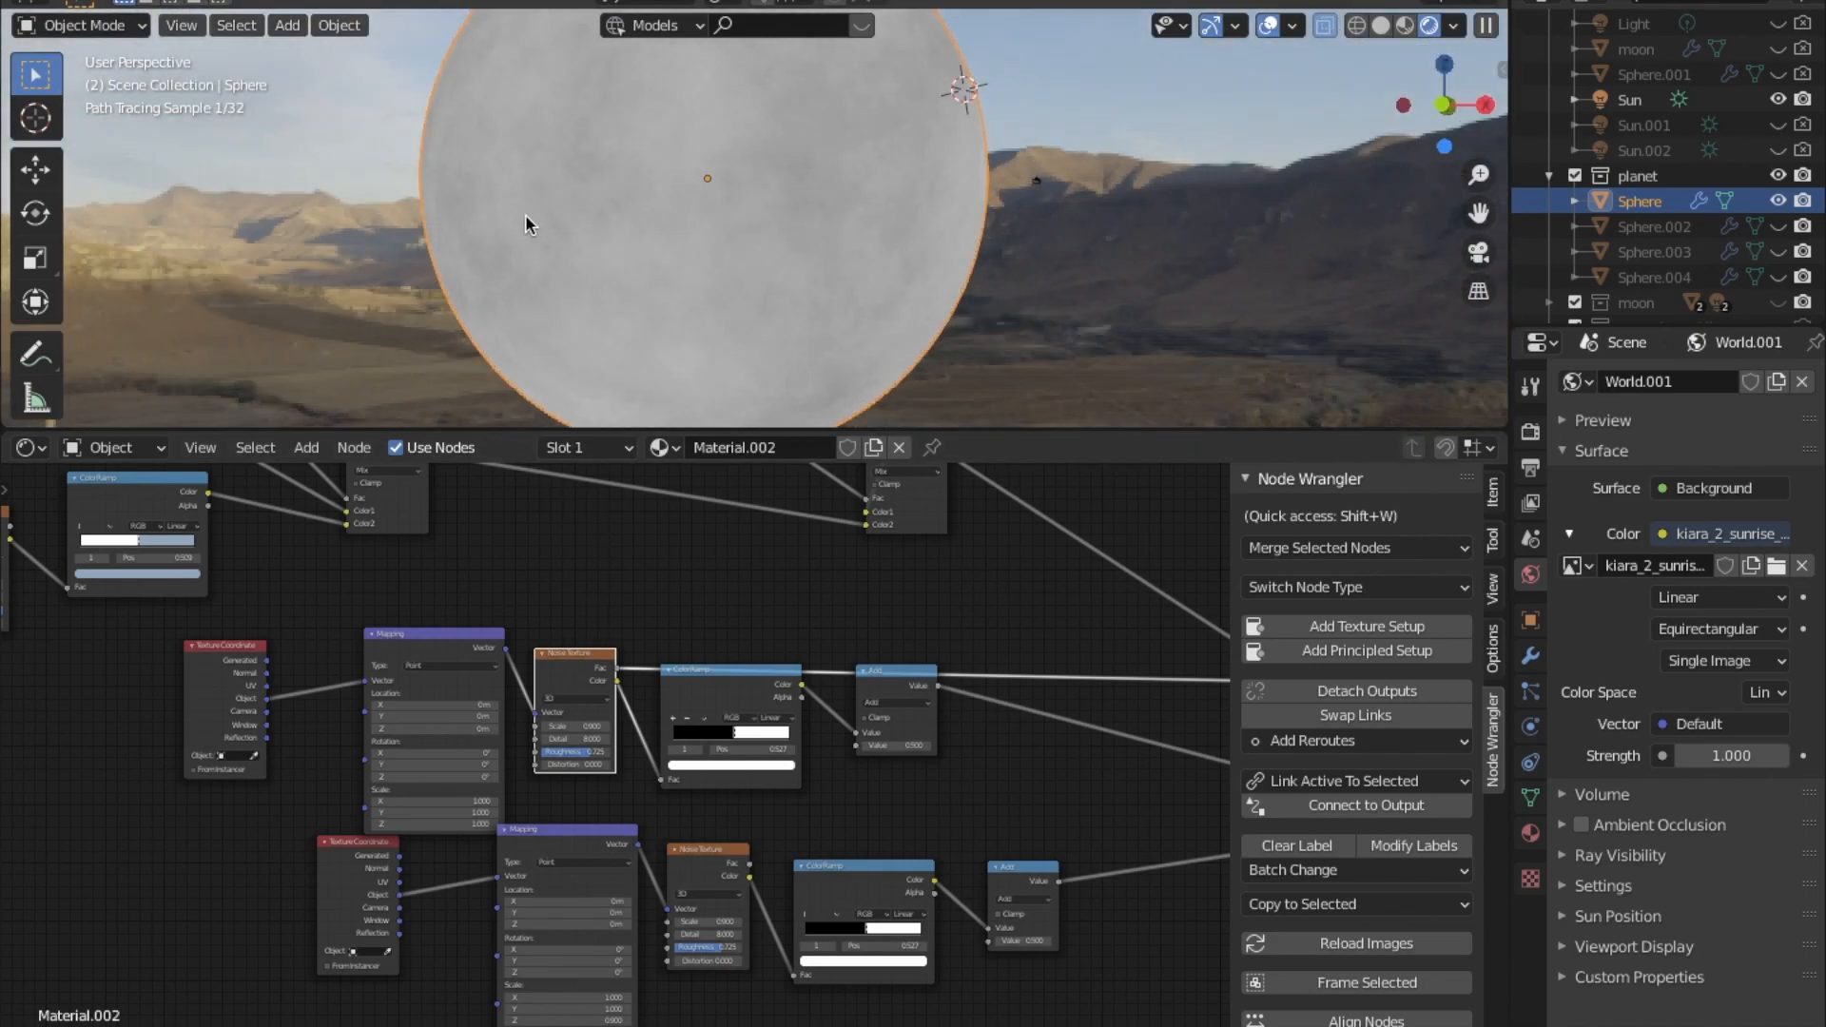
scroll(524, 214, up, 1)
ctrl+shift+click(698, 681)
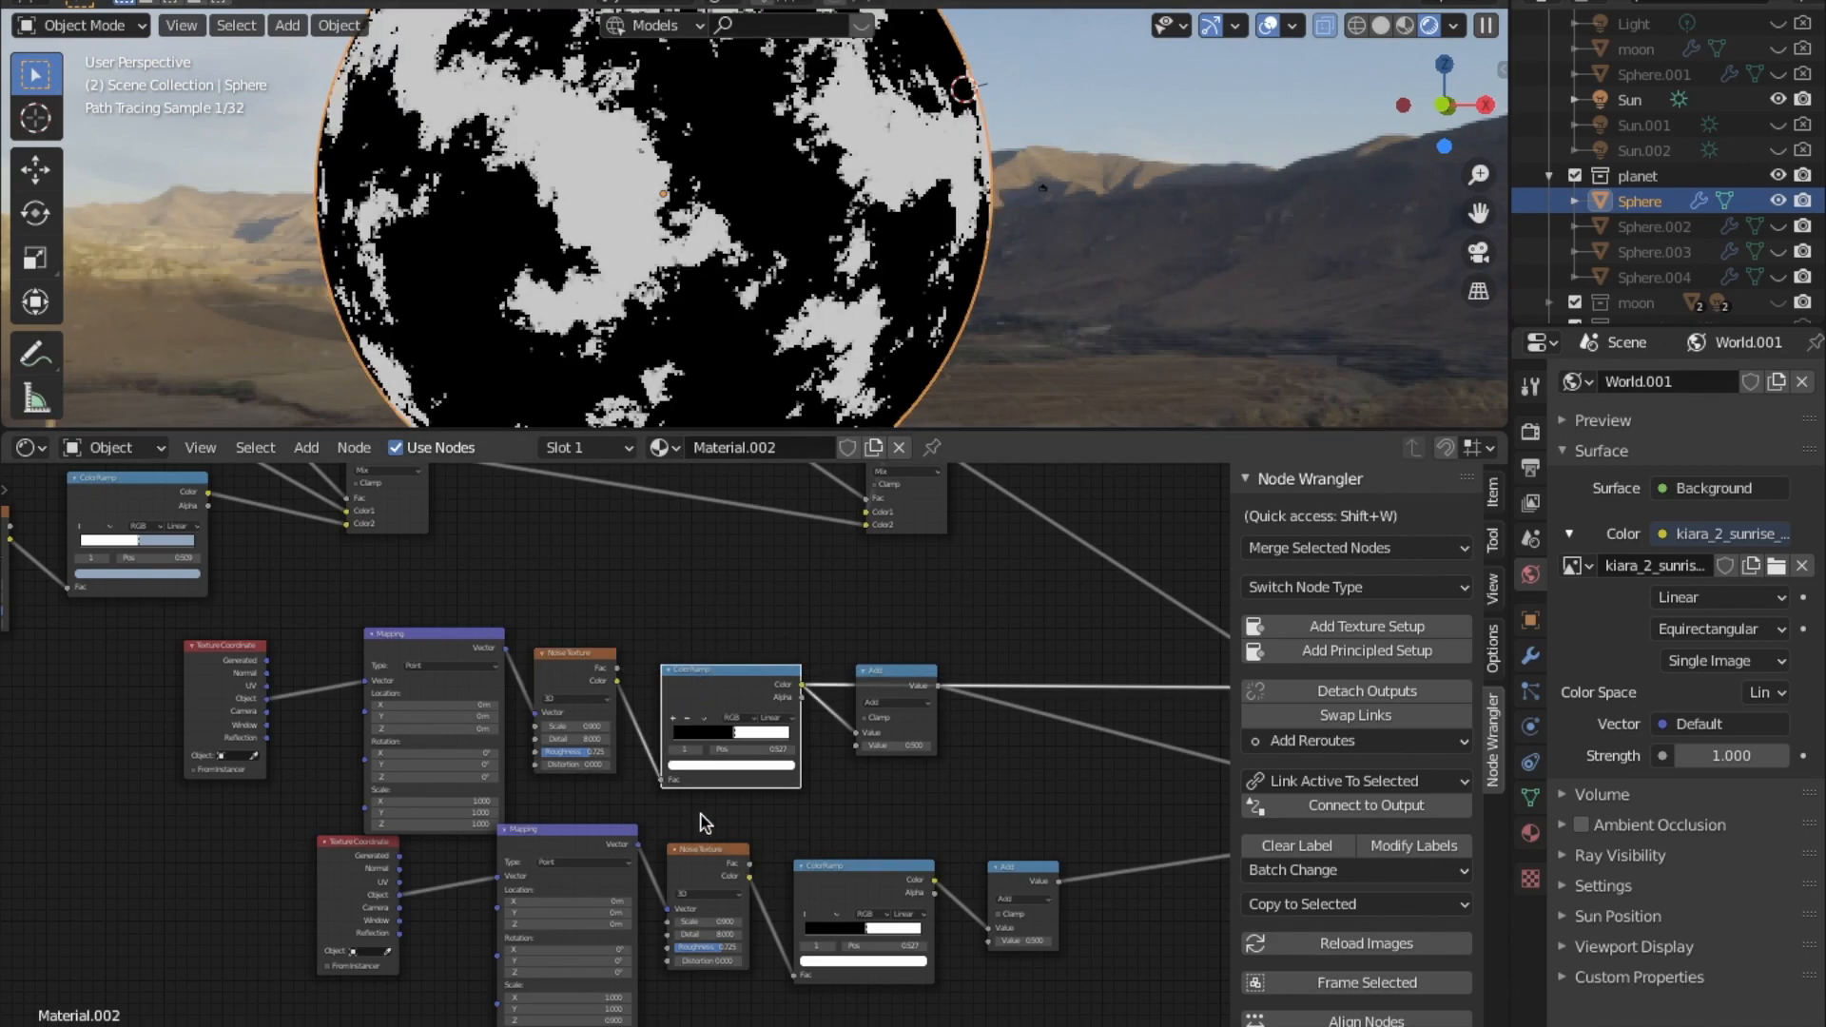
middle_drag(613, 196, 810, 283)
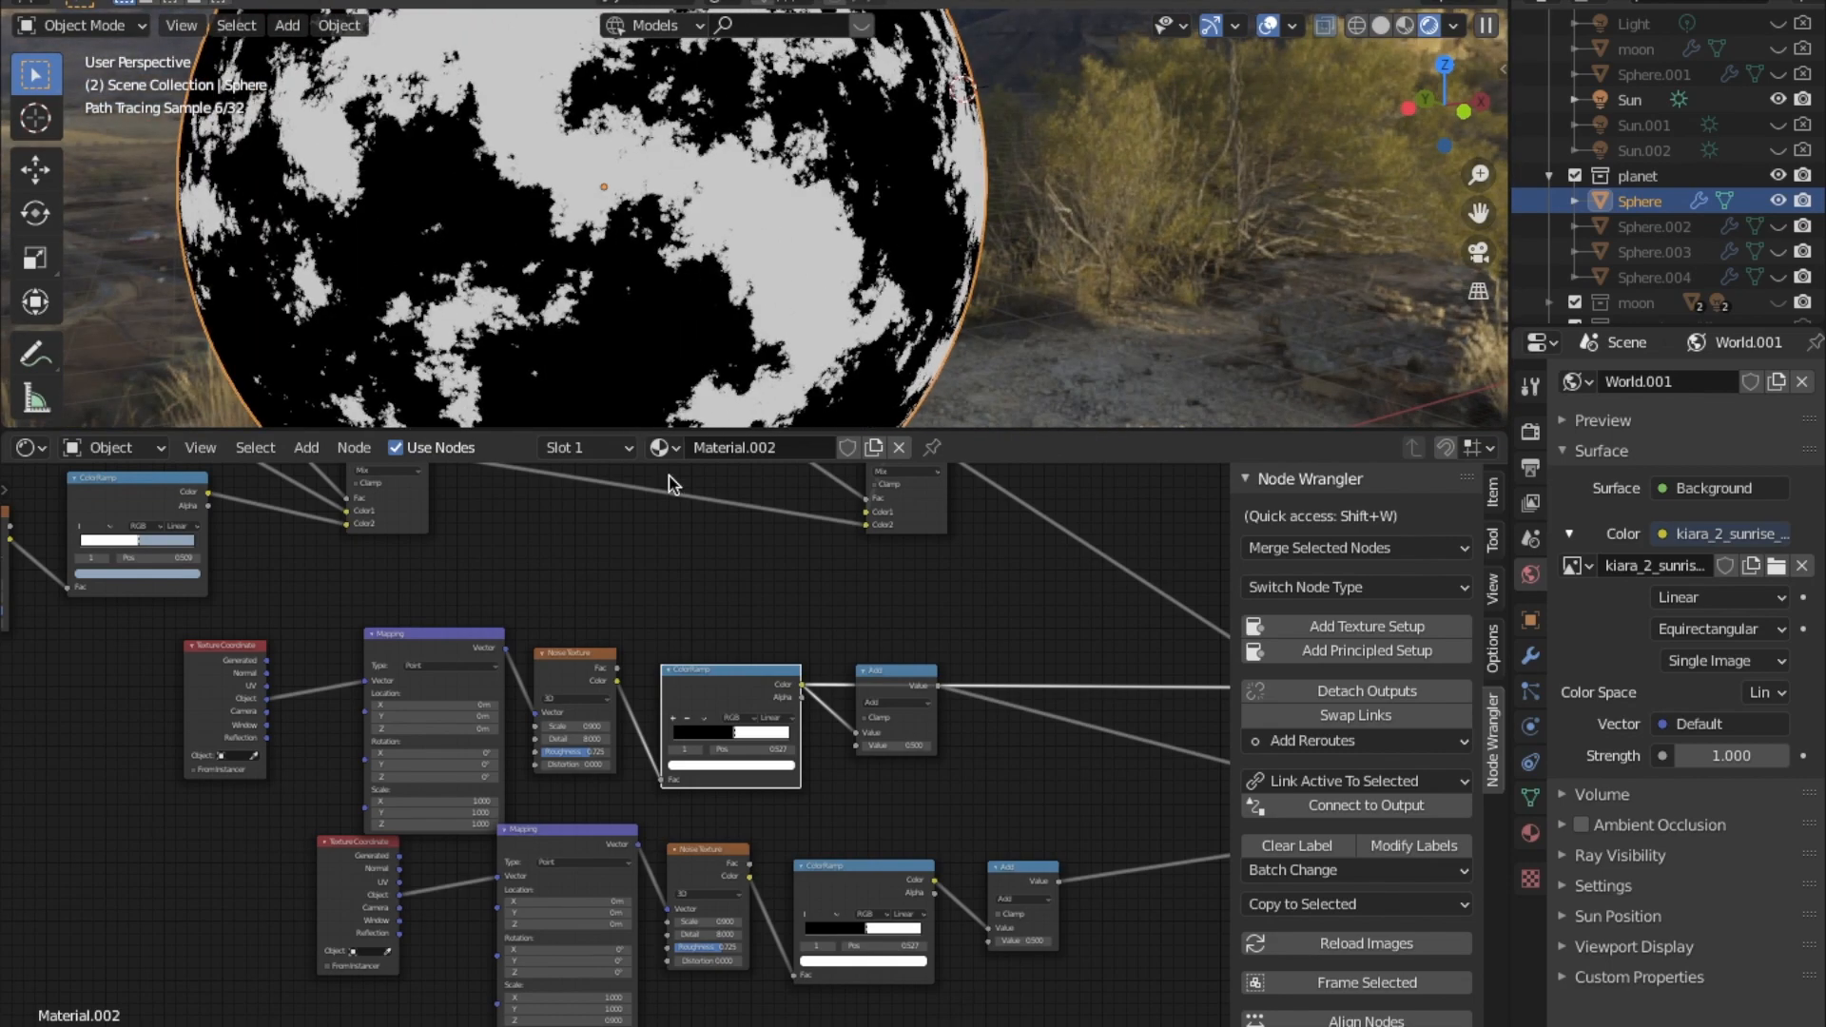
Restore the Principled BSDF preview on the planet and look at the shaded surface from another angle.
middle_drag(610, 276, 508, 290)
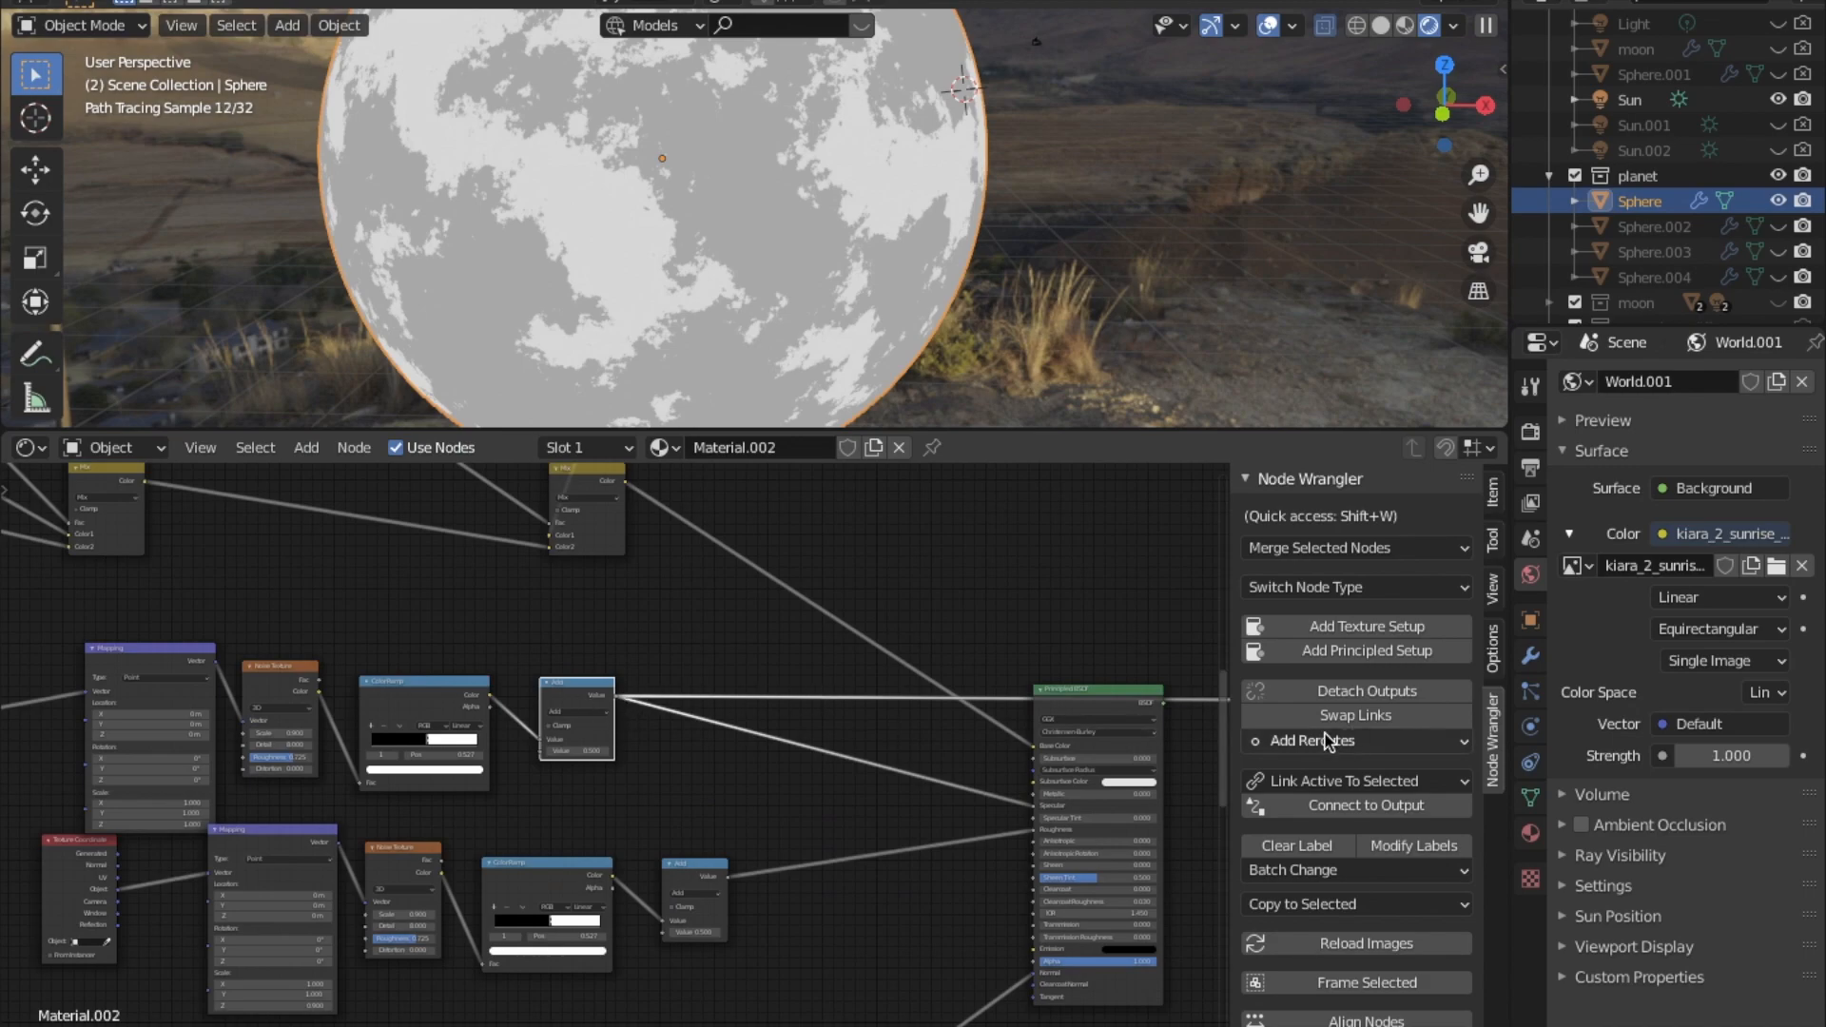
ctrl+shift+click(1098, 688)
middle_drag(504, 344, 638, 299)
Try Multiply on the specular branch's Add node to compare the planet's shine, and return the operation to Add.
click(584, 713)
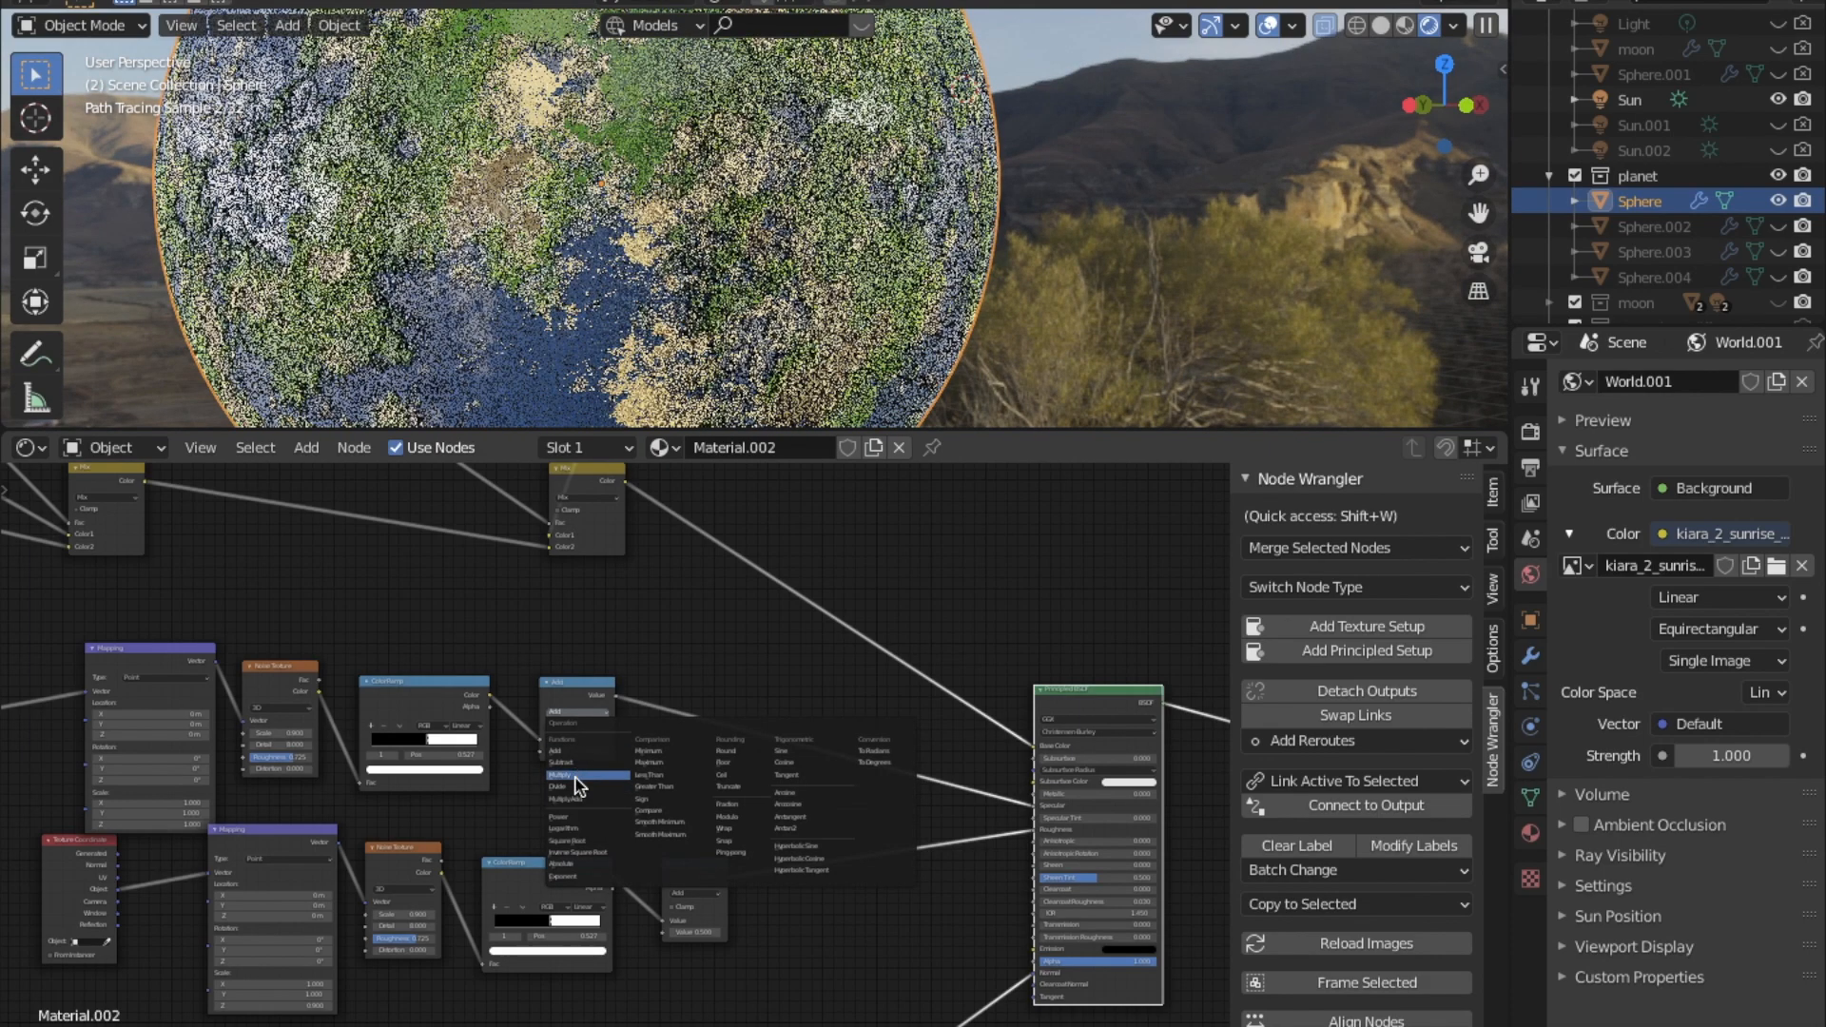
click(576, 776)
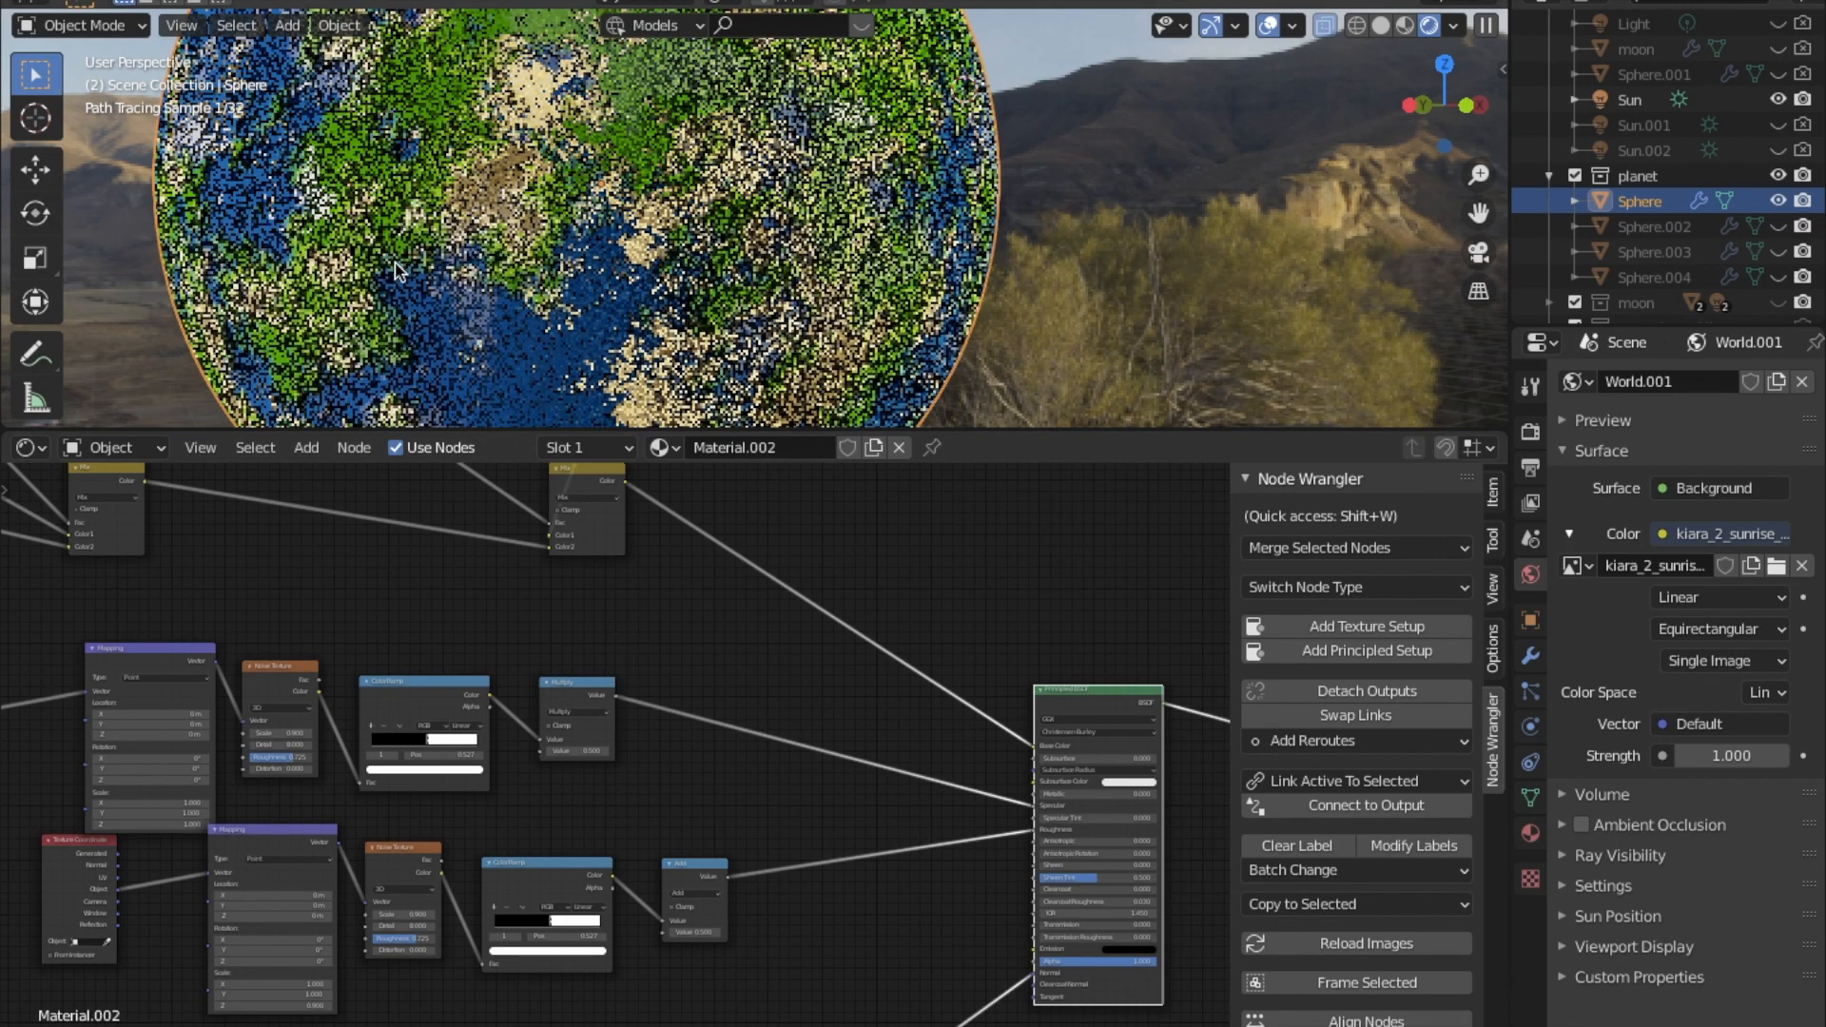
scroll(823, 298, down, 1)
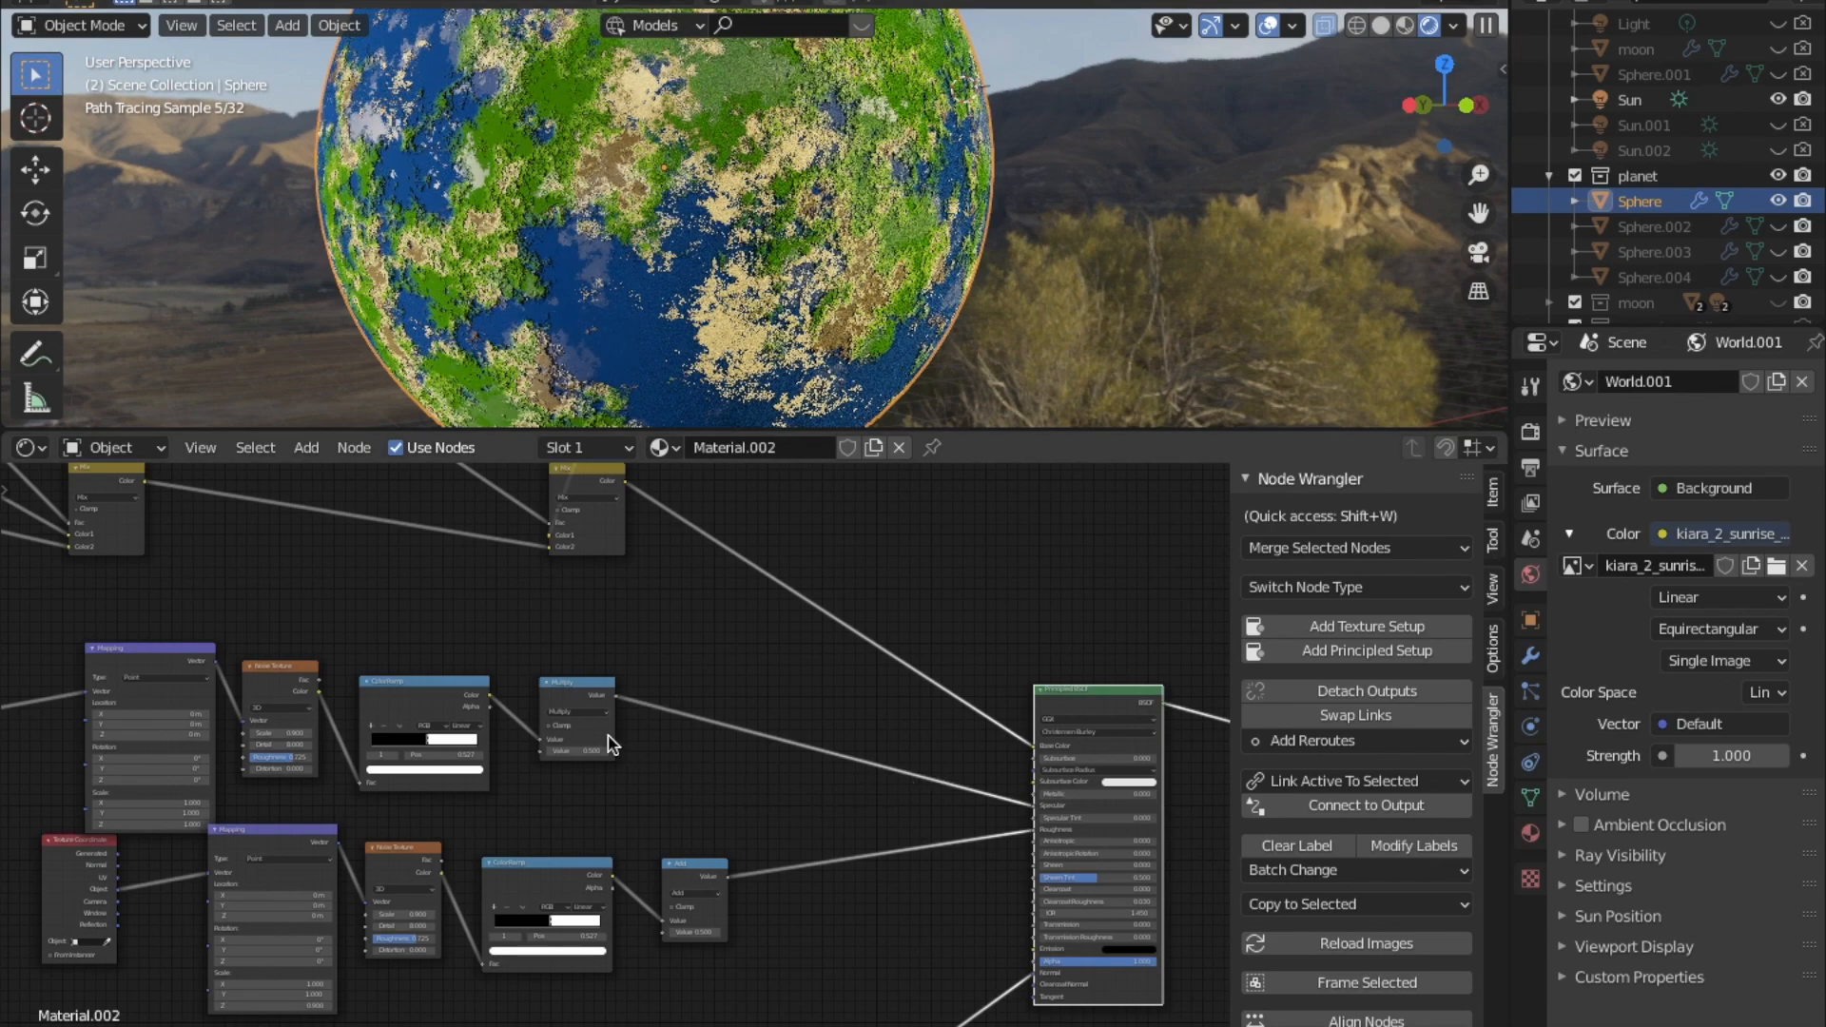
click(592, 711)
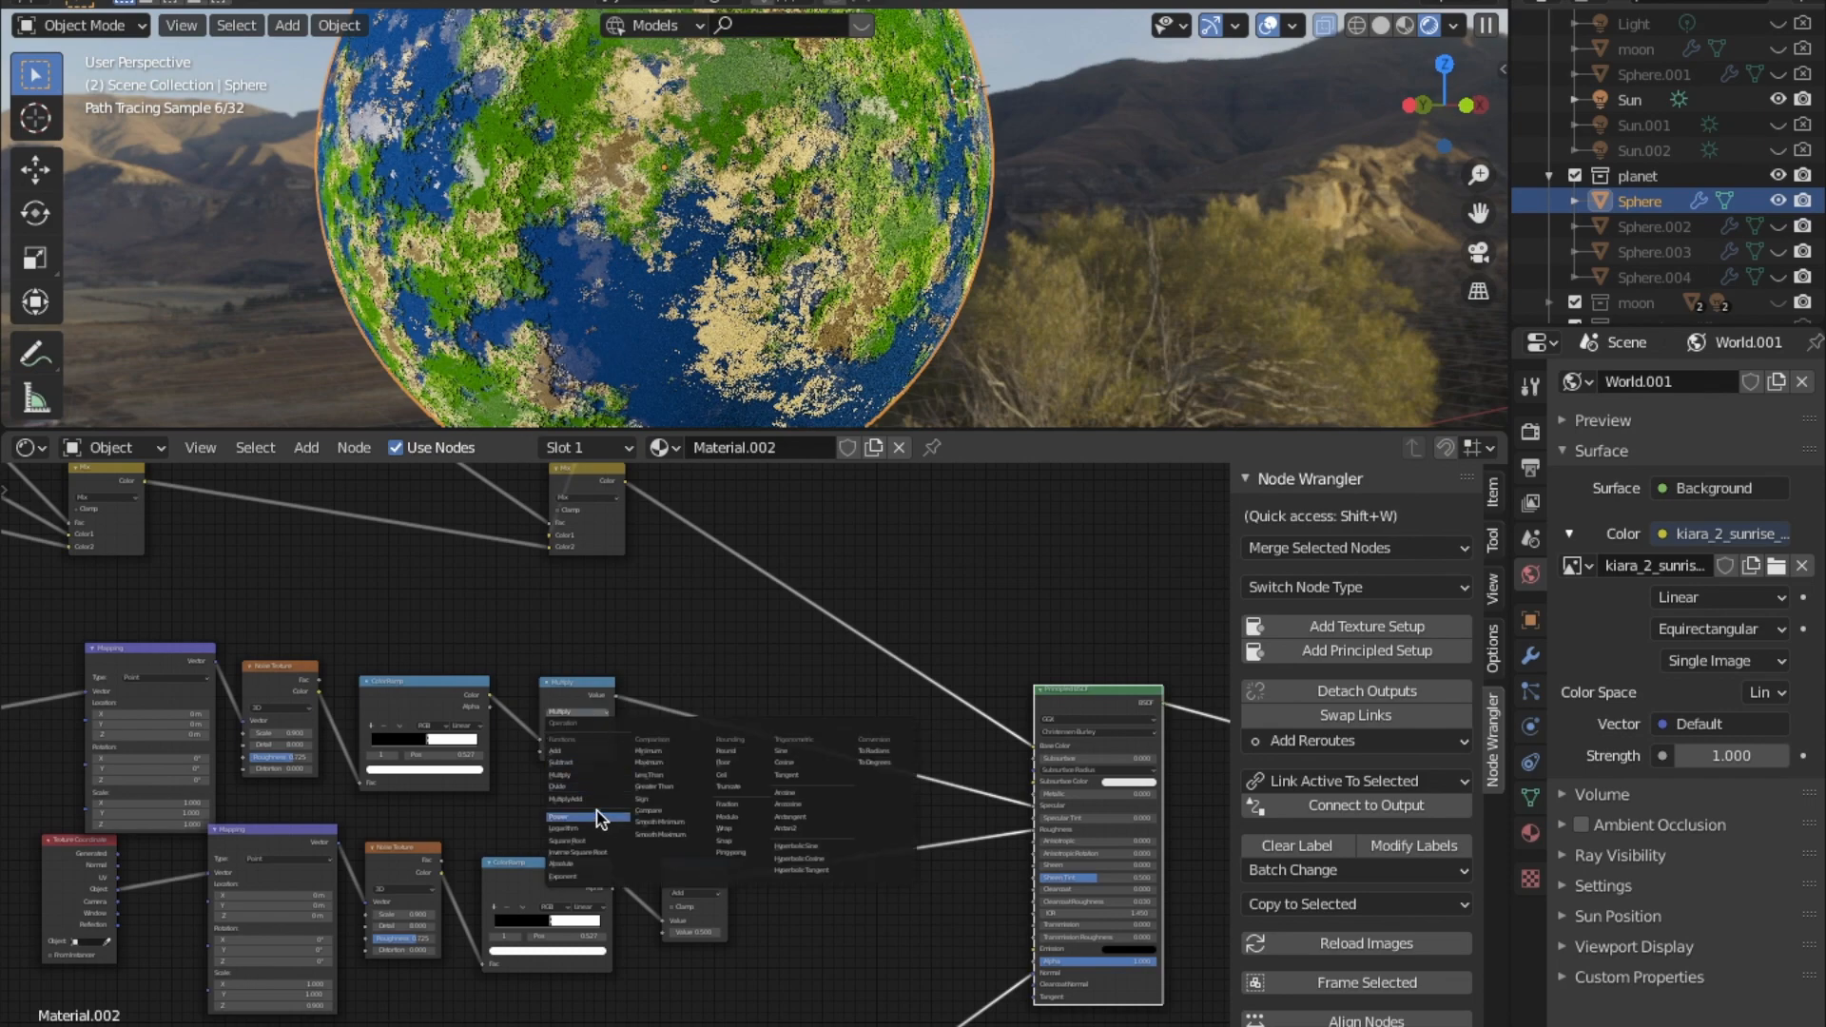
click(559, 752)
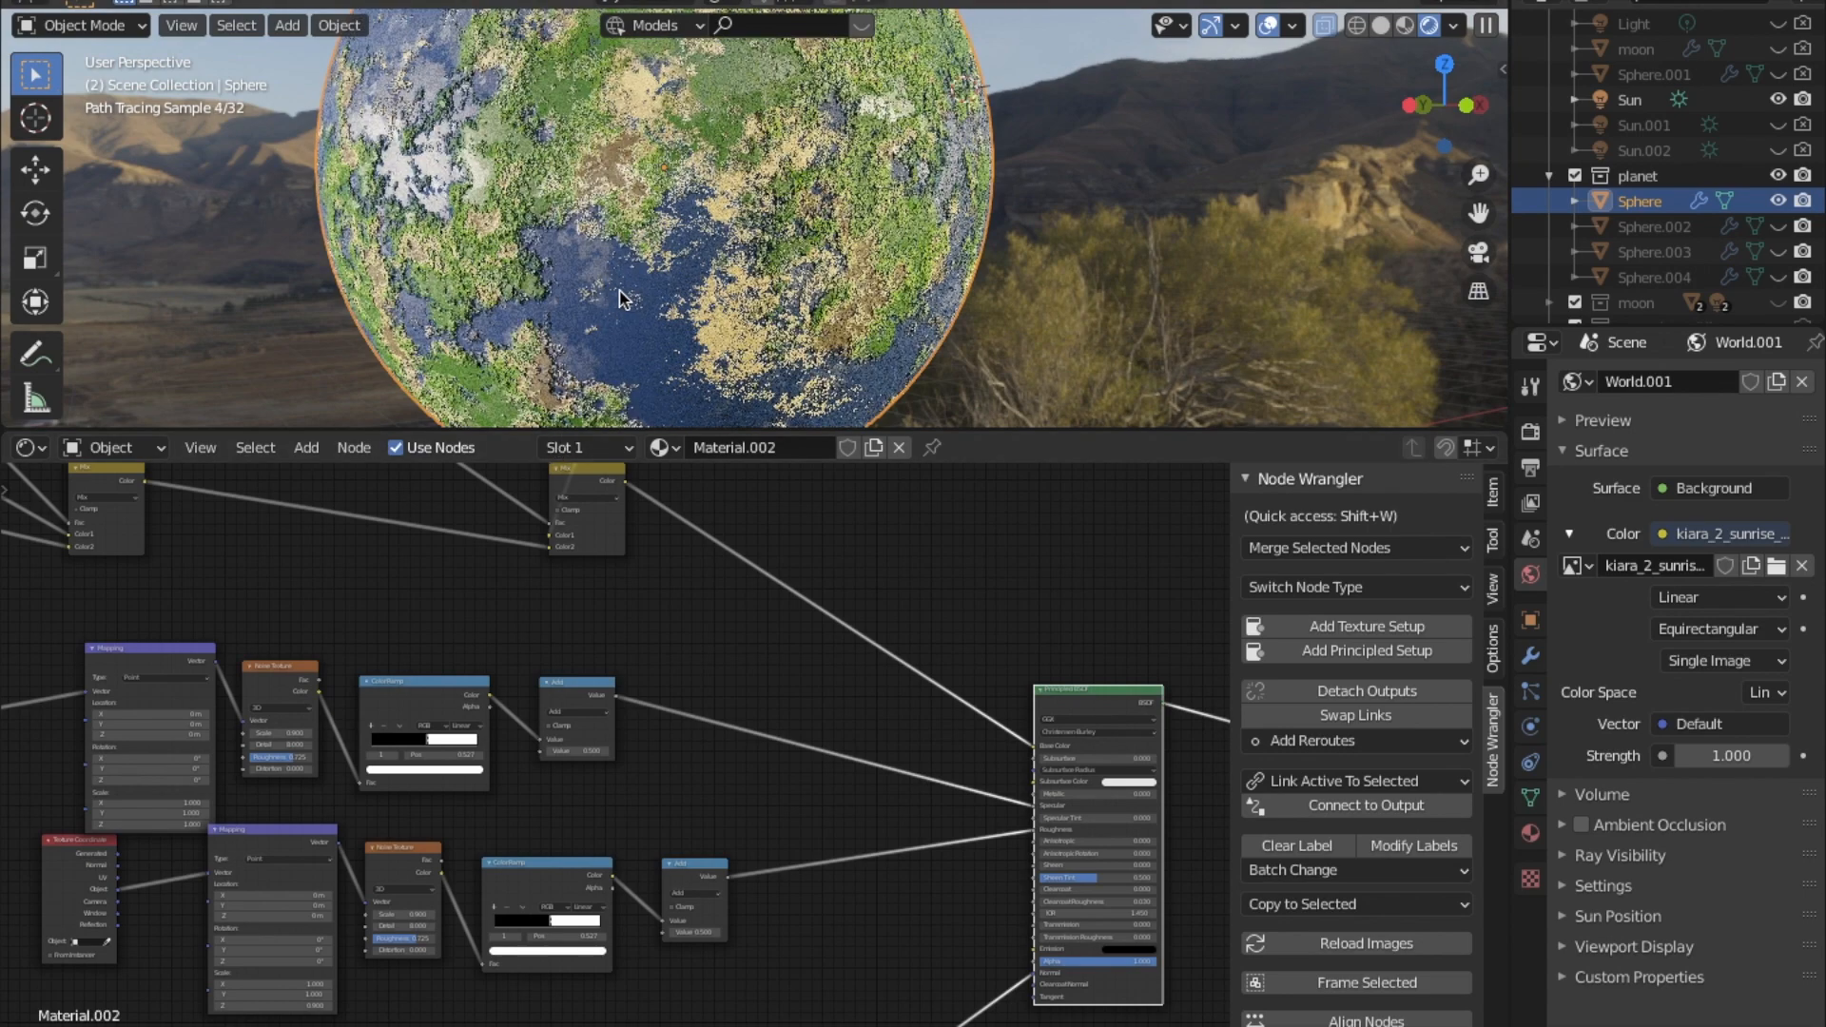
Examine the Noise Texture, ColorRamp and Add nodes of the roughness branch, and locate the image-texture mask group.
middle_drag(569, 761, 609, 660)
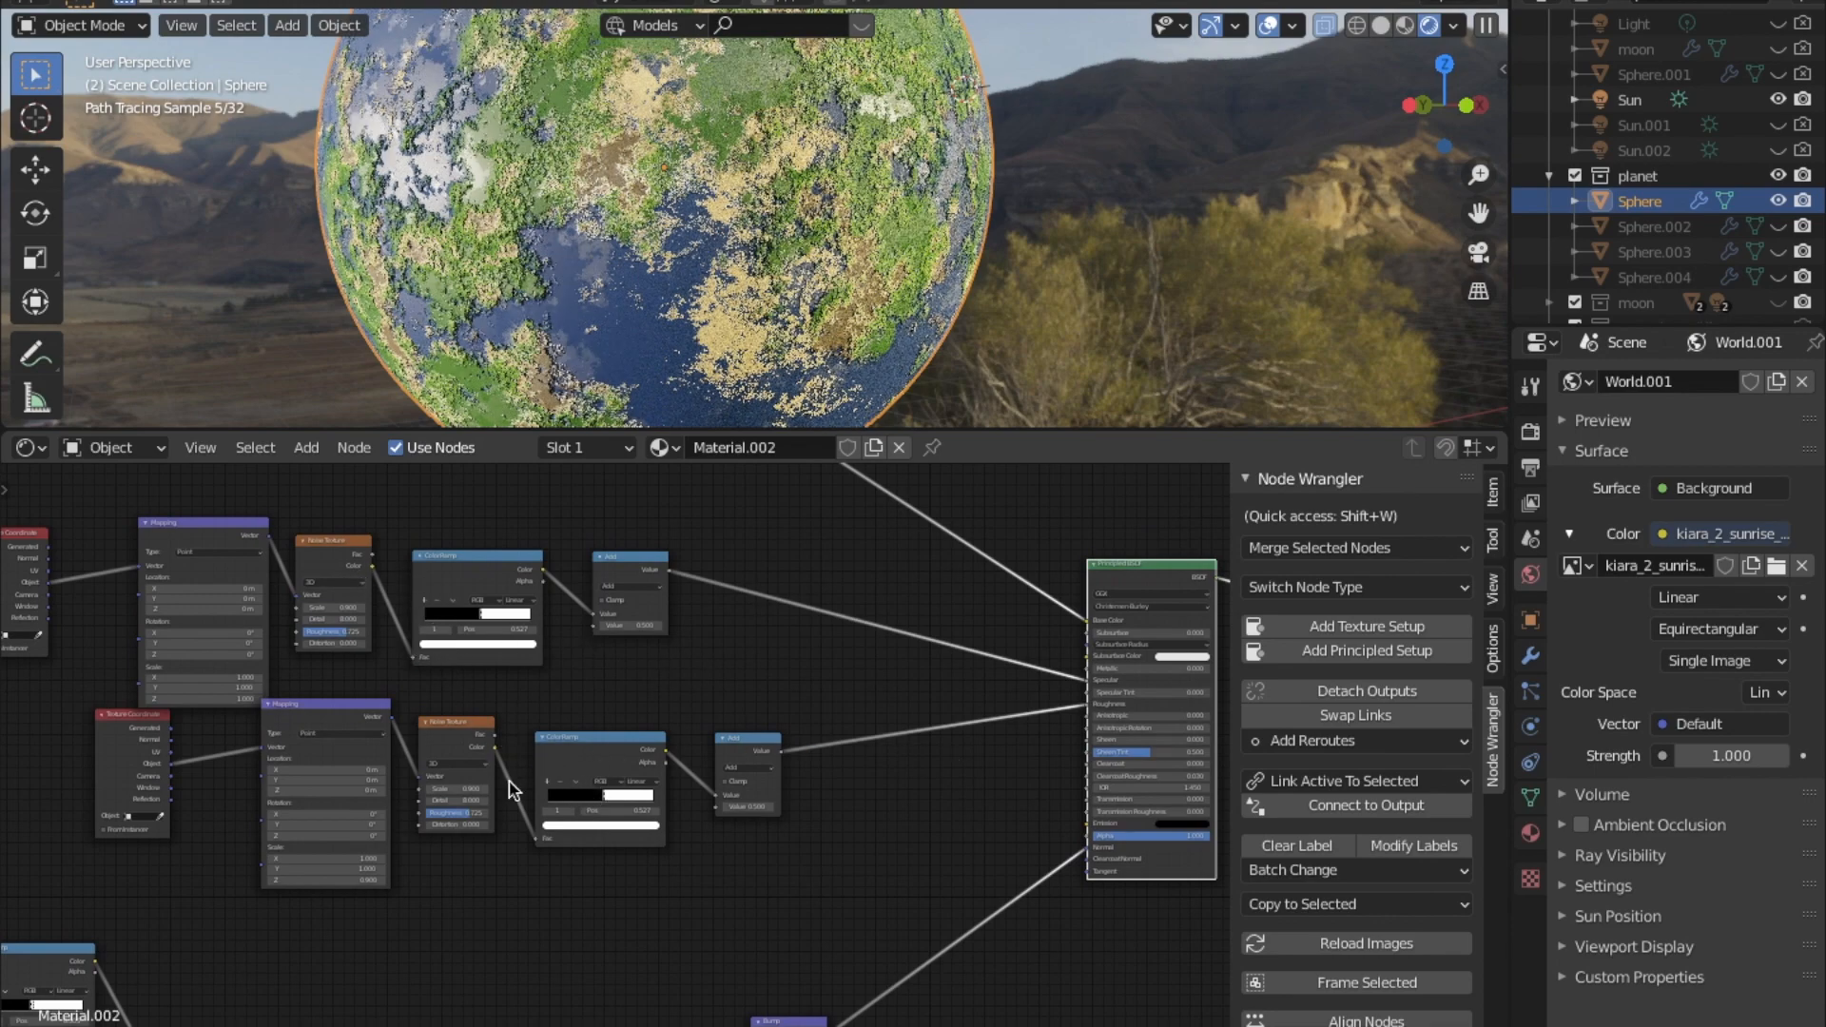
middle_drag(641, 809, 628, 857)
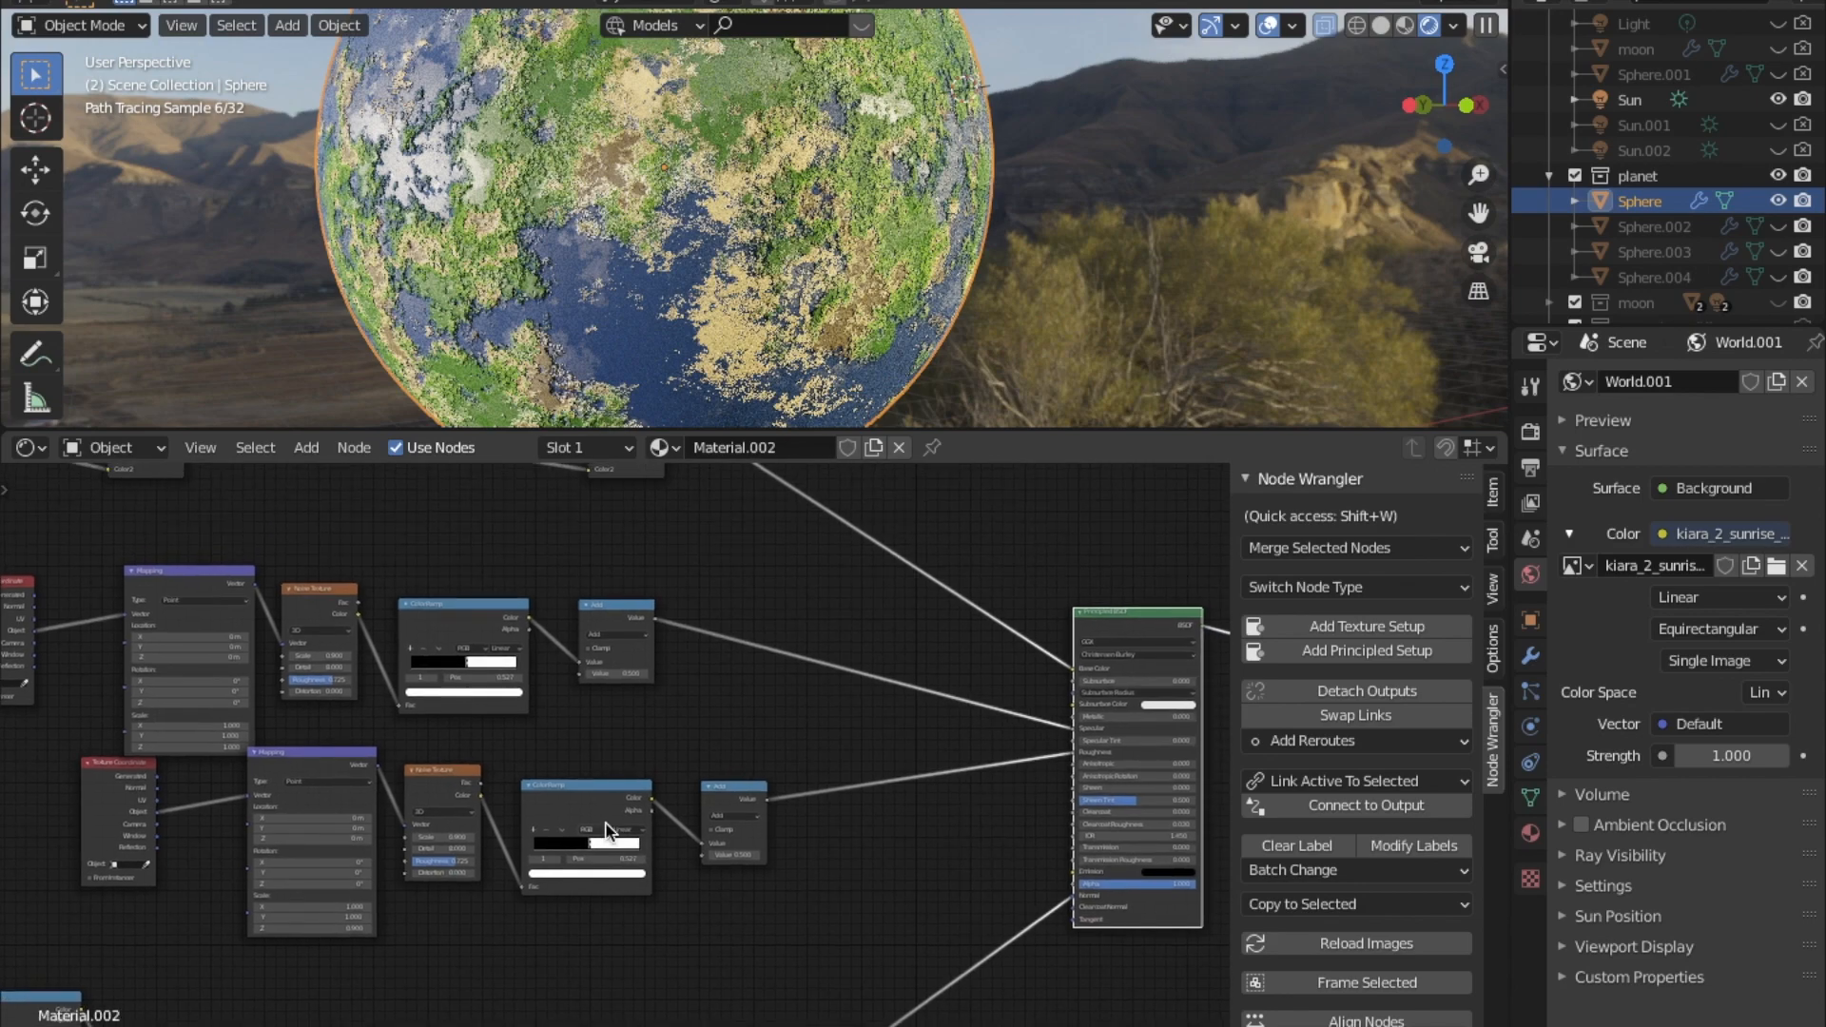
scroll(618, 837, up, 2)
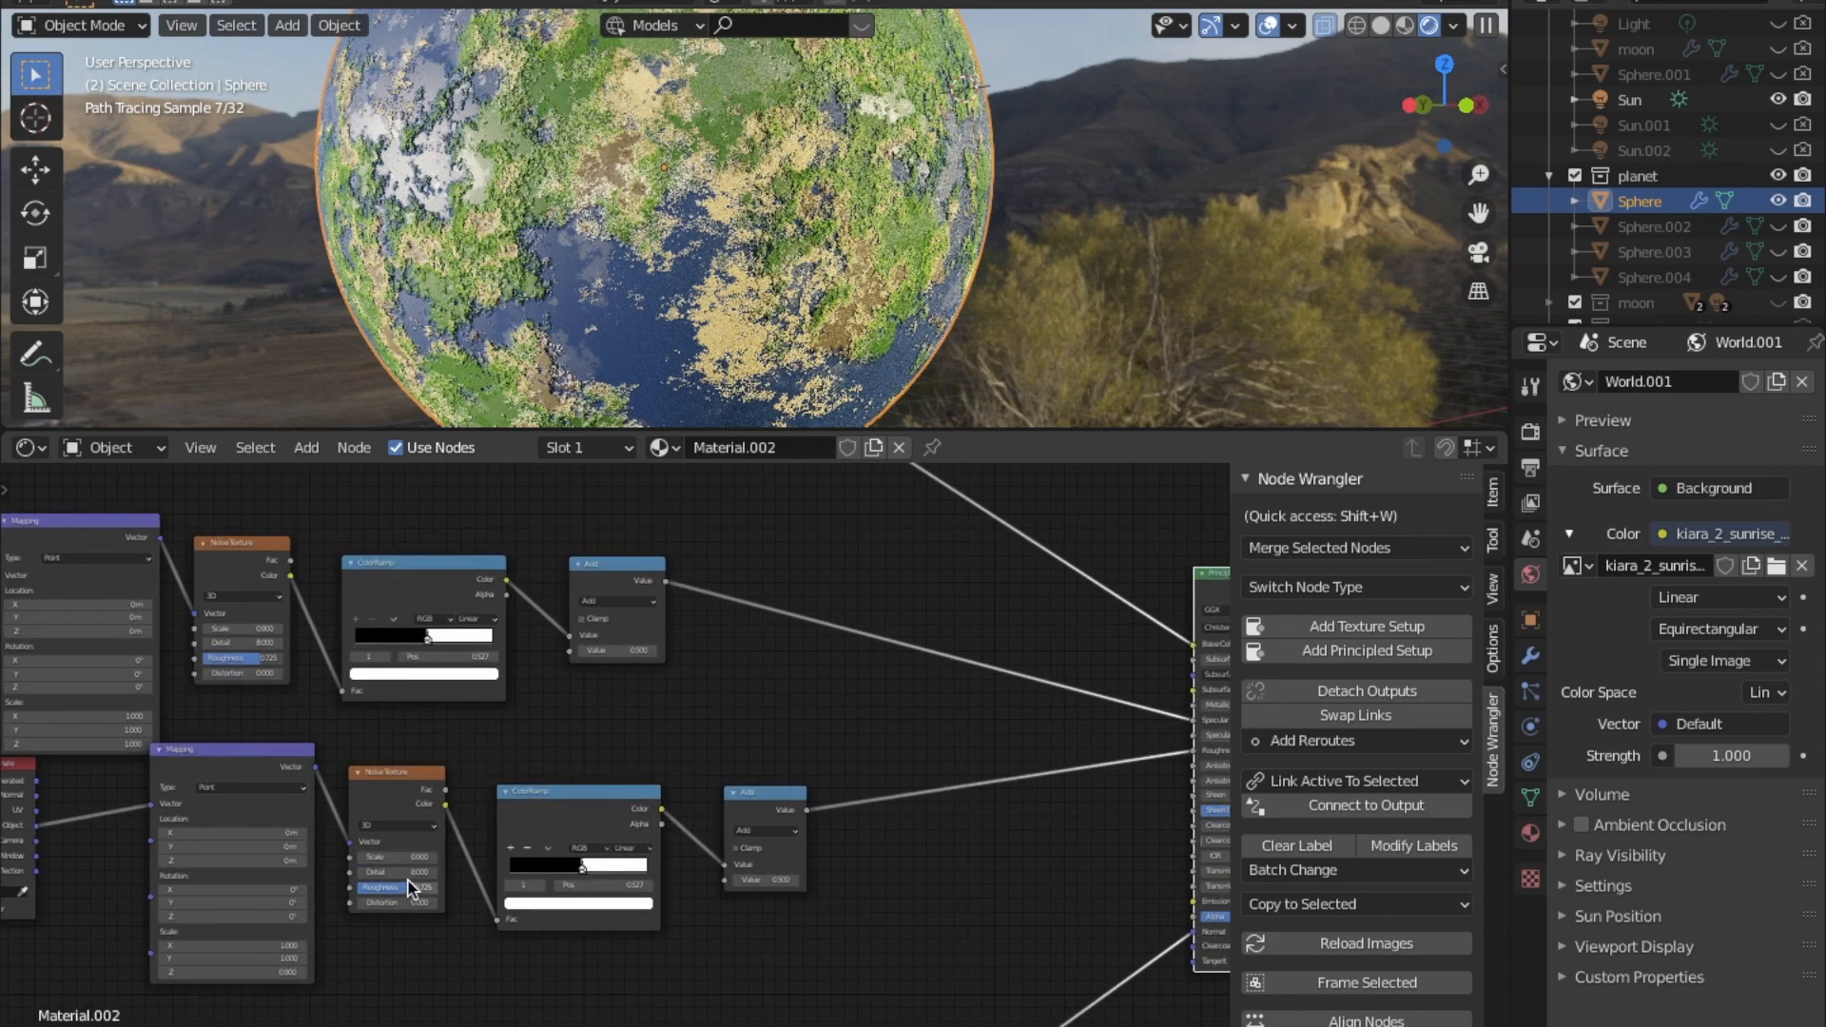
scroll(741, 510, down, 4)
middle_drag(597, 609, 755, 759)
scroll(717, 733, up, 3)
middle_drag(611, 757, 636, 861)
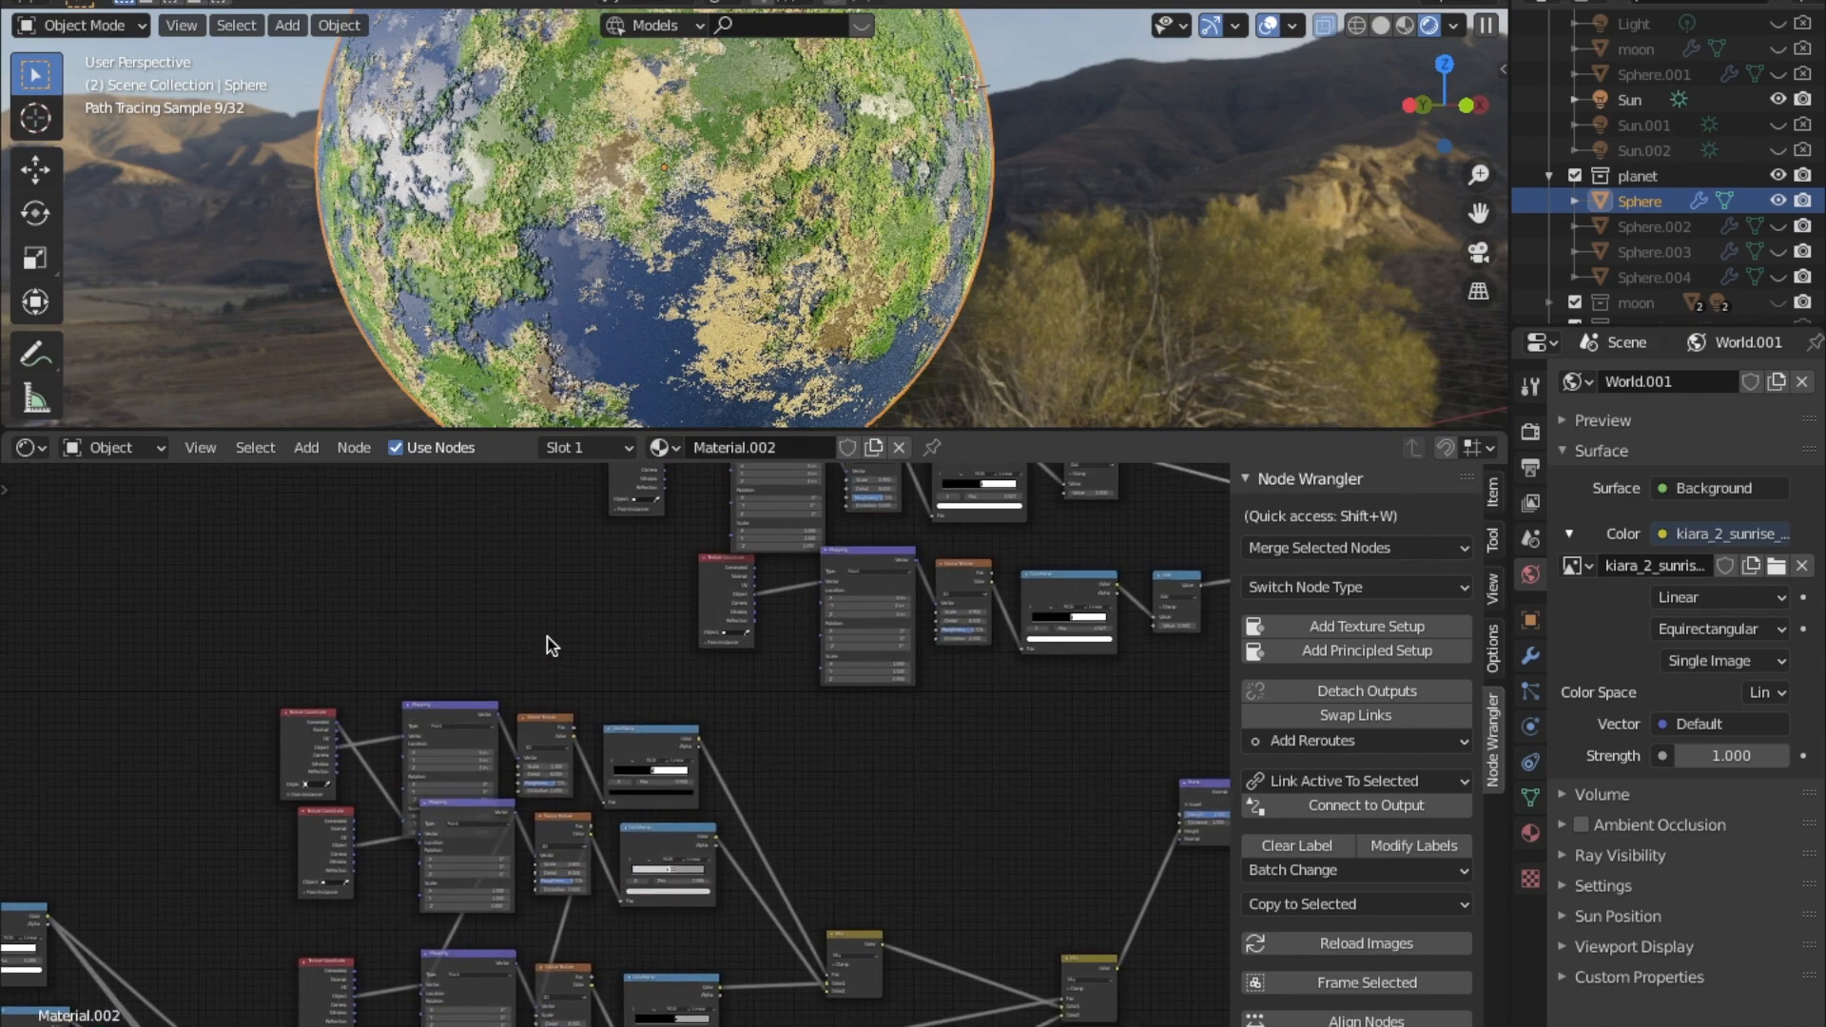
middle_drag(547, 635, 637, 847)
middle_drag(561, 526, 688, 807)
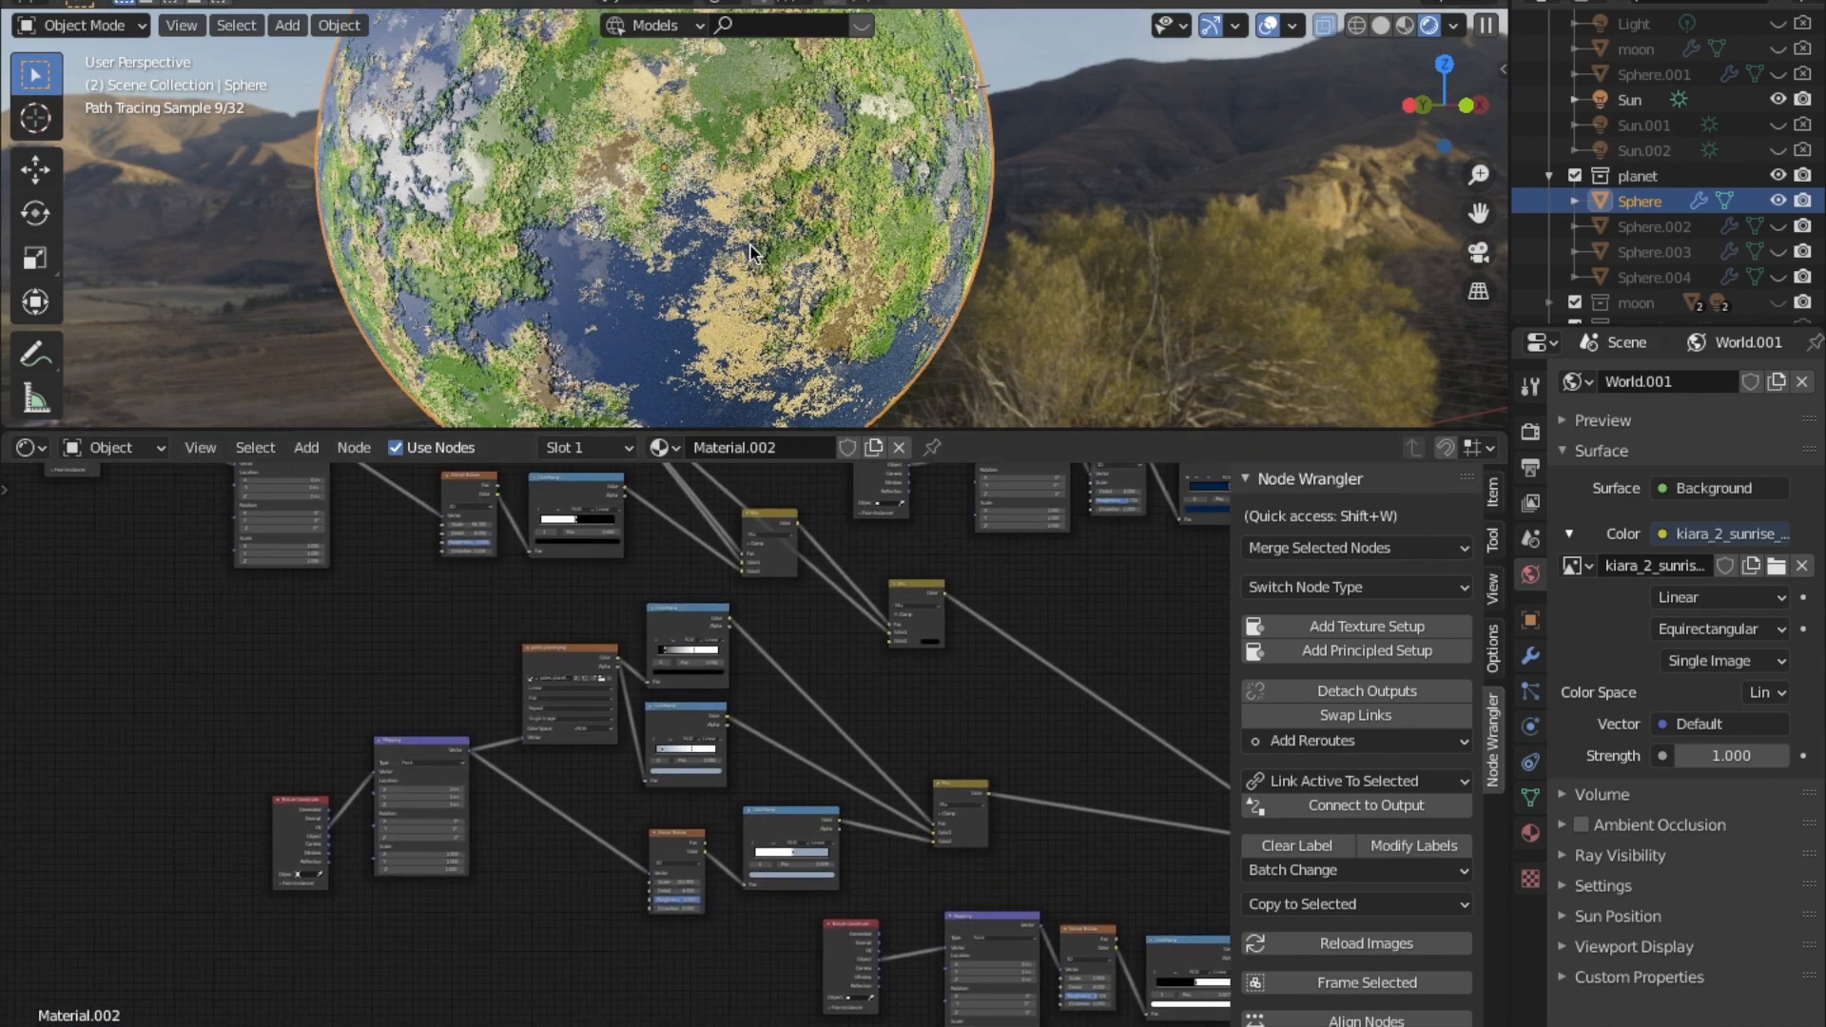
mouse_move(692, 302)
middle_down()
mouse_move(727, 223)
mouse_move(746, 295)
middle_up()
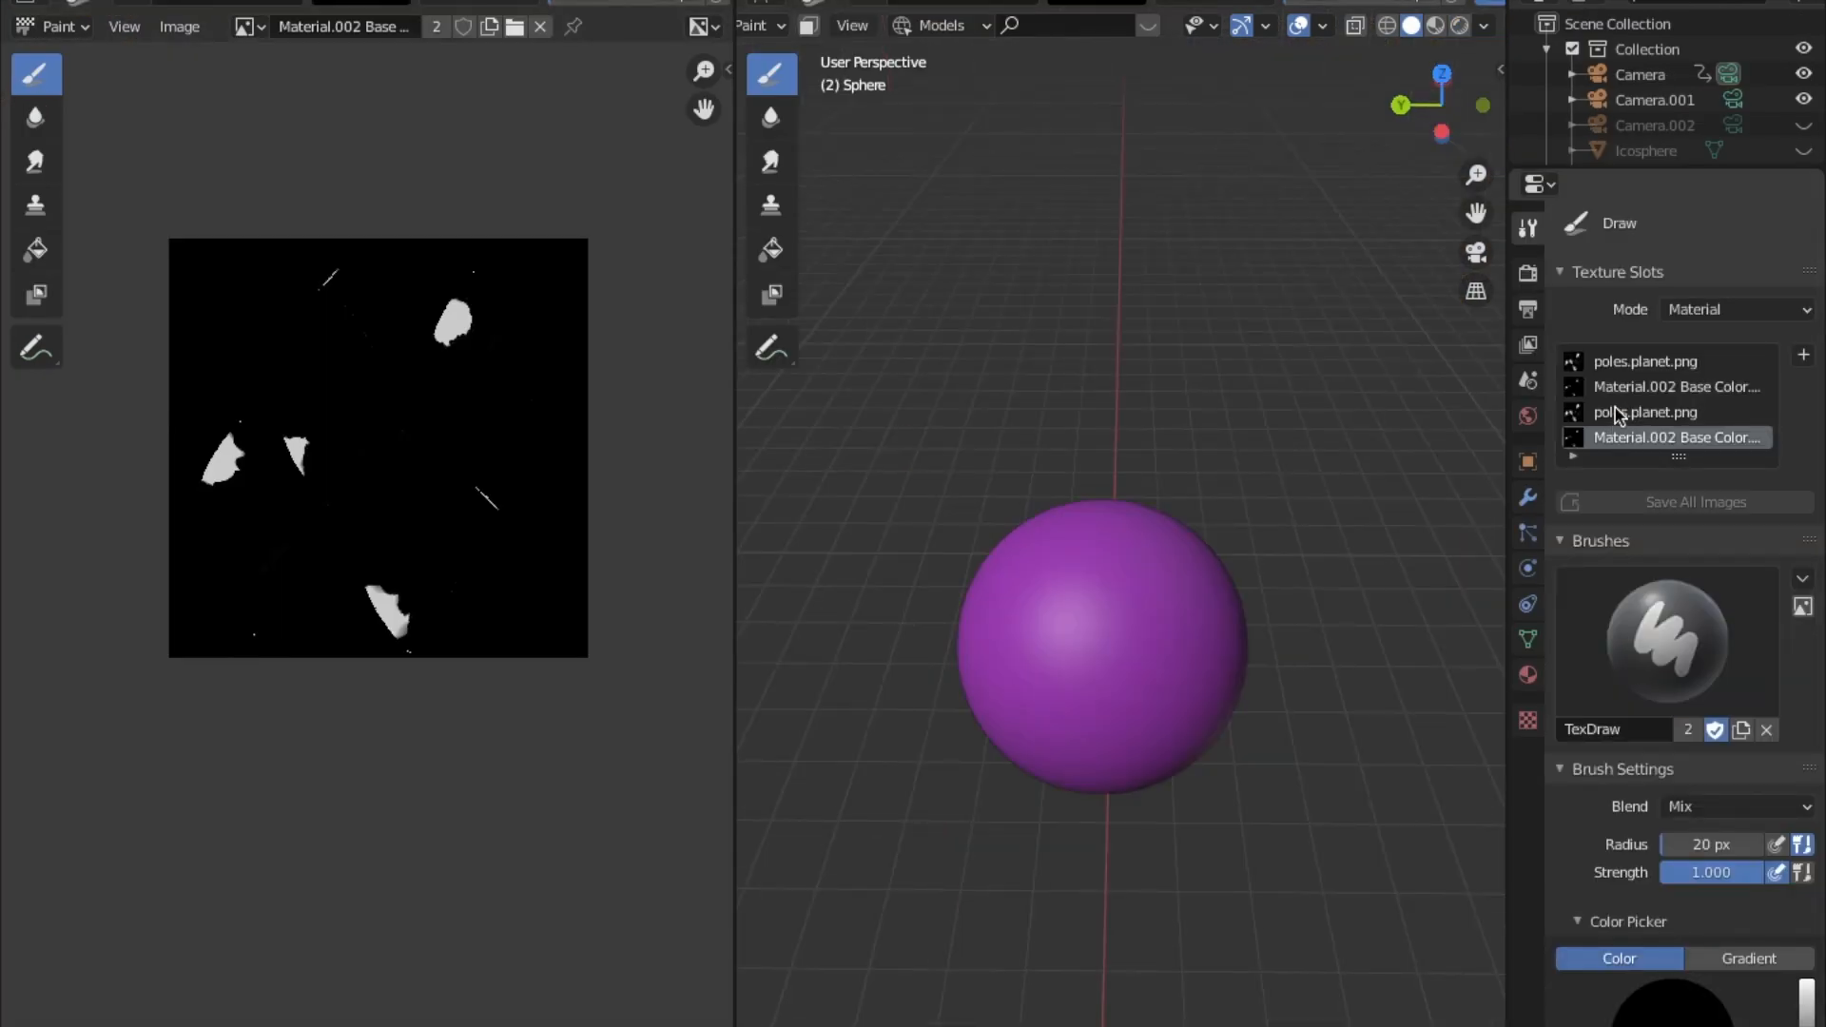
Compare the poles.planet.png and Material.002 Base Color paint masks on the sphere in the Texture Paint workspace.
click(1631, 366)
mouse_move(1082, 572)
middle_down()
mouse_move(1198, 671)
mouse_move(1084, 538)
mouse_move(1247, 380)
mouse_move(1369, 456)
middle_up()
scroll(1213, 665, up, 3)
click(1617, 411)
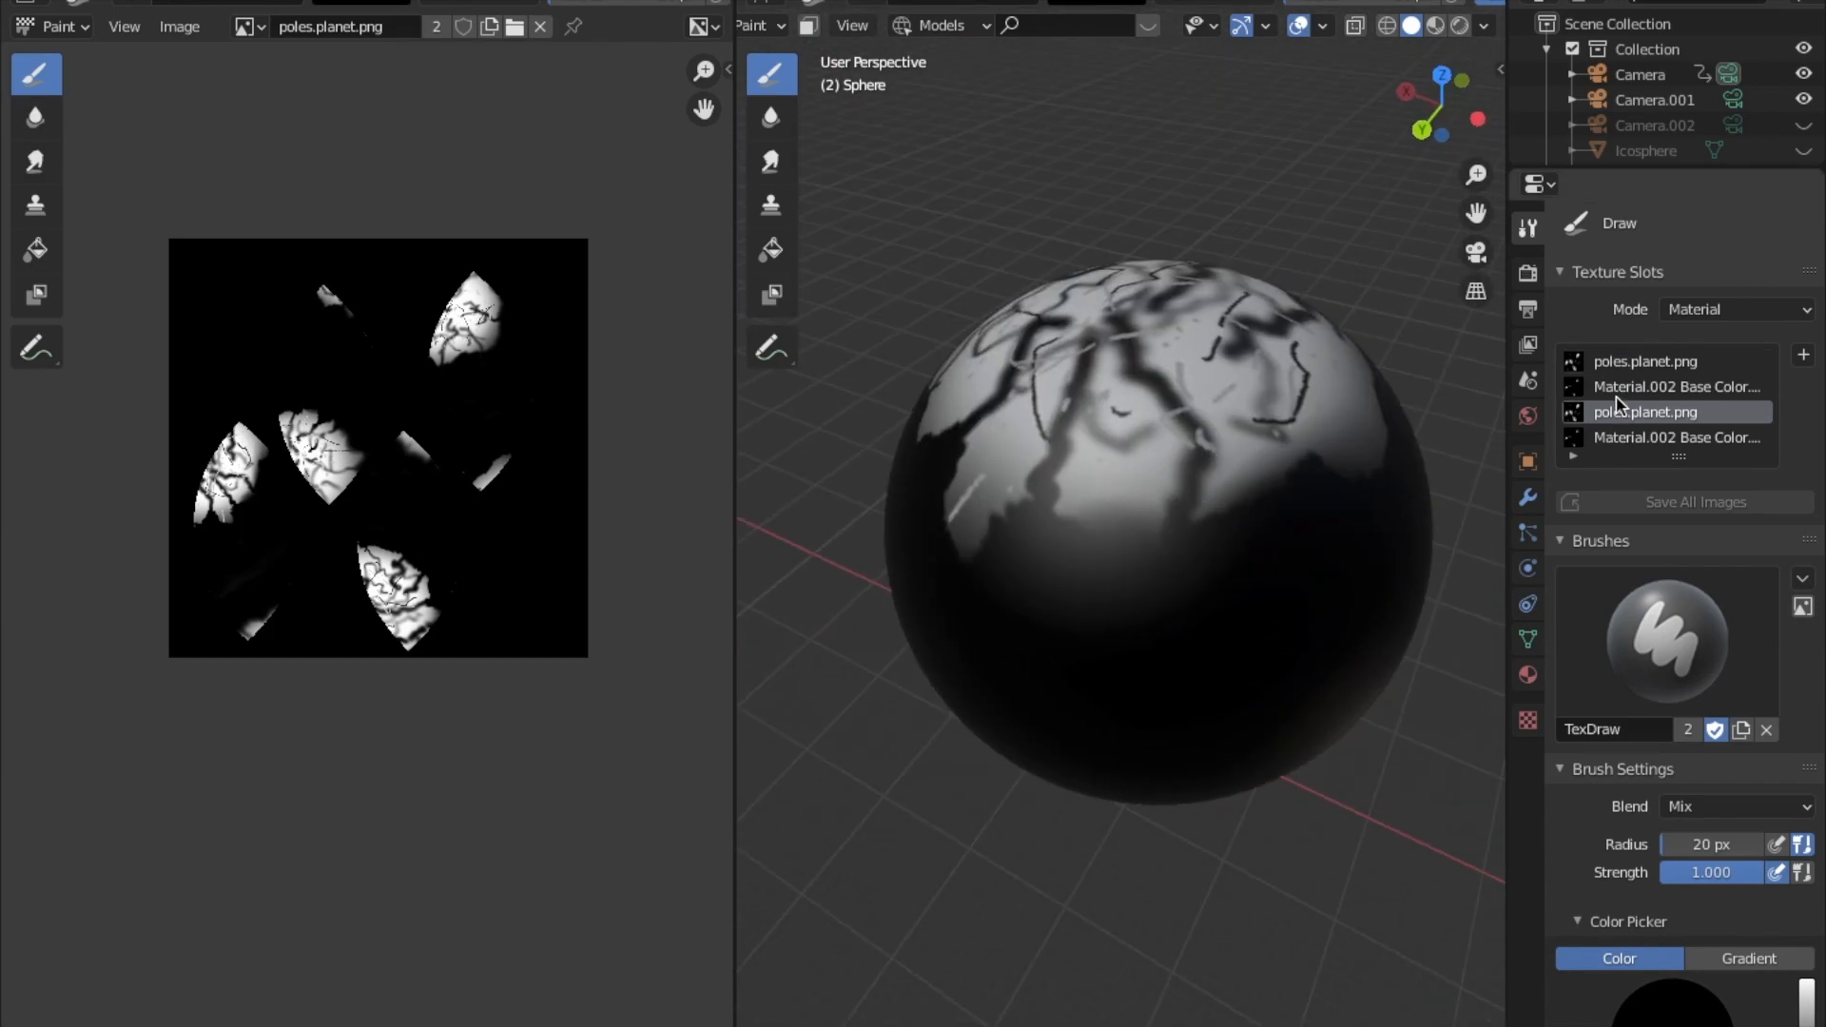
click(1616, 386)
middle_drag(955, 480, 1046, 513)
mouse_move(1105, 609)
middle_down()
mouse_move(1072, 245)
mouse_move(1050, 522)
middle_up()
scroll(1051, 522, down, 2)
click(1632, 364)
middle_drag(1130, 605, 1023, 603)
click(1666, 386)
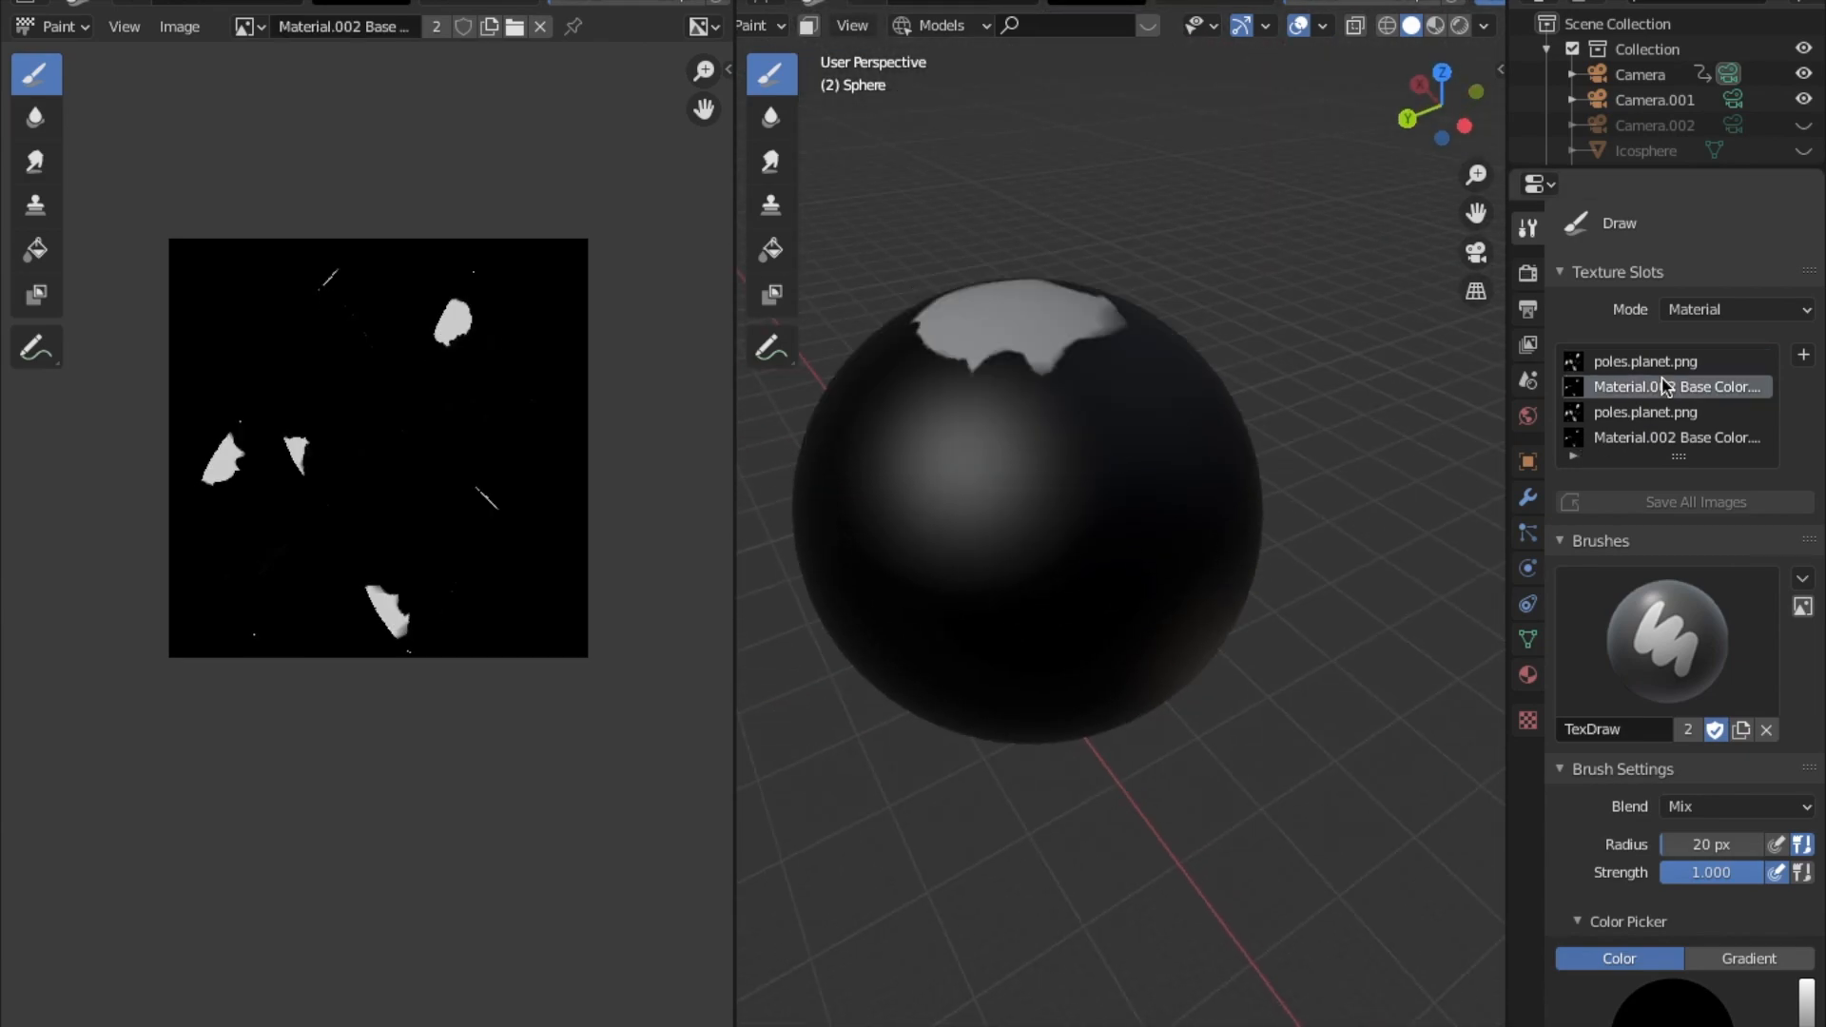
click(1660, 411)
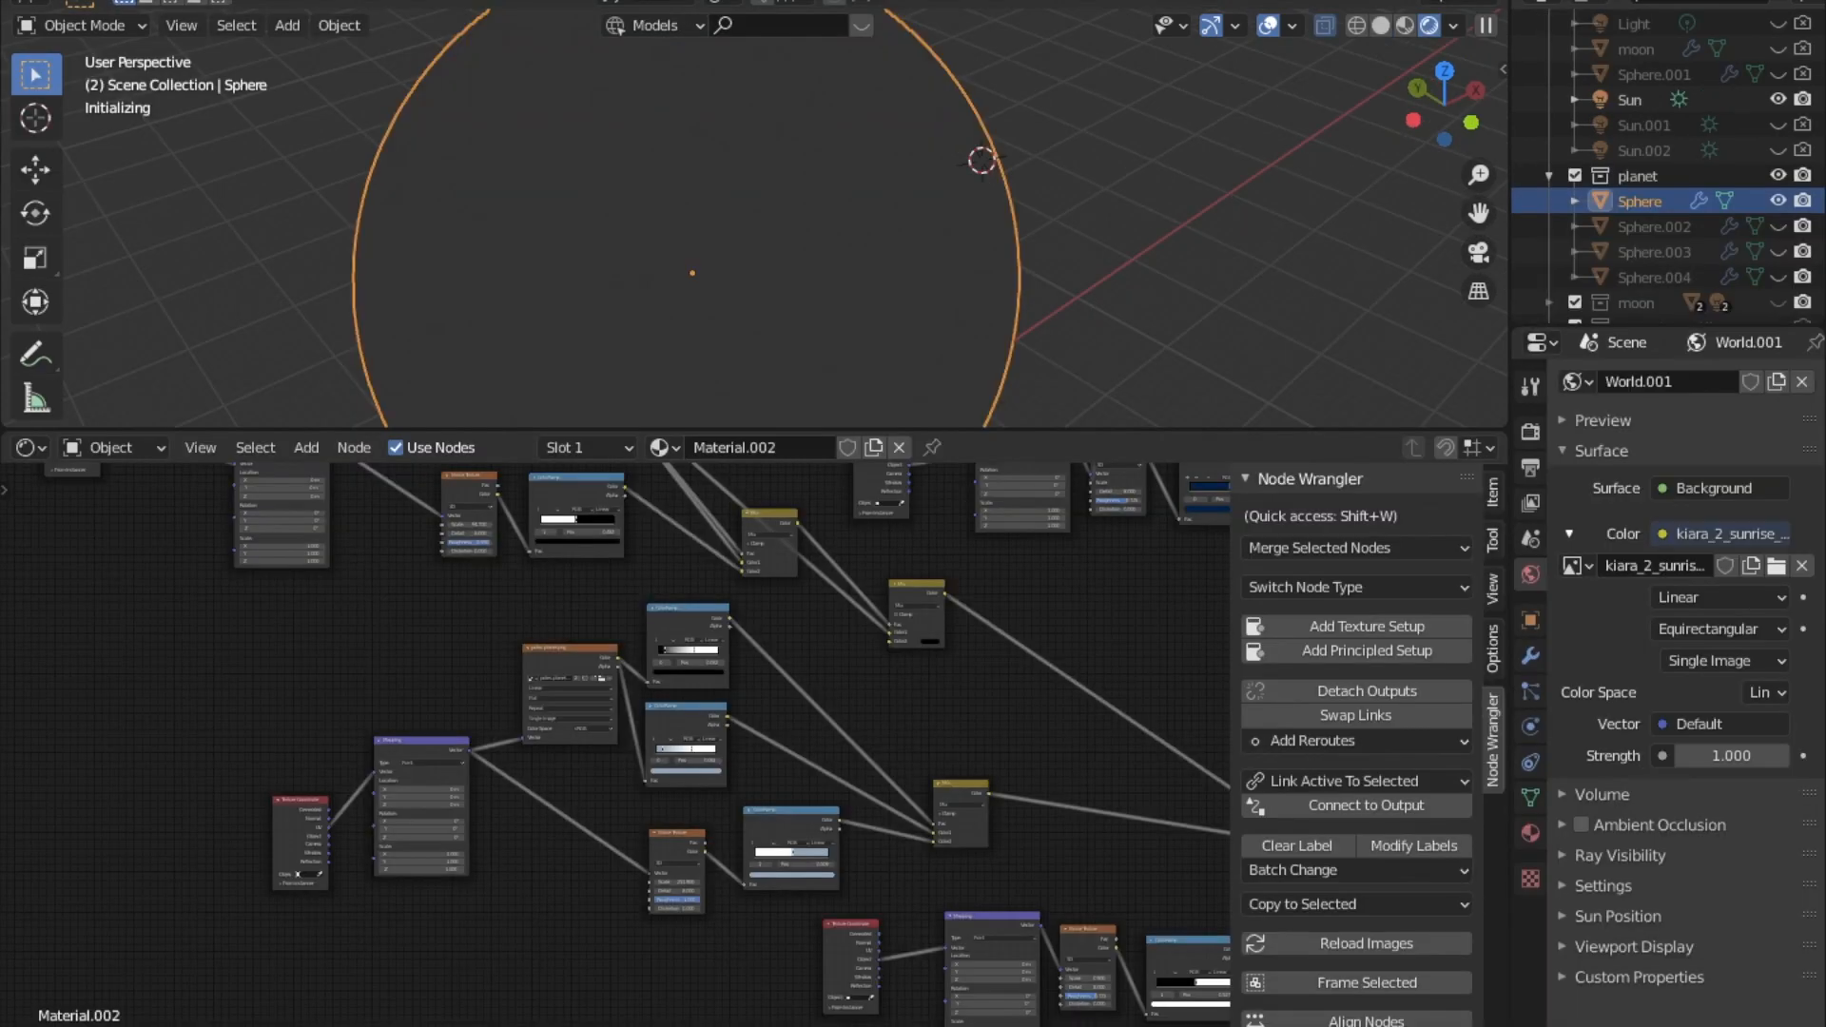
Back in the planet's node tree, examine the poles.planet.png and Material.002 Base Color.001 image texture nodes and their mapping.
drag(450, 558, 532, 677)
middle_drag(534, 677, 601, 804)
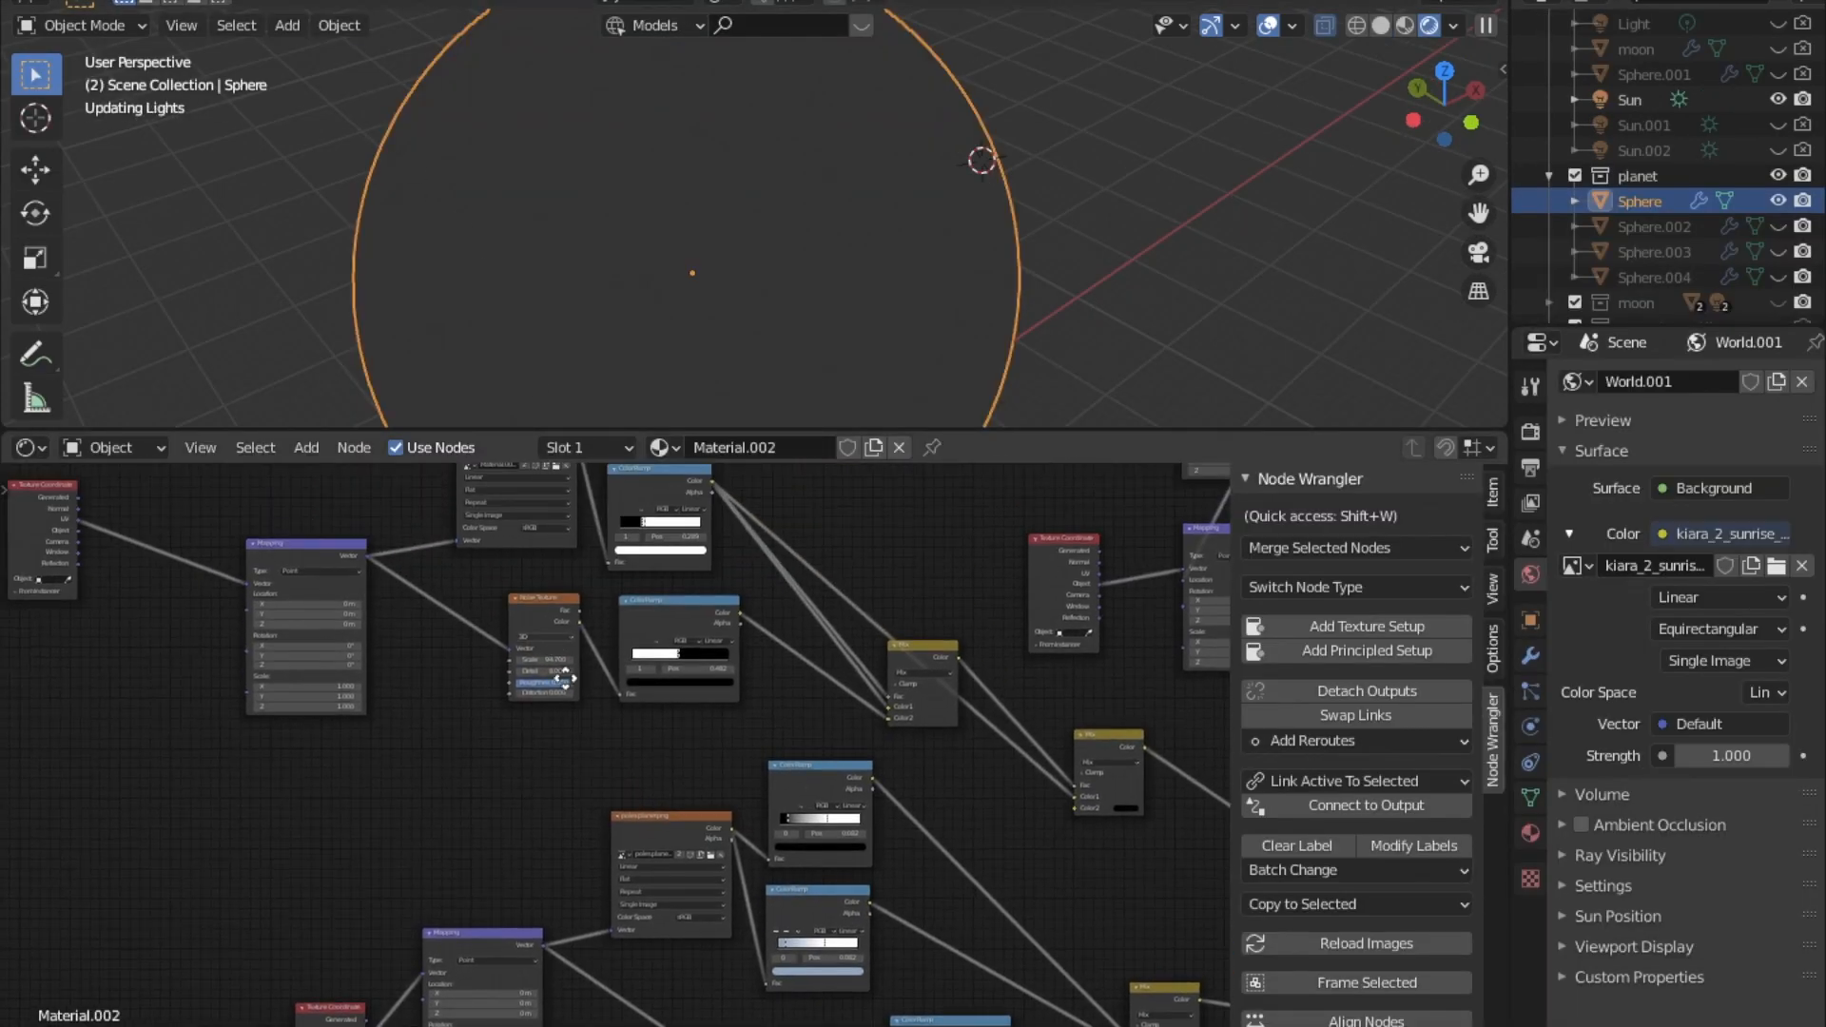
middle_drag(546, 644, 611, 793)
scroll(574, 656, up, 6)
mouse_move(557, 575)
middle_down()
mouse_move(633, 753)
mouse_move(433, 504)
mouse_move(419, 400)
middle_up()
scroll(635, 761, up, 1)
middle_drag(468, 1008, 421, 664)
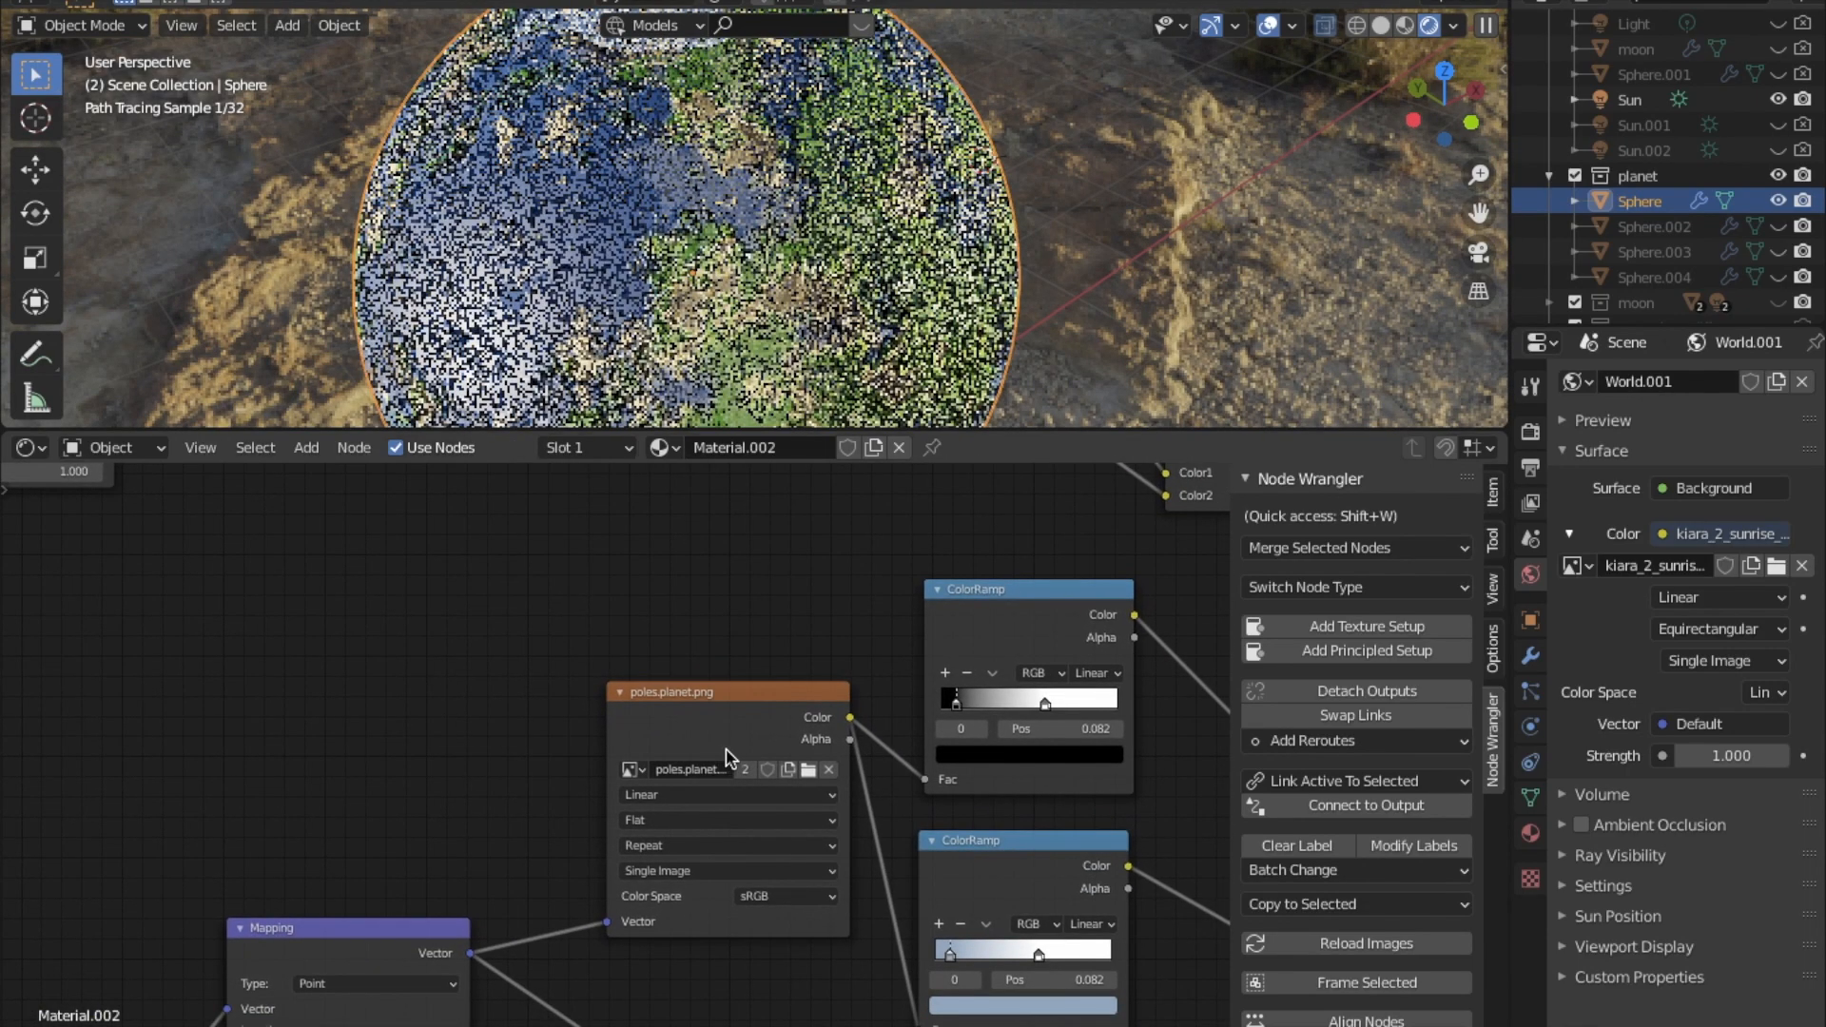
mouse_move(633, 766)
middle_down()
mouse_move(588, 939)
mouse_move(504, 880)
mouse_move(589, 881)
mouse_move(619, 910)
mouse_move(866, 838)
middle_up()
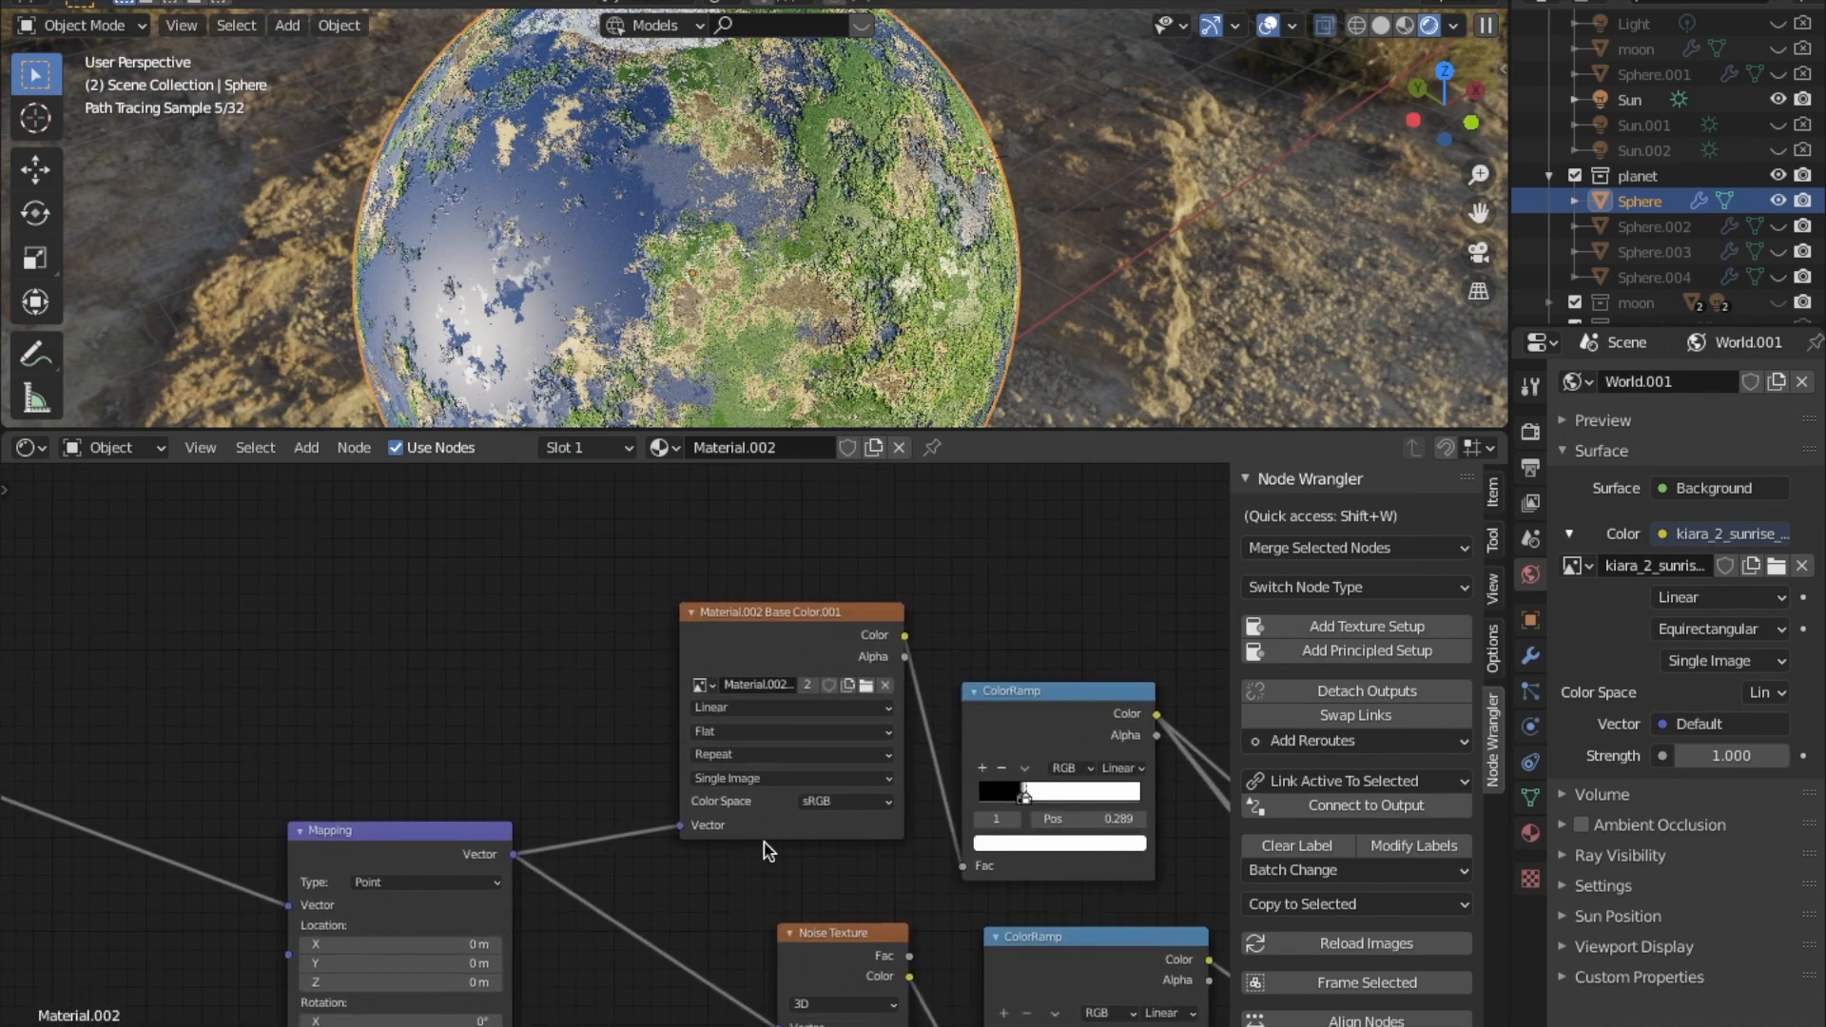
middle_drag(473, 806, 740, 826)
scroll(741, 826, down, 3)
middle_drag(609, 811, 418, 765)
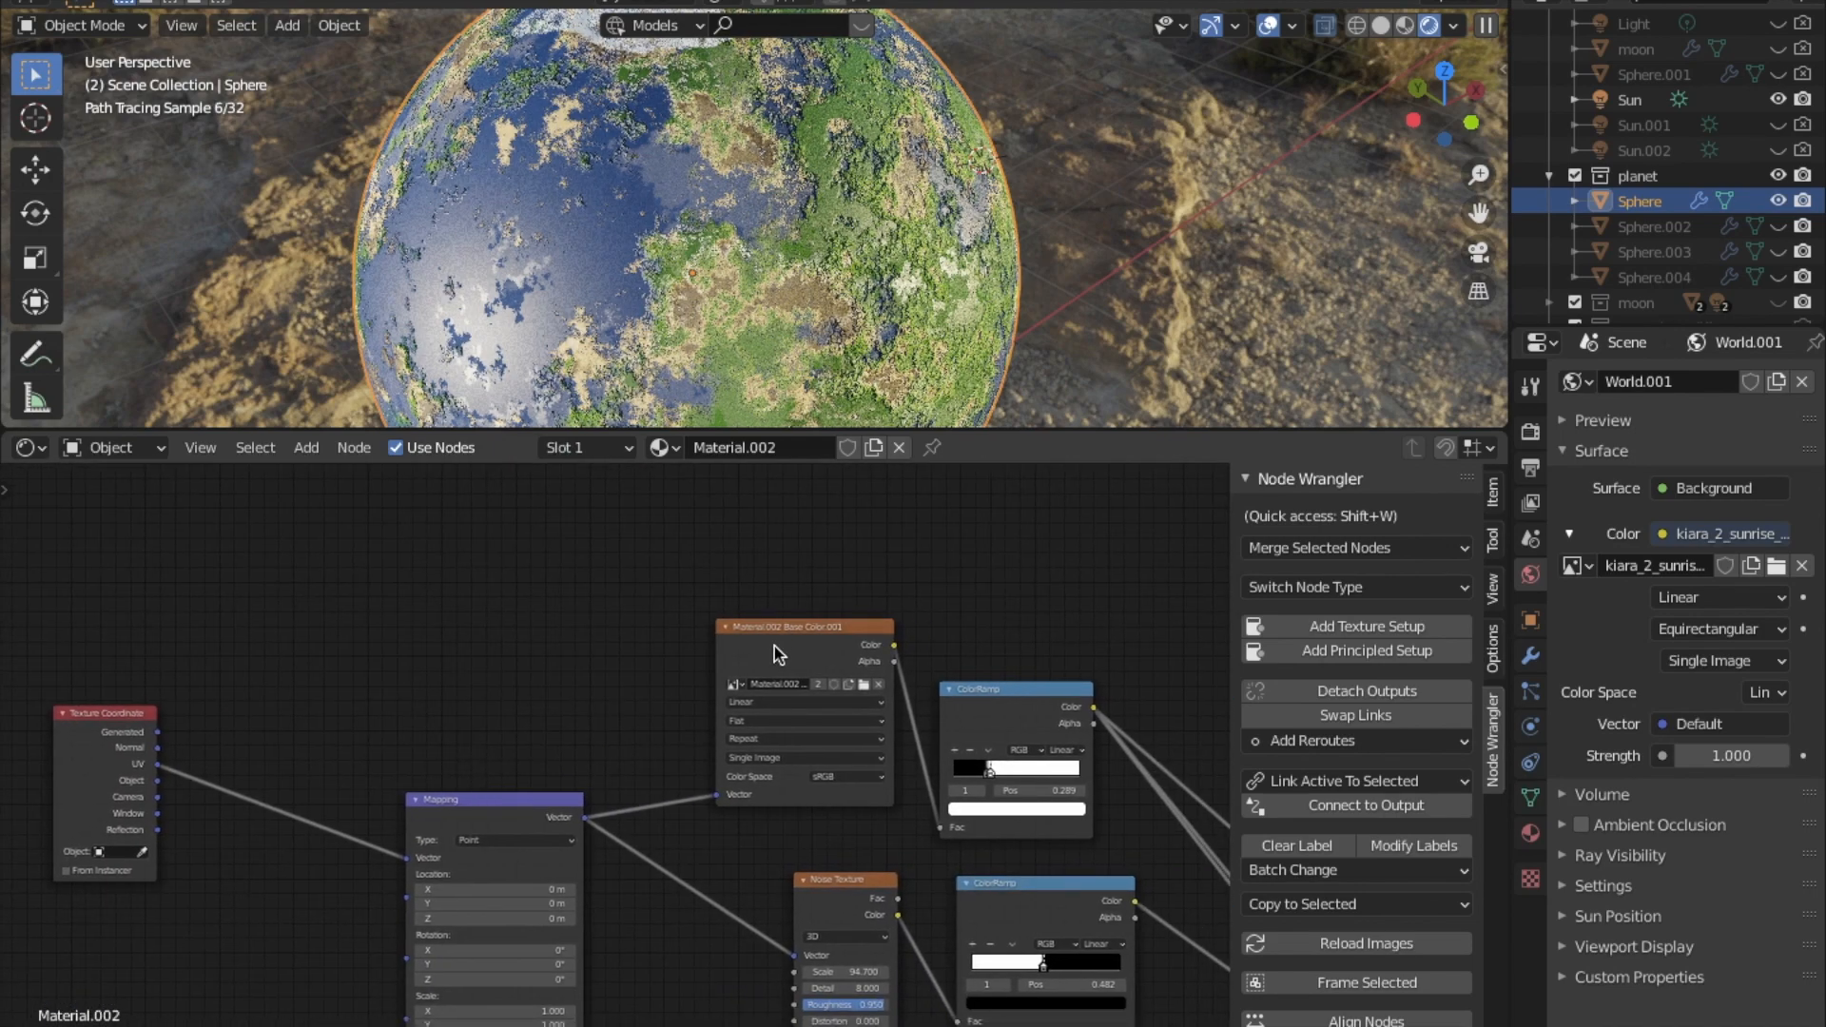
Follow the Material.002 Base Color.001 mask and its Noise Texture through their ColorRamps to the two Mix nodes.
click(774, 646)
middle_drag(778, 645, 406, 567)
click(625, 626)
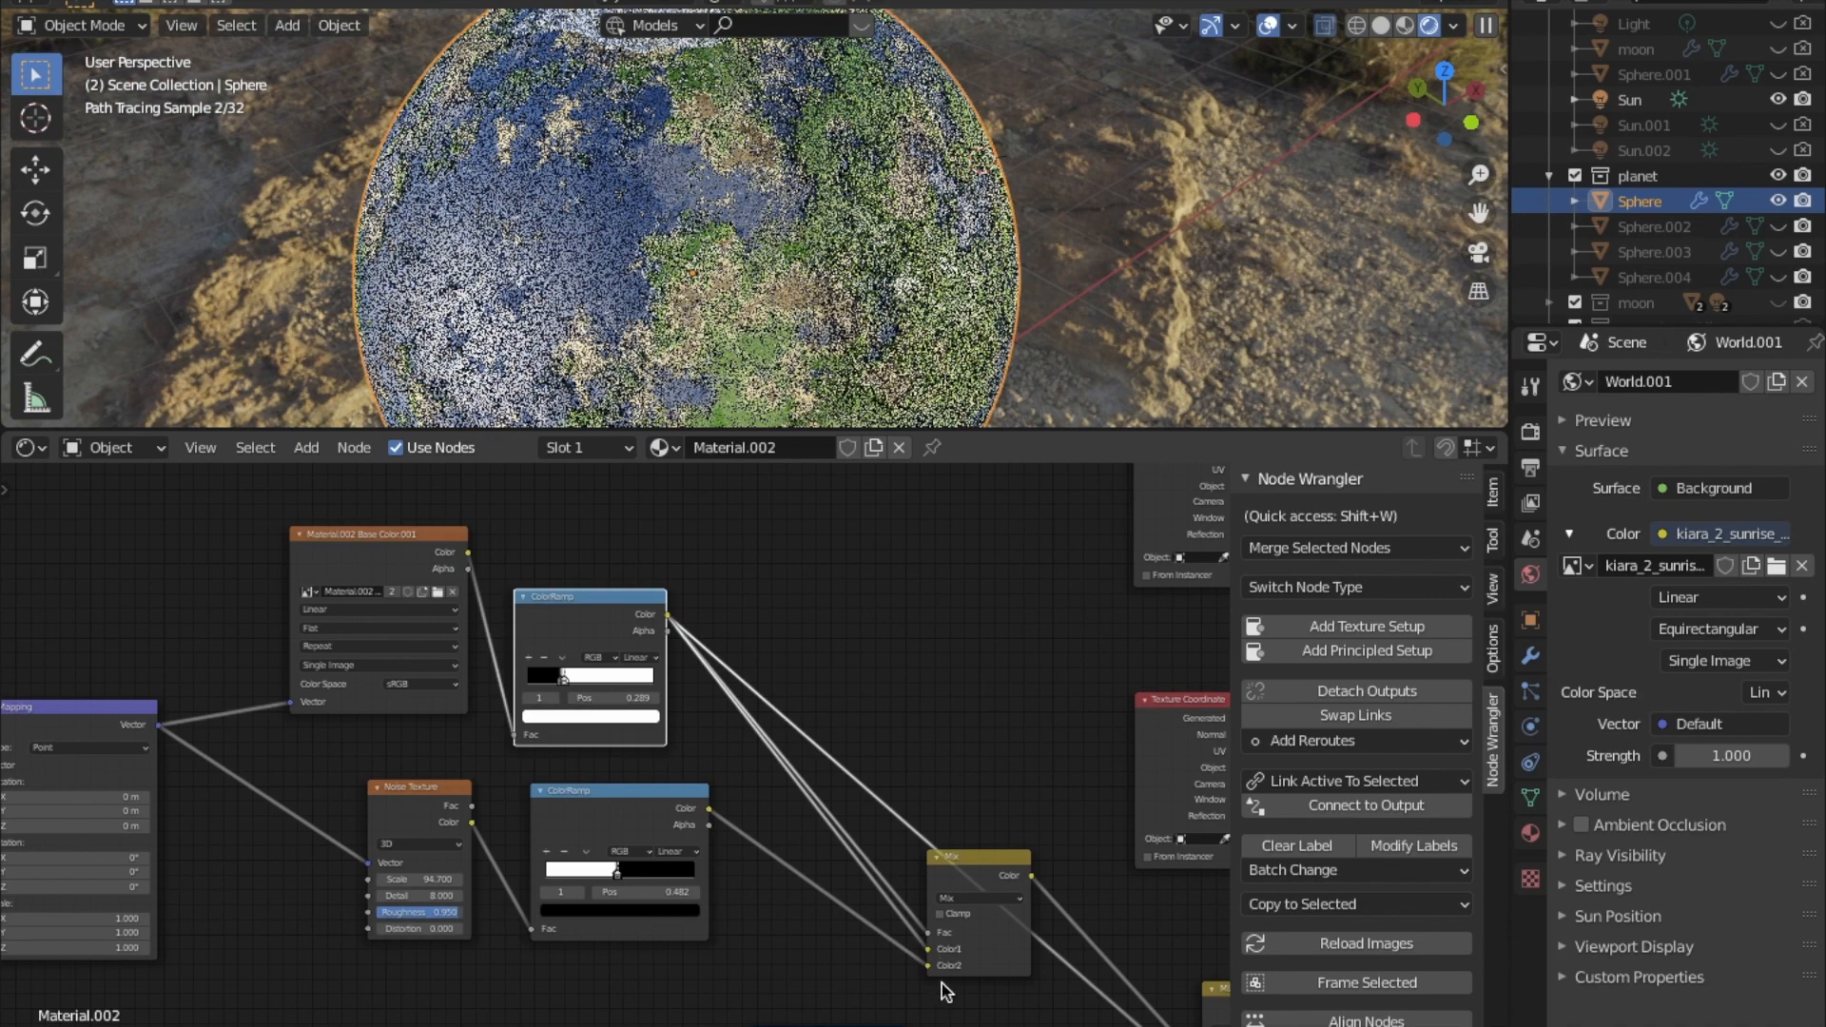
middle_drag(942, 994, 808, 867)
scroll(533, 789, up, 1)
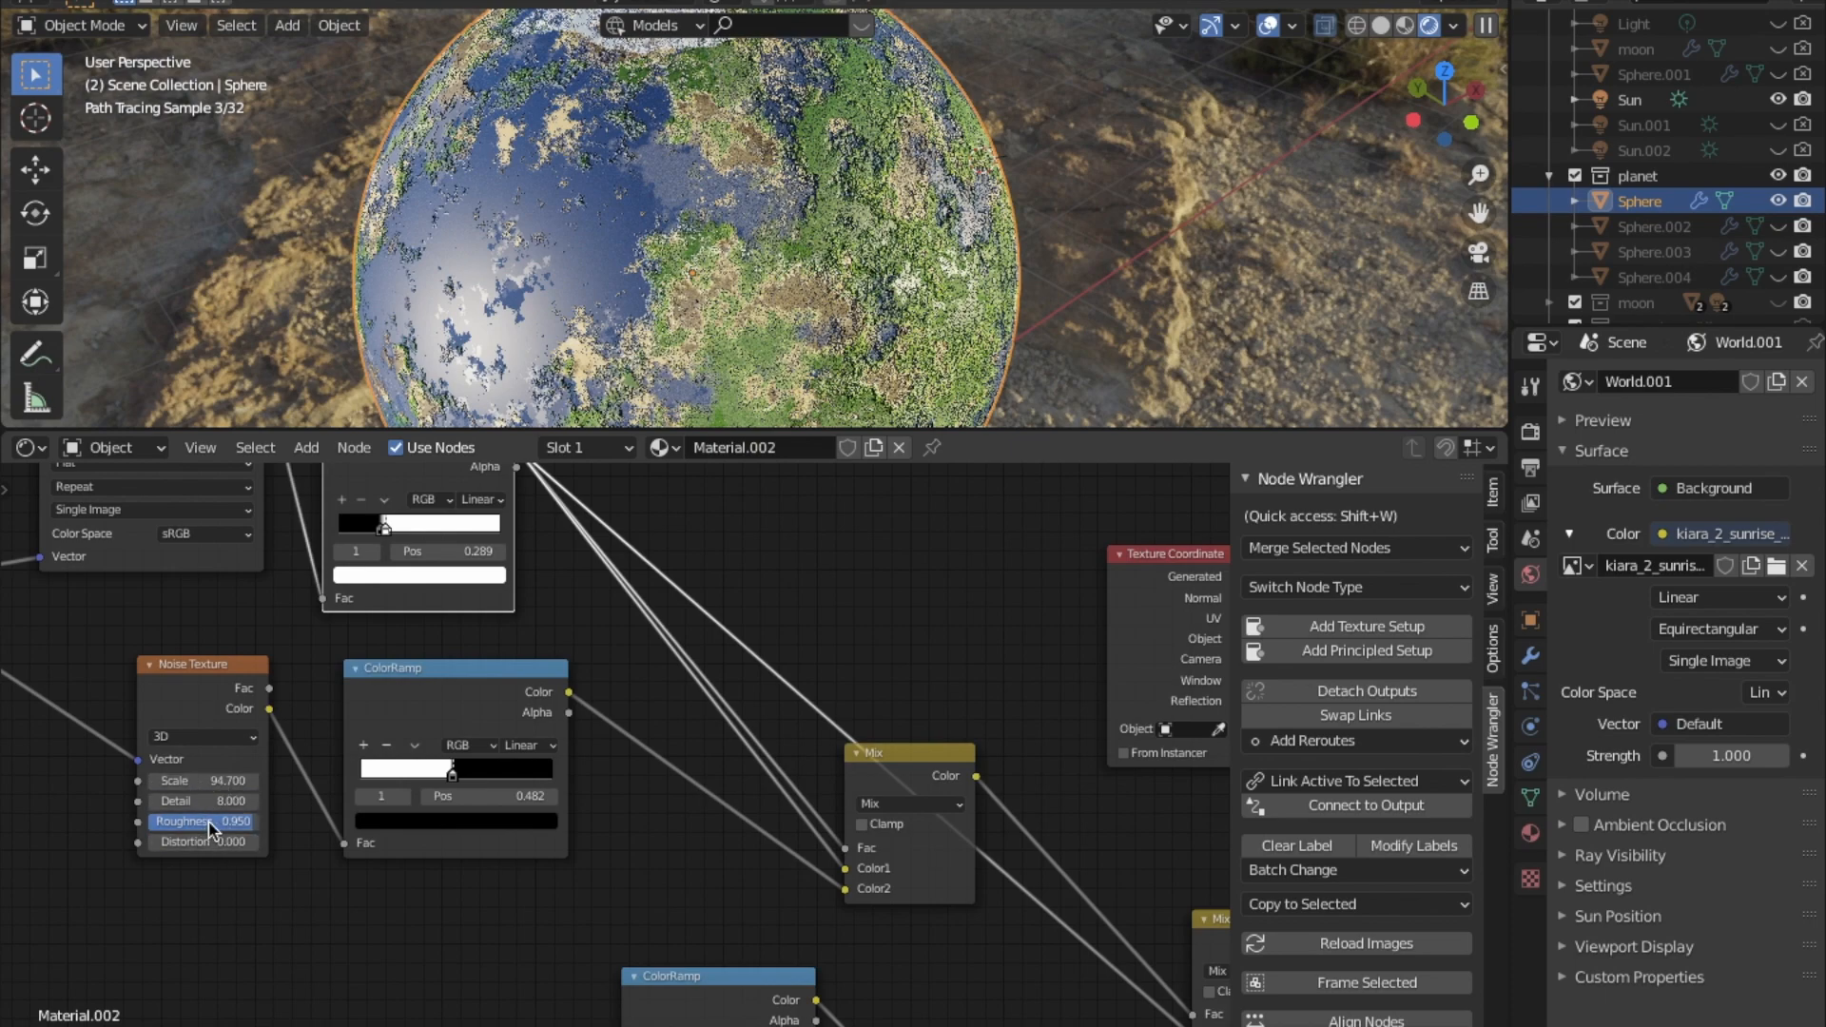
middle_drag(952, 910, 725, 782)
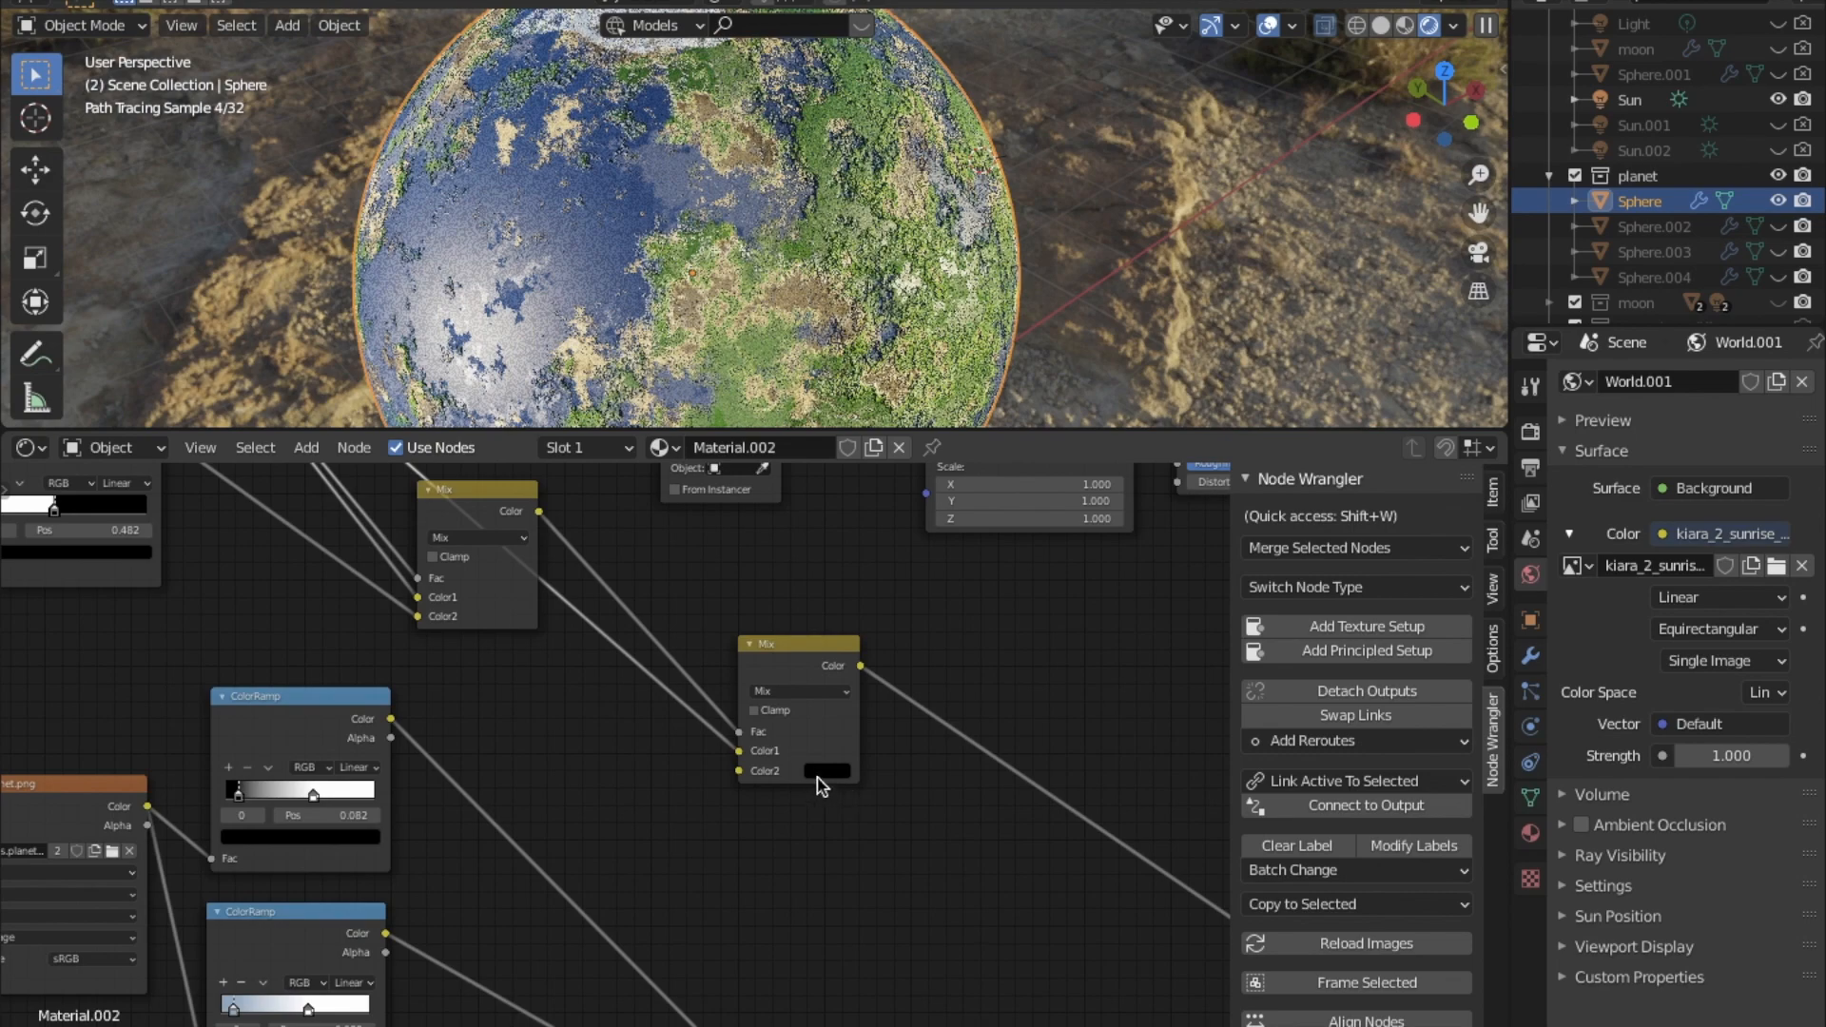
middle_drag(819, 786, 601, 778)
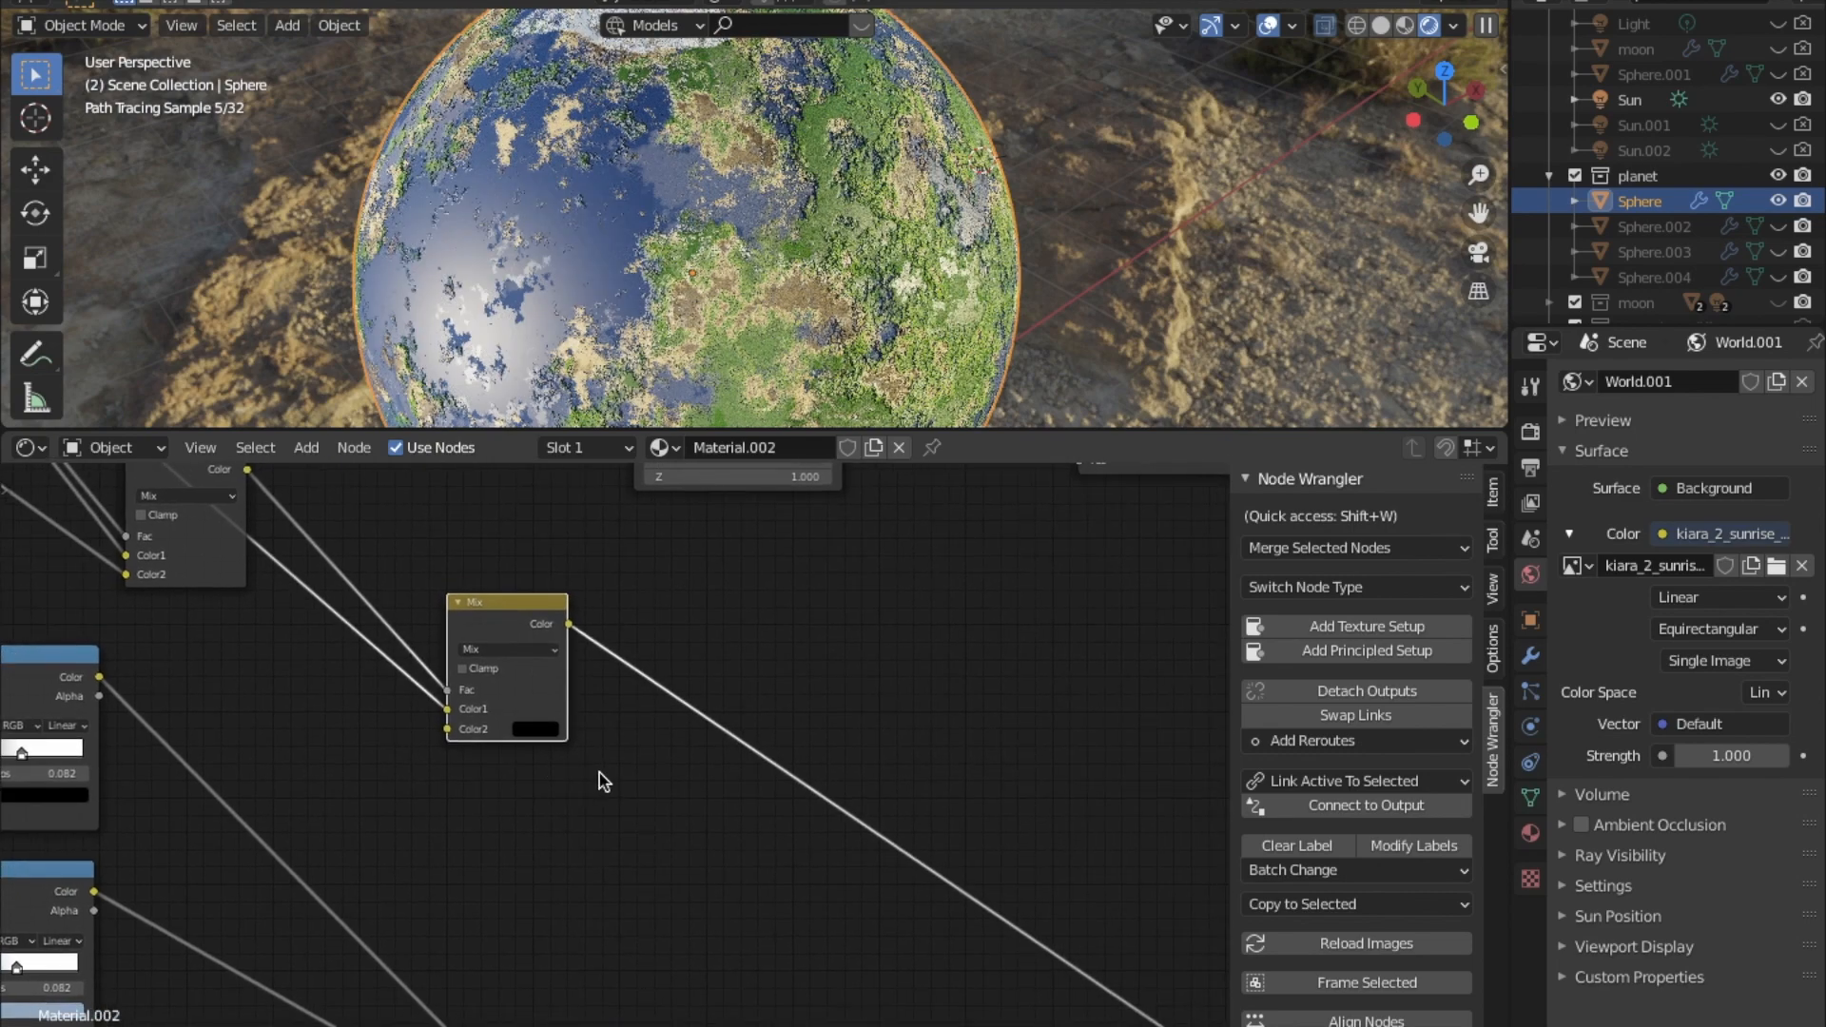
Preview the Mix node with the black second color on the planet and inspect the polar mask and its feeding nodes.
middle_drag(596, 715, 805, 846)
middle_drag(707, 739, 780, 781)
ctrl+shift+click(780, 781)
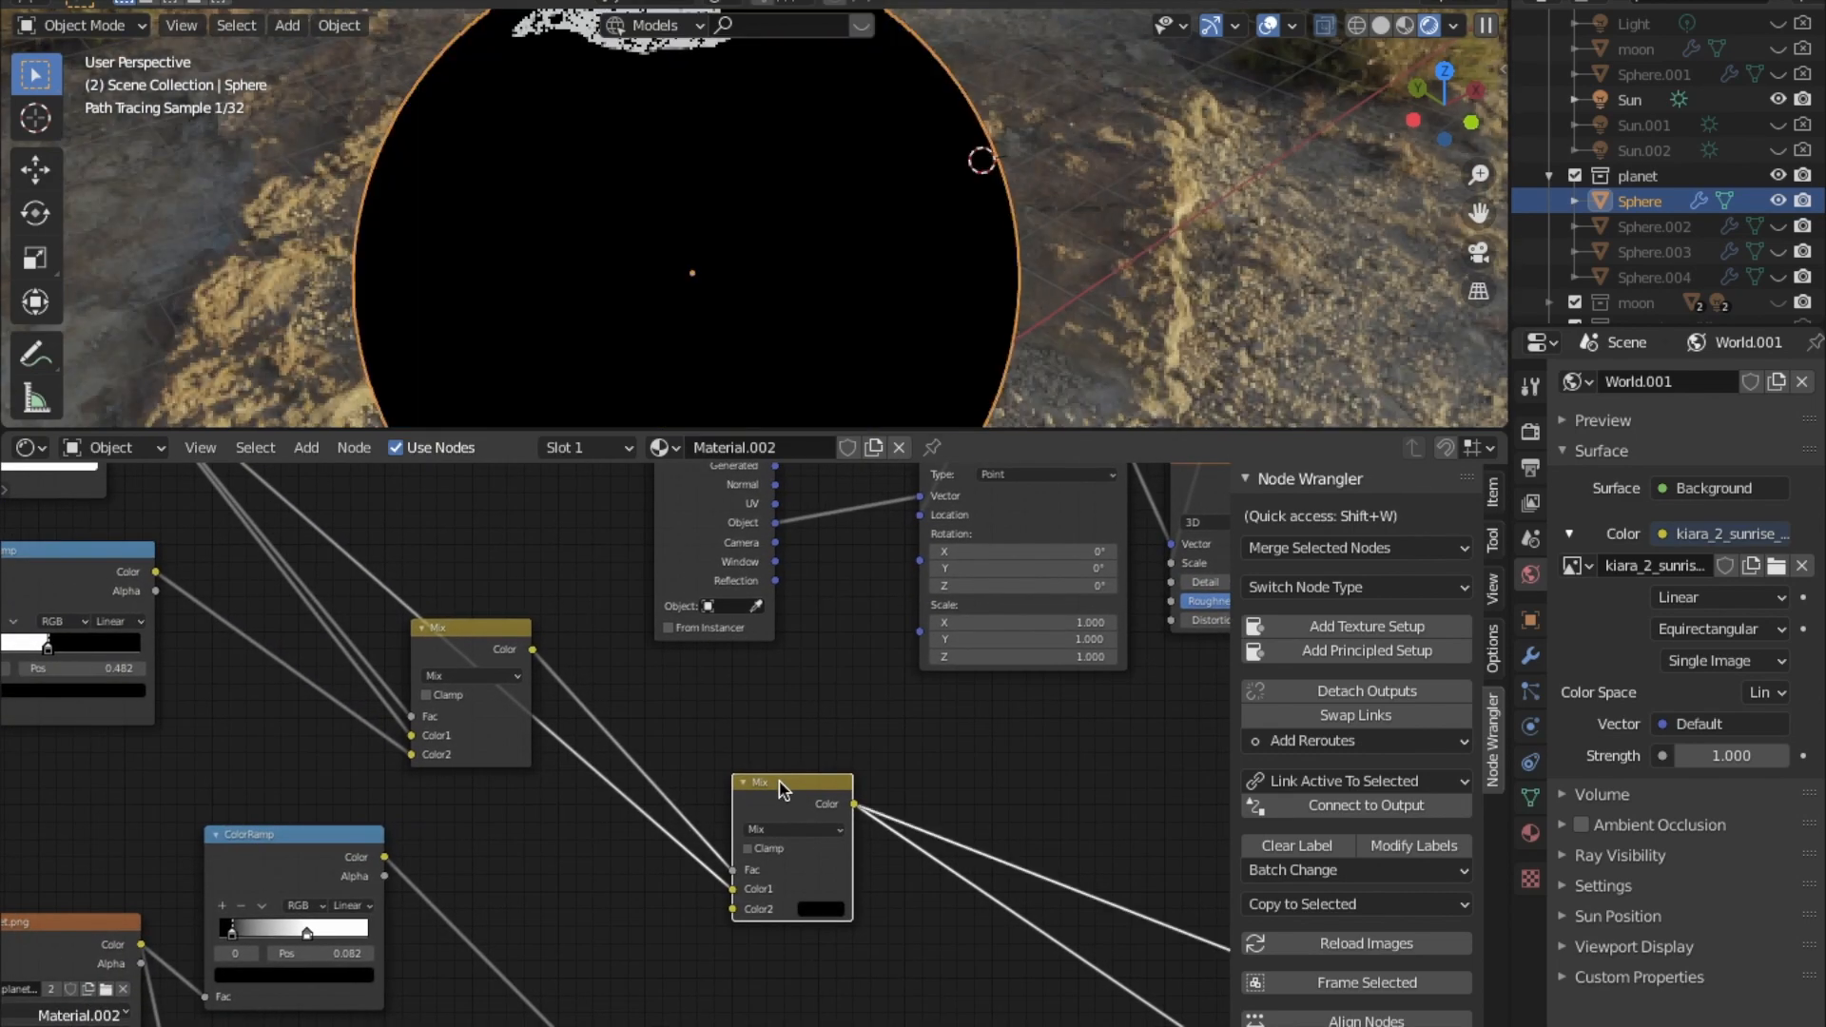
scroll(1006, 852, down, 10)
middle_drag(895, 885, 599, 750)
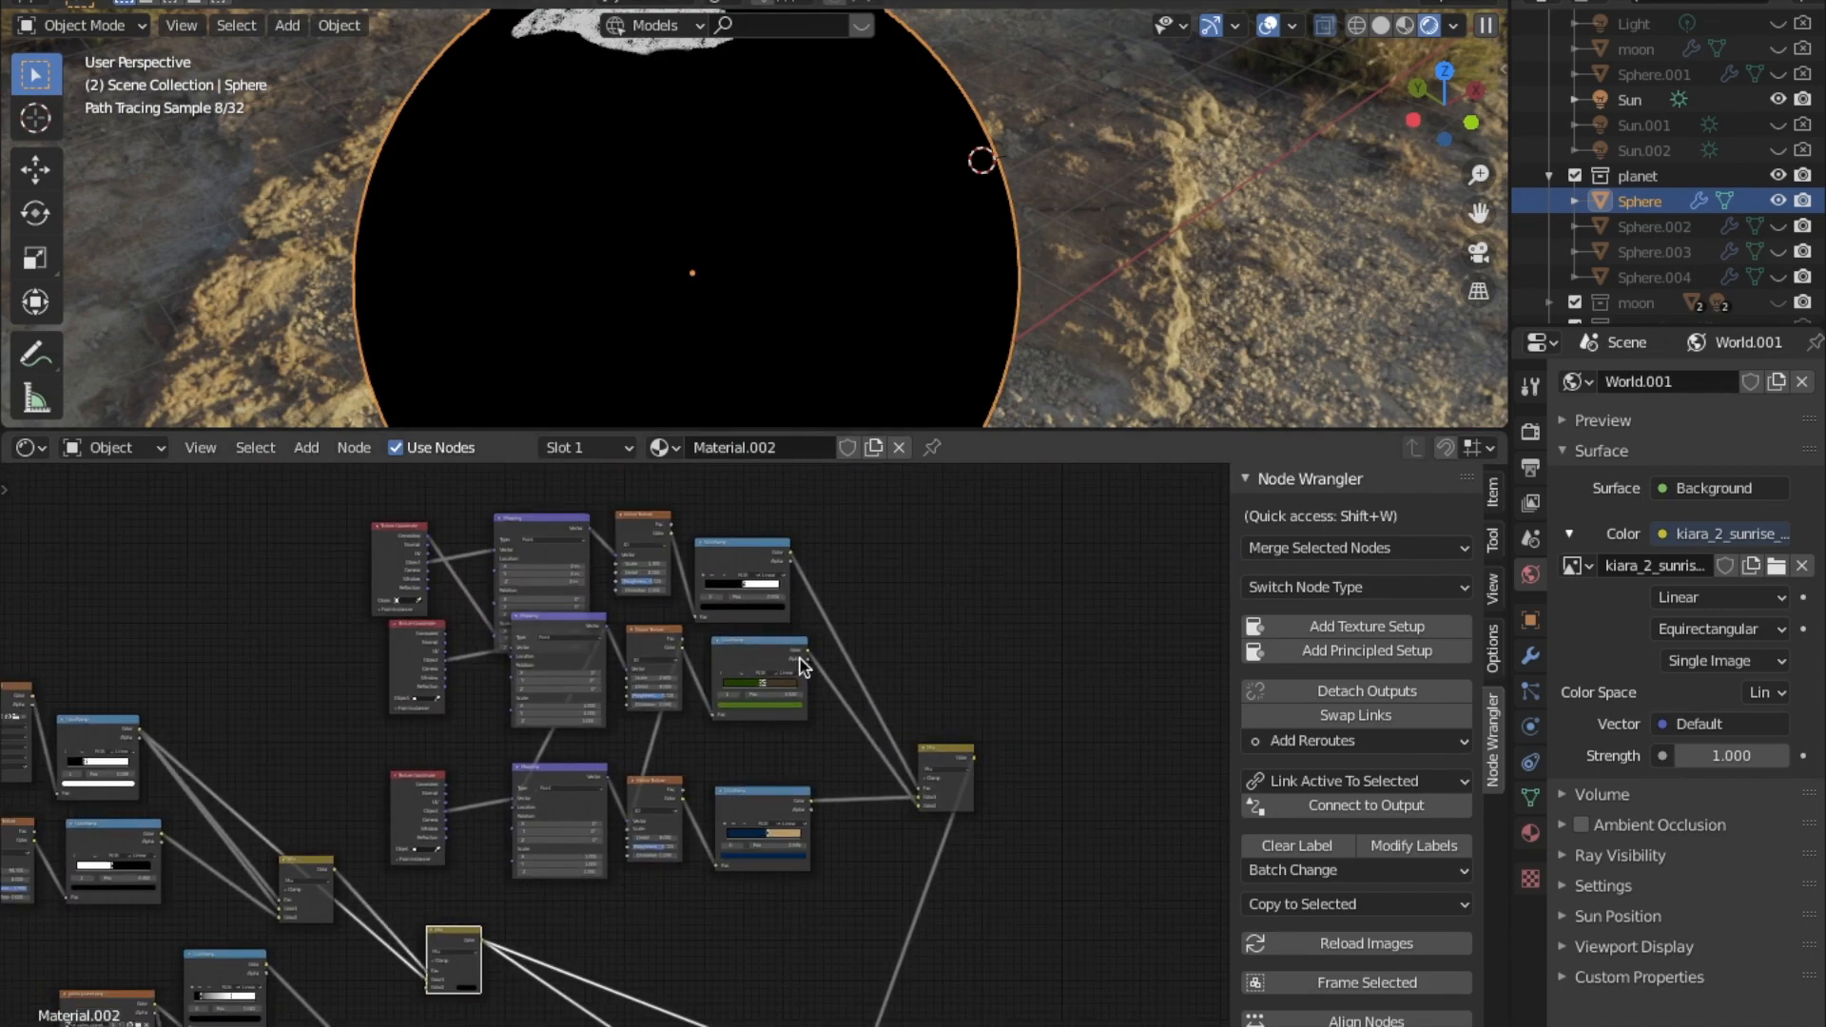
middle_drag(705, 635, 991, 696)
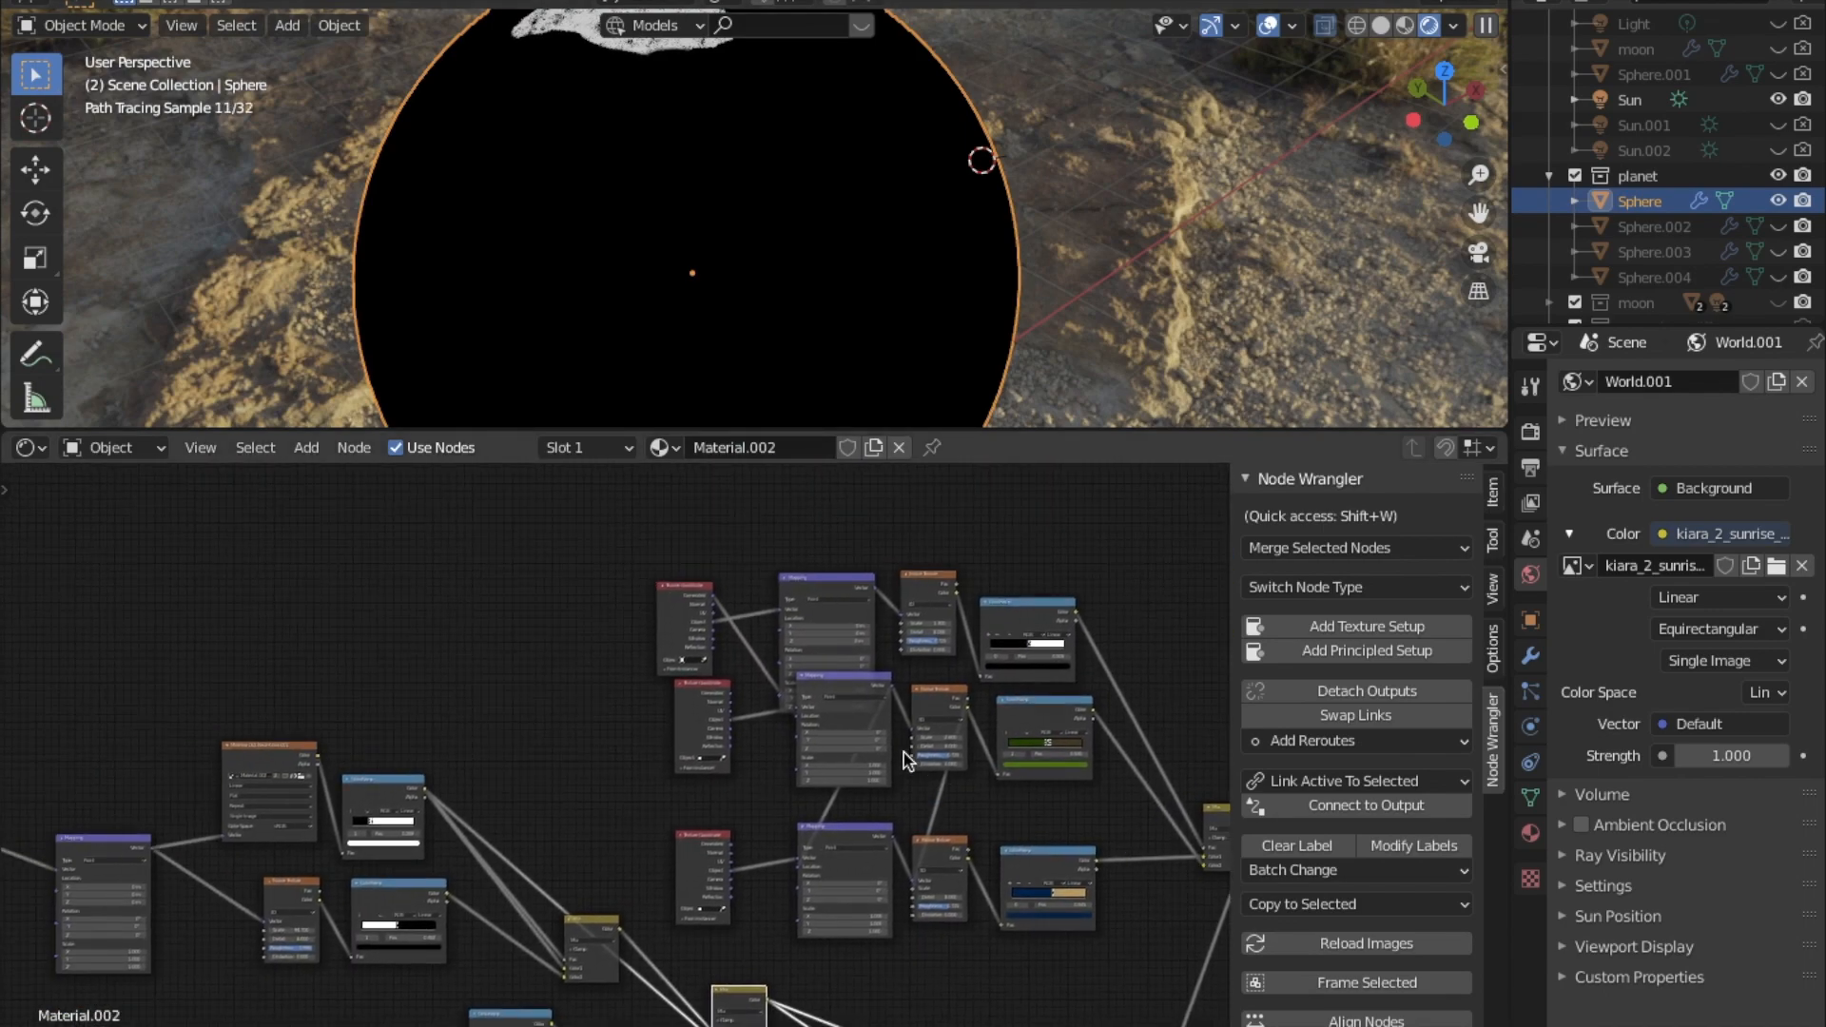
middle_drag(591, 939, 664, 790)
scroll(615, 770, up, 3)
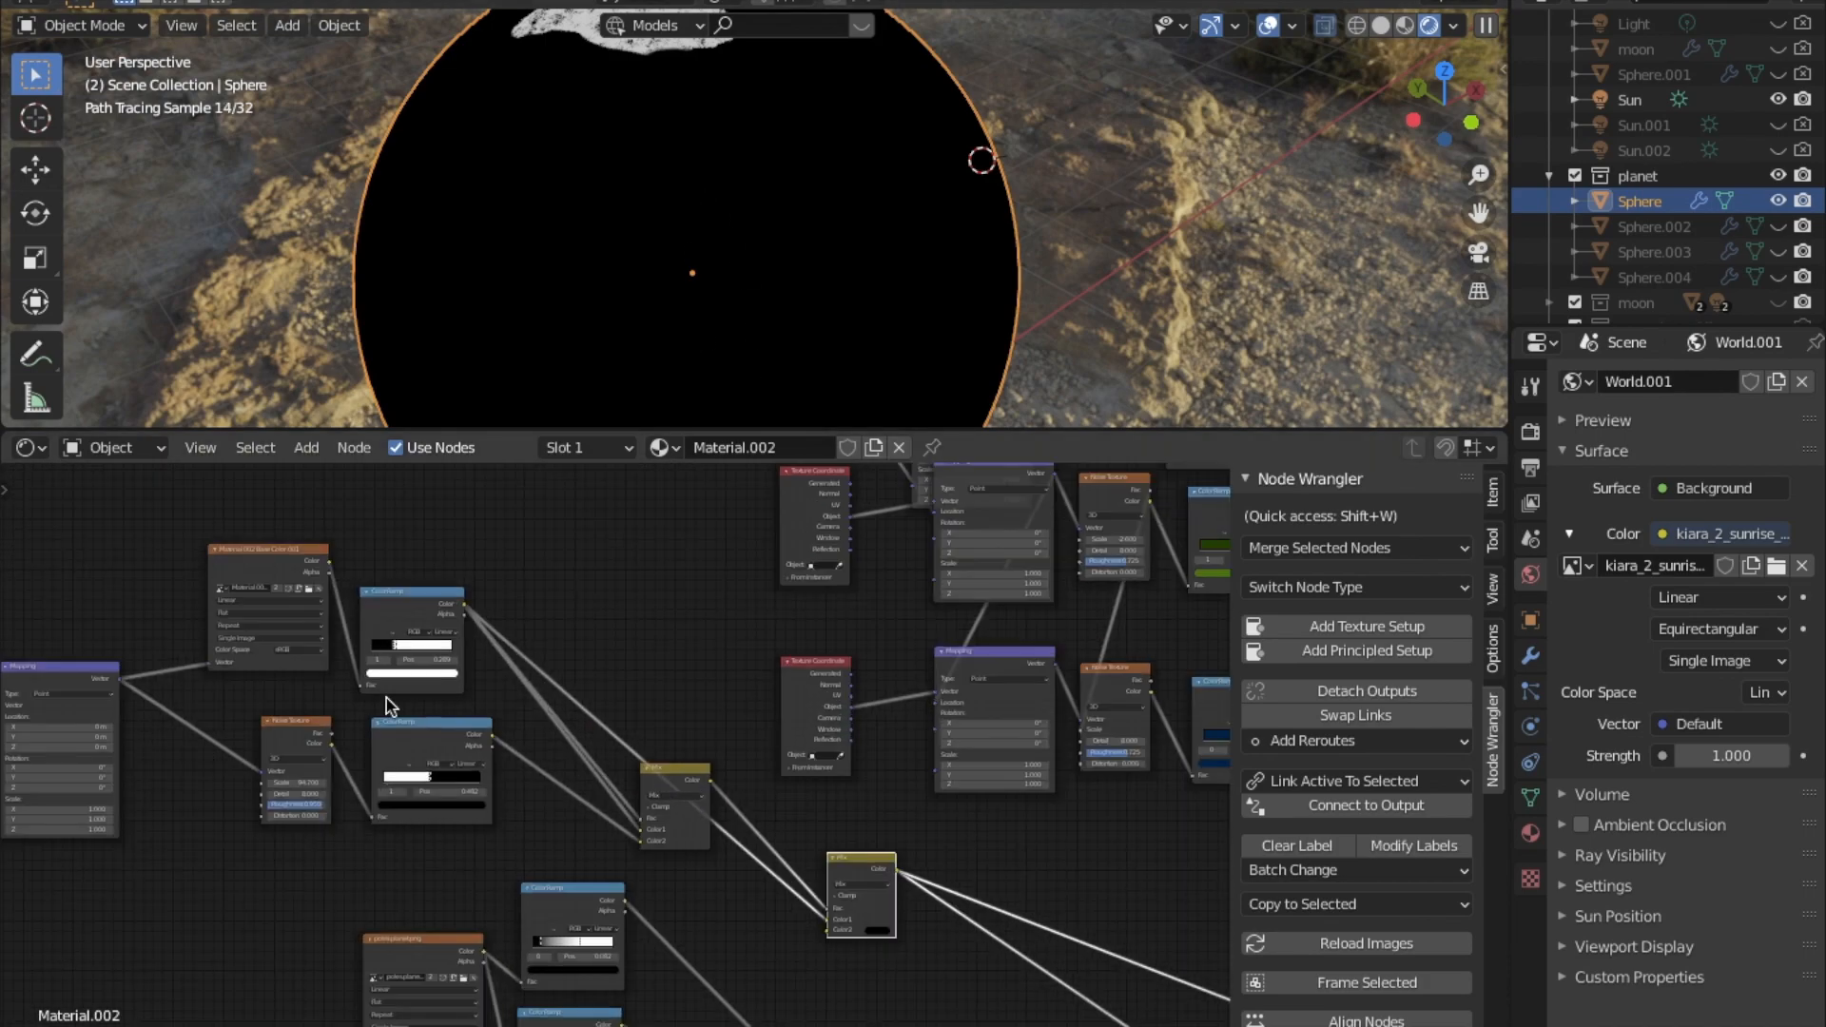
middle_drag(565, 178, 609, 228)
Examine the poles.planet.png group's two ColorRamps and its Noise Texture branch that feed the polar Mix node.
scroll(593, 252, down, 2)
middle_drag(998, 1008, 723, 742)
scroll(675, 688, down, 2)
scroll(672, 690, up, 1)
middle_drag(128, 528, 596, 668)
scroll(623, 671, up, 2)
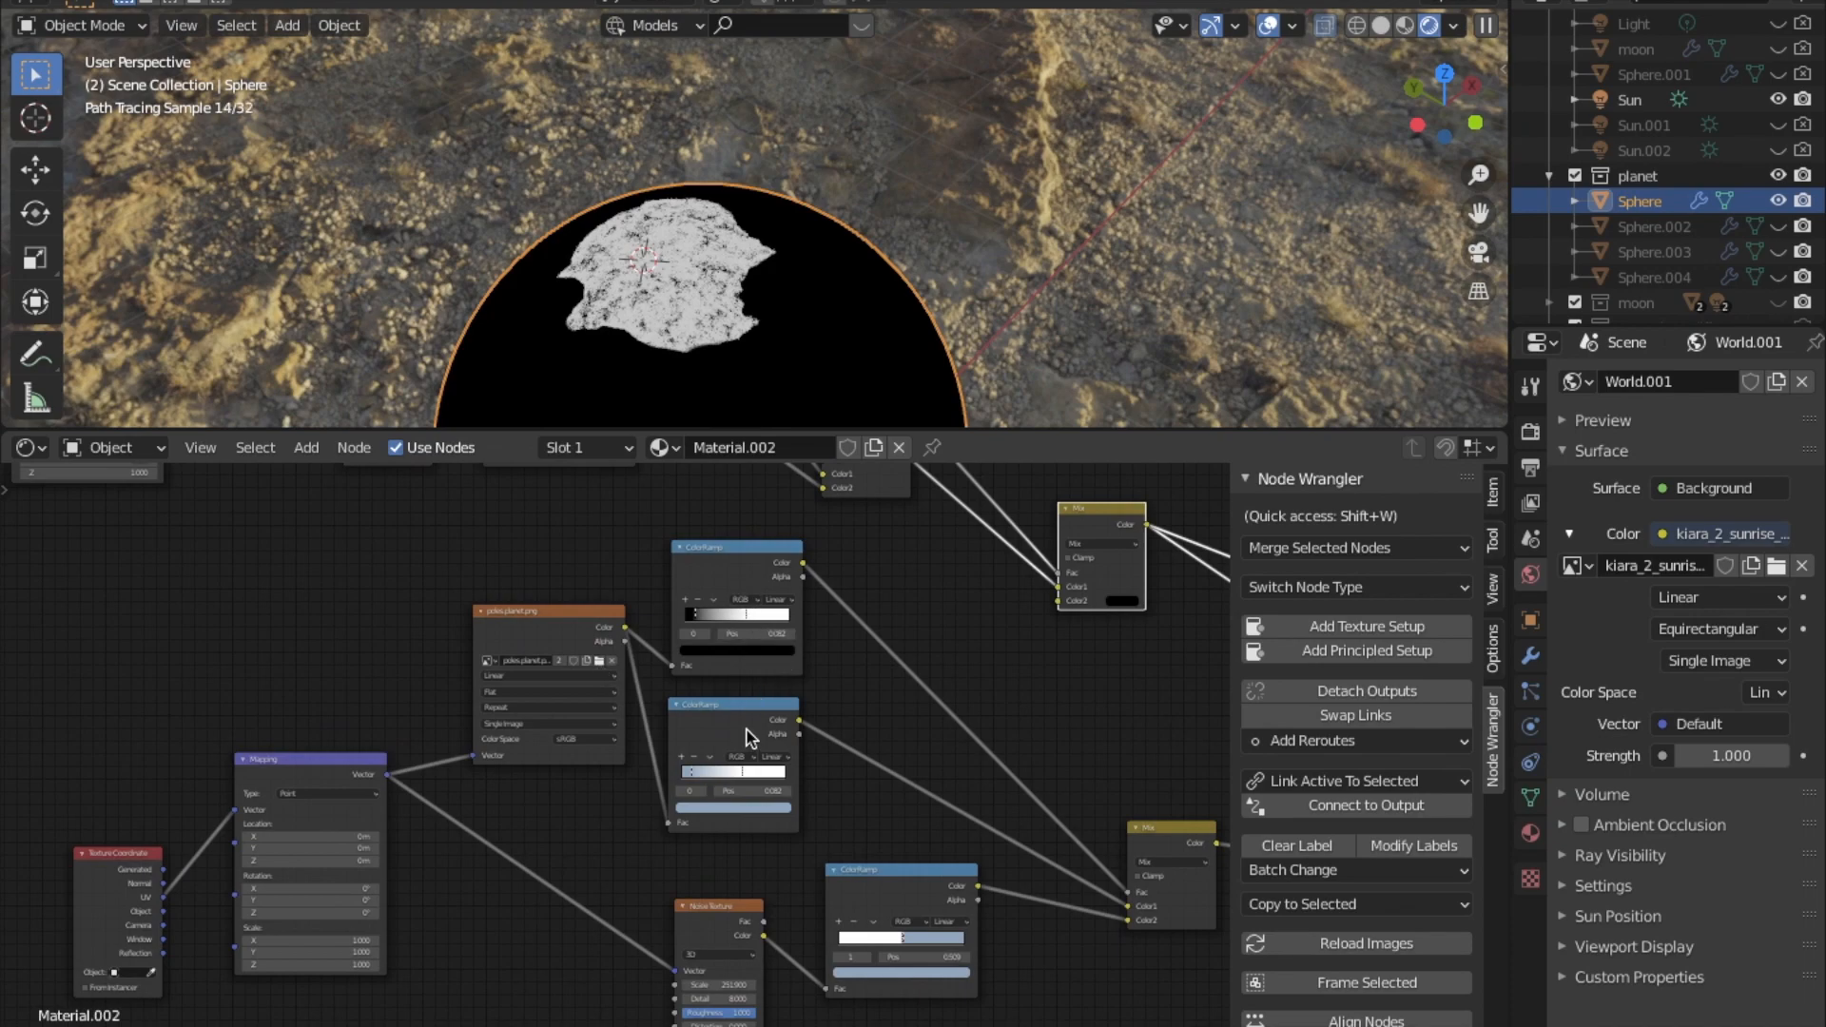
middle_drag(772, 732, 639, 719)
click(758, 916)
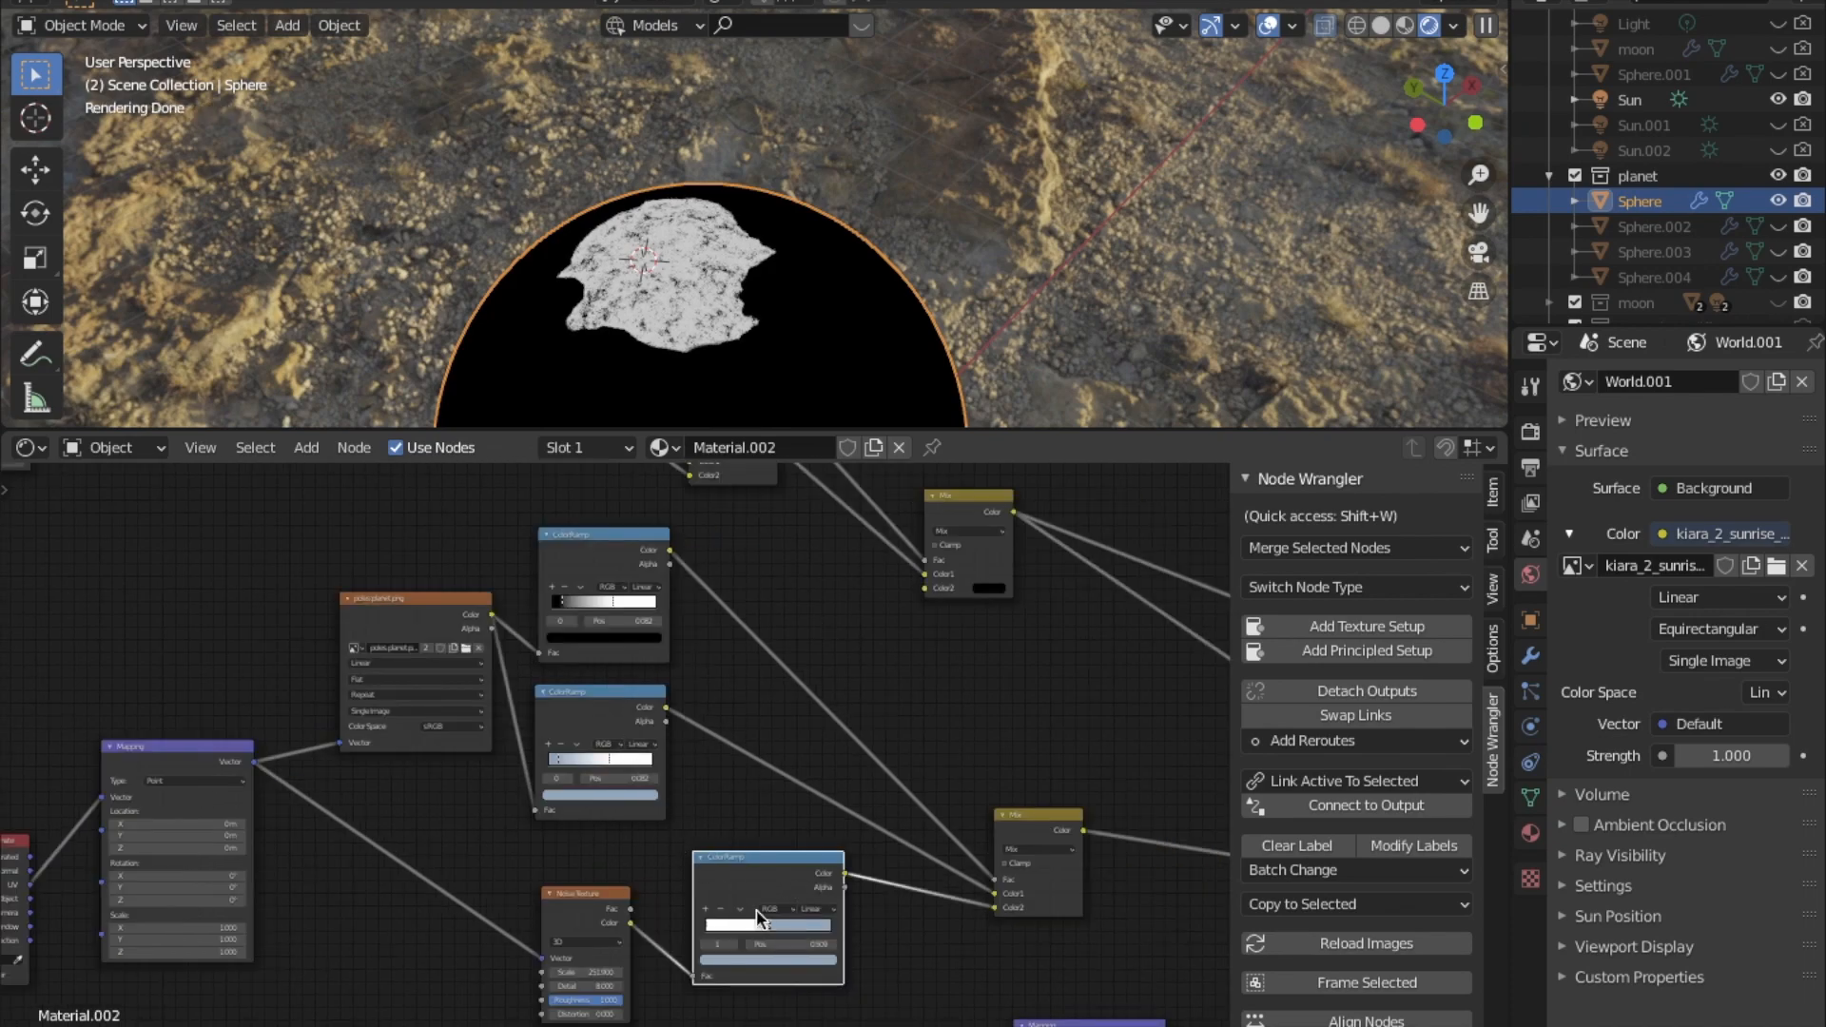
Preview the polar ice Mix node on the planet and inspect the painted ice pattern around the pole.
click(1025, 835)
ctrl+shift+click(1035, 832)
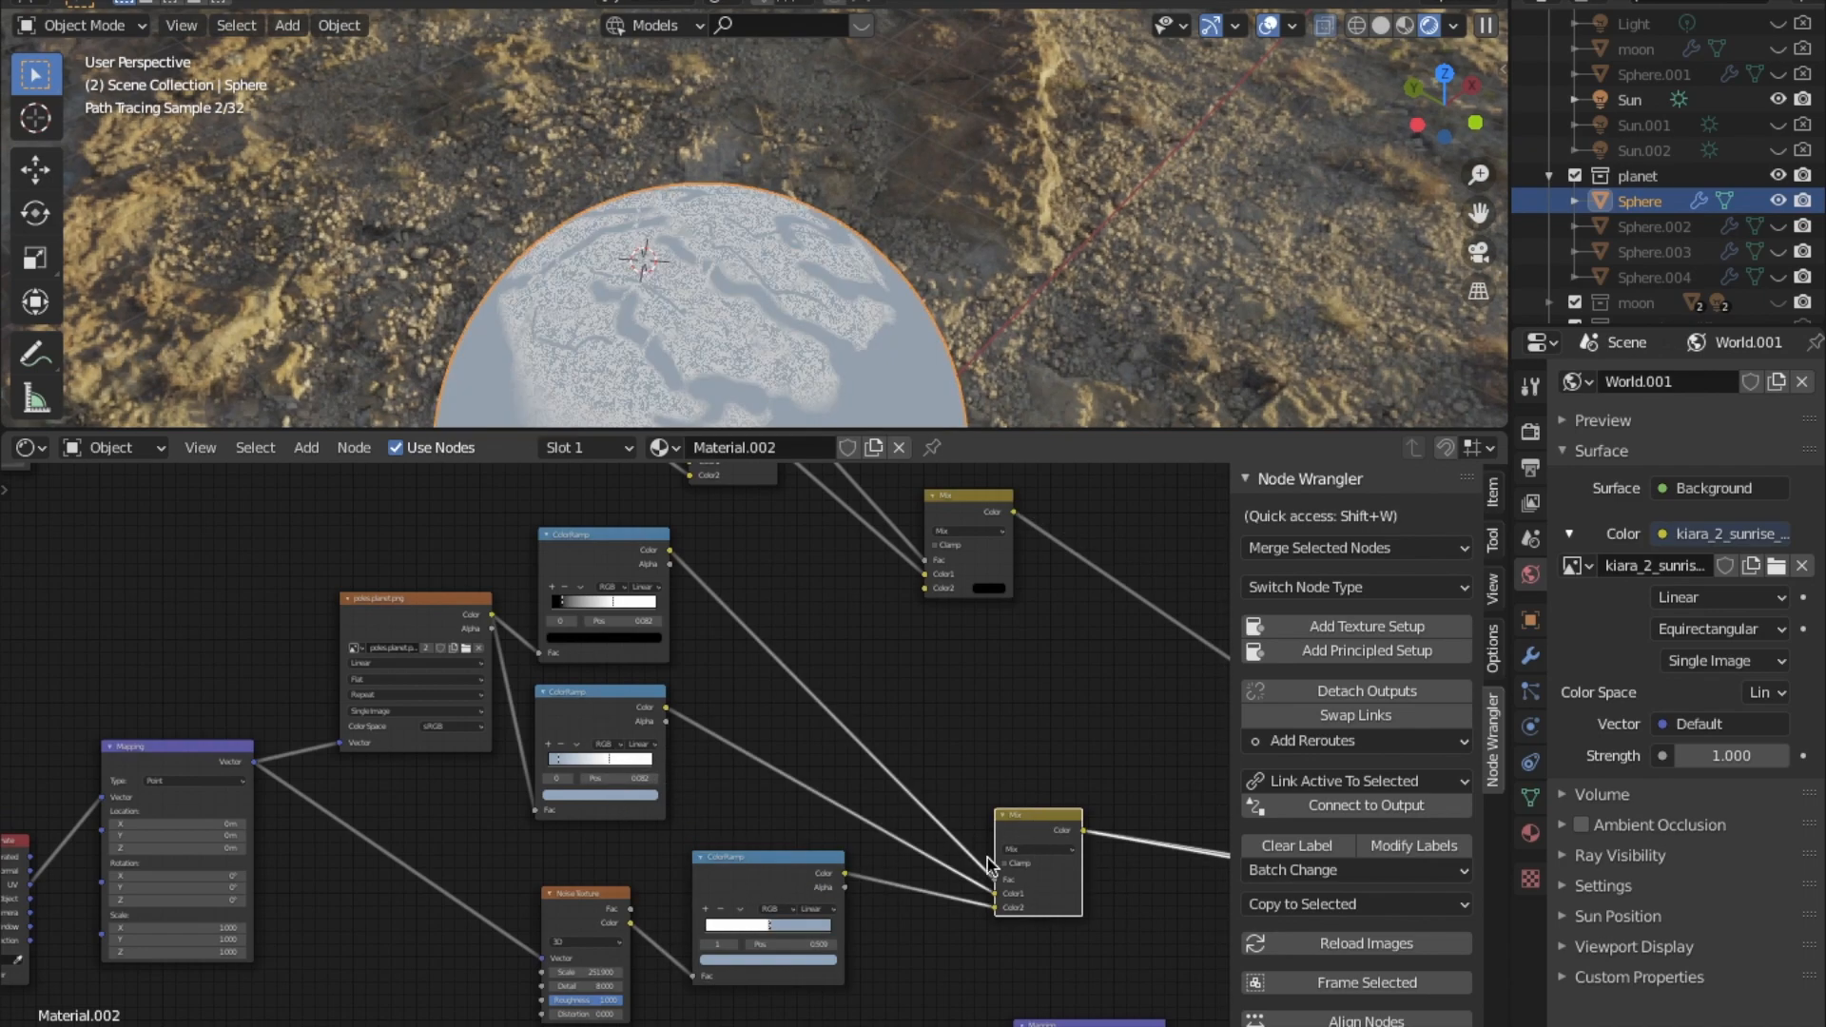
middle_drag(640, 350, 743, 189)
scroll(743, 189, up, 2)
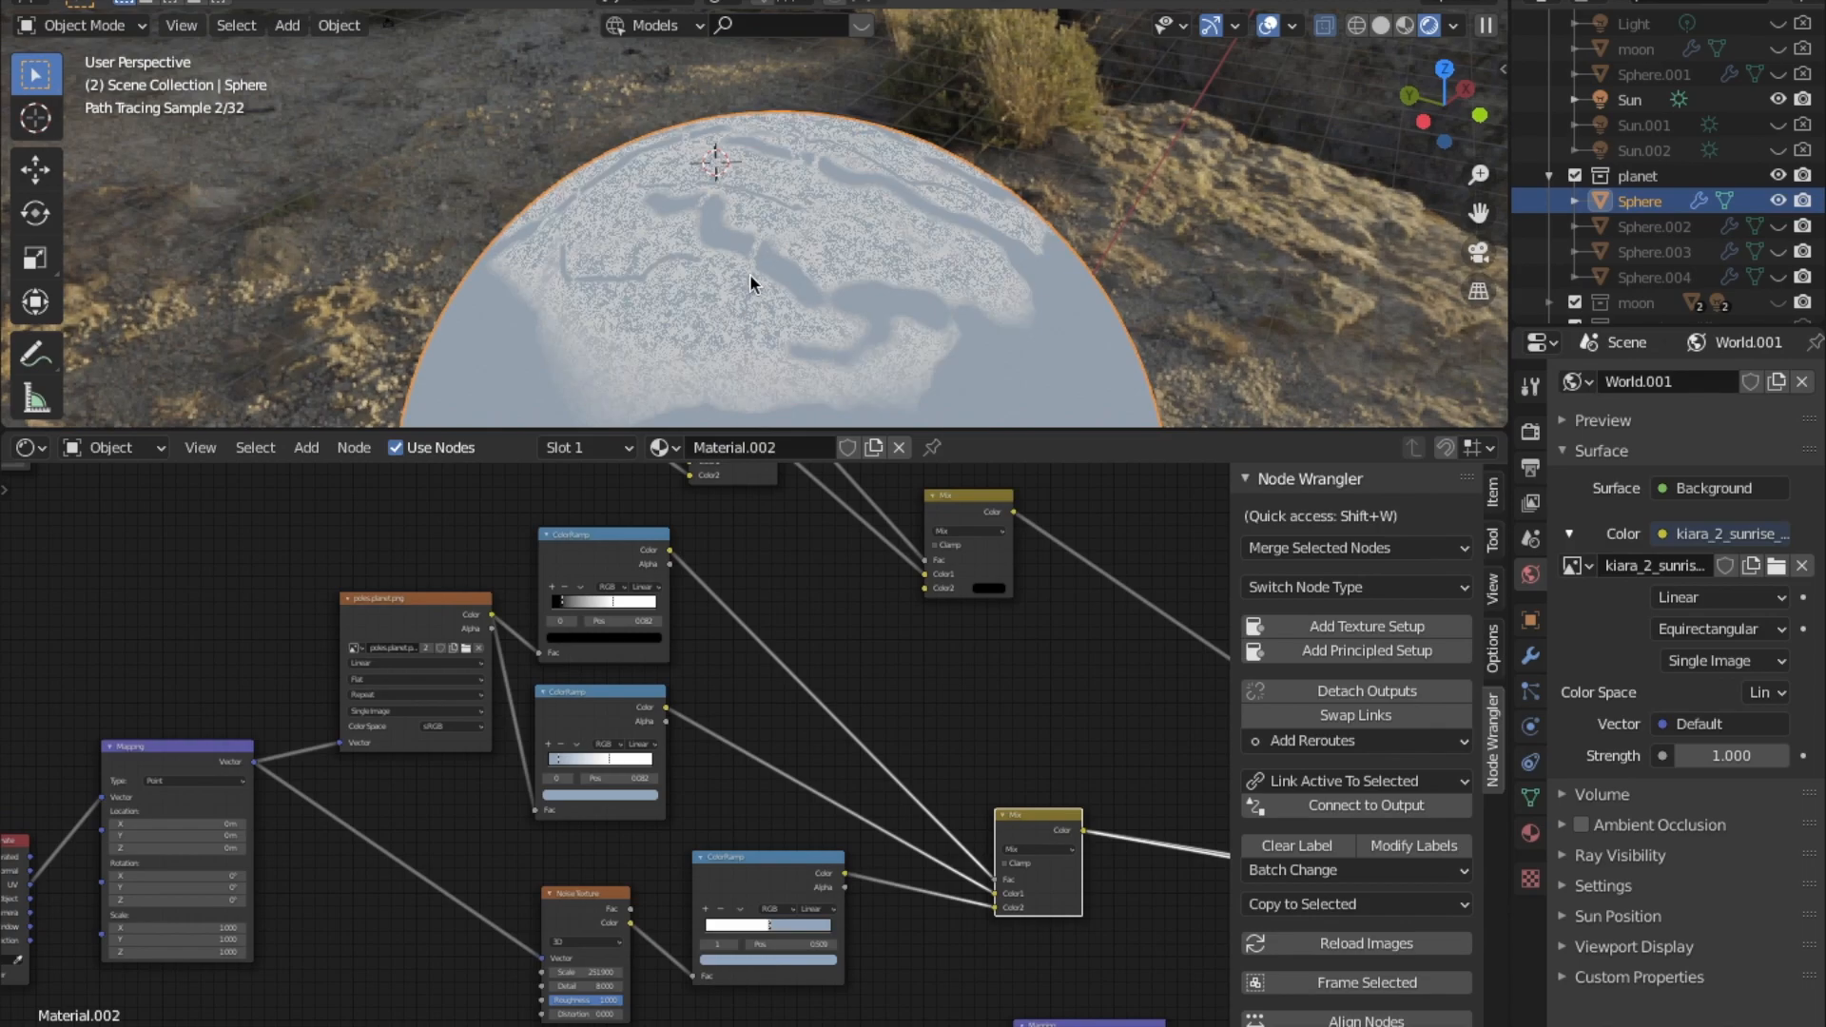
middle_drag(921, 350, 684, 171)
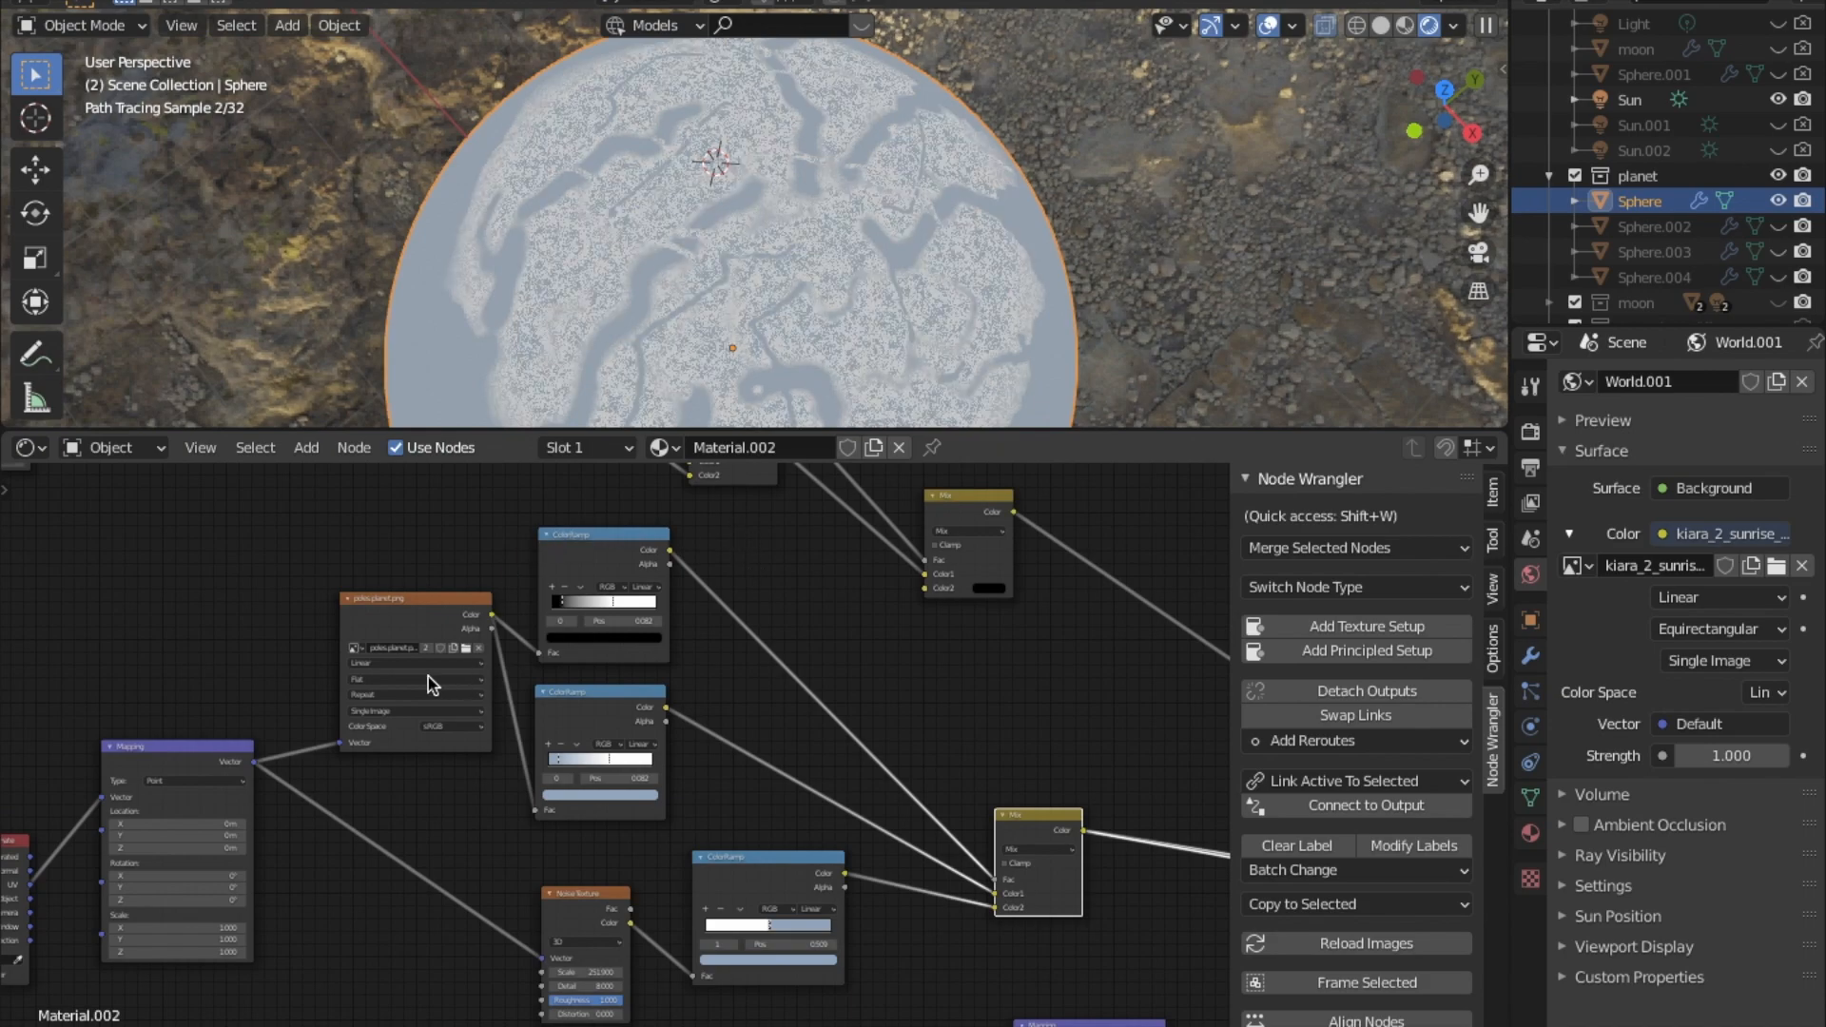
Look at the poles.planet.png node, then switch to Texture Paint and view both pole masks on the sphere from above.
middle_drag(390, 633, 731, 838)
scroll(658, 716, up, 2)
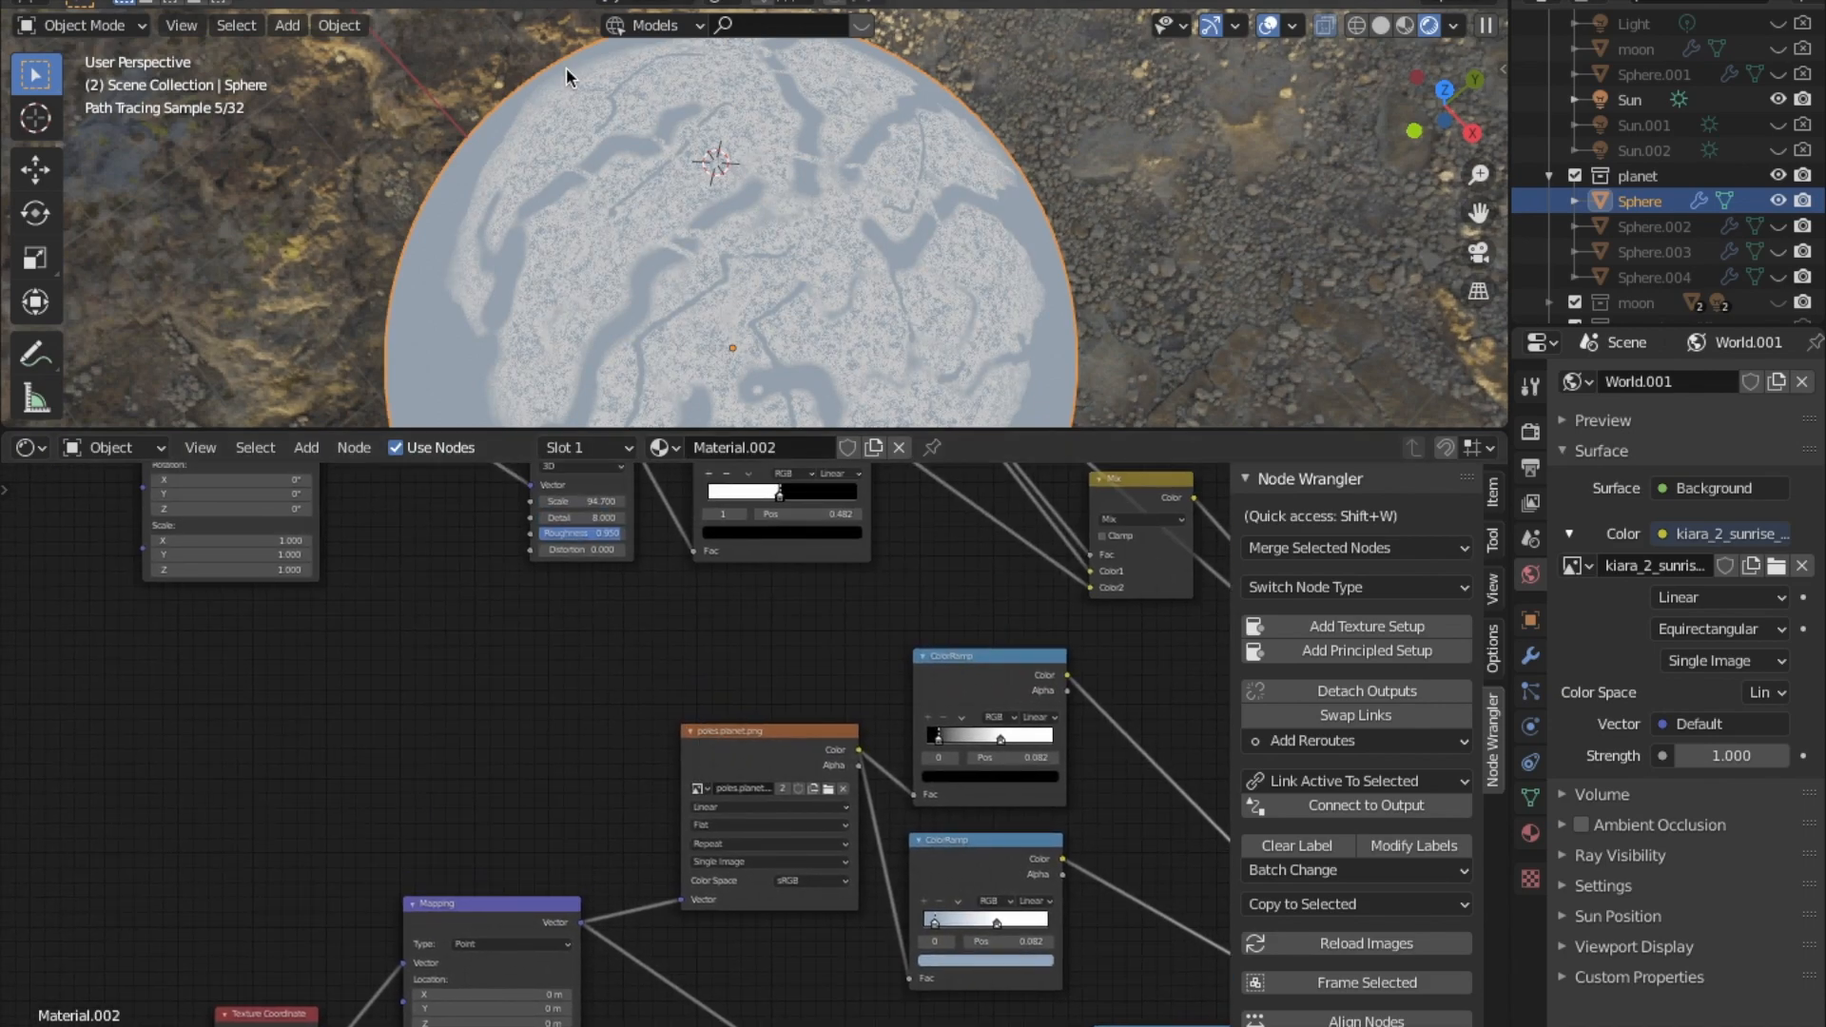
click(865, 3)
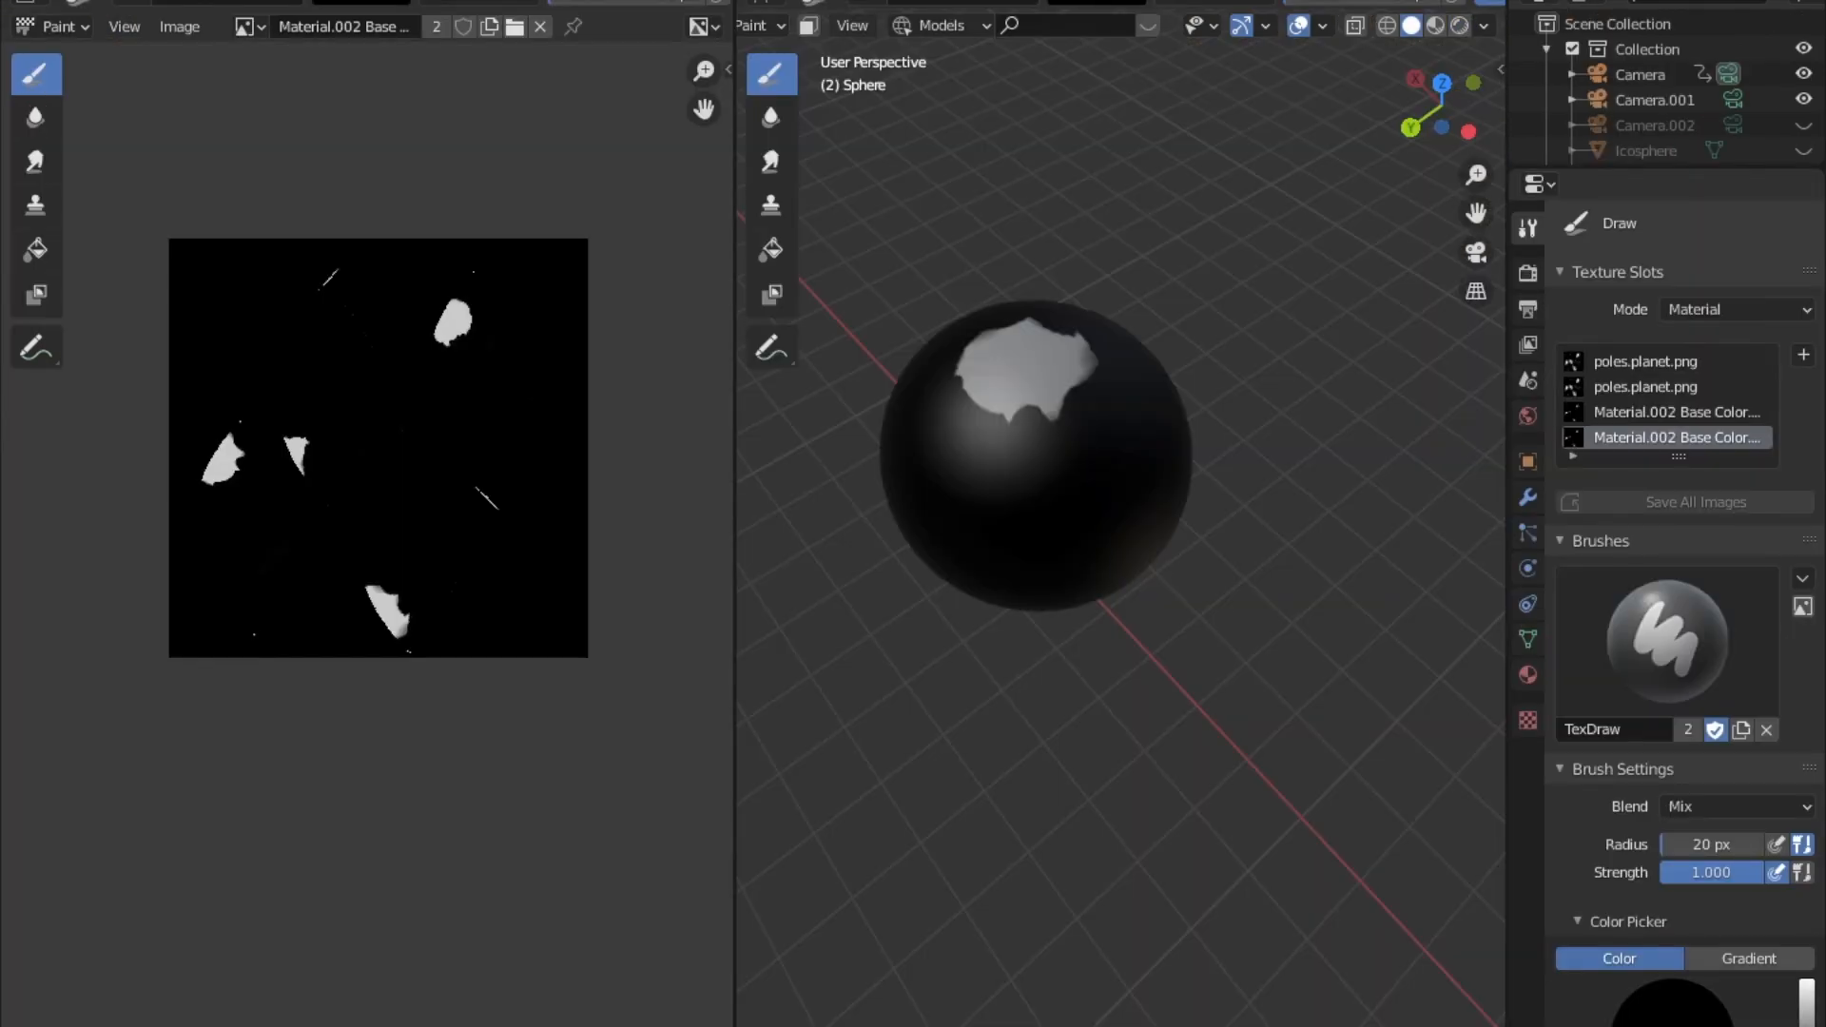
click(1619, 362)
click(1620, 438)
mouse_move(1003, 397)
middle_down()
mouse_move(1018, 529)
mouse_move(999, 402)
middle_up()
click(1616, 387)
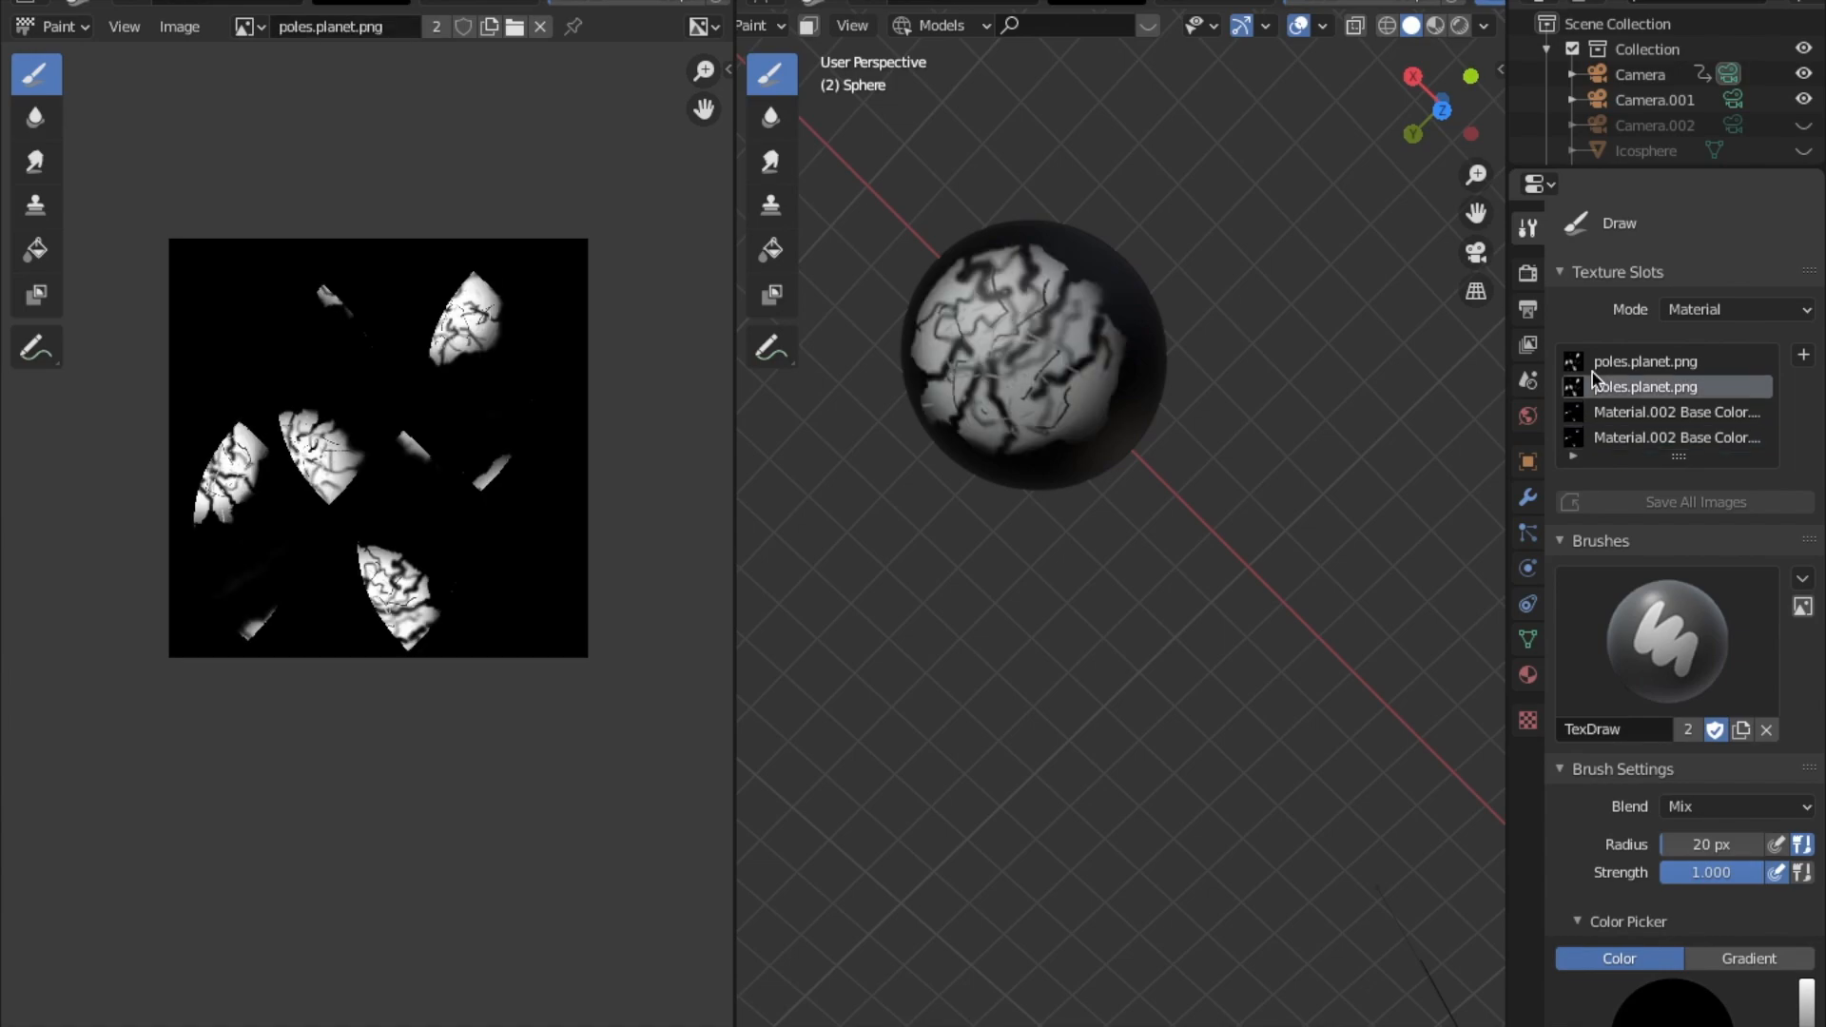
Inspect the painted pole mask up close, select the lowest Material.002 Base Color texture slot, and return to the material's polar image nodes.
scroll(1015, 357, up, 2)
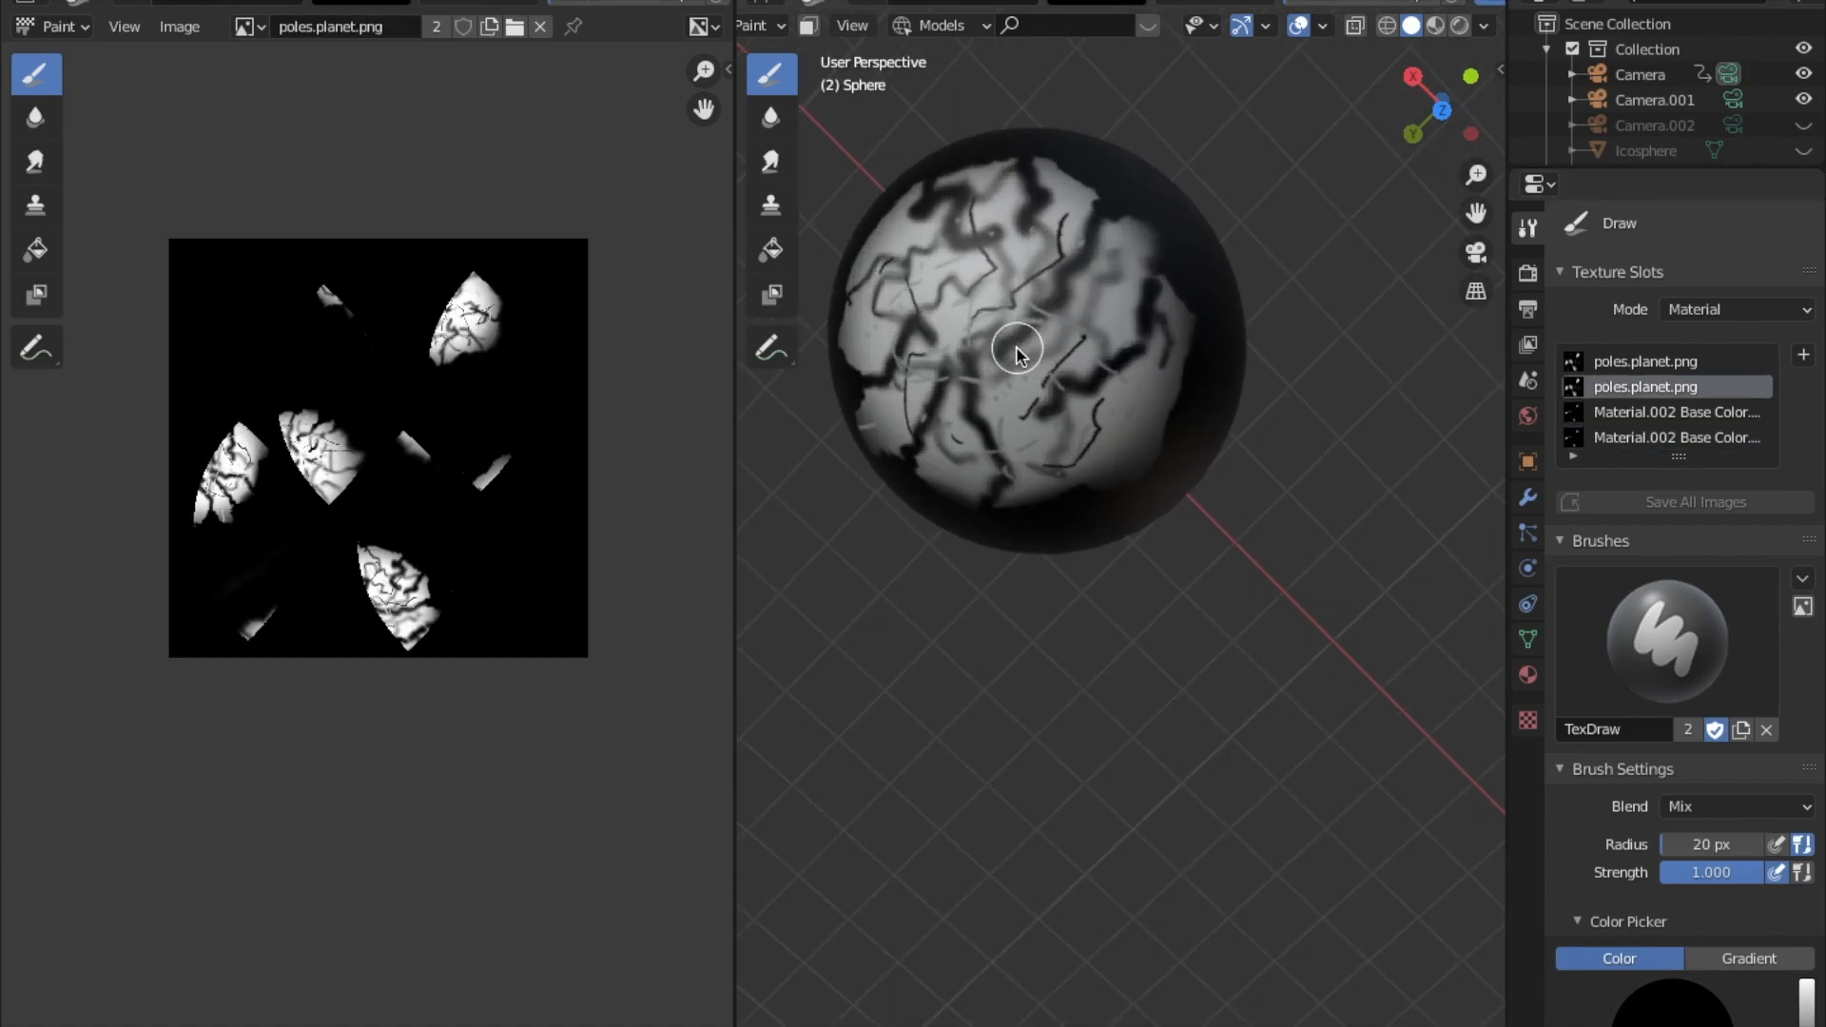
click(1669, 438)
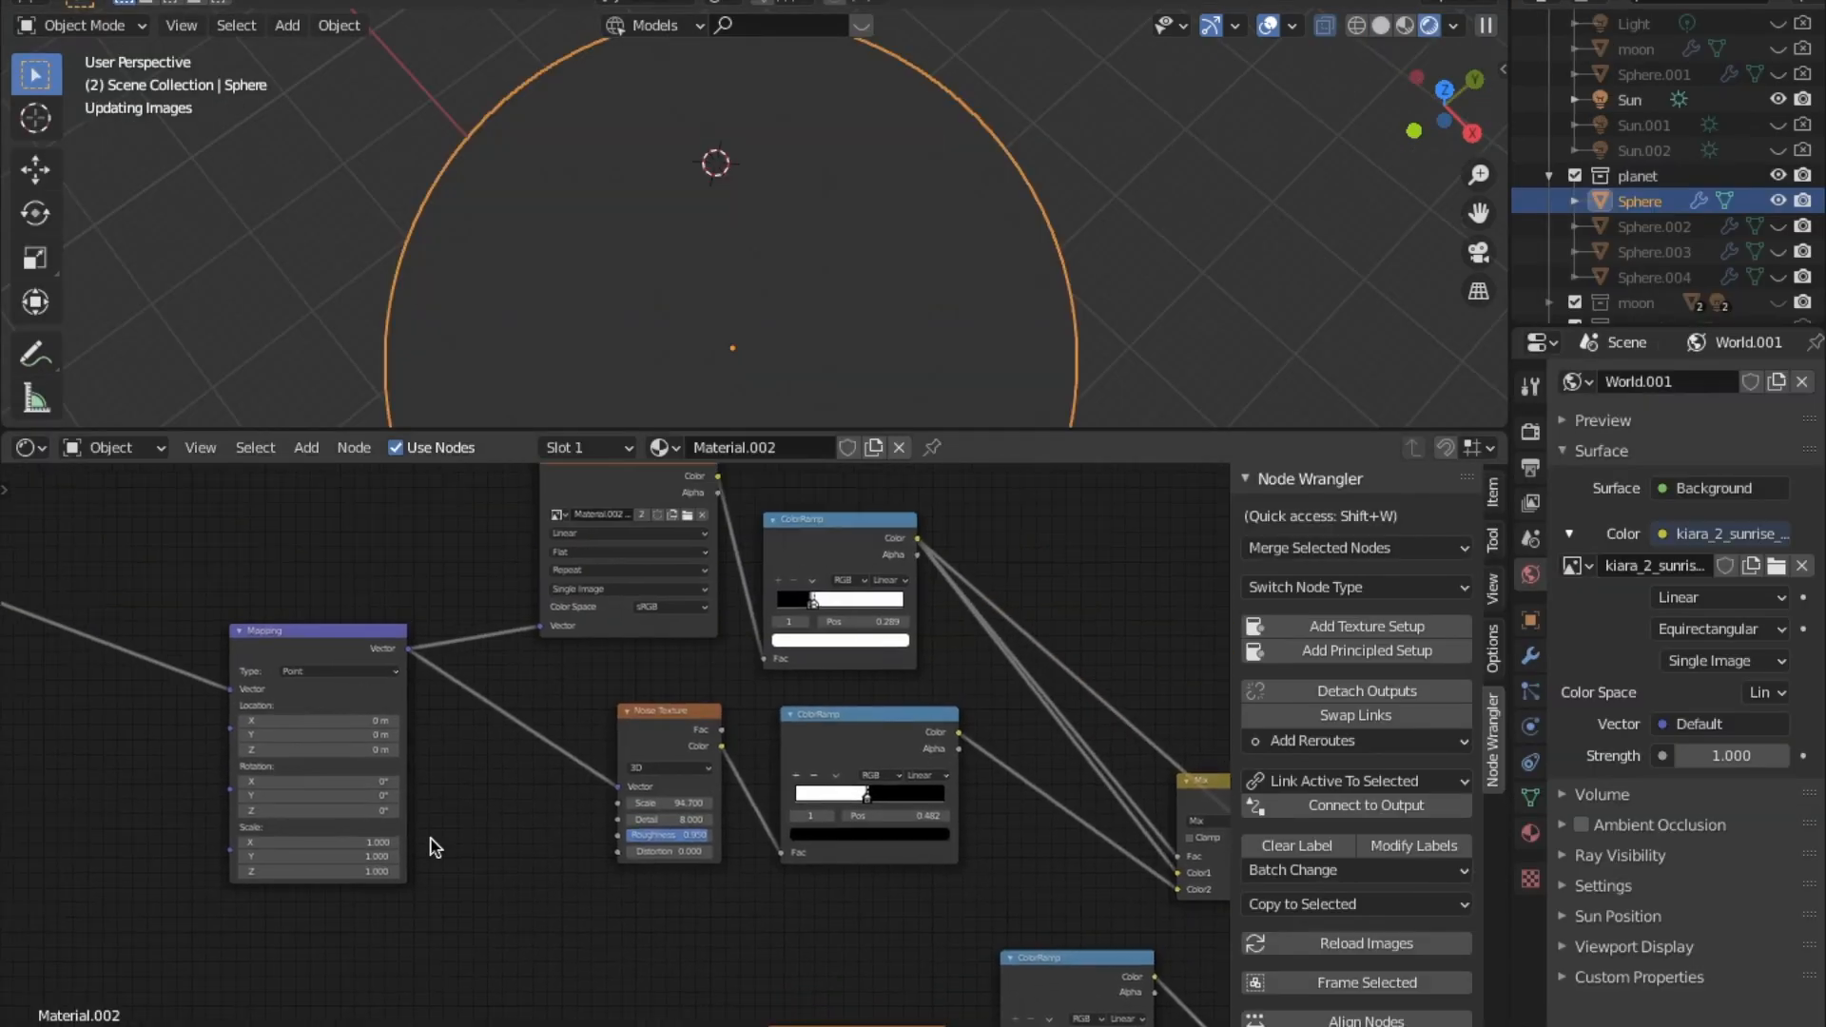
middle_drag(148, 643, 70, 665)
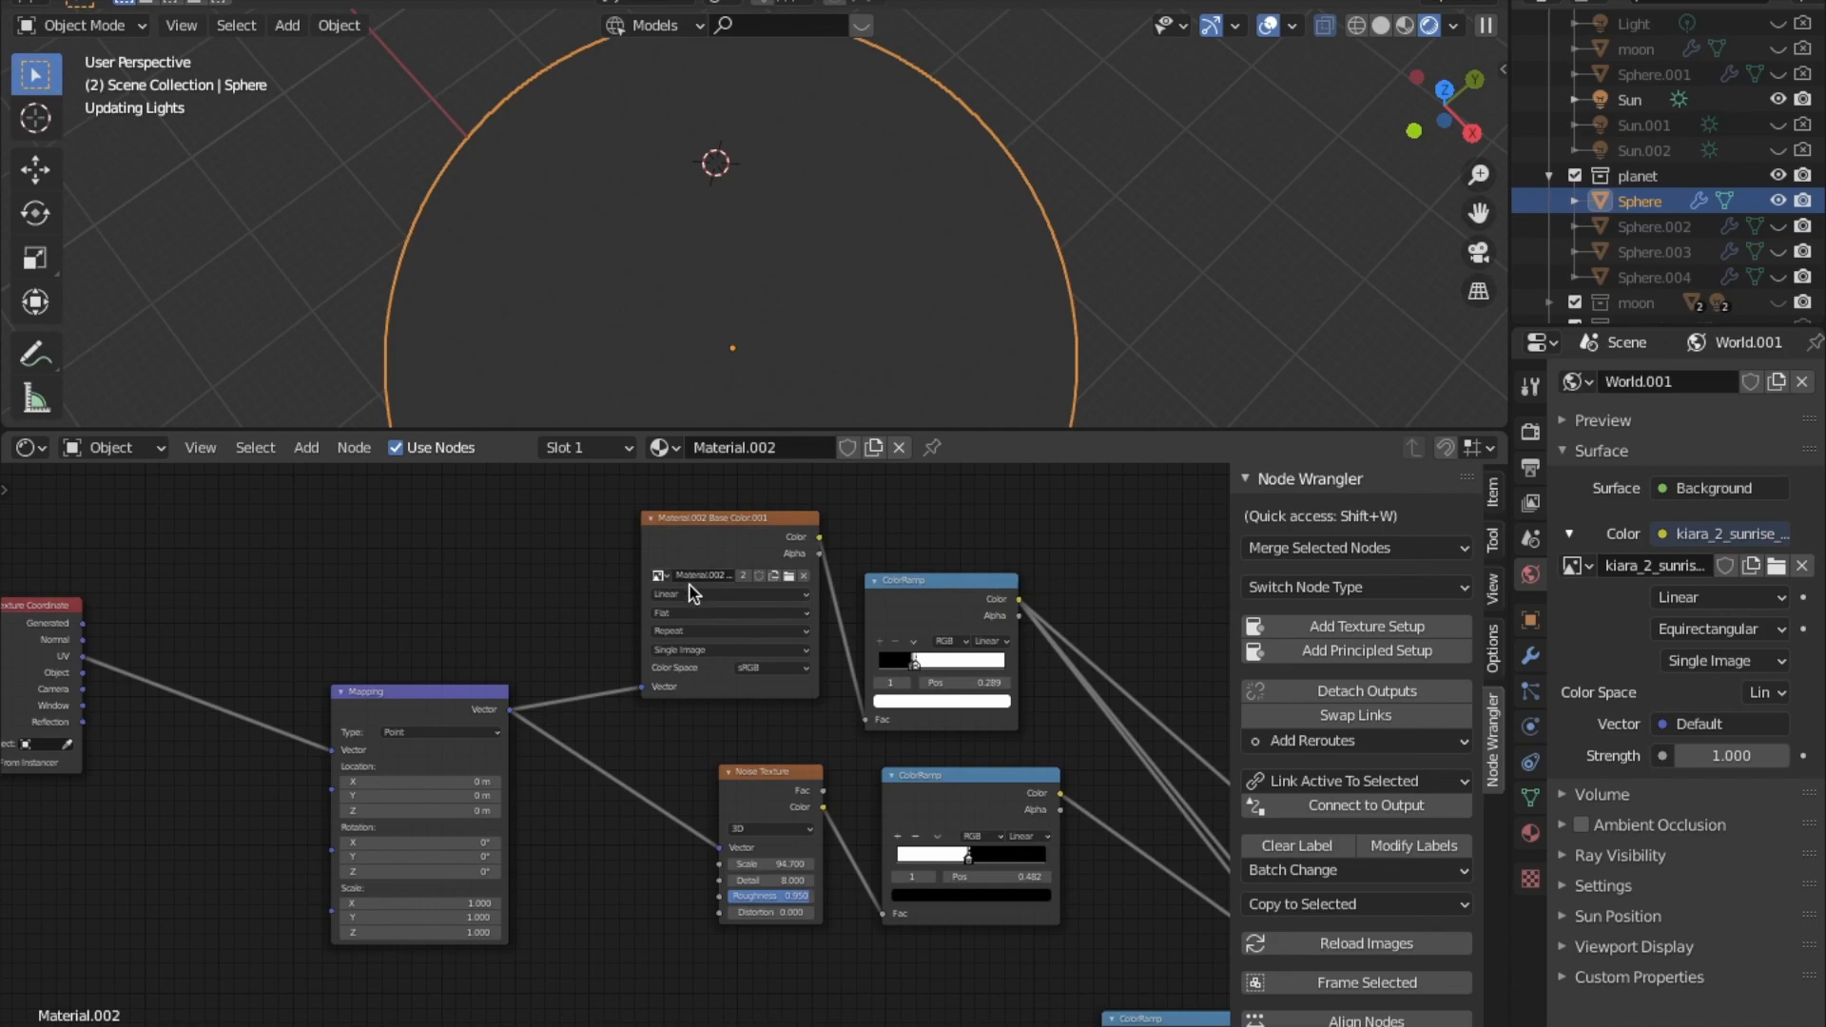
middle_drag(802, 816, 526, 904)
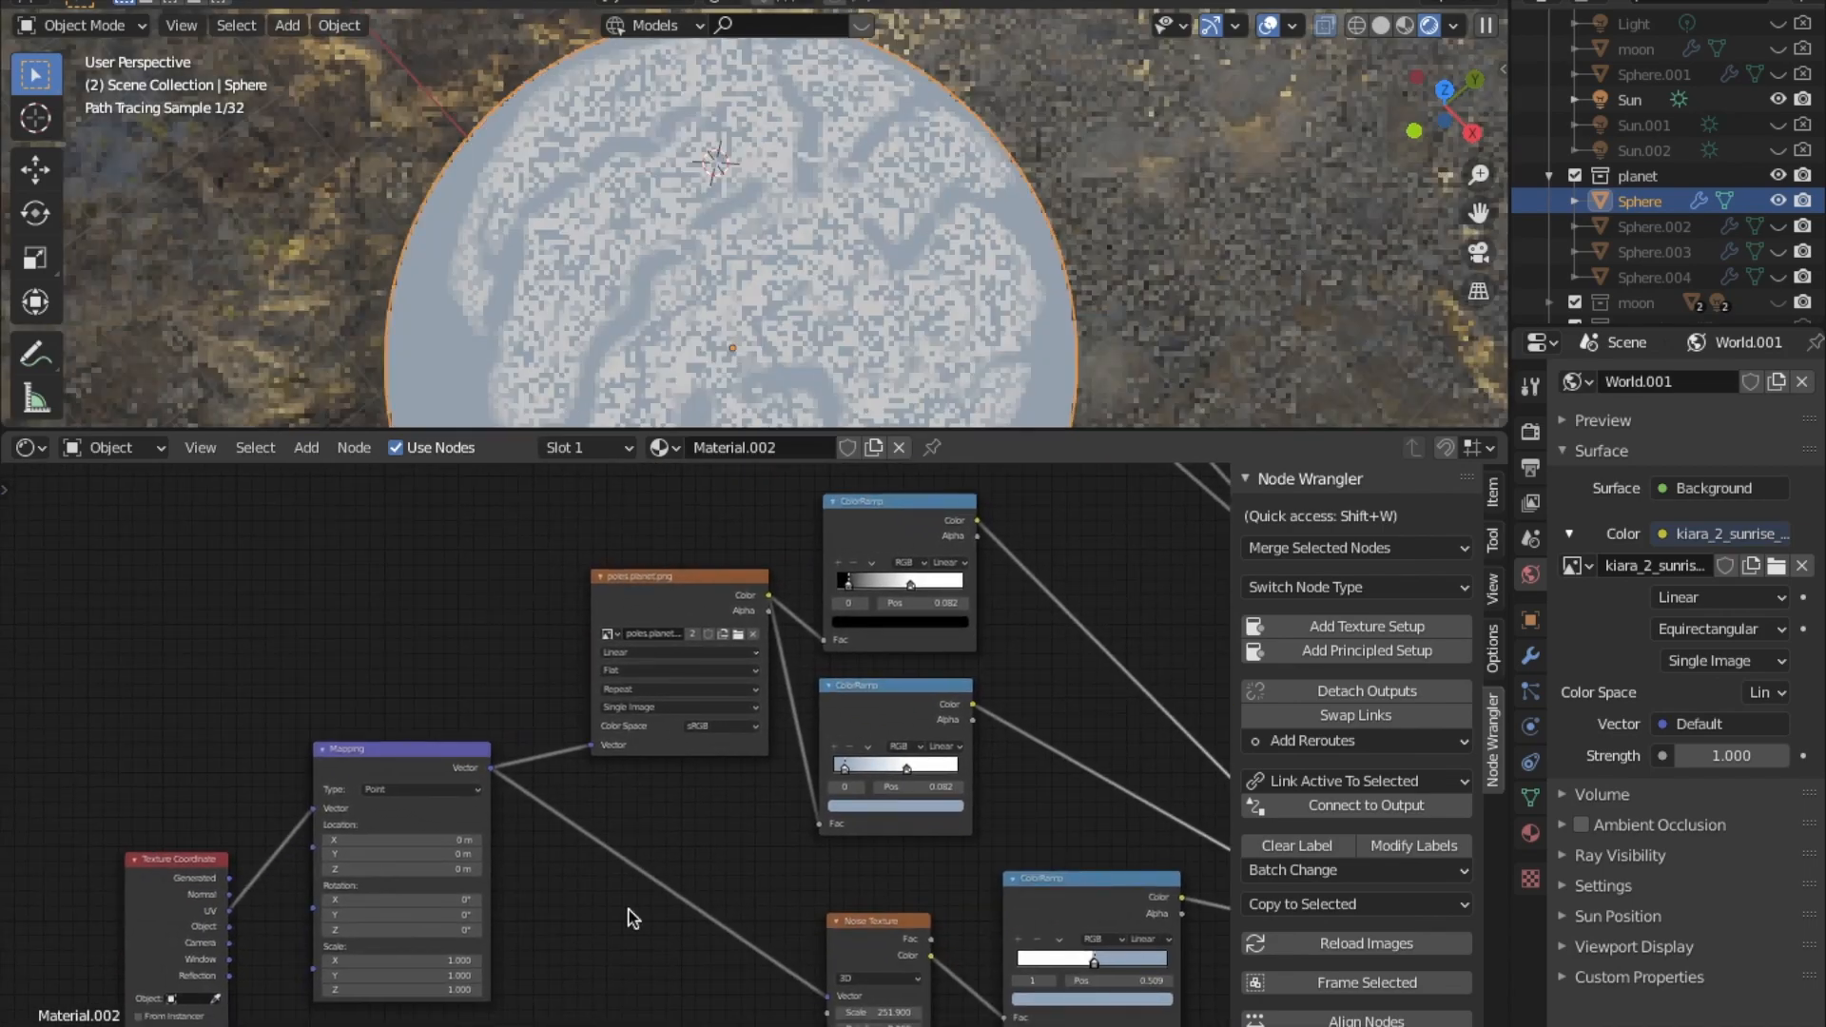
Follow the poles.planet.png branch to the final color Mix node, then trace back to the Material.002 Base Color.001 branch.
middle_drag(692, 820, 66, 763)
scroll(875, 859, down, 1)
middle_drag(765, 841, 361, 762)
middle_drag(979, 793, 783, 825)
scroll(808, 842, down, 2)
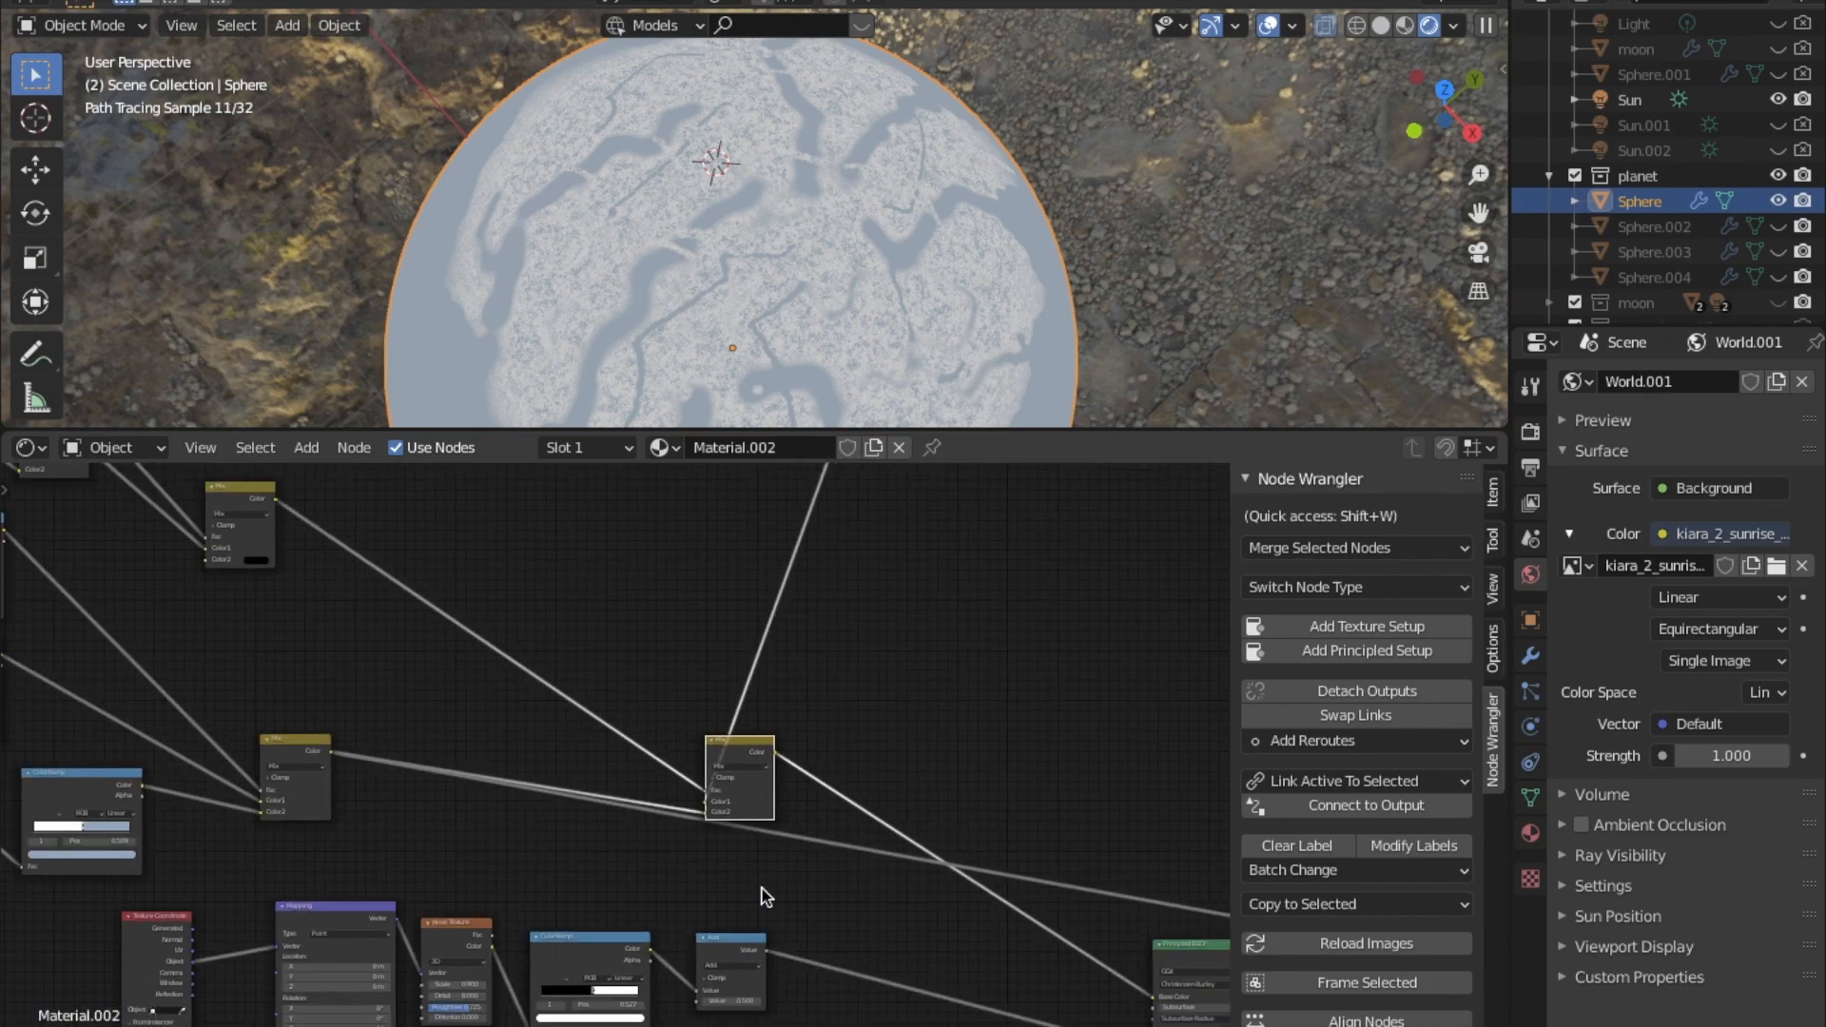
scroll(722, 837, up, 3)
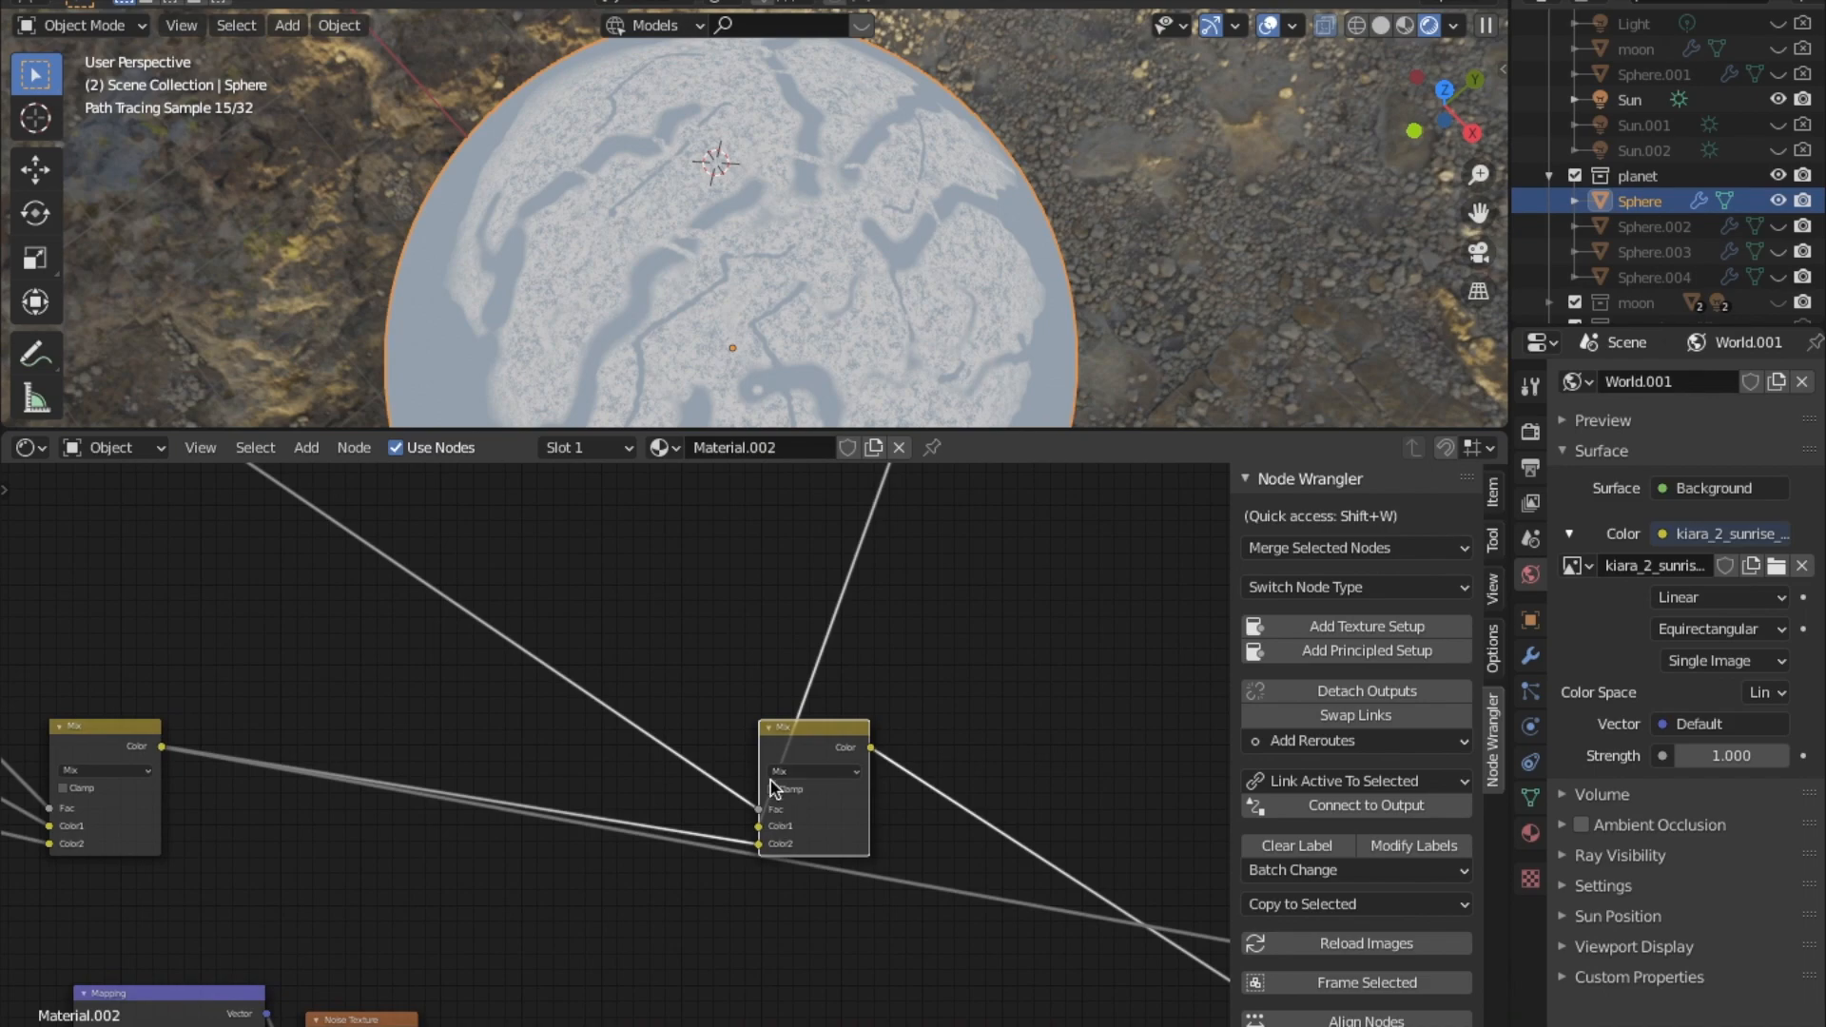
middle_drag(832, 866, 1033, 973)
scroll(680, 824, down, 4)
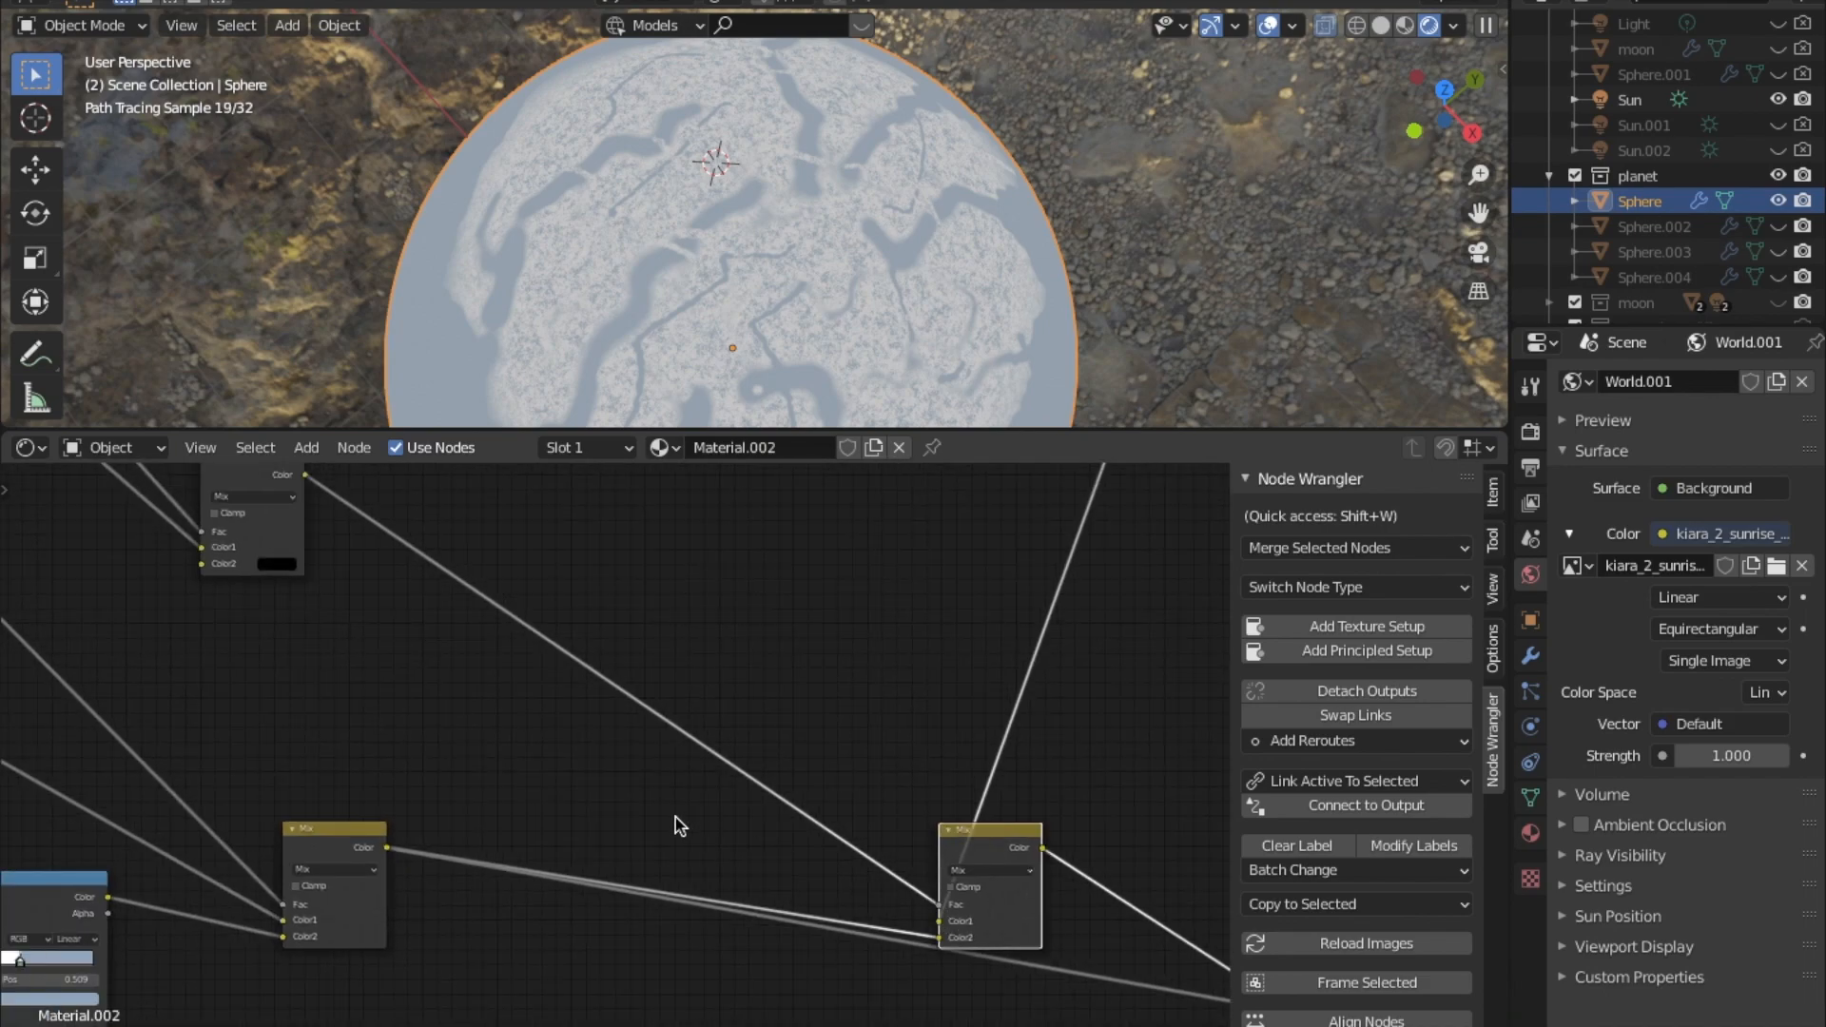
middle_drag(631, 795, 1019, 897)
middle_drag(377, 594, 720, 955)
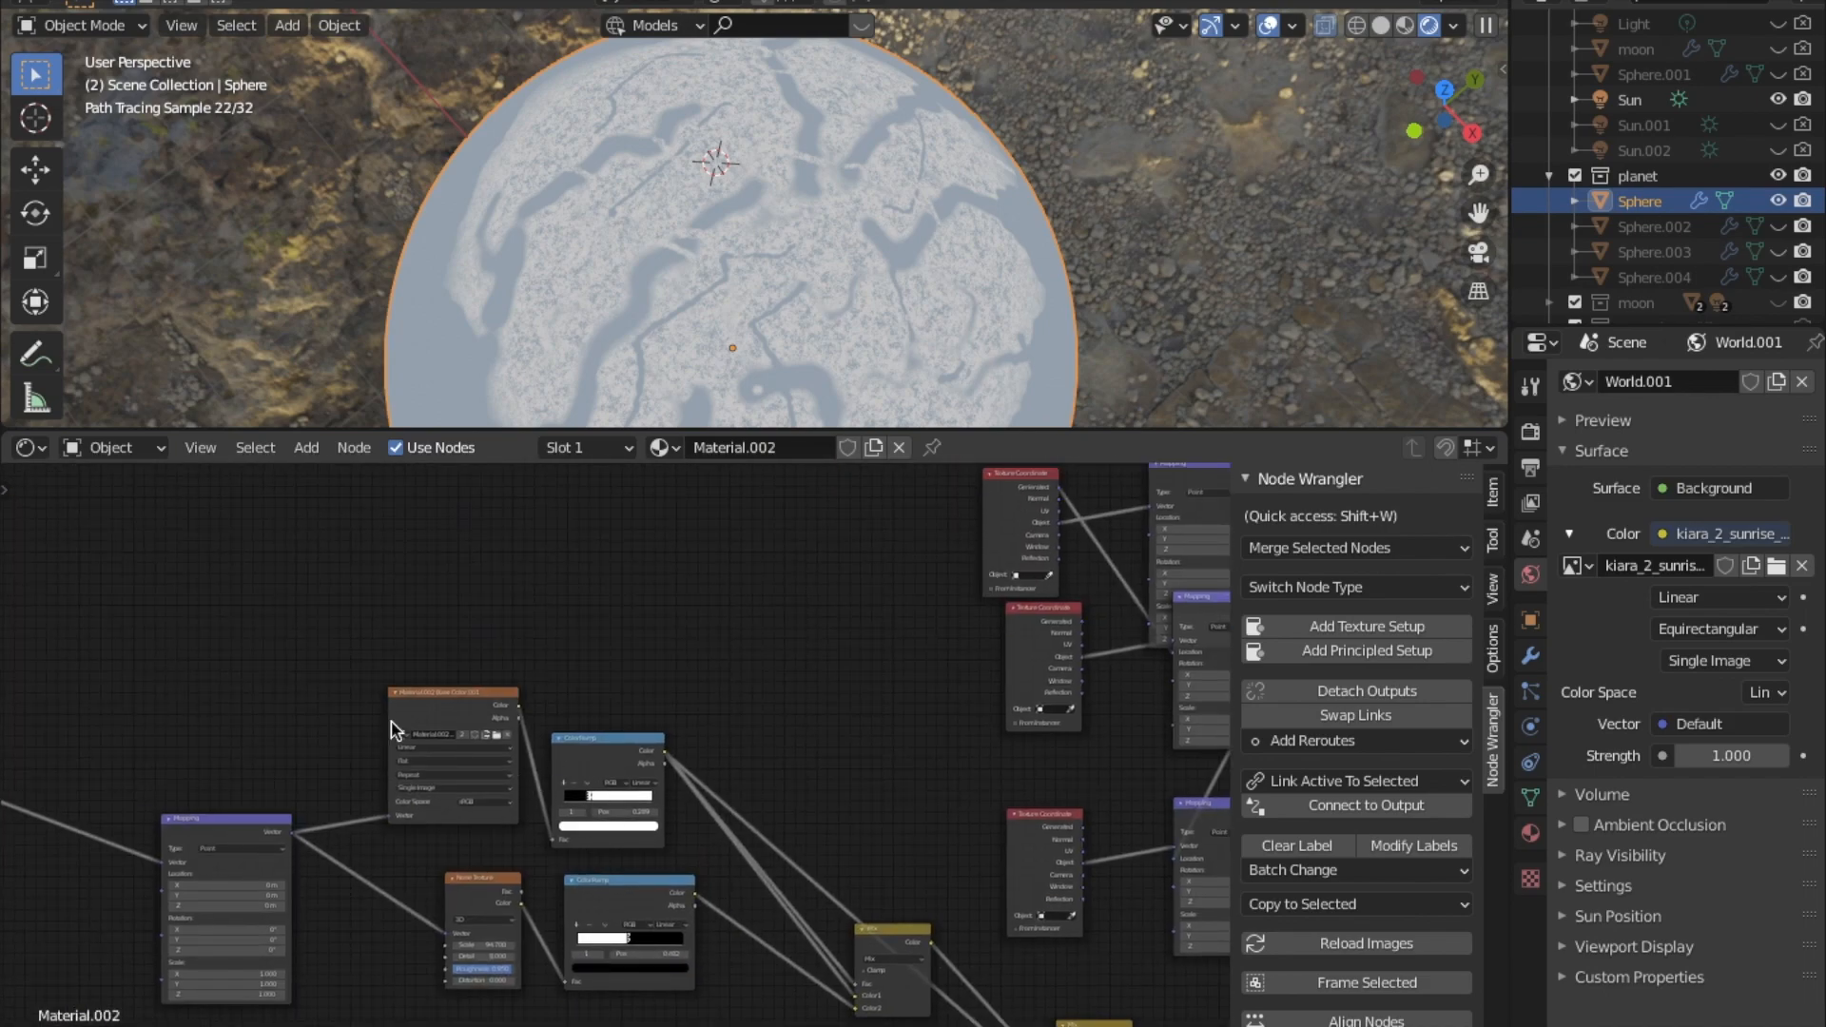
Select the Material.002 Base Color.001 image node and trace both polar branches into the final color Mix node.
click(422, 704)
middle_drag(780, 958, 455, 711)
middle_drag(806, 839, 591, 699)
middle_drag(436, 842, 717, 690)
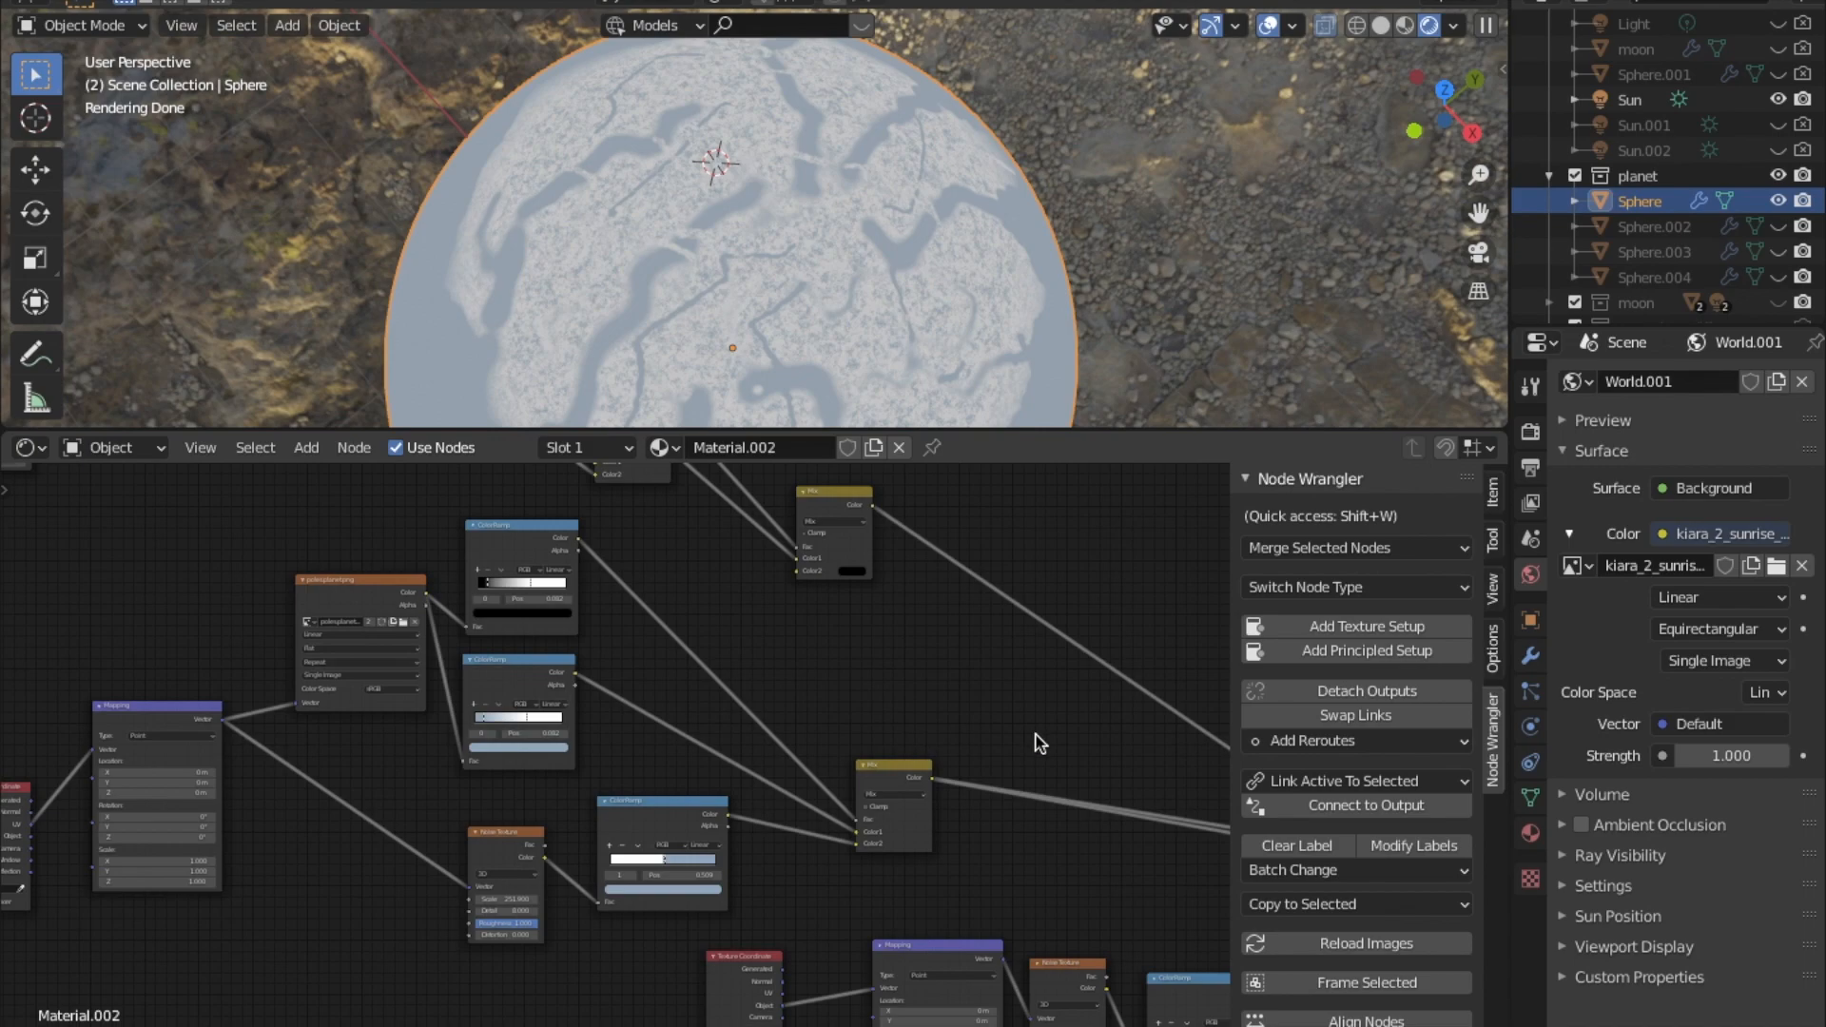
middle_drag(801, 727, 4, 658)
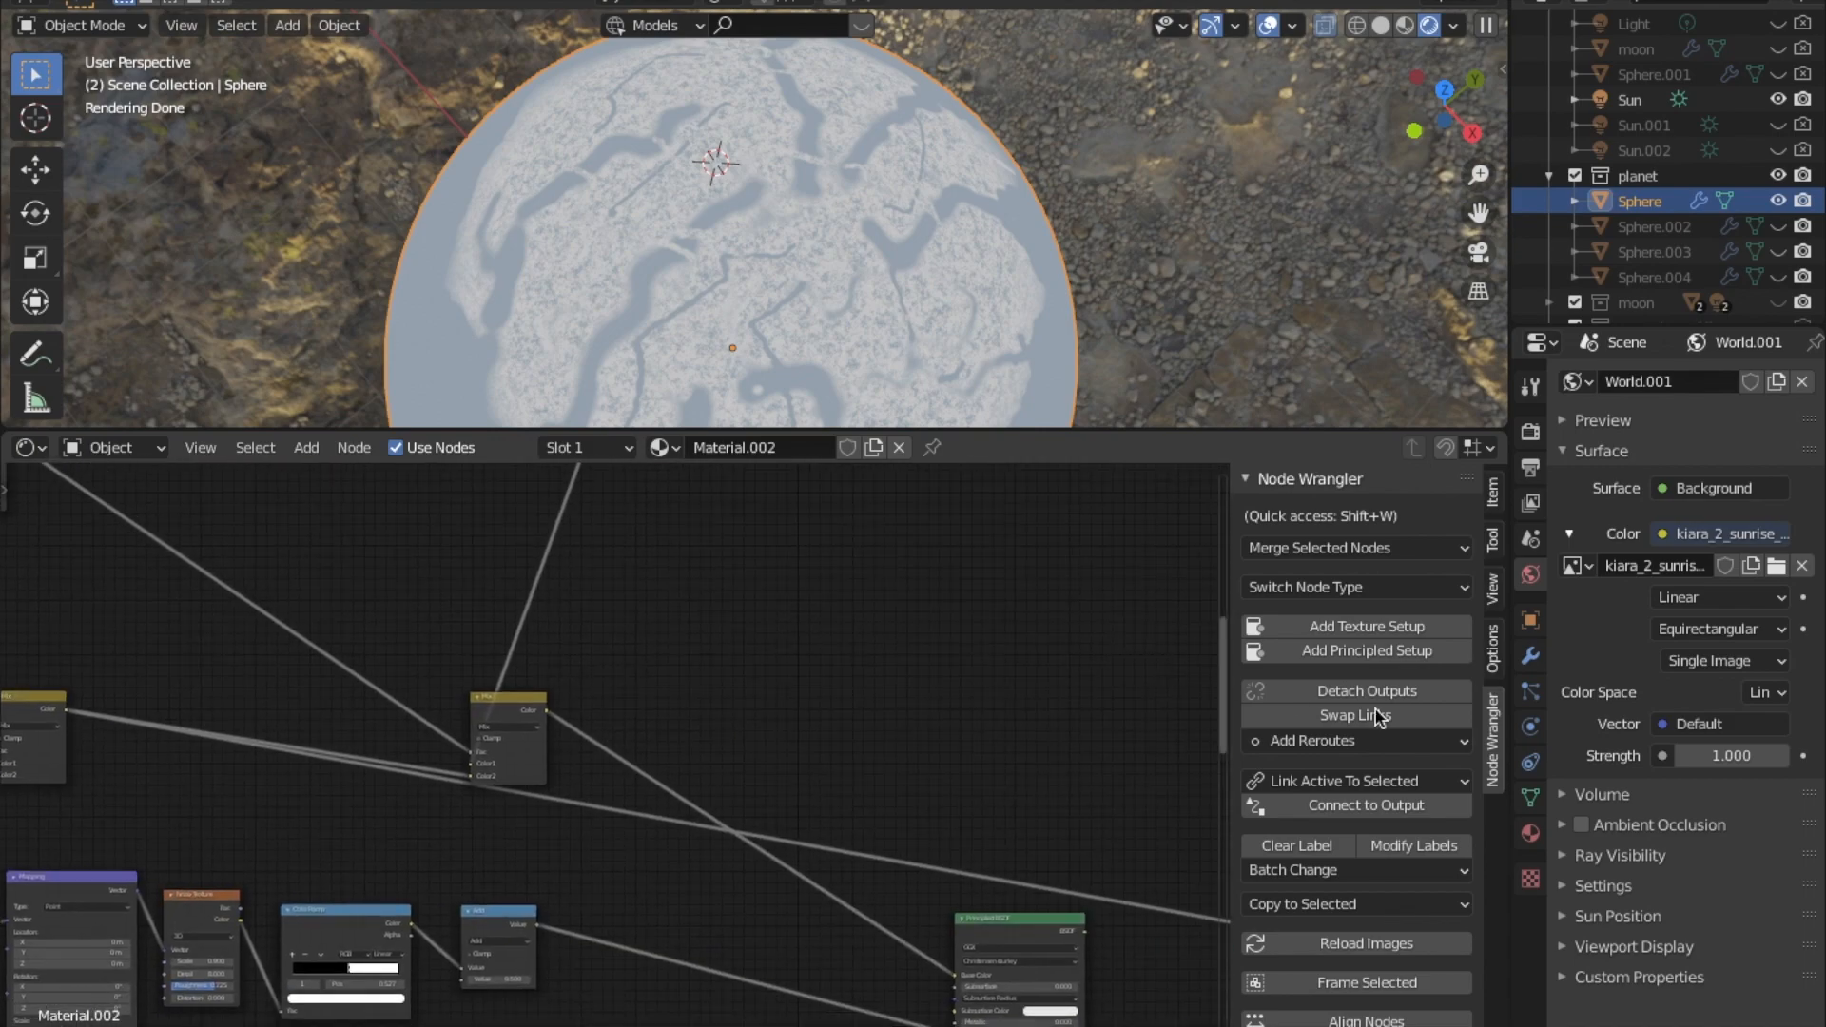
Examine how the land and ocean color group, the polar mask Mix and the polar ice Mix feed the final color Mix.
middle_drag(438, 629, 515, 758)
scroll(485, 600, down, 6)
middle_drag(449, 495, 624, 766)
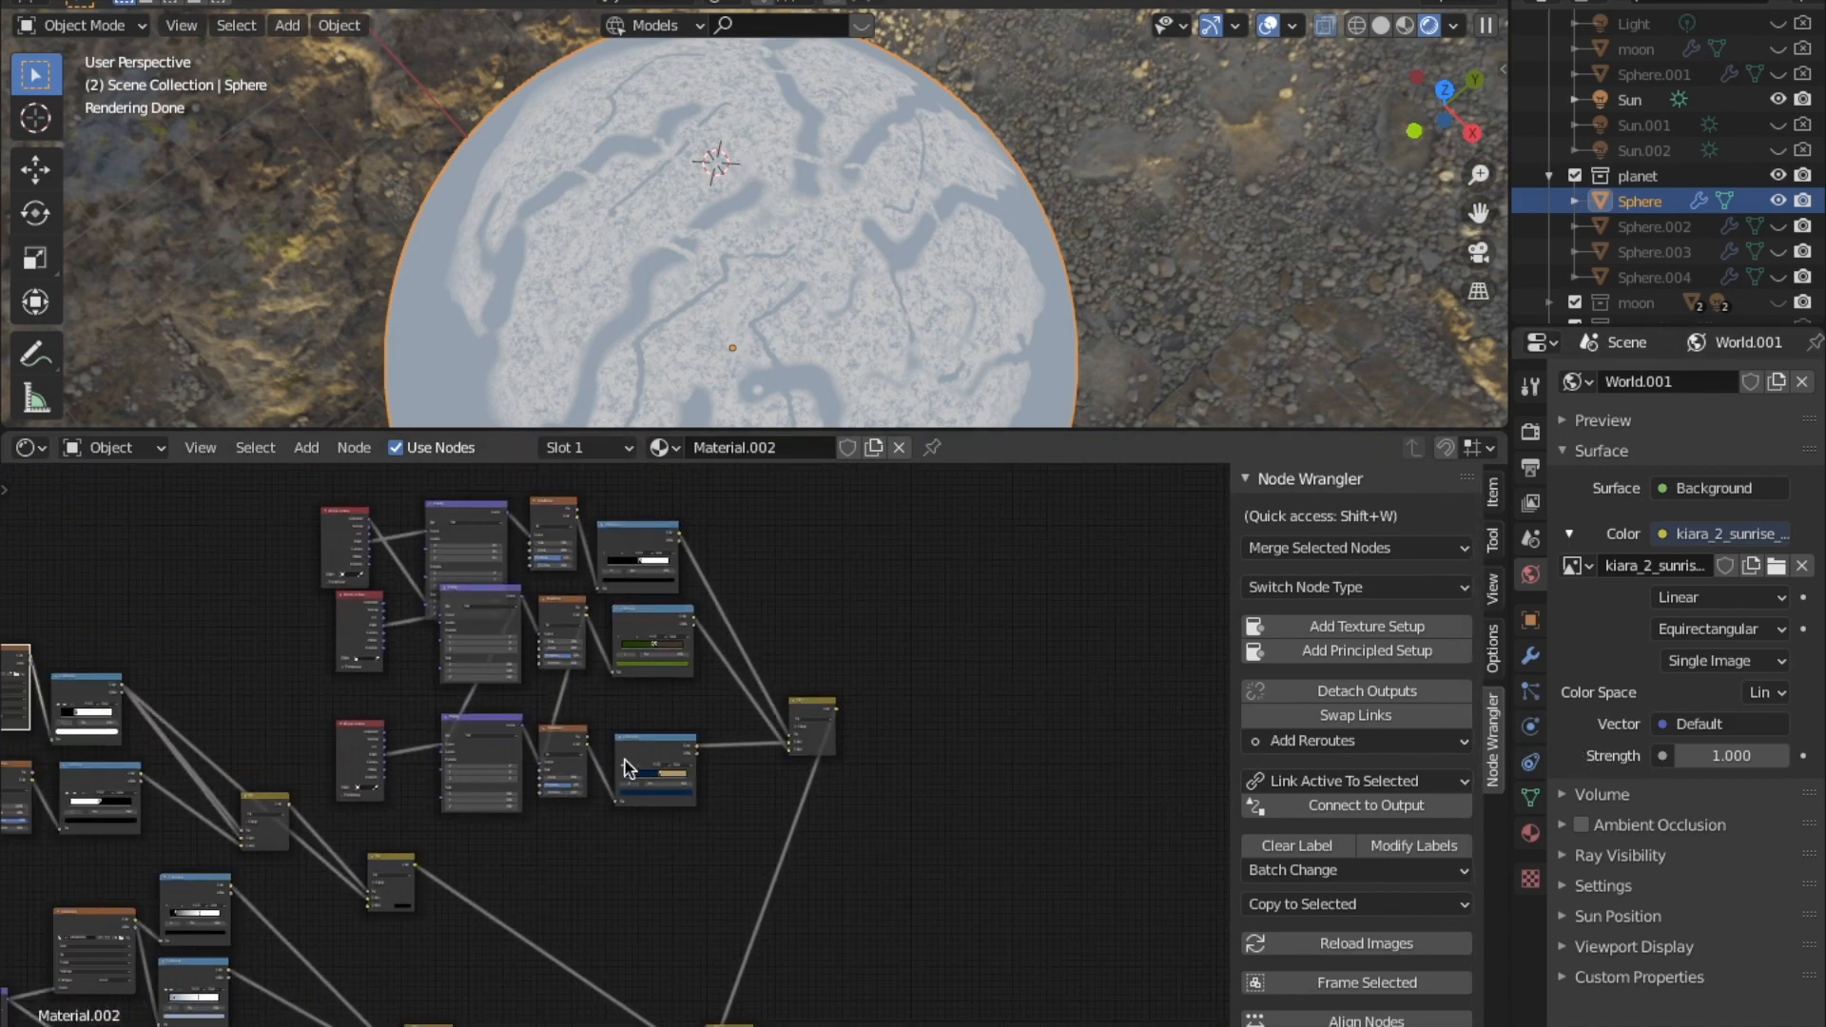
middle_drag(554, 590, 634, 690)
middle_drag(695, 886, 669, 549)
scroll(699, 642, up, 8)
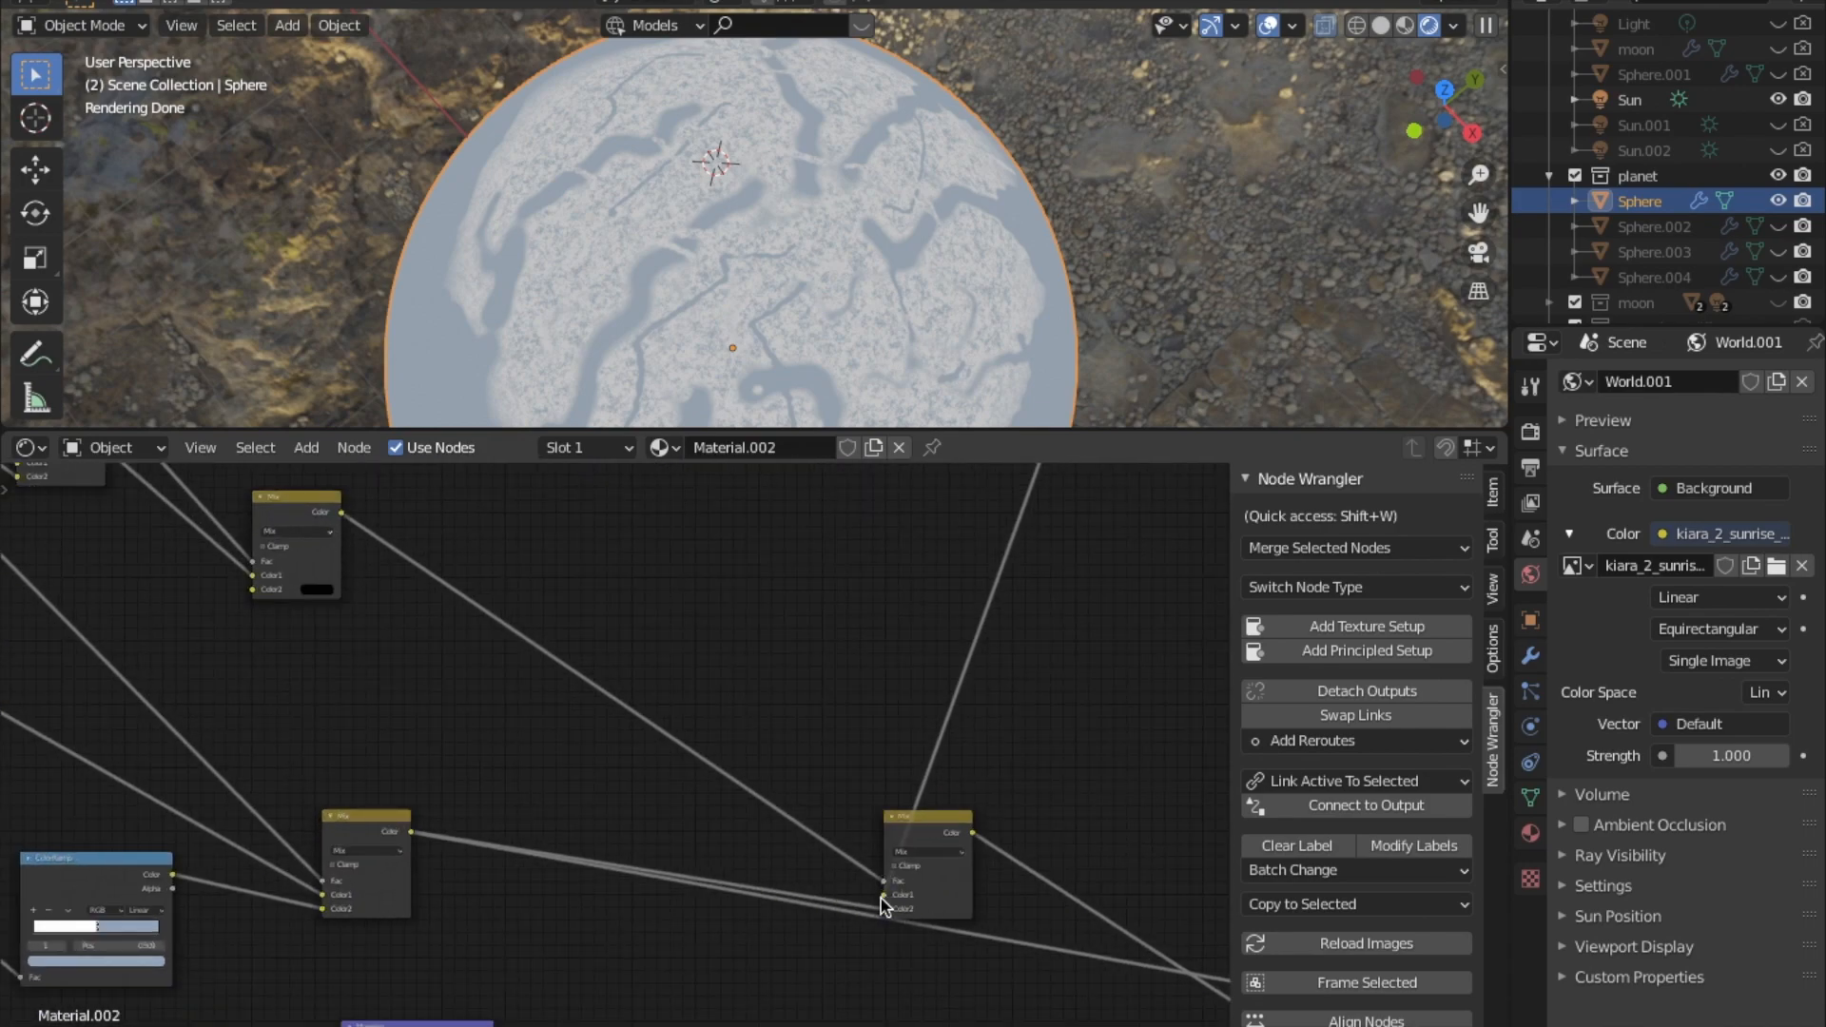
middle_drag(243, 897, 820, 874)
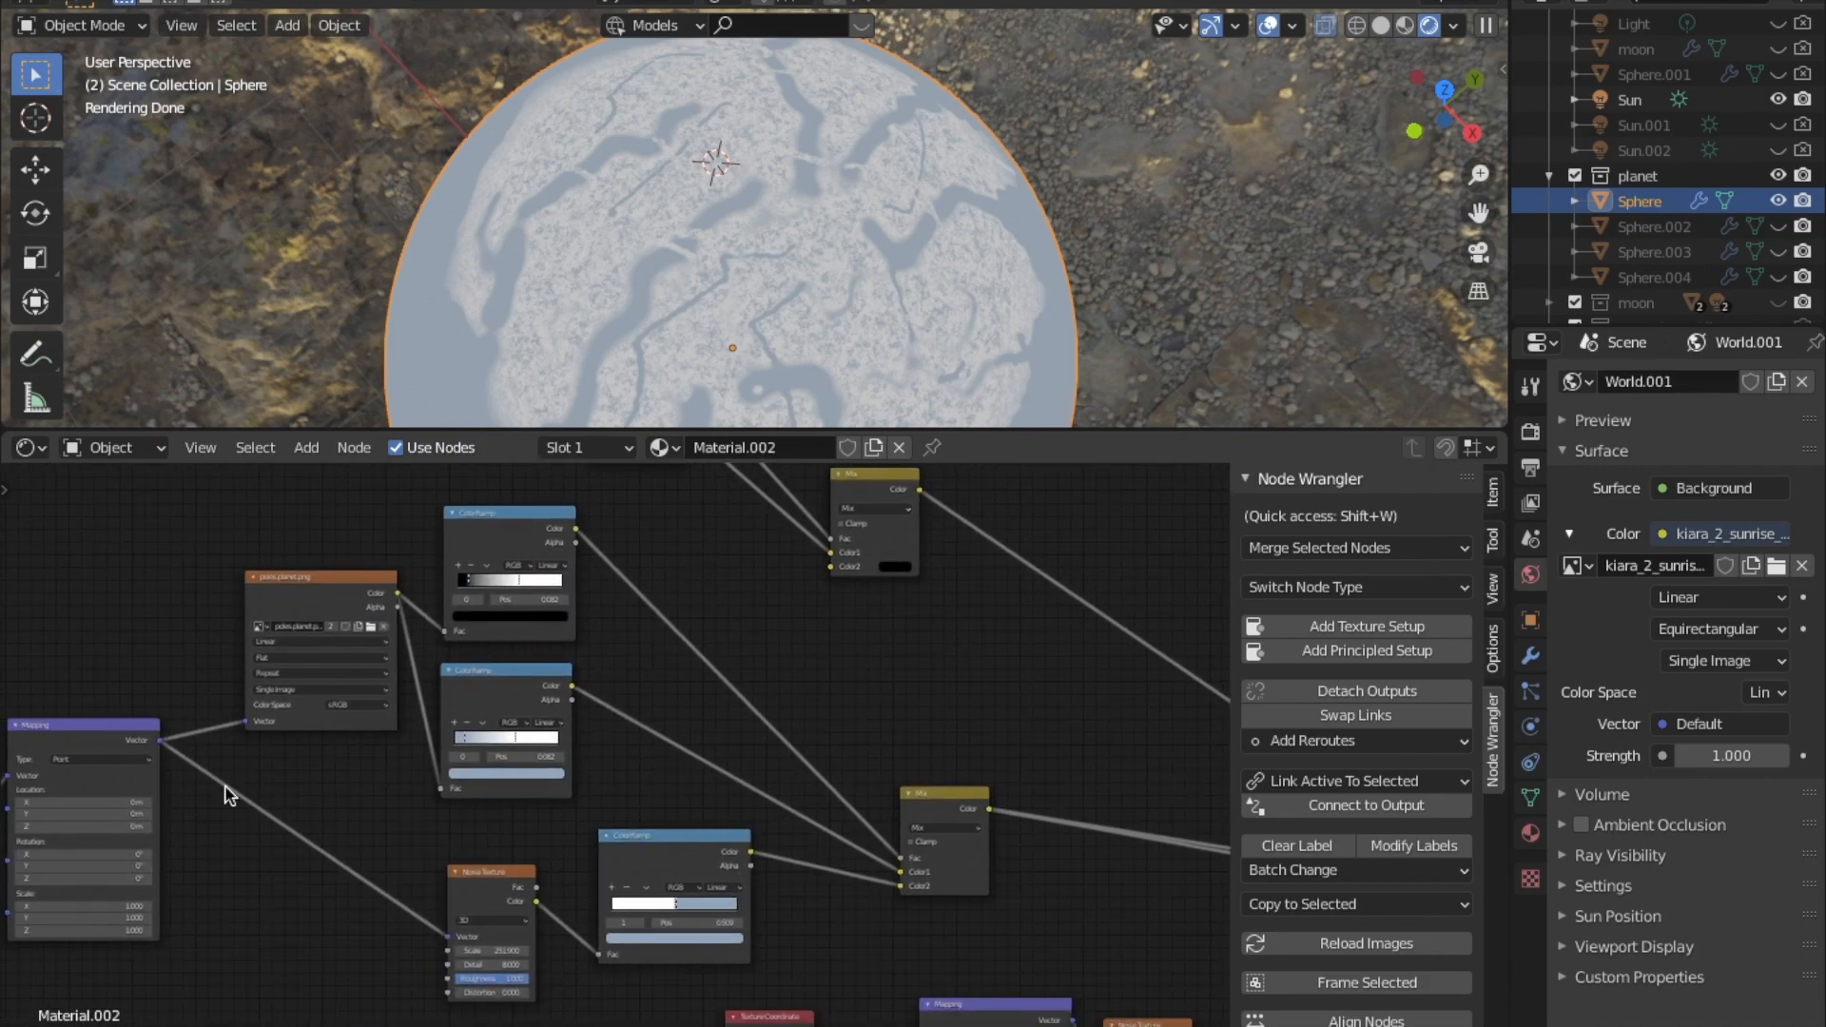
middle_drag(821, 770, 195, 813)
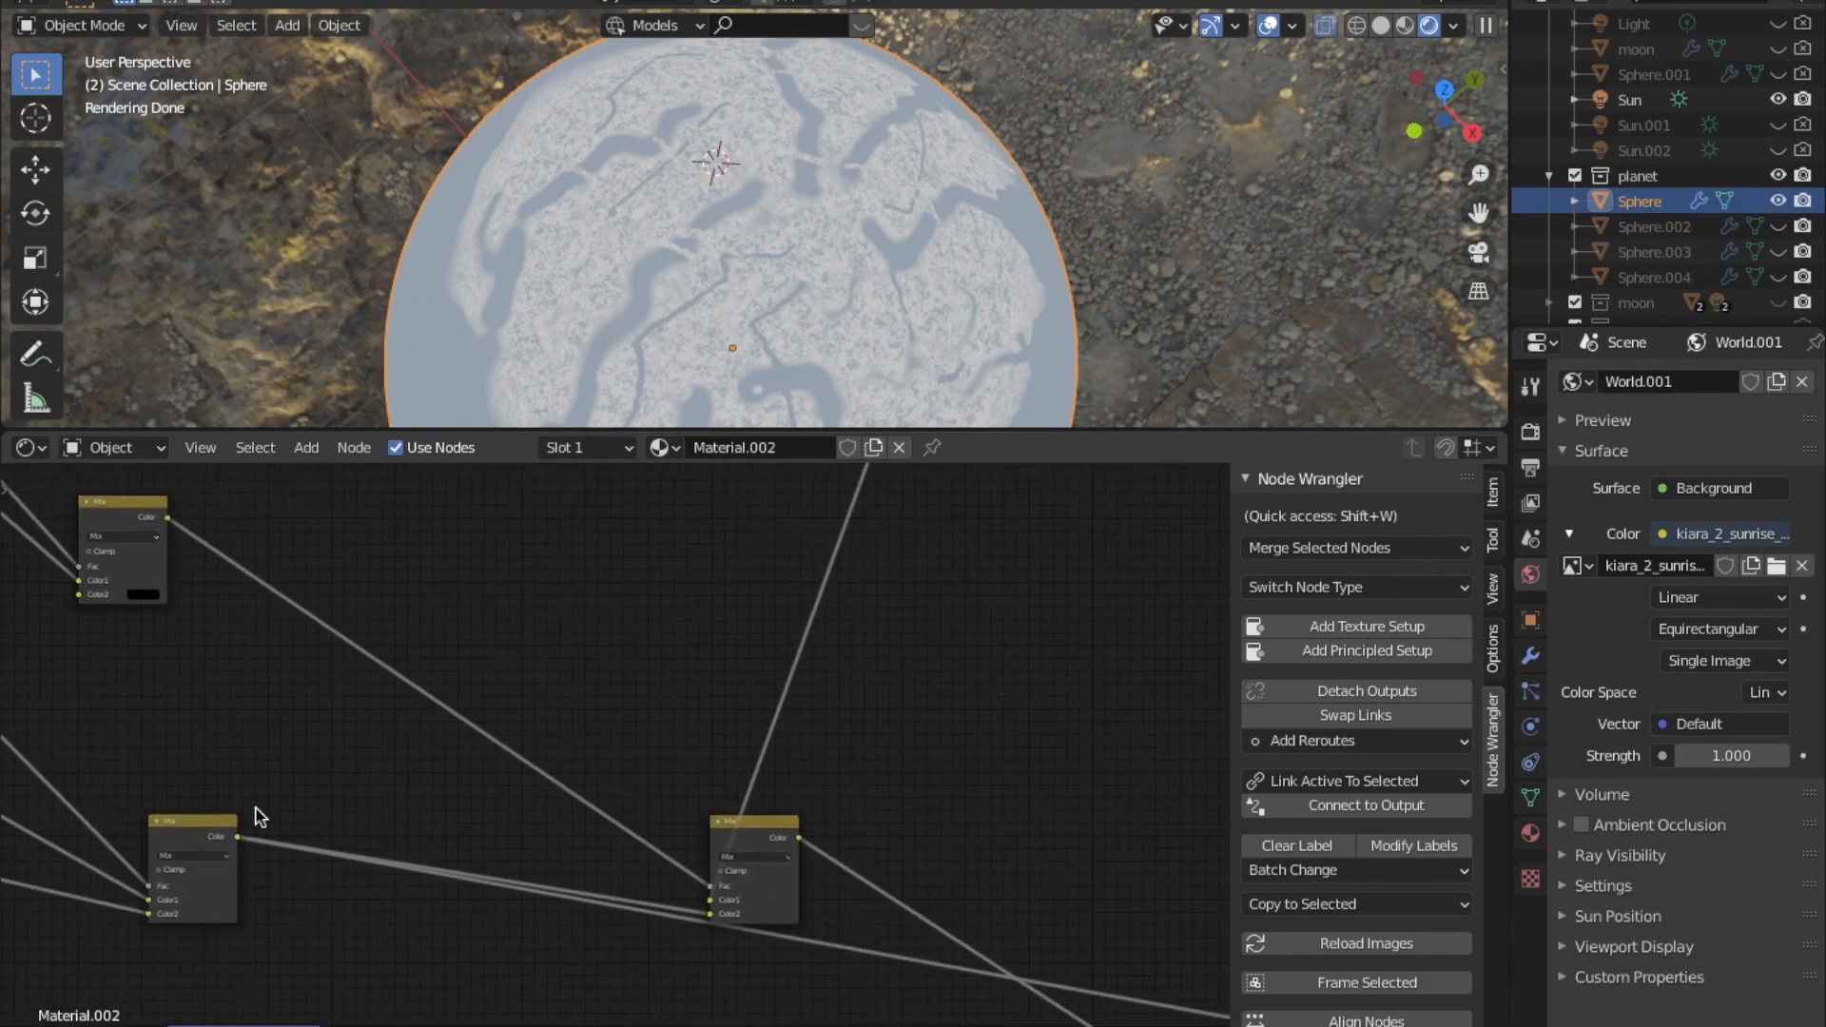
Preview the final color Mix on the planet and view the painted ice cap from the pole.
ctrl+shift+click(778, 833)
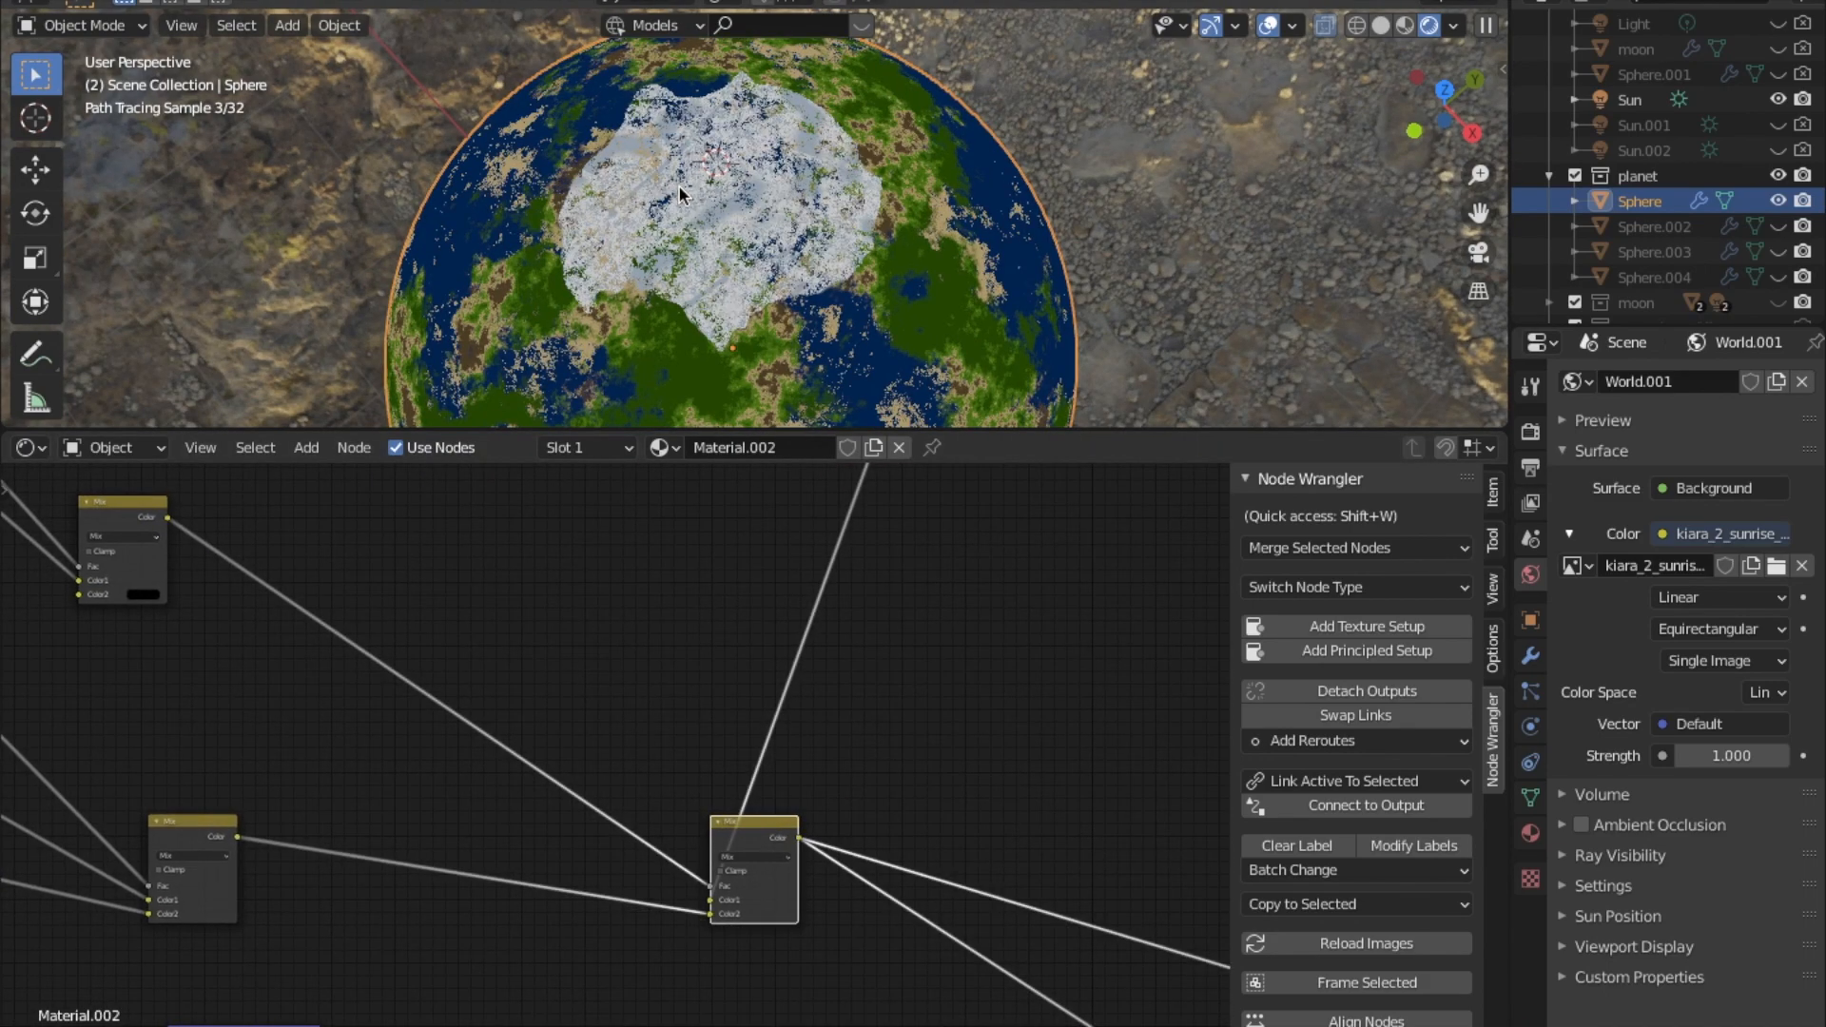
middle_drag(614, 368, 705, 240)
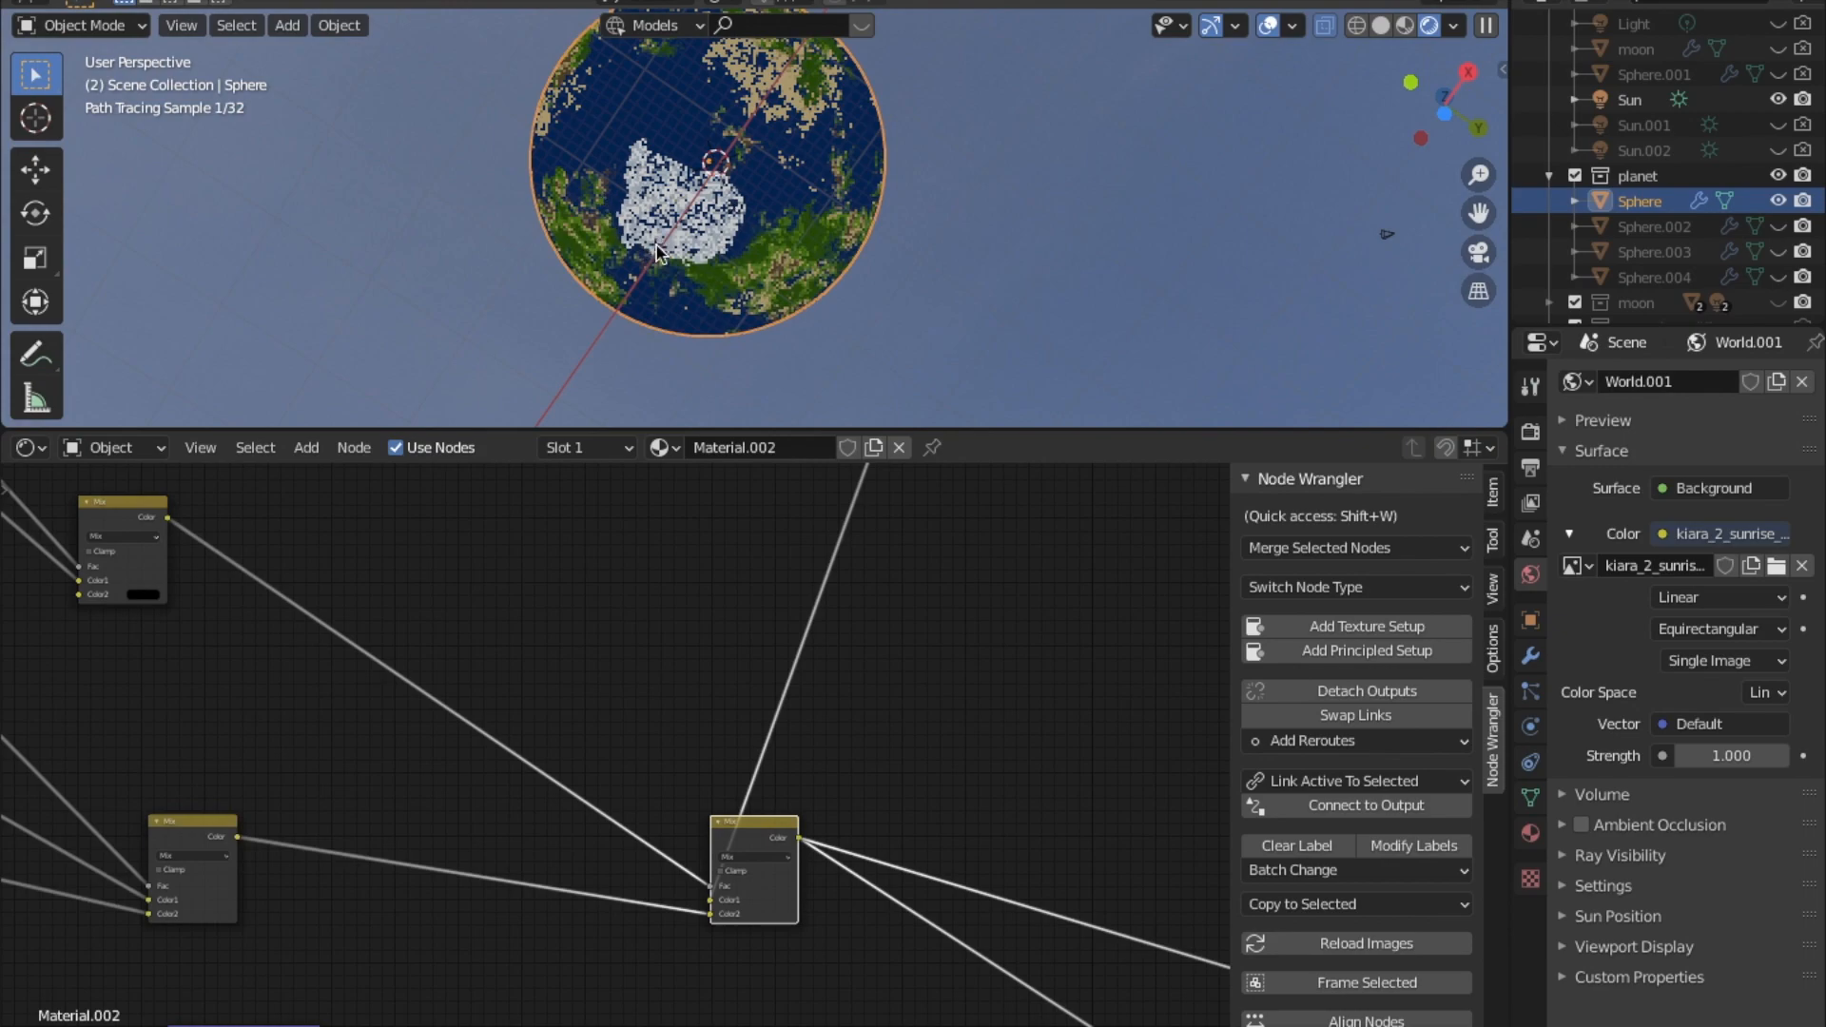
scroll(645, 791, down, 5)
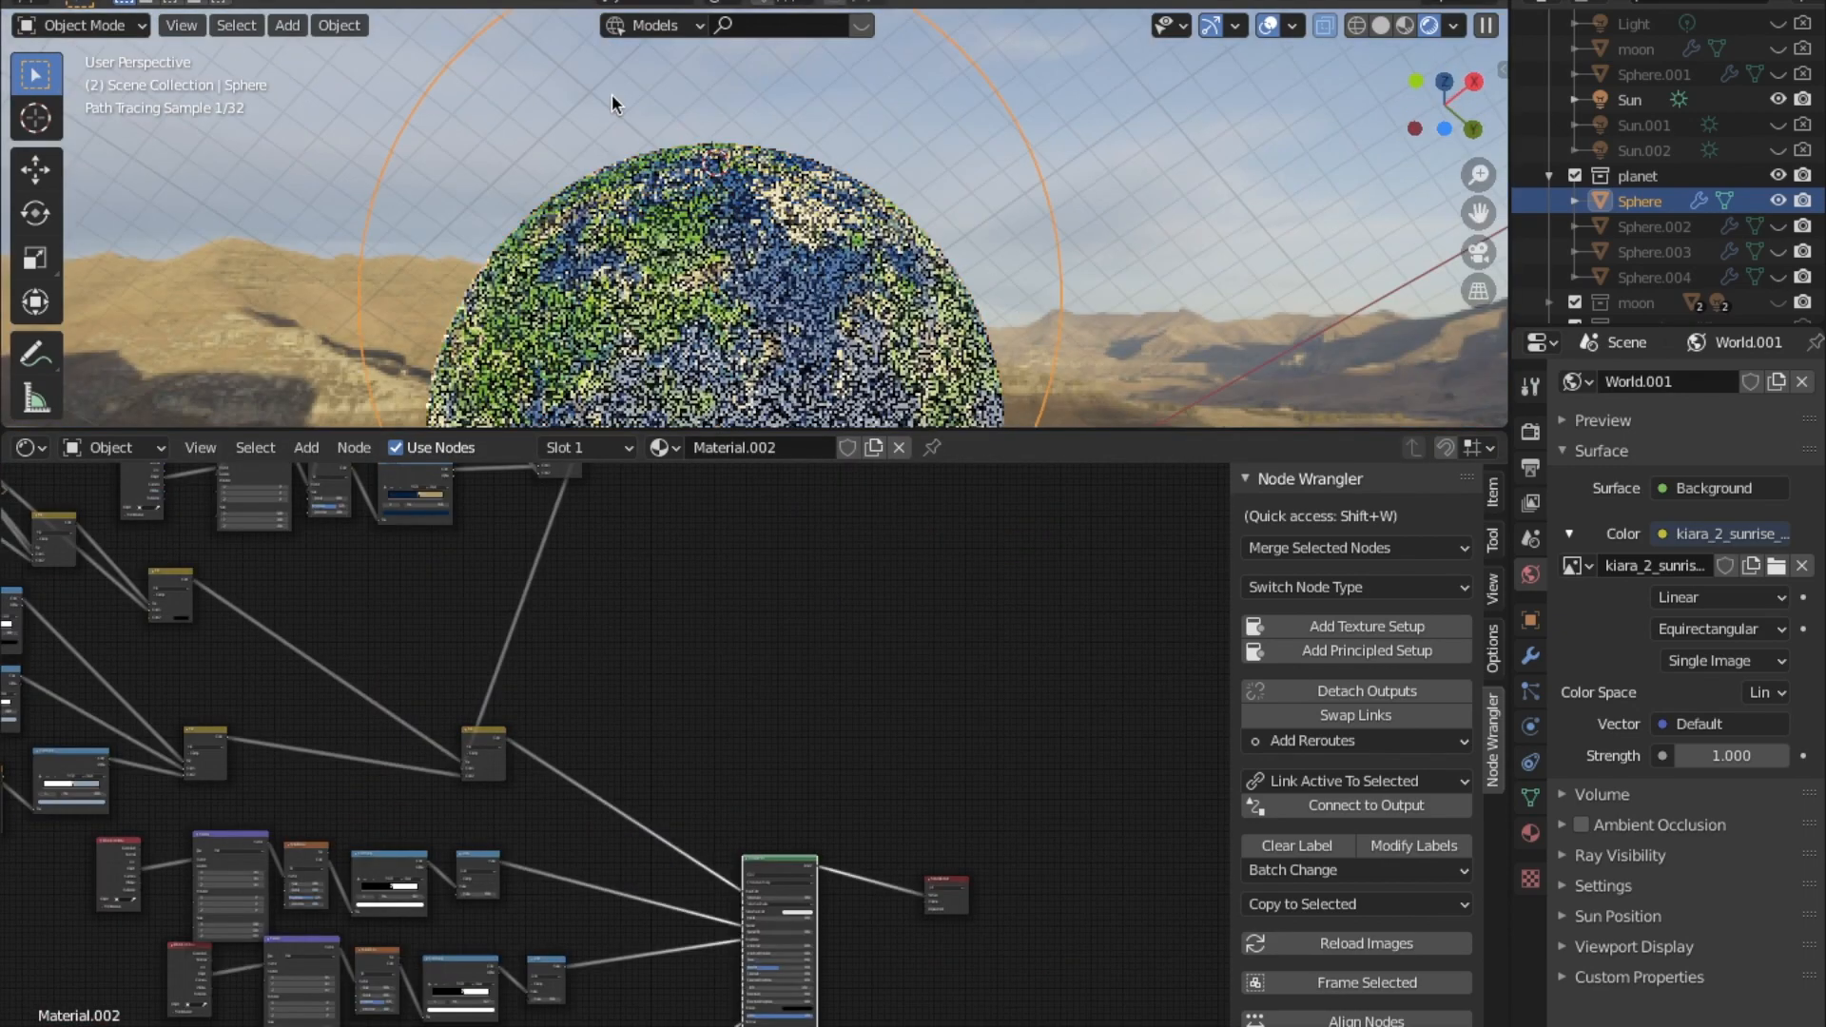
Inspect the planet's polar ice with the full Principled BSDF shading from several angles and close up.
middle_drag(608, 314, 660, 202)
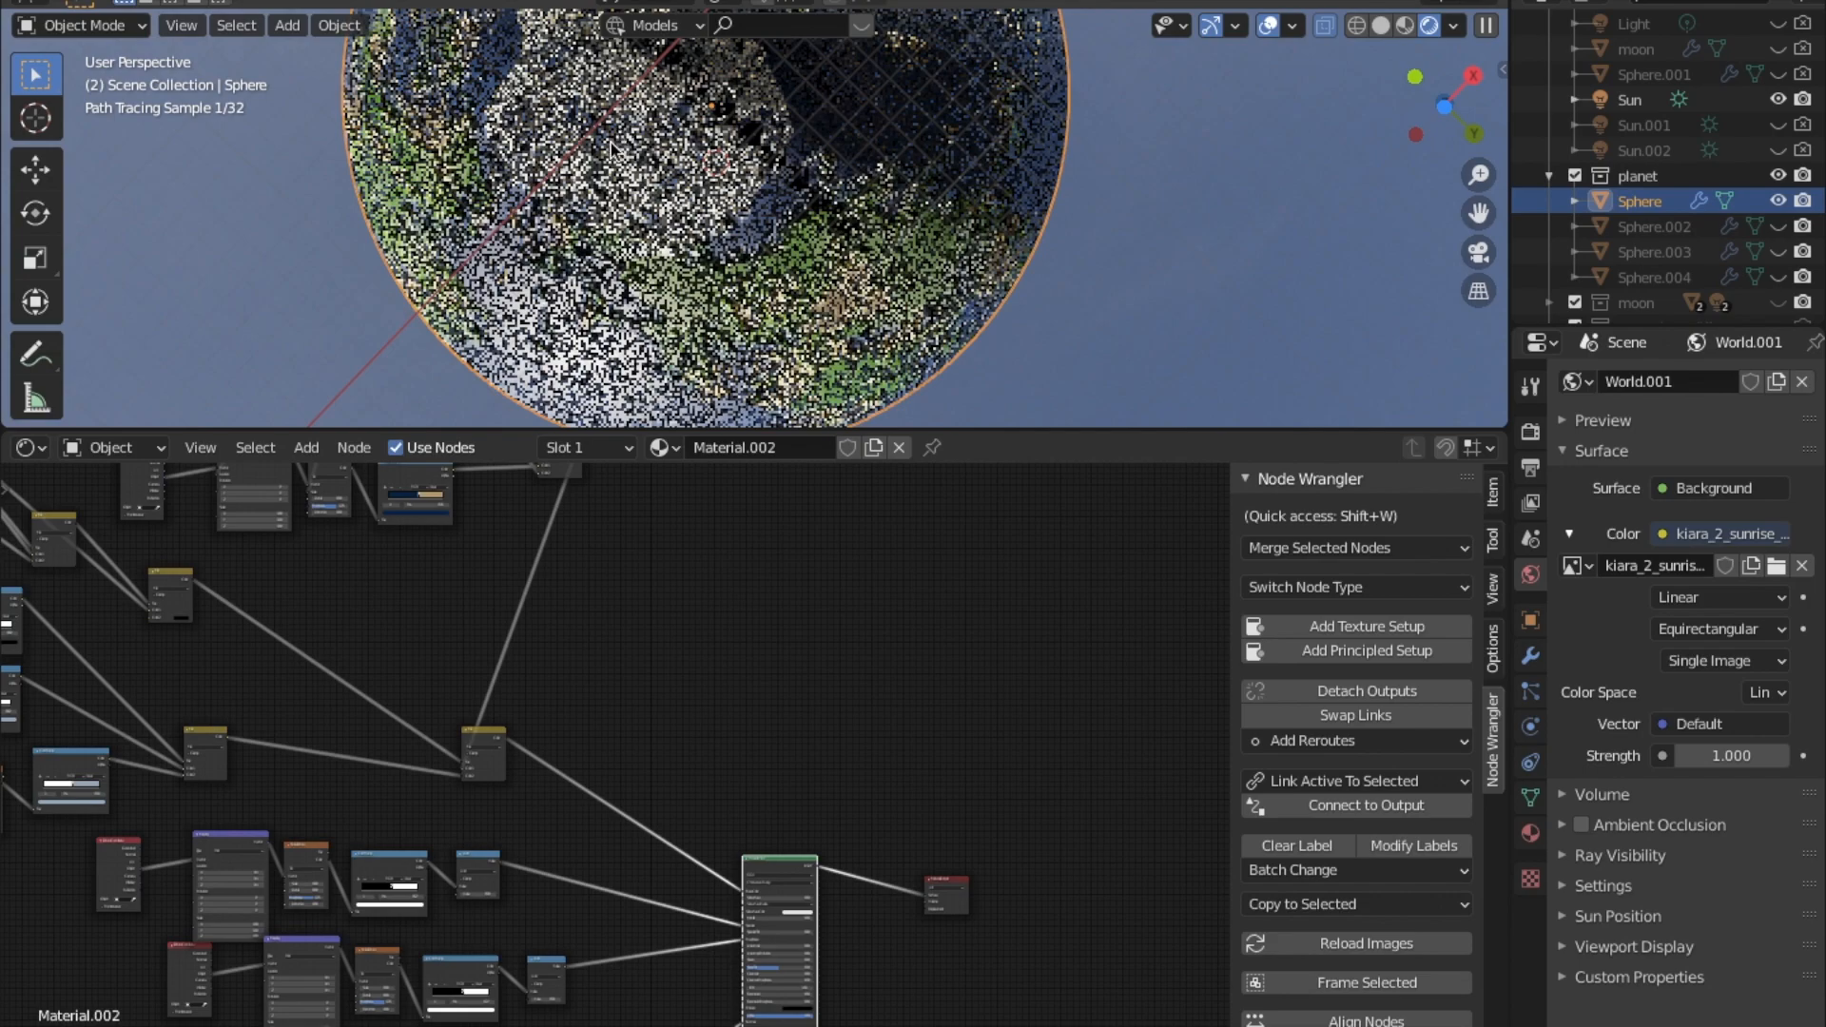
middle_drag(647, 75, 724, 185)
scroll(725, 180, up, 1)
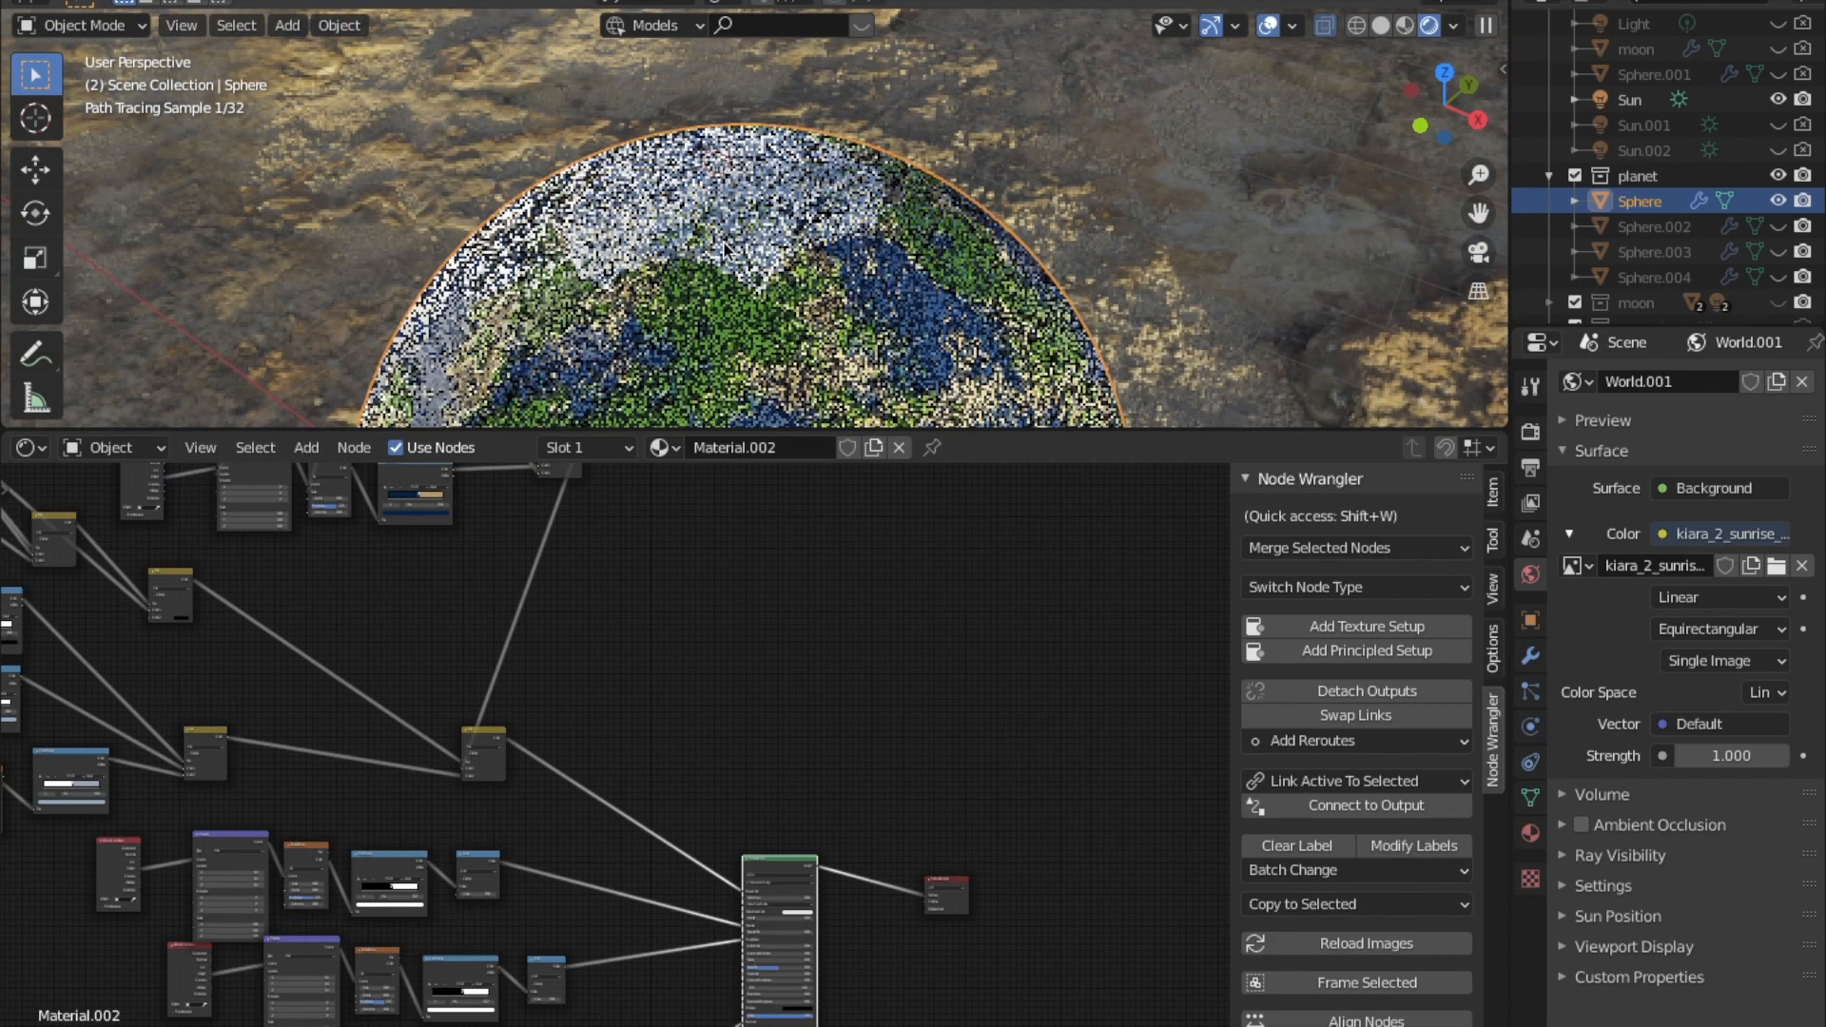
scroll(724, 249, up, 2)
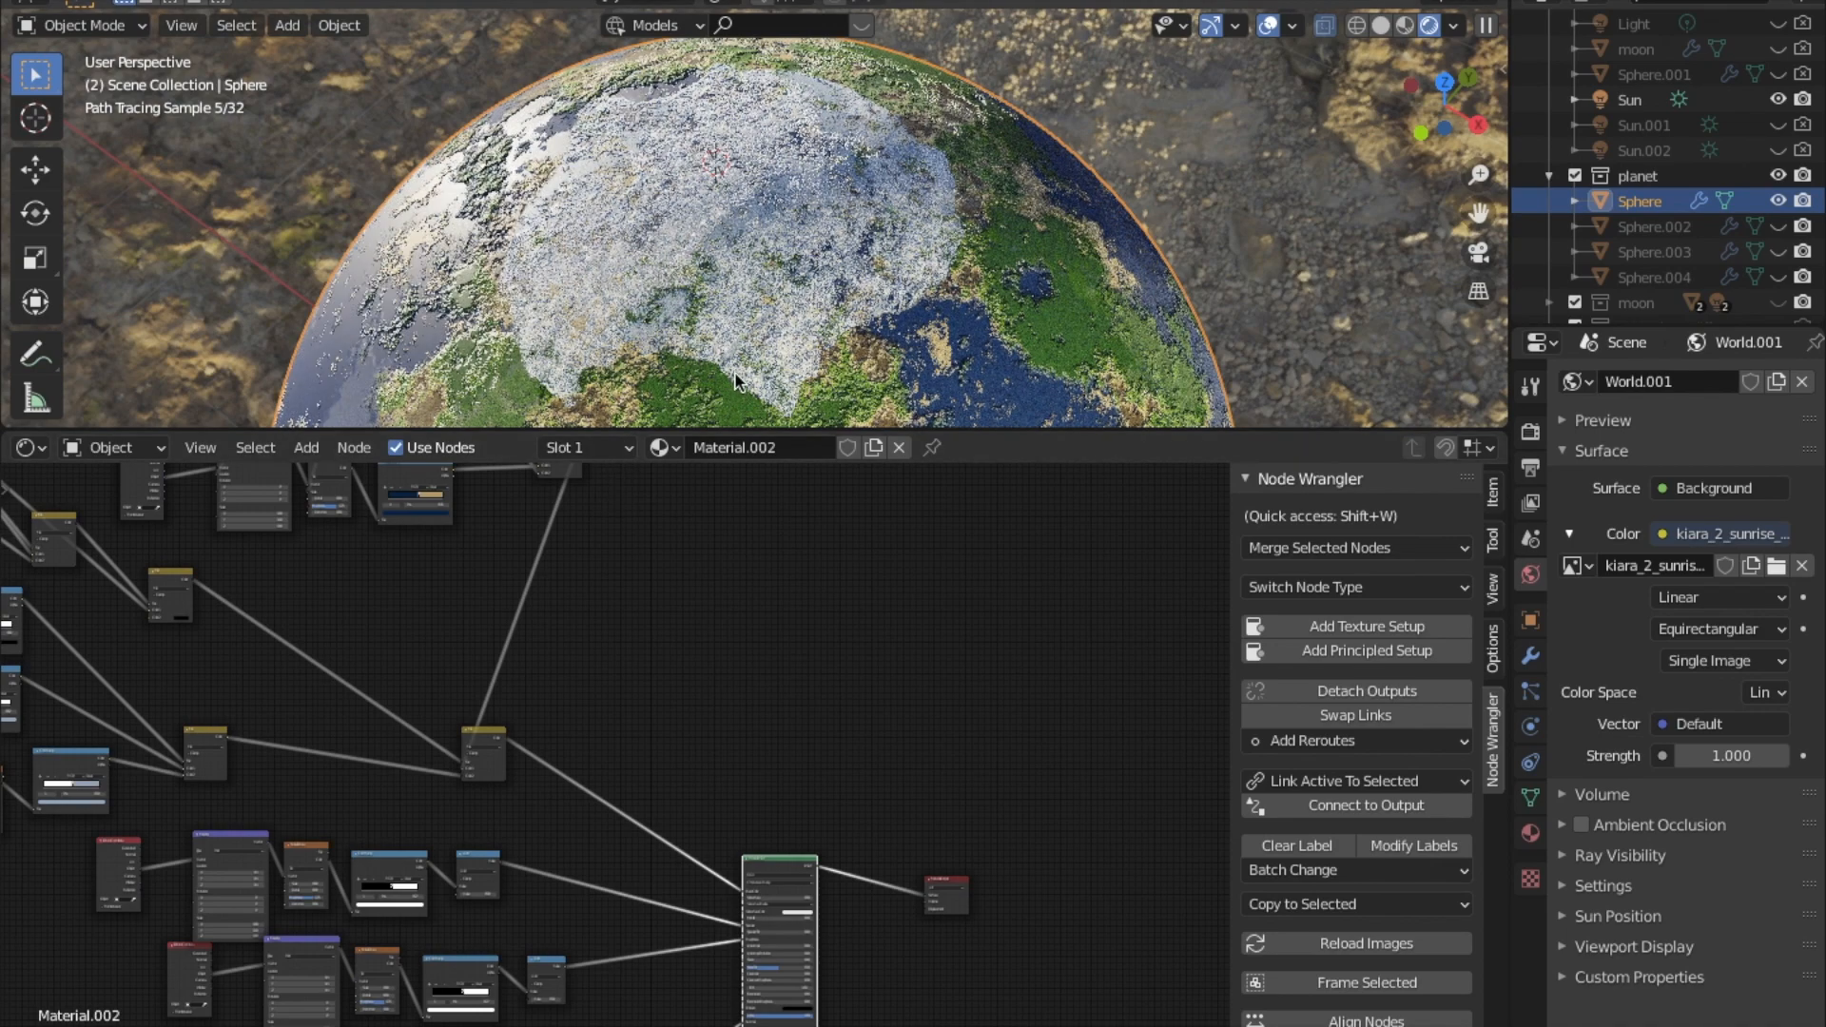
scroll(735, 414, down, 3)
Compare the polar mask node groups feeding the base color with their copies in the bump branch.
middle_drag(611, 644, 849, 444)
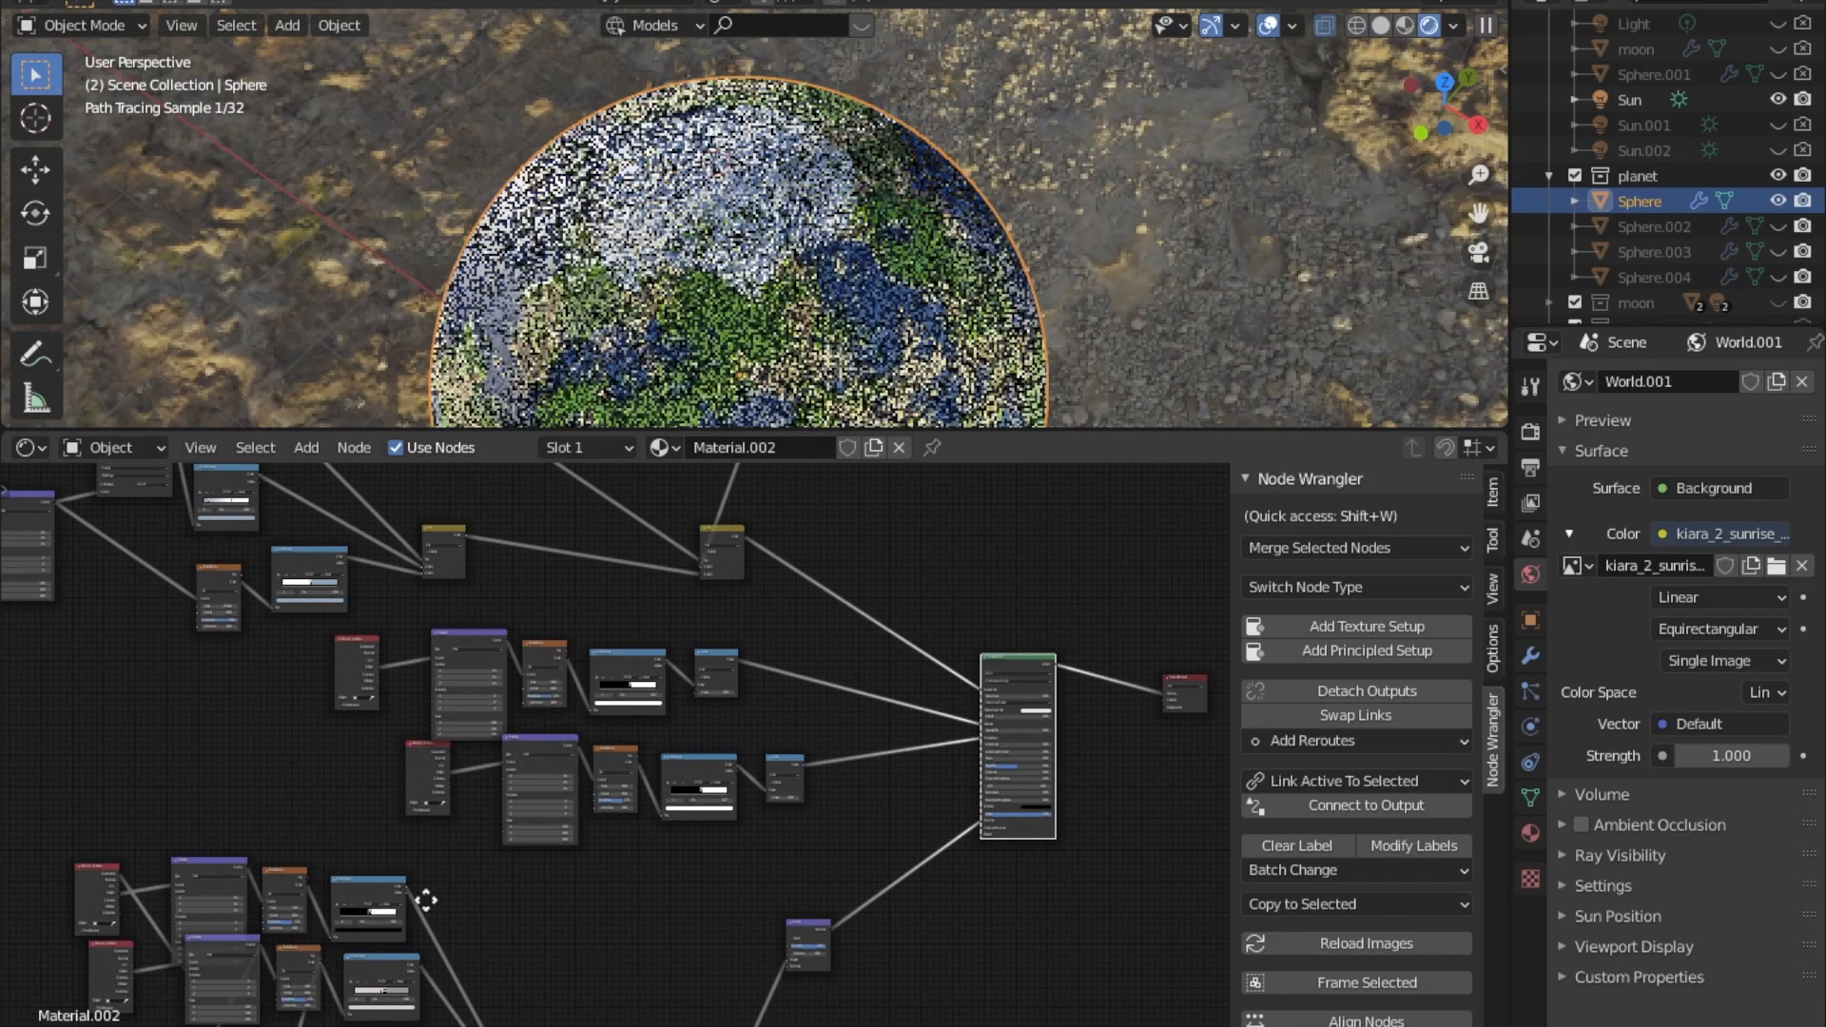
middle_drag(424, 904, 617, 661)
mouse_move(322, 861)
middle_down()
mouse_move(772, 625)
mouse_move(735, 937)
mouse_move(641, 981)
middle_up()
middle_drag(545, 888, 742, 284)
middle_drag(579, 790, 530, 900)
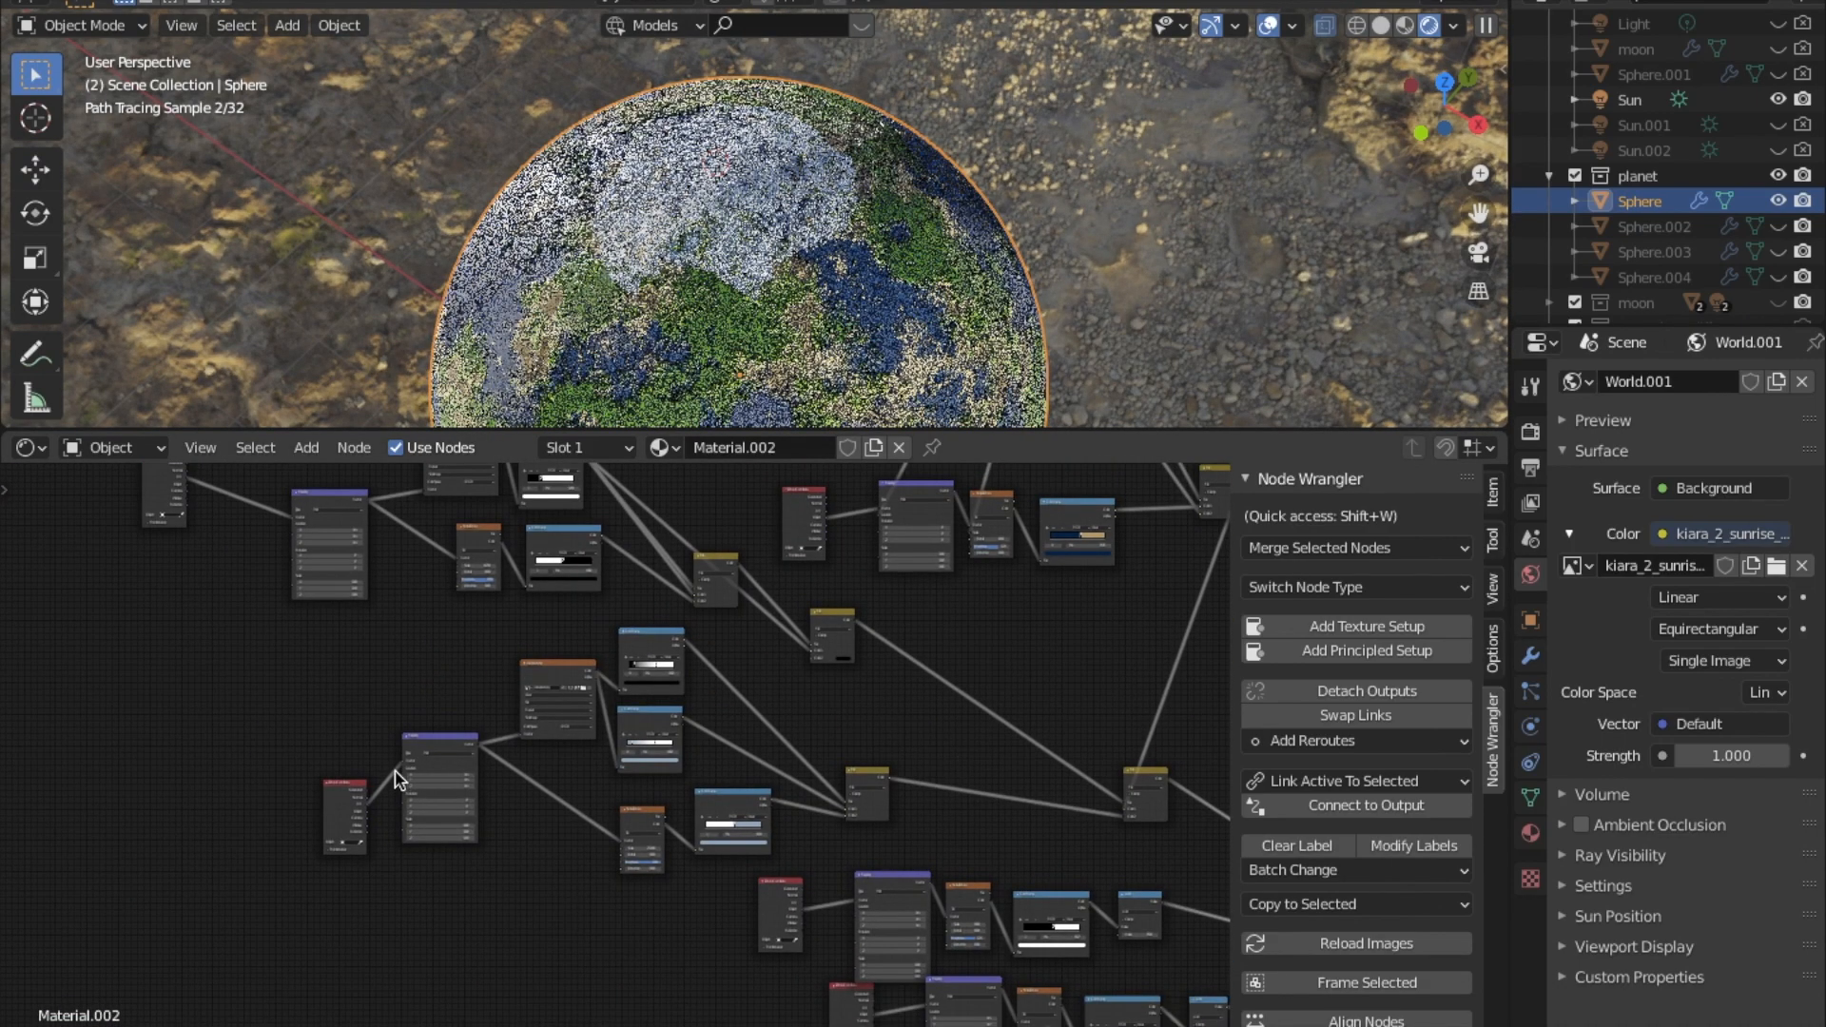
drag(348, 641, 867, 879)
middle_drag(539, 921, 744, 809)
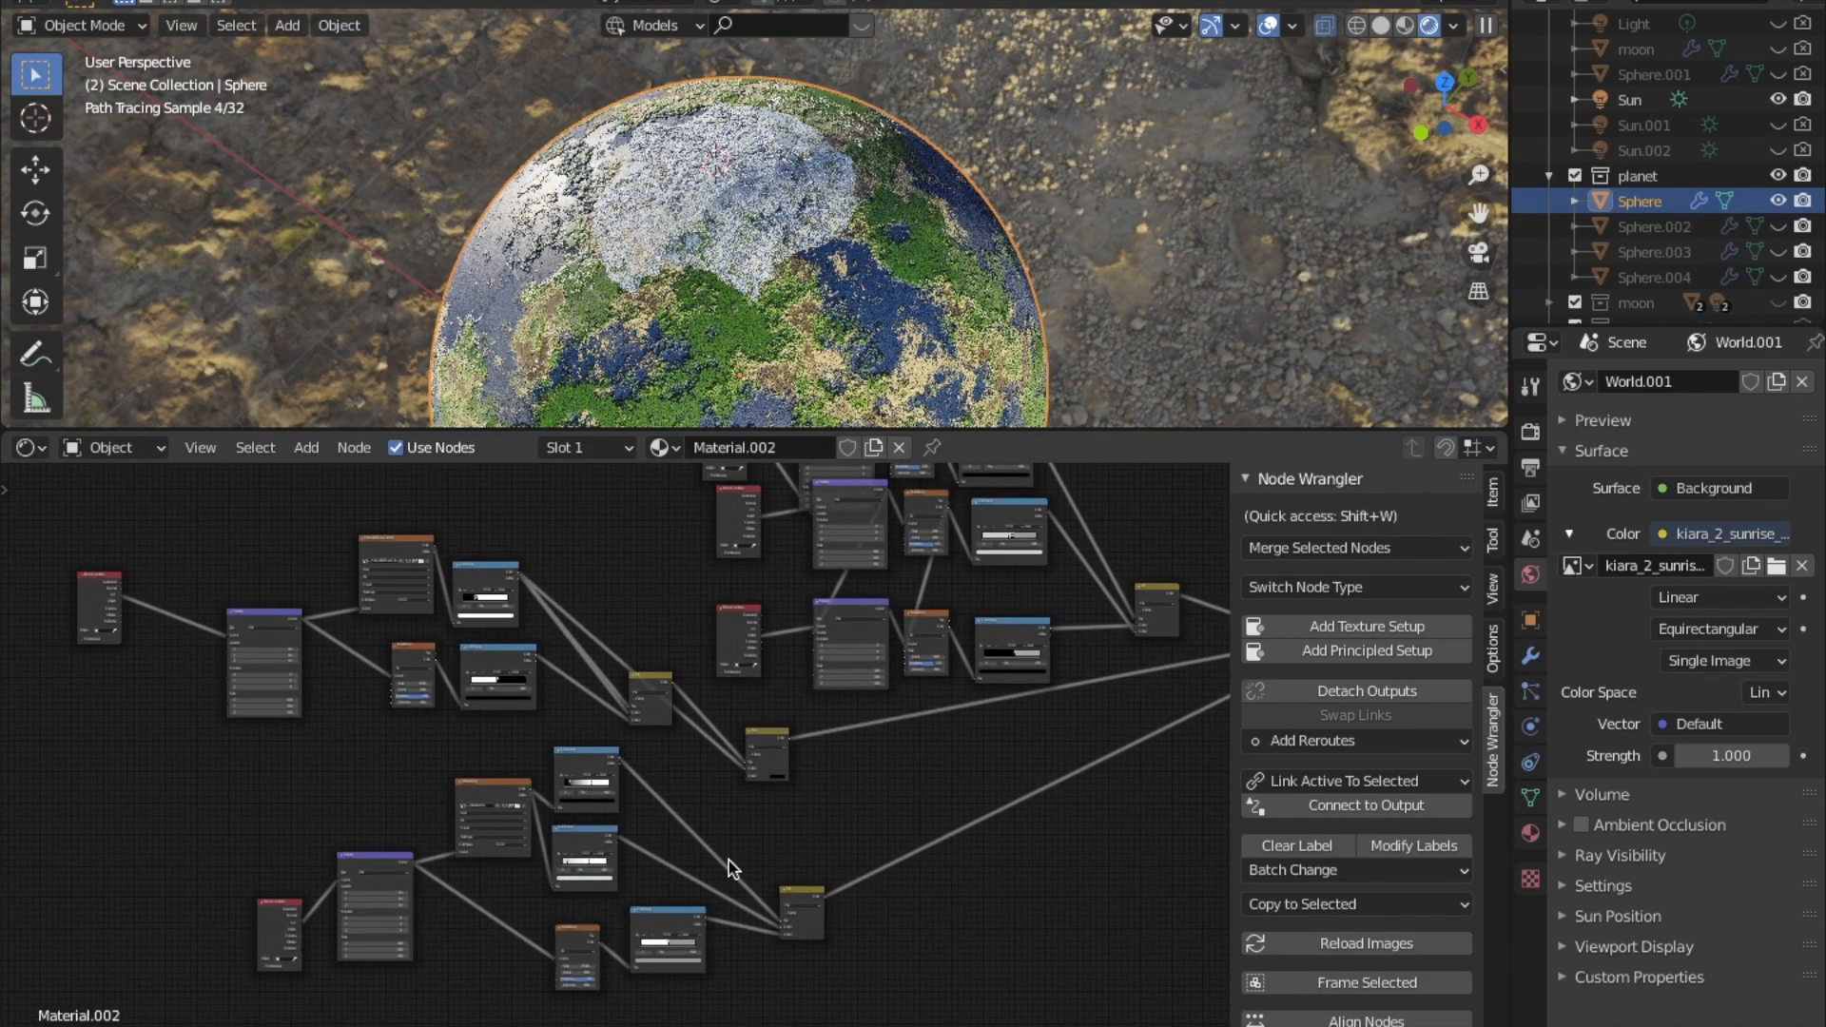
middle_drag(732, 871, 771, 835)
middle_drag(439, 568, 509, 771)
drag(315, 613, 398, 644)
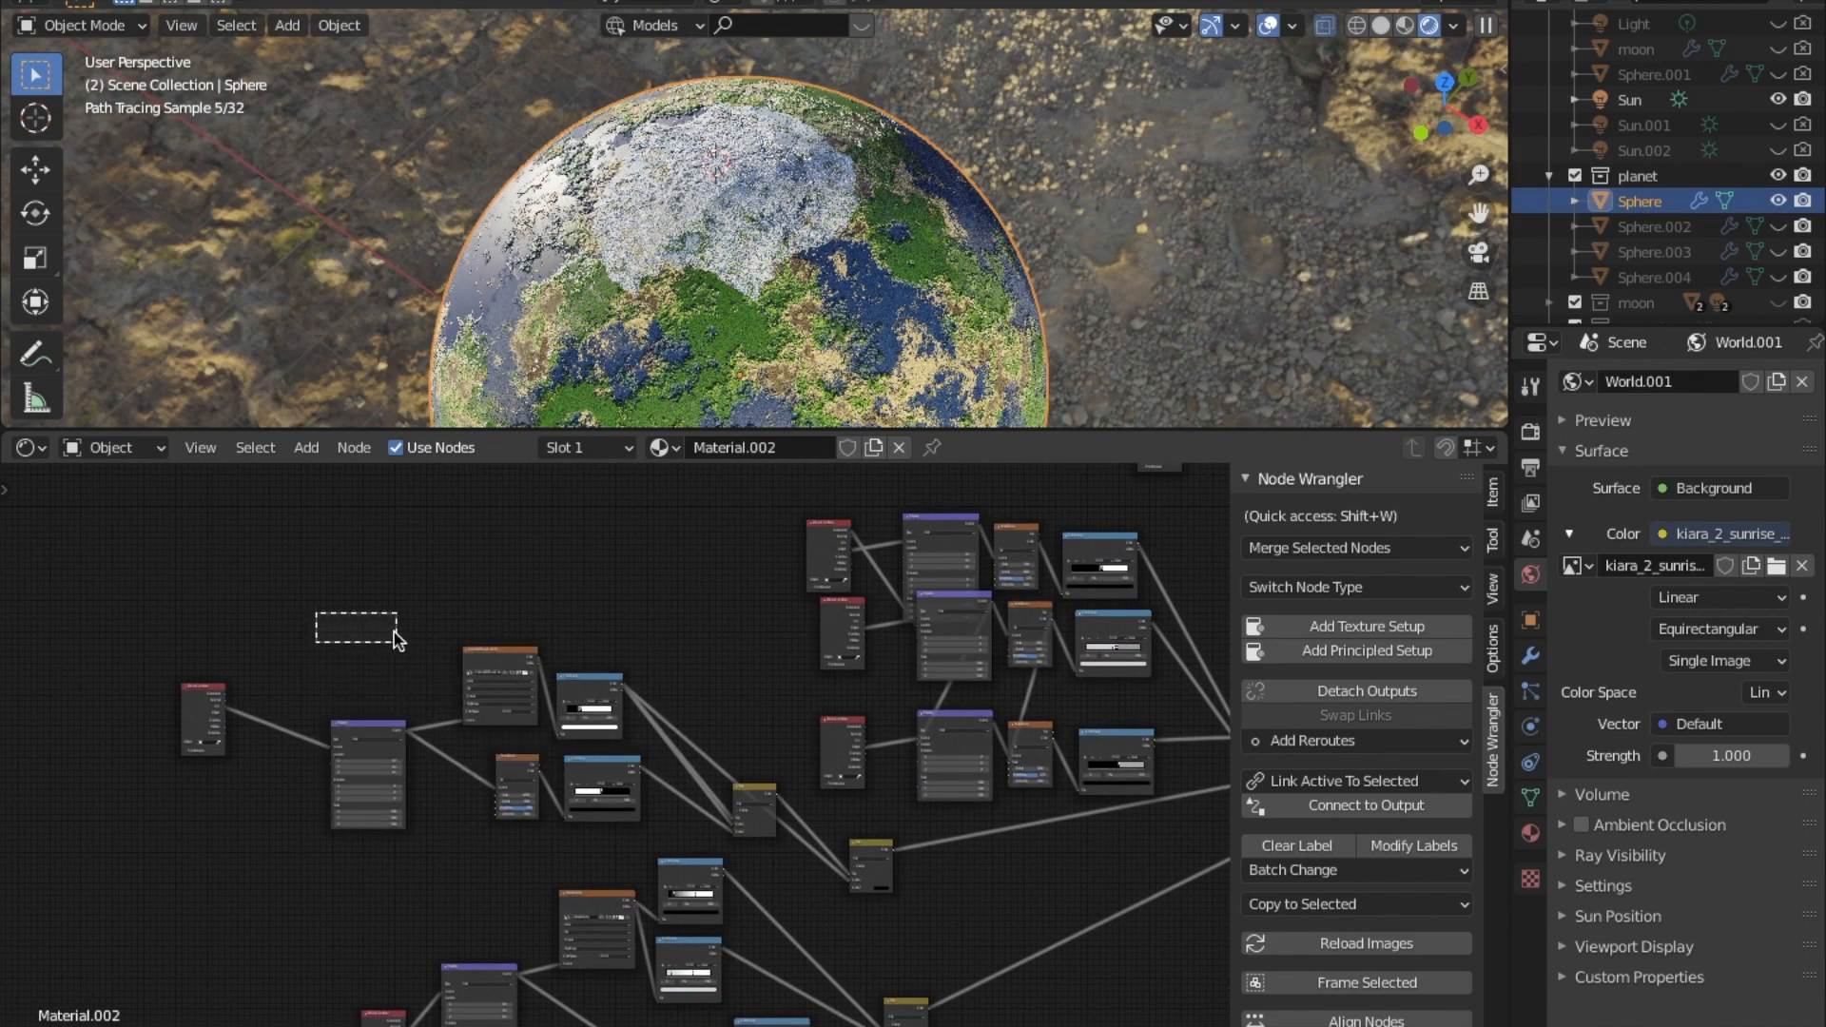
Review the overall node tree, comparing the complete color section with the duplicated bump section beneath it.
middle_drag(1001, 828, 1150, 683)
middle_drag(766, 808, 680, 970)
scroll(1013, 658, down, 4)
middle_drag(1013, 658, 777, 980)
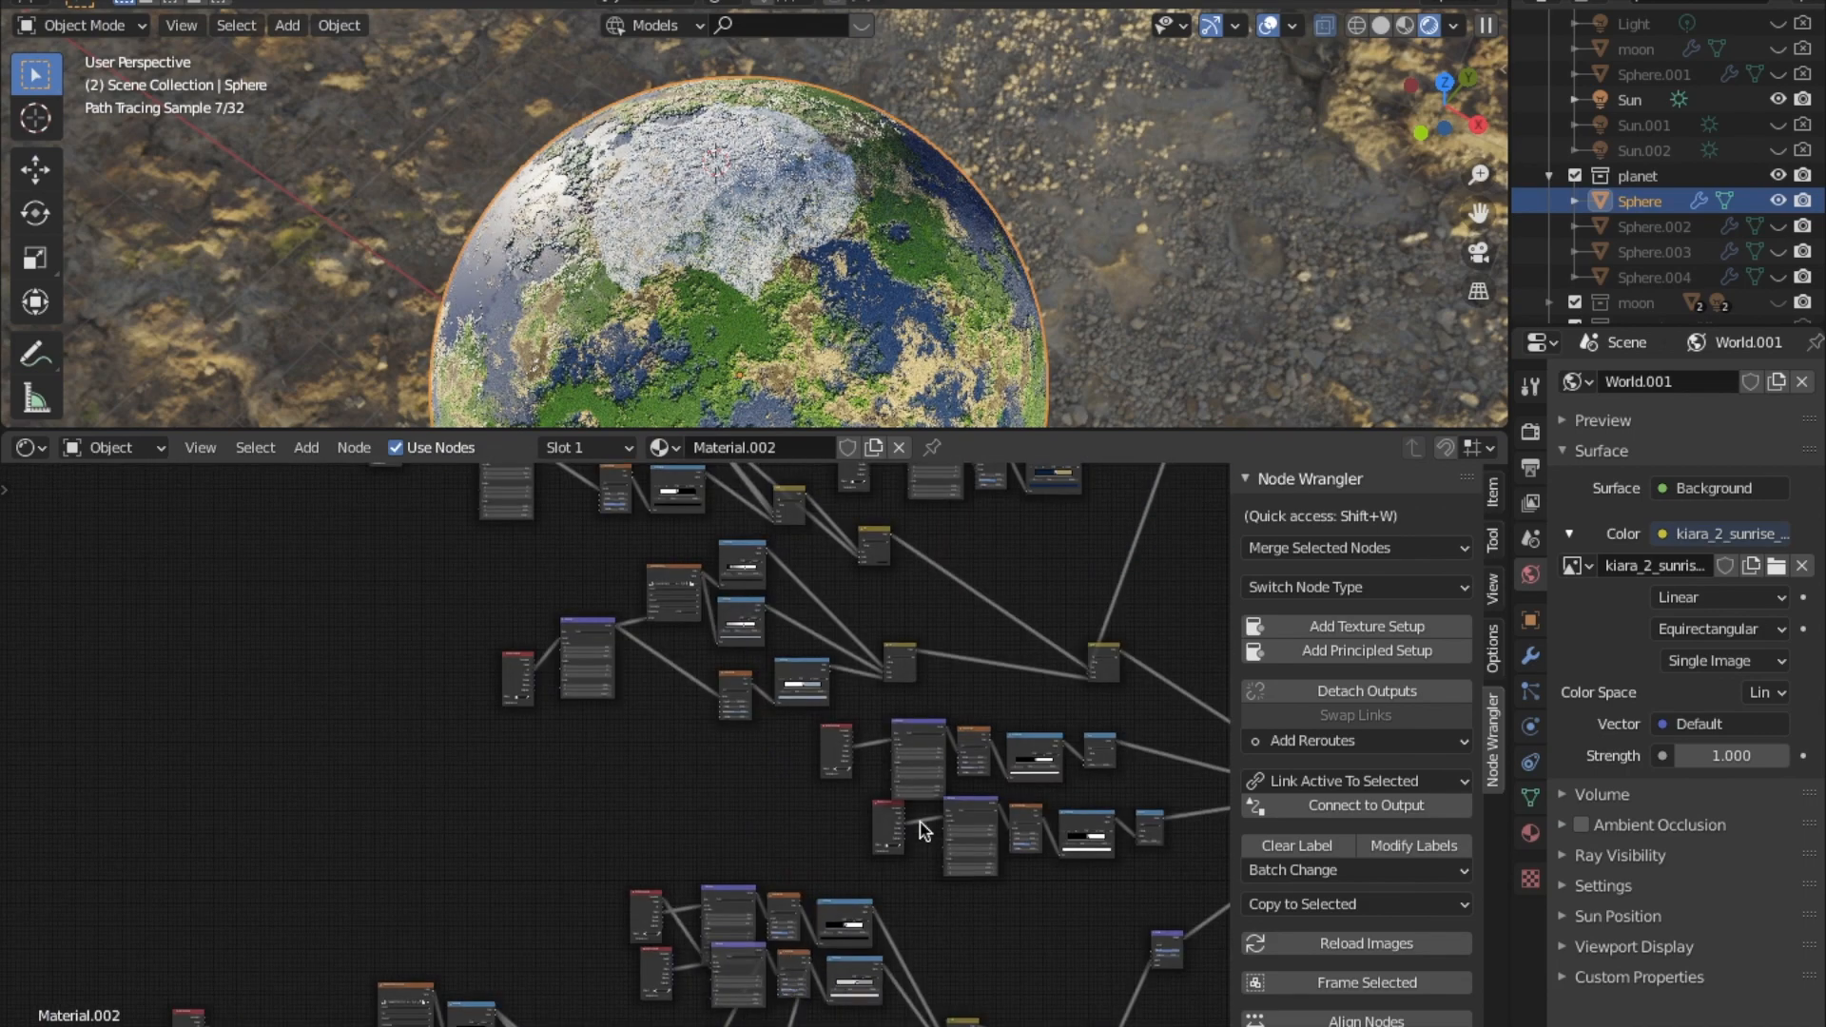
middle_drag(926, 822, 849, 978)
scroll(668, 688, down, 4)
middle_drag(703, 972, 786, 676)
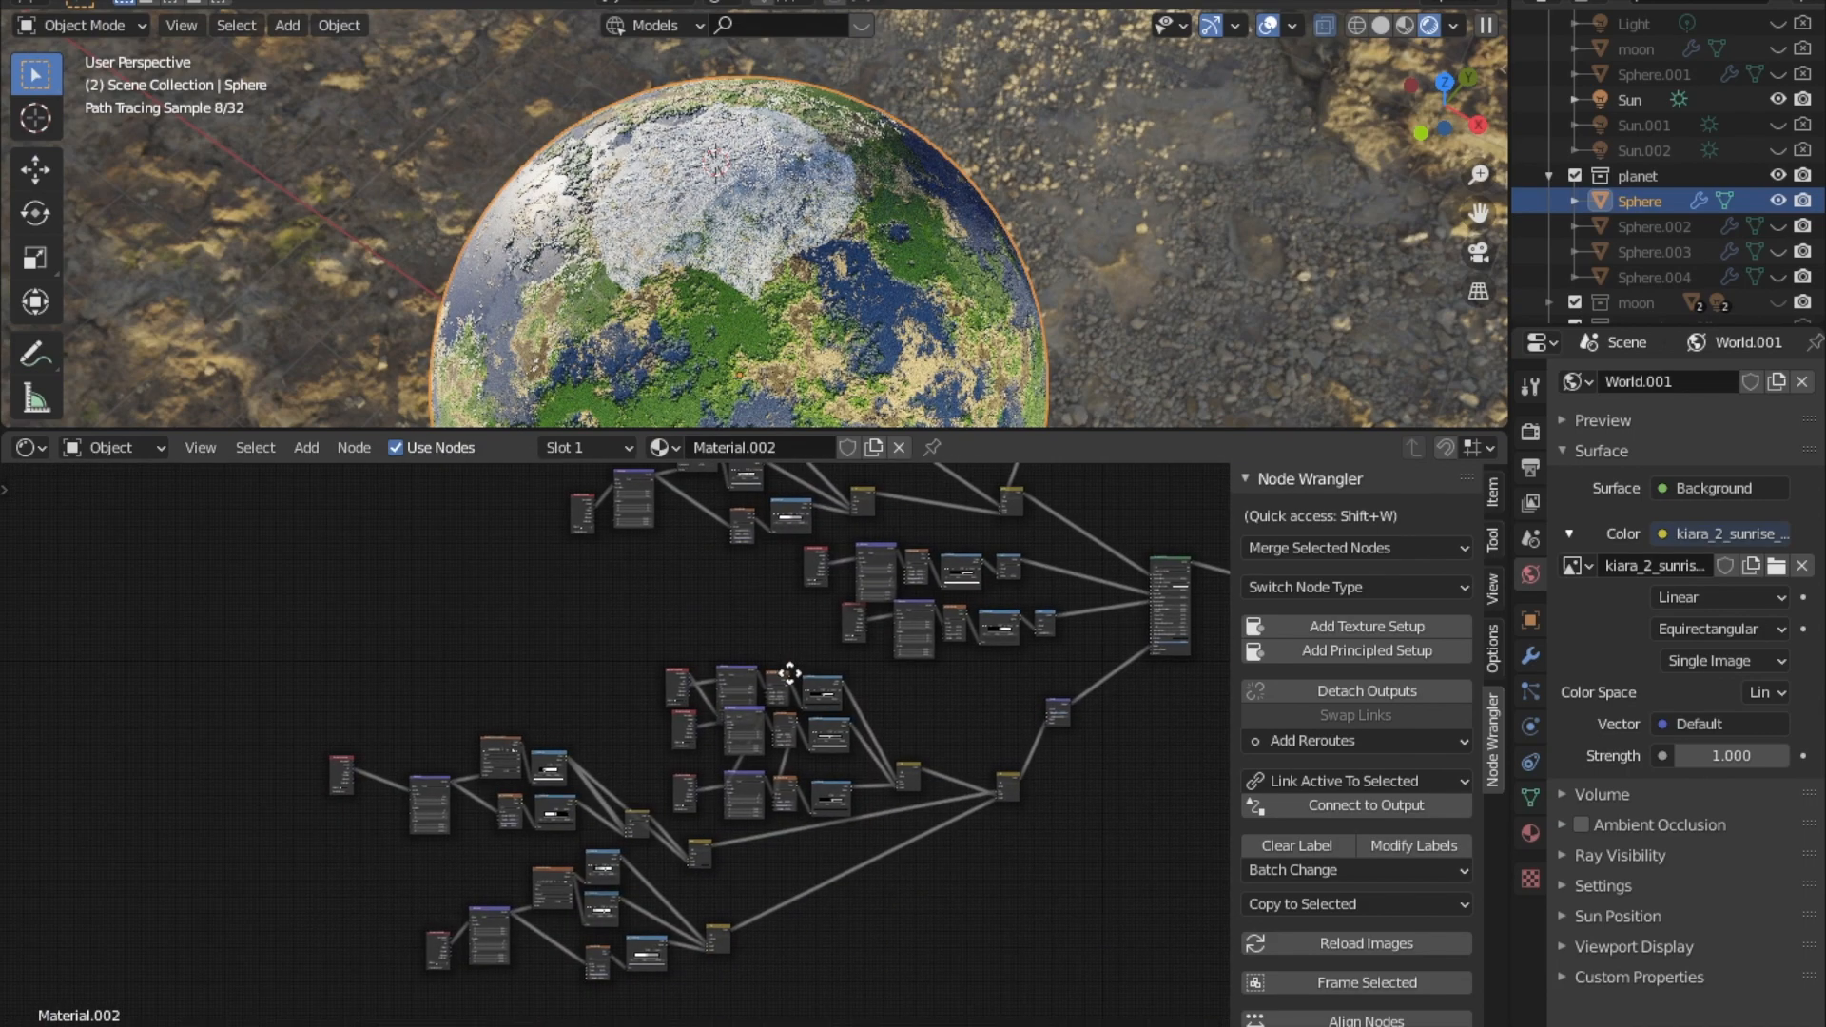
middle_drag(781, 500, 766, 704)
middle_drag(708, 608, 726, 741)
scroll(620, 601, down, 1)
drag(497, 546, 289, 654)
middle_drag(344, 757, 381, 332)
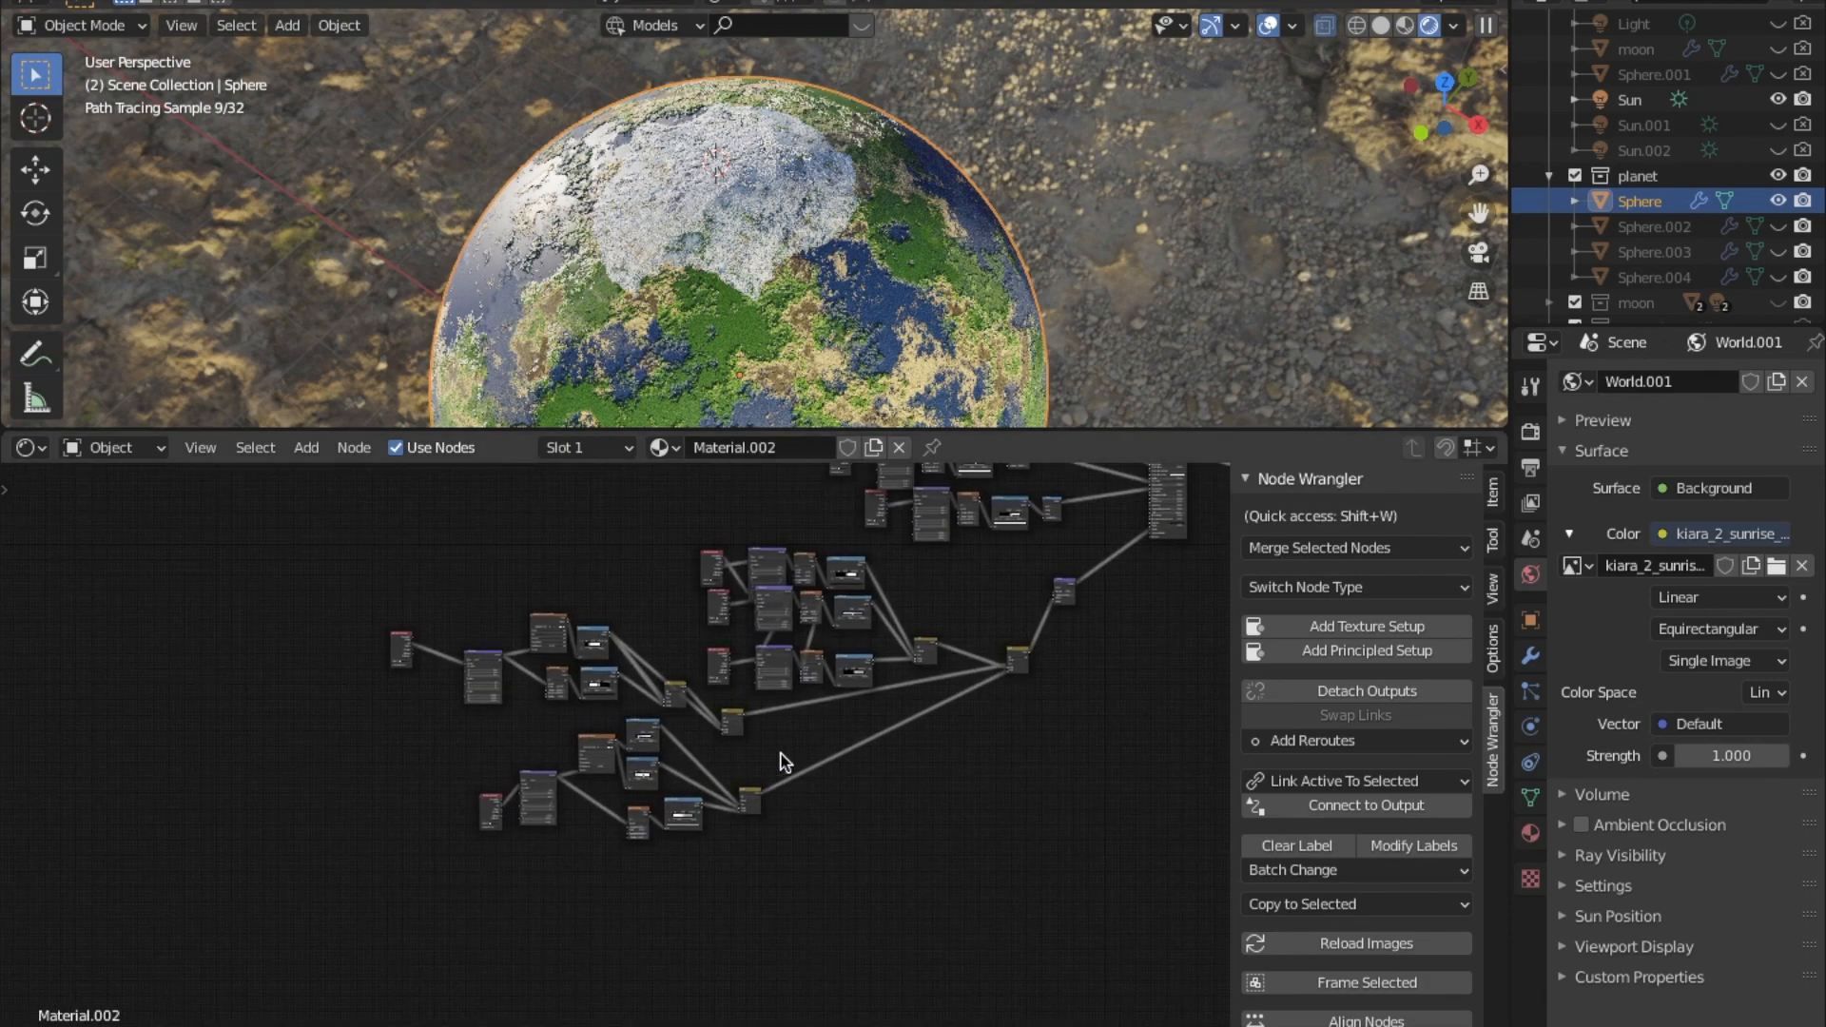
Examine the greyscale ColorRamps in the bump copy of the poles.planet.png group and check the ice relief on the planet.
scroll(742, 720, up, 4)
scroll(613, 927, up, 4)
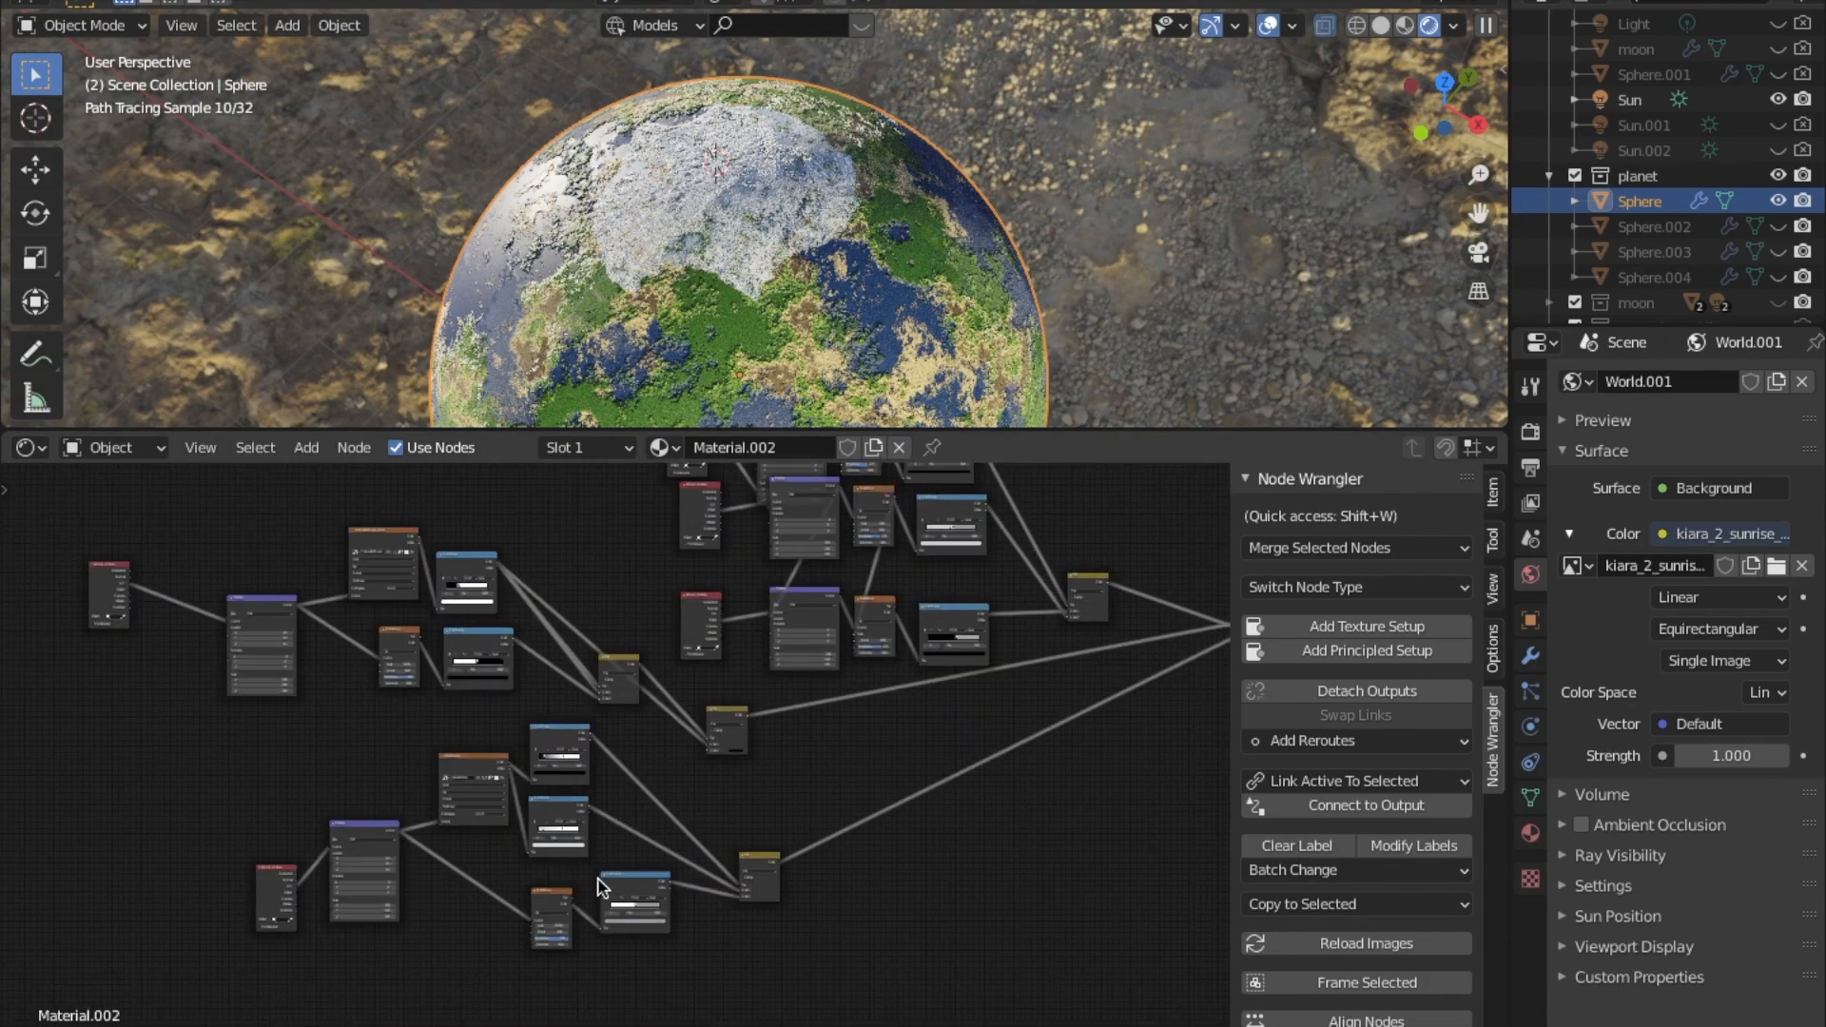
scroll(574, 853, up, 1)
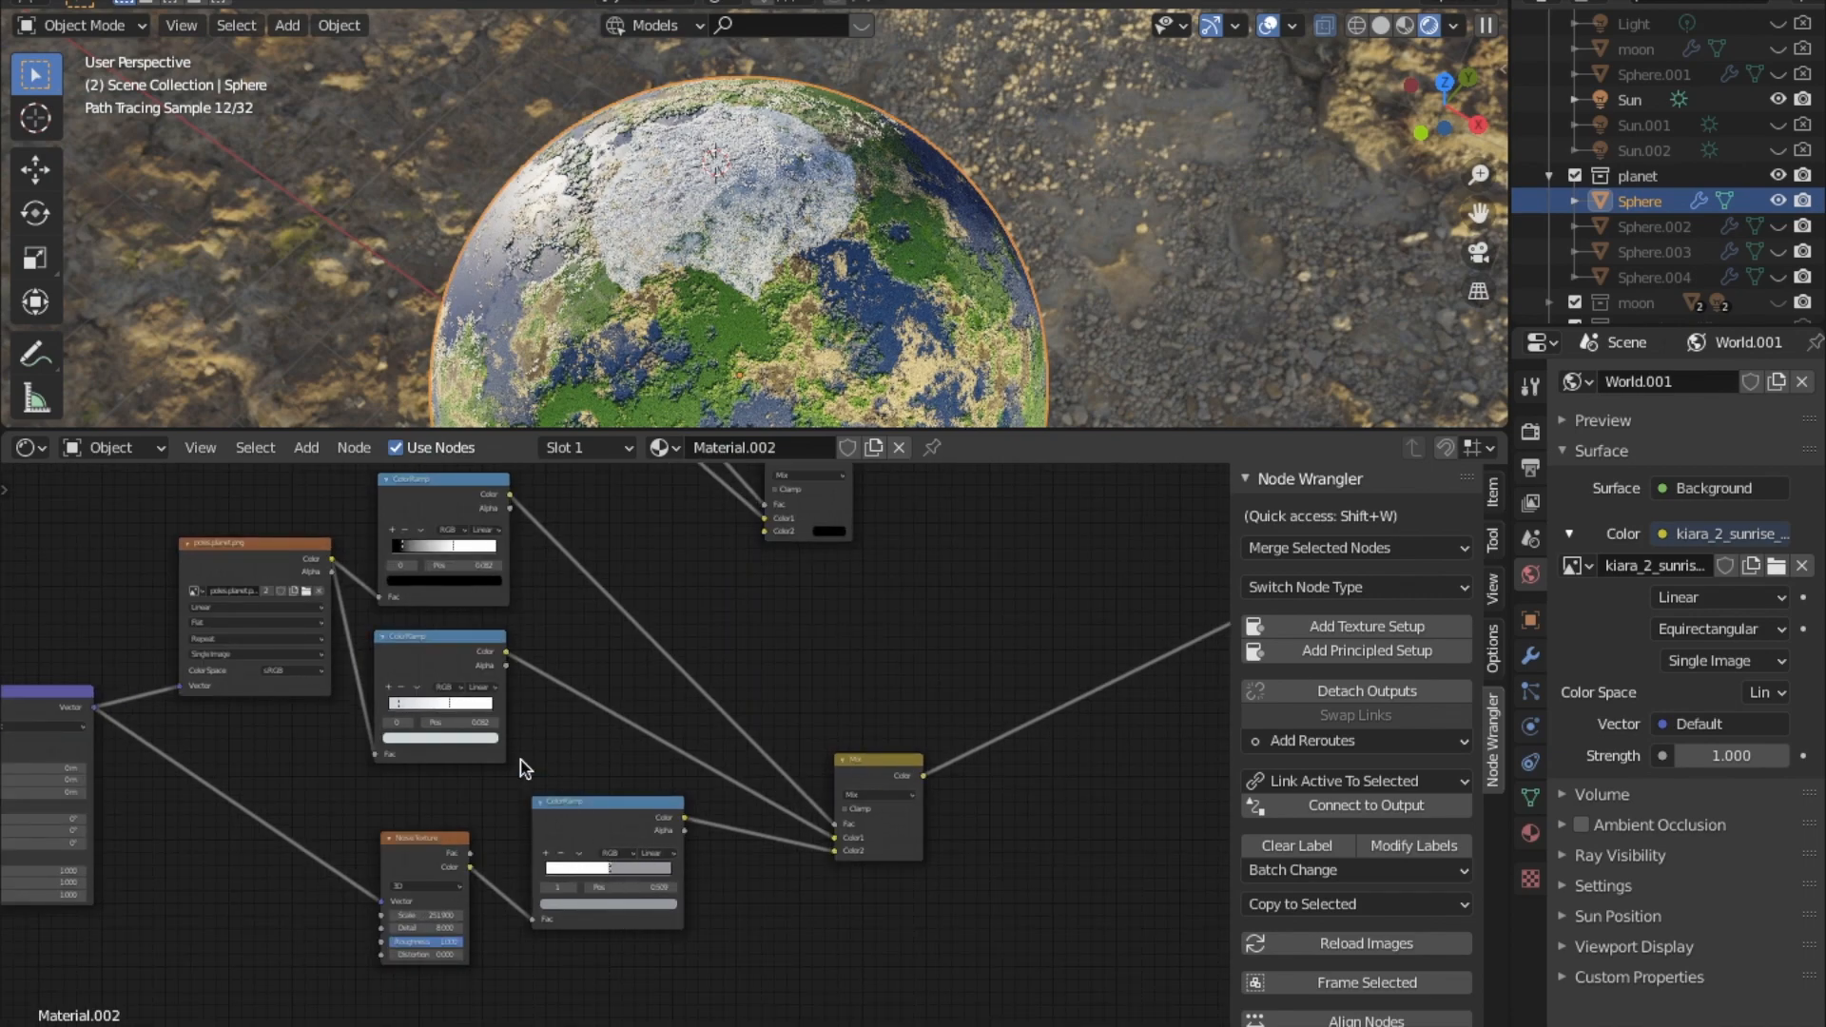
middle_drag(487, 703, 548, 824)
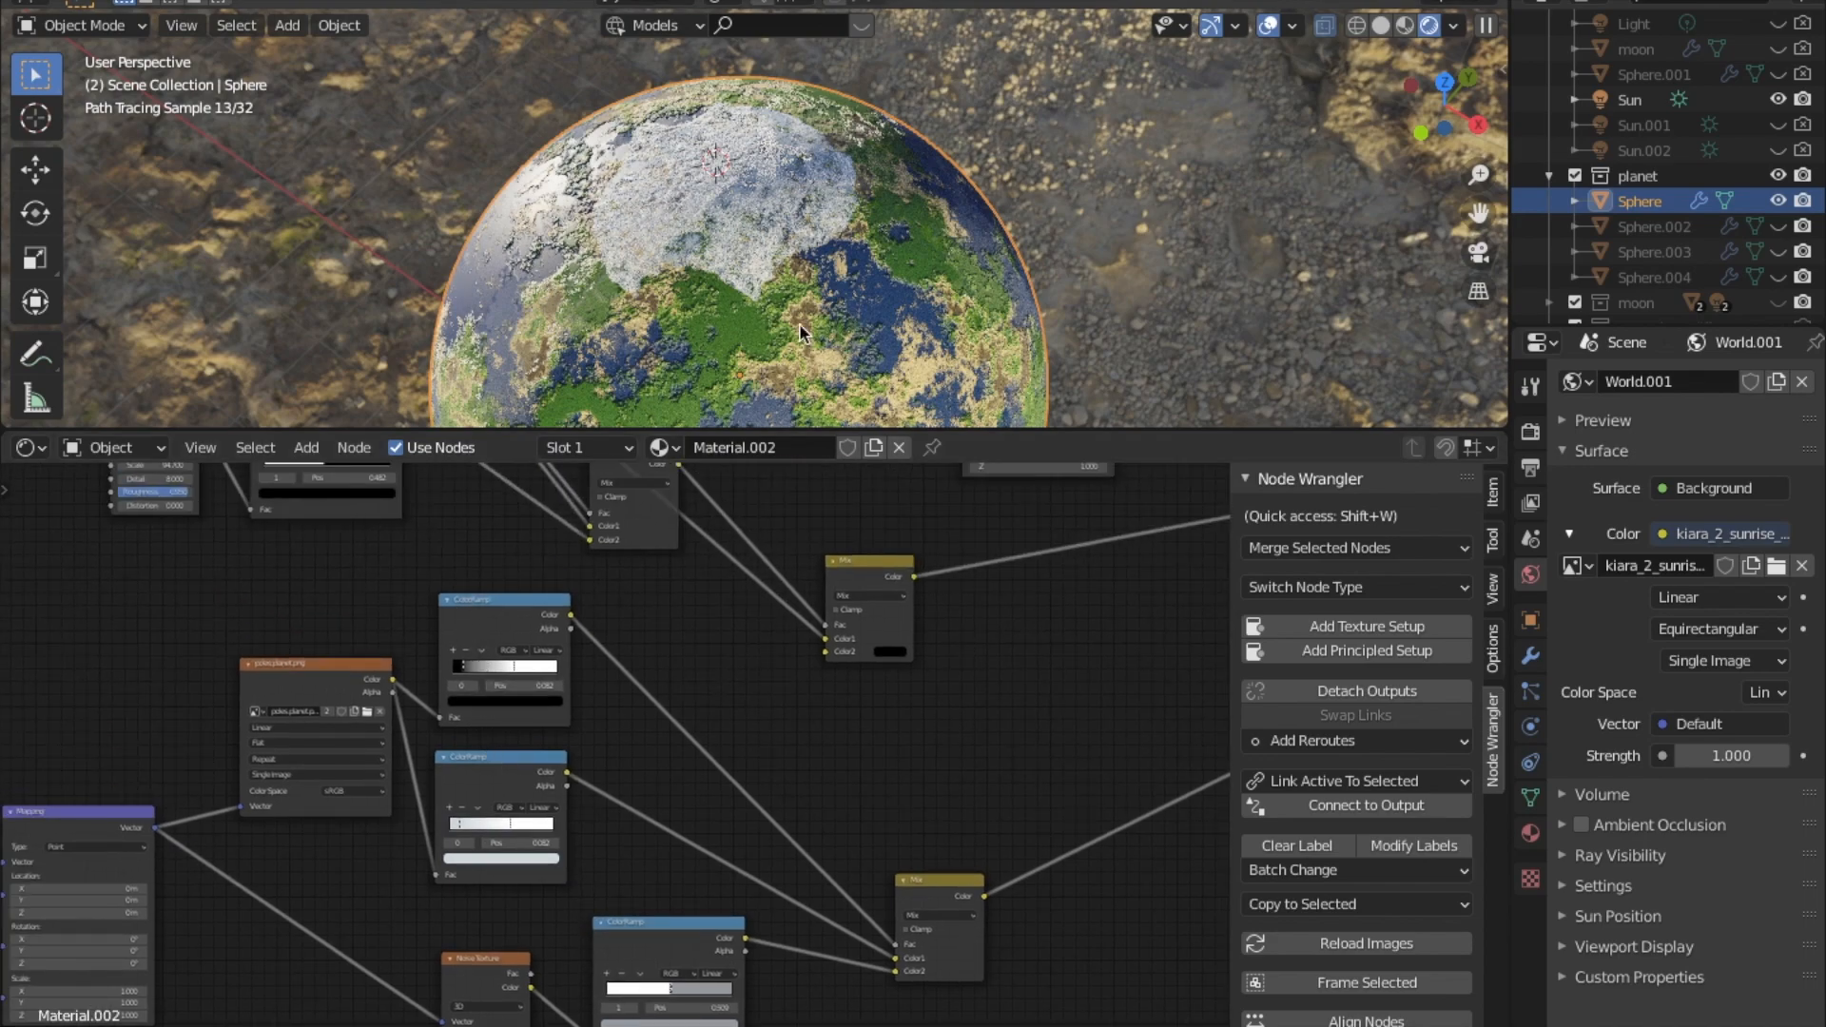
middle_drag(788, 306, 847, 204)
scroll(856, 238, up, 3)
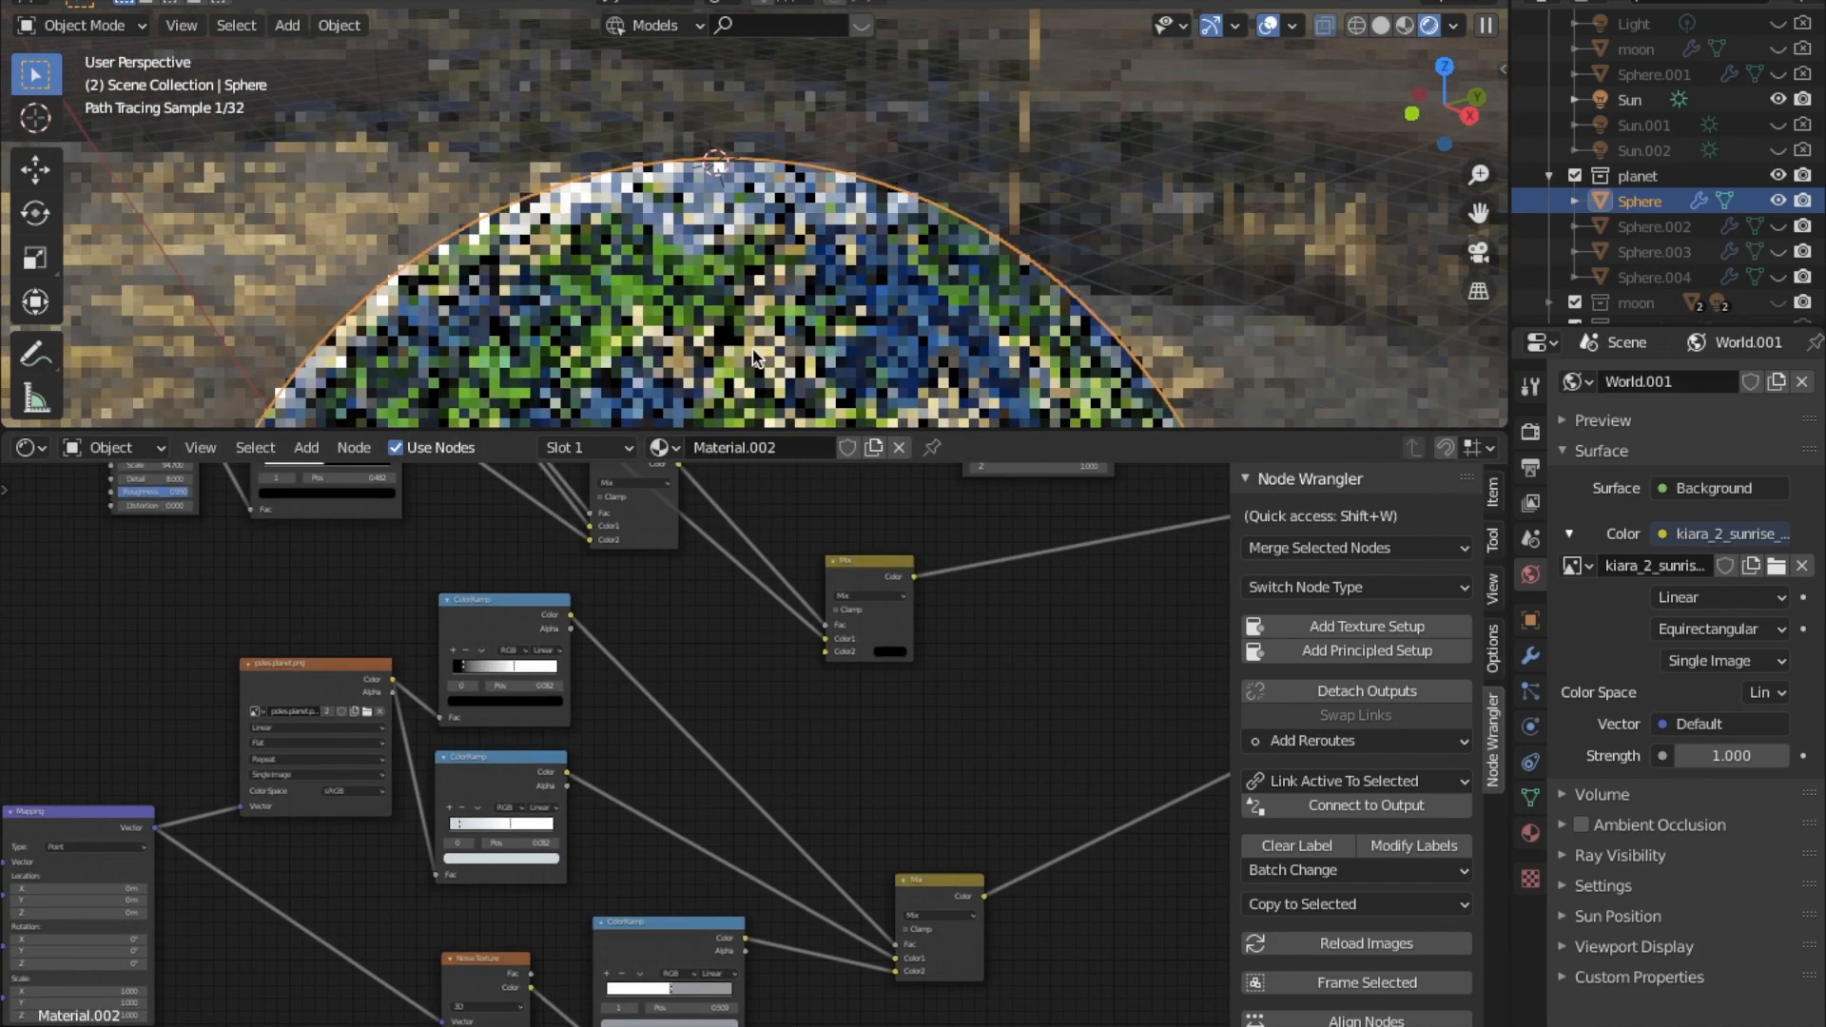
middle_drag(894, 332, 920, 331)
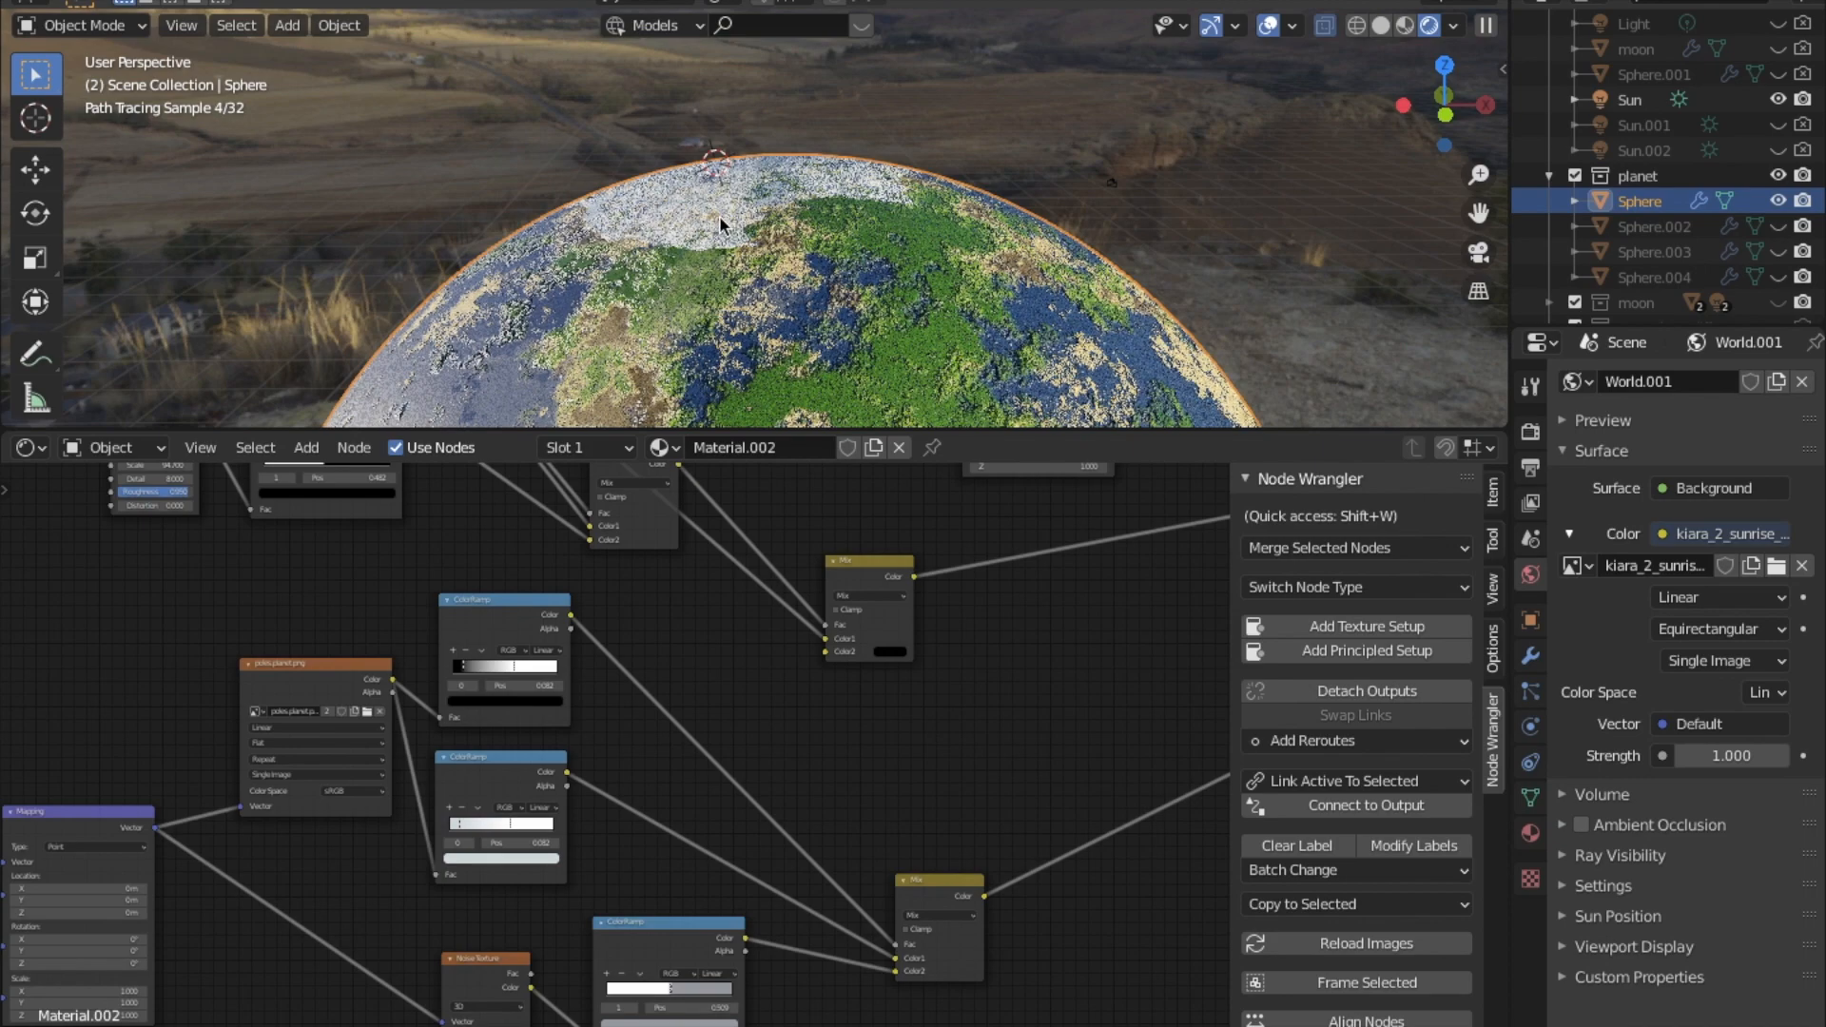
Trace the polar and terrain Mix nodes through the final bump Mix into the Bump node.
middle_drag(829, 765, 428, 754)
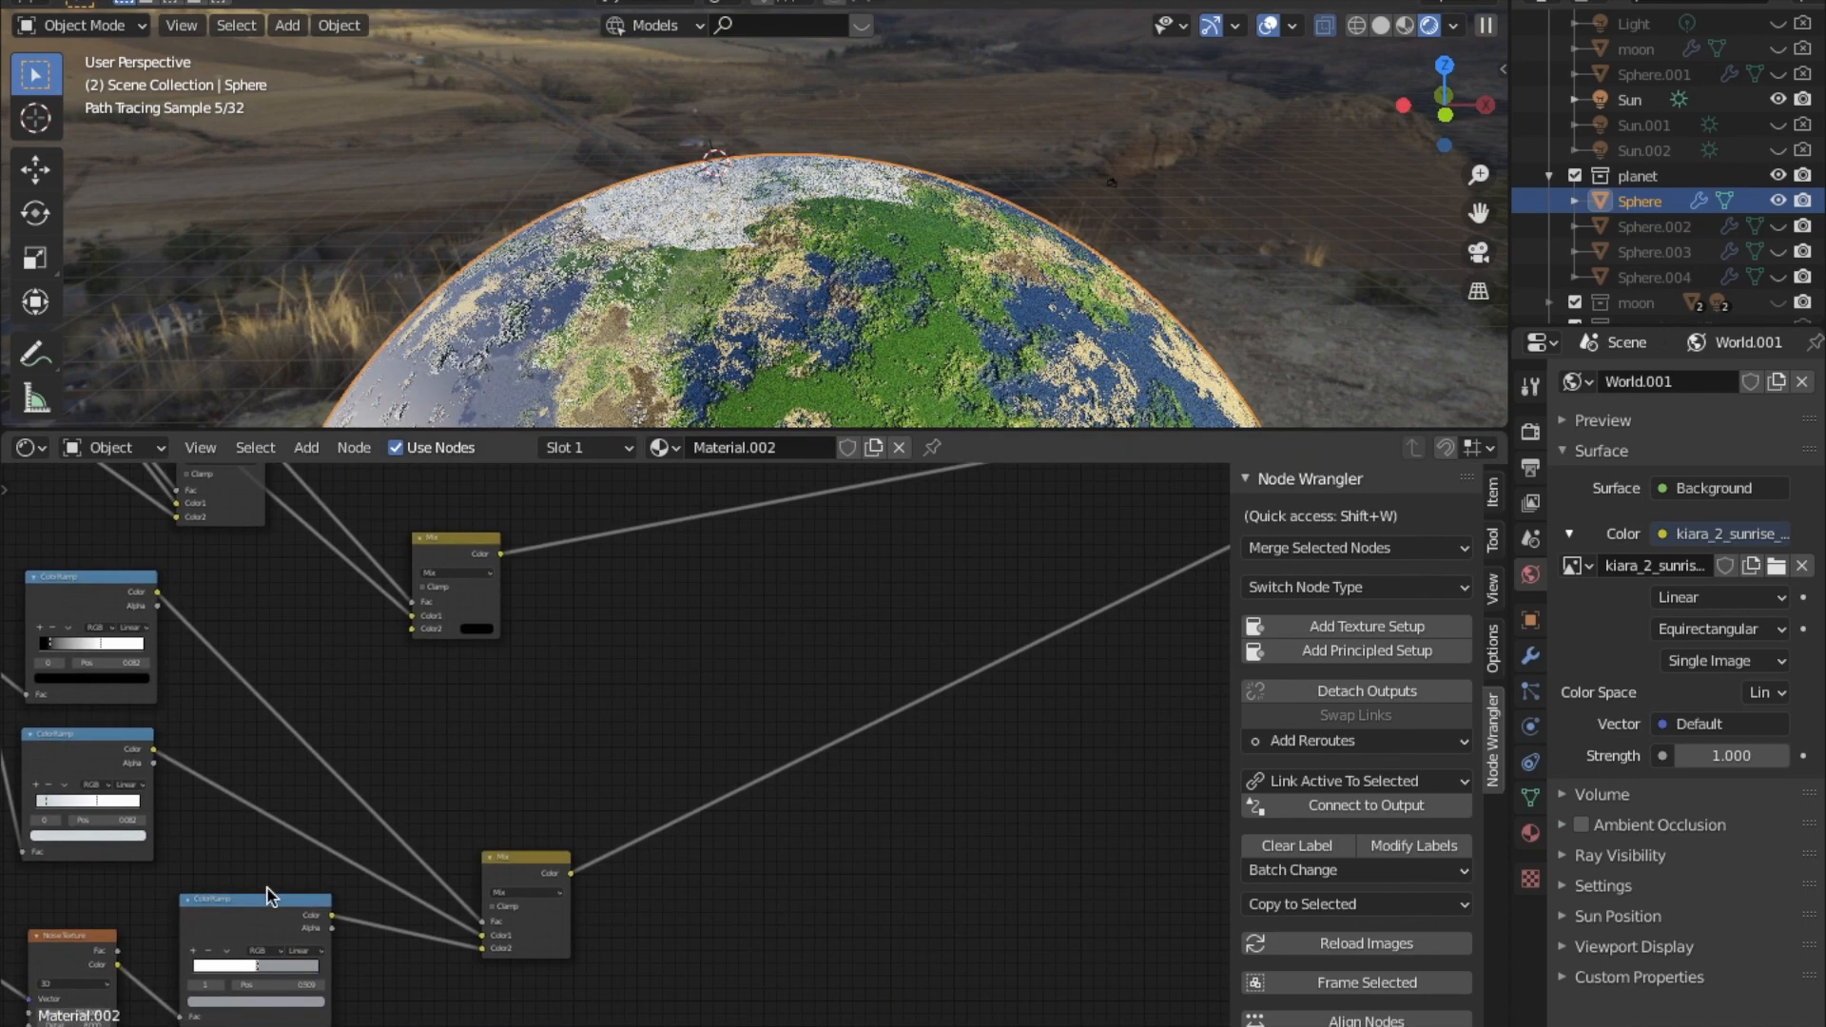
scroll(809, 588, down, 4)
middle_drag(814, 618, 437, 853)
middle_drag(946, 669, 839, 826)
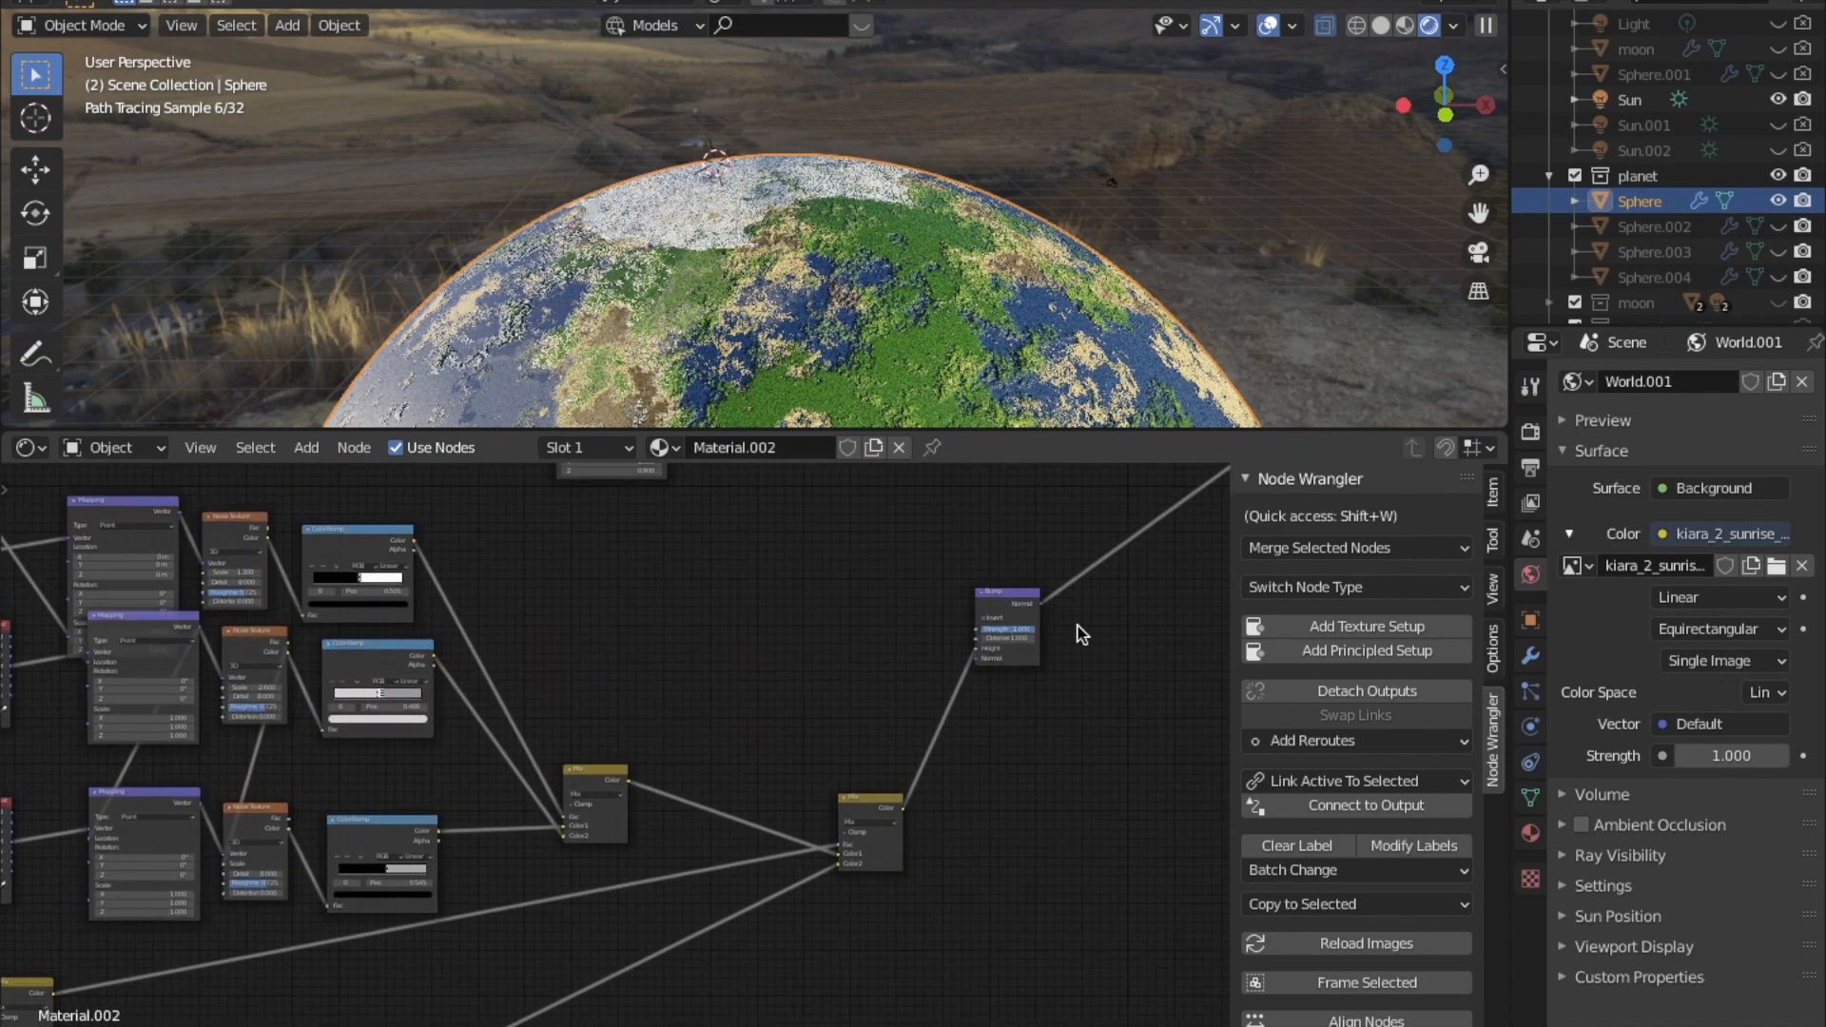
middle_drag(381, 854, 591, 808)
scroll(494, 861, down, 3)
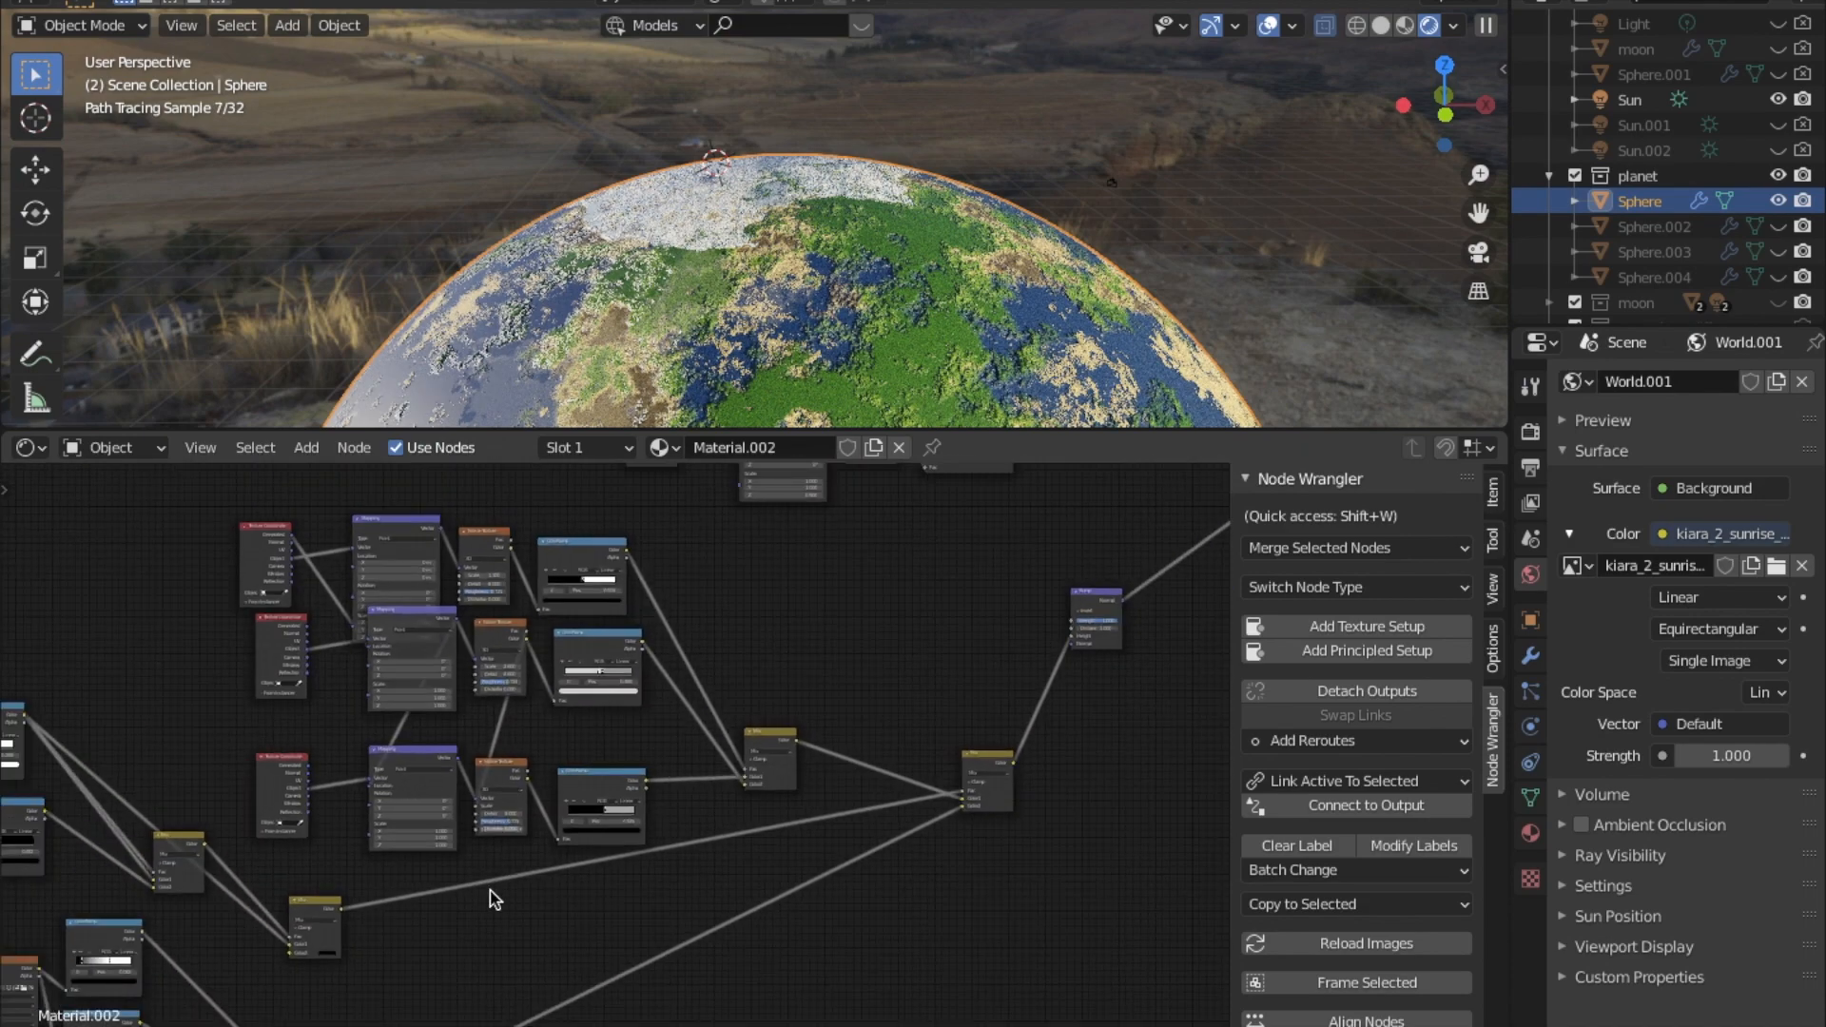
Follow the bump node chain to the Principled BSDF and Material Output of the base sphere.
scroll(489, 897, down, 2)
middle_drag(478, 902, 656, 774)
scroll(919, 690, up, 1)
middle_drag(829, 717, 582, 850)
scroll(785, 758, up, 4)
middle_drag(785, 758, 401, 920)
scroll(590, 825, down, 1)
middle_drag(908, 603, 787, 835)
scroll(717, 855, up, 1)
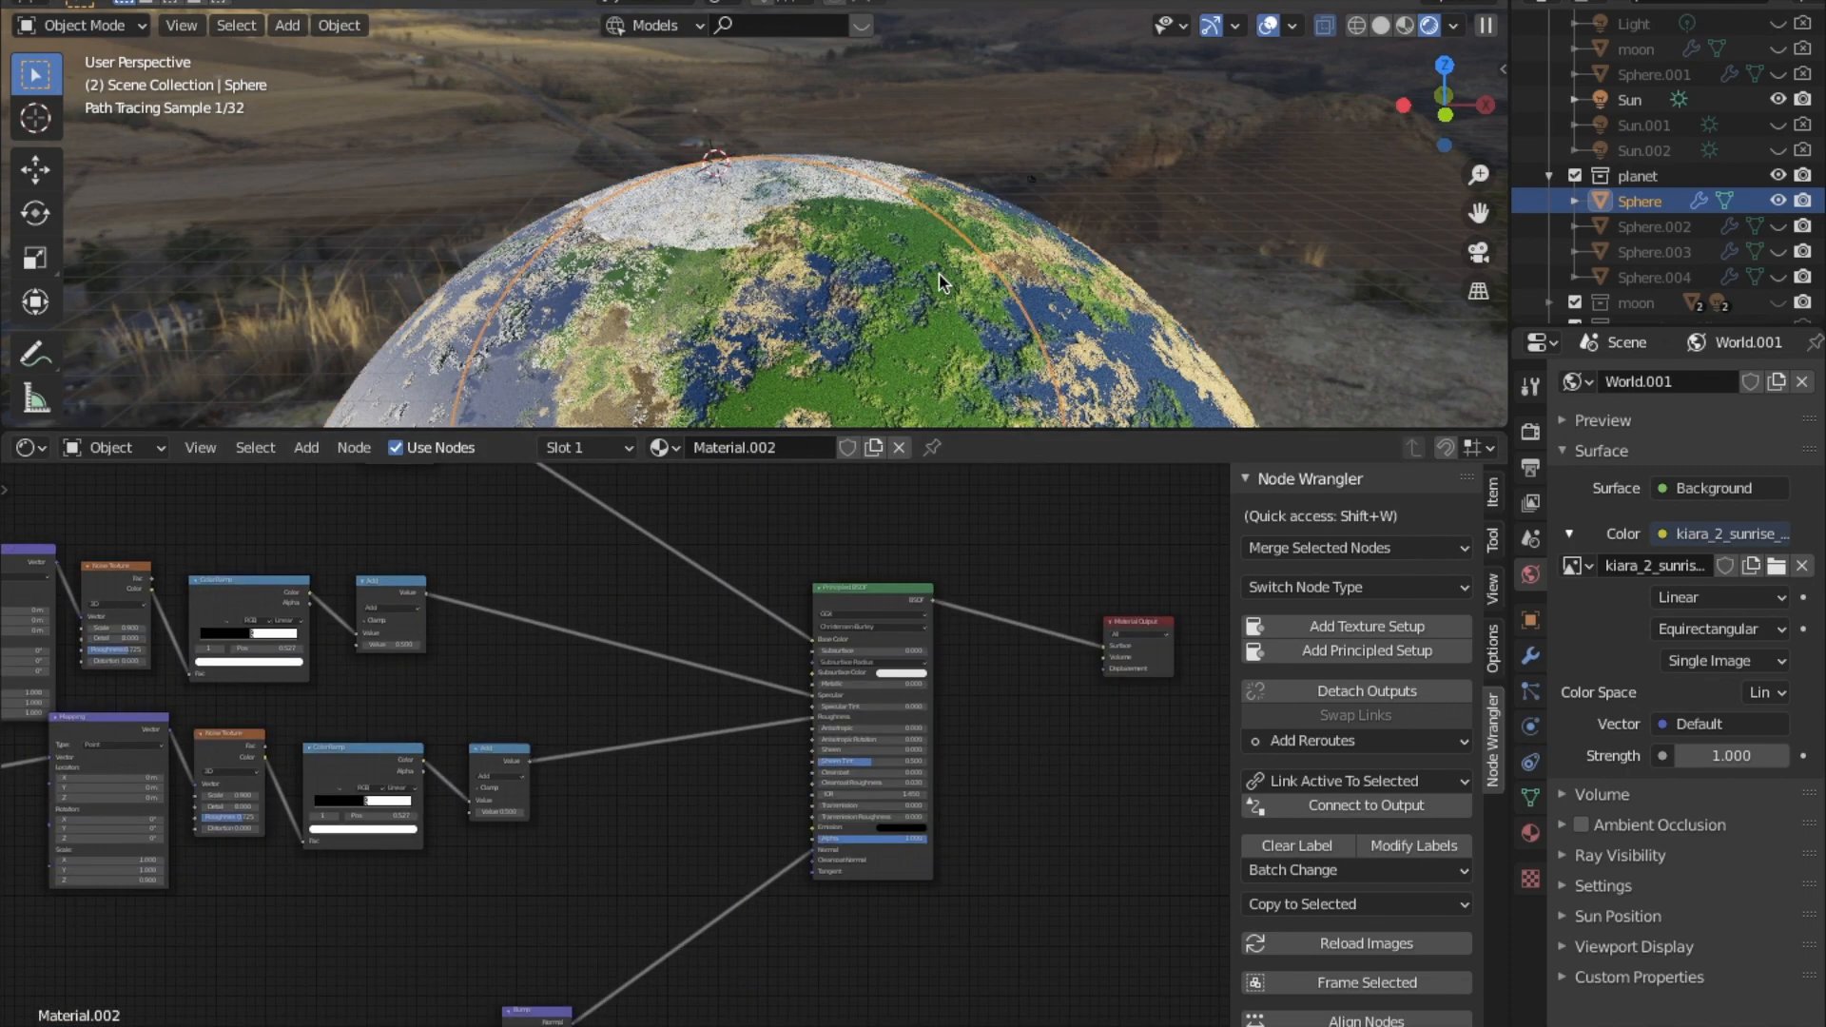
Show Sphere.003 around the base planet with Sphere.002 hidden, and select it to bring up its Material.006 node tree.
scroll(728, 256, down, 6)
shift+middle_drag(760, 312, 766, 212)
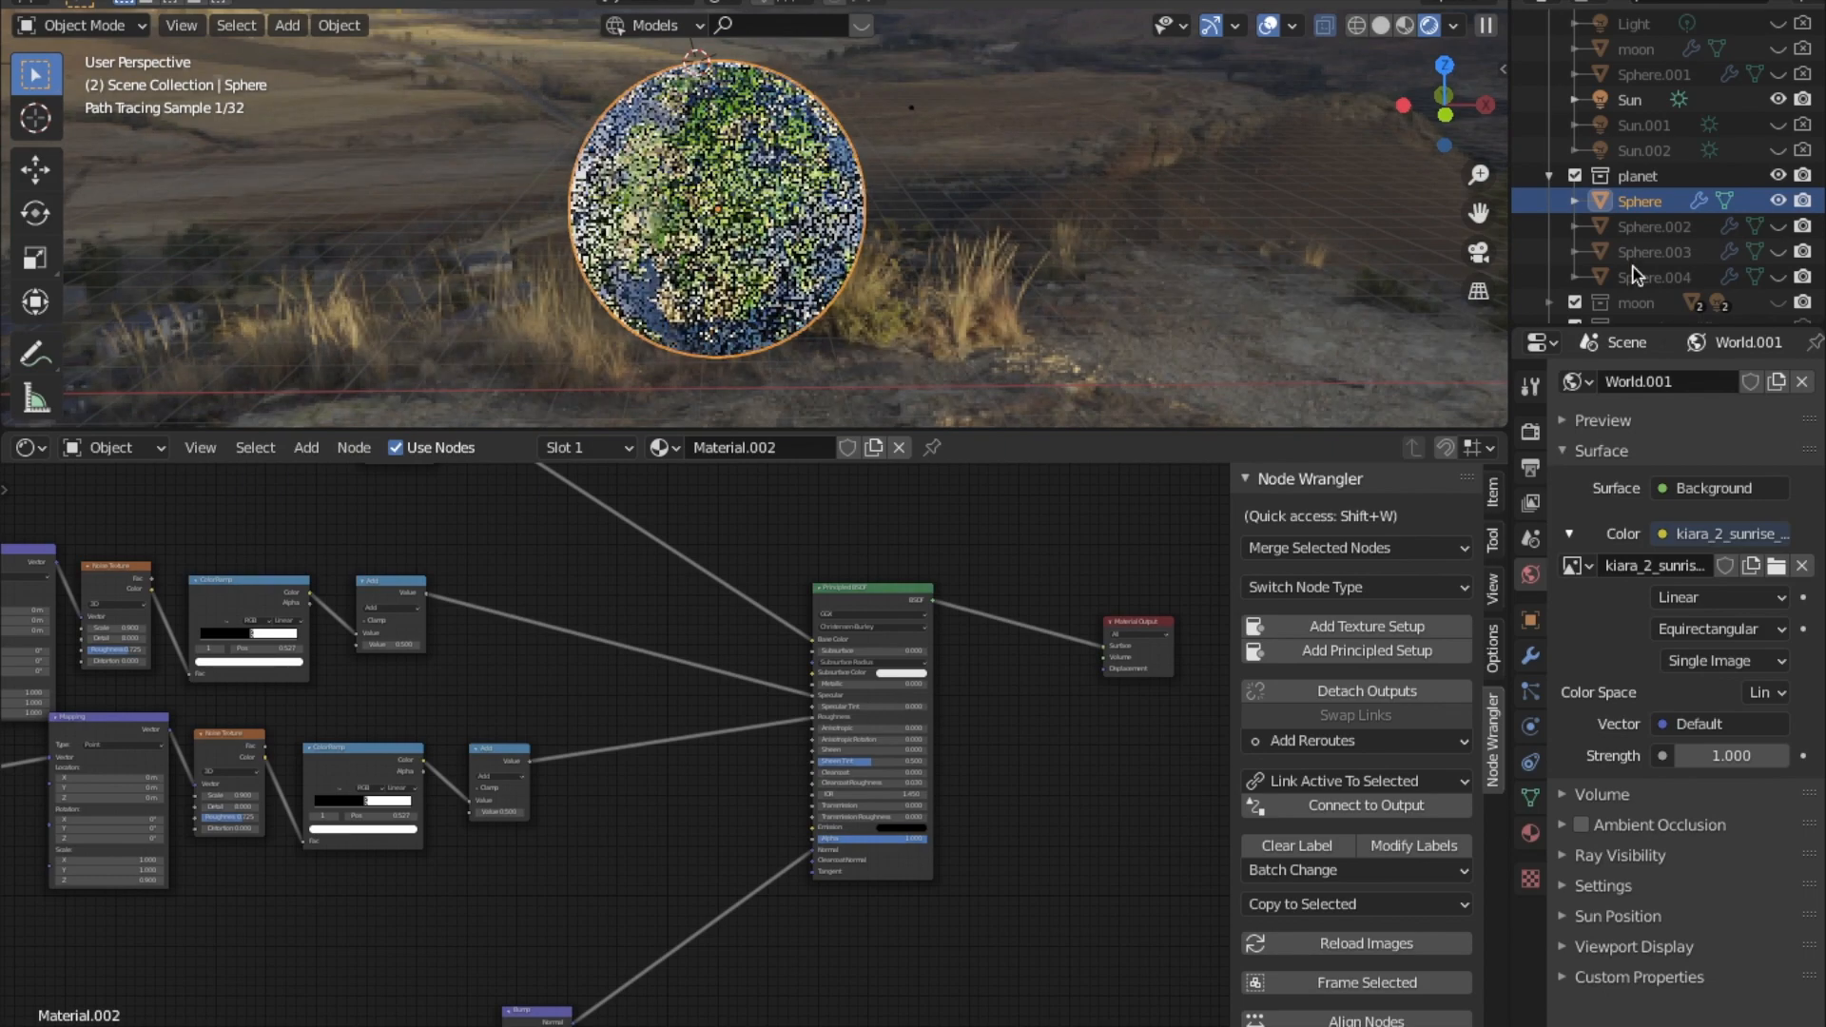
click(1778, 227)
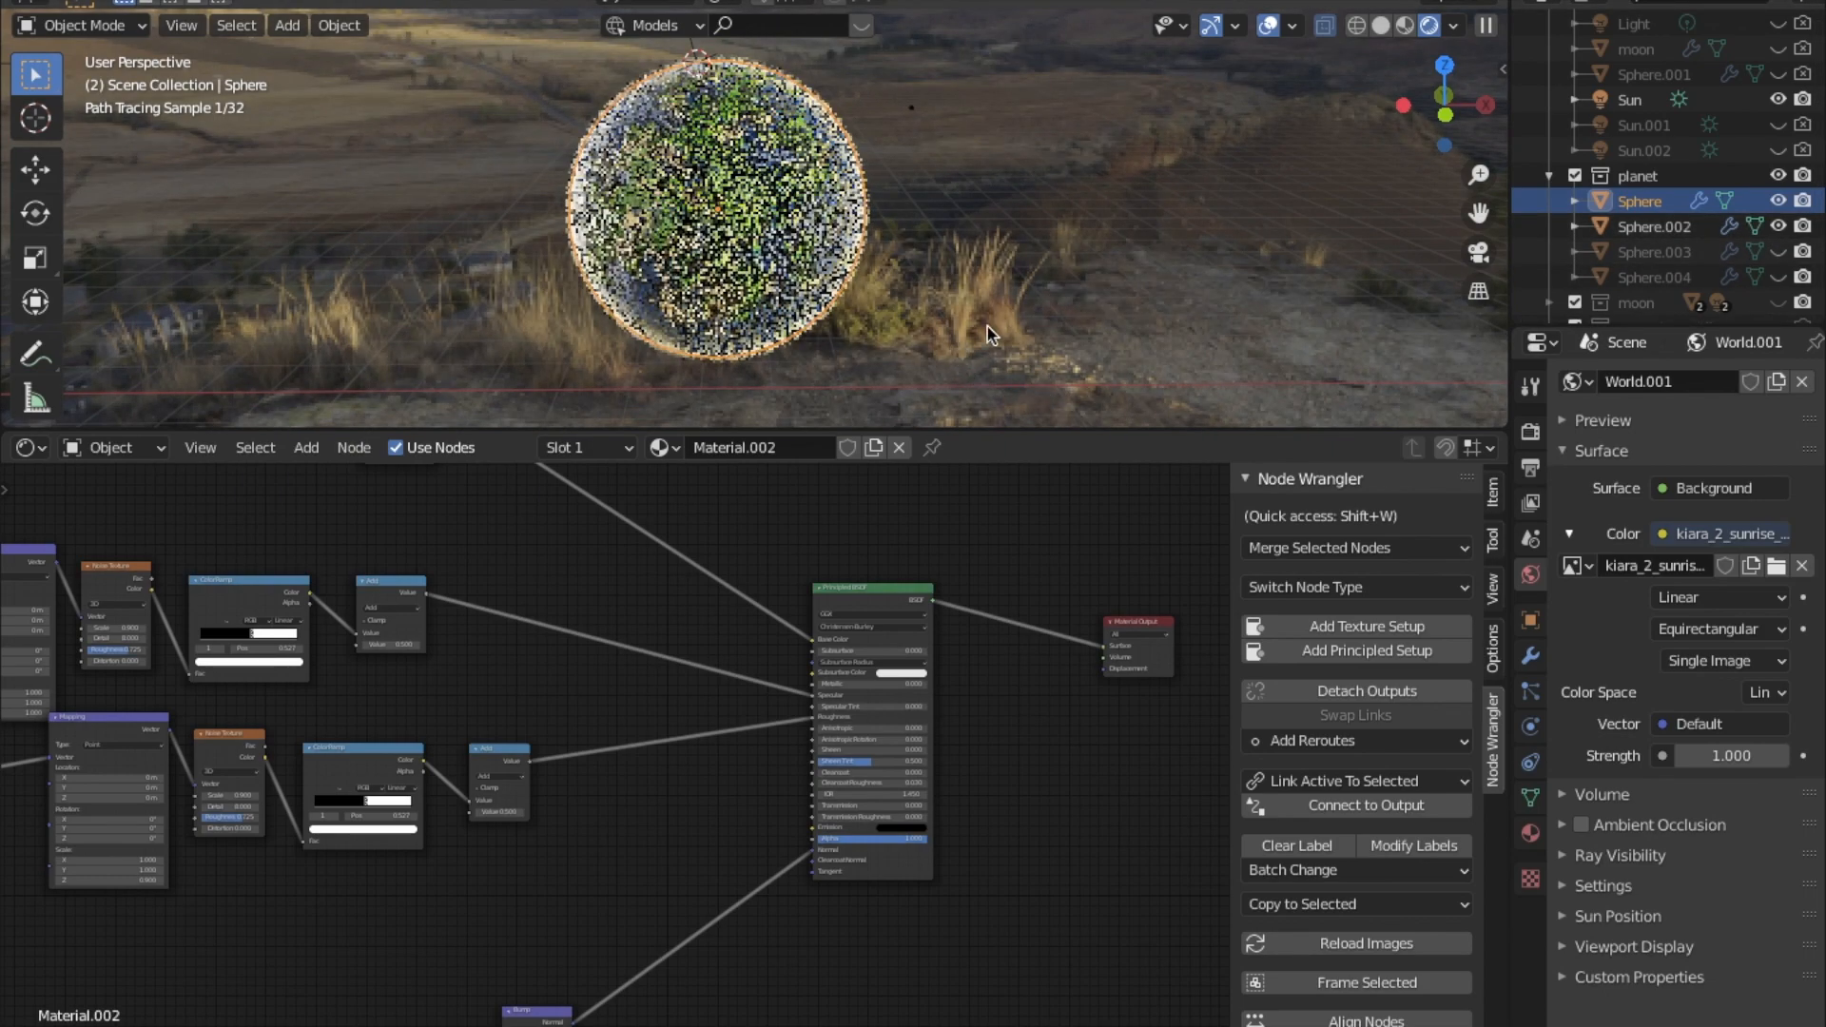
click(1778, 226)
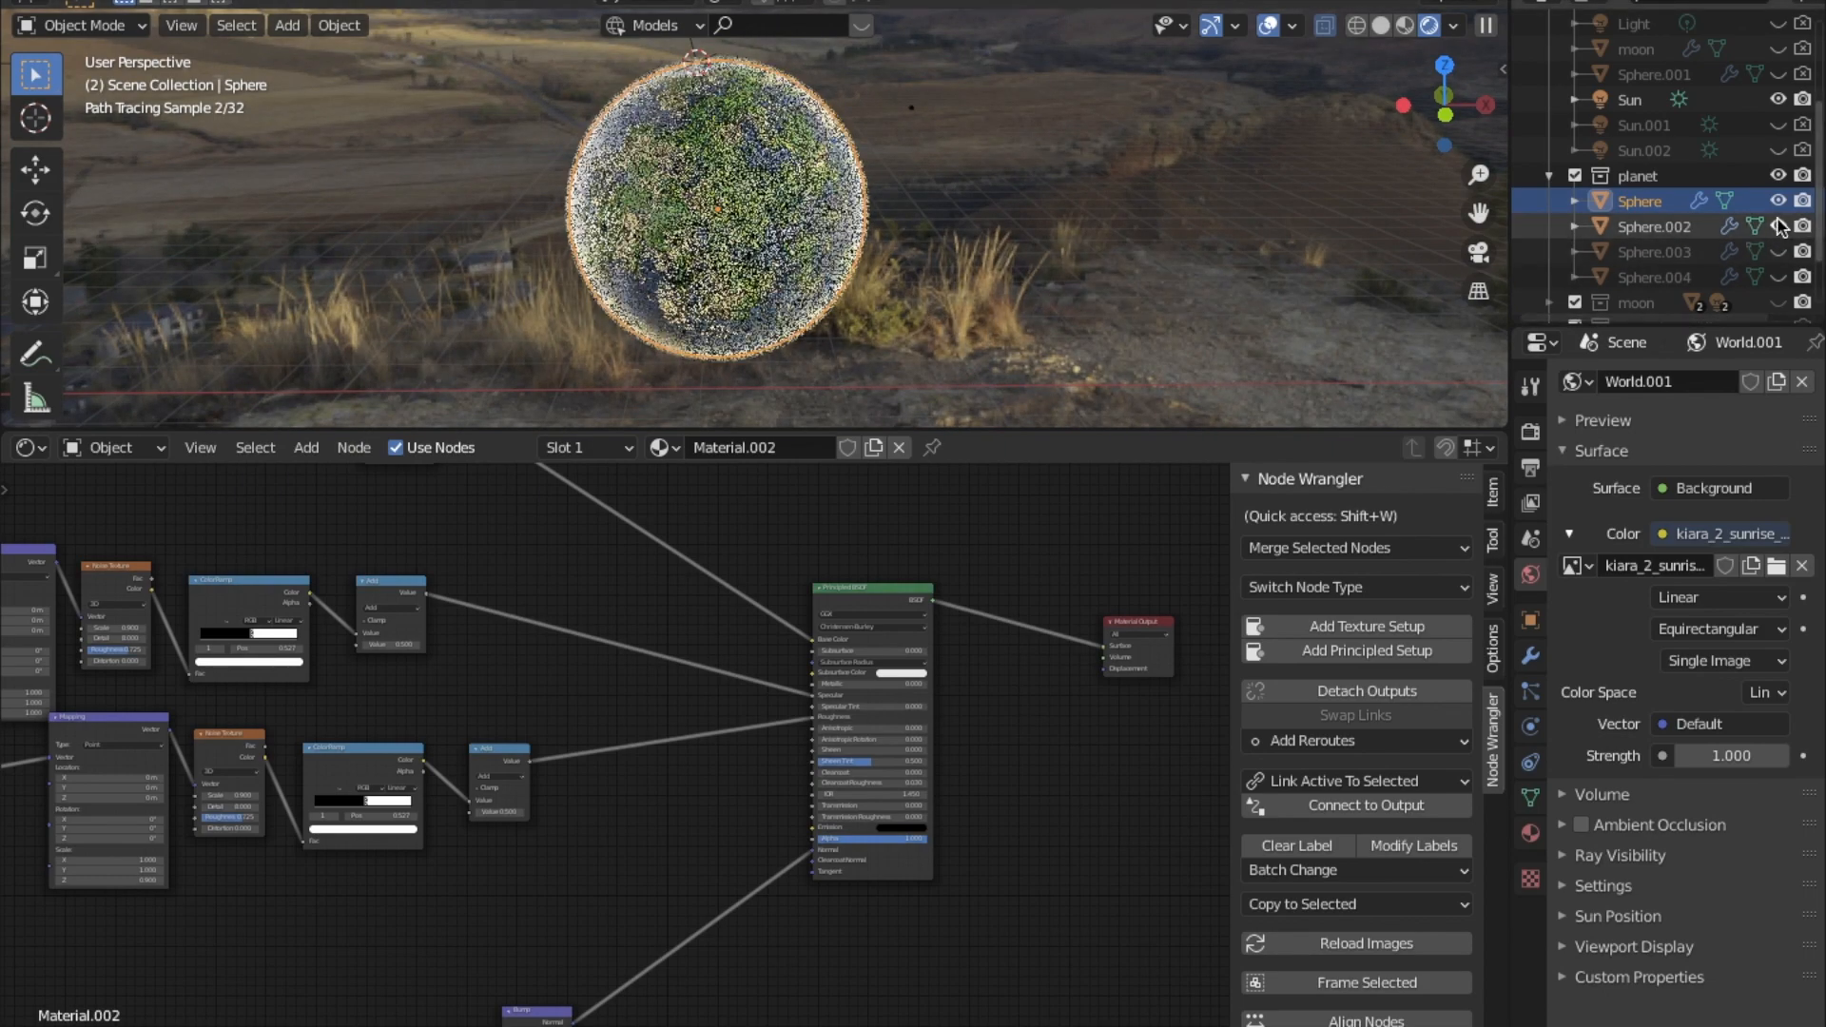
click(1778, 251)
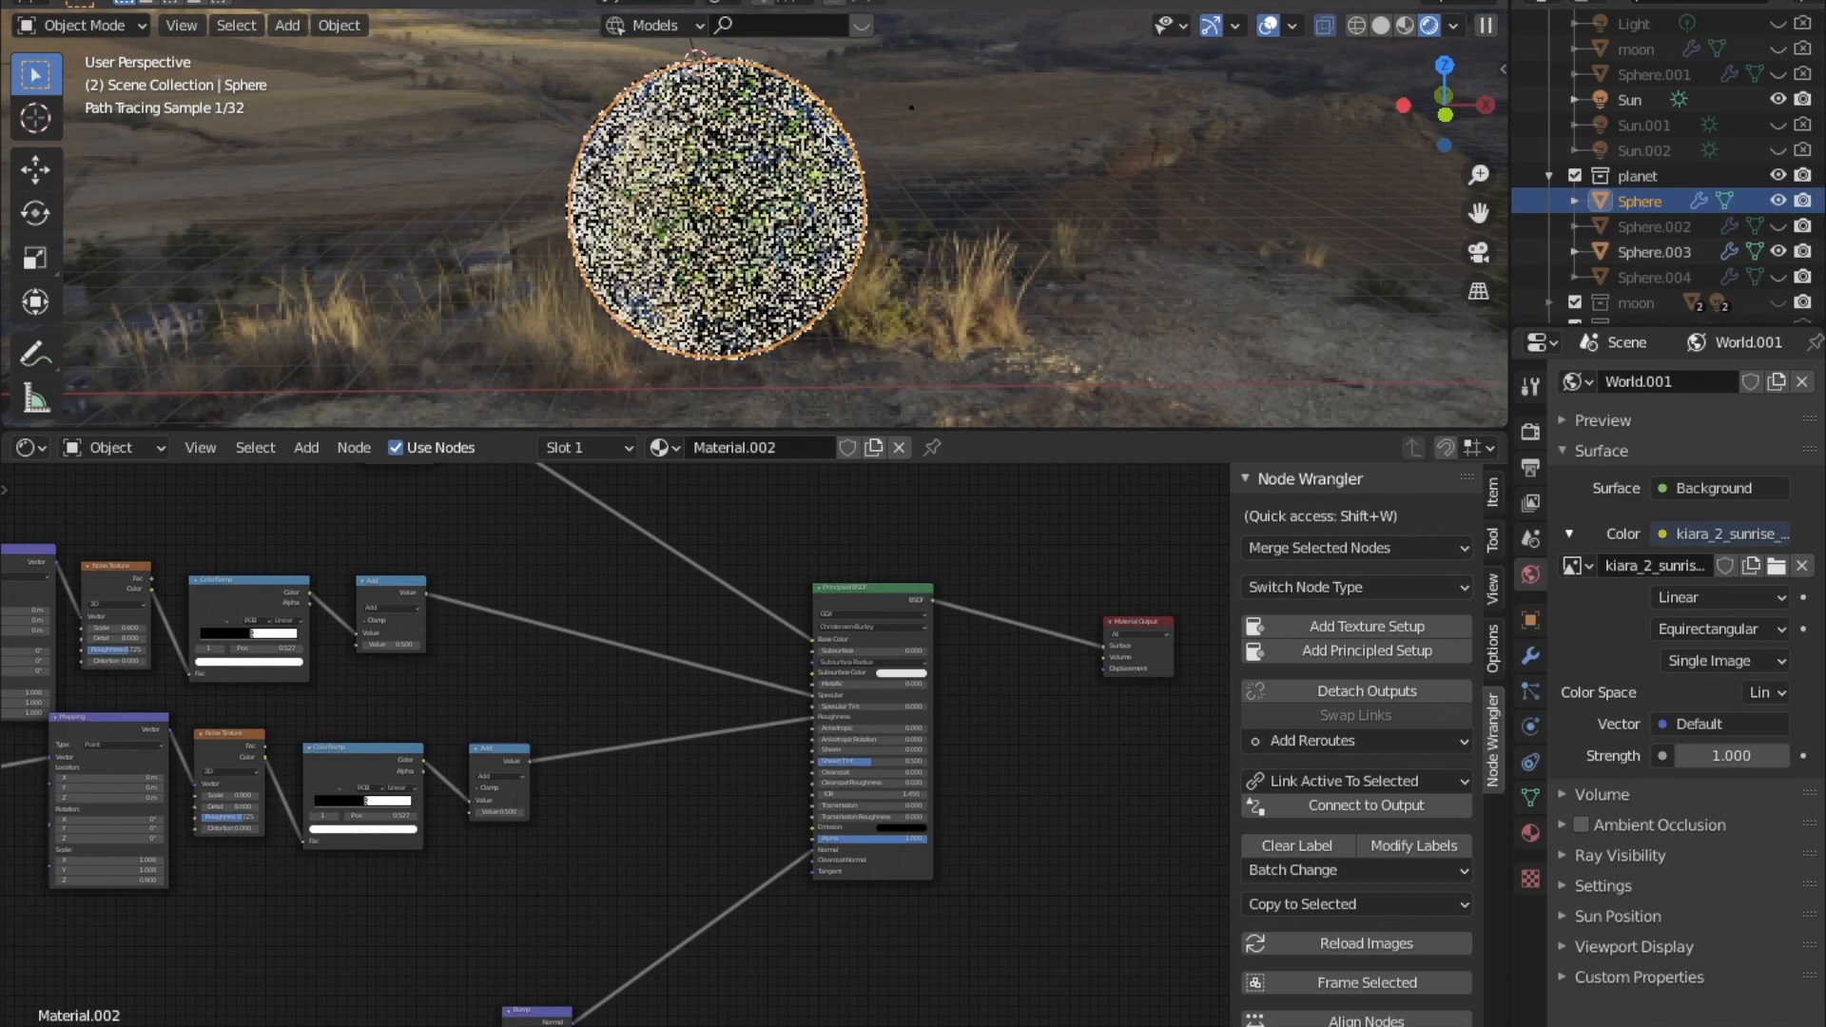
scroll(927, 214, up, 3)
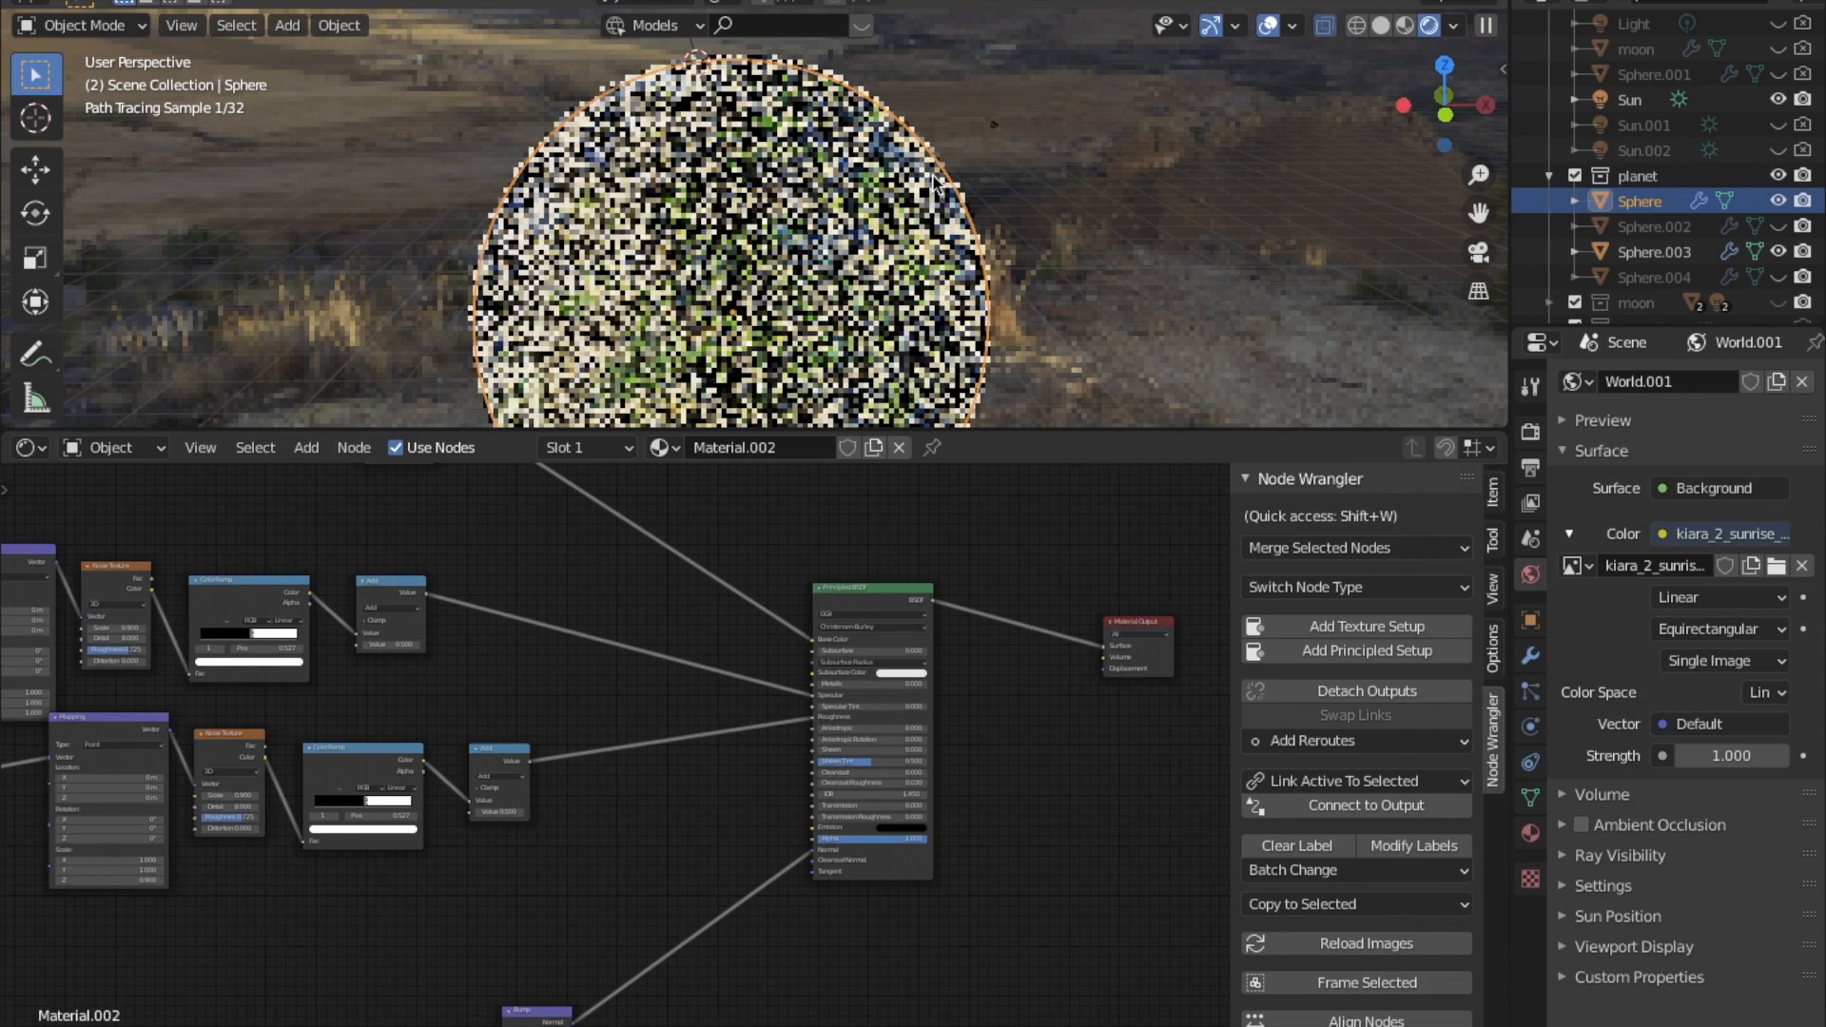
click(935, 184)
key(Home)
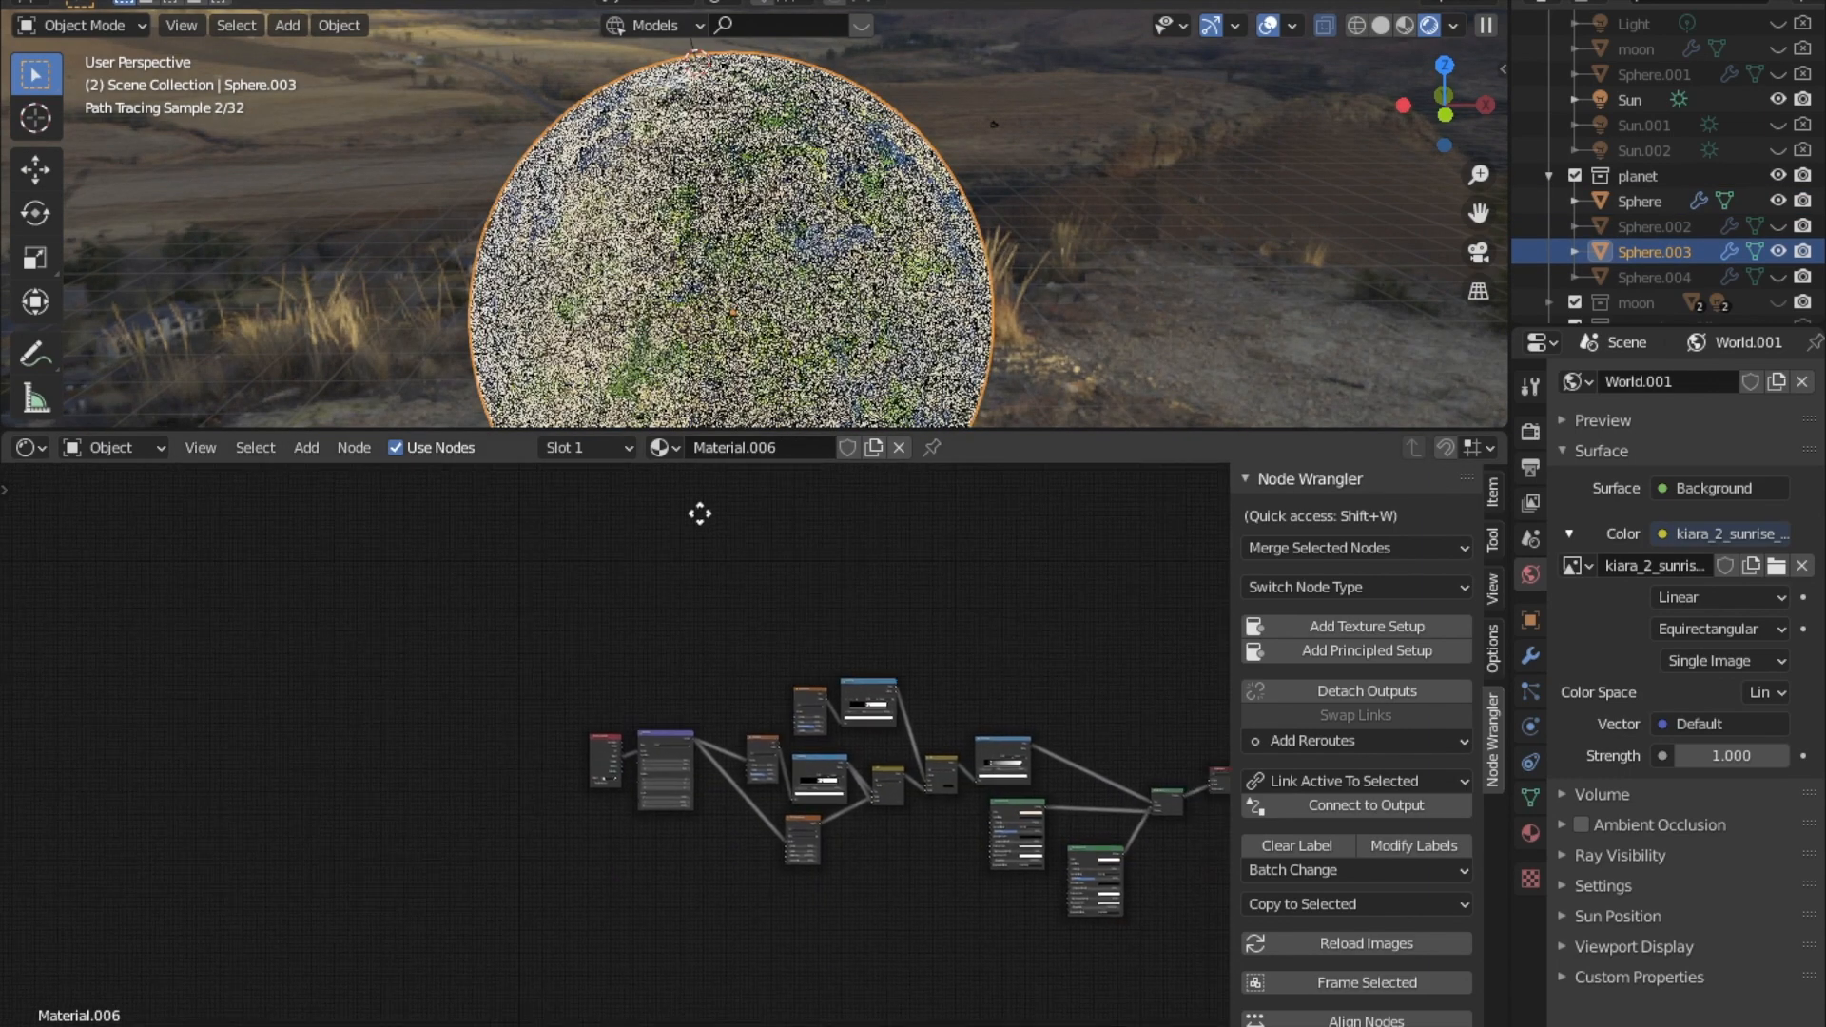
scroll(743, 721, up, 4)
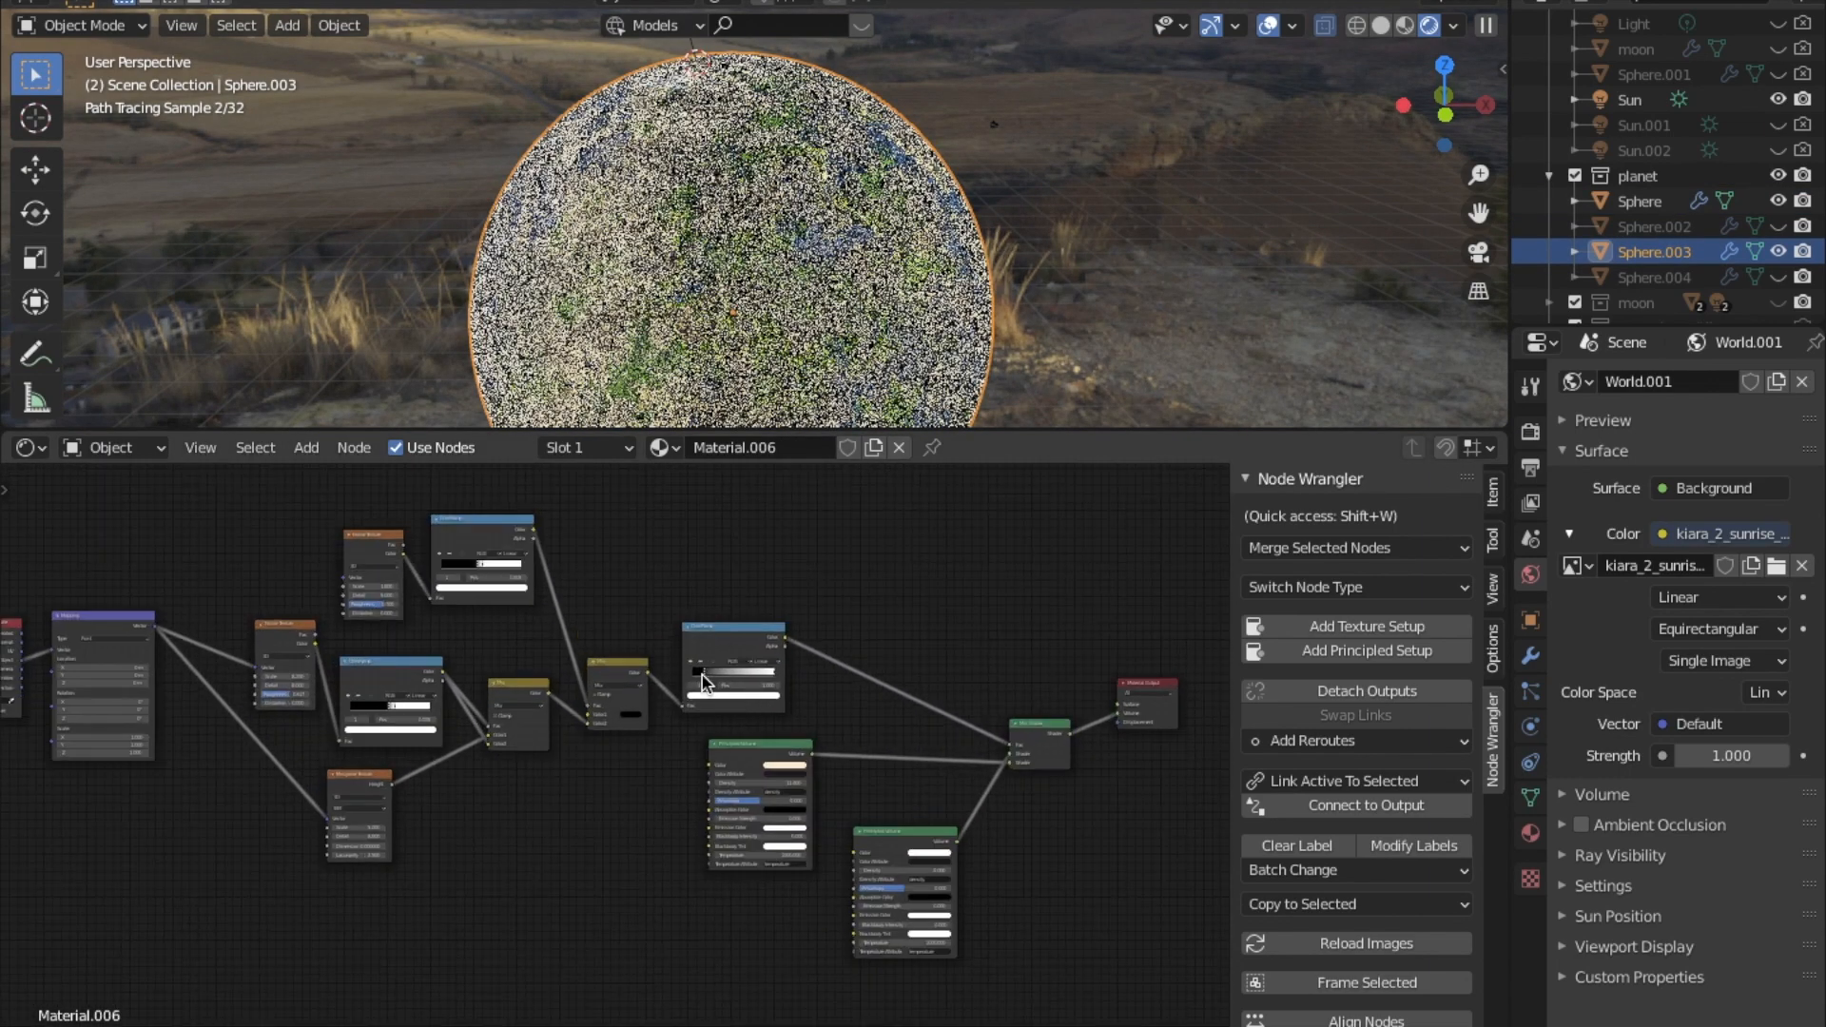
Examine the two Principled Volume nodes feeding the Mix Shader, comparing their Density and Color settings.
middle_drag(979, 724, 753, 706)
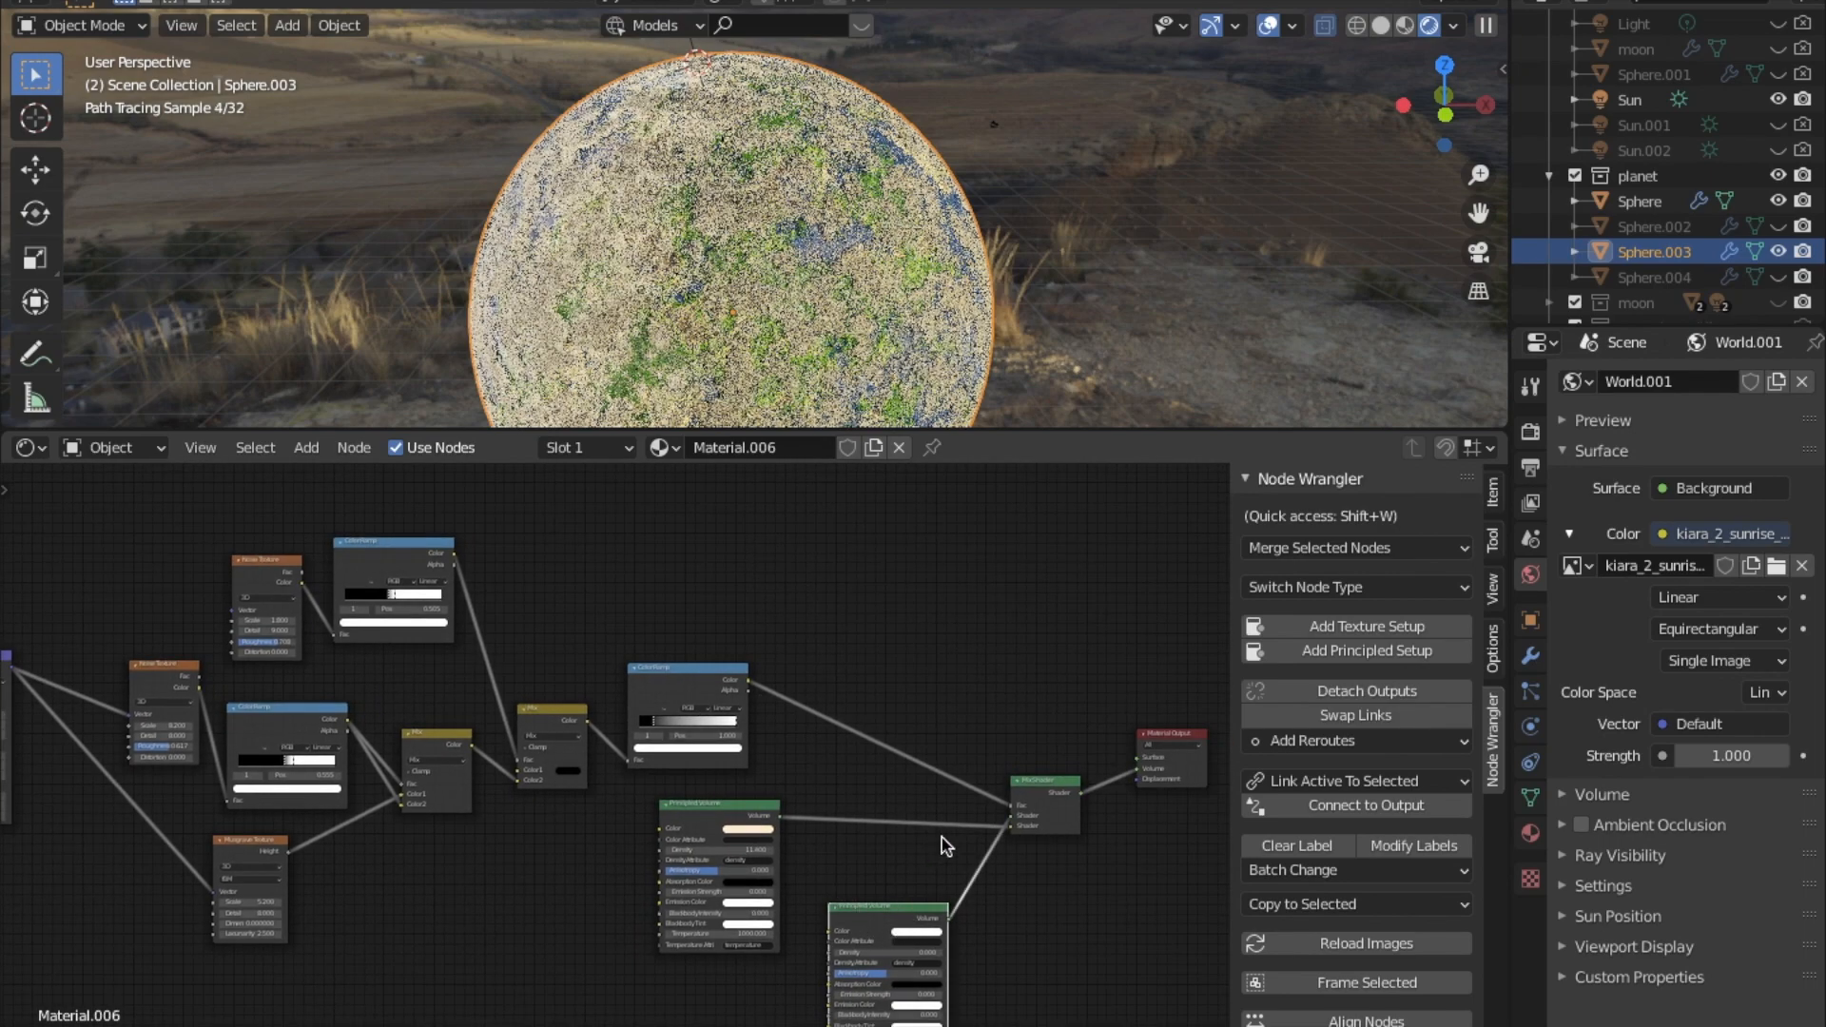
scroll(928, 922, up, 1)
middle_drag(928, 918, 788, 760)
scroll(796, 789, up, 3)
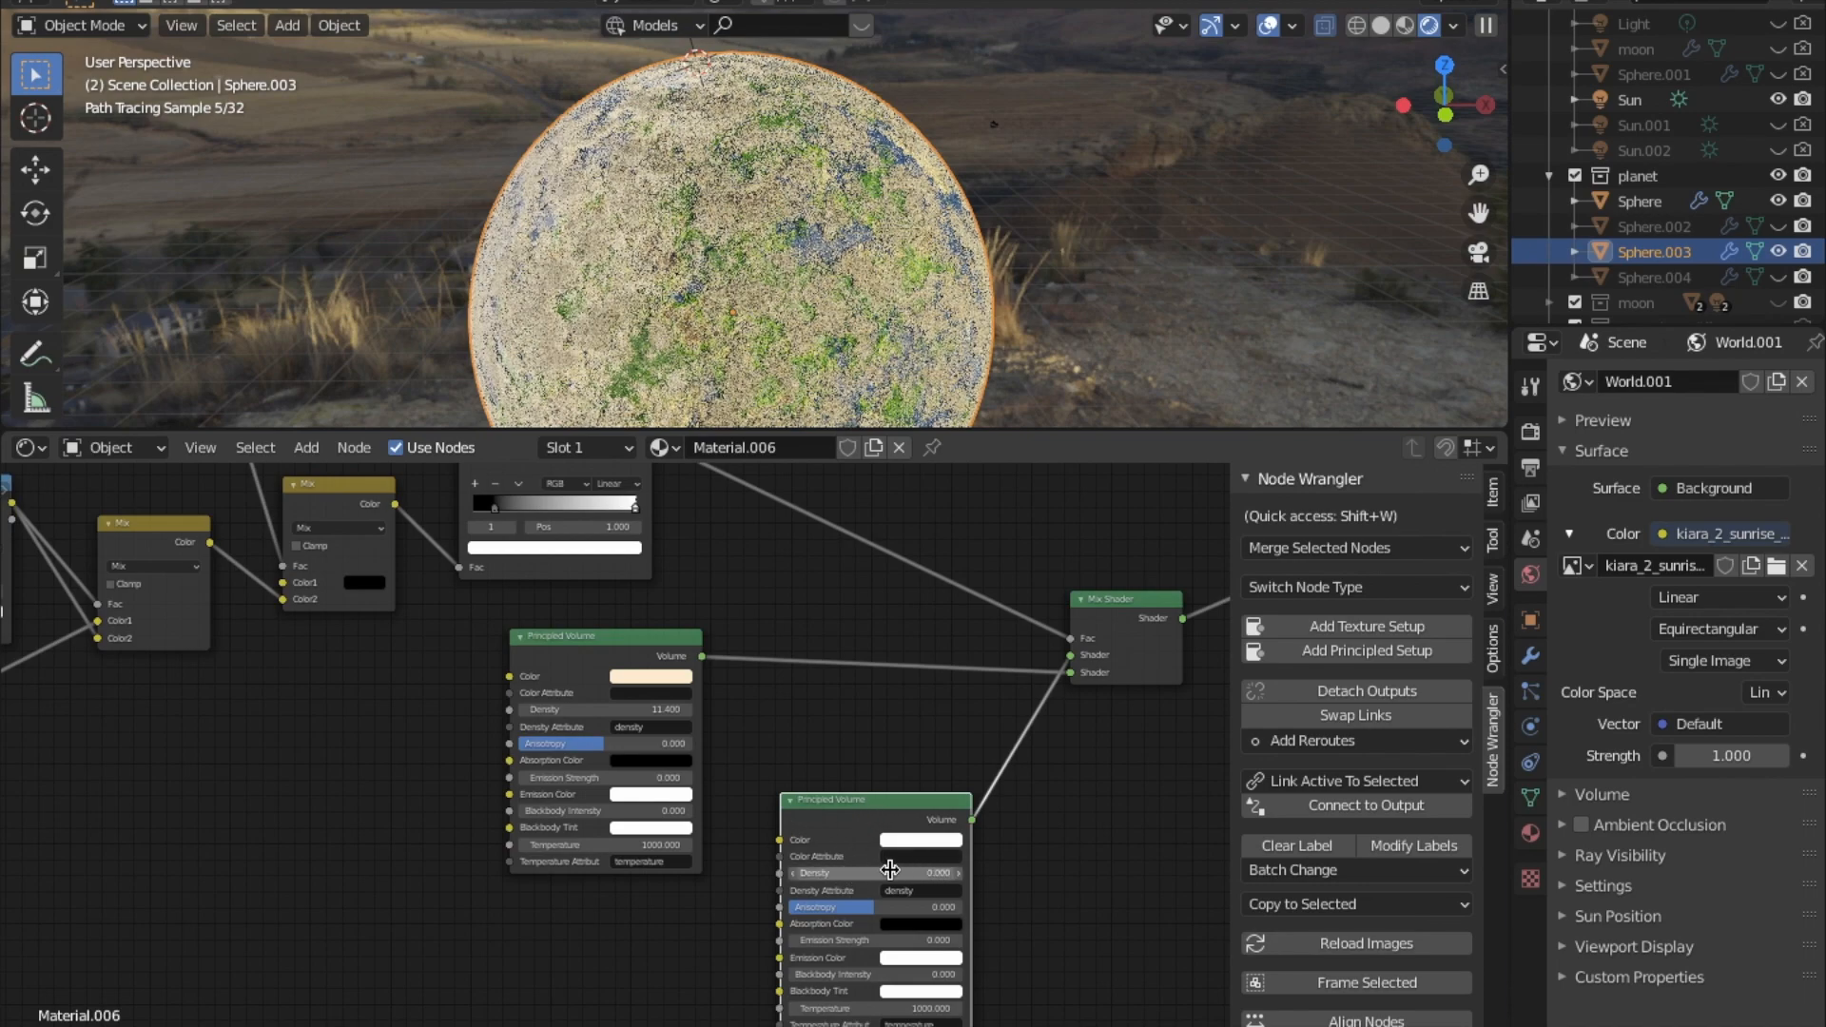
click(633, 658)
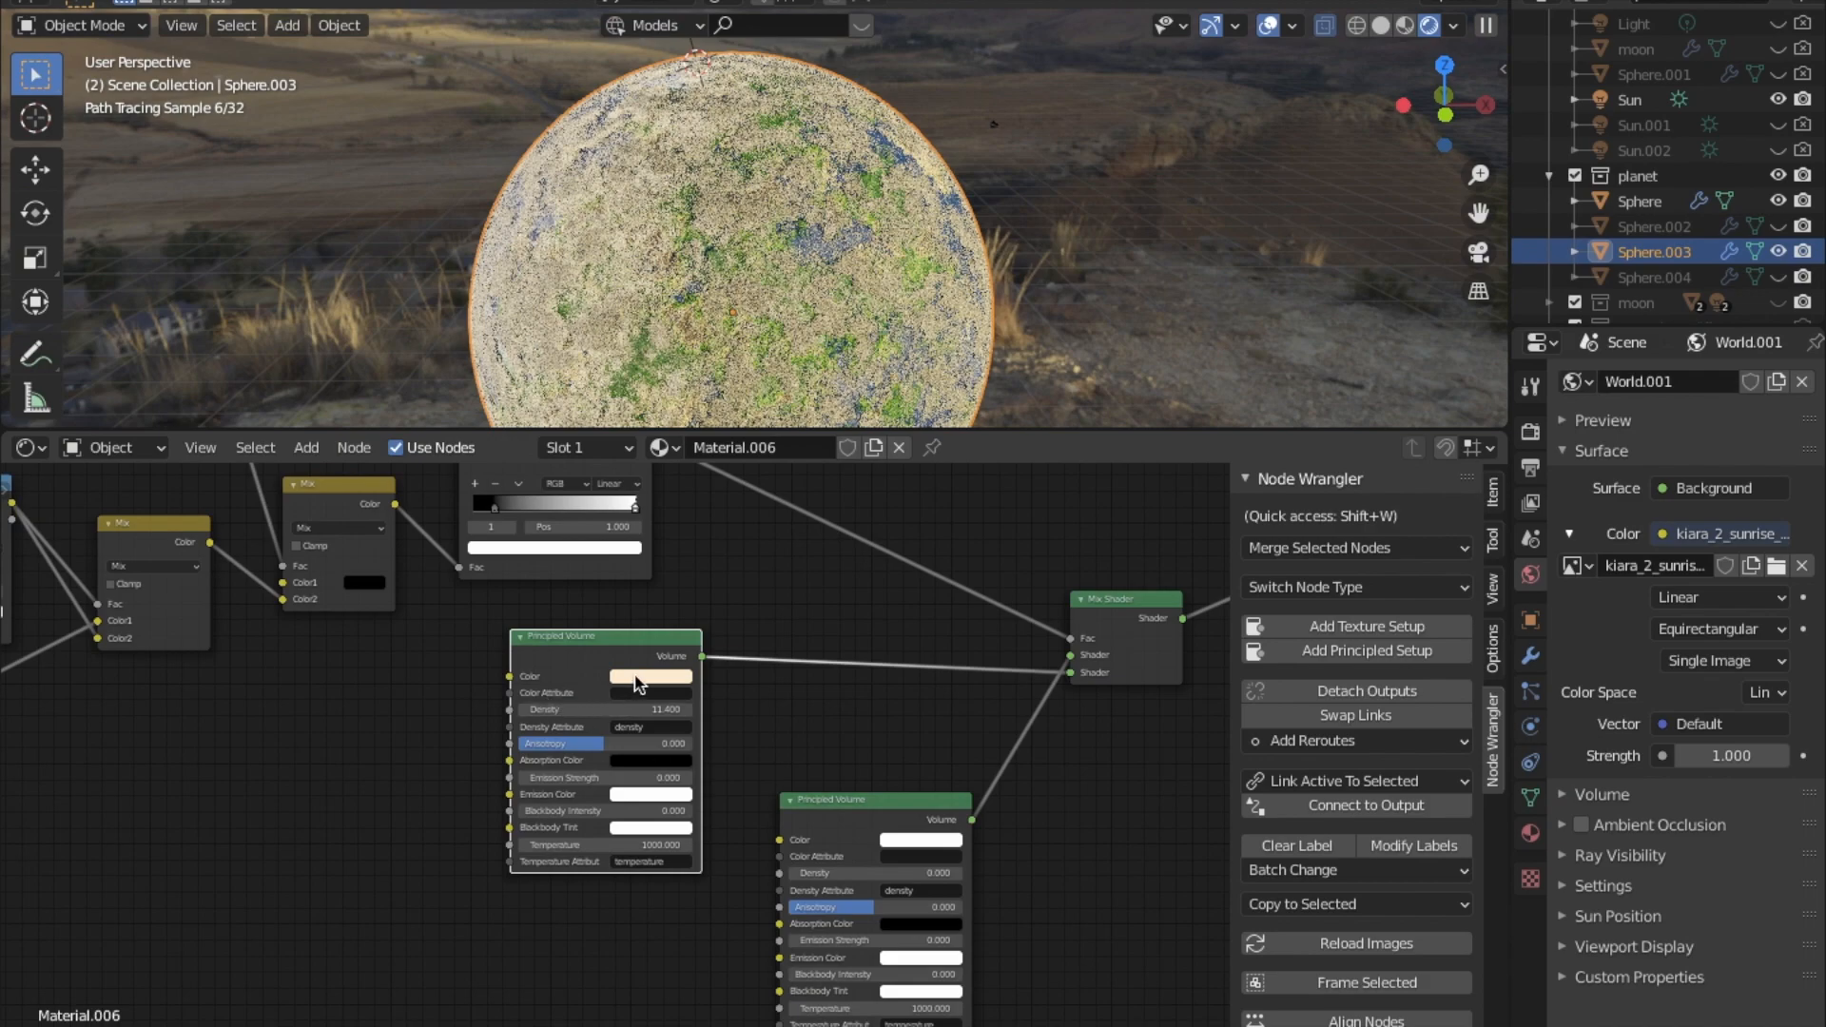
click(639, 677)
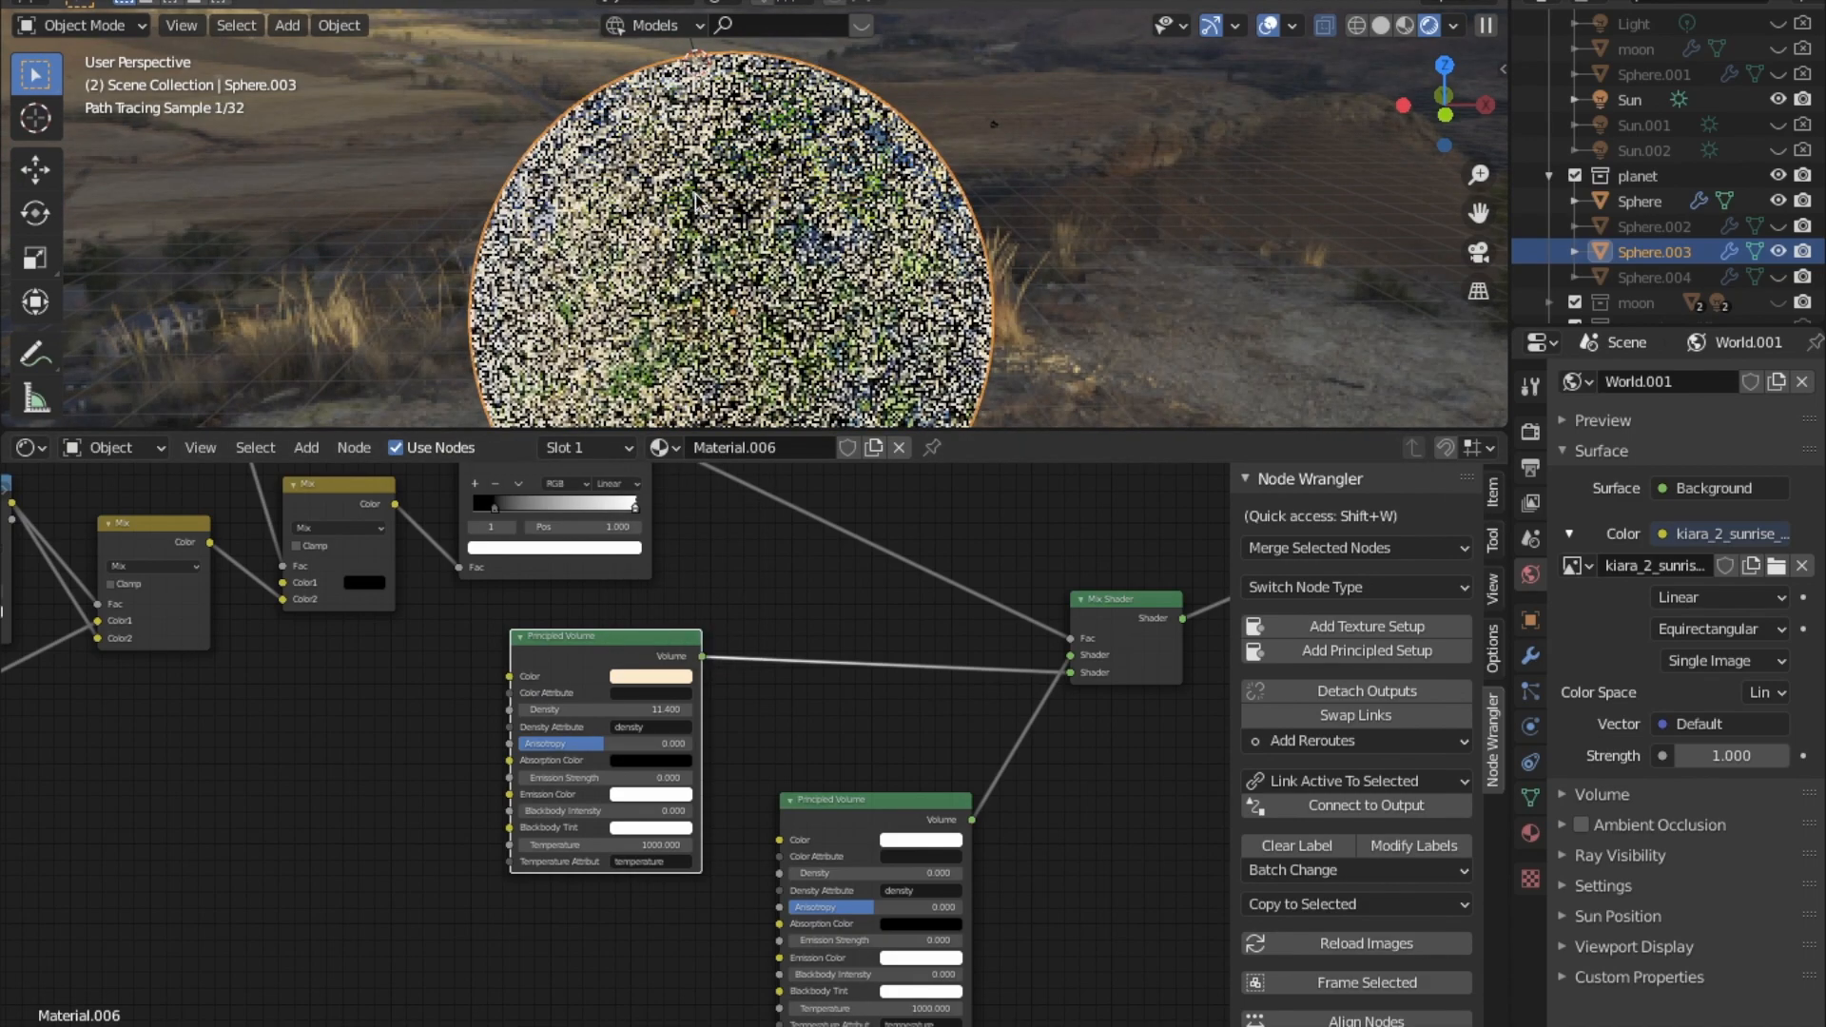
Examine the Noise, Musgrave, ColorRamp and Mix nodes that build the volume mask in Material.006.
mouse_move(764, 686)
middle_down()
mouse_move(846, 766)
mouse_move(1031, 844)
middle_up()
middle_drag(664, 744, 989, 871)
scroll(615, 749, down, 2)
middle_drag(561, 754, 727, 688)
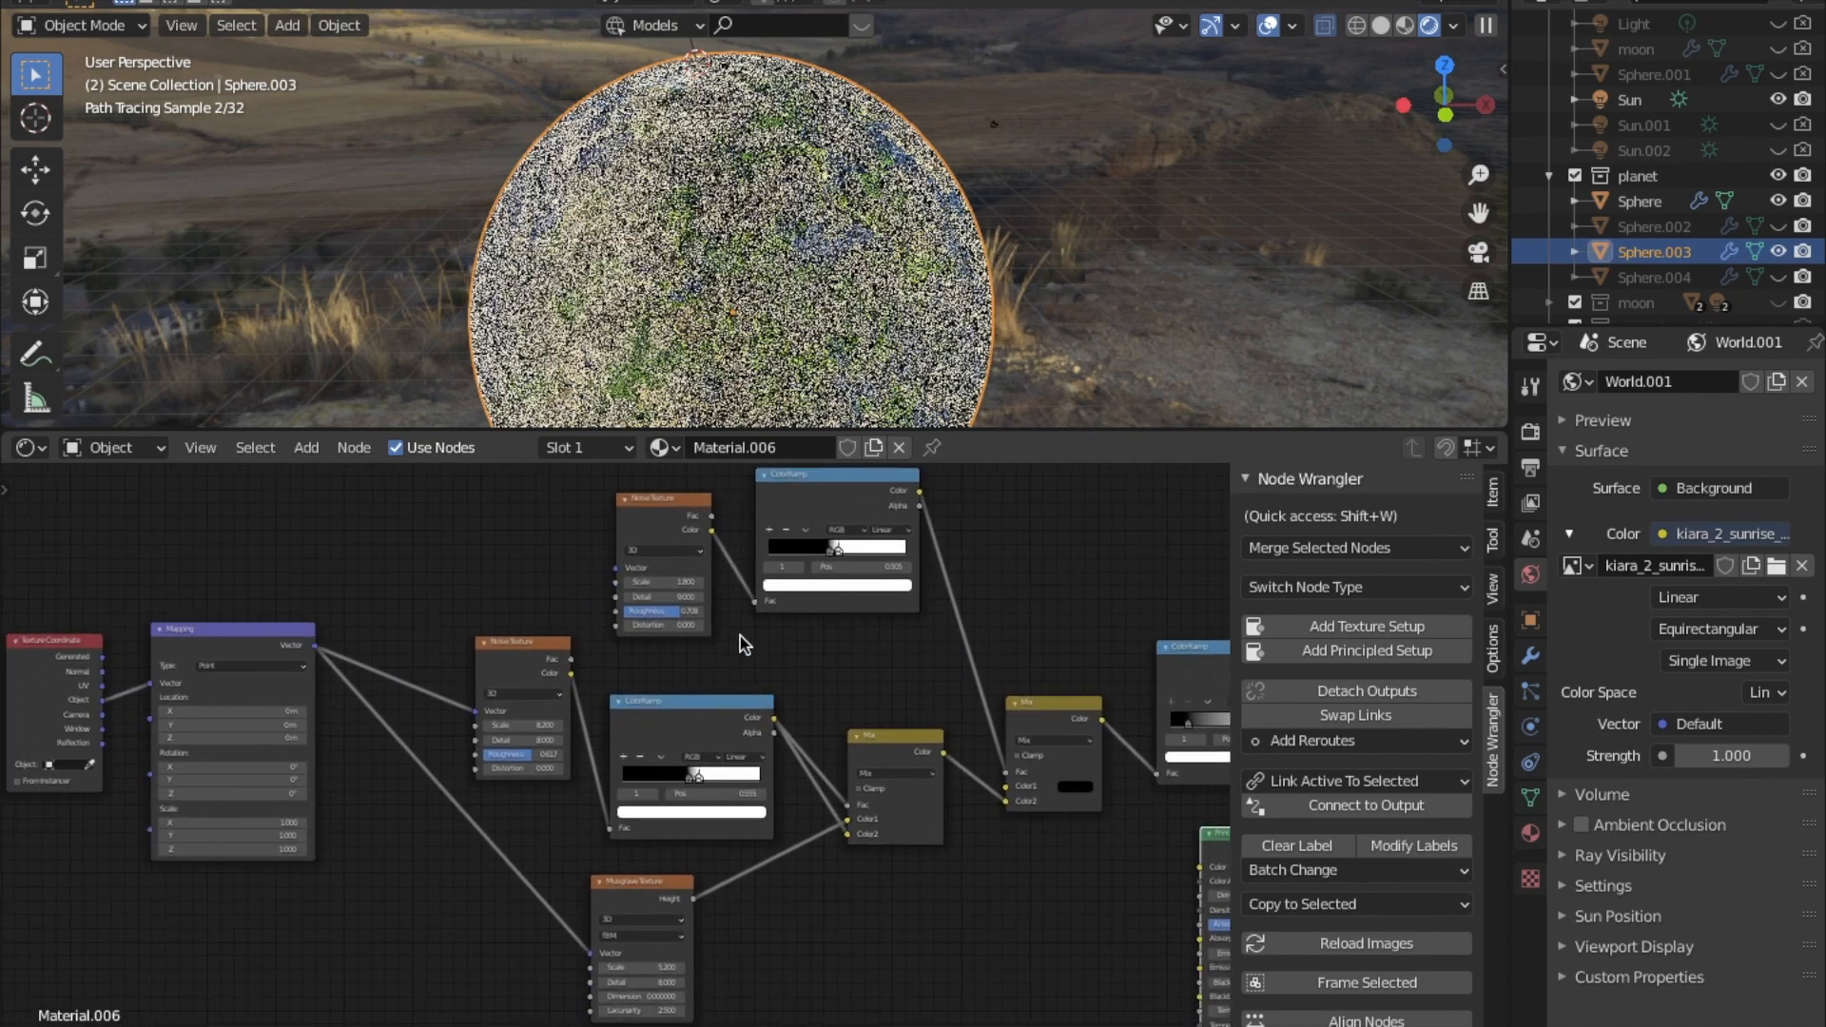
middle_drag(611, 546, 613, 651)
scroll(709, 552, up, 2)
middle_drag(709, 552, 630, 644)
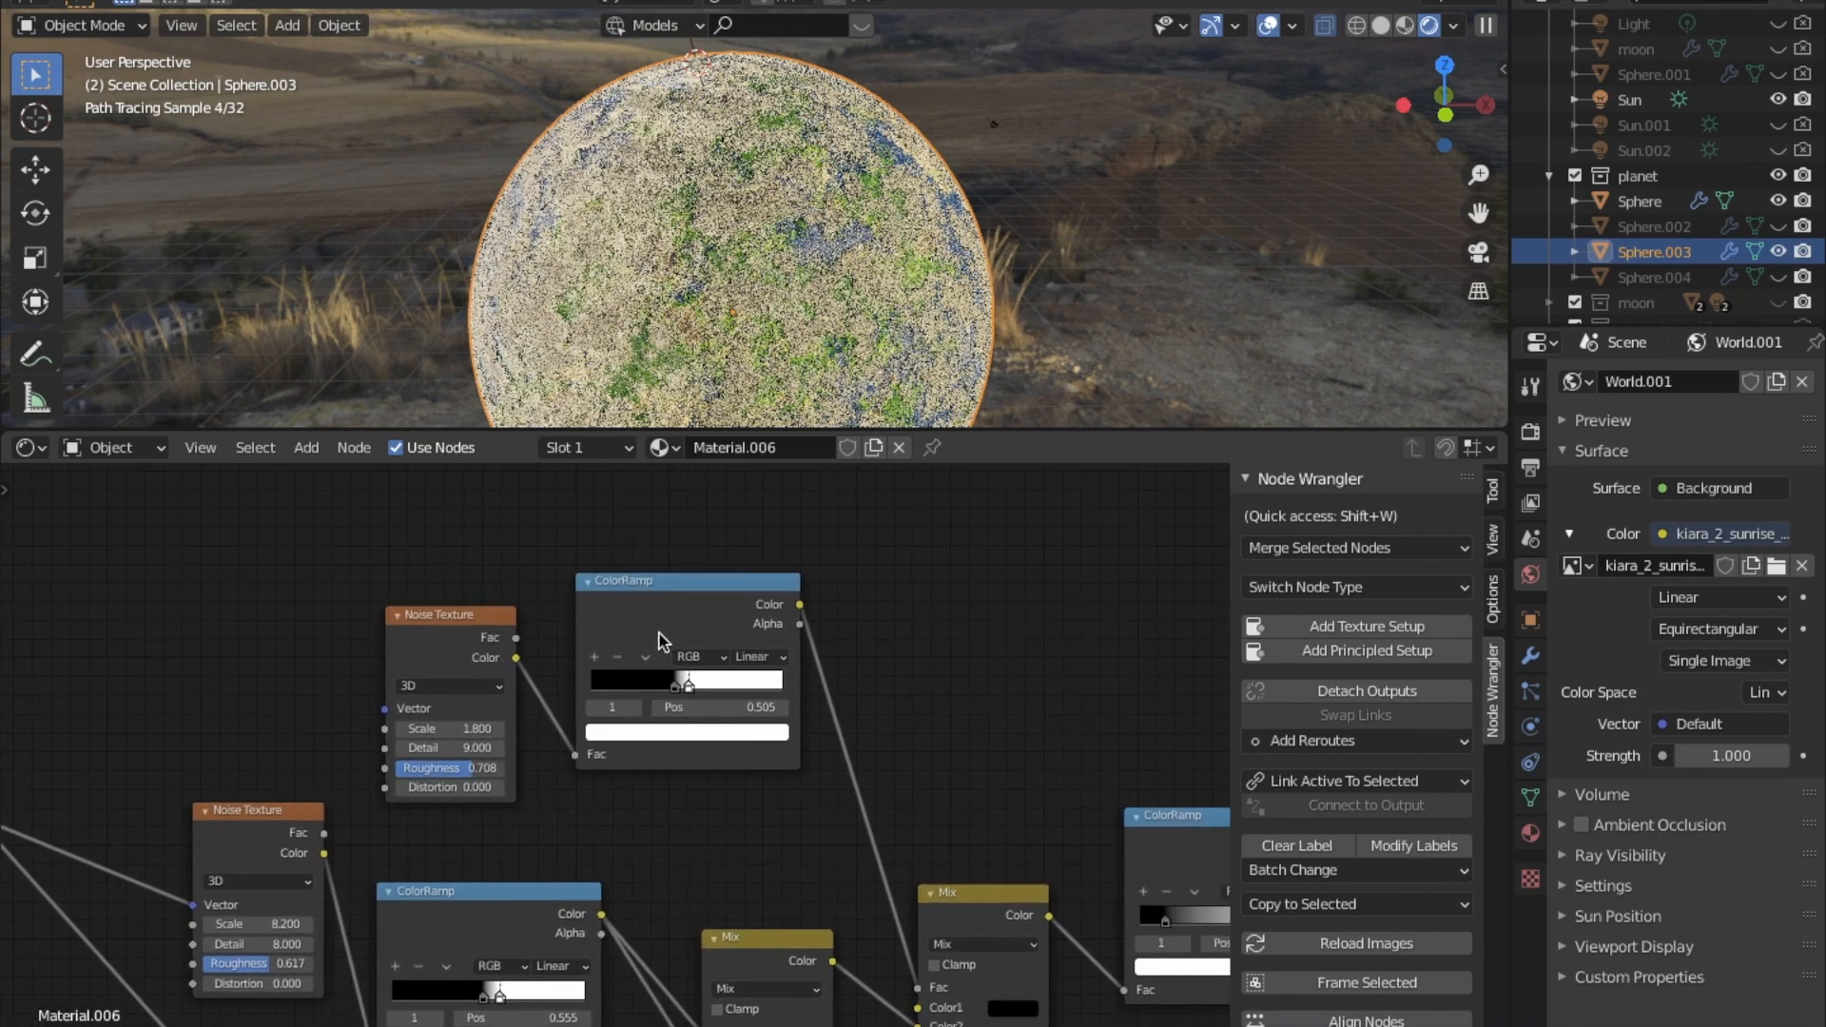
click(679, 618)
middle_drag(615, 812, 616, 805)
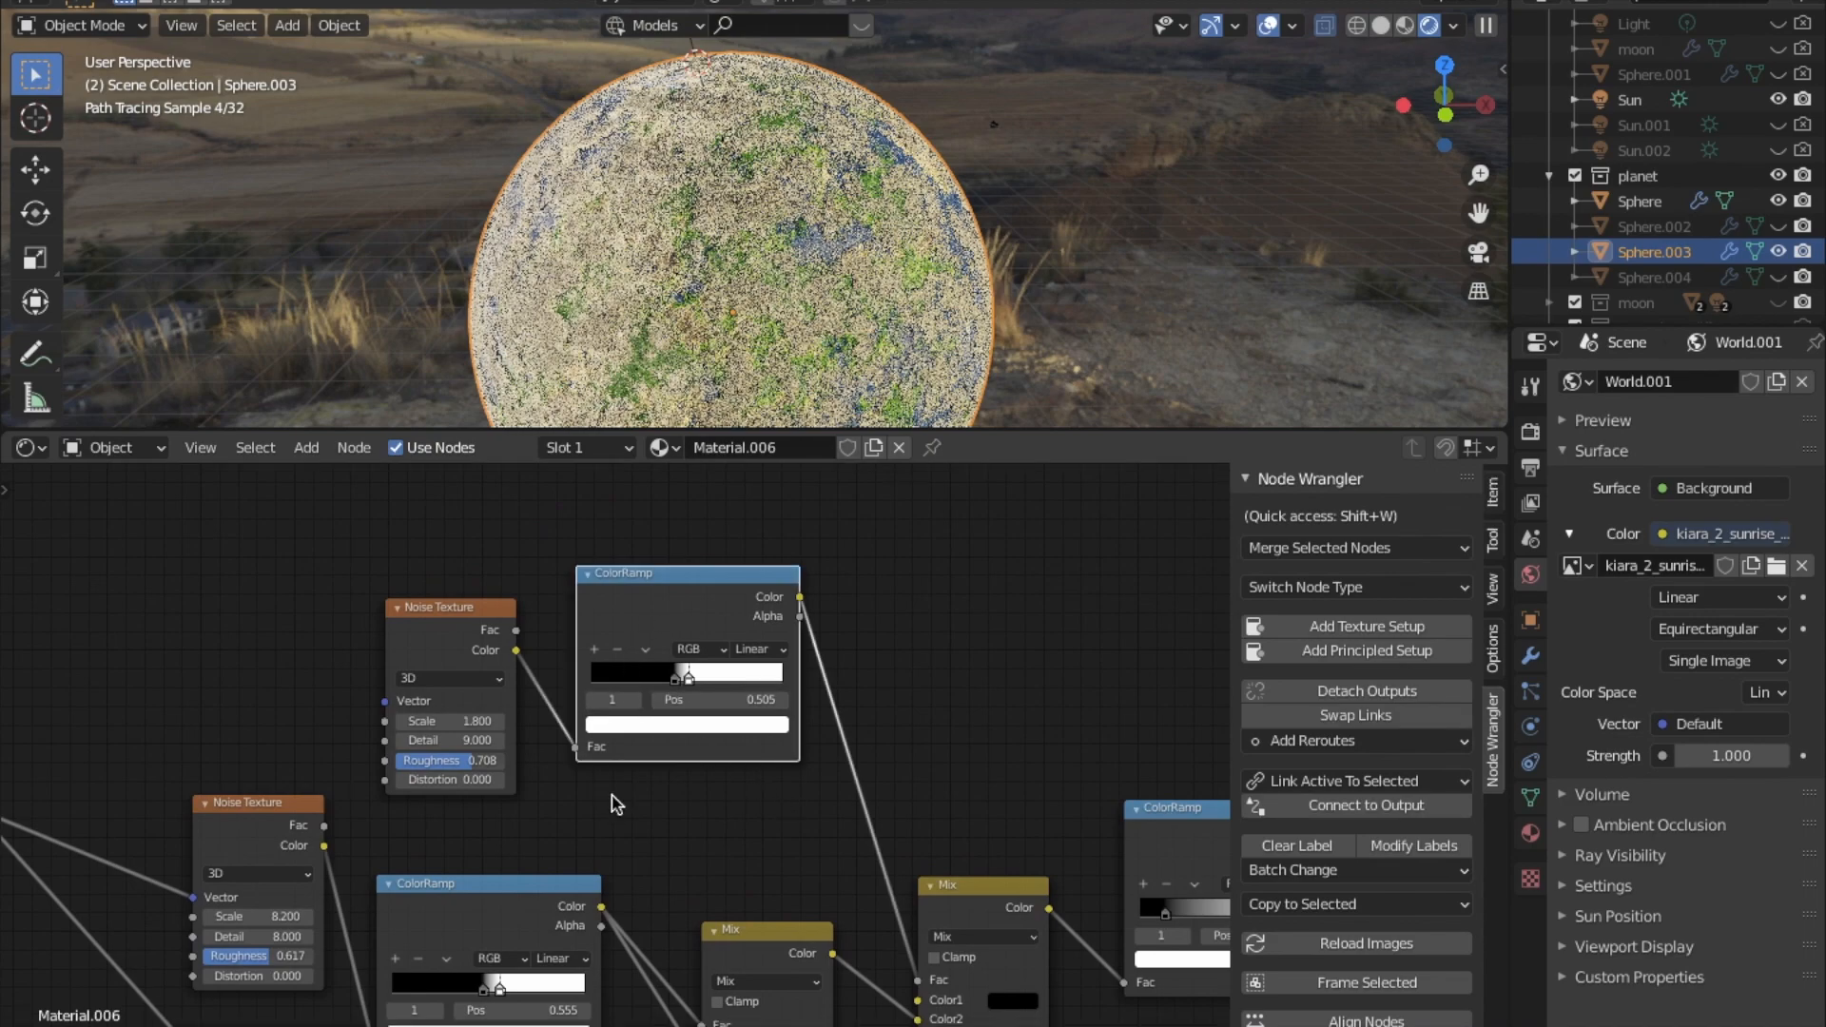
middle_drag(861, 998, 799, 810)
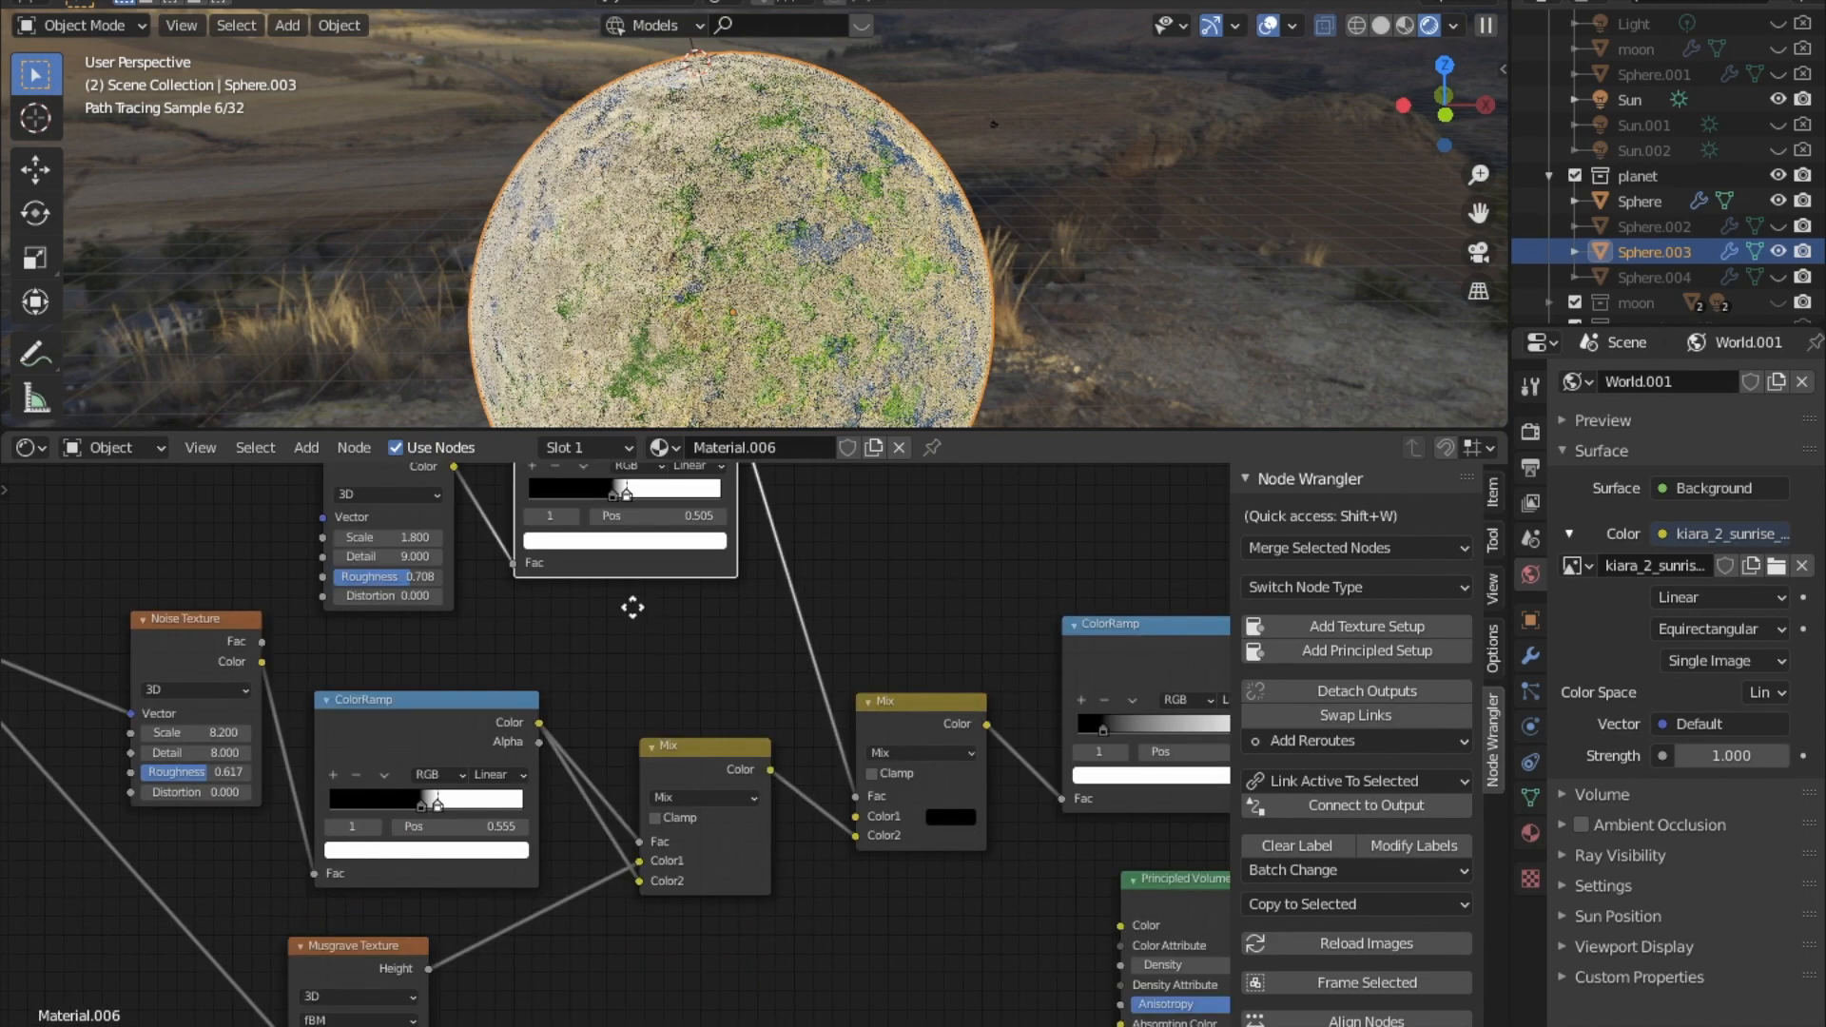
middle_drag(632, 607, 663, 707)
middle_drag(481, 705, 487, 697)
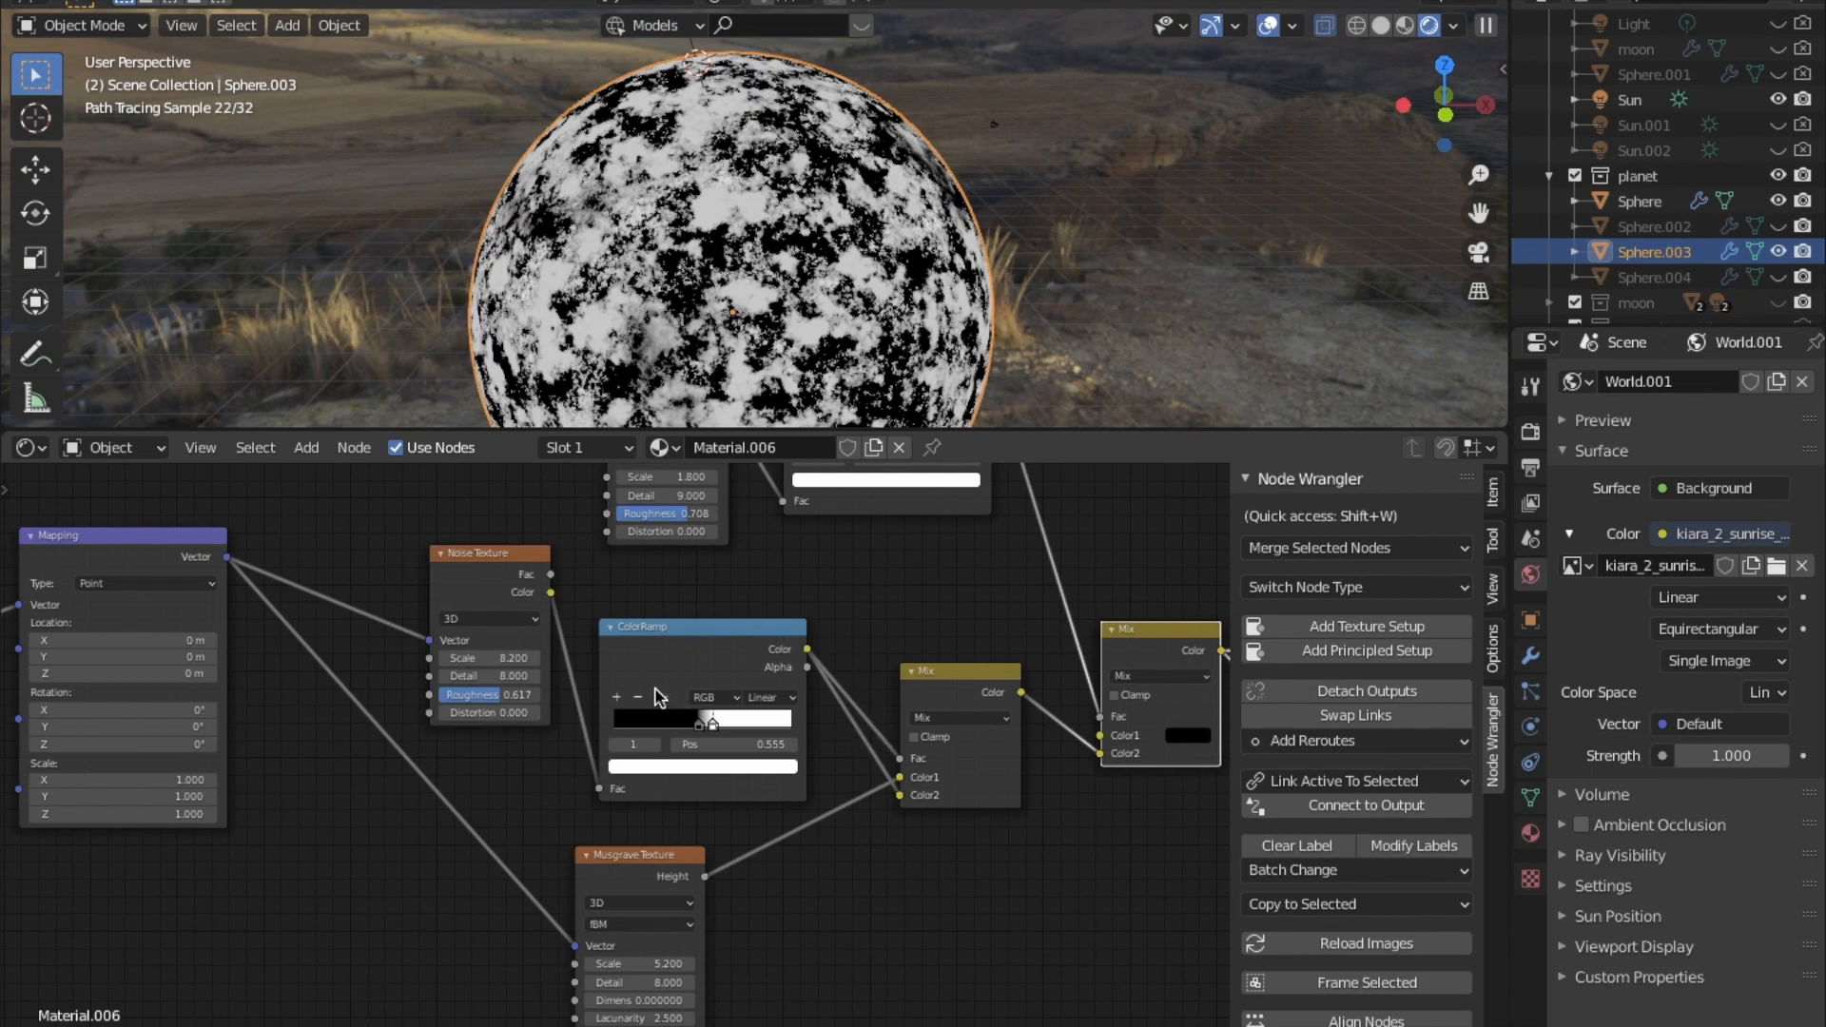
Preview the lower noise ColorRamp, the Musgrave Texture and the Mix node combining them on the sphere.
click(687, 681)
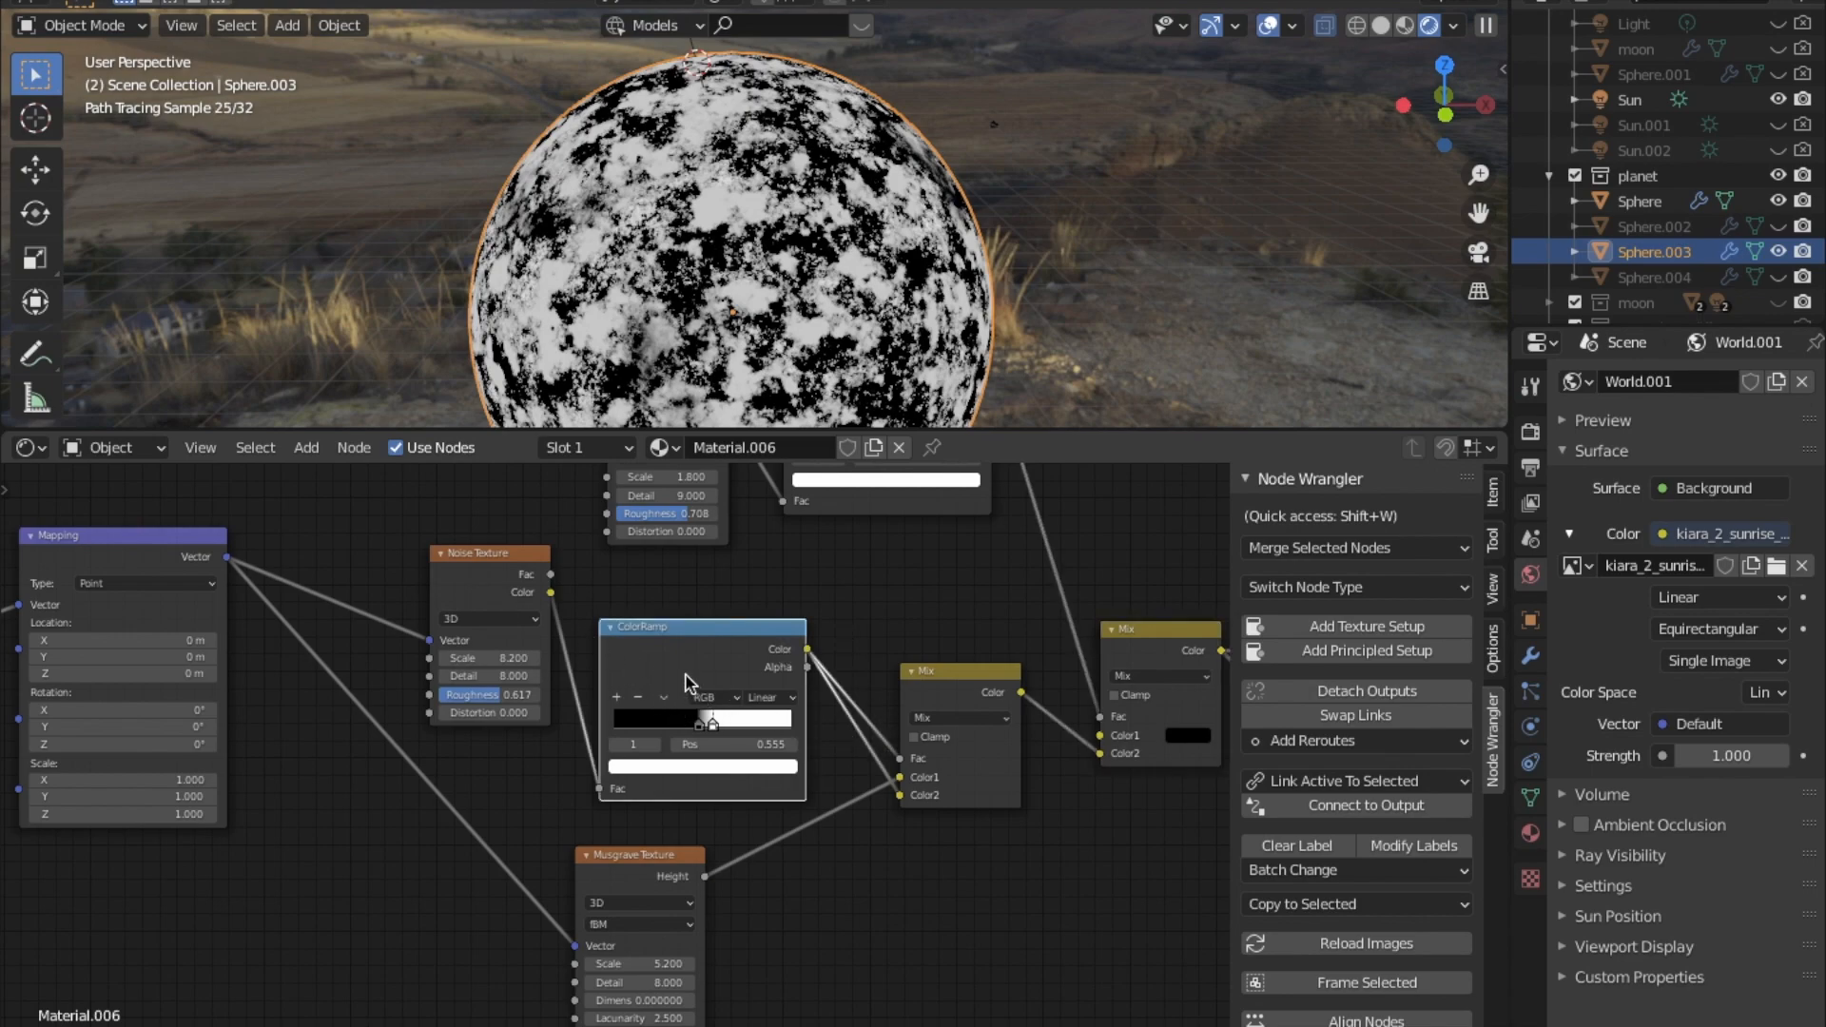
ctrl+shift+click(698, 676)
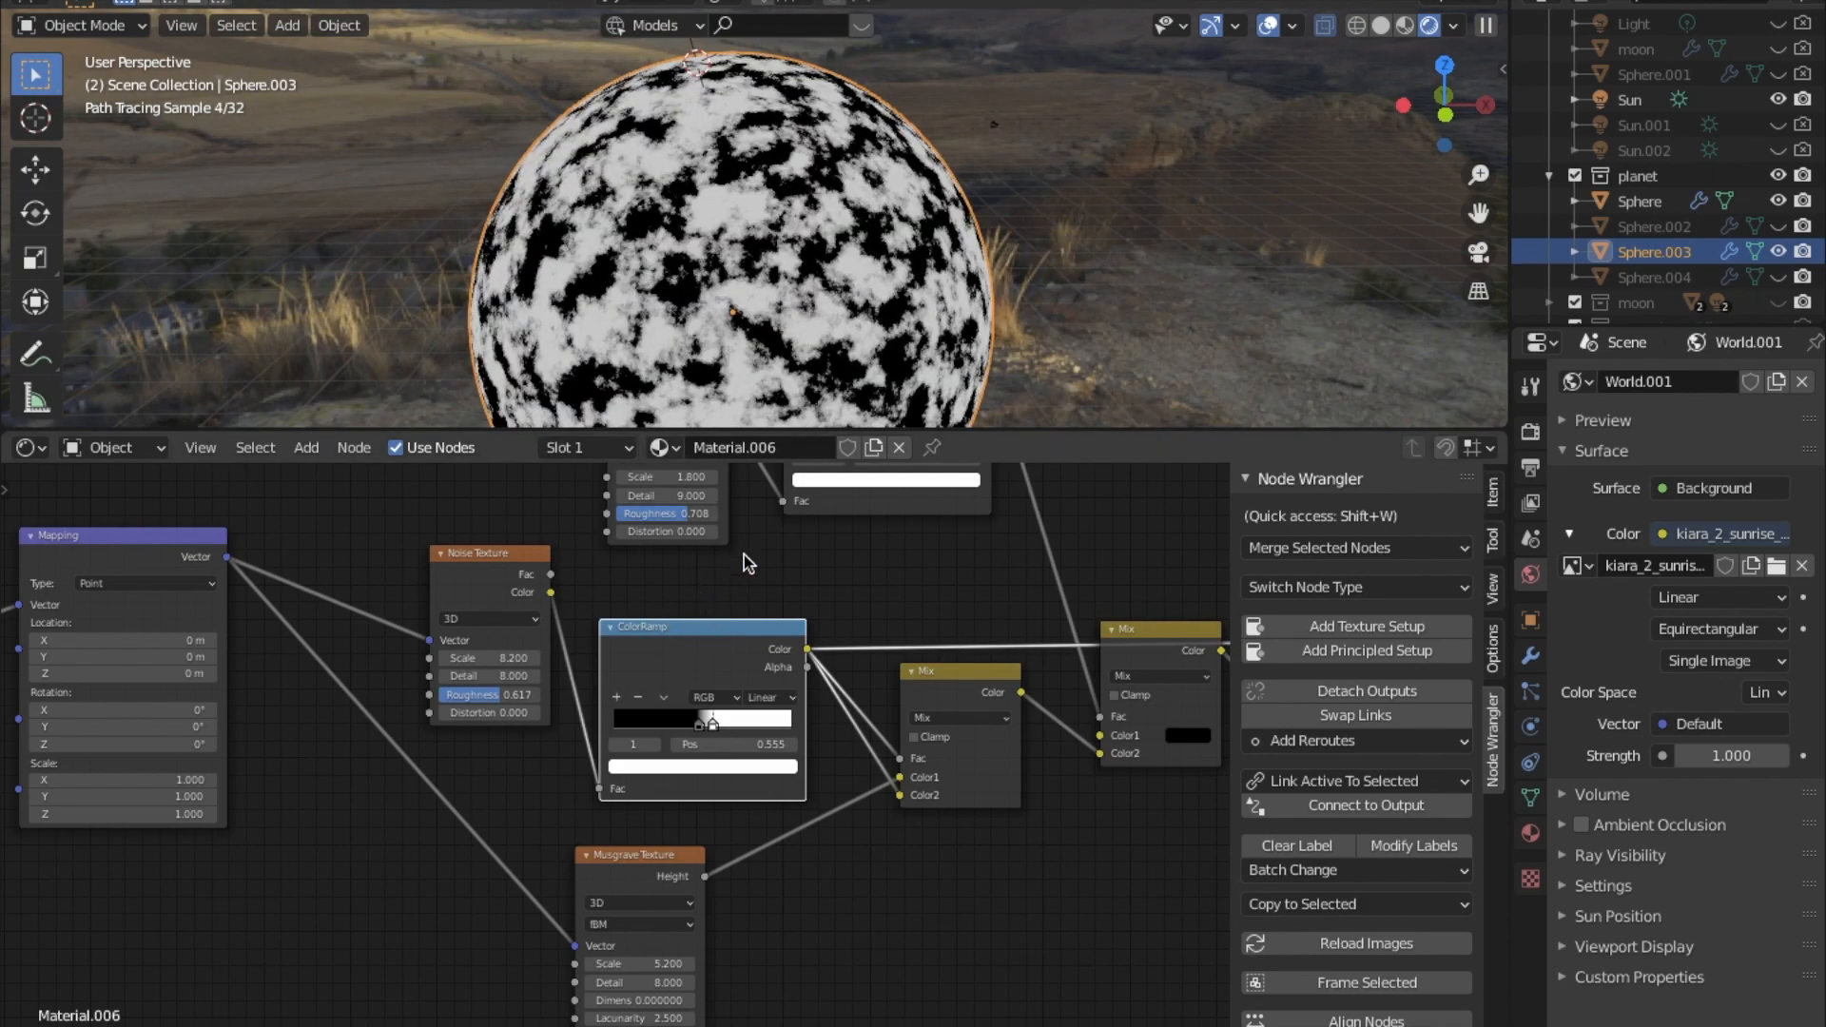
ctrl+shift+click(627, 864)
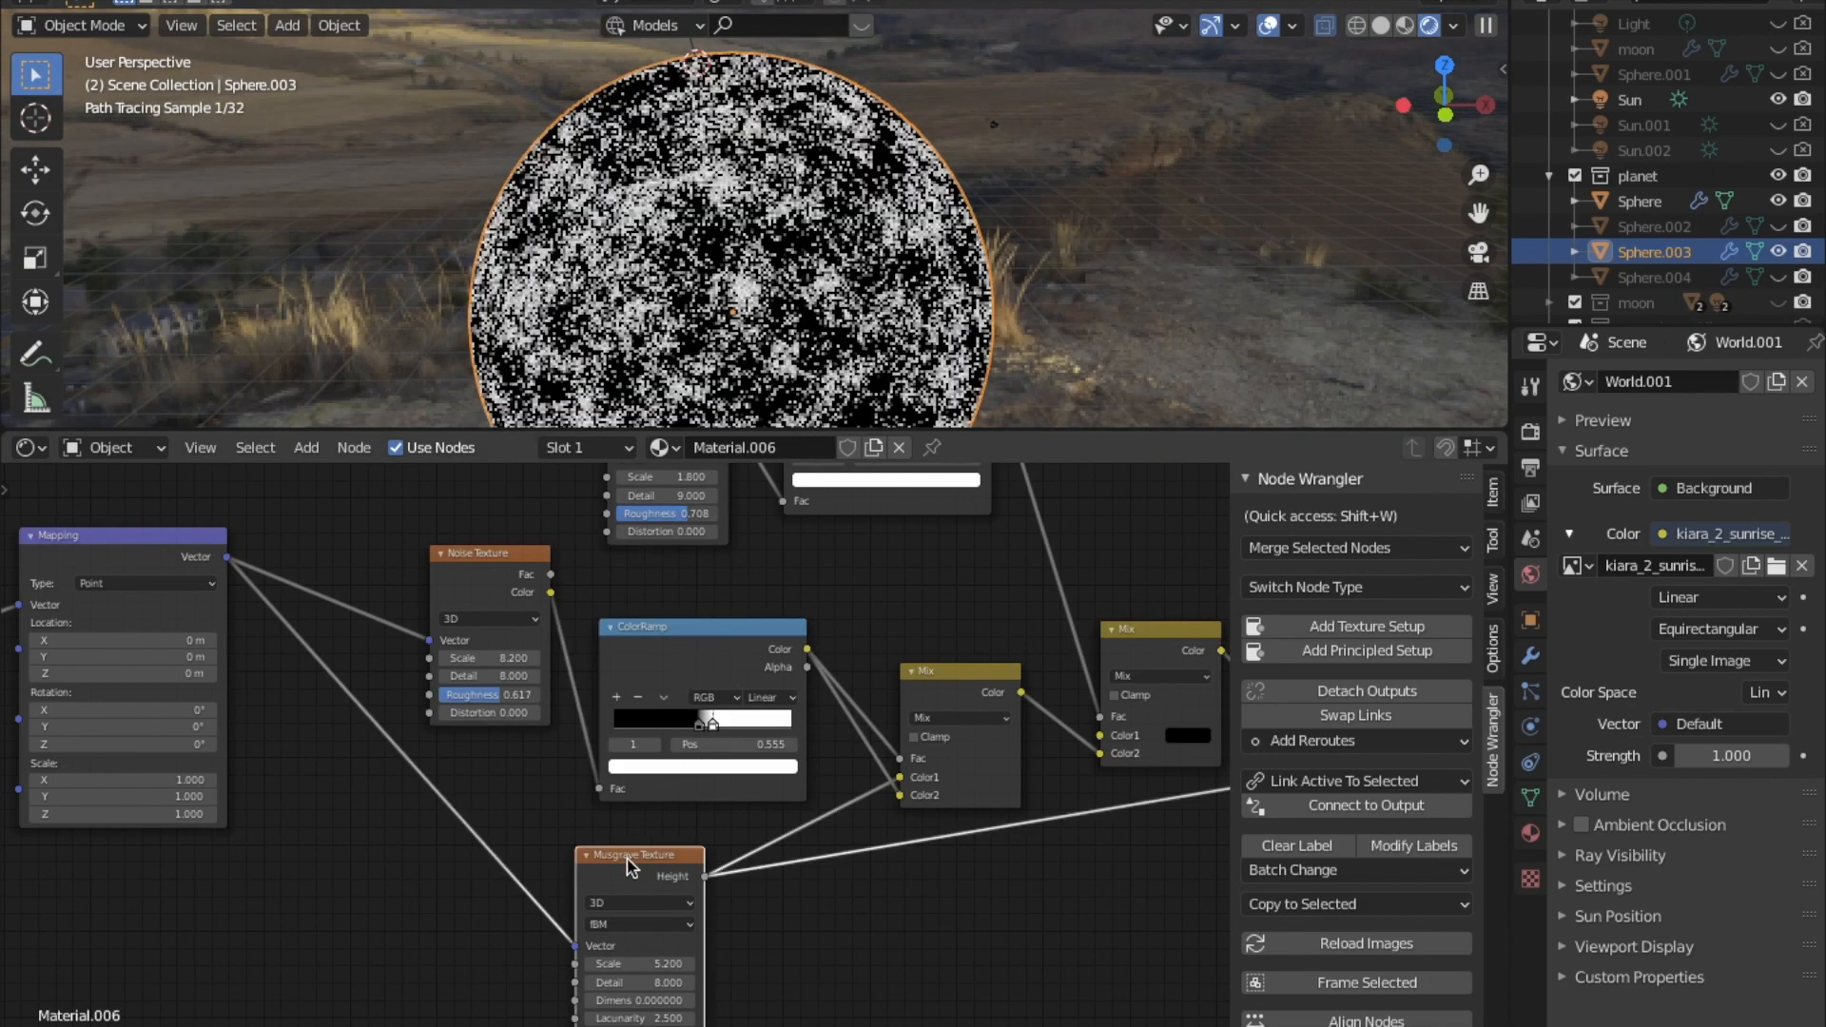
ctrl+shift+click(938, 676)
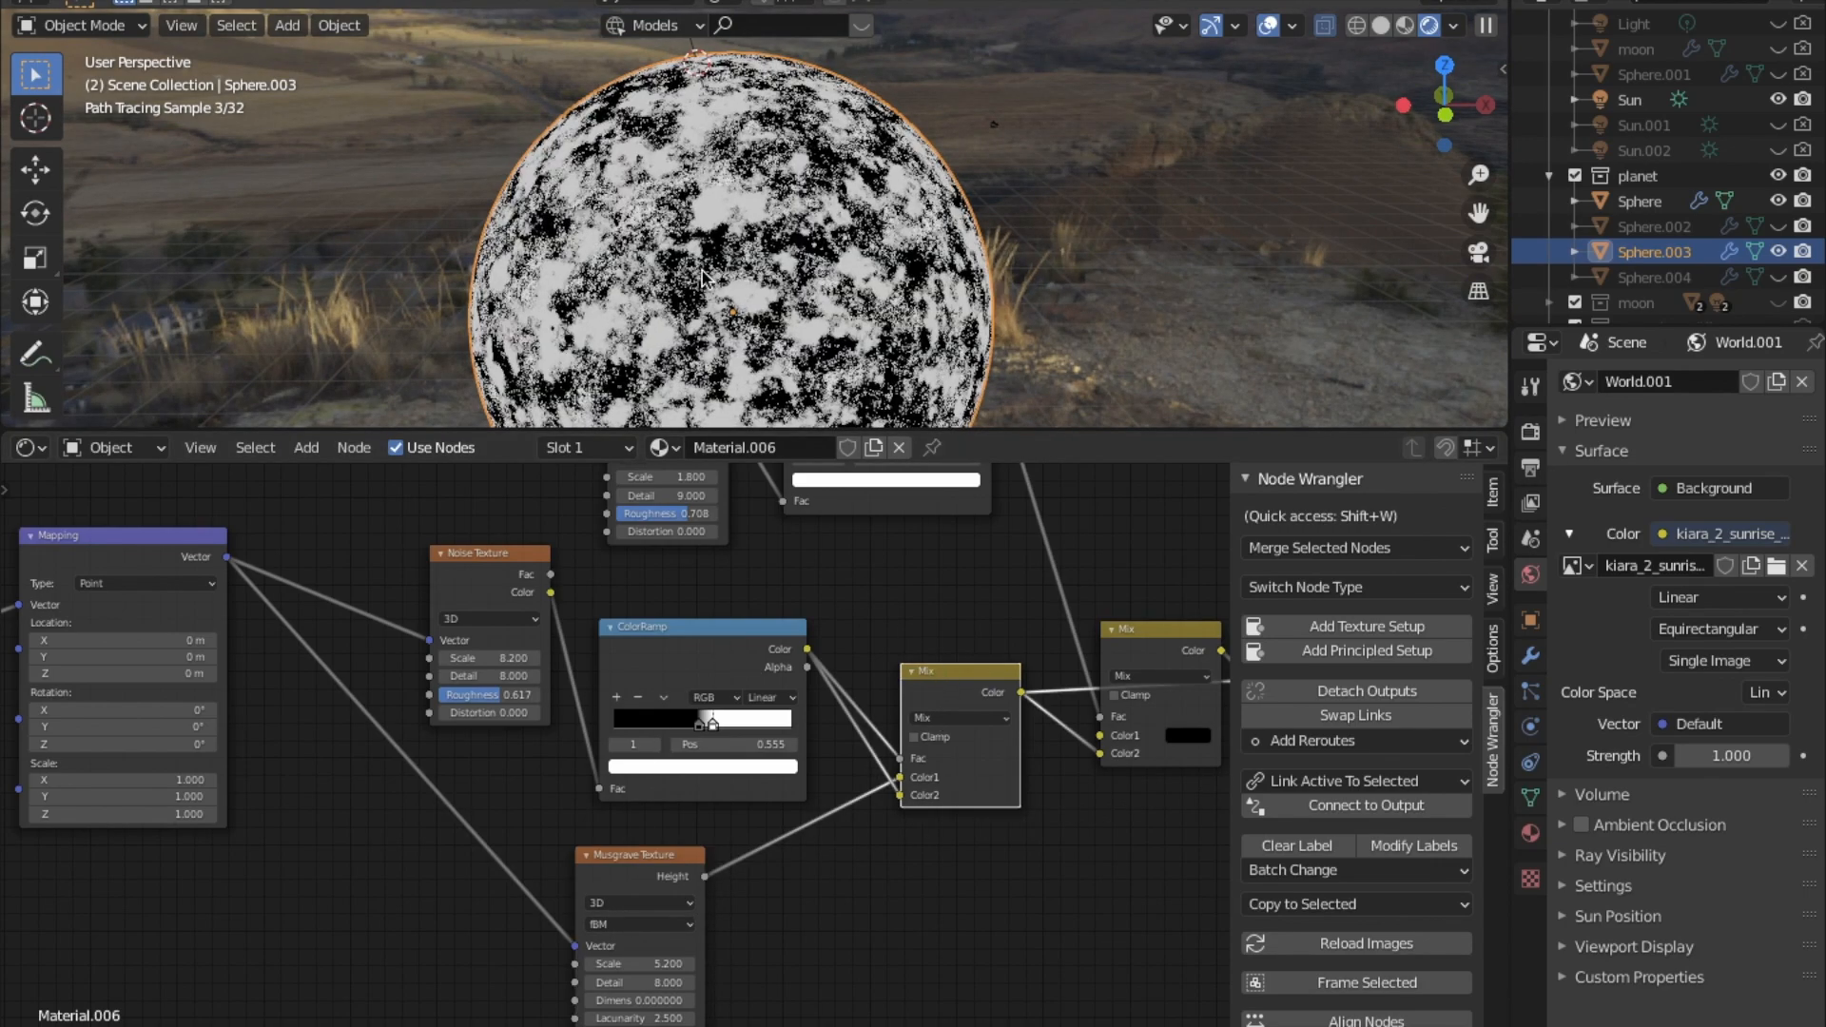
Preview the final ColorRamp after the second Mix node on the sphere.
middle_drag(806, 676, 633, 772)
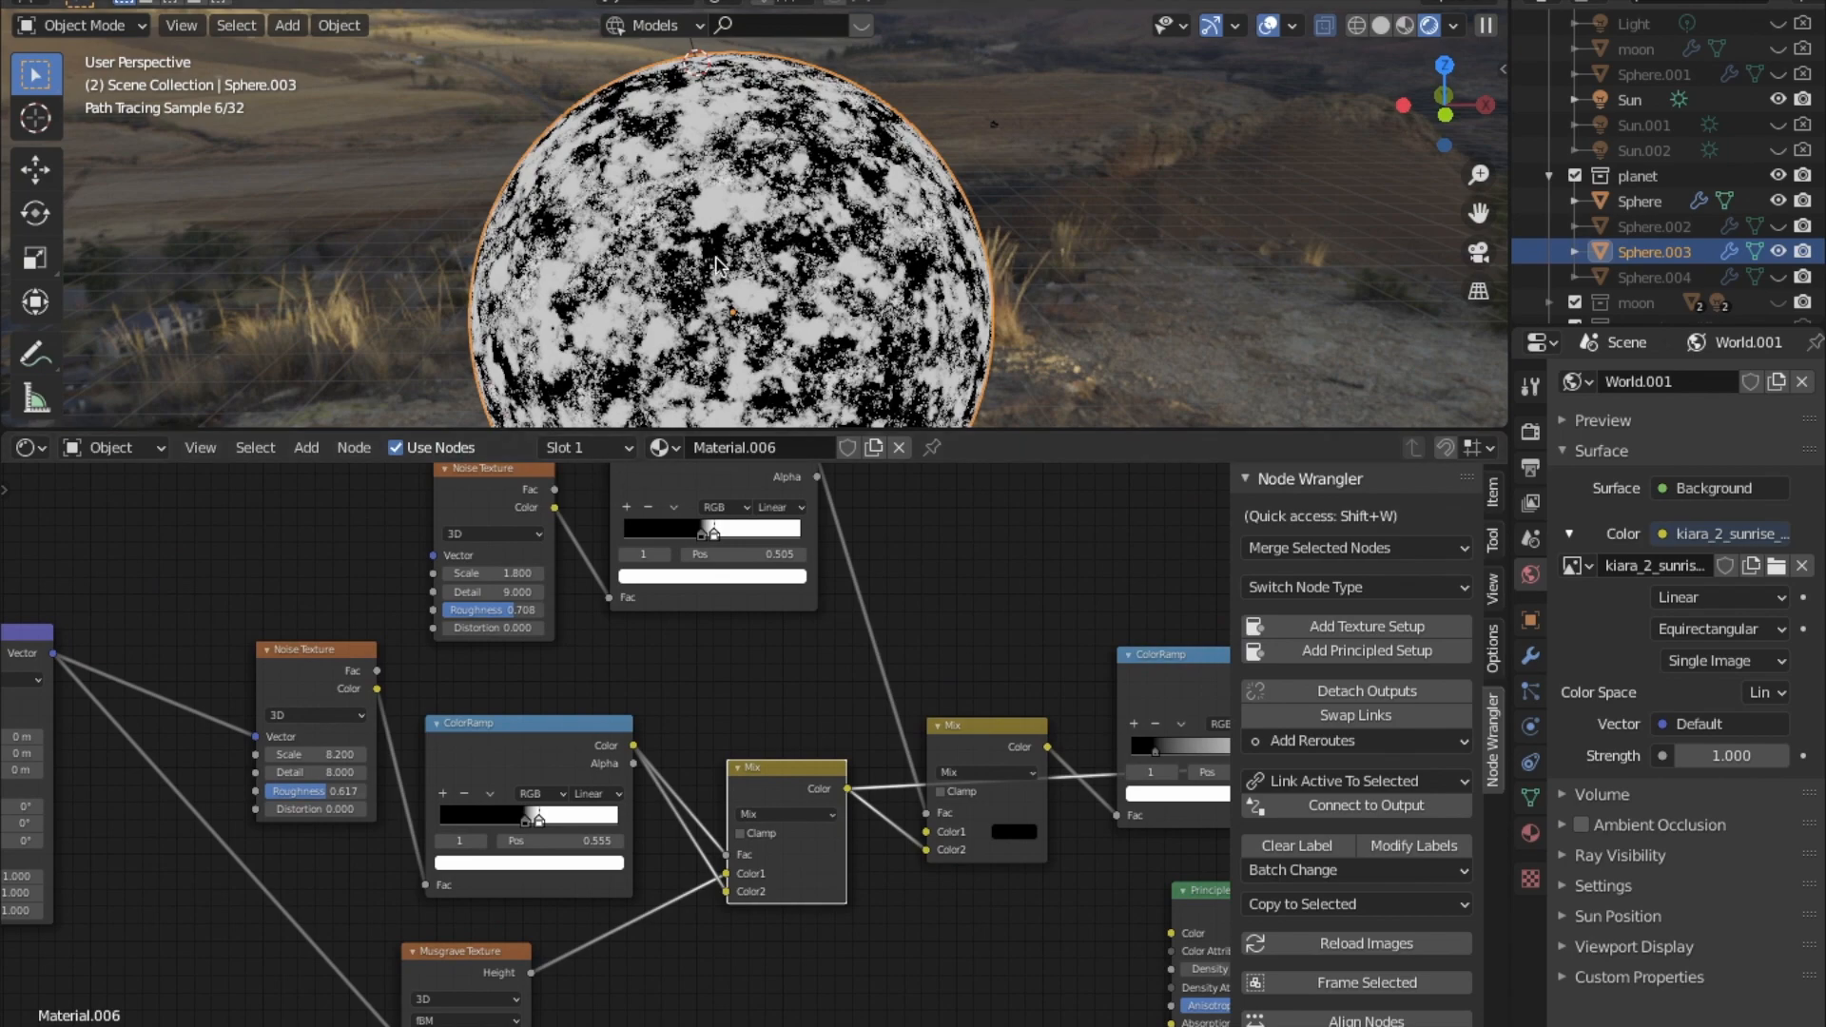
middle_drag(1164, 722, 896, 693)
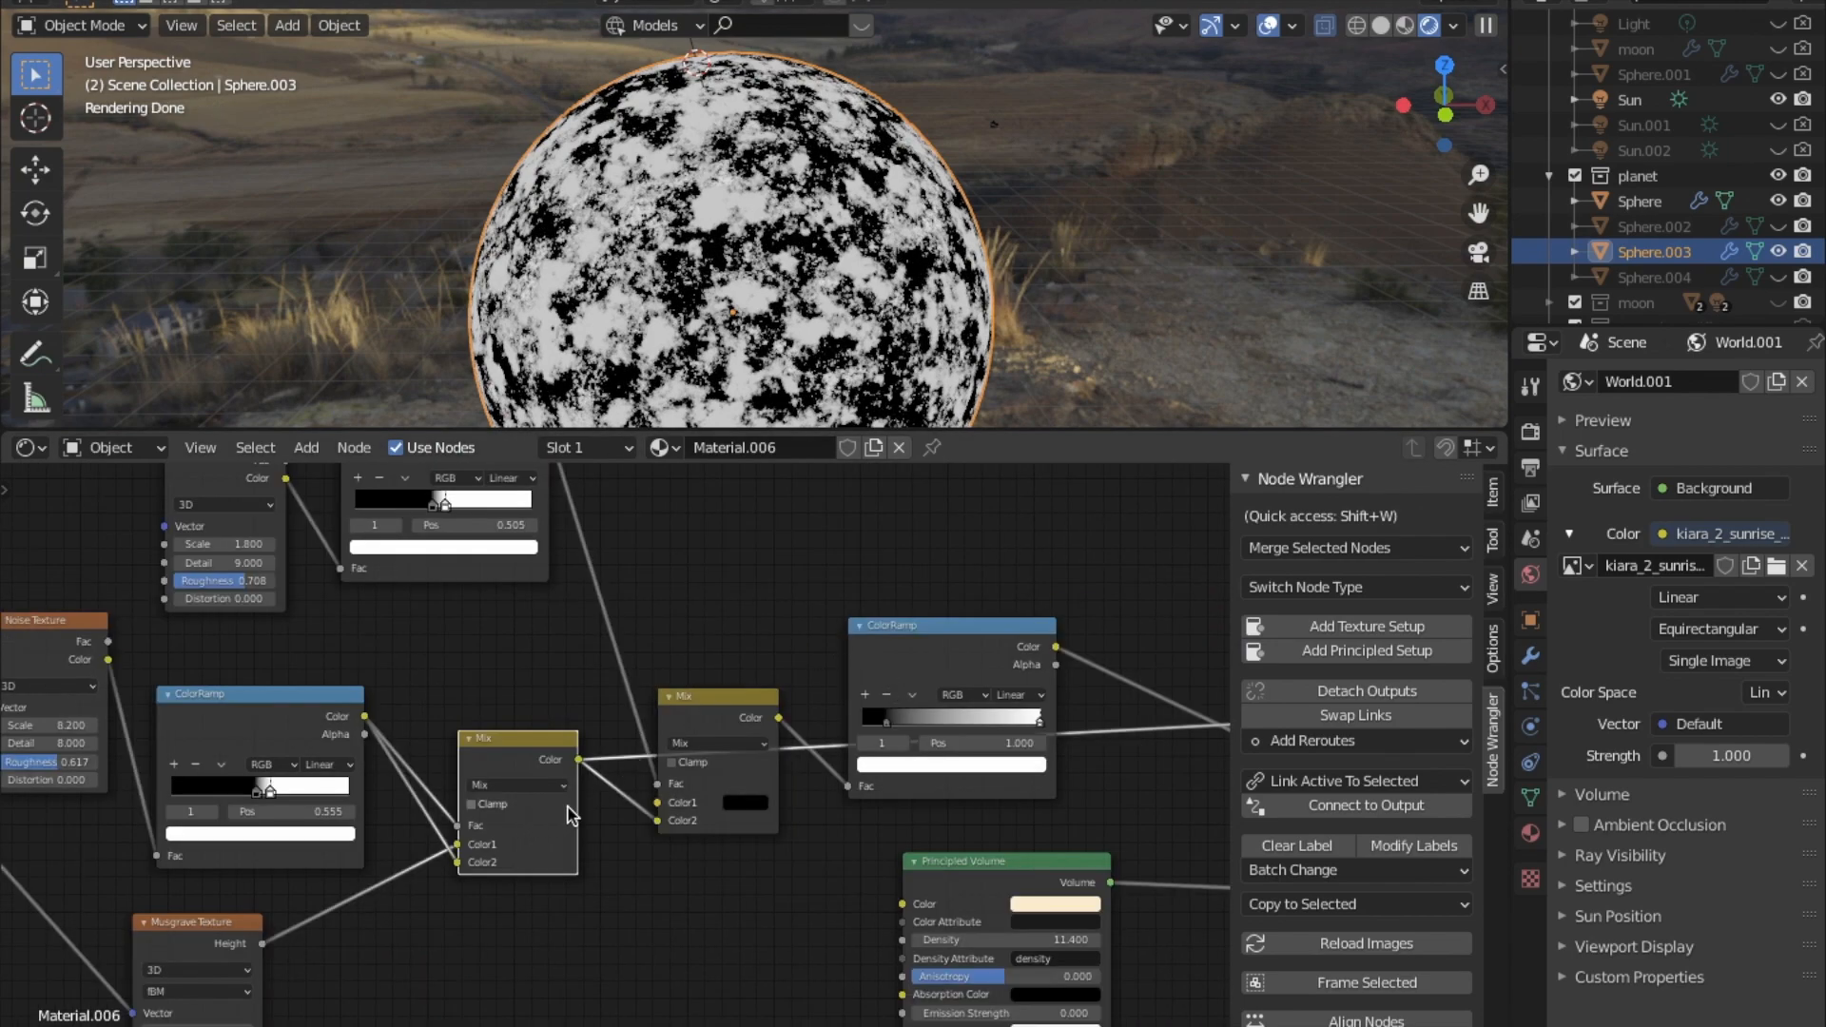
click(957, 668)
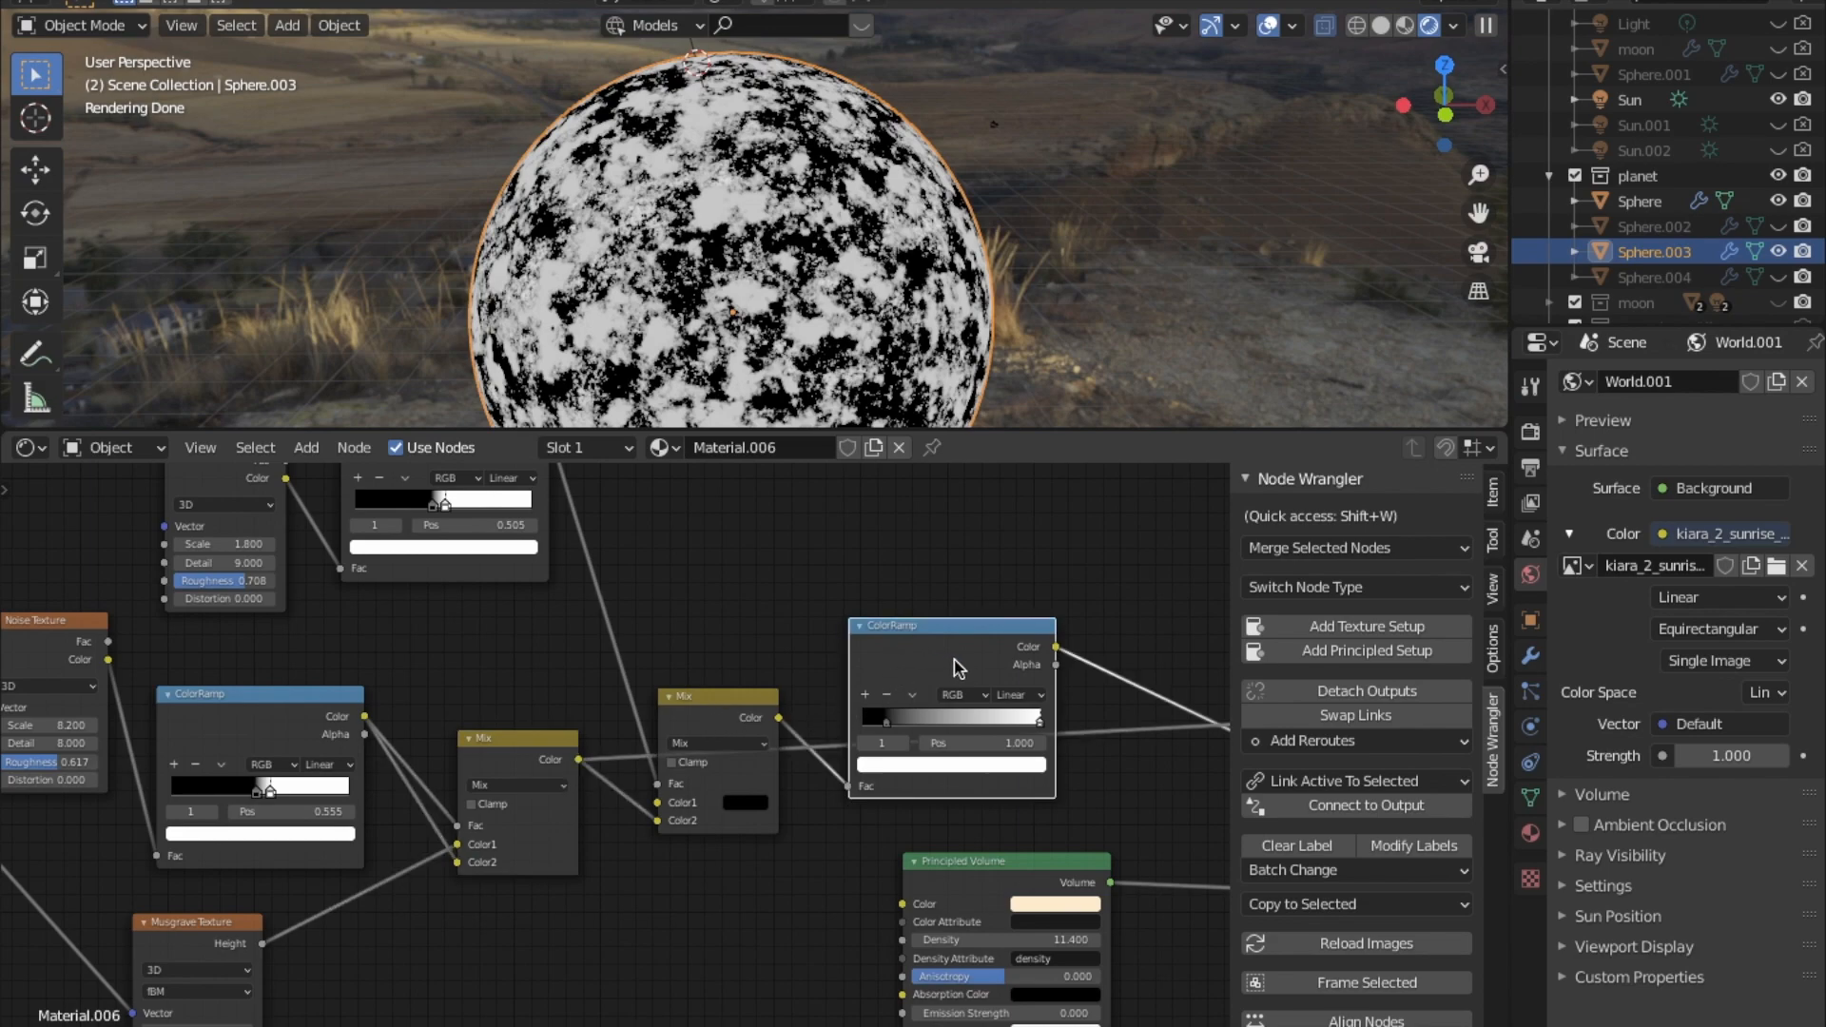
ctrl+shift+click(955, 659)
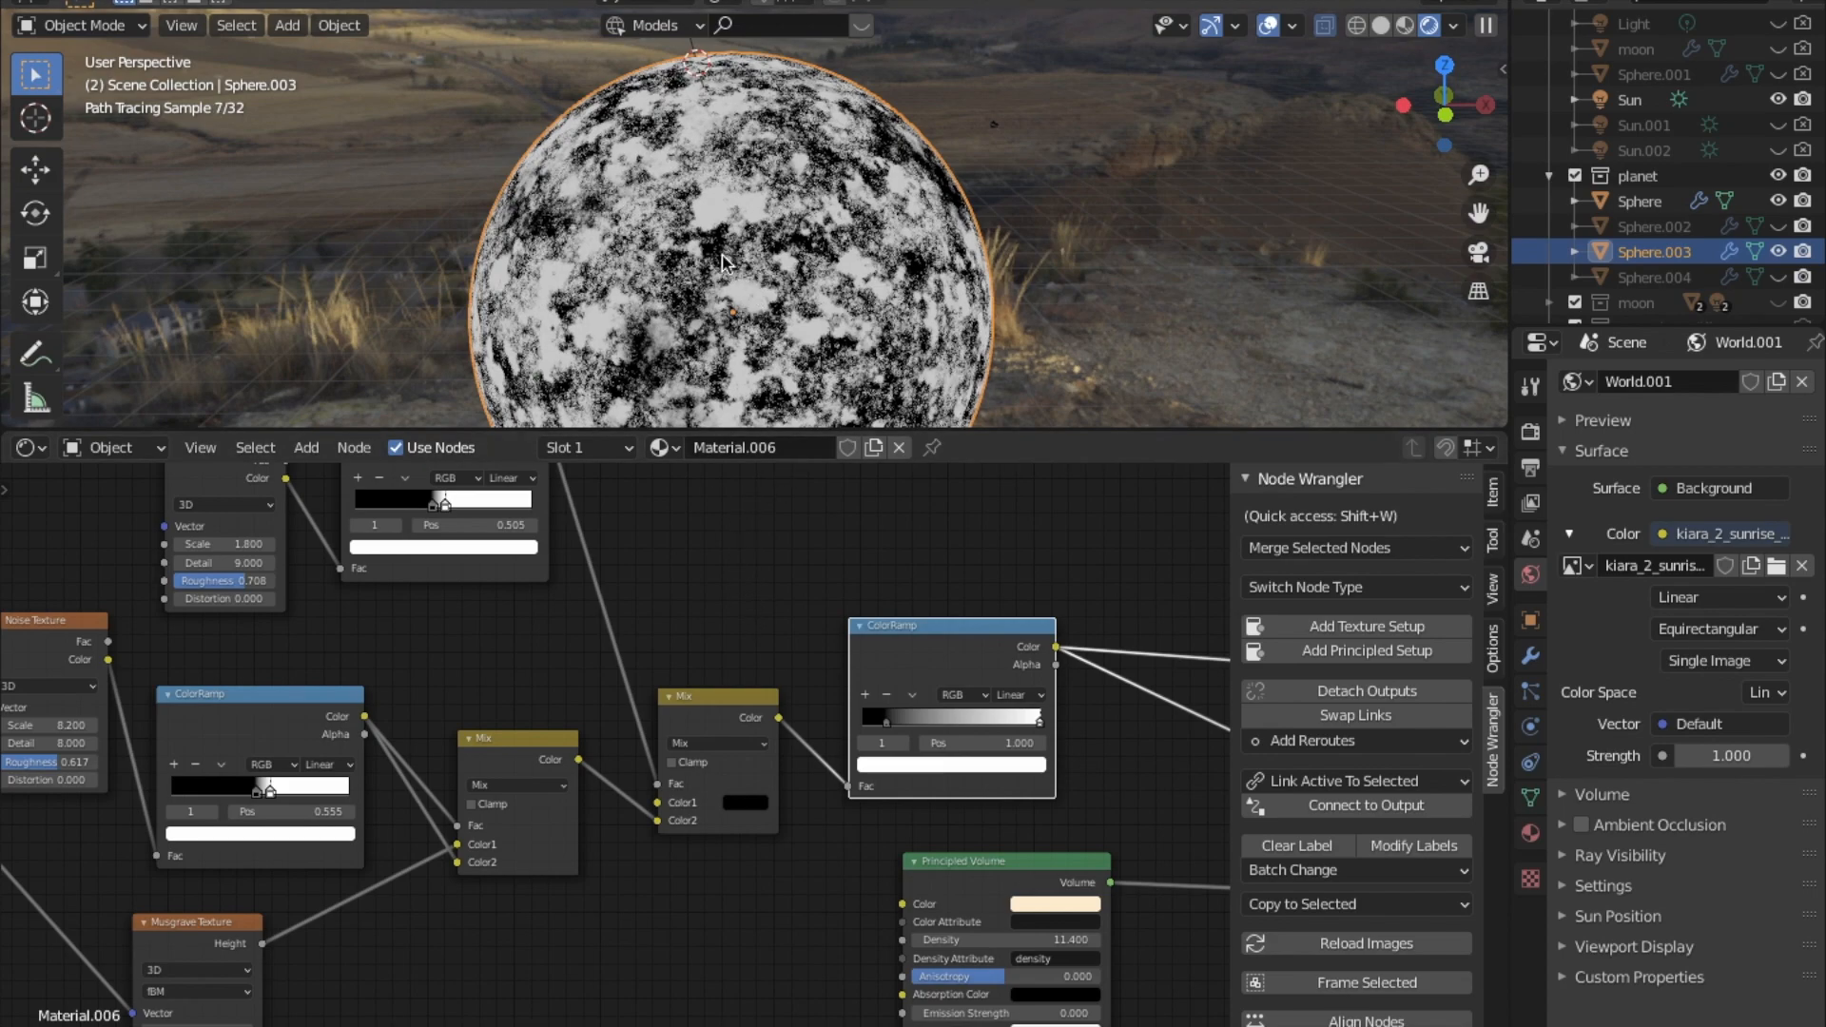
Trace the final ColorRamp through the Mix Shader to the Material Output and end the preview to restore the volume shading.
middle_drag(989, 775, 691, 659)
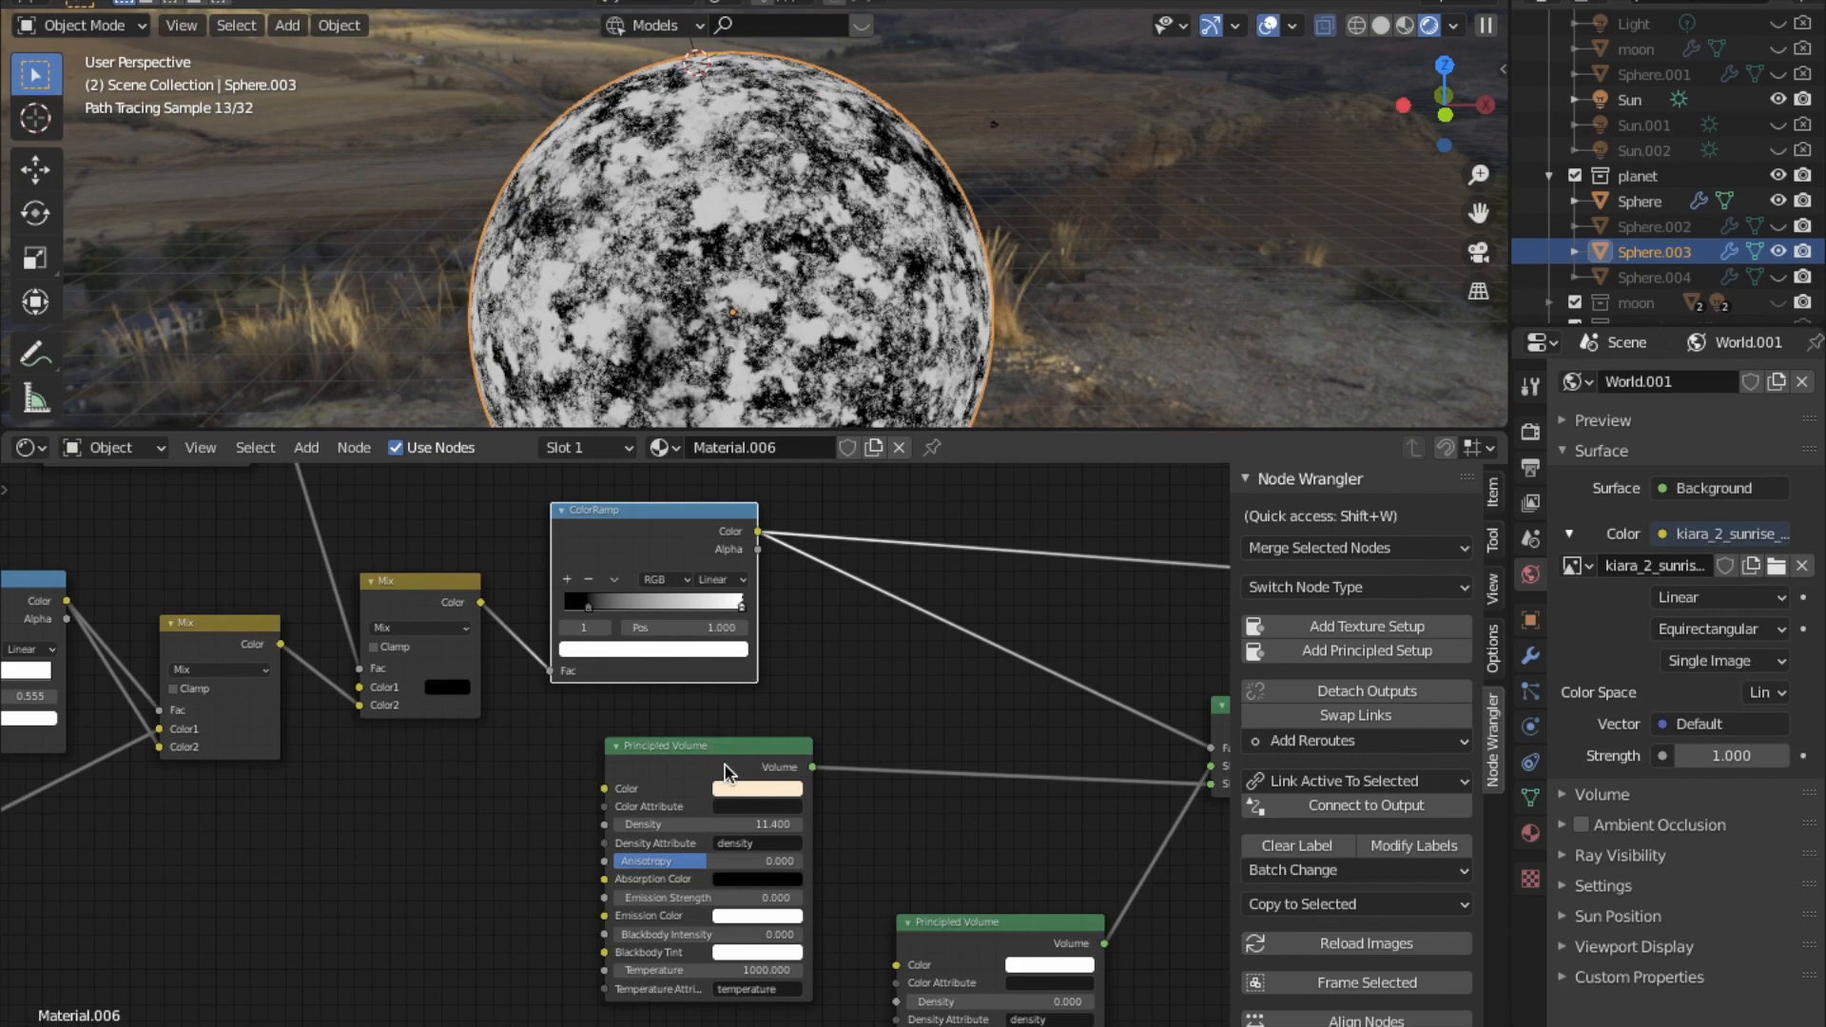
middle_drag(824, 671, 619, 686)
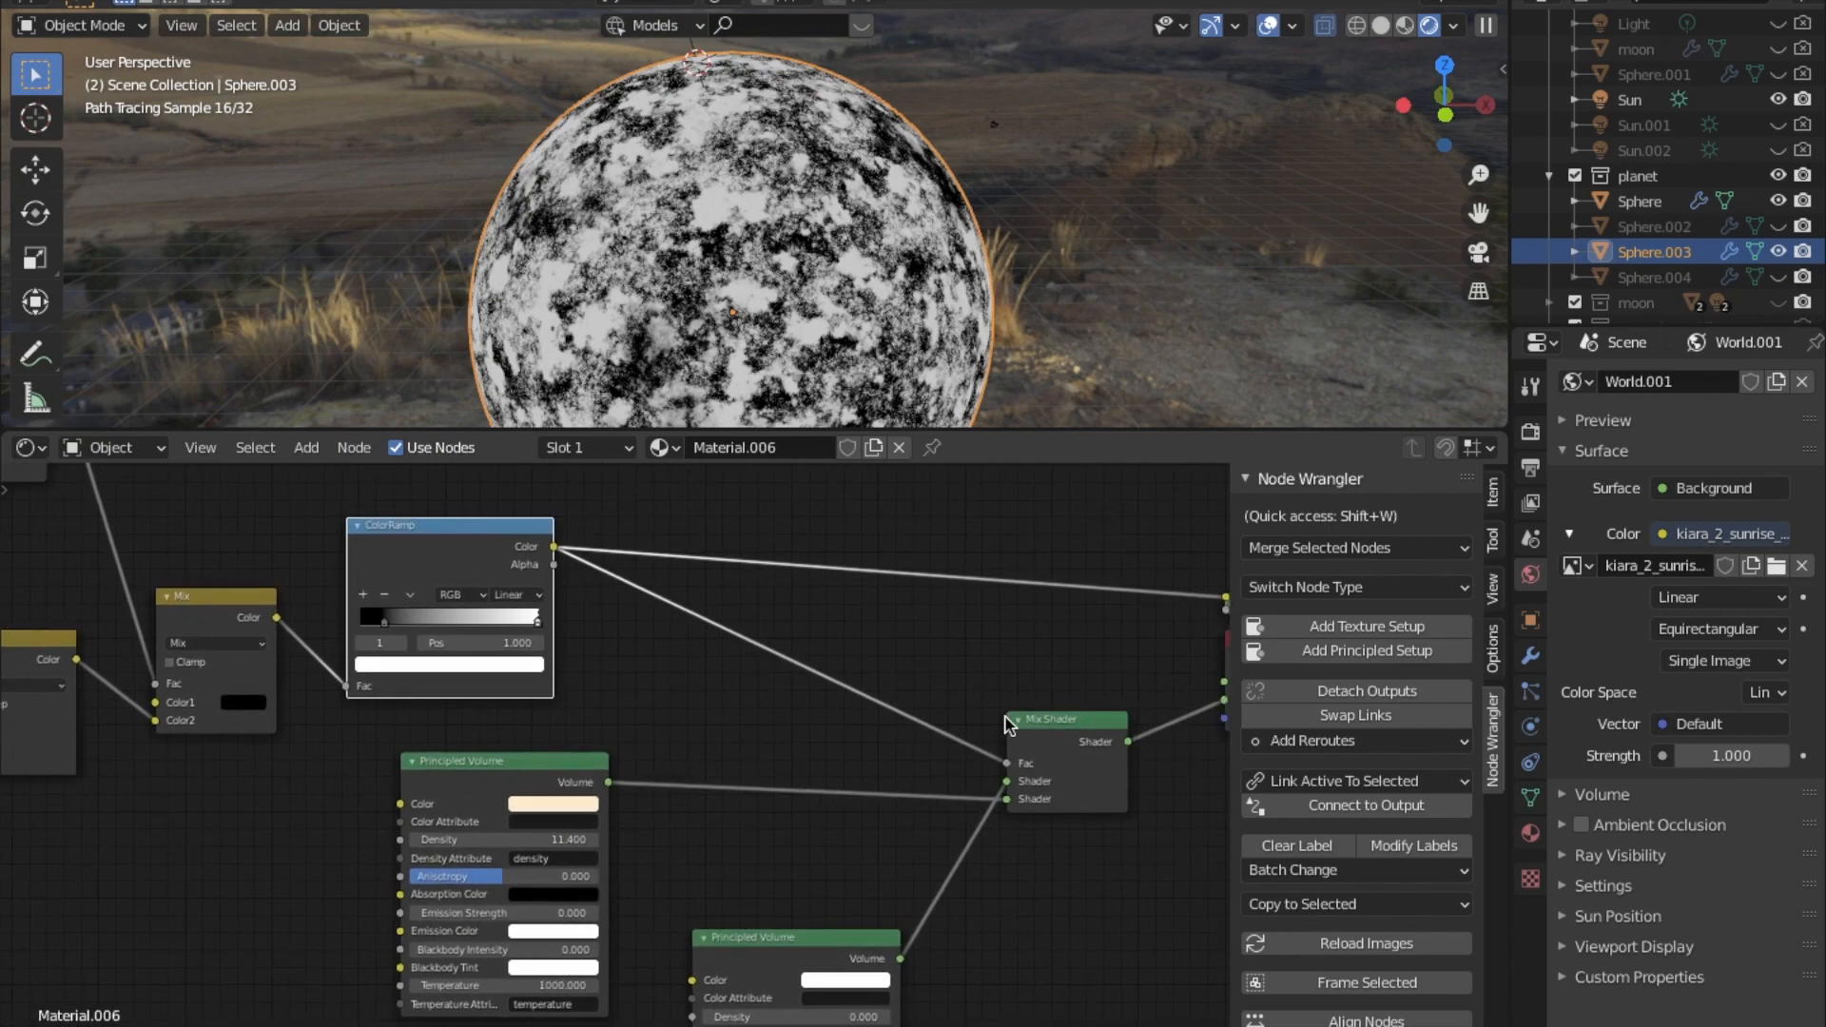
click(1067, 729)
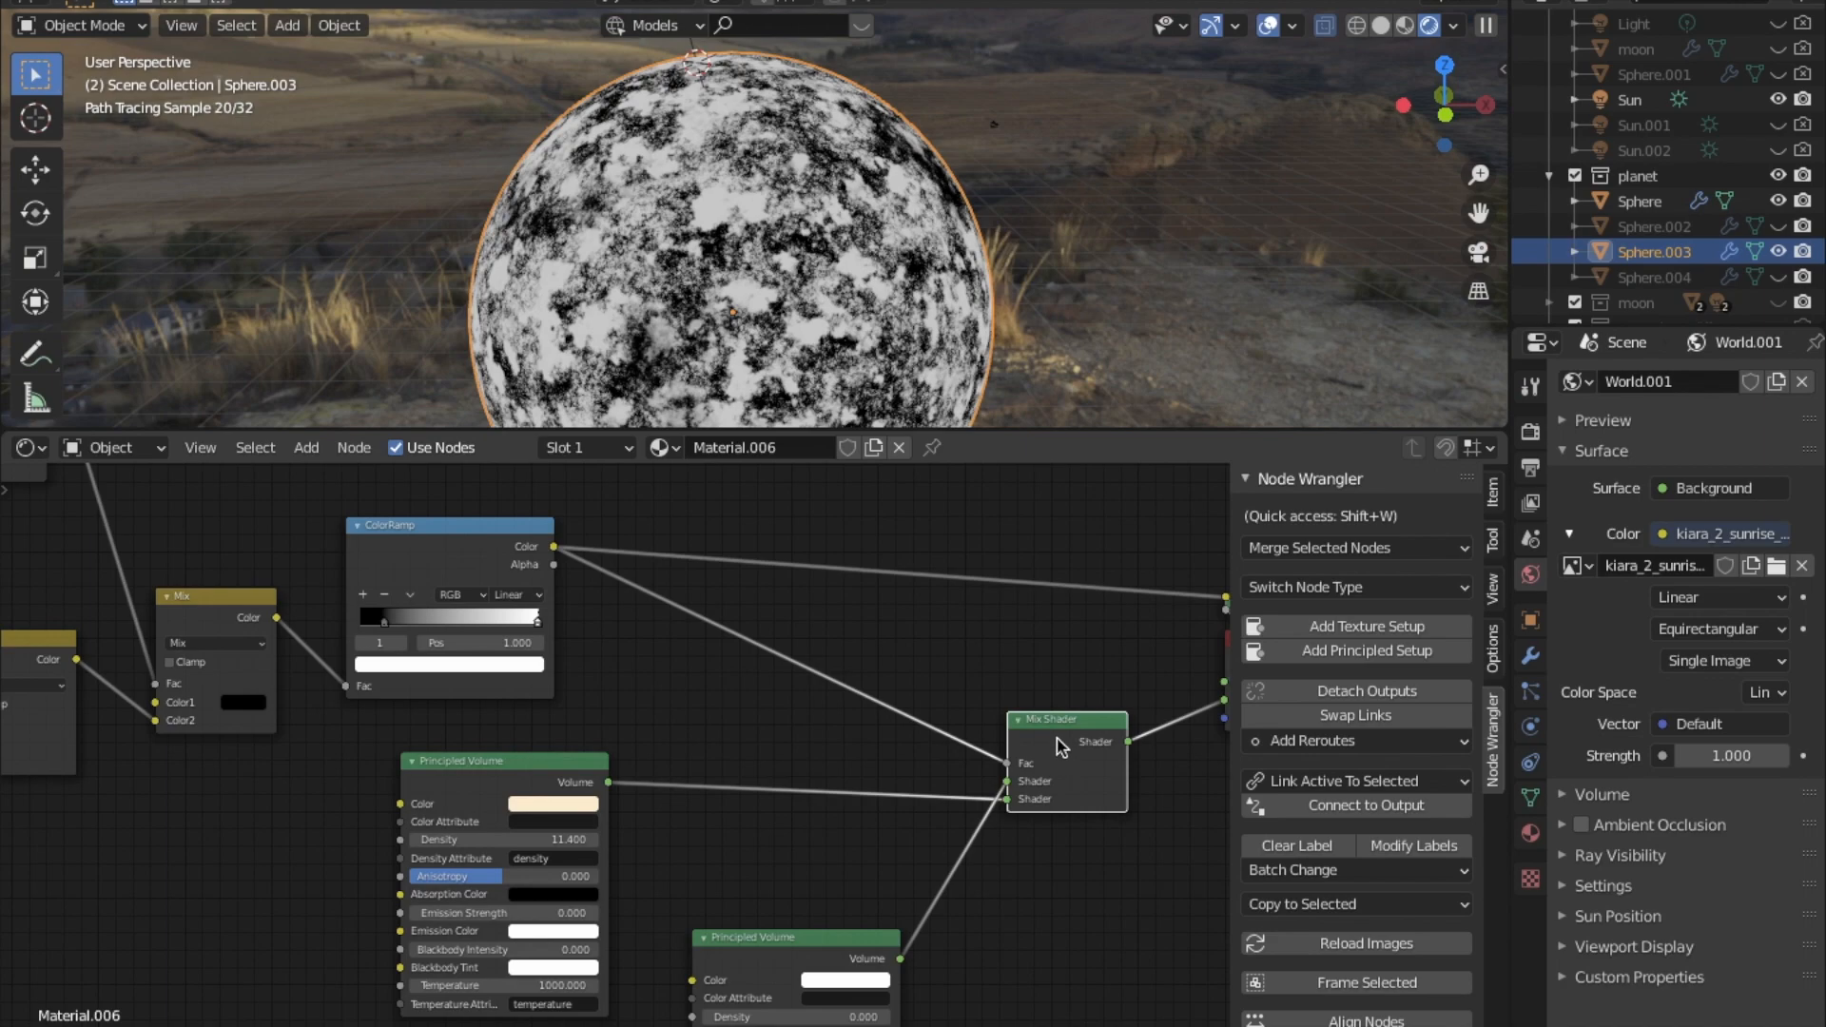
middle_drag(1054, 740, 865, 733)
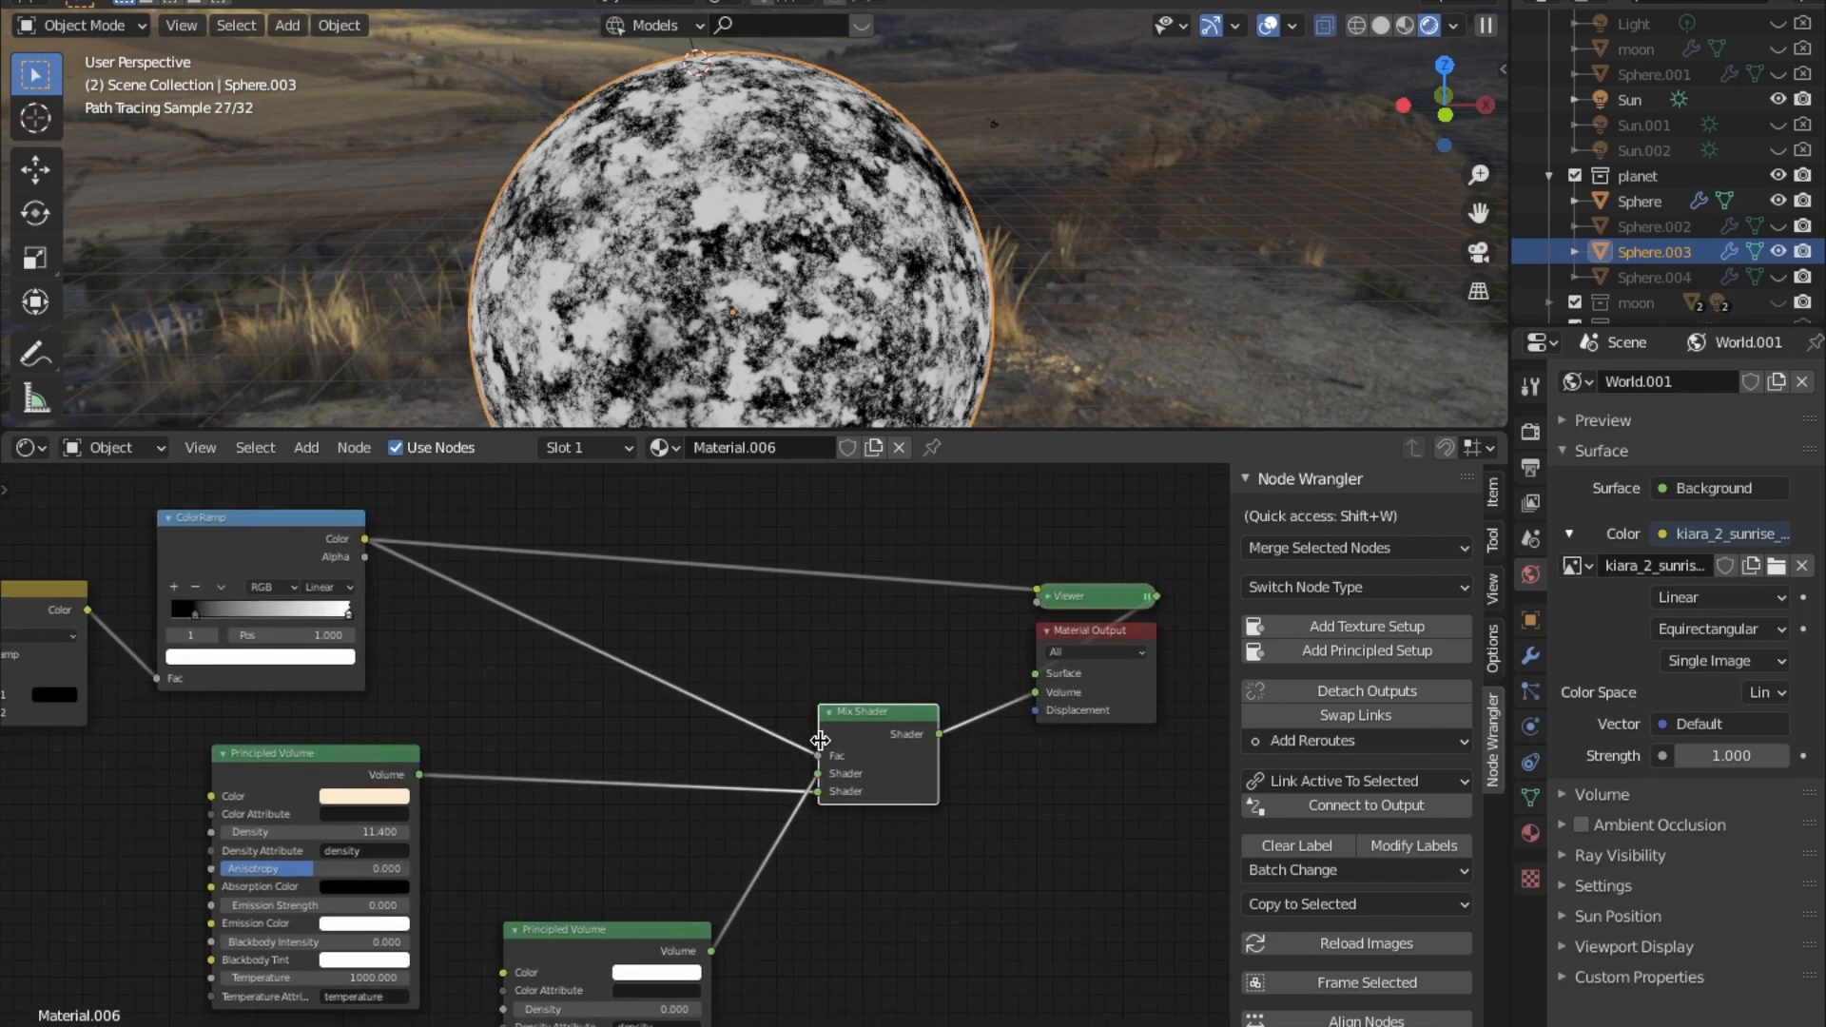
click(1054, 676)
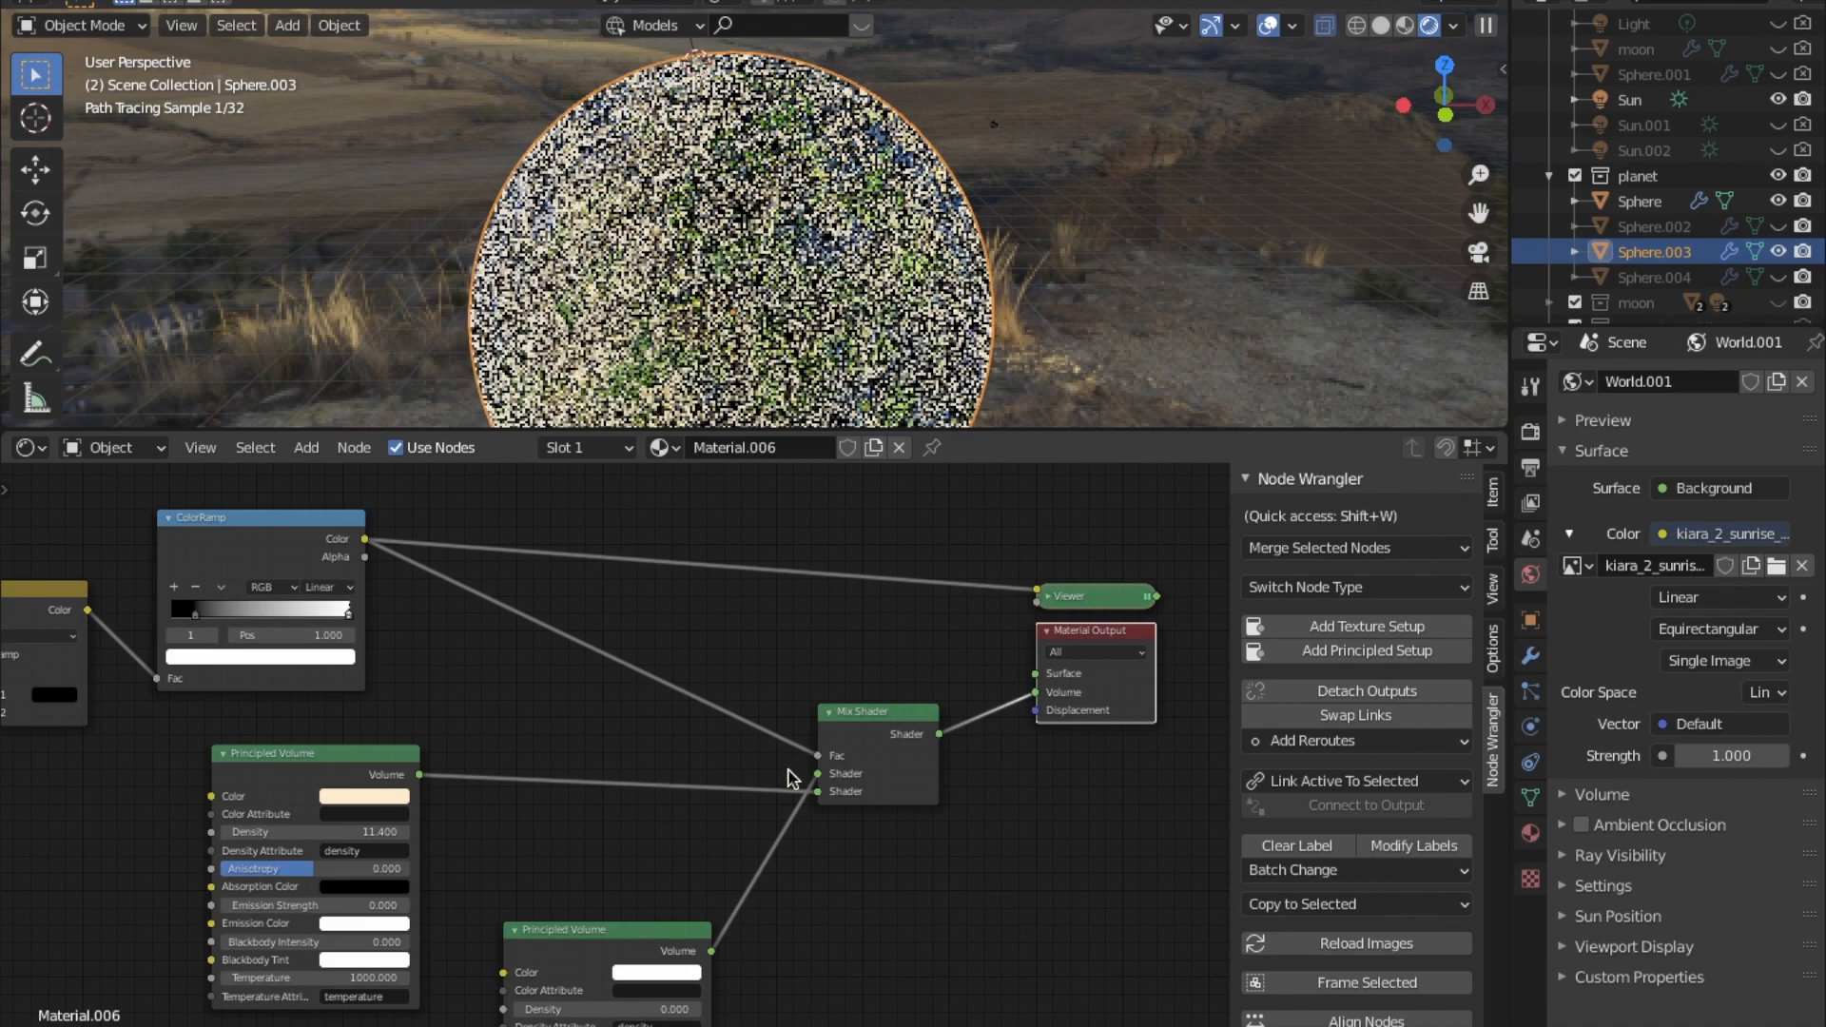
Inspect the Color setting of the Principled Volume node that has the 11.400 density.
middle_drag(677, 923, 781, 789)
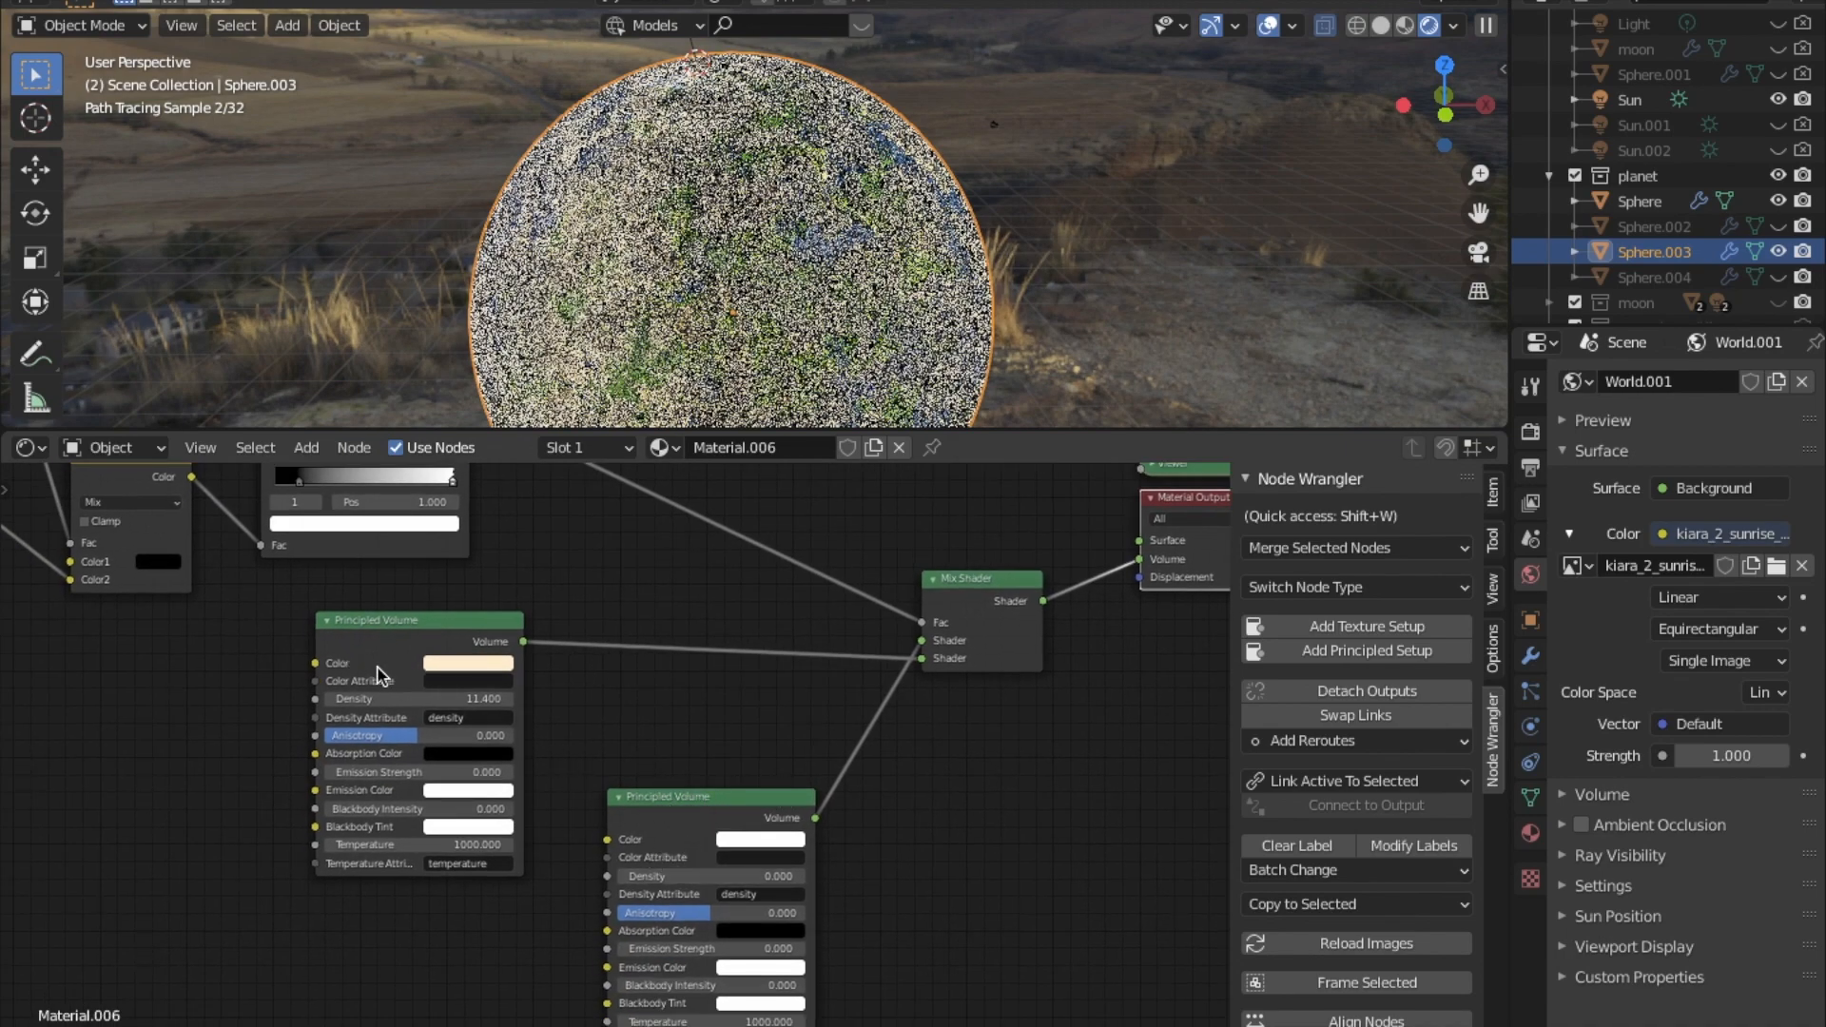
click(468, 663)
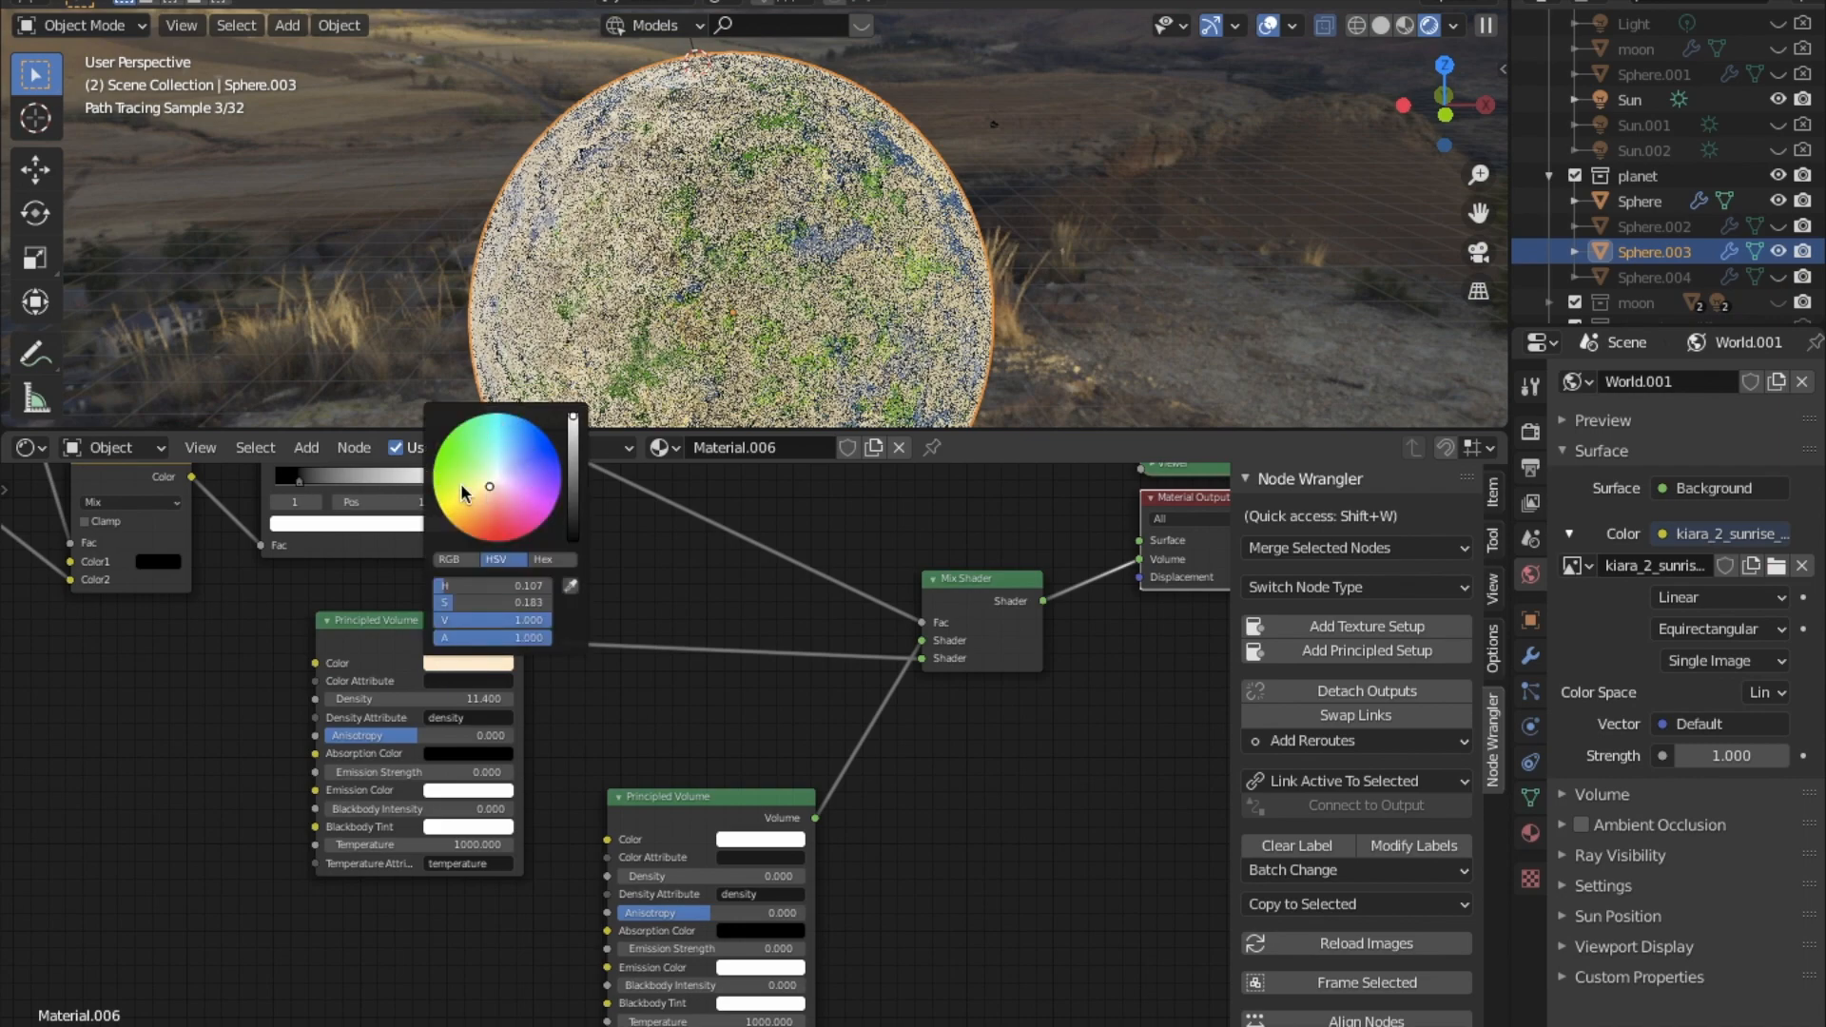
click(945, 596)
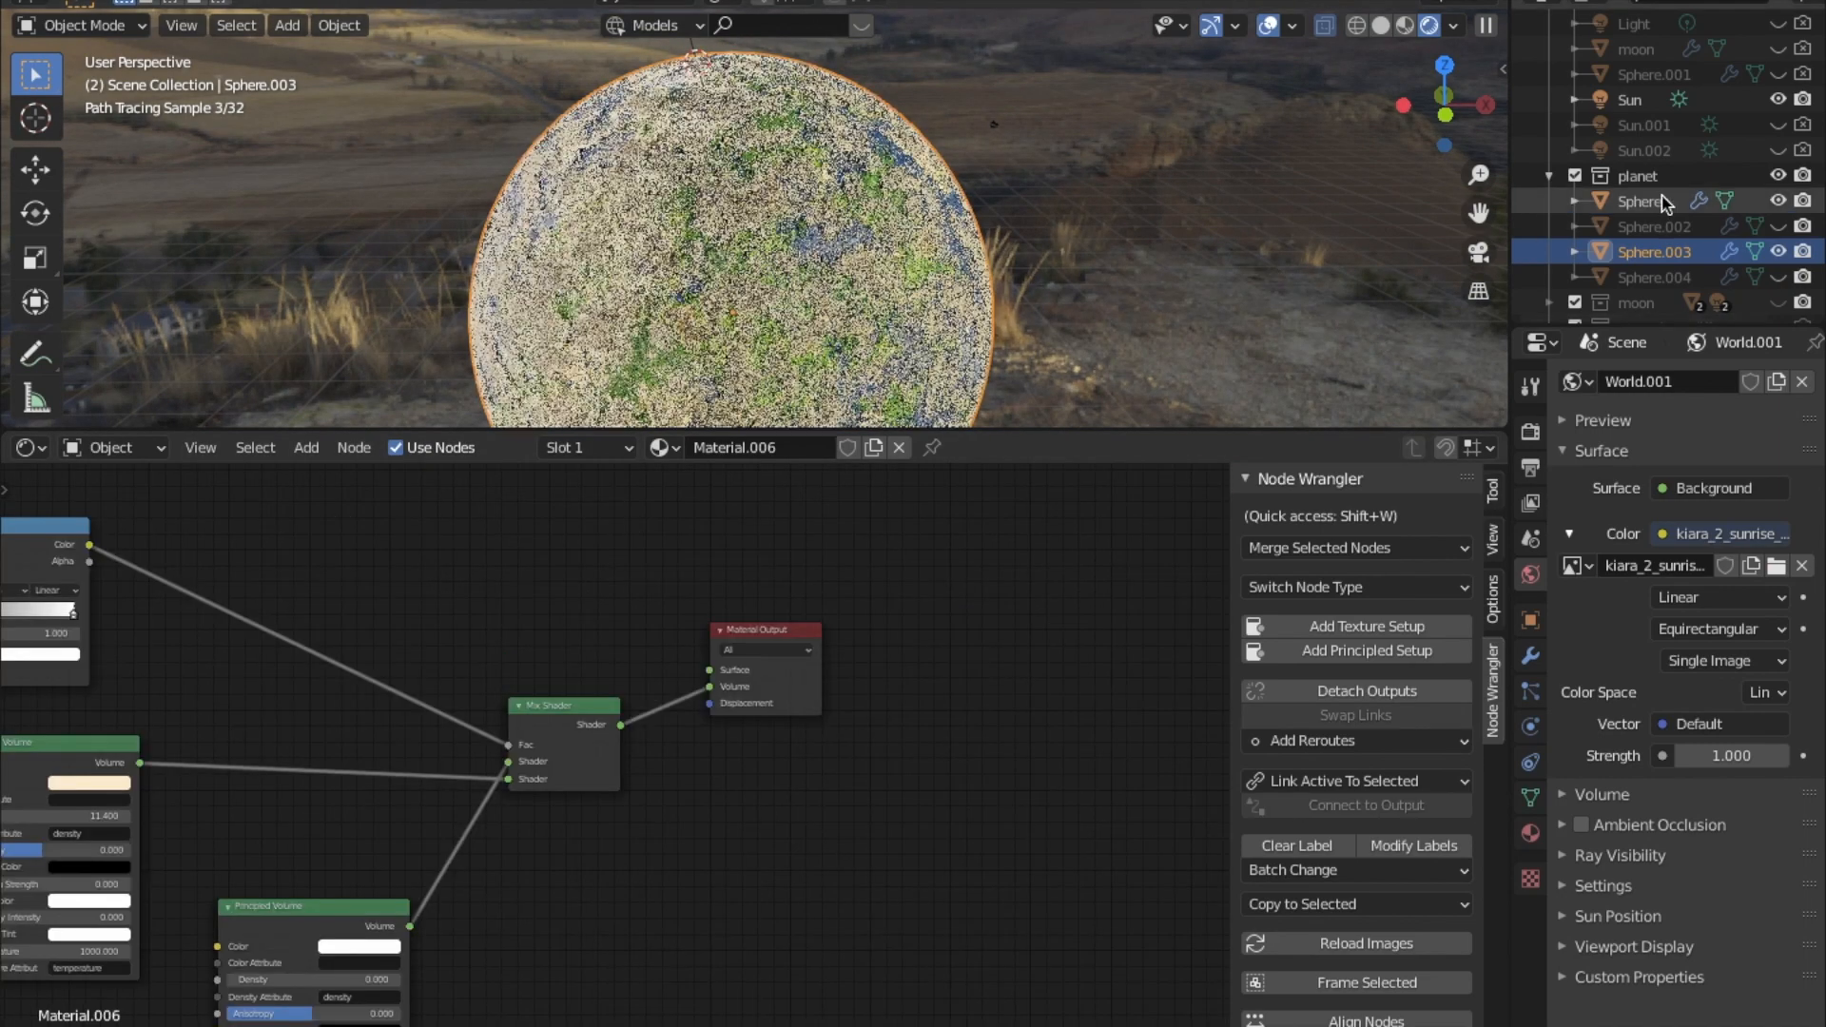
Show and select Sphere.004 and bring its Material.003 gradient and volume nodes into view.
click(1654, 276)
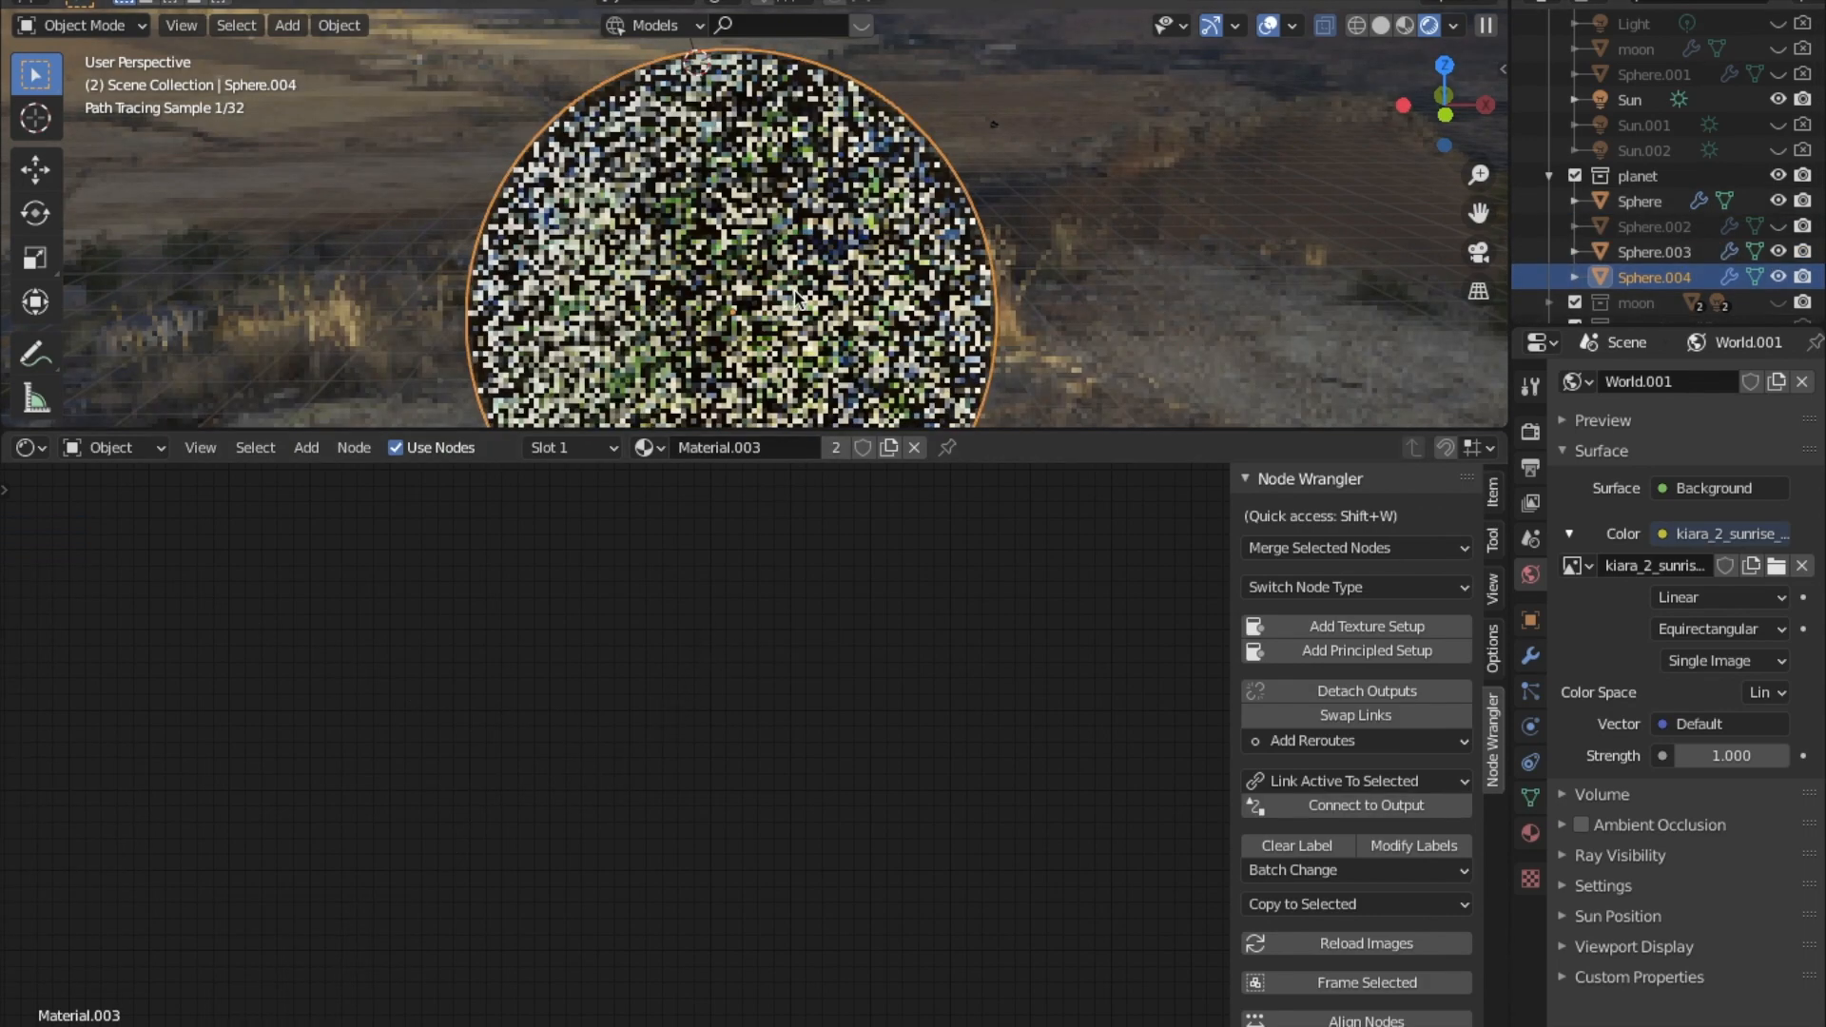
middle_drag(508, 664, 717, 825)
middle_drag(584, 649, 784, 764)
scroll(636, 711, up, 6)
middle_drag(582, 765, 828, 750)
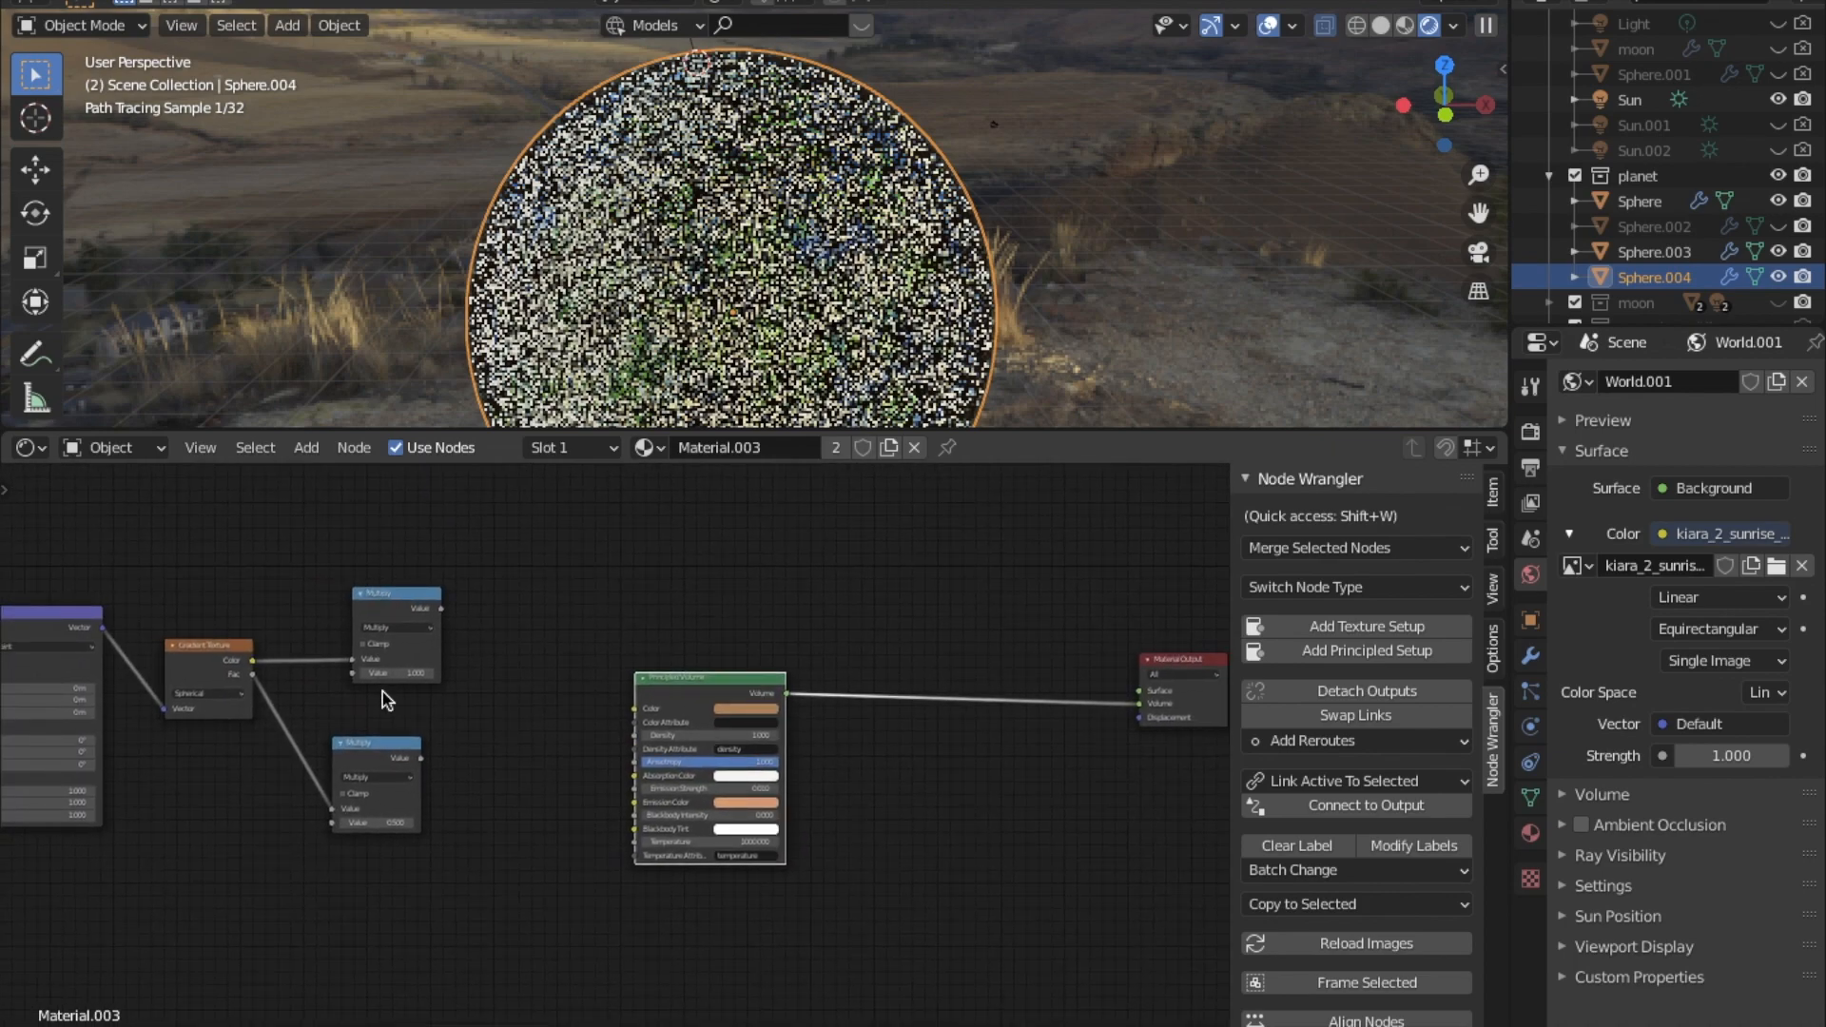
Delete the Texture Coordinate, Mapping, Gradient Texture and both Multiply nodes from Material.003.
scroll(285, 697, down, 2)
middle_drag(285, 697, 507, 740)
drag(121, 562, 652, 841)
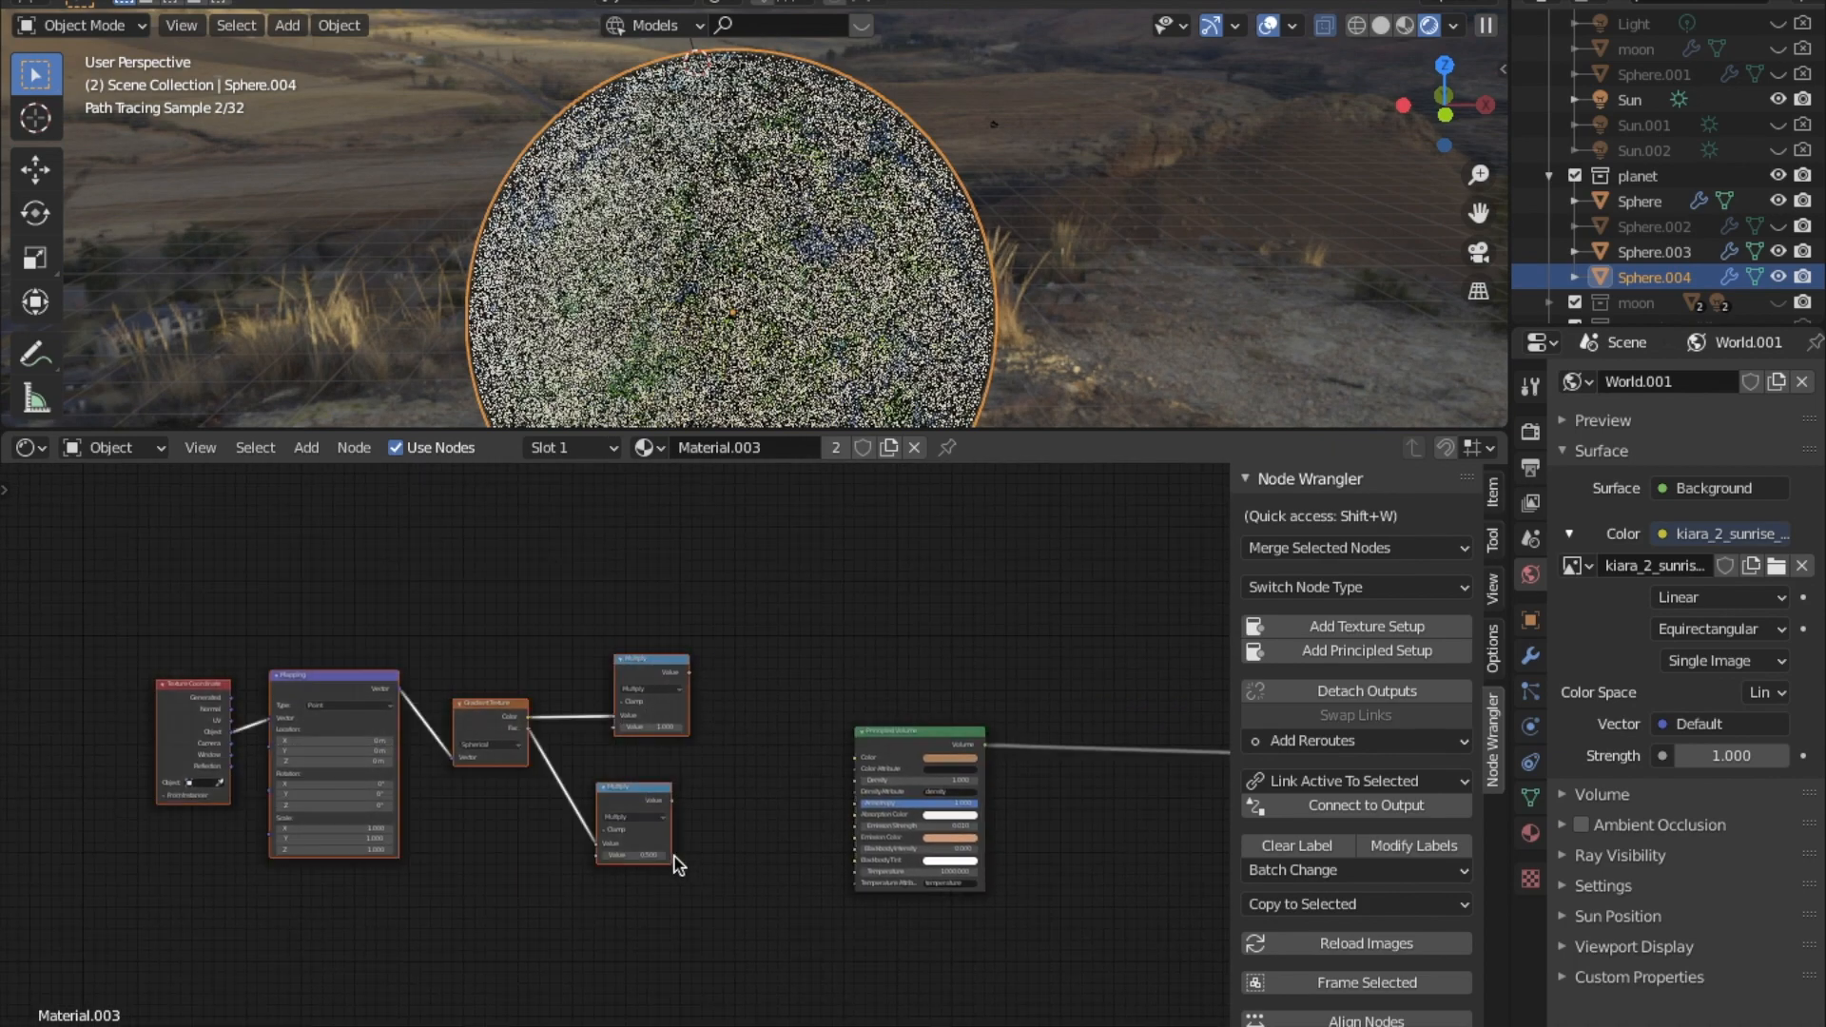
key(x)
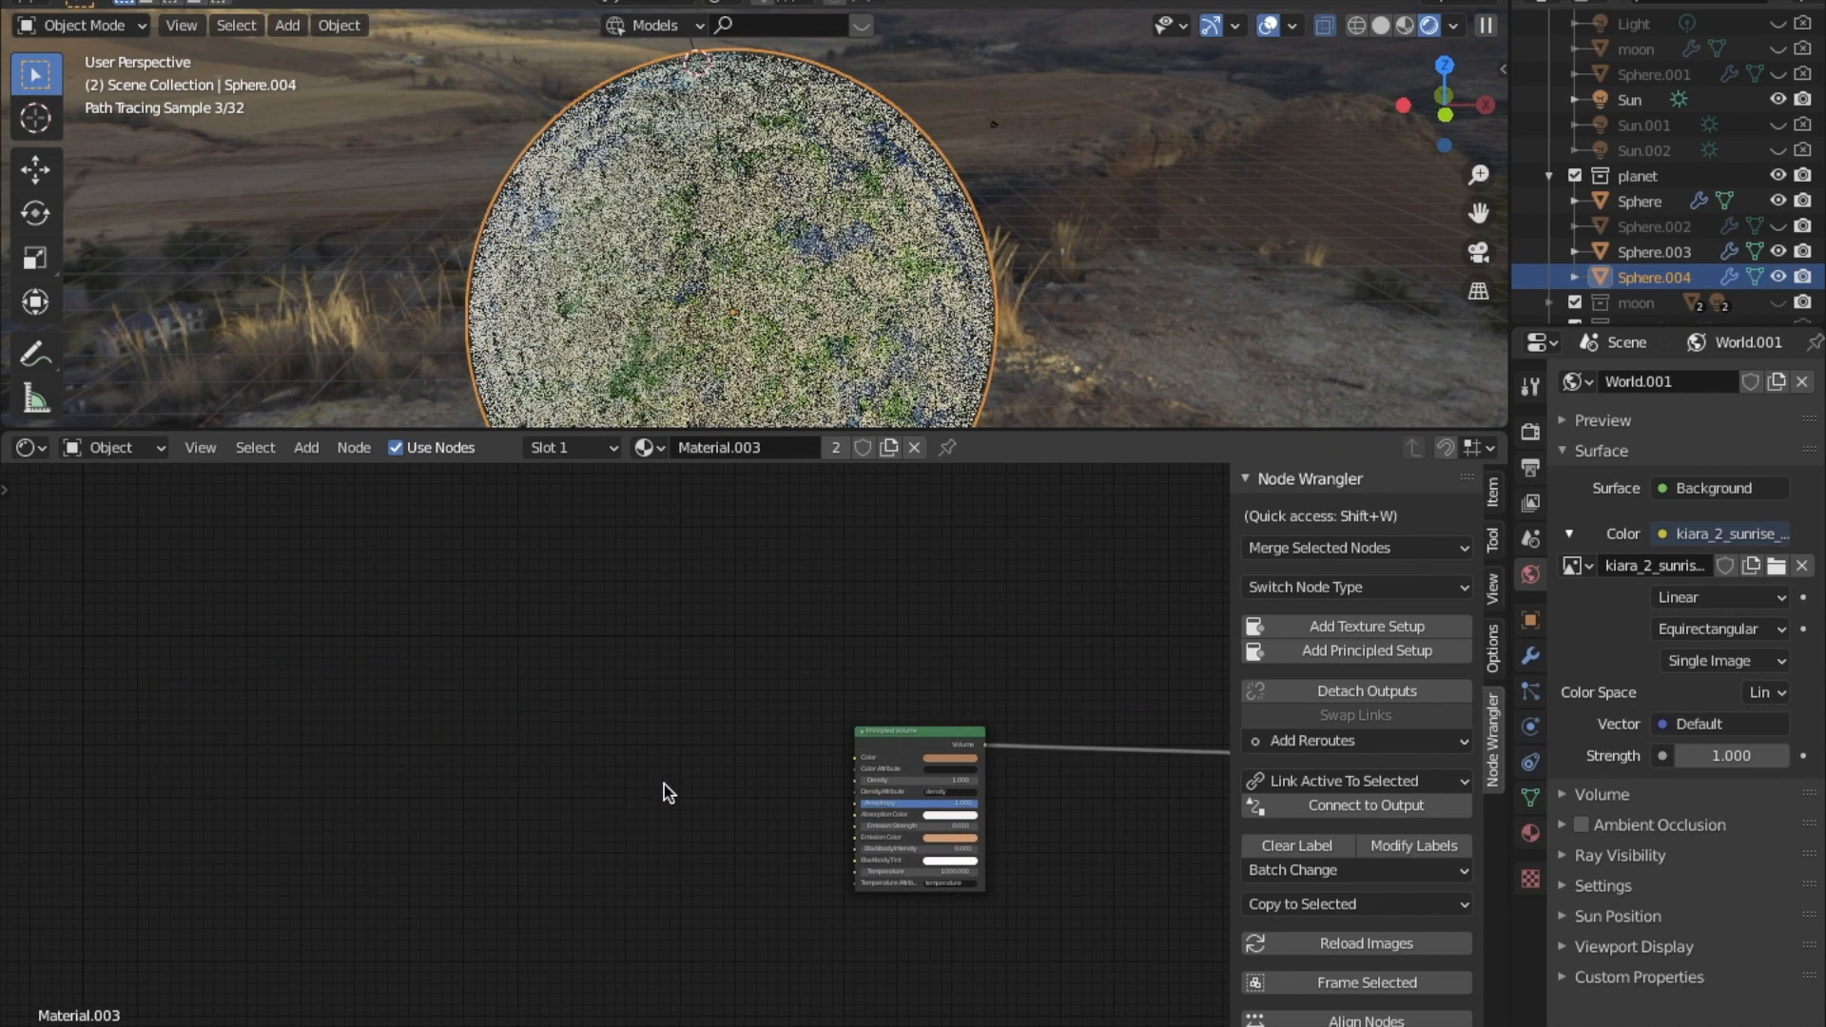
Examine the Principled Volume node and its link to the Material Output, and compare the planet with Sphere.004 hidden and shown.
scroll(1331, 732, down, 1)
middle_drag(989, 737, 767, 708)
scroll(756, 733, up, 4)
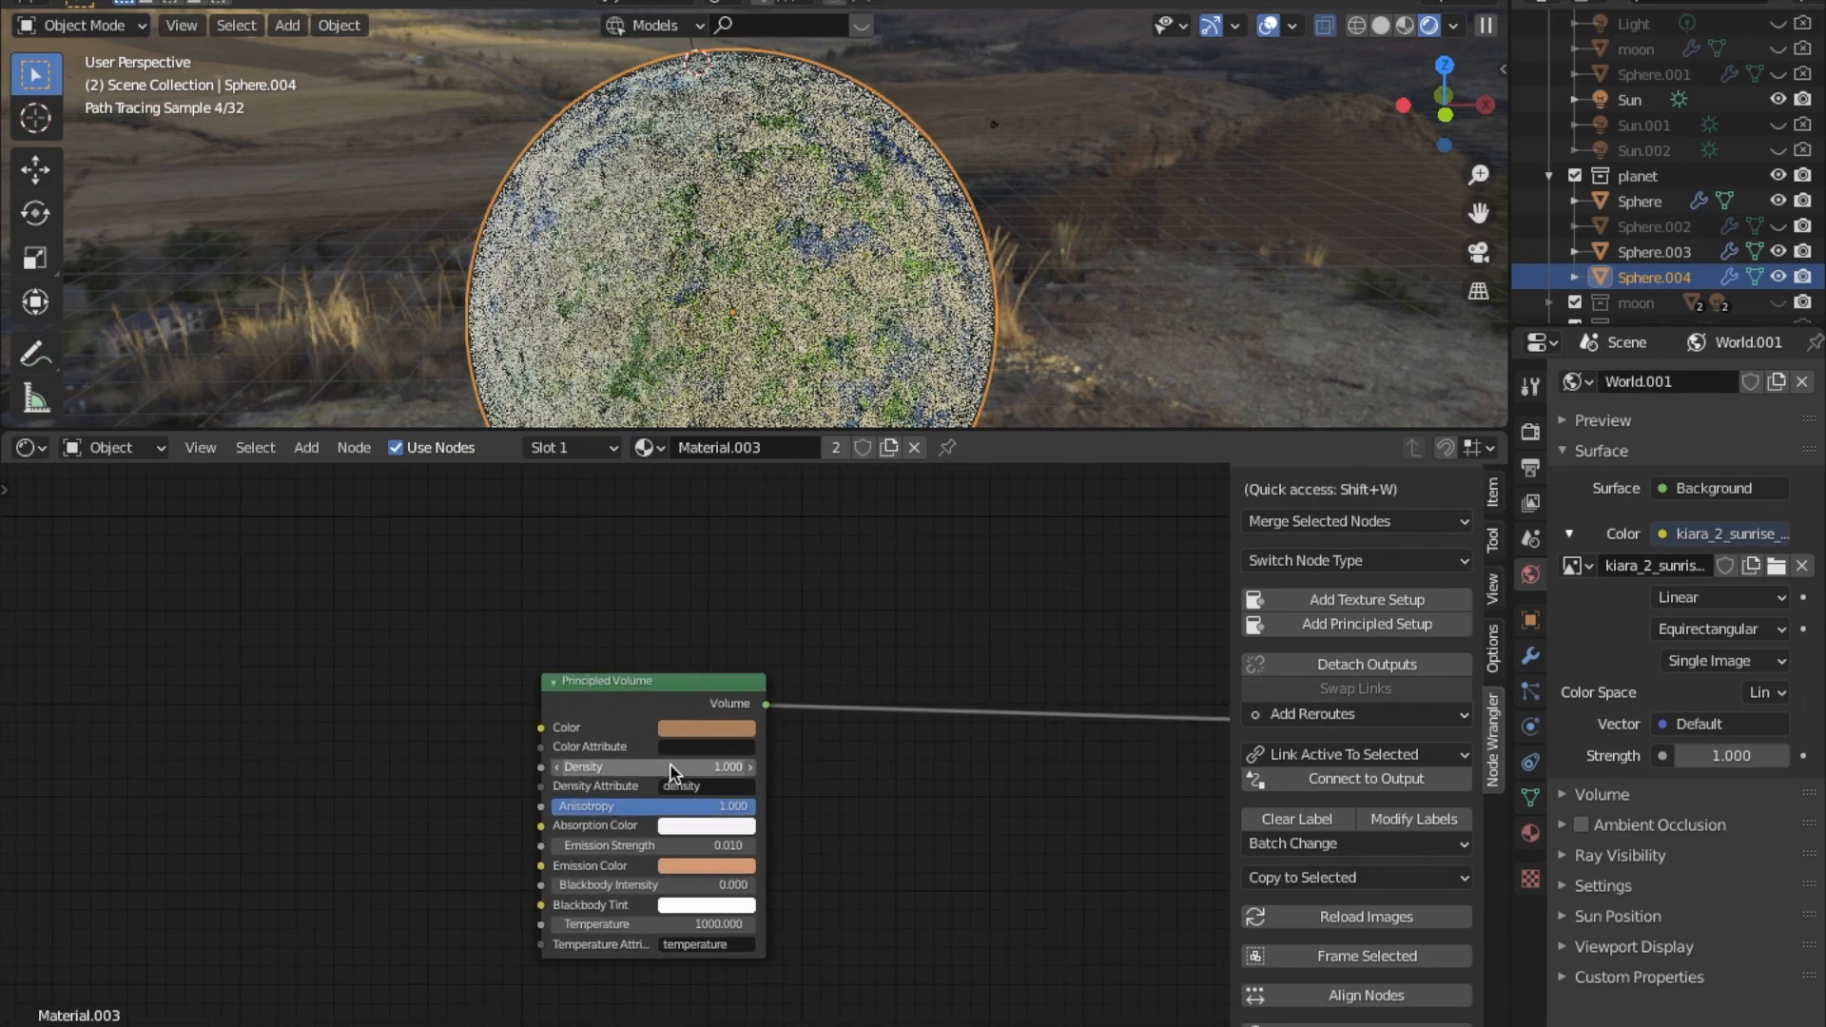
click(660, 698)
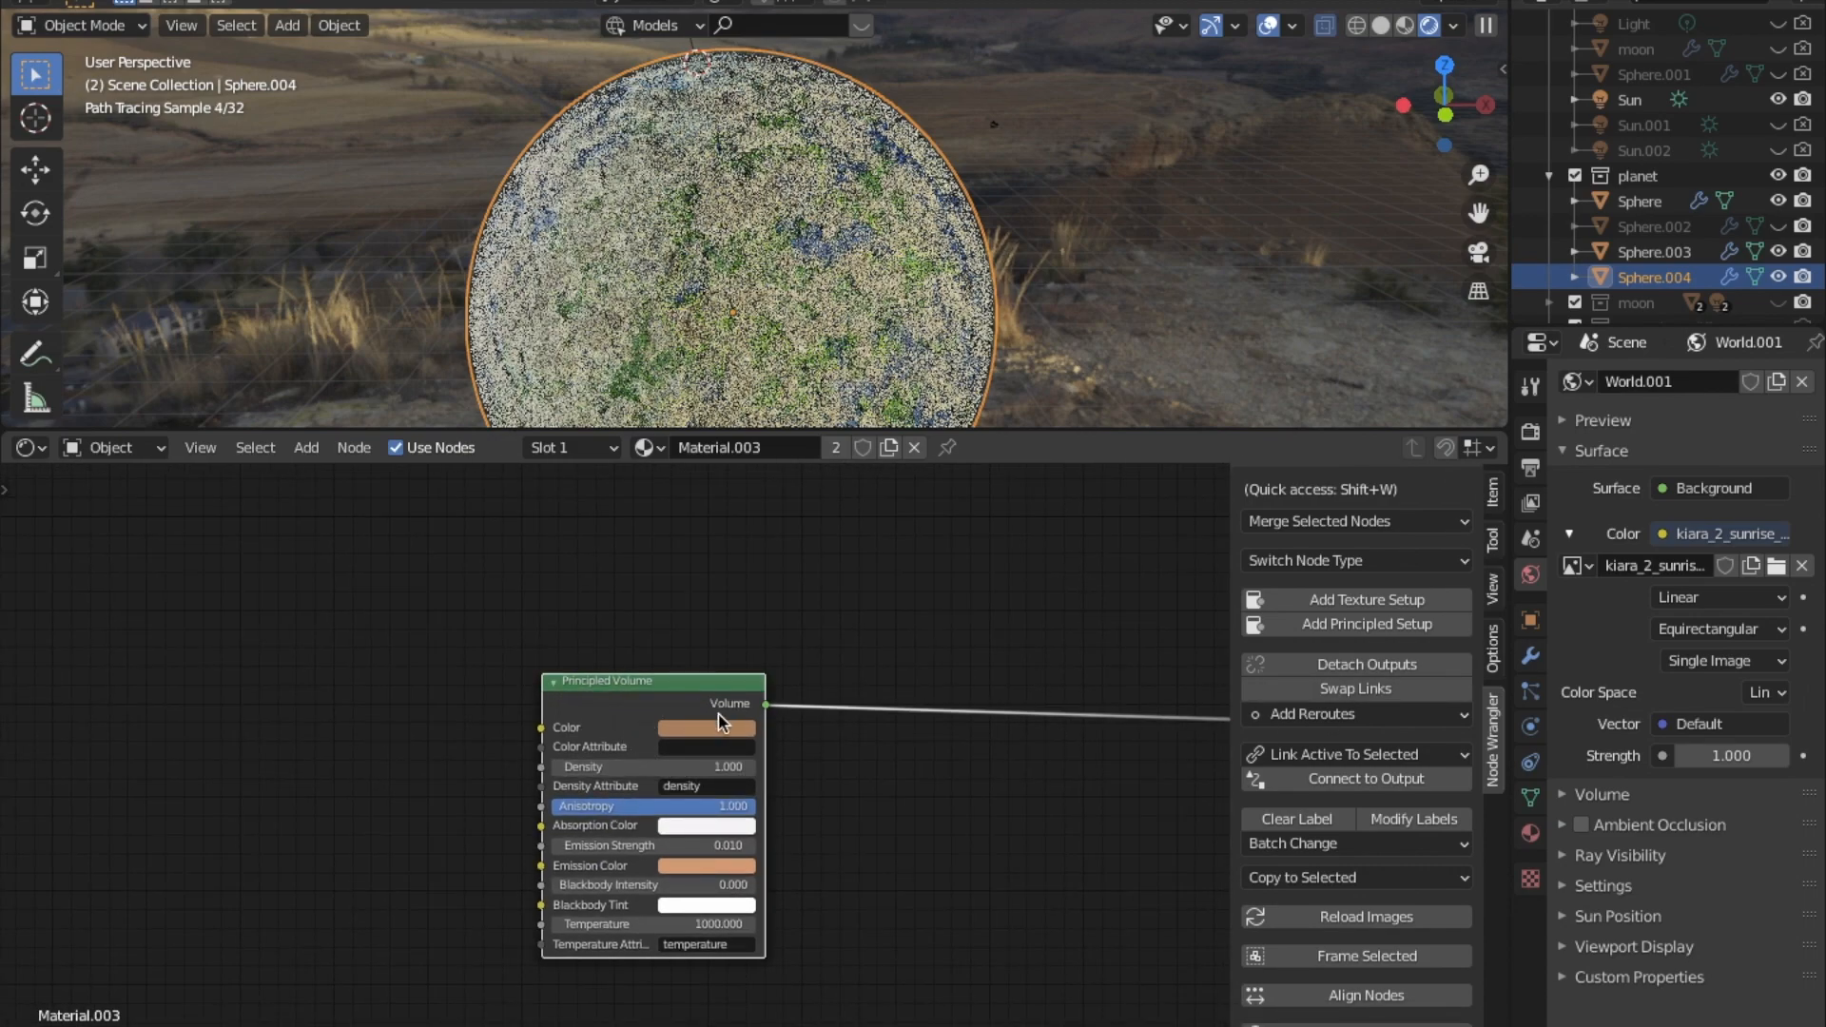
middle_drag(723, 749, 549, 754)
scroll(549, 754, down, 1)
click(538, 729)
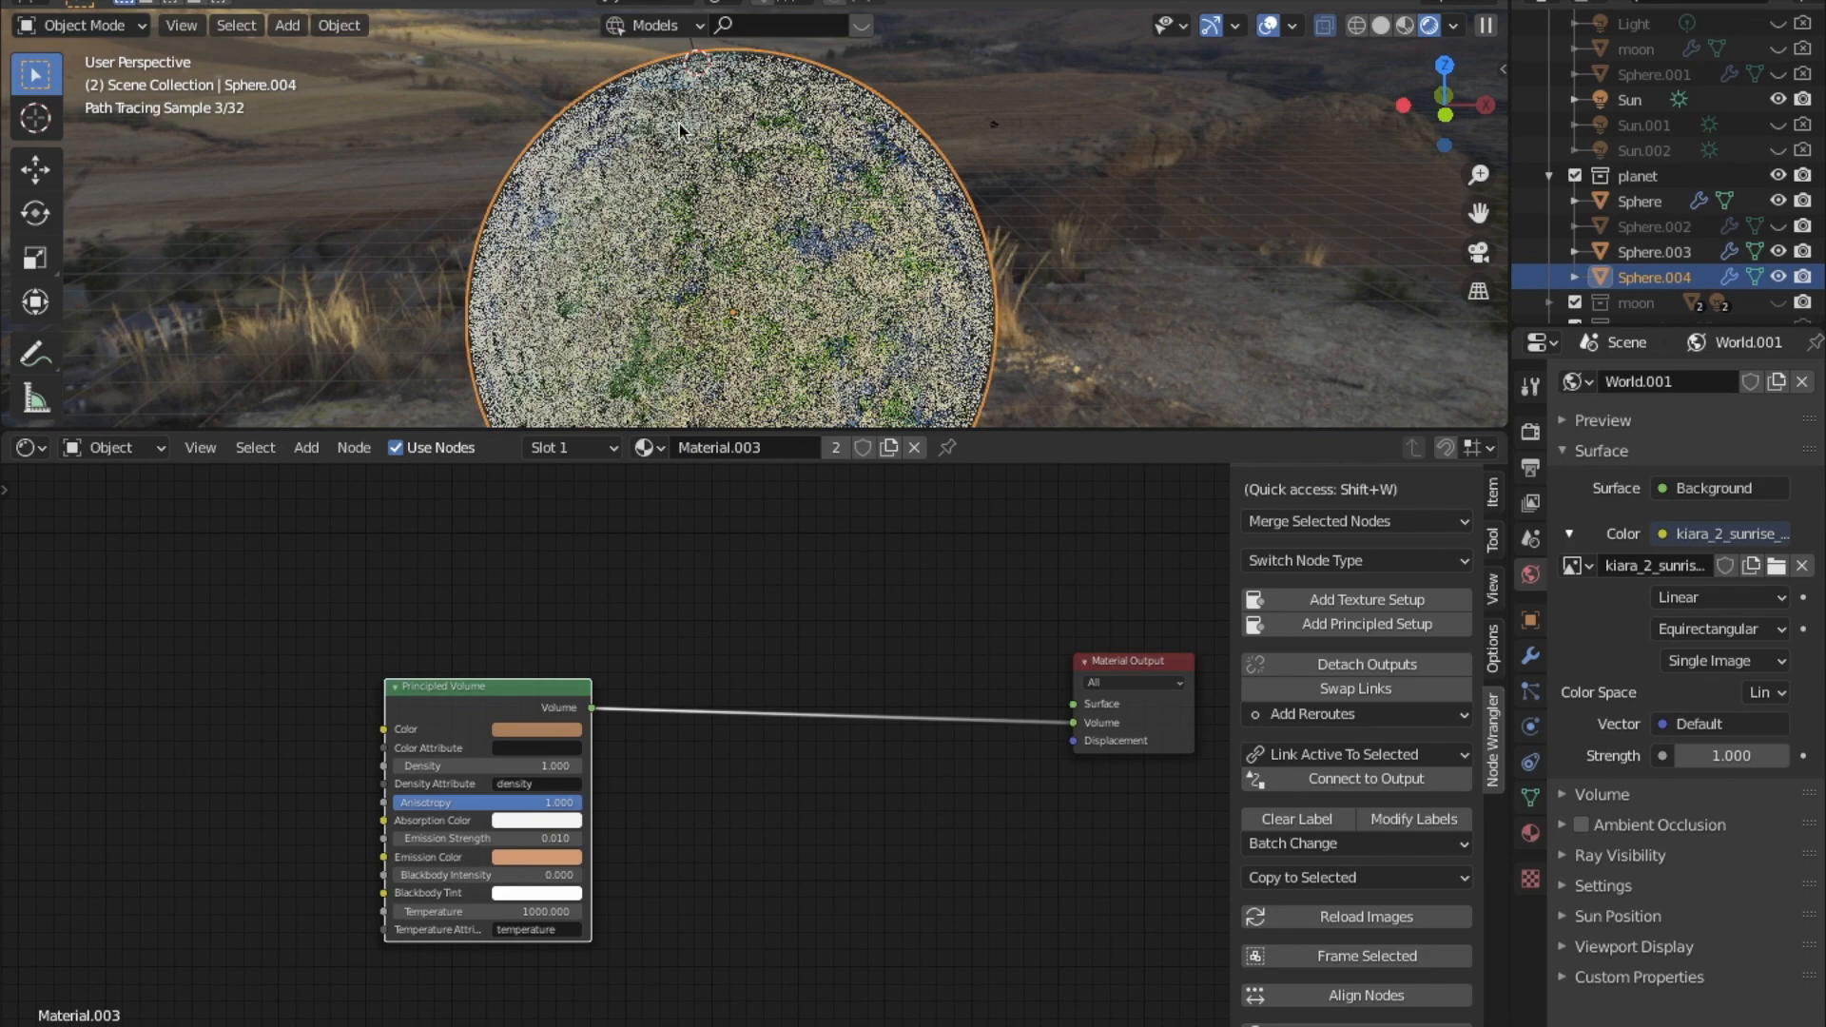
click(1777, 276)
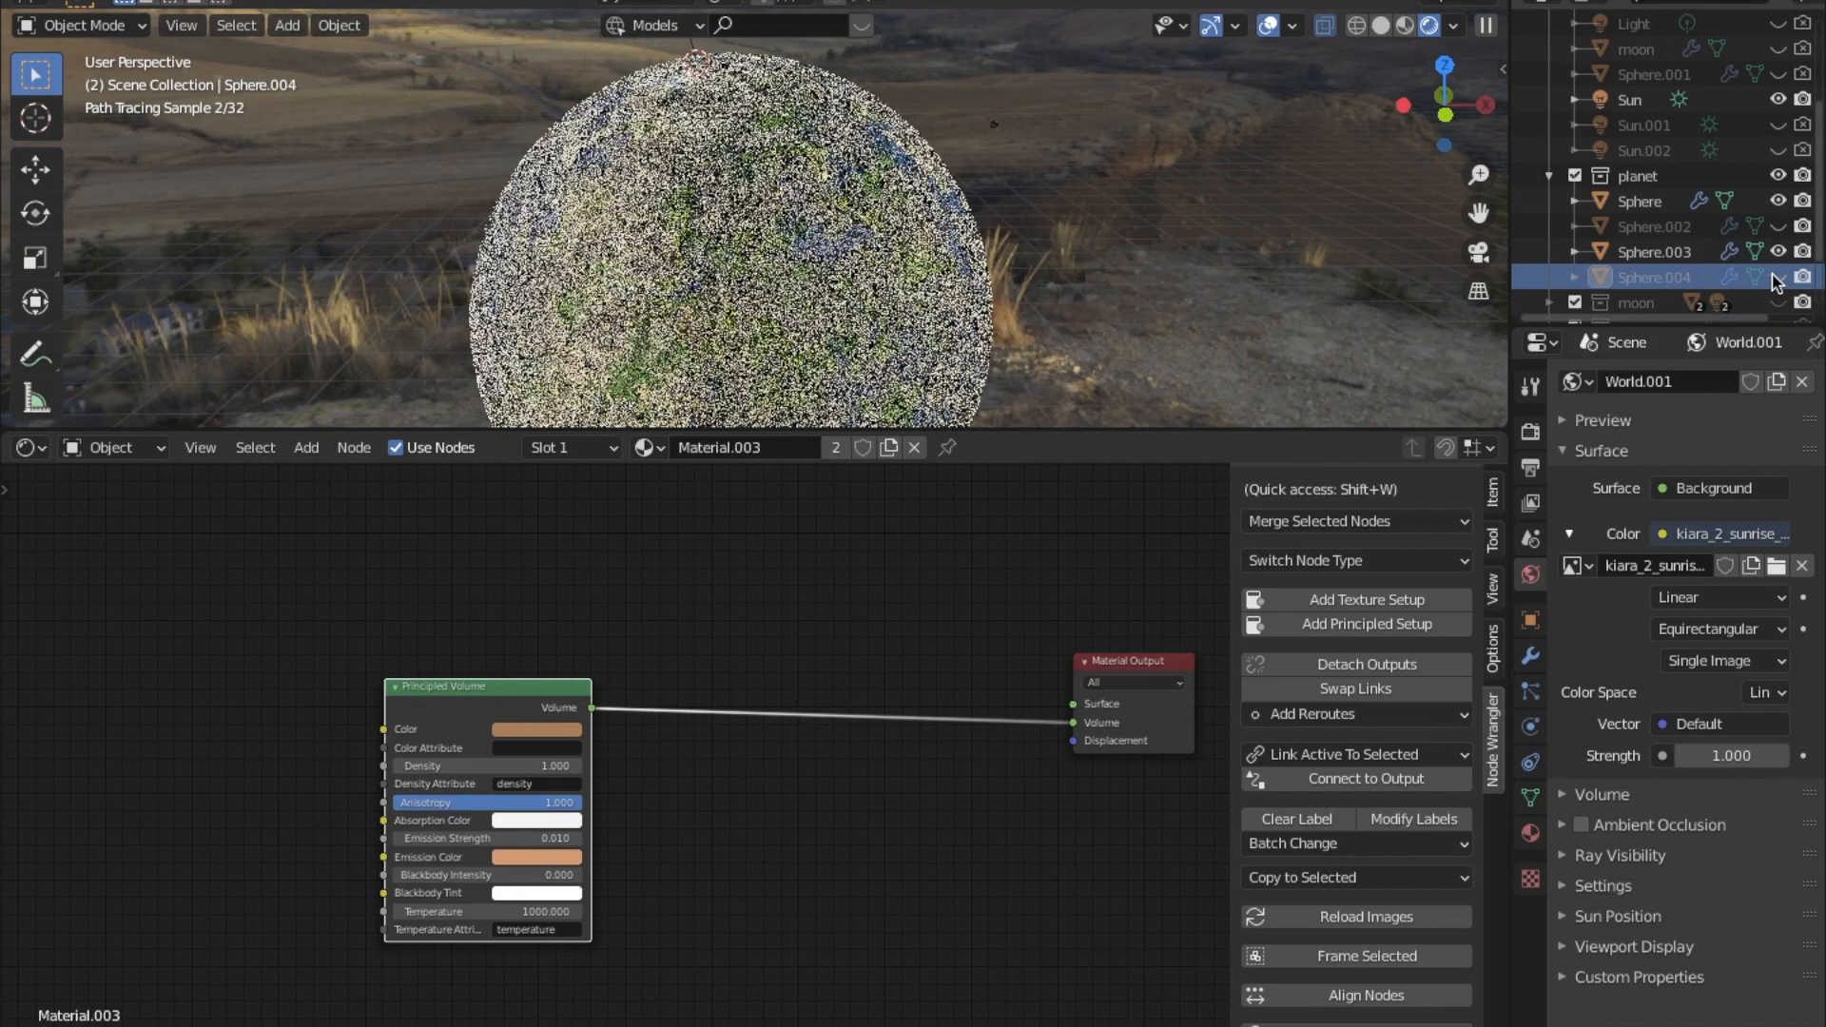
click(1778, 277)
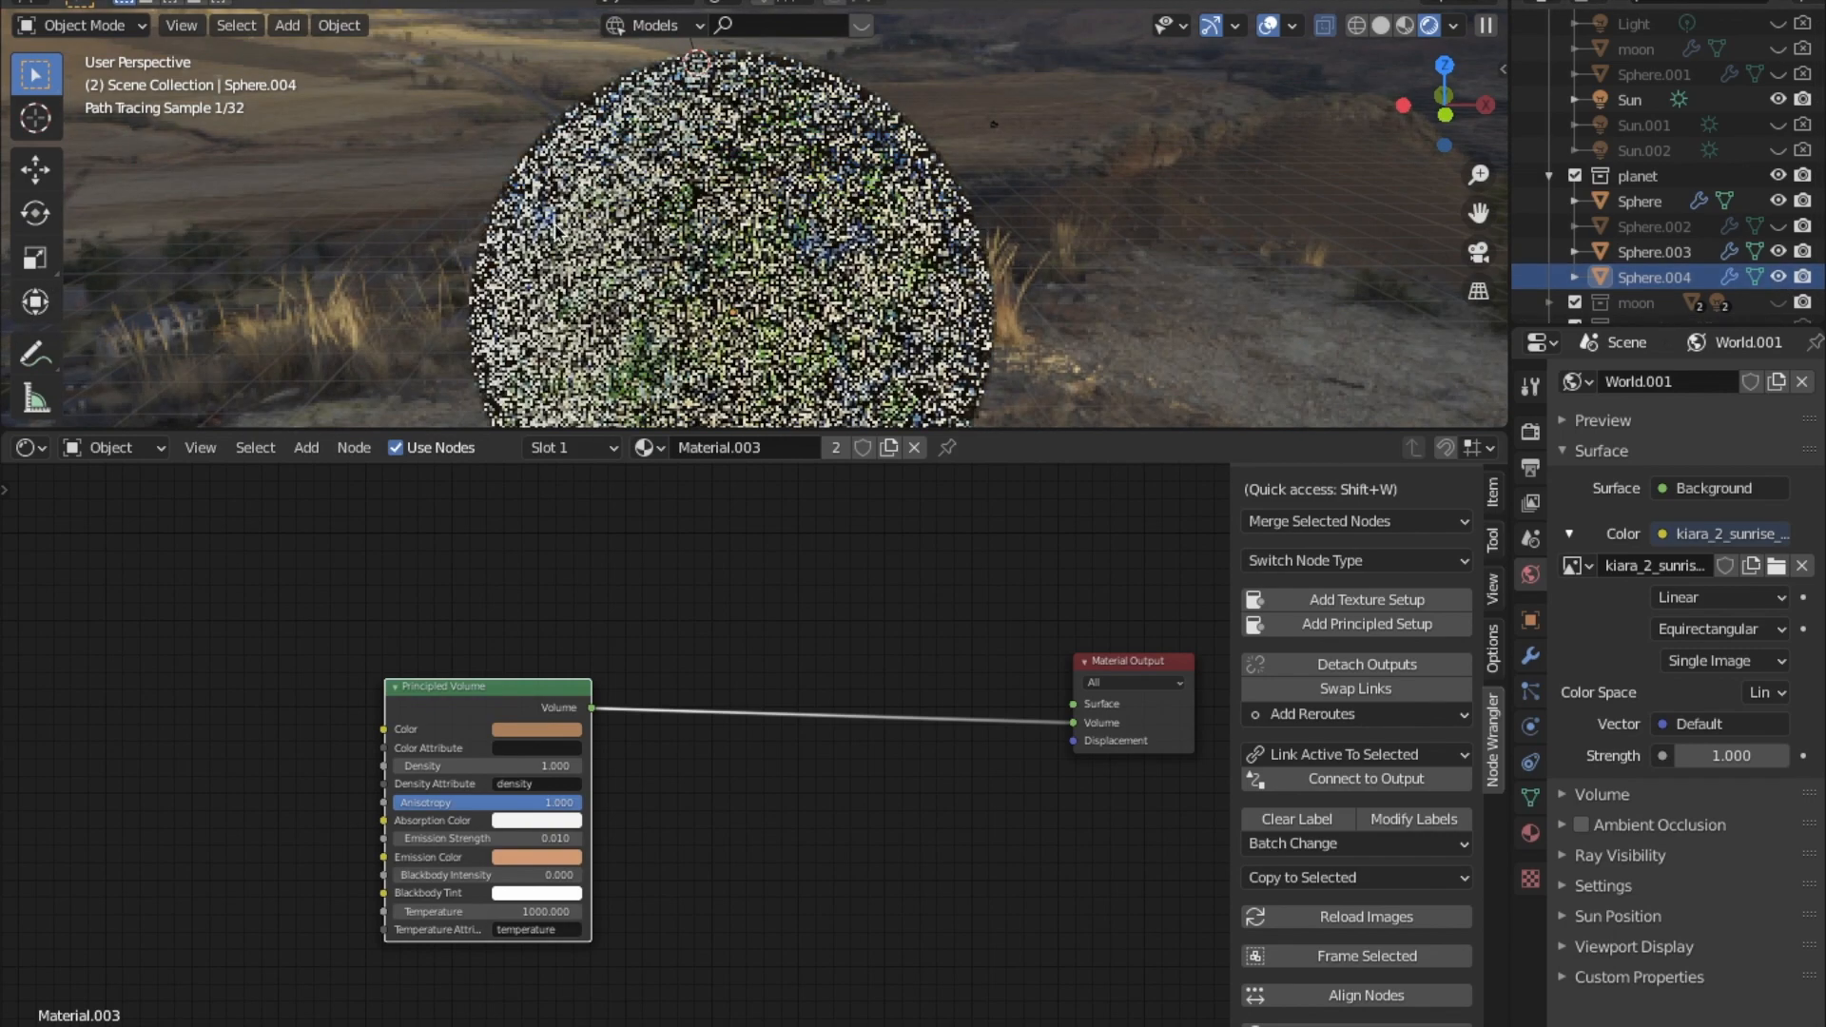
Show and select Sphere.002 and bring the Layer Weight and ColorRamp nodes of Material.007 into view.
click(1778, 227)
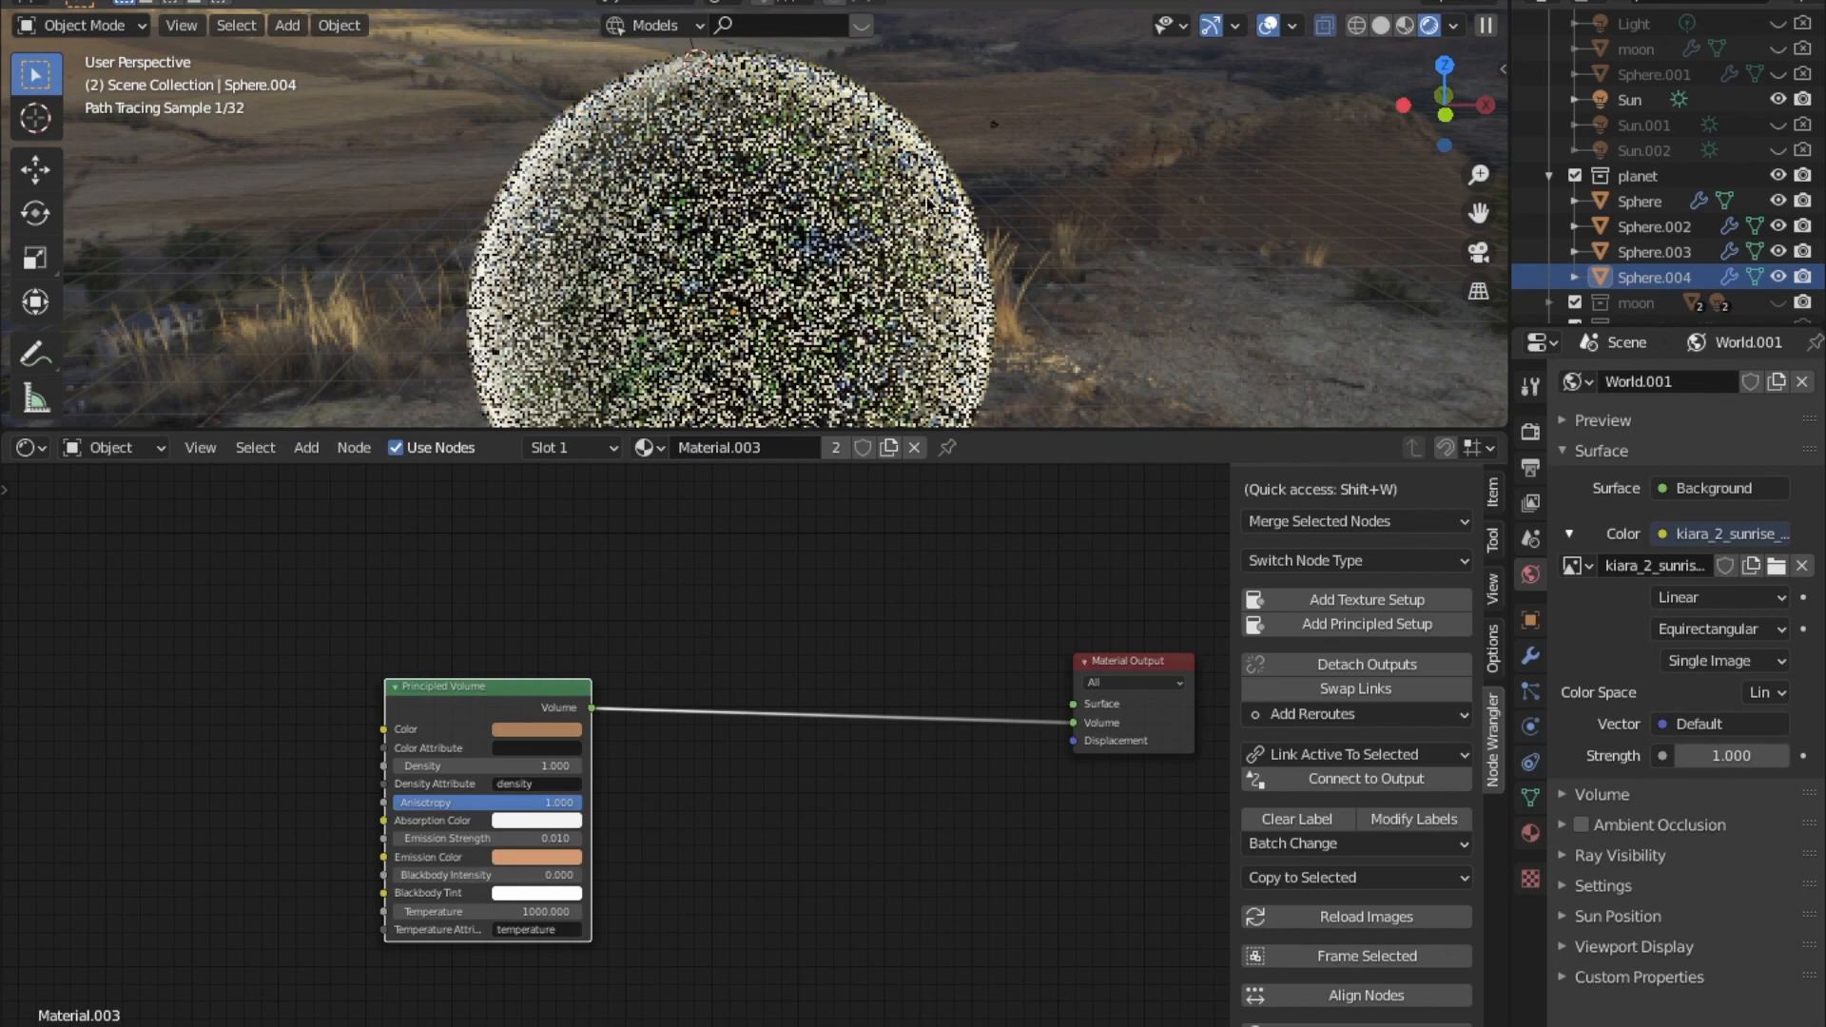
click(1637, 231)
click(424, 594)
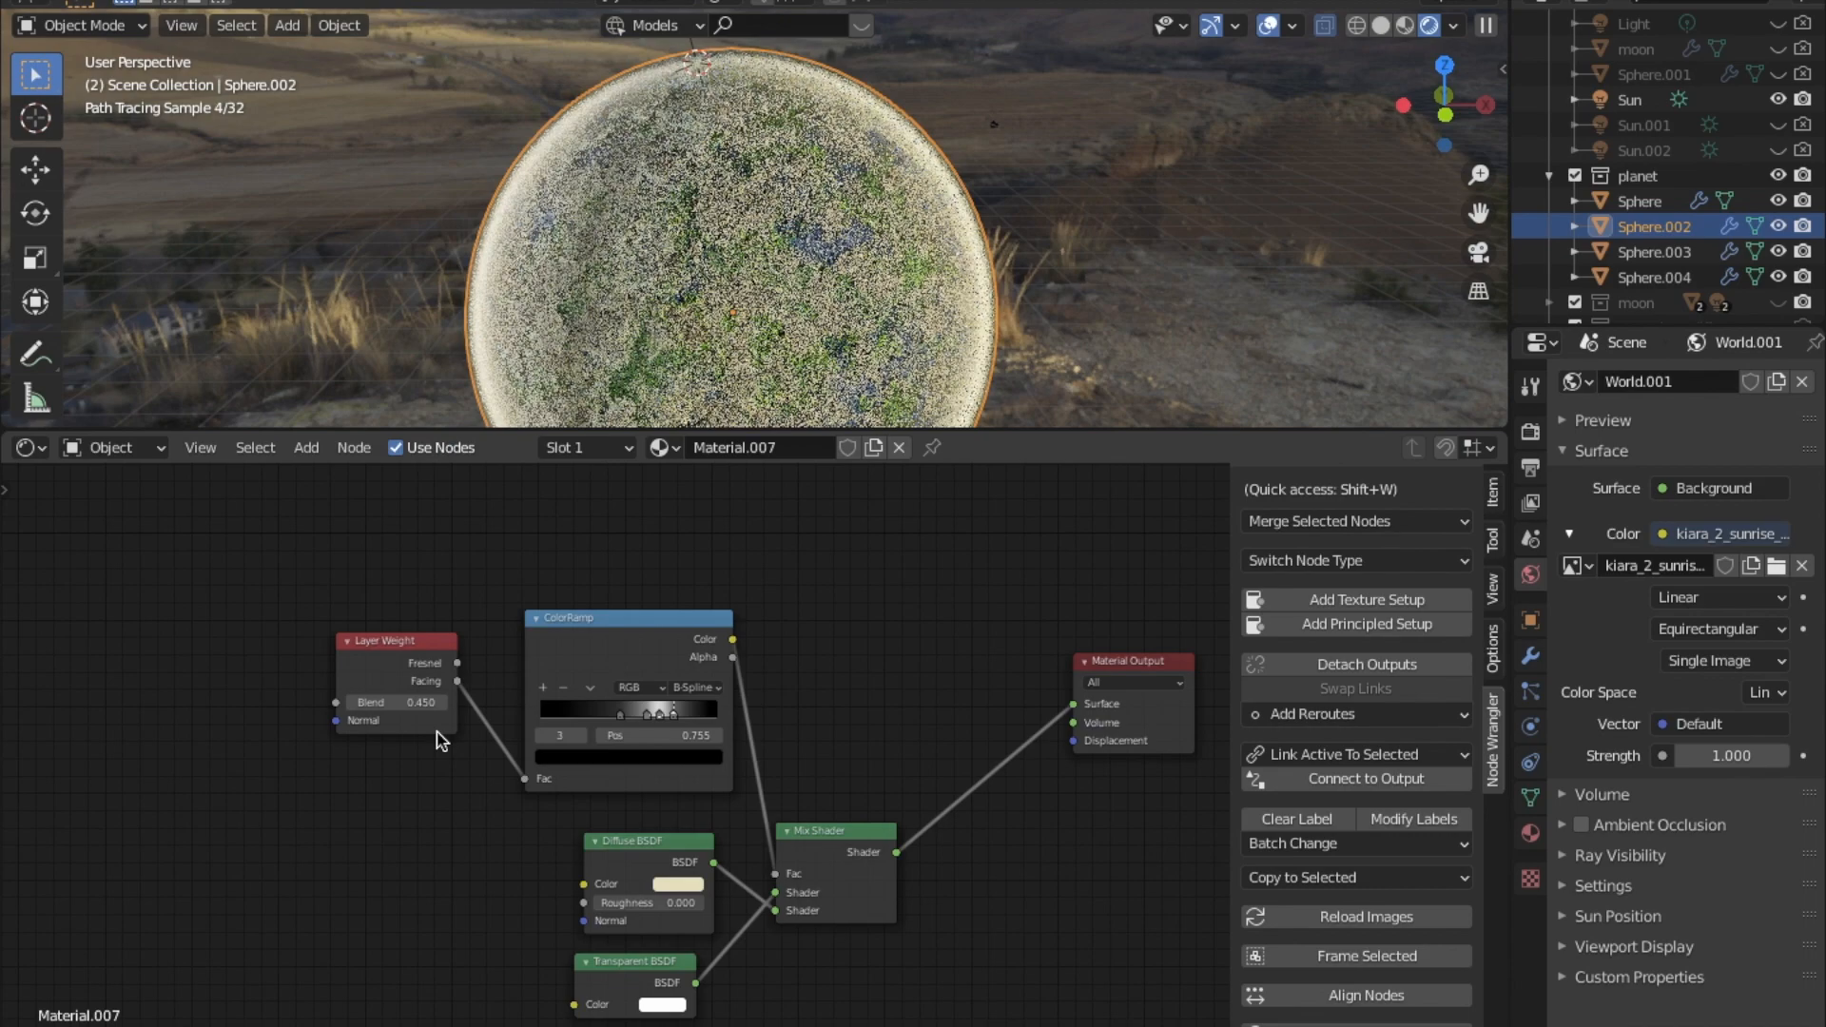
middle_drag(456, 728, 578, 759)
scroll(580, 759, up, 2)
scroll(618, 756, up, 1)
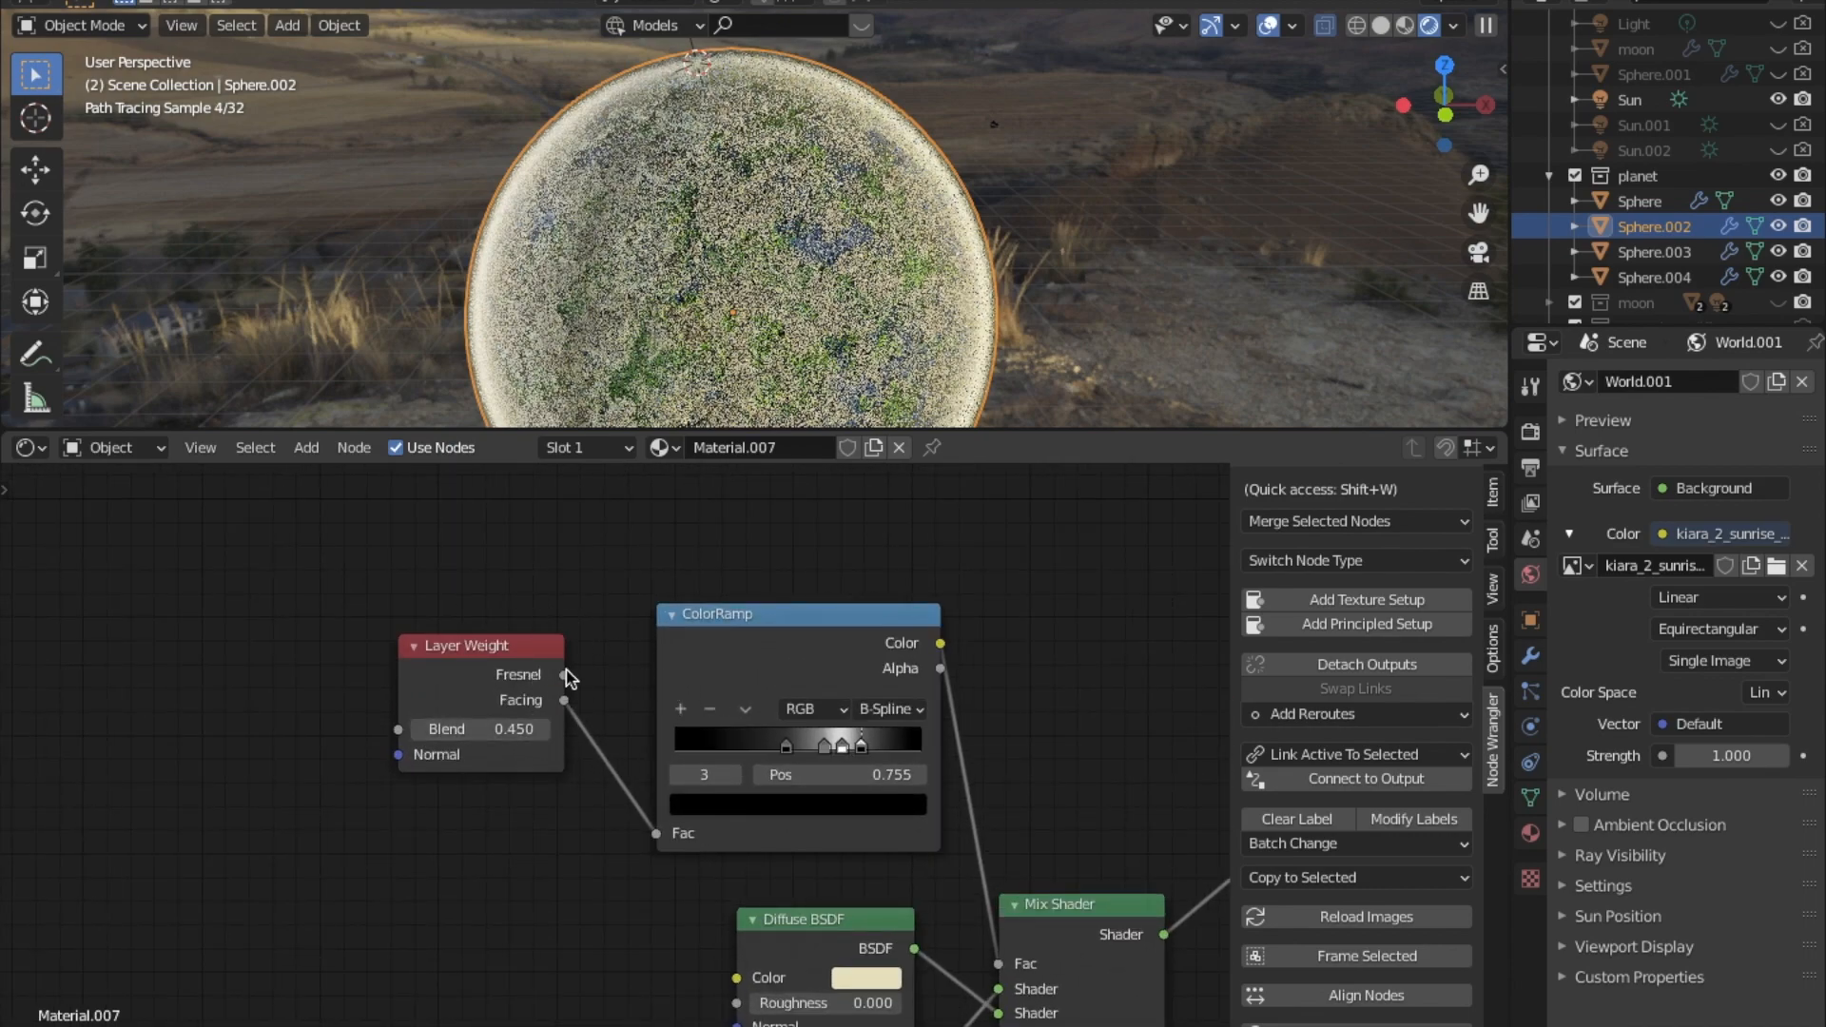
Trace the Layer Weight through the ColorRamp into the Mix Shader and inspect the Diffuse and Transparent BSDF nodes and the Diffuse color.
click(493, 668)
click(770, 659)
middle_drag(842, 787, 782, 657)
click(752, 802)
click(742, 958)
click(975, 860)
middle_drag(878, 953, 812, 918)
click(682, 757)
middle_drag(723, 697, 878, 886)
middle_drag(651, 710, 526, 533)
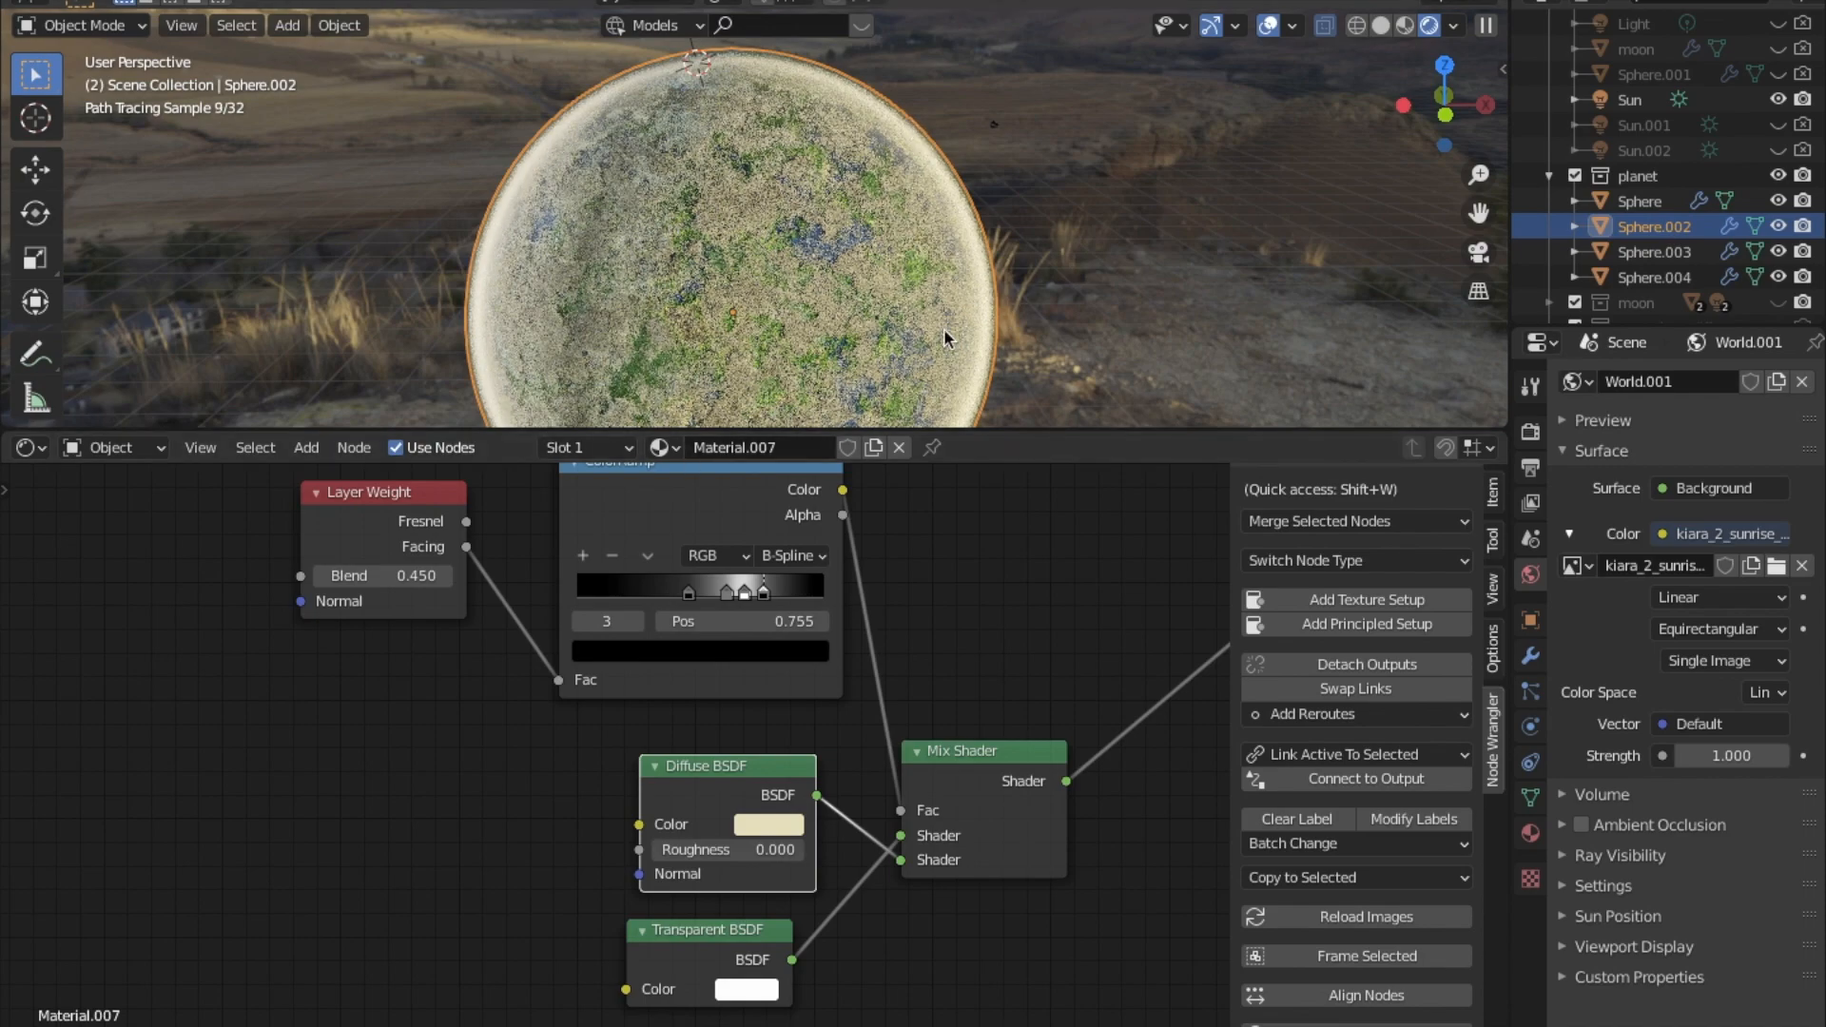
click(765, 826)
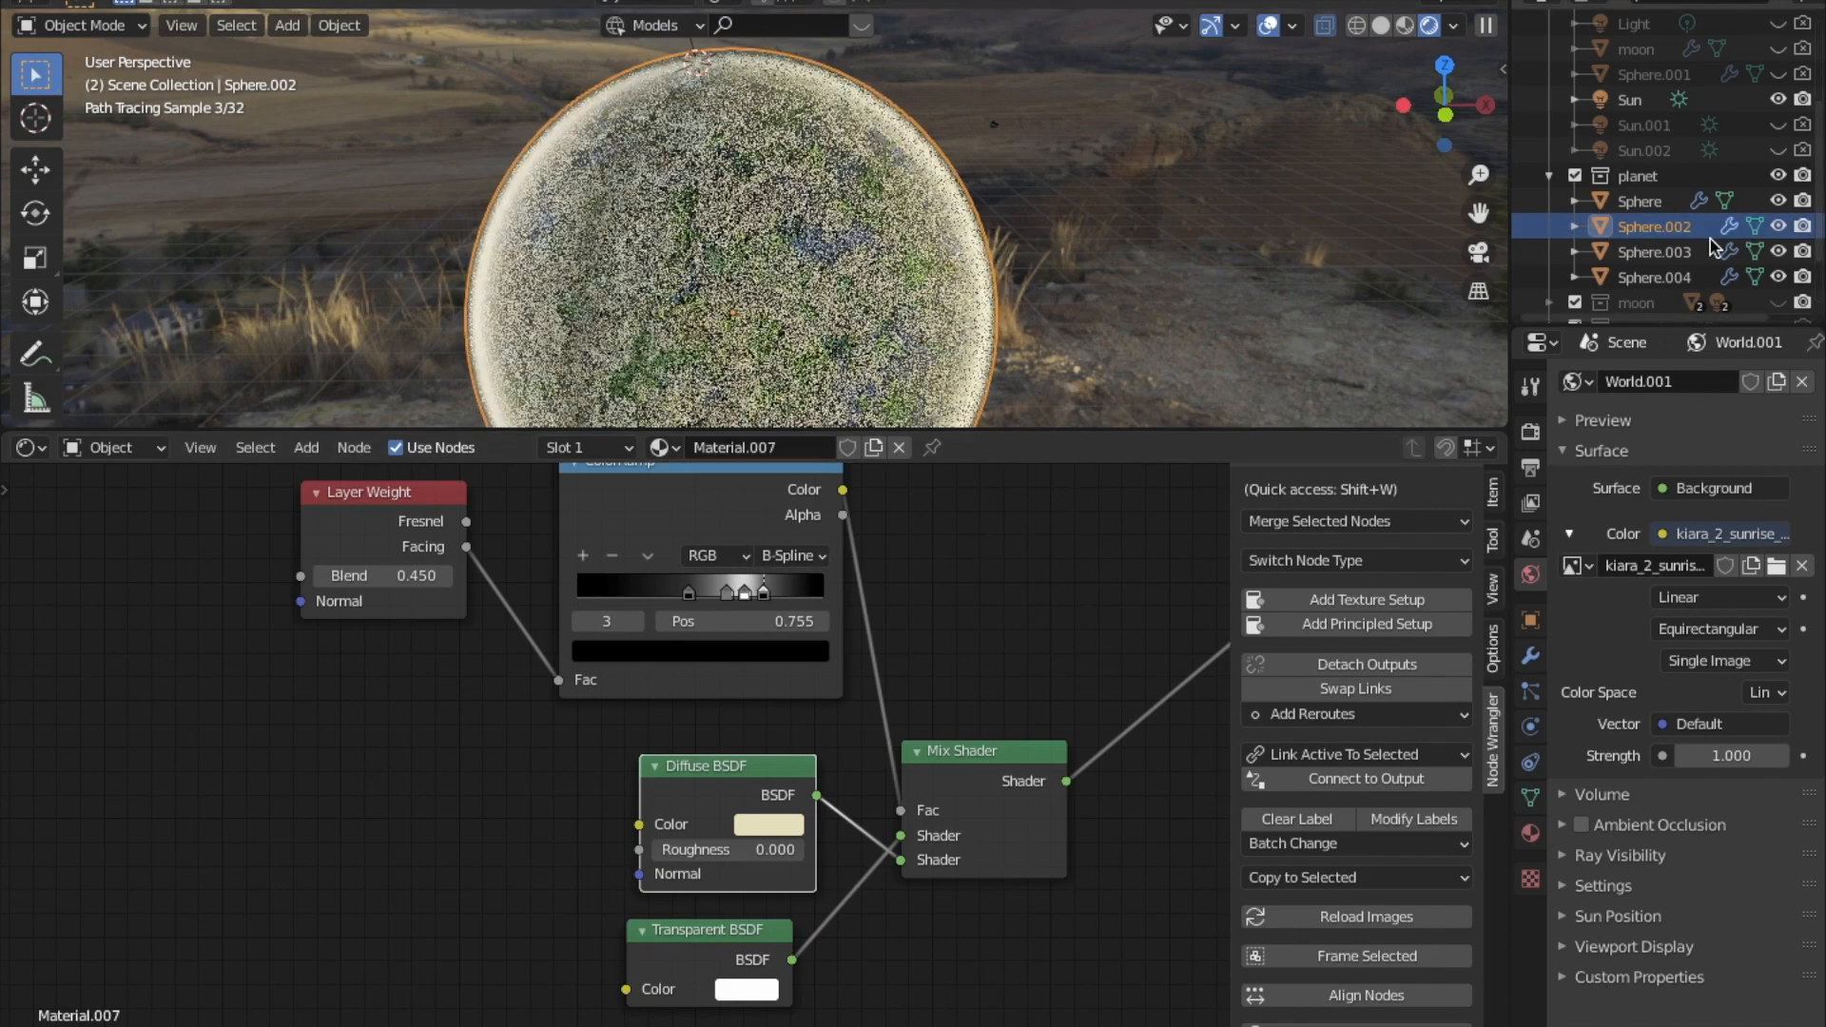
Compare the planet with Sphere.002 hidden and shown, leaving it shown with its whole node tree in view.
click(1779, 227)
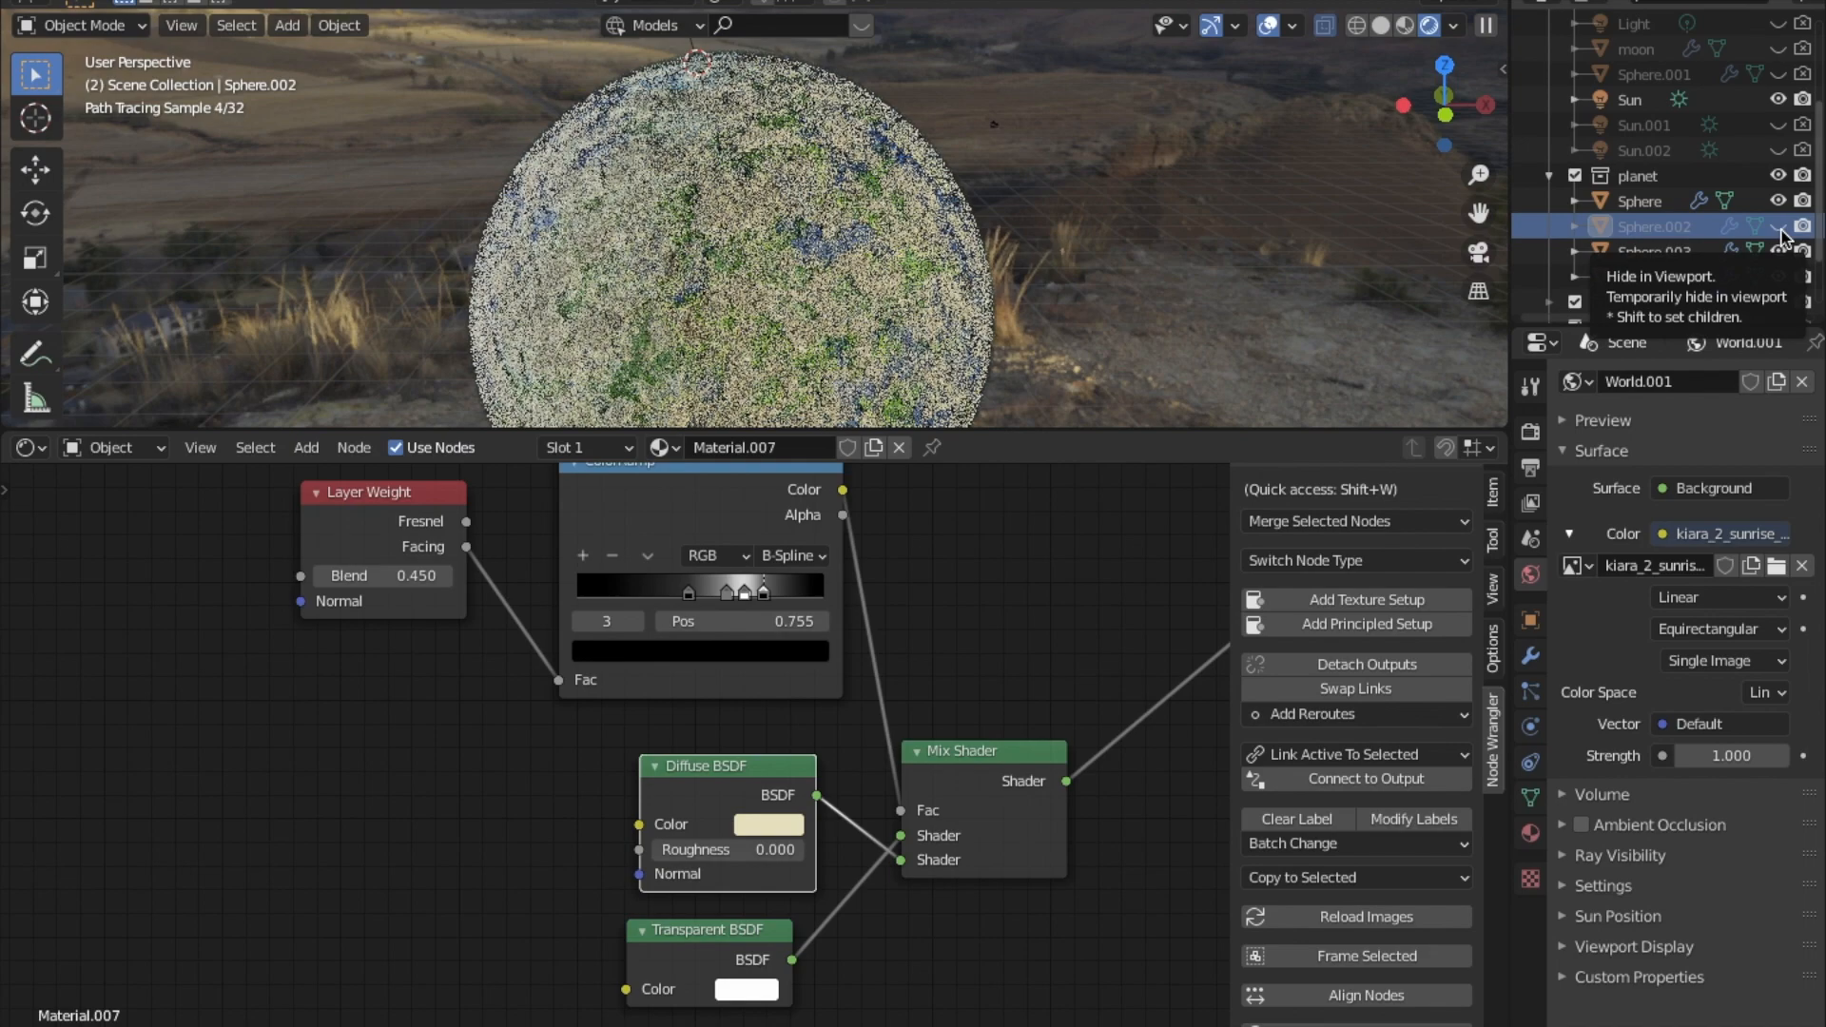
click(1781, 230)
click(1781, 230)
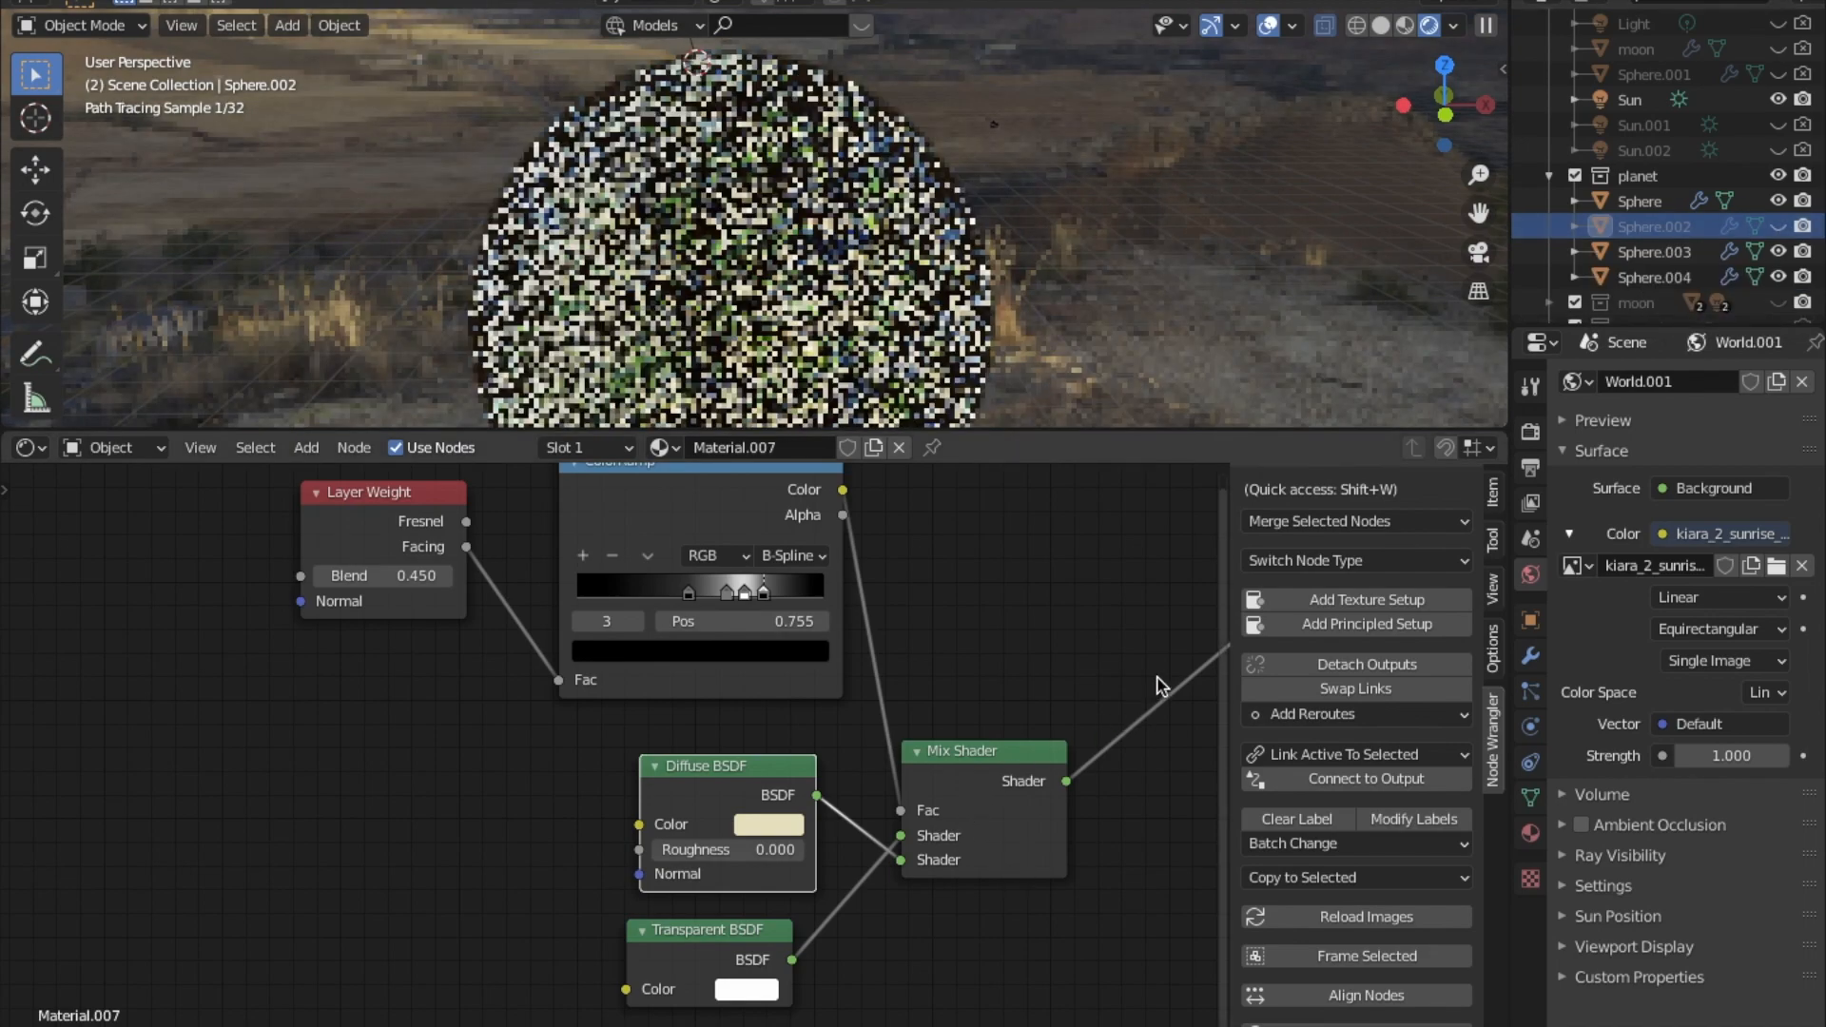
click(1777, 227)
scroll(804, 885, down, 3)
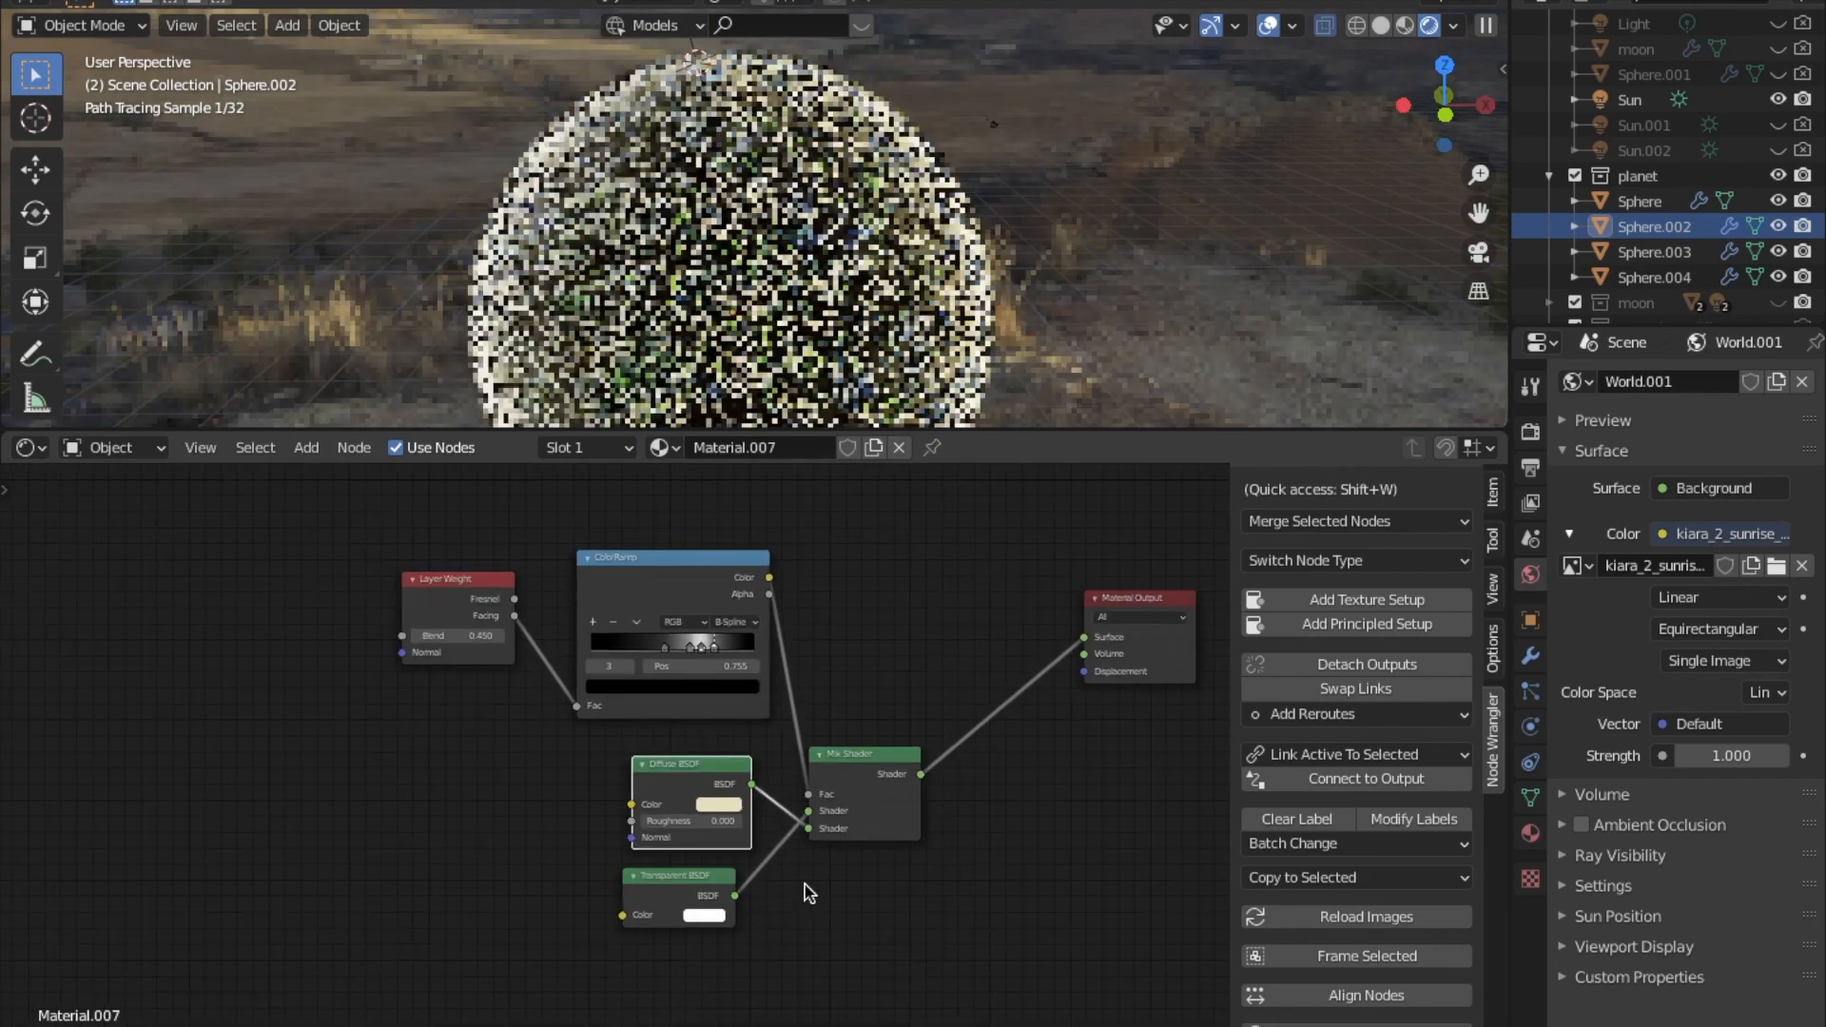
scroll(576, 956, down, 1)
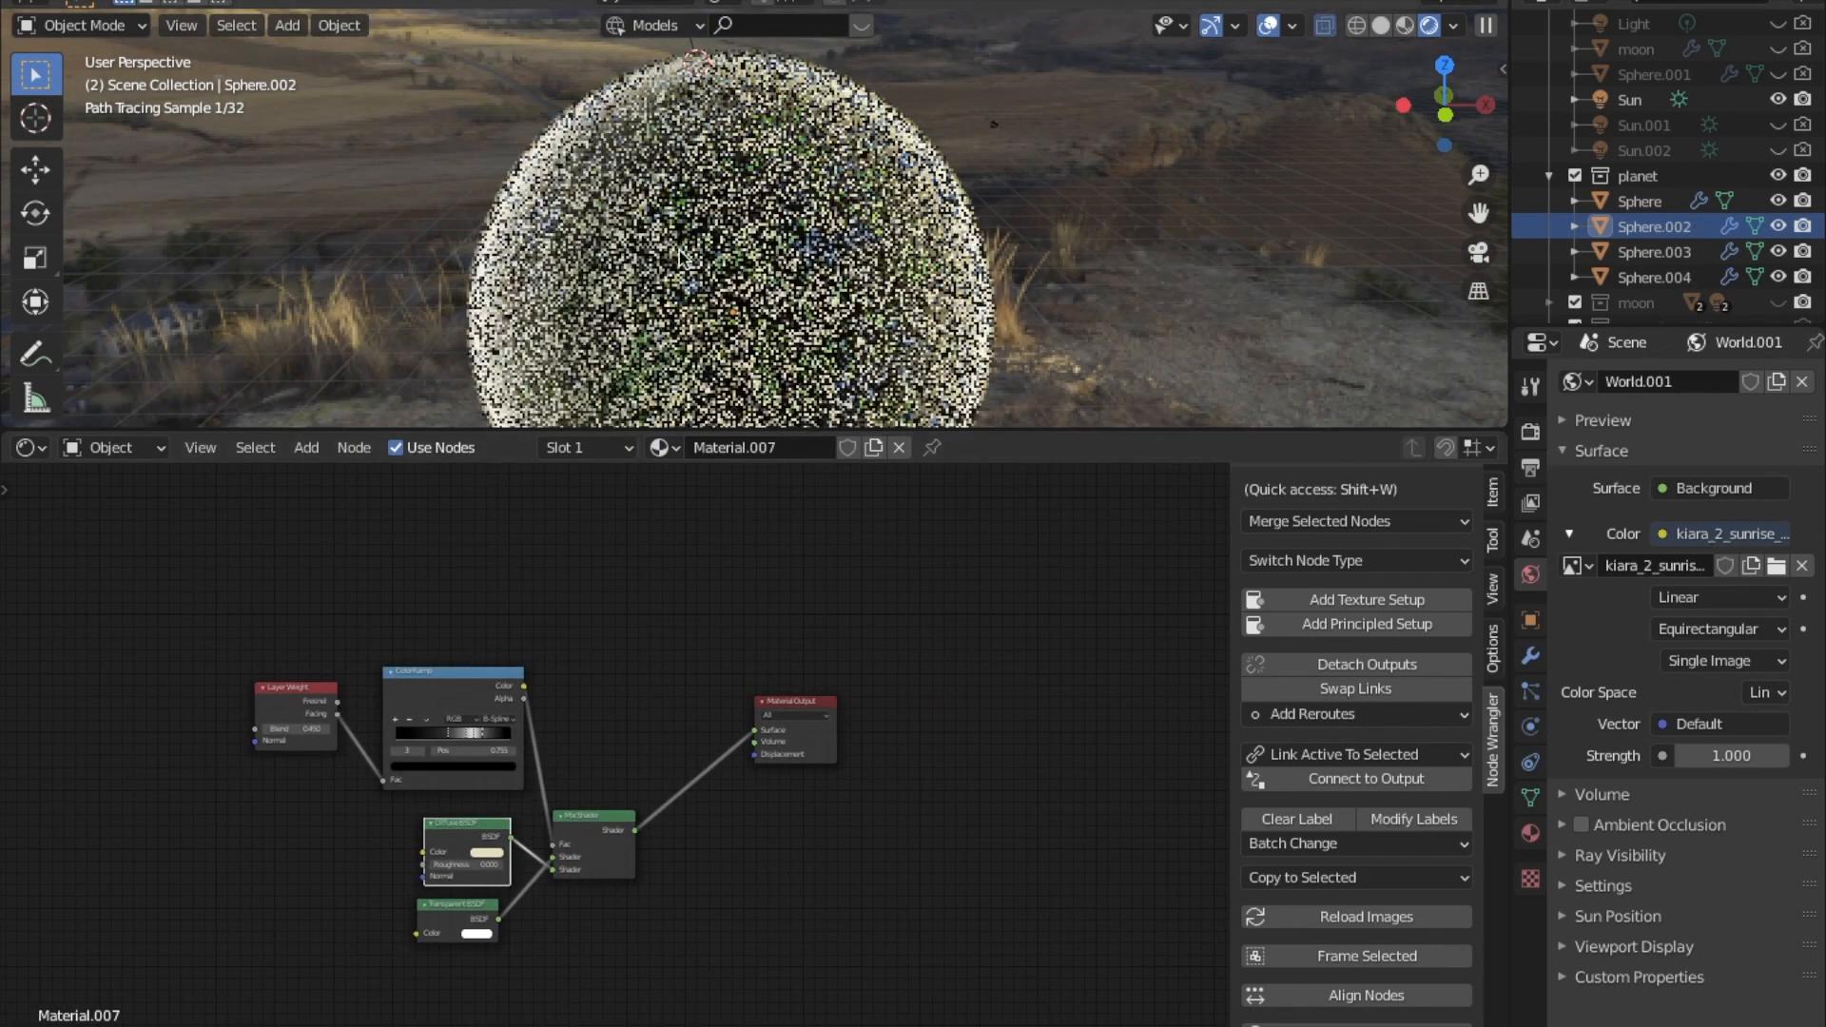
Collapse and hide the planet collection and show the moon collection with Sphere.005 visible and Sphere.006 hidden.
click(1548, 176)
click(1777, 199)
click(1384, 29)
click(1777, 225)
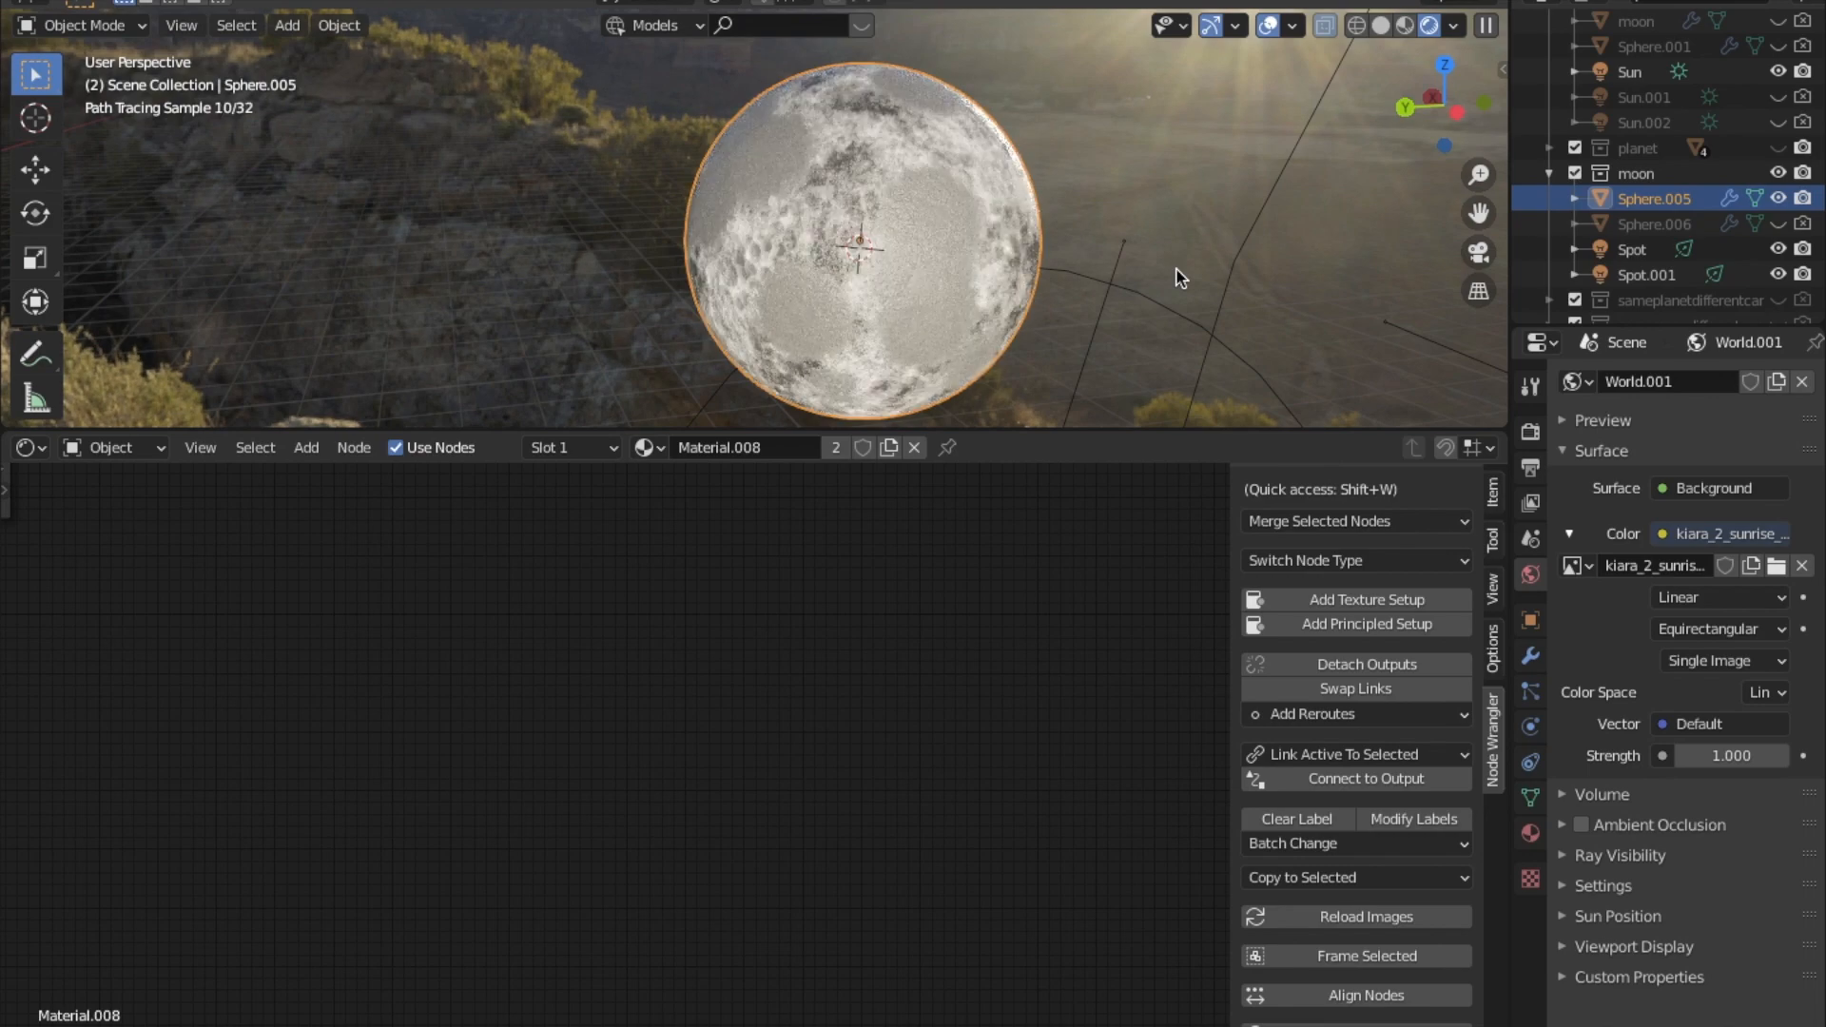
Examine the overall layout of the Material.008 node tree on Sphere.005.
scroll(983, 620, down, 3)
middle_drag(872, 665, 925, 656)
scroll(904, 656, down, 1)
middle_drag(700, 644, 1028, 673)
scroll(597, 646, down, 6)
middle_drag(603, 629, 920, 636)
scroll(713, 618, down, 3)
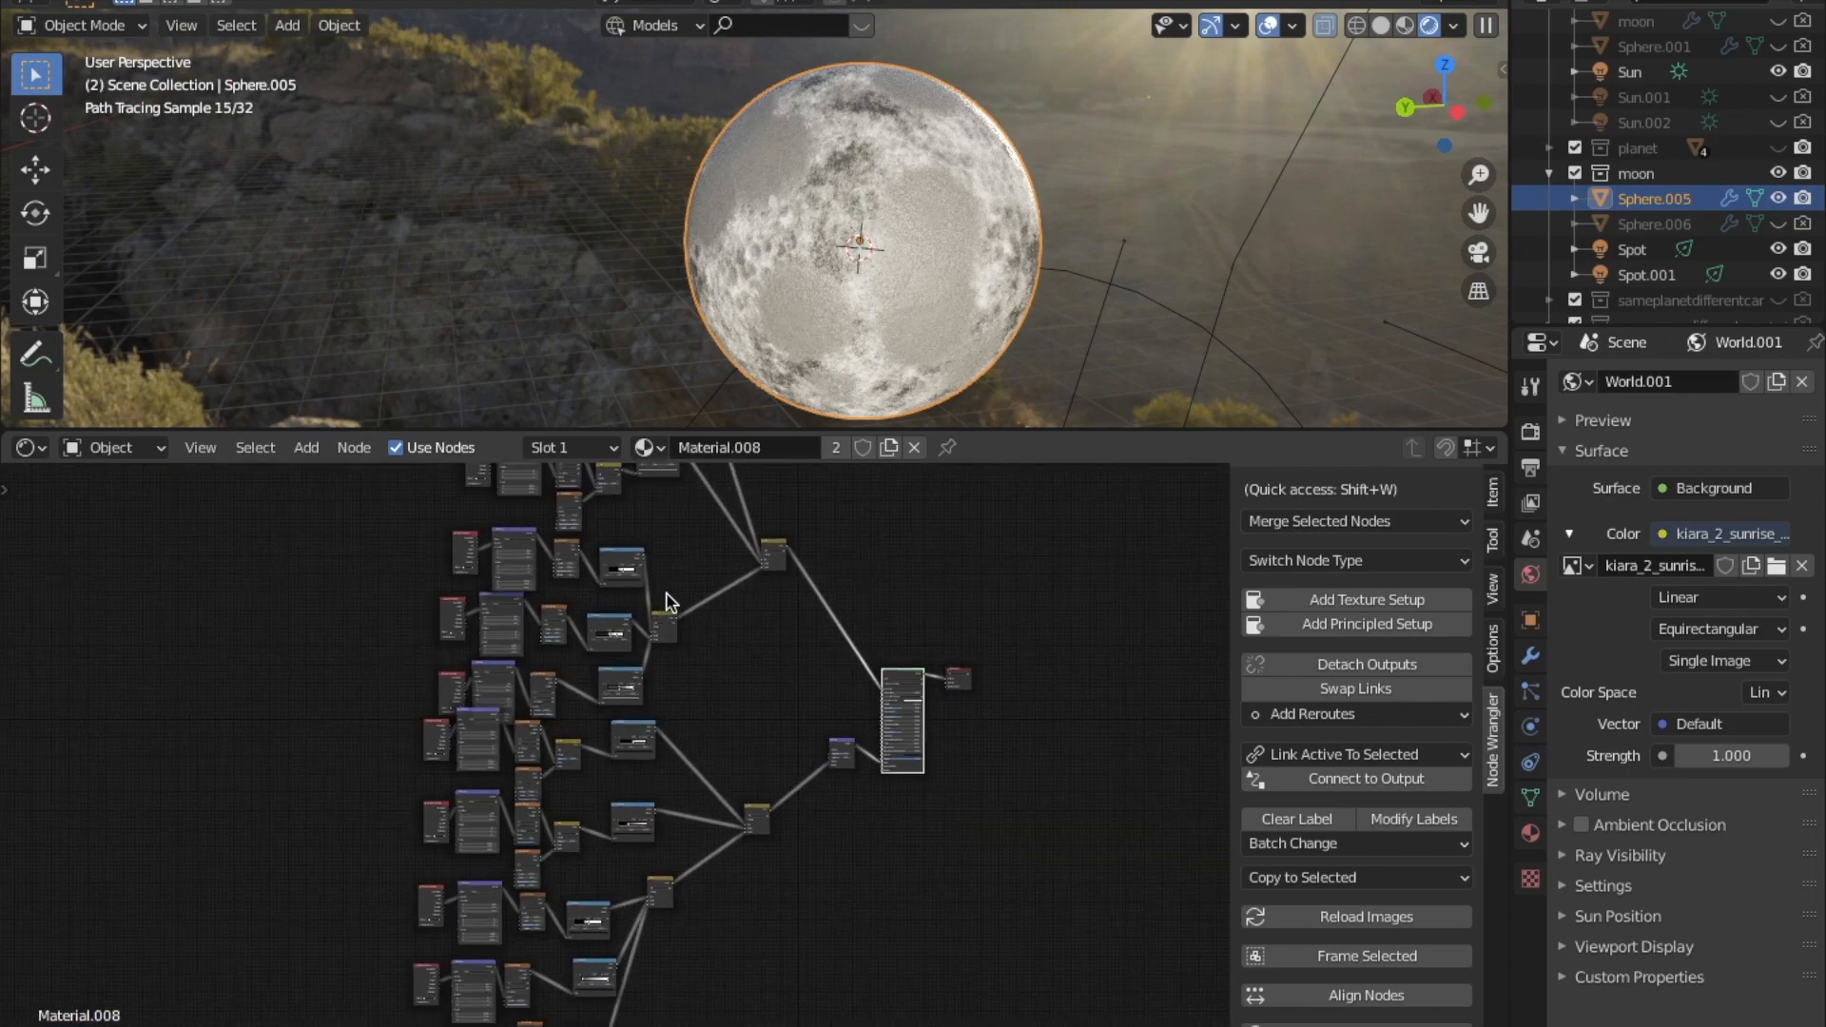
middle_drag(676, 511, 662, 620)
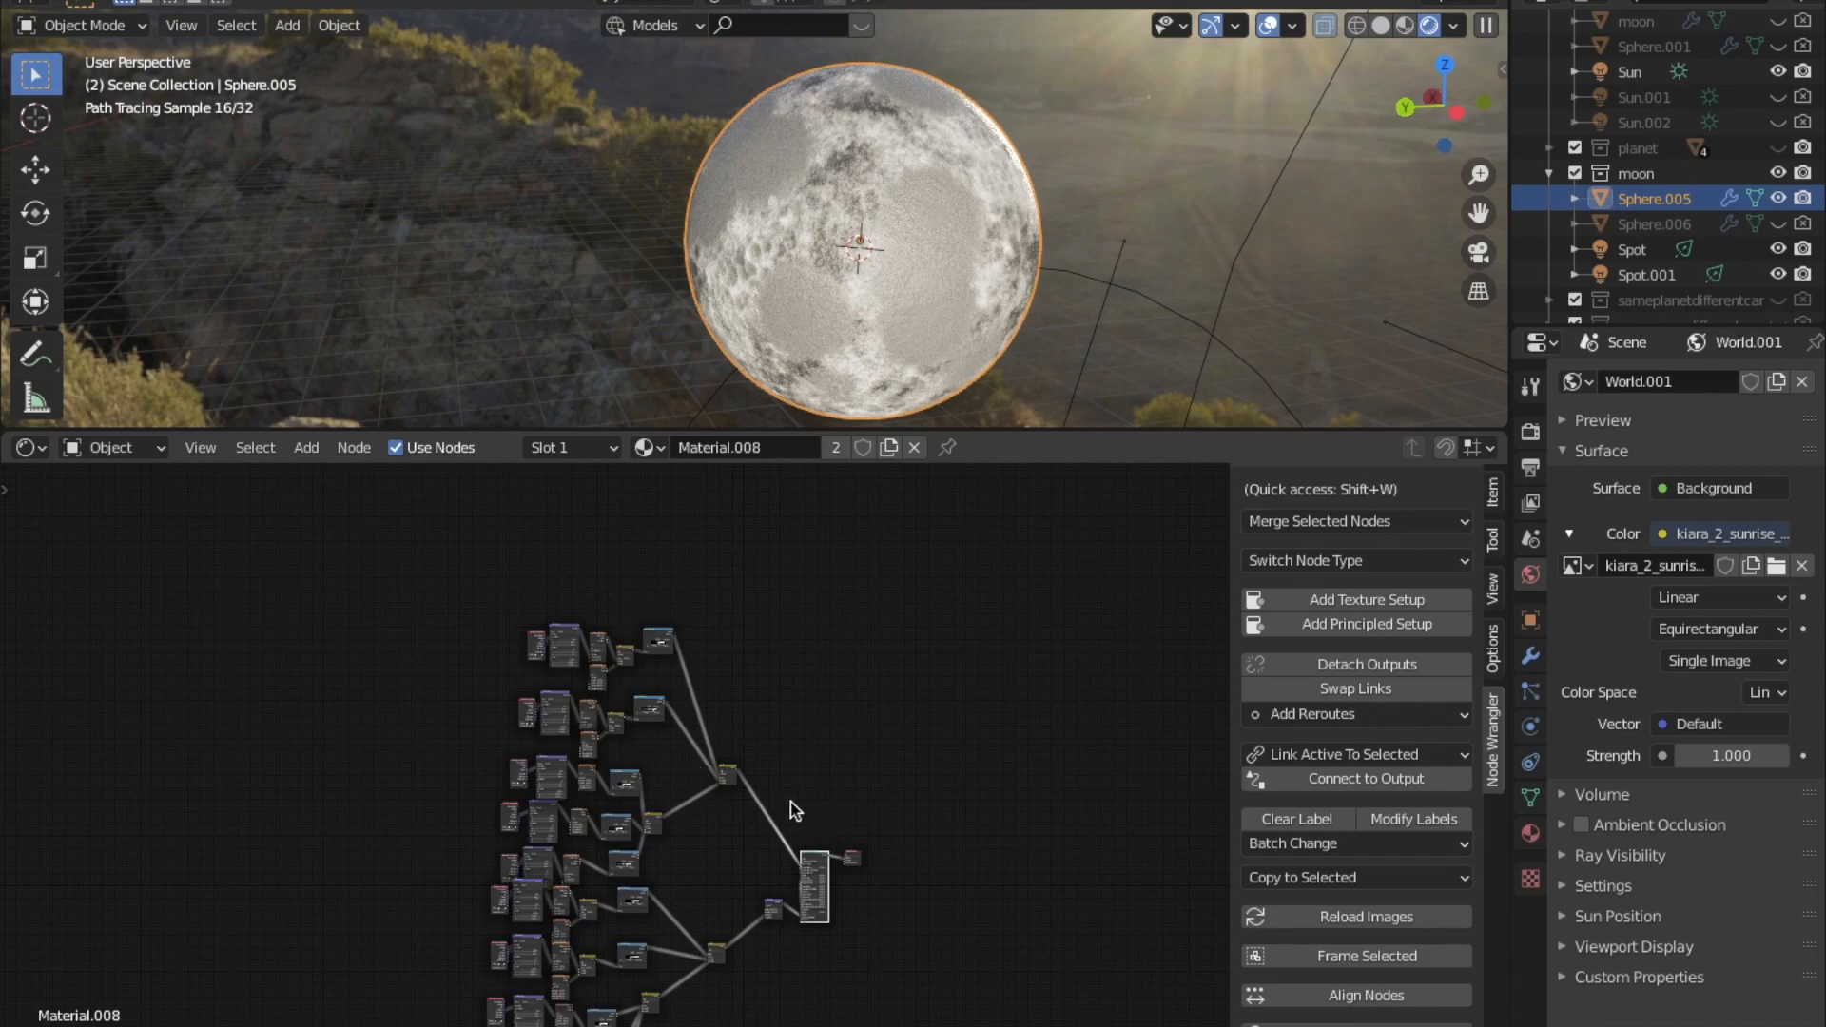
middle_drag(764, 854, 766, 772)
Highlight the upper and then the lower group of texture branches that feed the moon's main shader.
scroll(767, 772, up, 3)
drag(695, 802, 501, 479)
drag(472, 430, 471, 428)
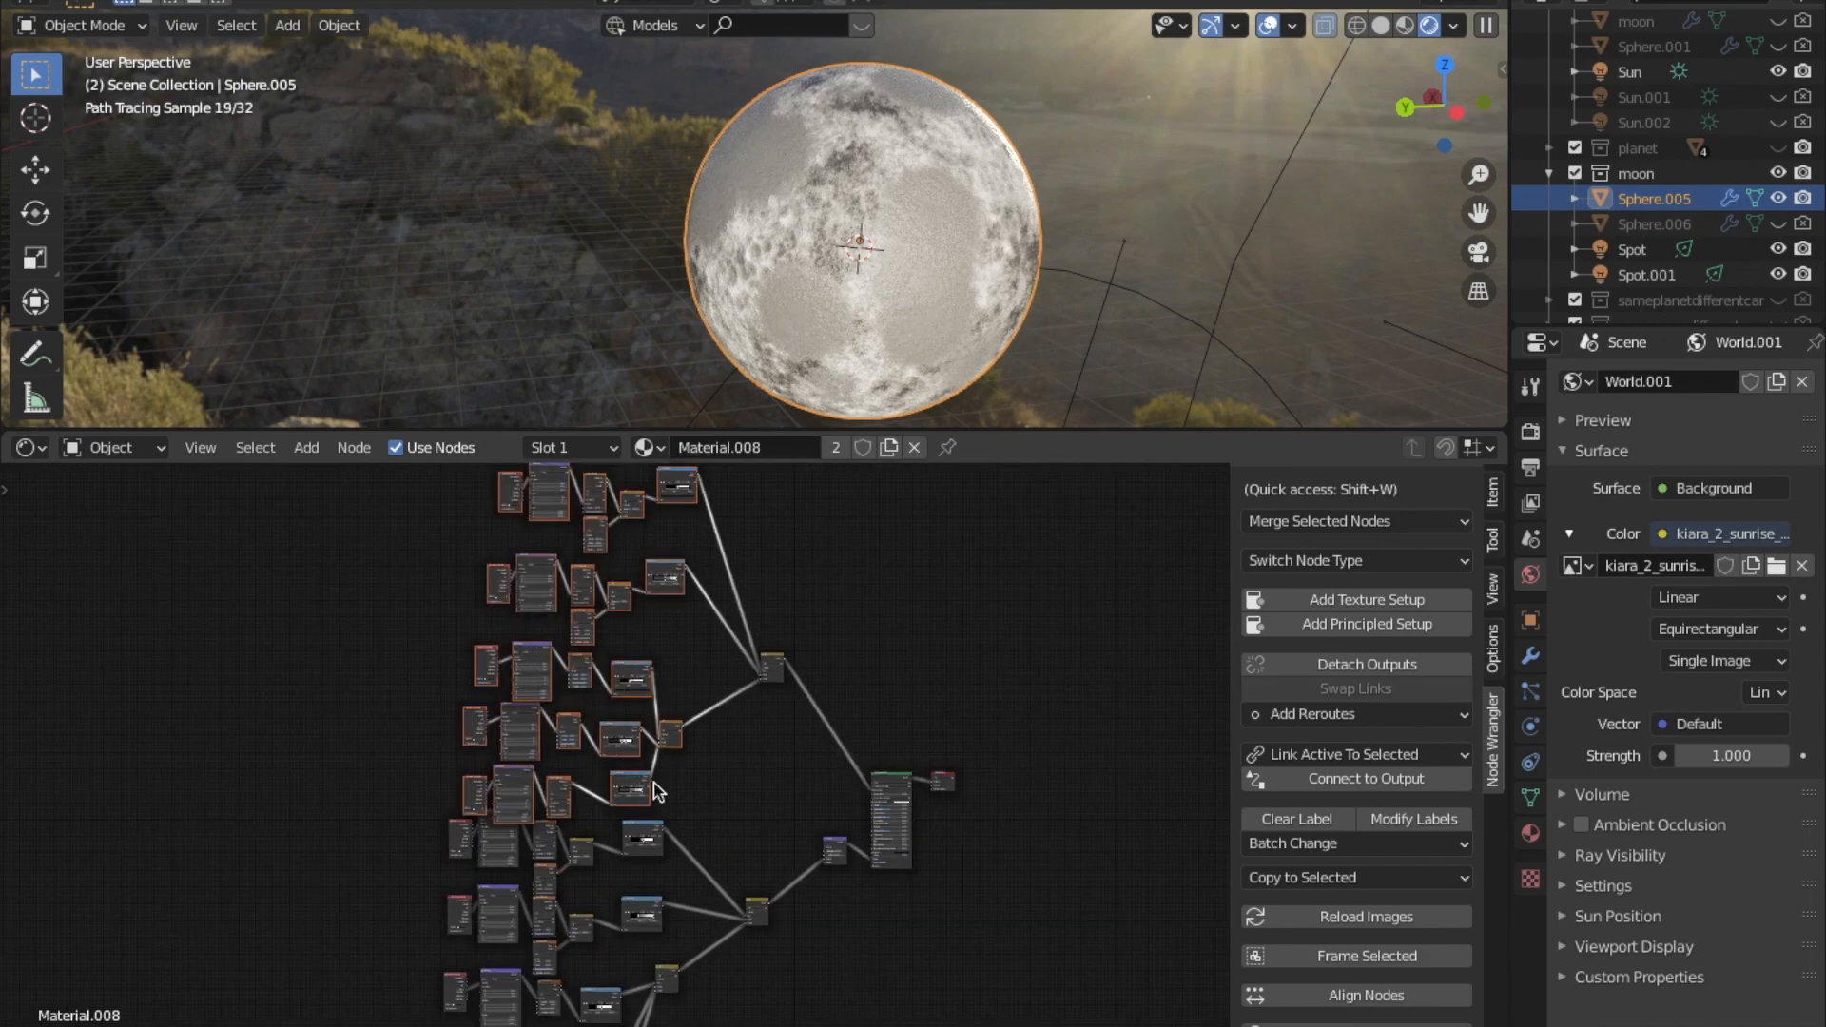
middle_drag(653, 781, 603, 541)
click(337, 599)
drag(334, 578, 687, 968)
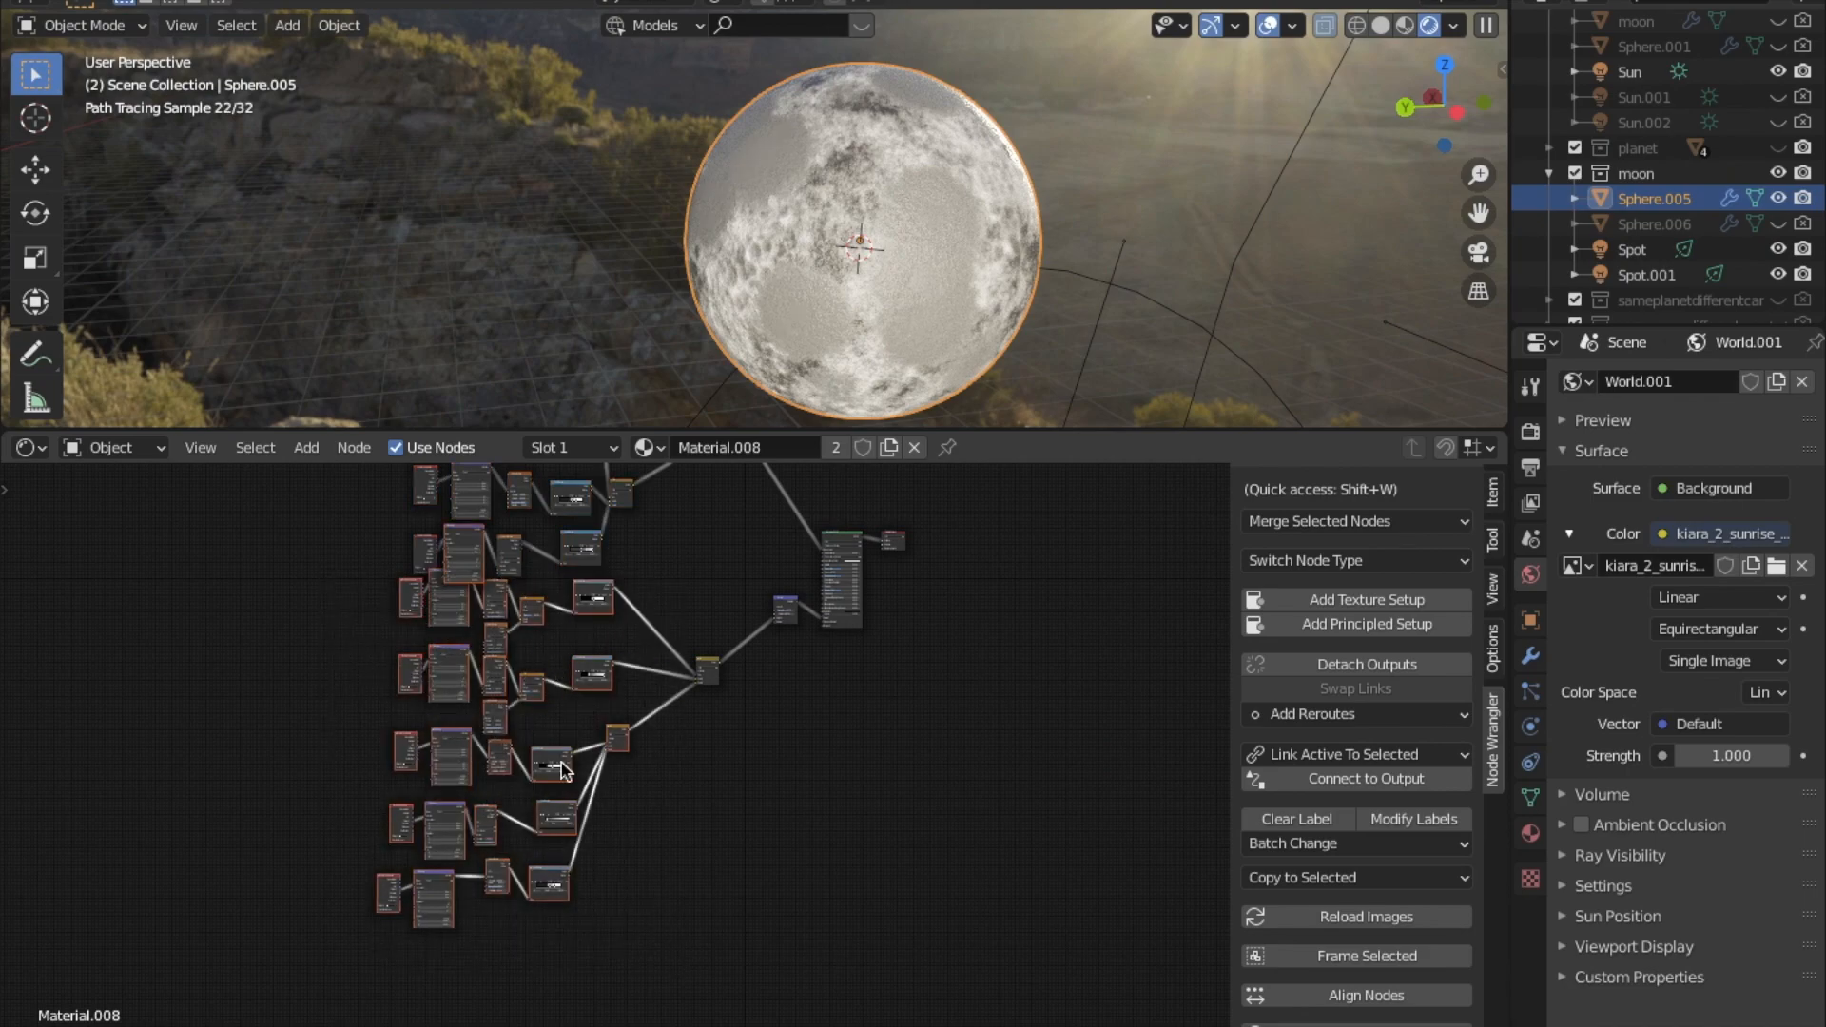
click(804, 654)
middle_drag(785, 610, 814, 972)
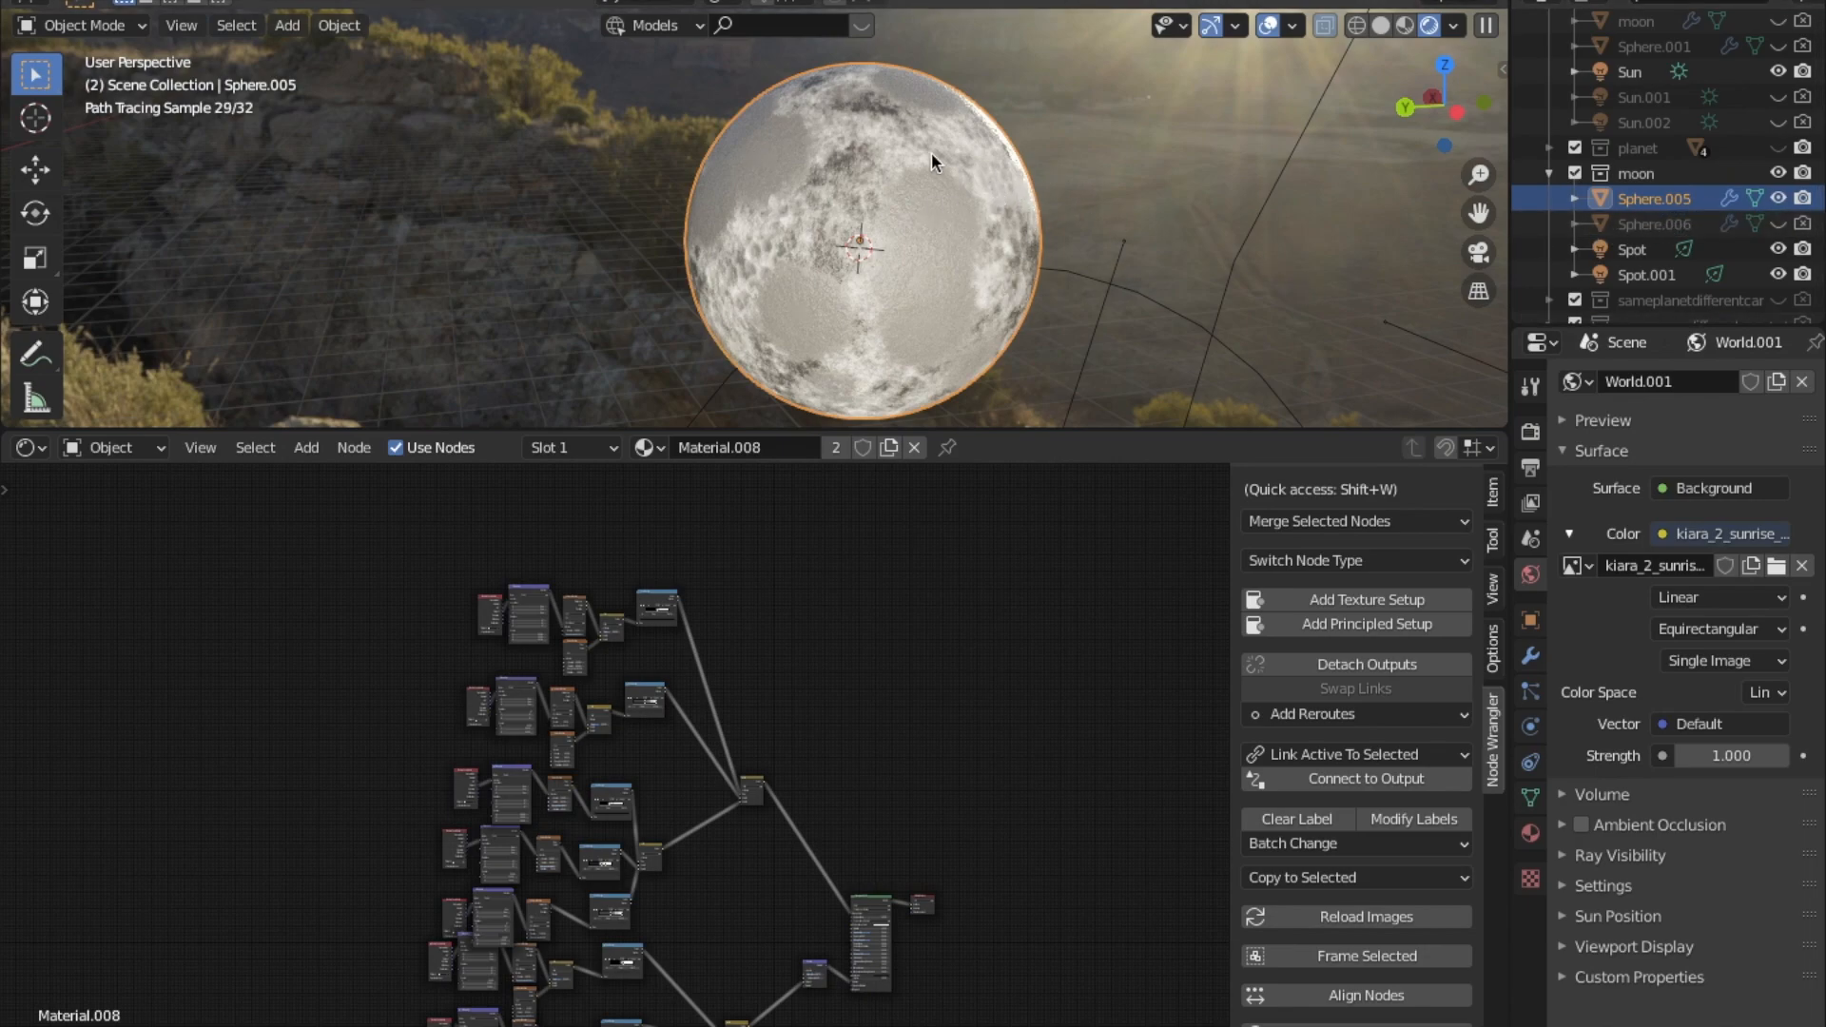
Preview the topmost ColorRamp, fed by the mixed Voronoi and Noise textures, and examine its mask around the moon.
scroll(882, 163, up, 3)
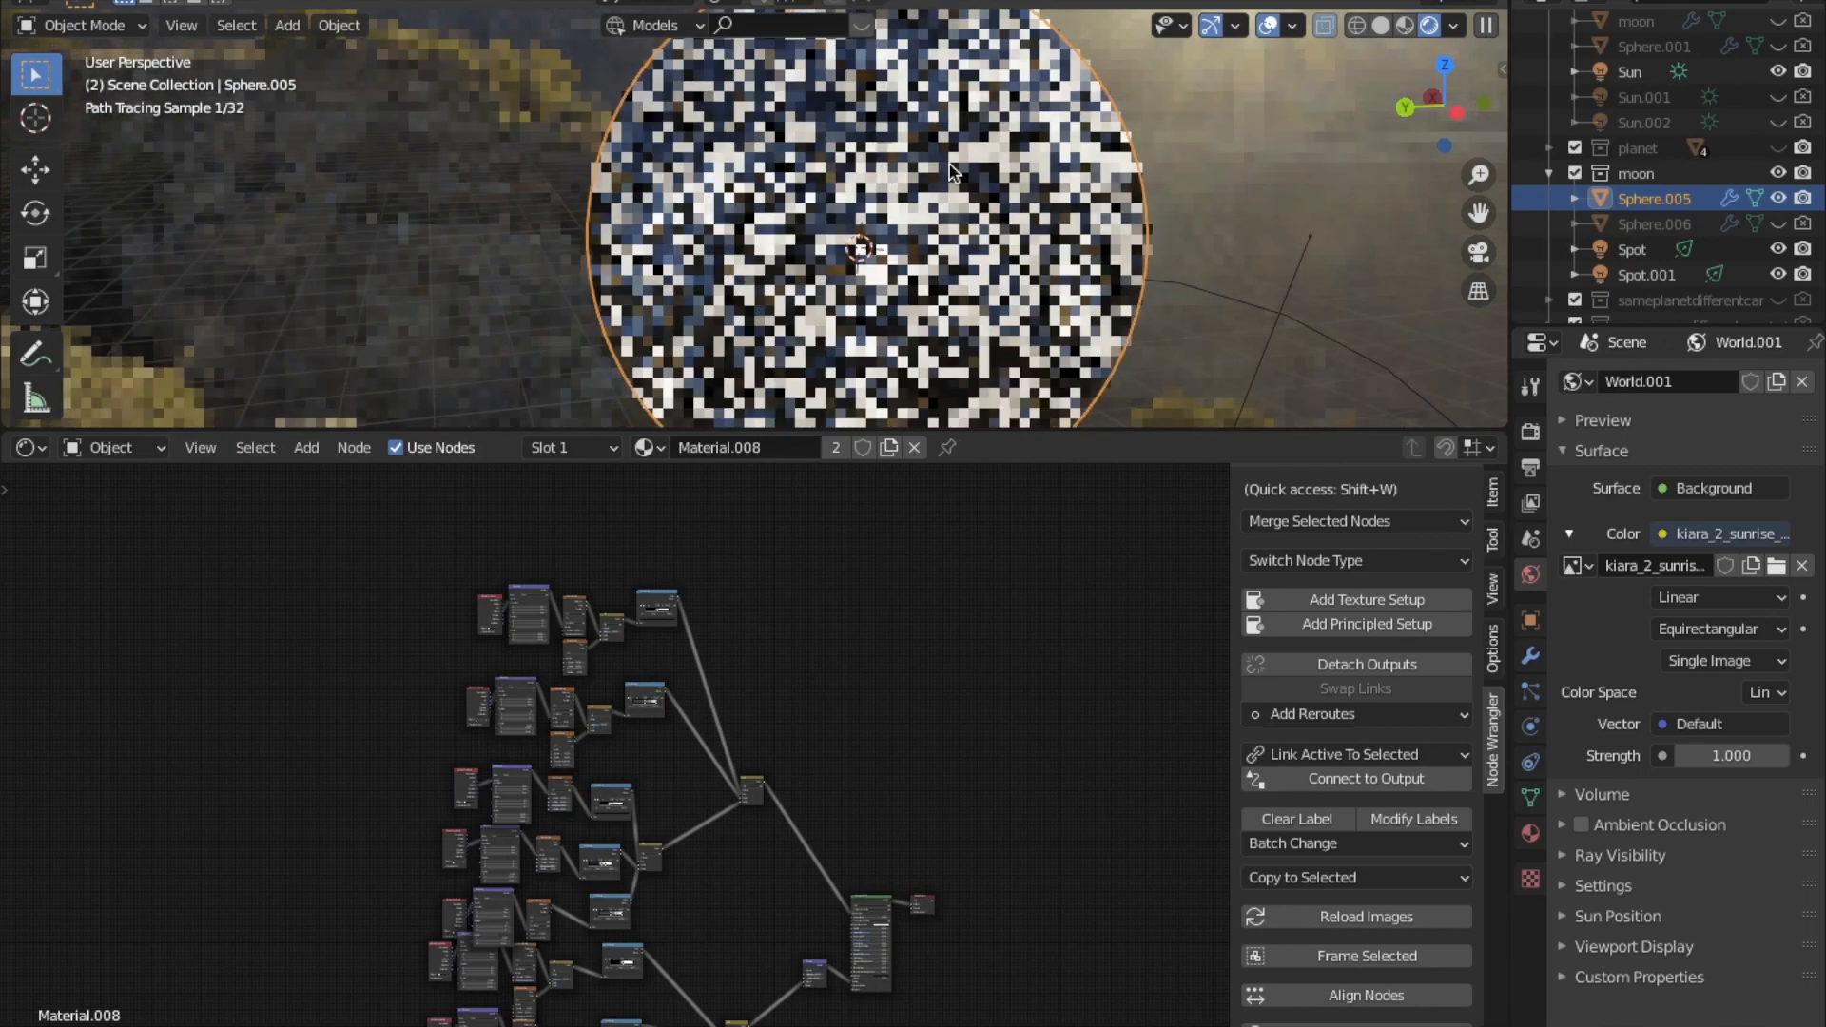
mouse_move(1200, 200)
middle_down()
mouse_move(683, 215)
mouse_move(739, 203)
middle_up()
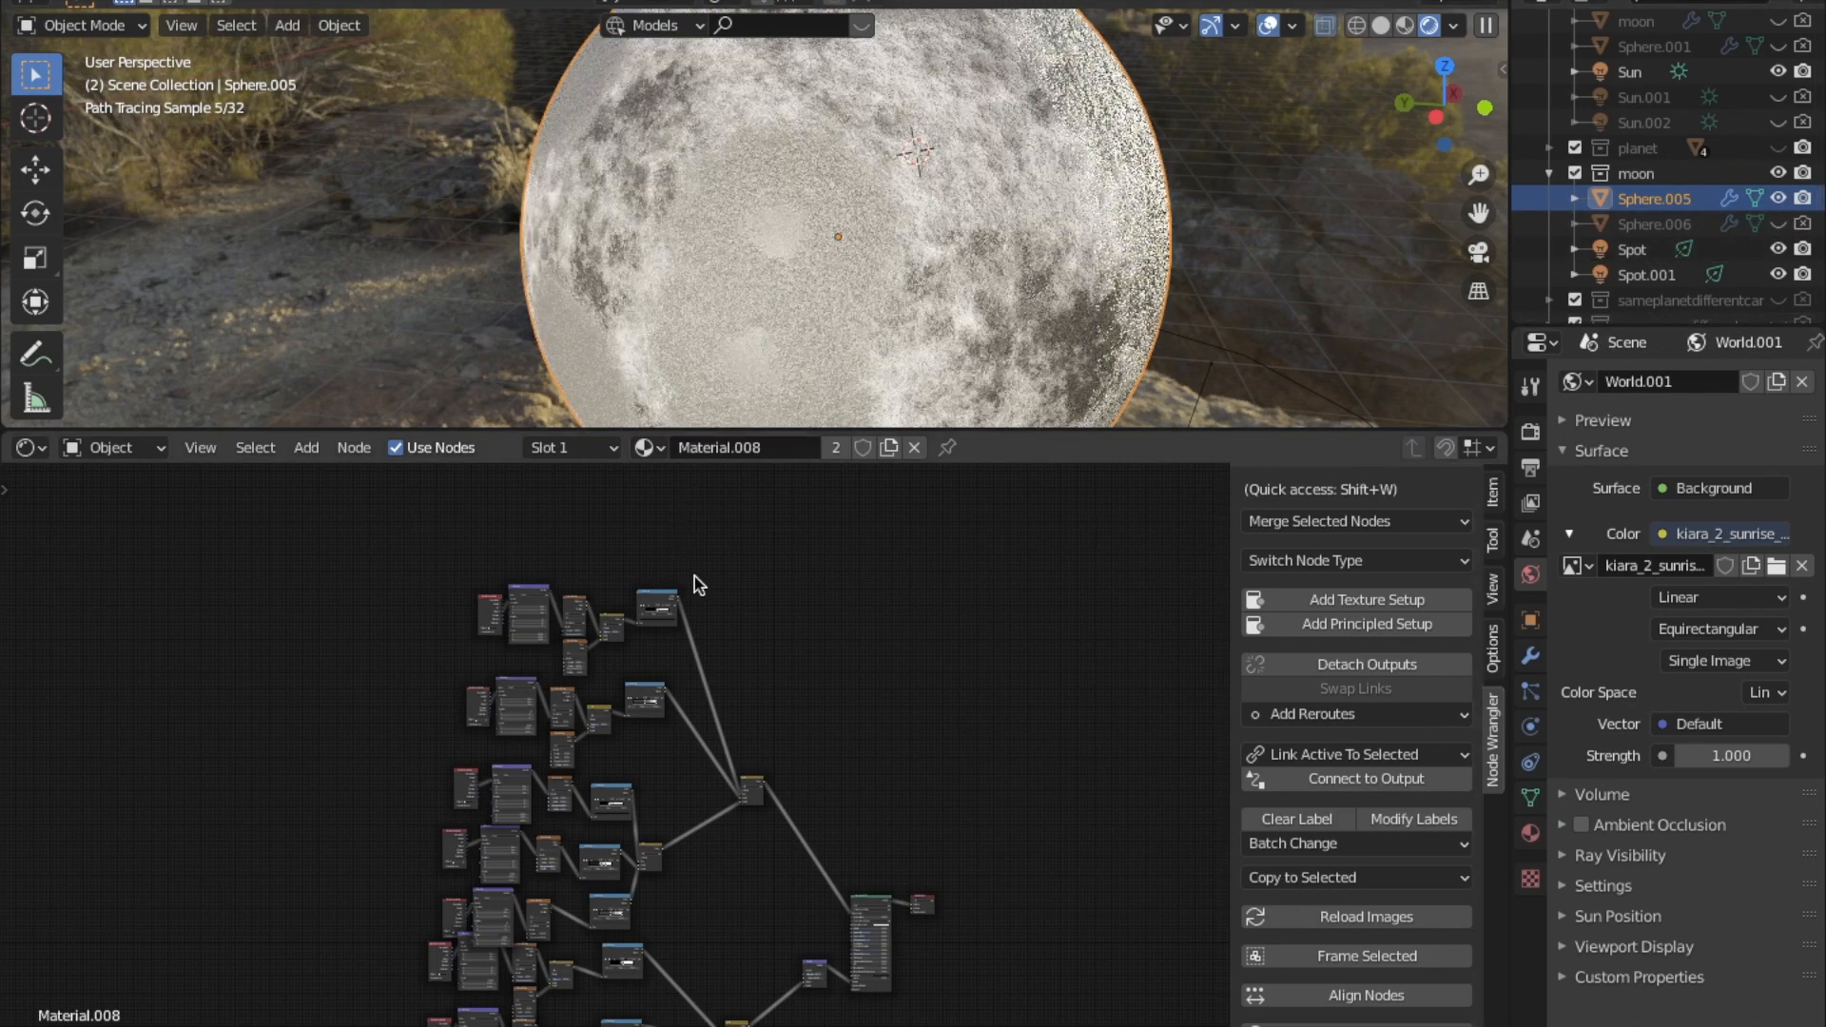
scroll(681, 772, up, 6)
scroll(664, 732, up, 2)
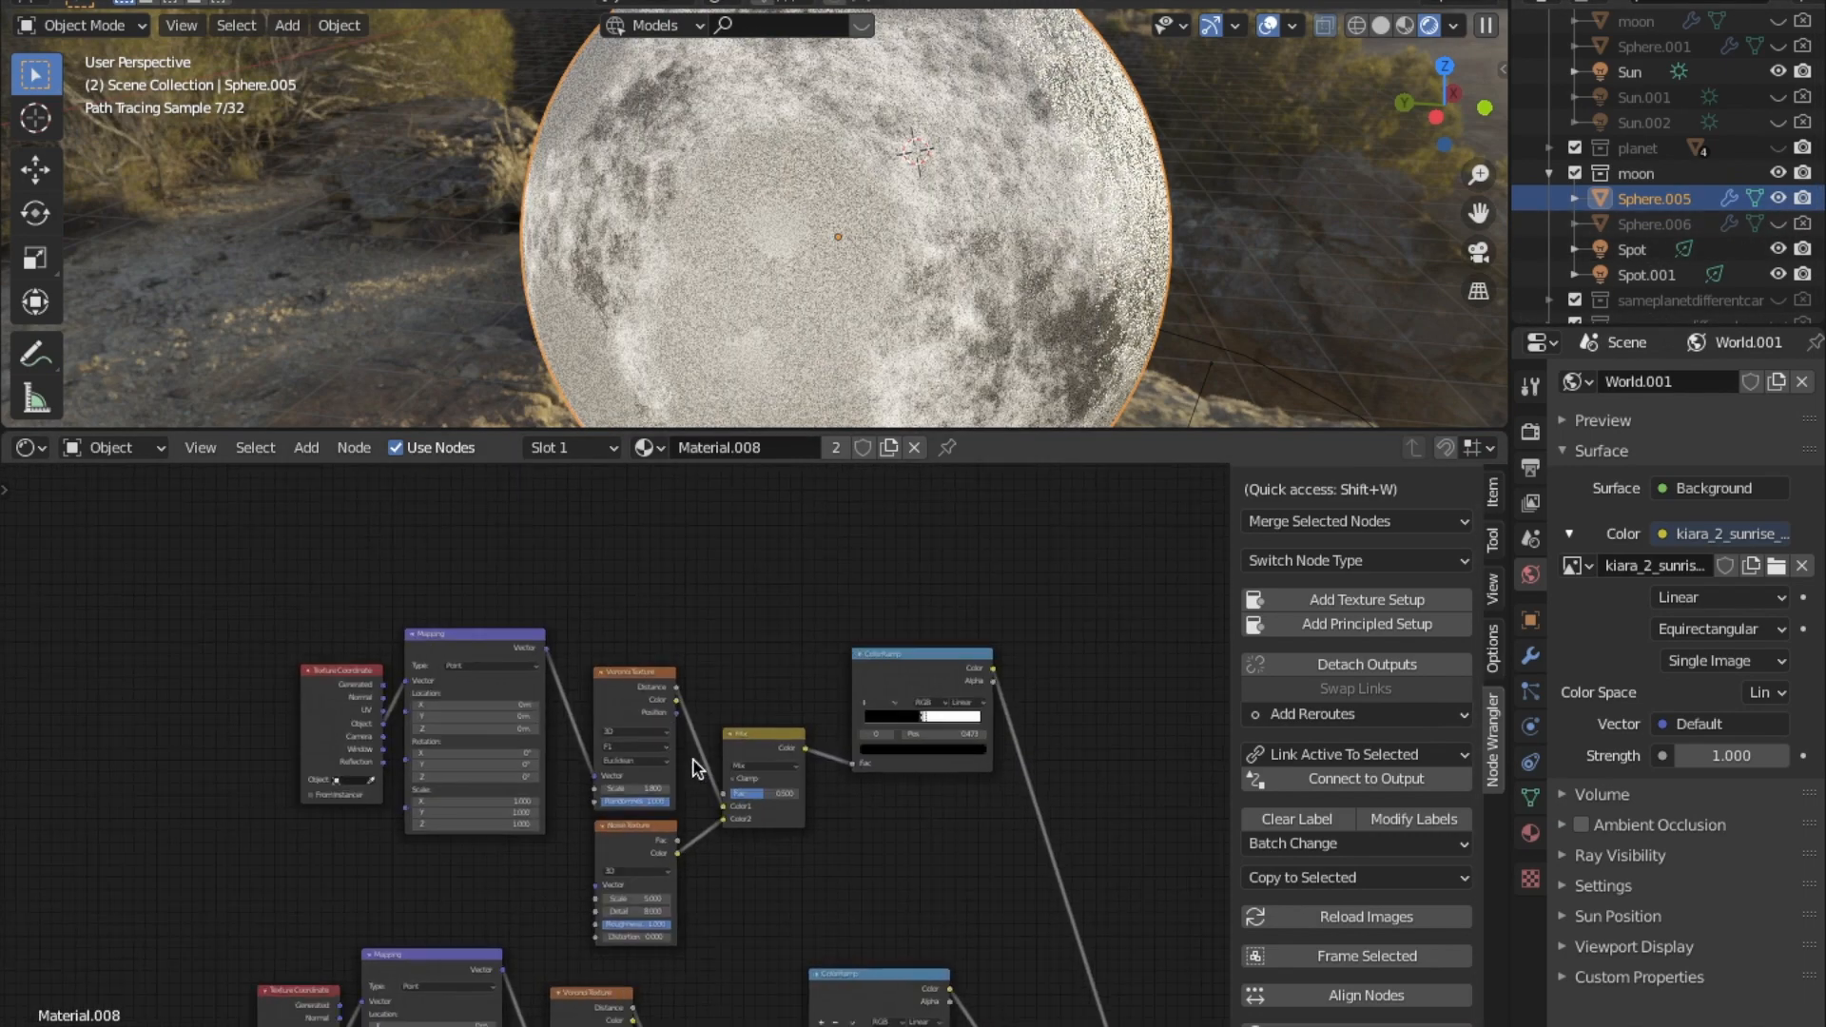
click(974, 654)
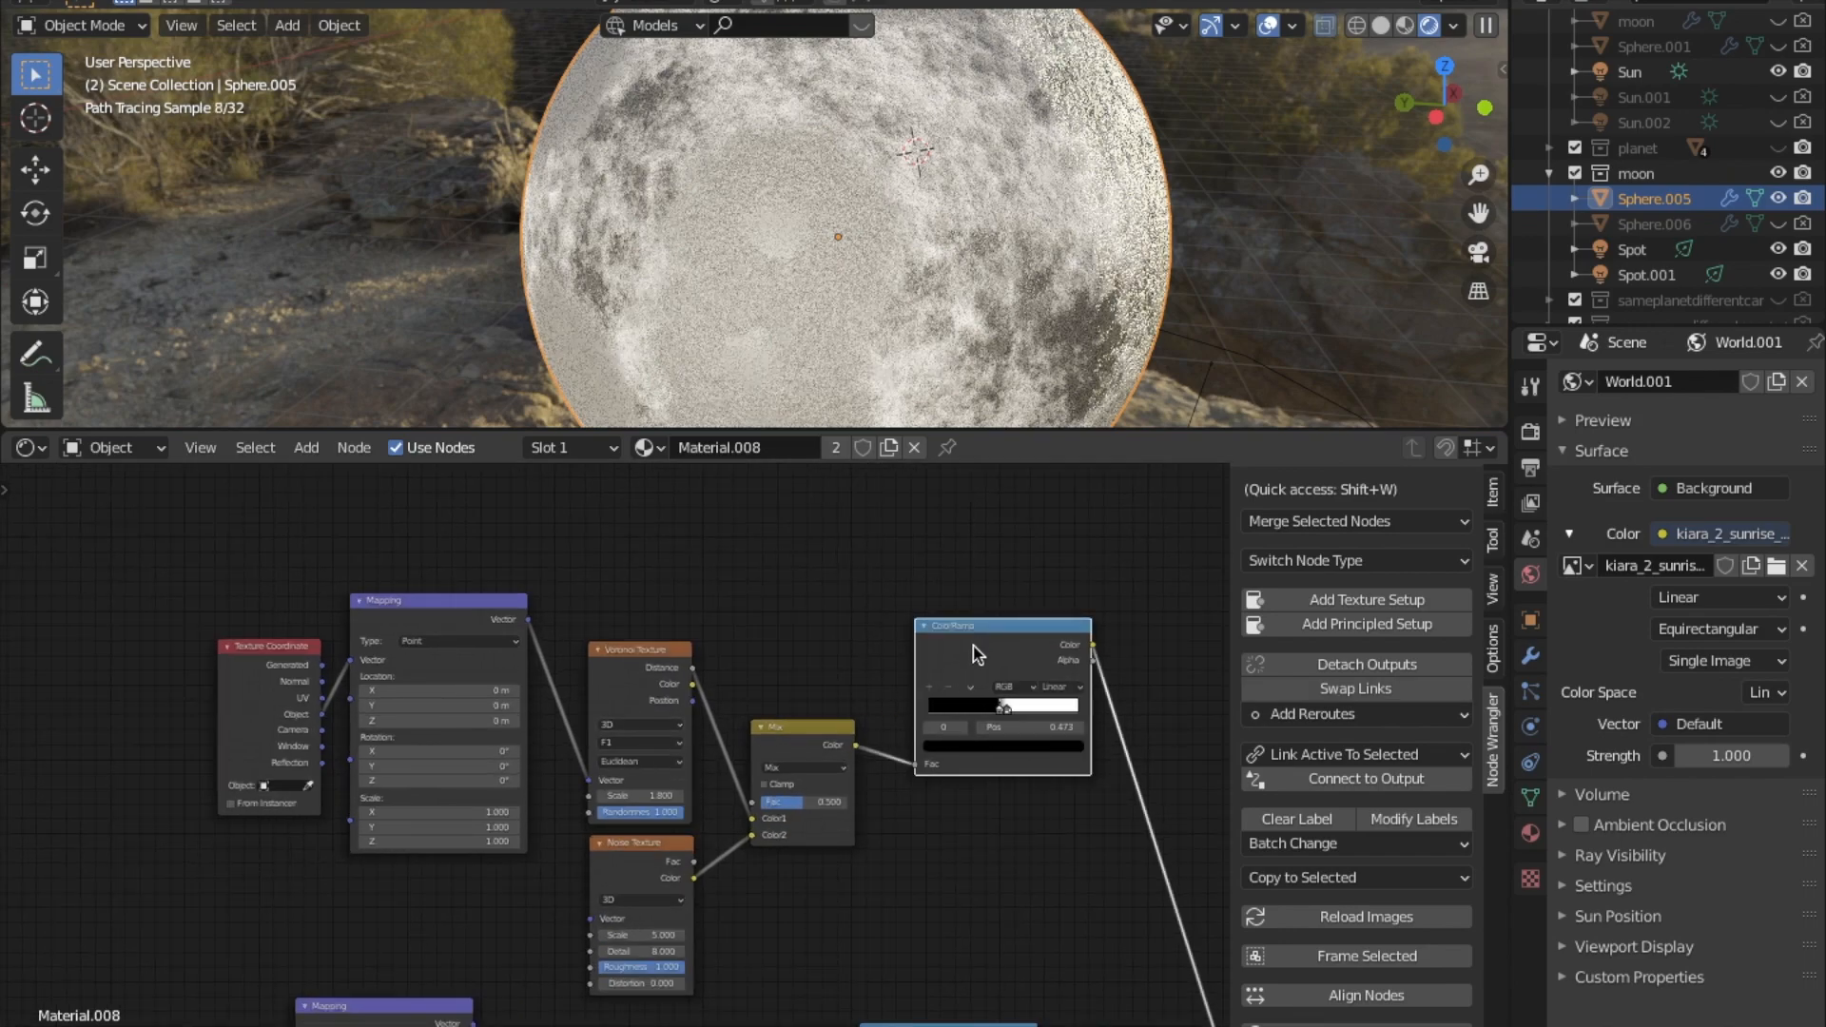
ctrl+shift+click(974, 654)
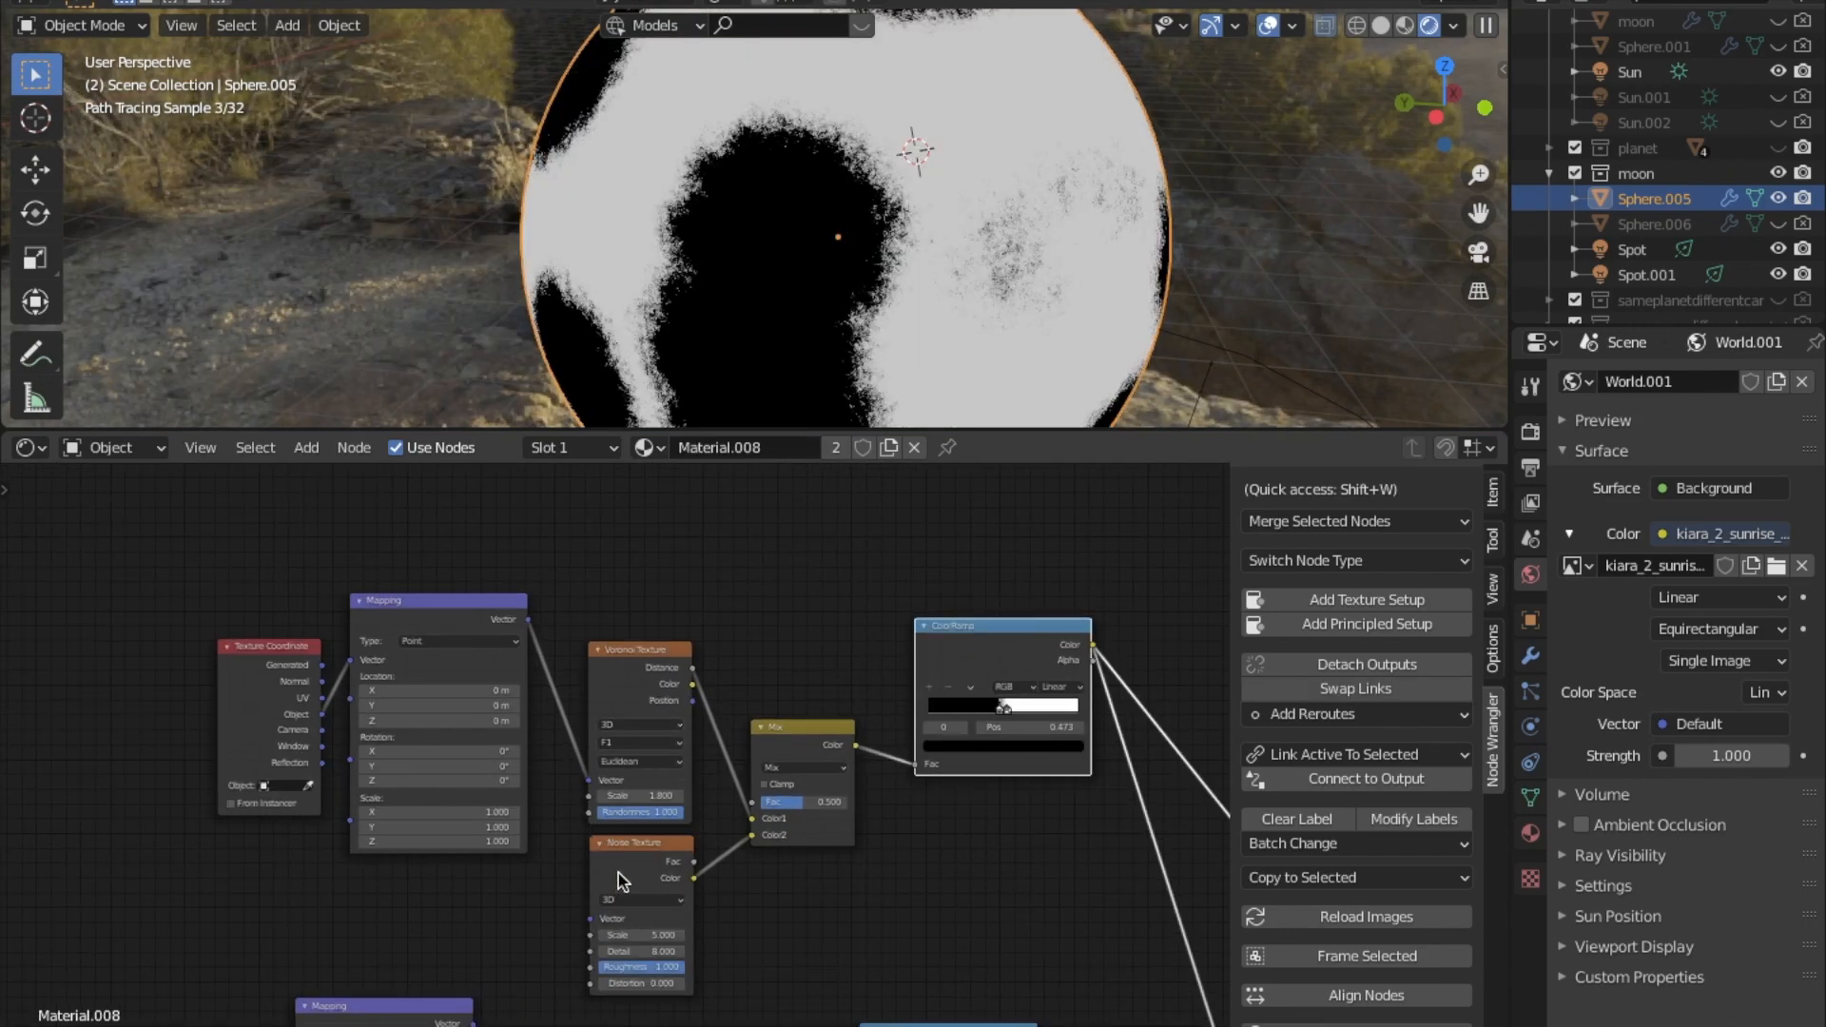
middle_drag(646, 266, 929, 246)
scroll(837, 271, down, 3)
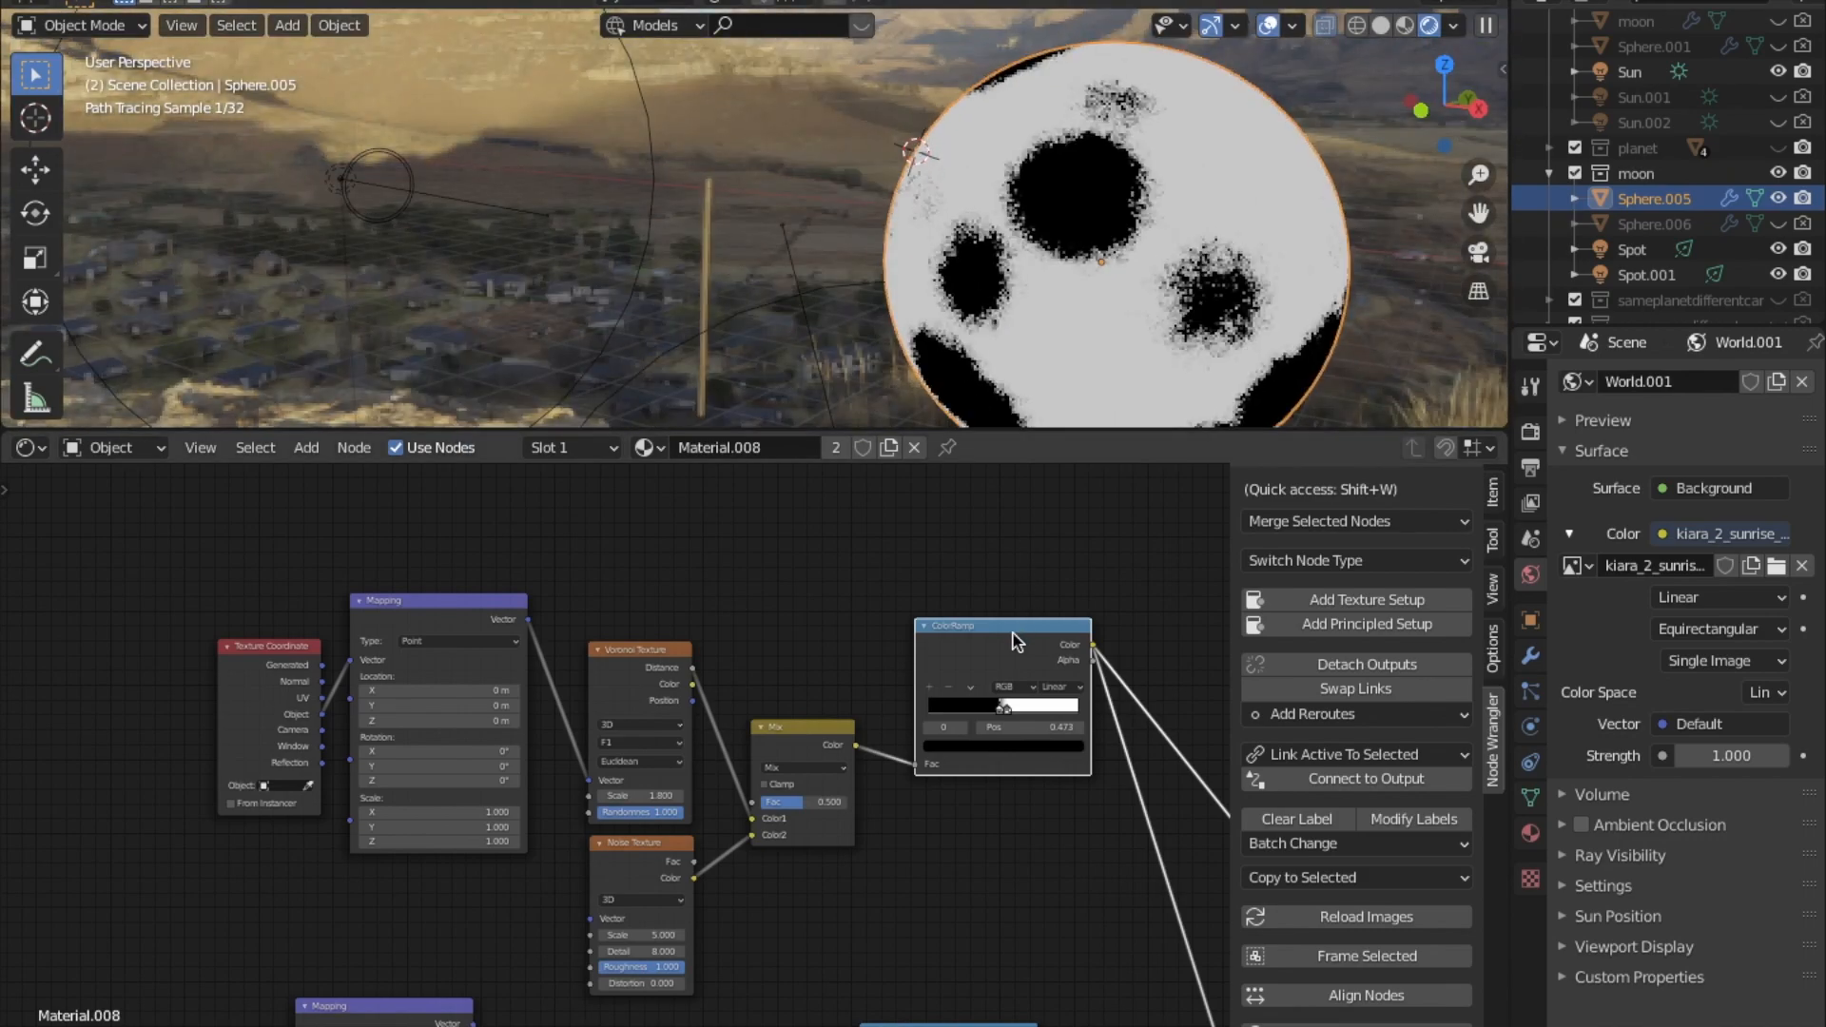
End the preview by reconnecting the main shader to the Material Output and examine the fully shaded moon.
scroll(949, 786, down, 10)
middle_drag(937, 857, 716, 737)
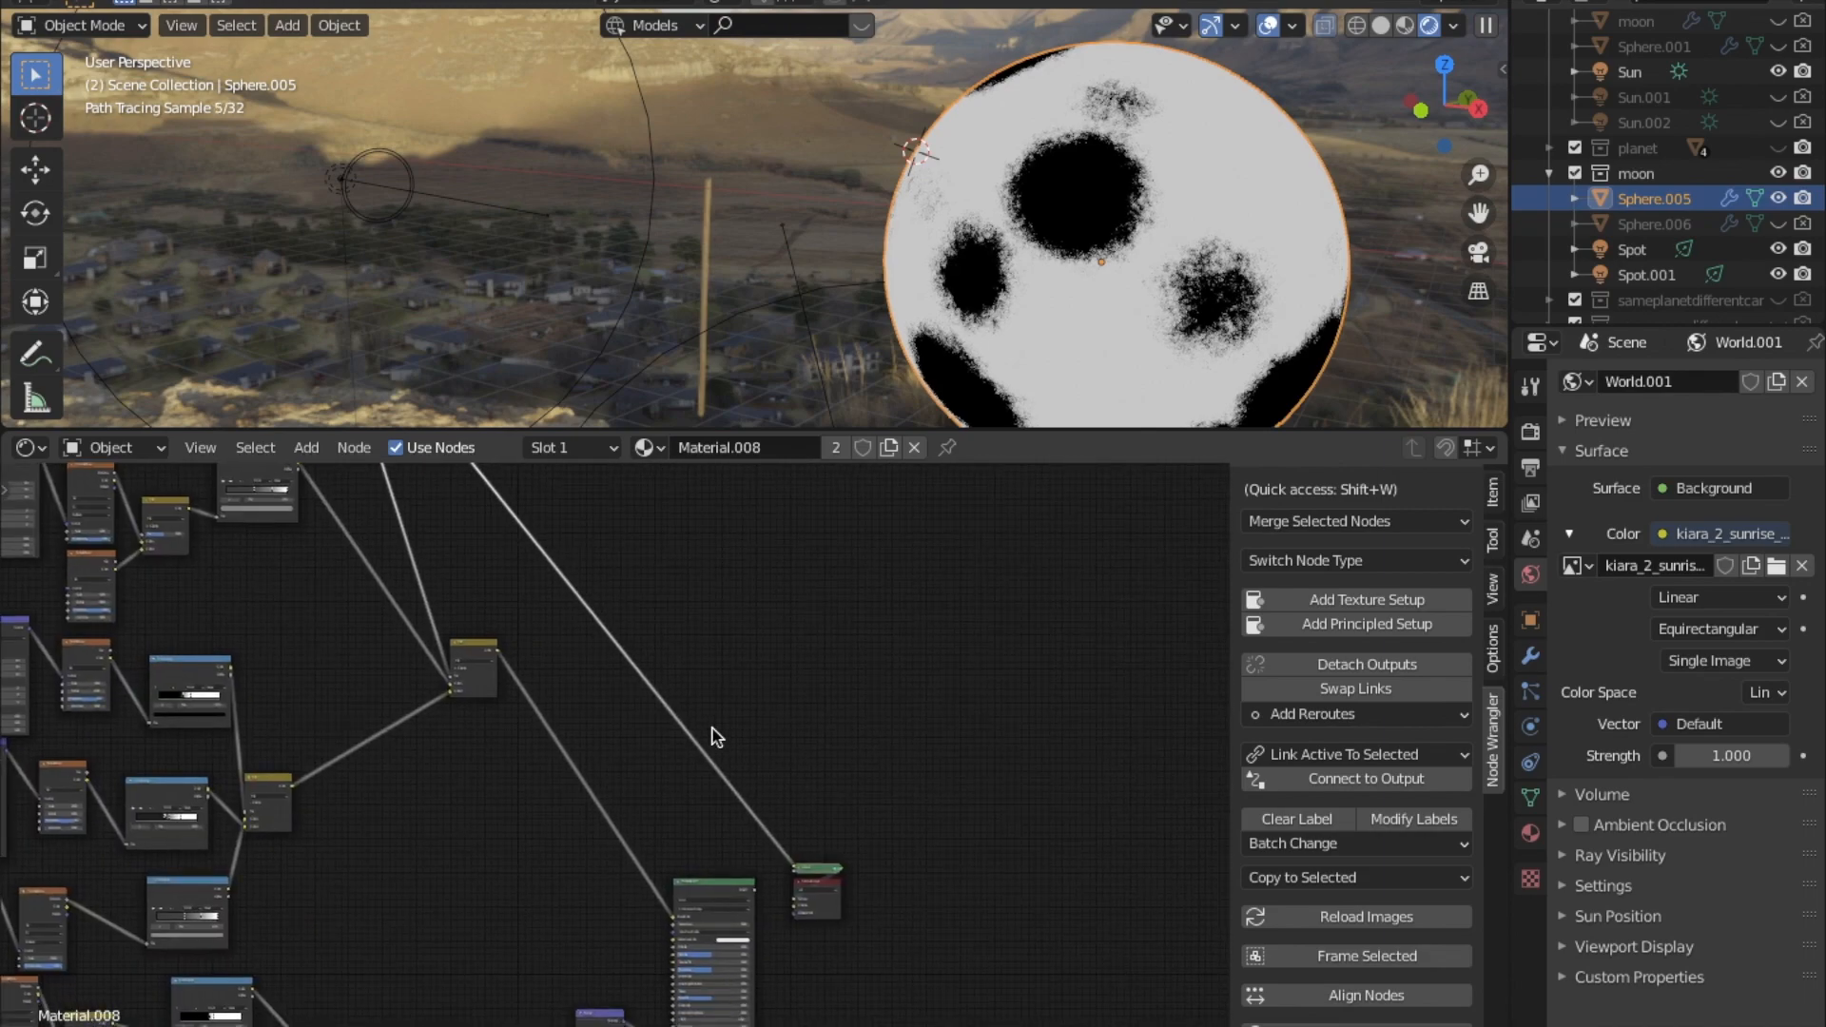
ctrl+shift+click(701, 920)
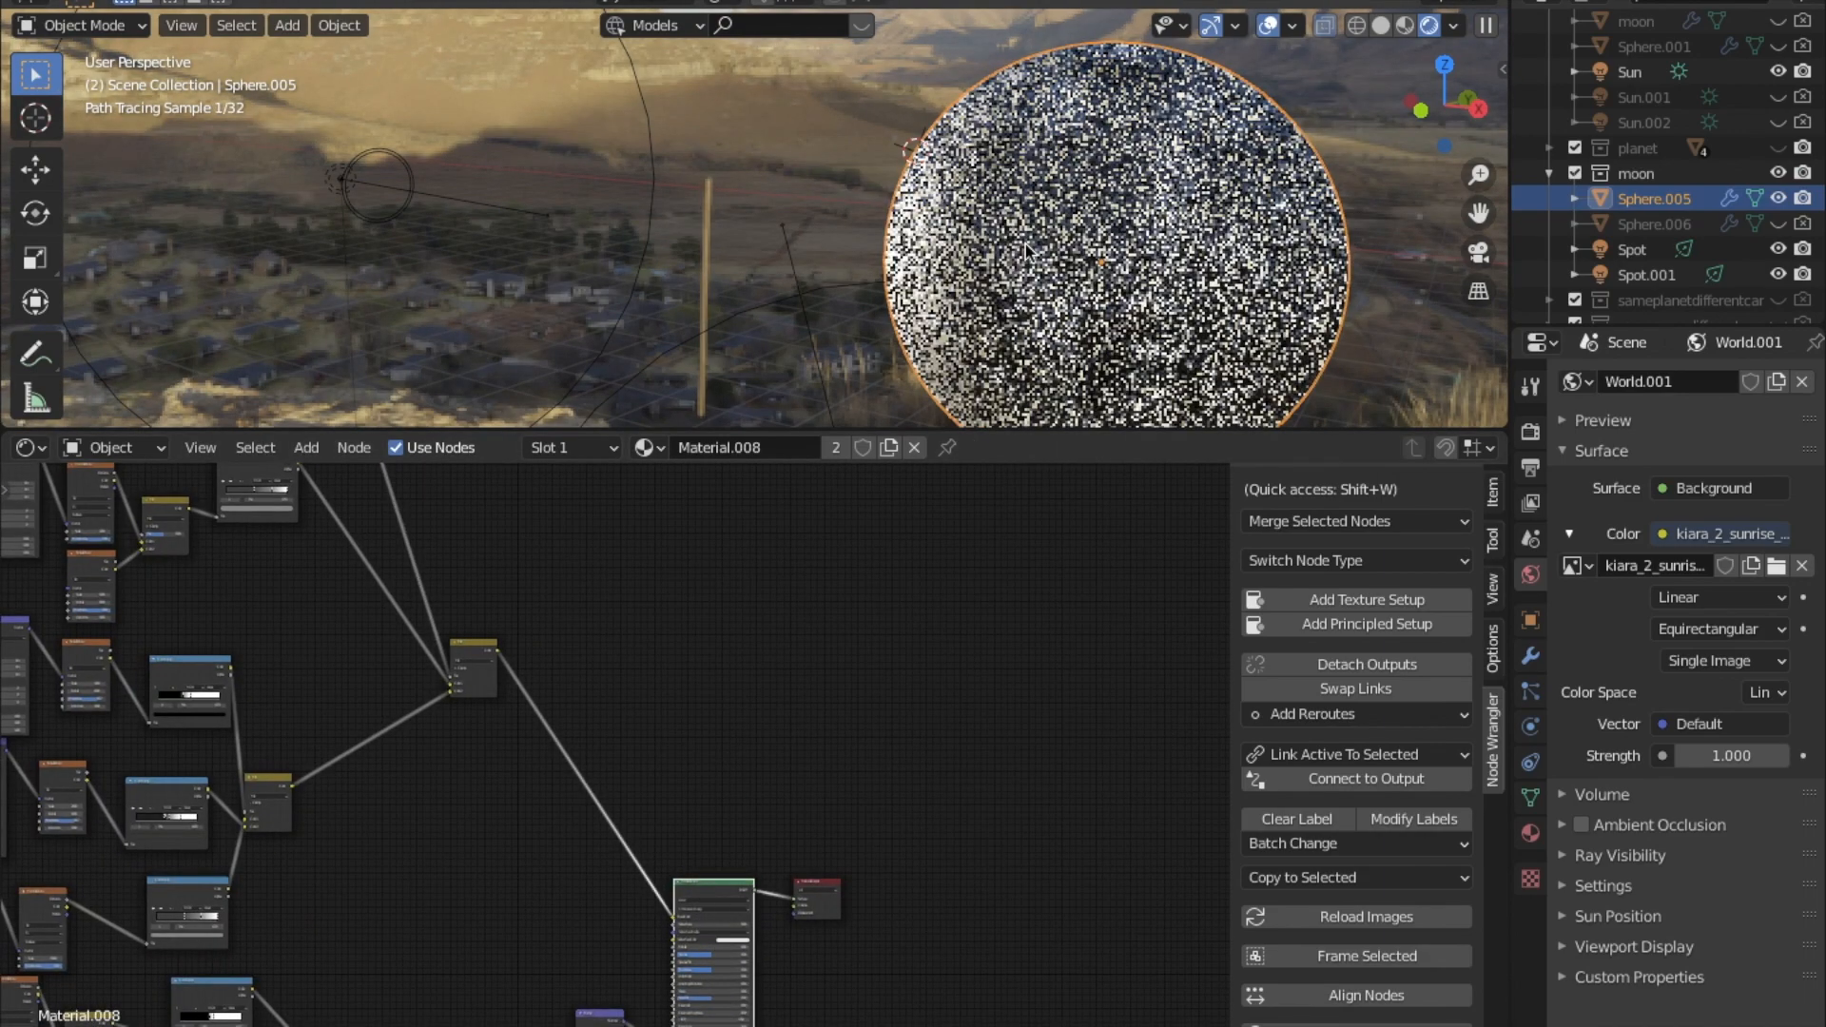
middle_drag(1026, 245, 810, 237)
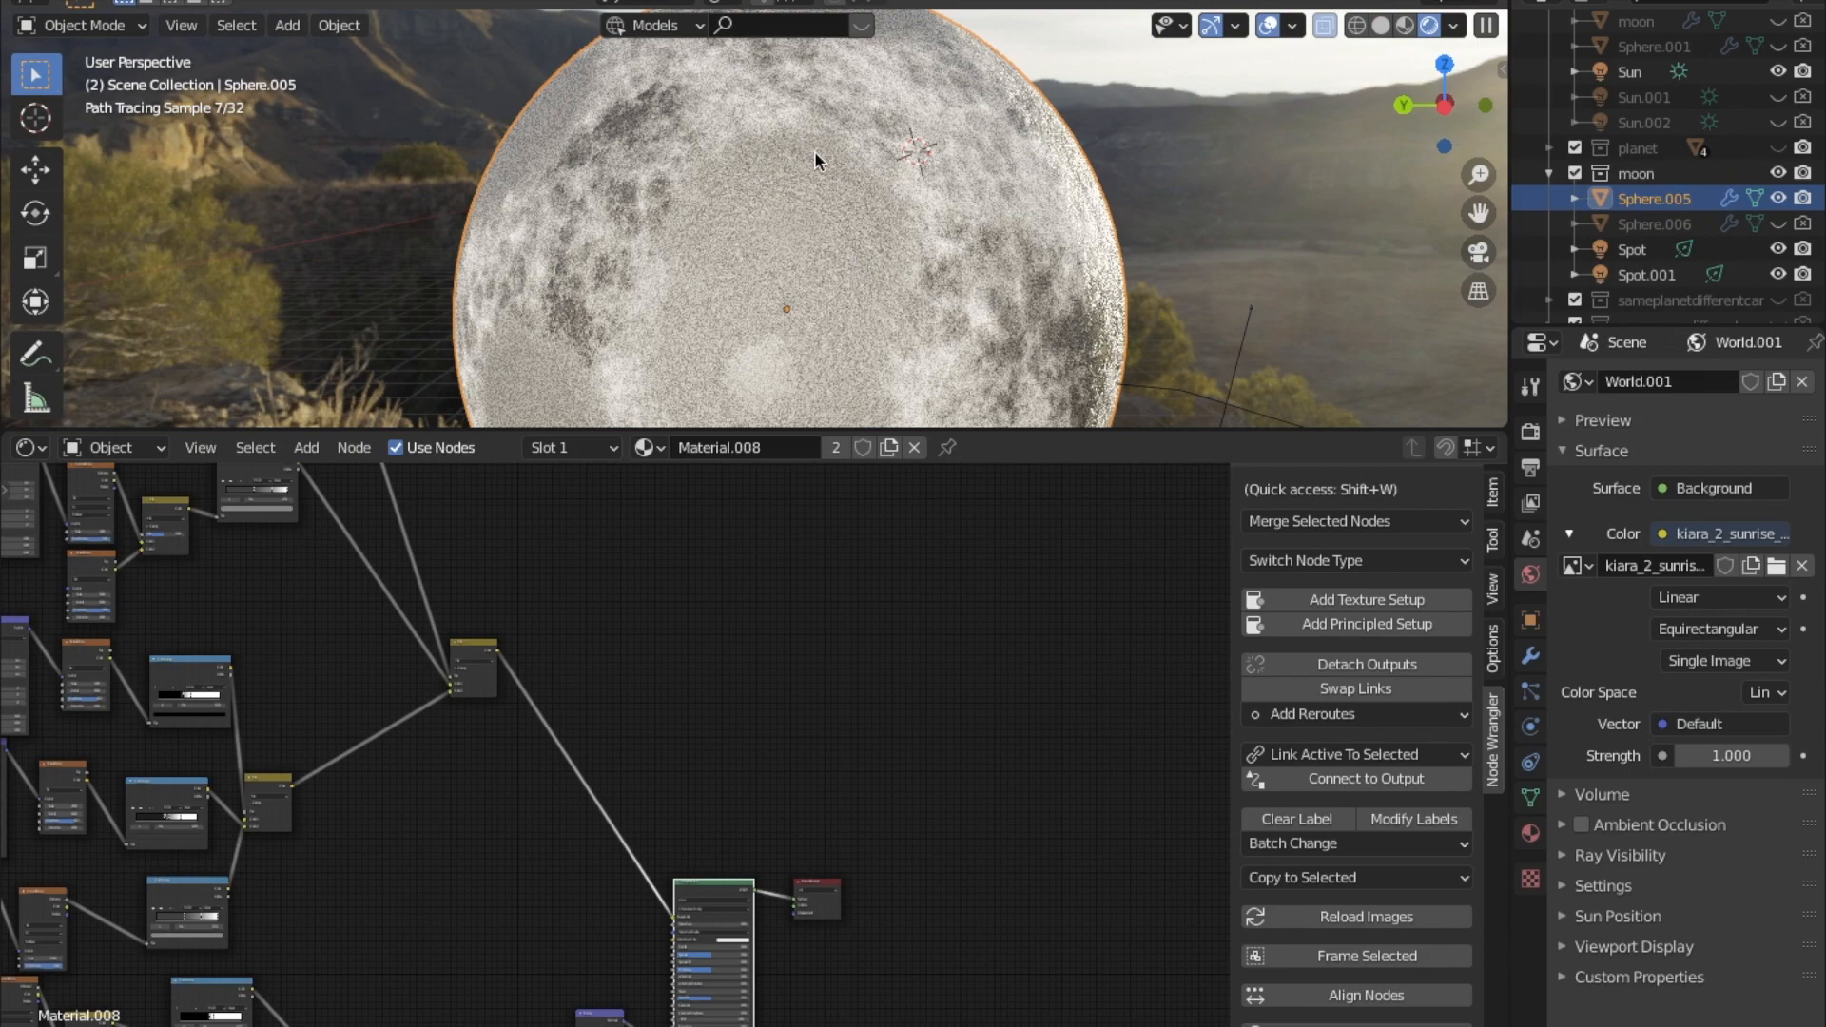
Preview the topmost branch's ColorRamp on the moon again.
middle_drag(422, 797, 739, 869)
scroll(589, 690, up, 4)
middle_drag(561, 635, 746, 825)
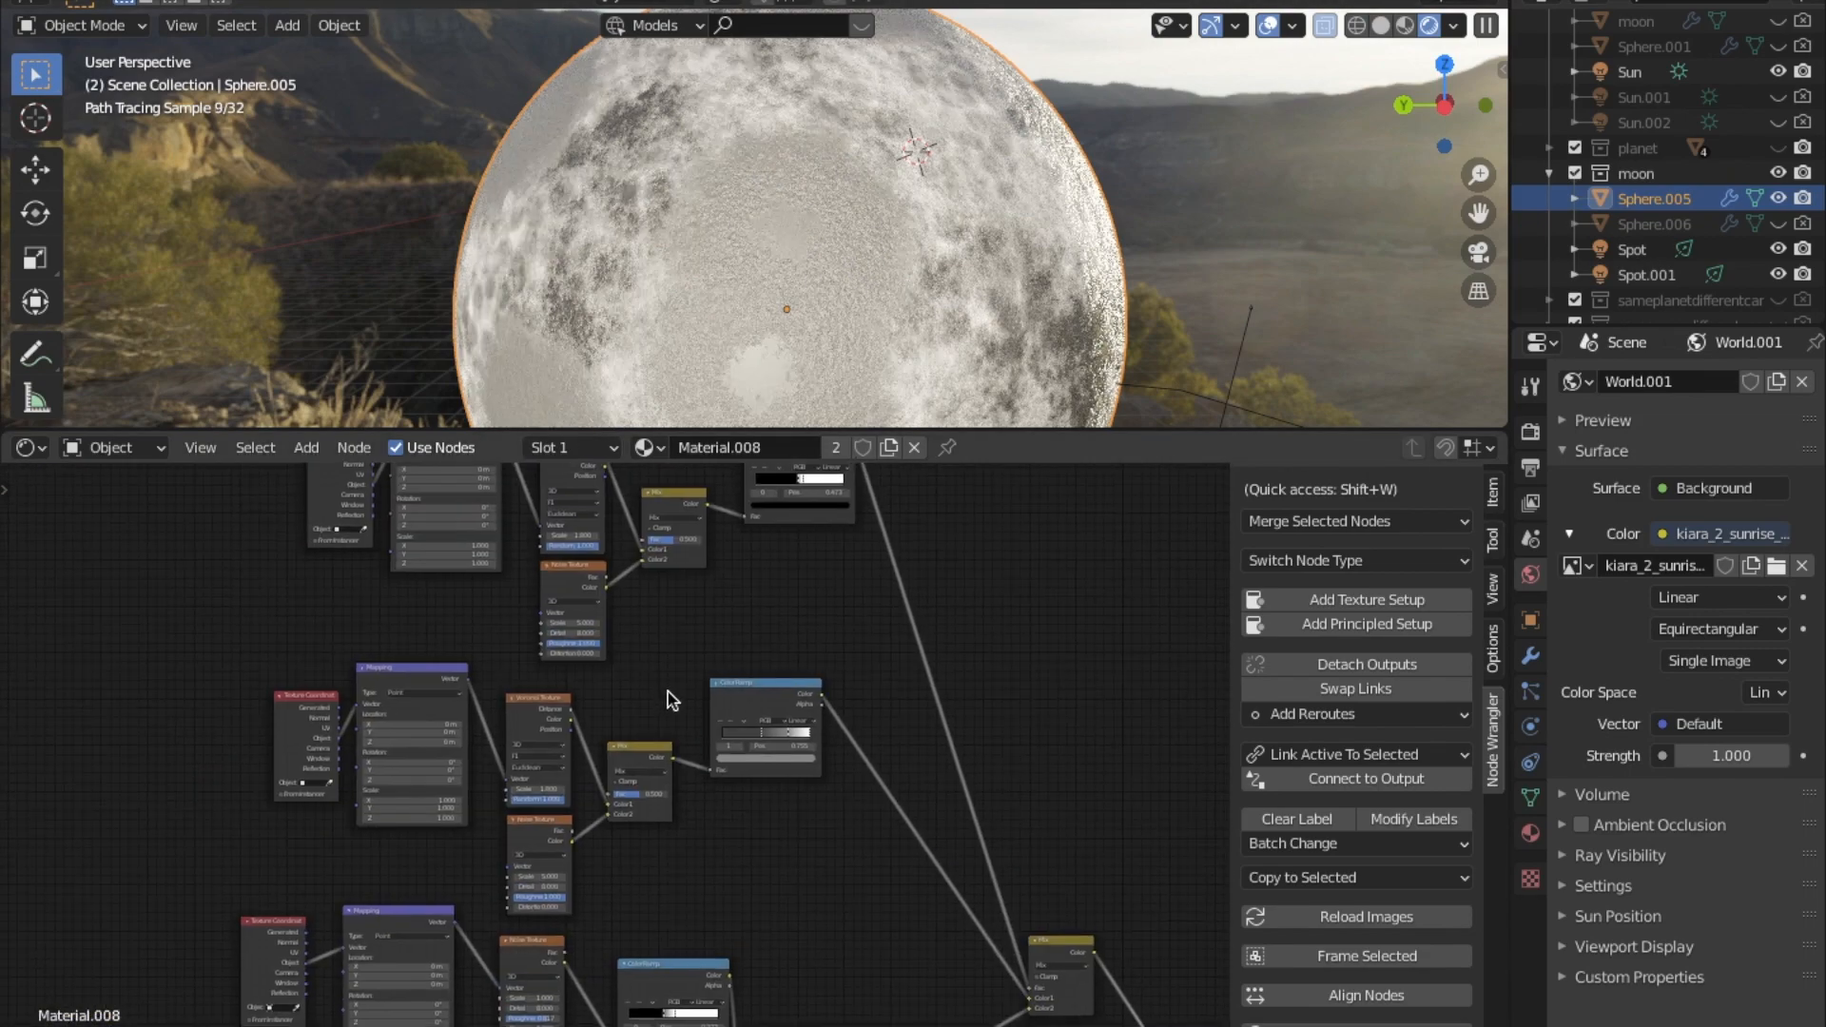
middle_drag(660, 605, 673, 755)
click(772, 609)
ctrl+shift+click(772, 610)
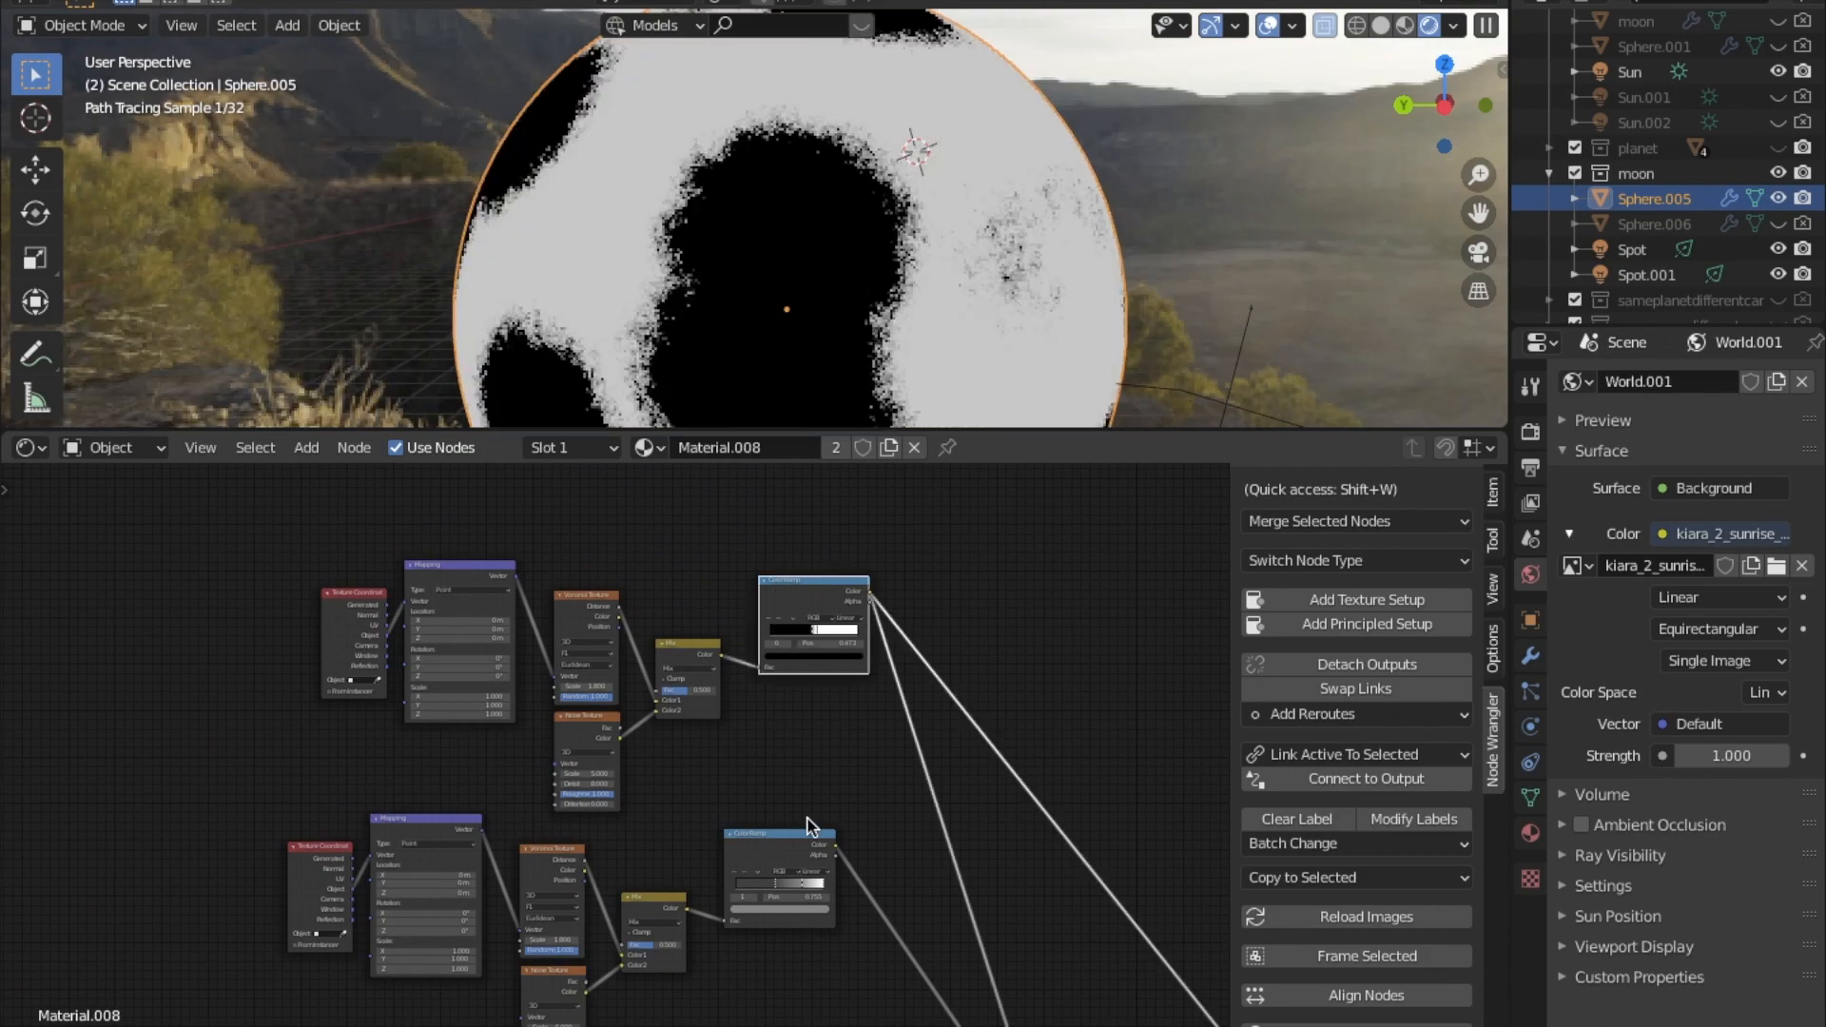
Preview the second branch's ColorRamp on the moon and compare its nodes with the topmost branch.
middle_drag(766, 646, 743, 536)
middle_drag(763, 815, 740, 752)
scroll(614, 757, up, 3)
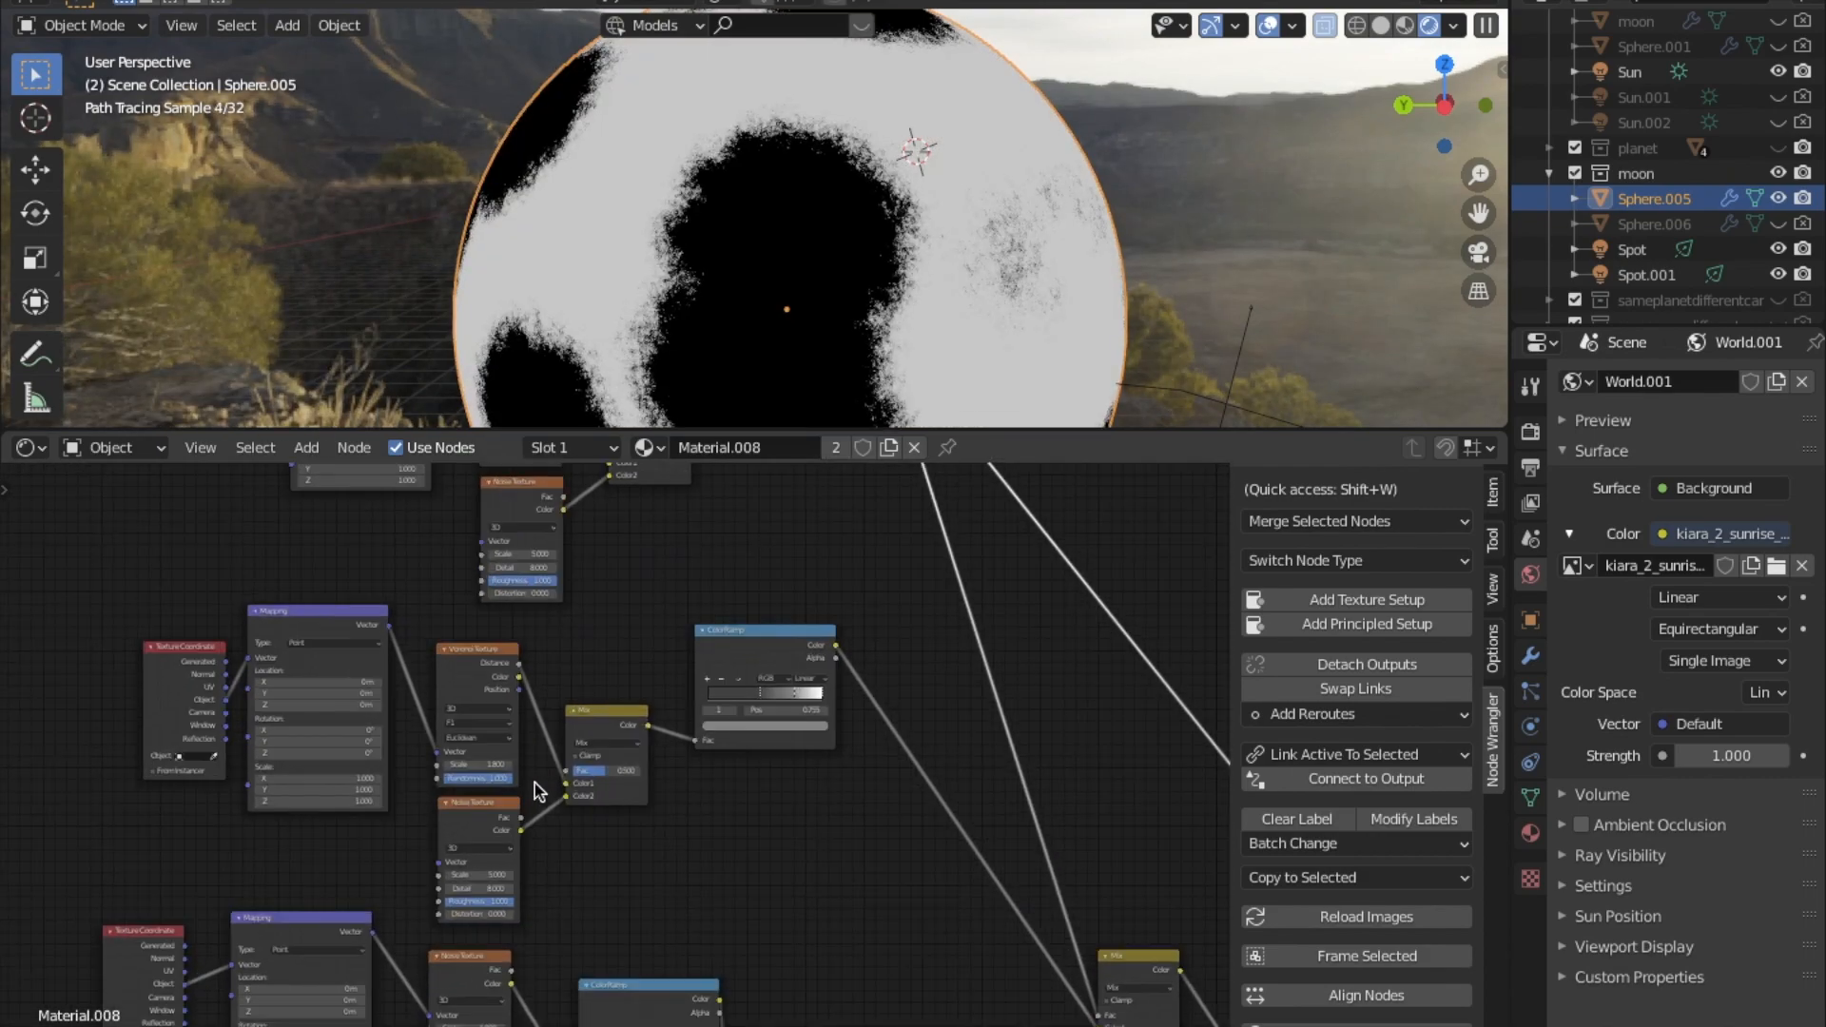
click(712, 648)
ctrl+shift+click(713, 648)
middle_drag(667, 691, 751, 892)
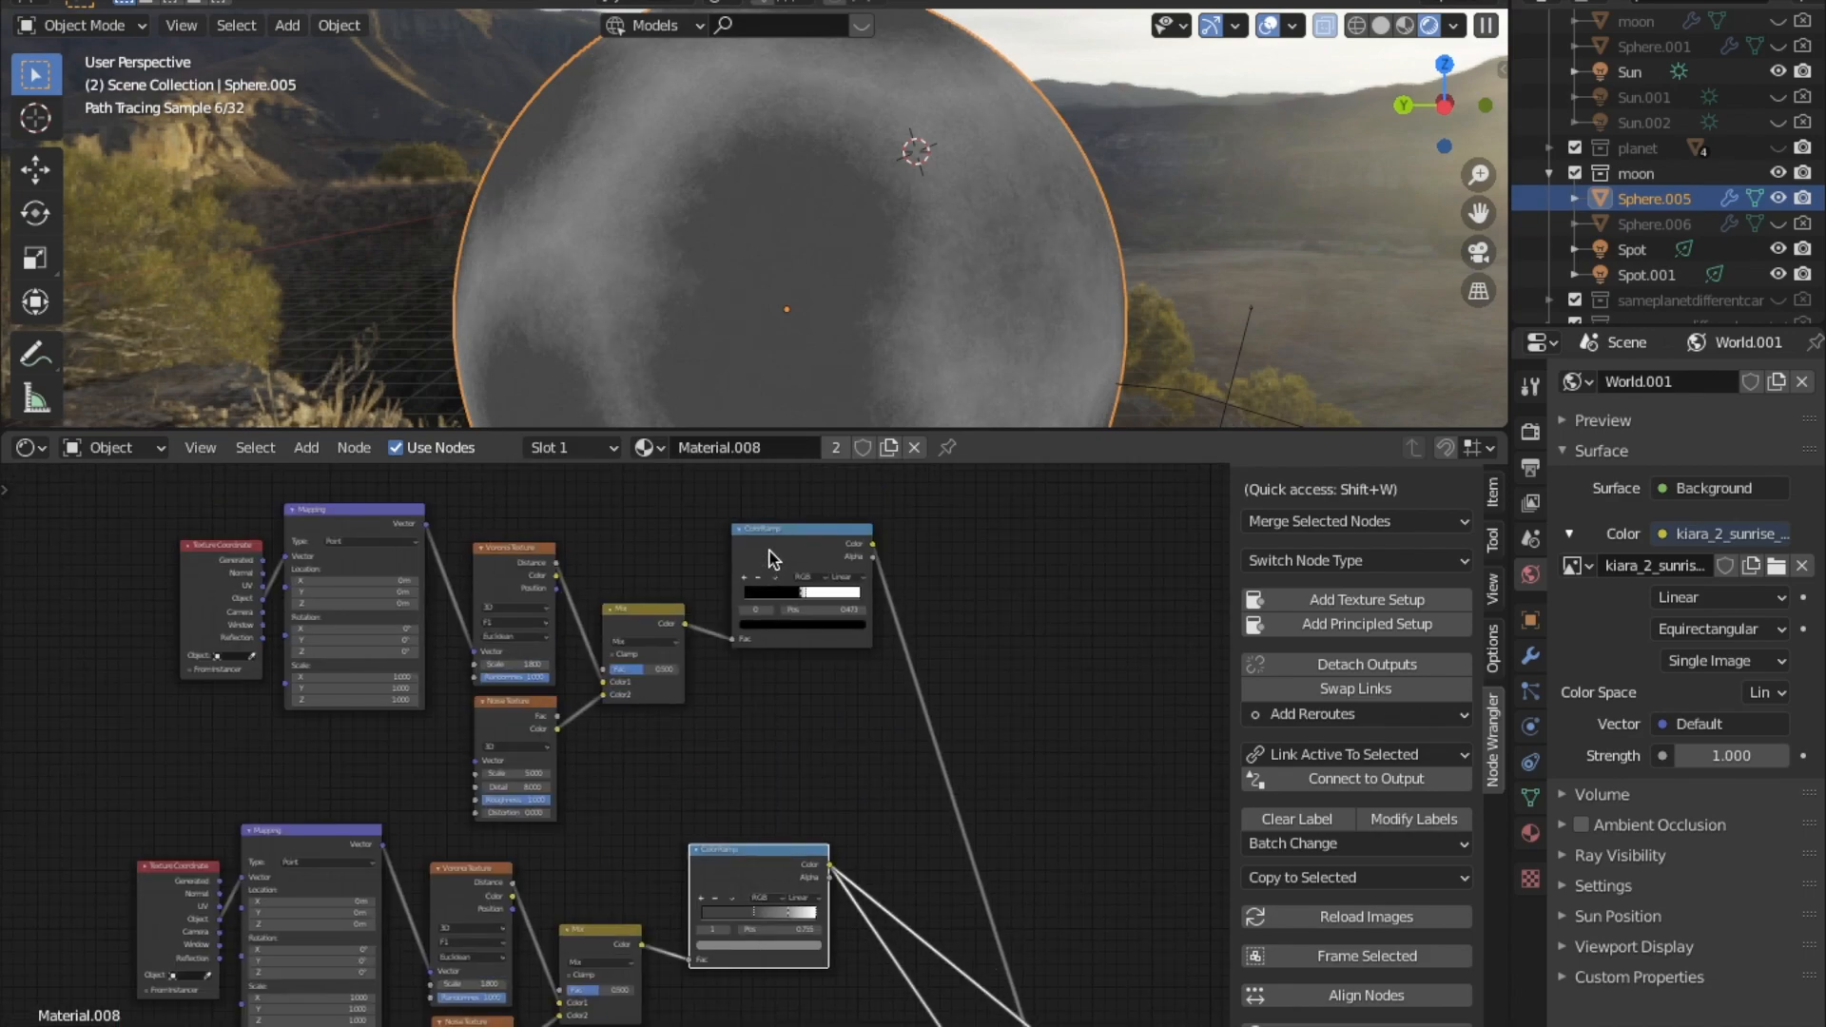
Preview the Mix node that combines the two Noise branches and the Voronoi branch on the moon.
middle_drag(747, 889, 683, 778)
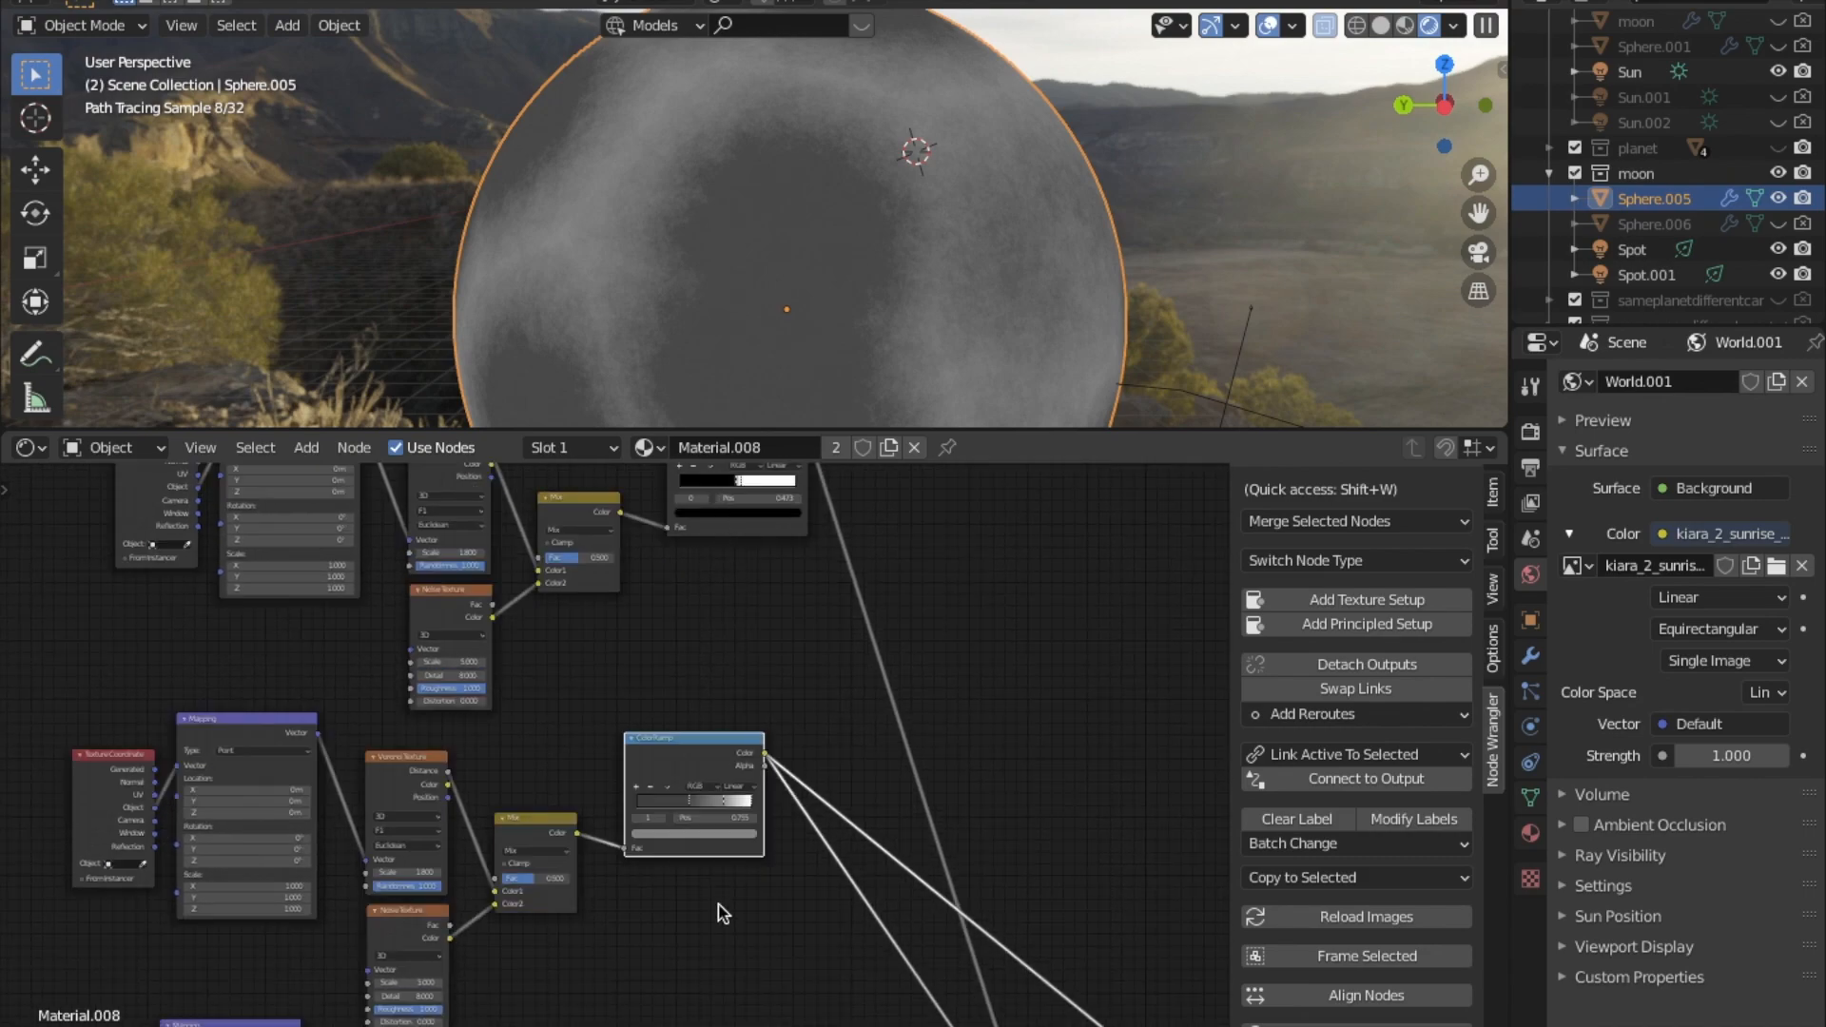
middle_drag(649, 977, 645, 726)
middle_drag(587, 906, 575, 680)
ctrl+shift+click(717, 853)
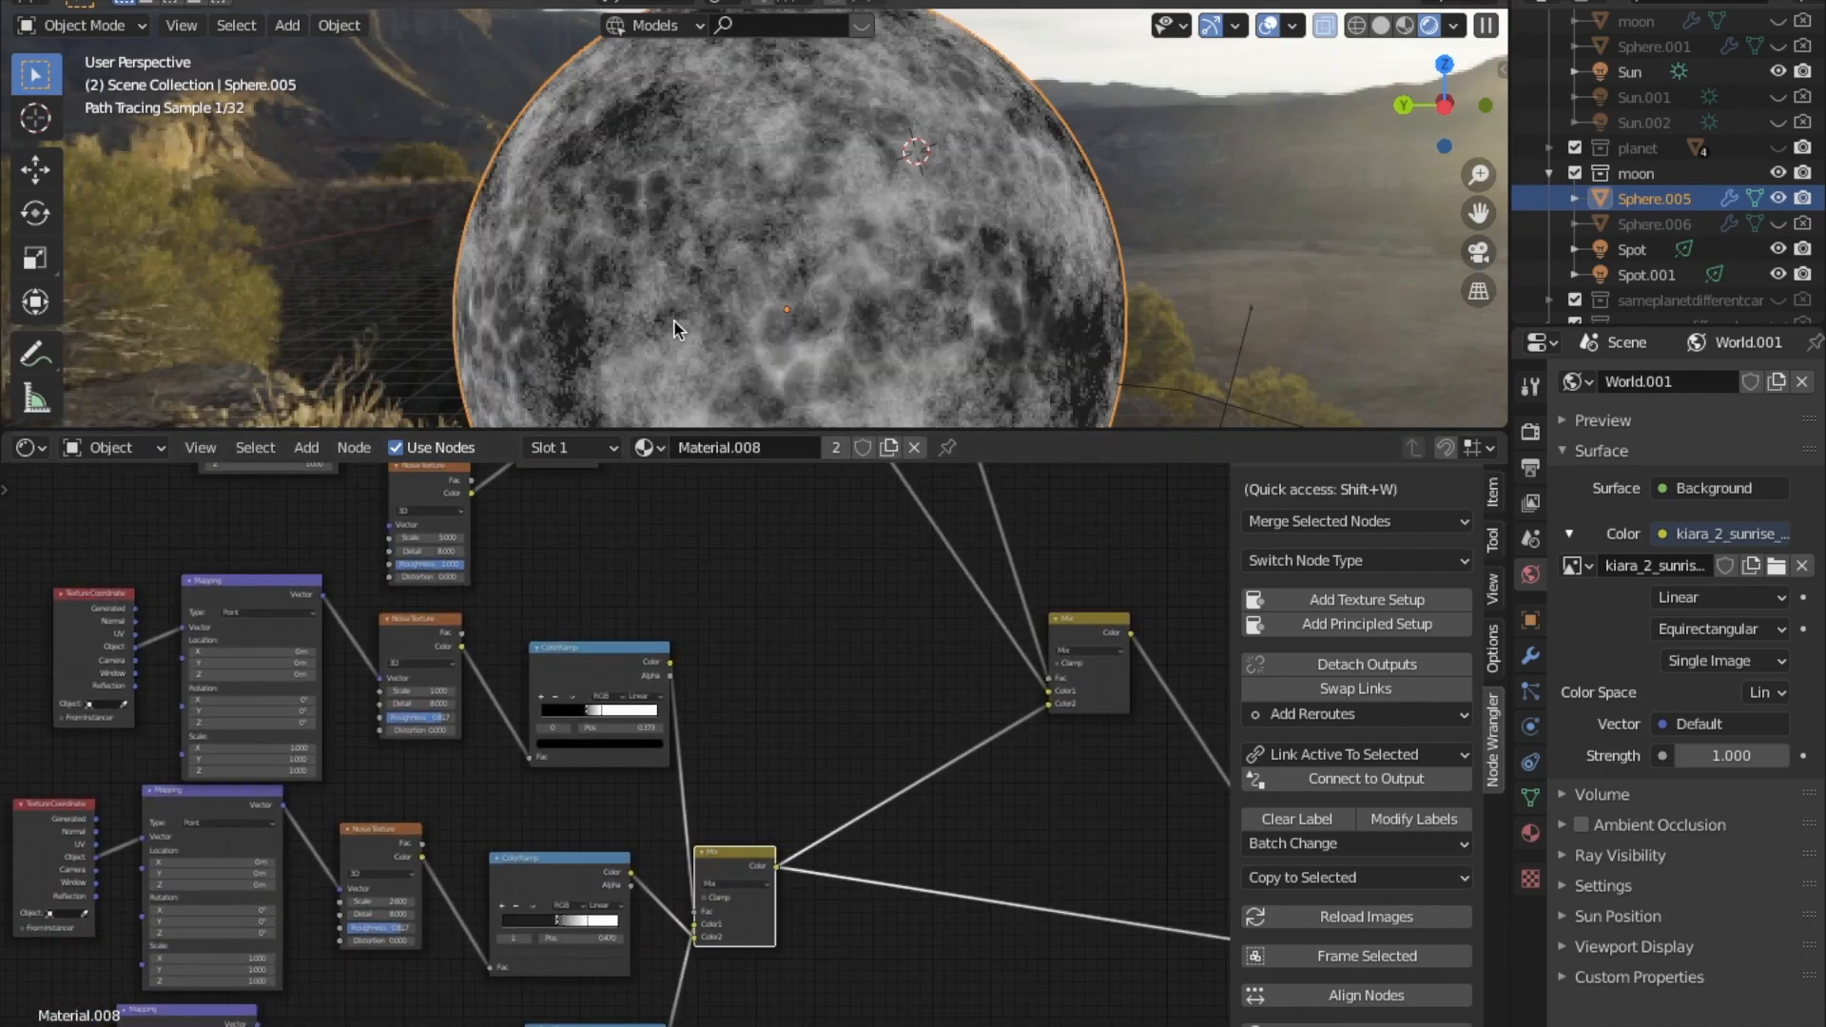
Preview the ColorRamp of the upper Noise branch feeding that Mix node on the moon.
middle_drag(589, 833, 717, 864)
scroll(658, 802, up, 1)
click(744, 726)
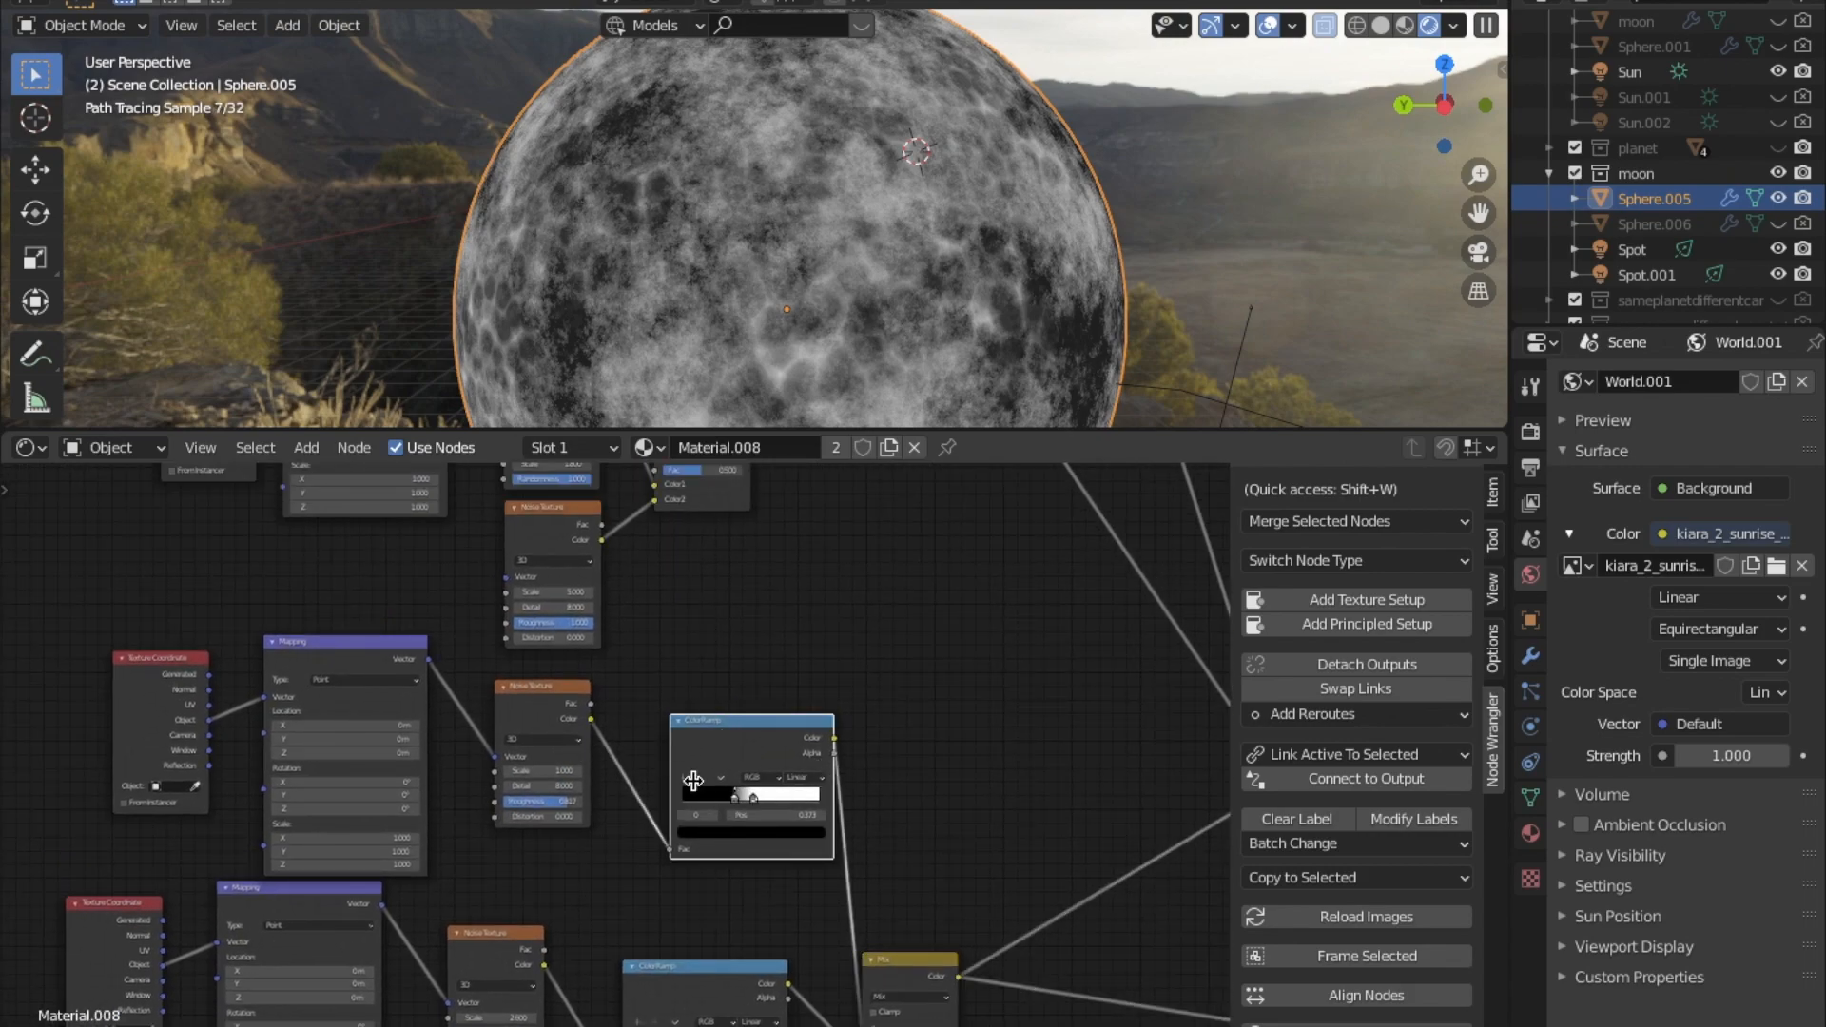
ctrl+shift+click(748, 738)
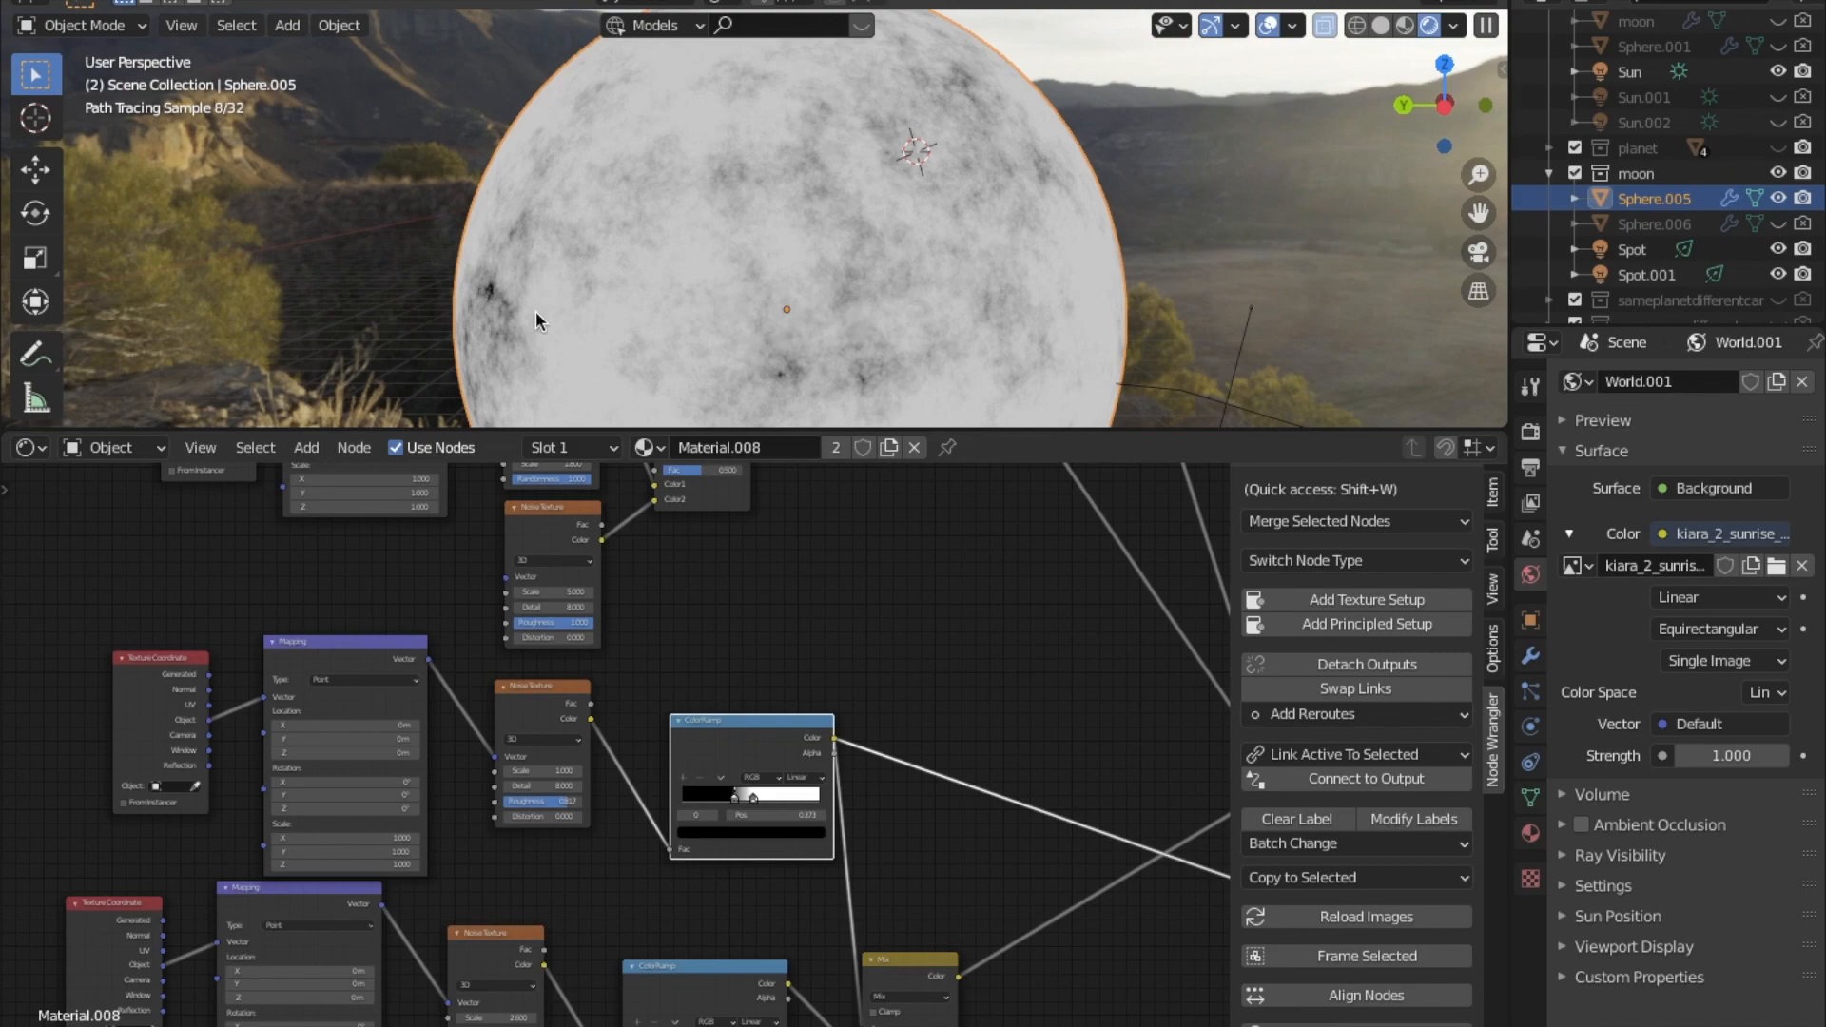
Preview the ColorRamp of the lower Noise branch on the moon and bring its Noise Texture into view.
middle_drag(714, 946, 627, 797)
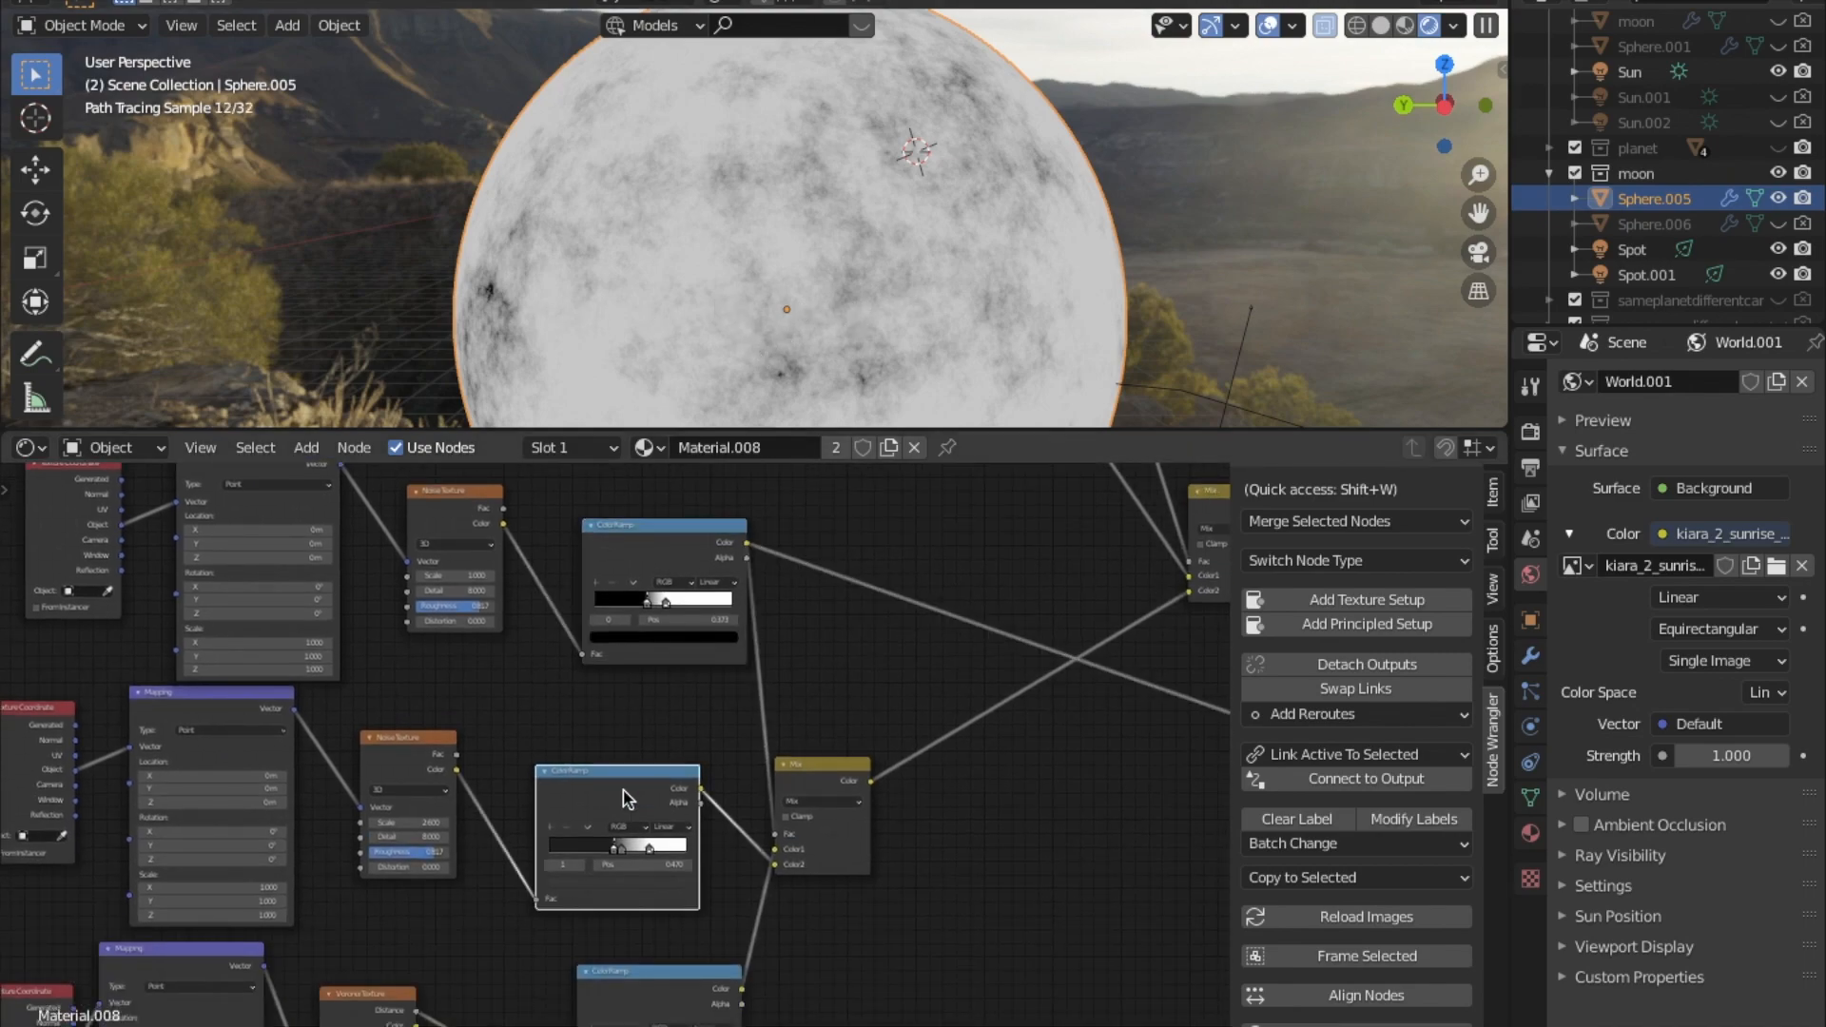
ctrl+shift+click(627, 796)
middle_drag(422, 776, 701, 735)
scroll(701, 735, down, 1)
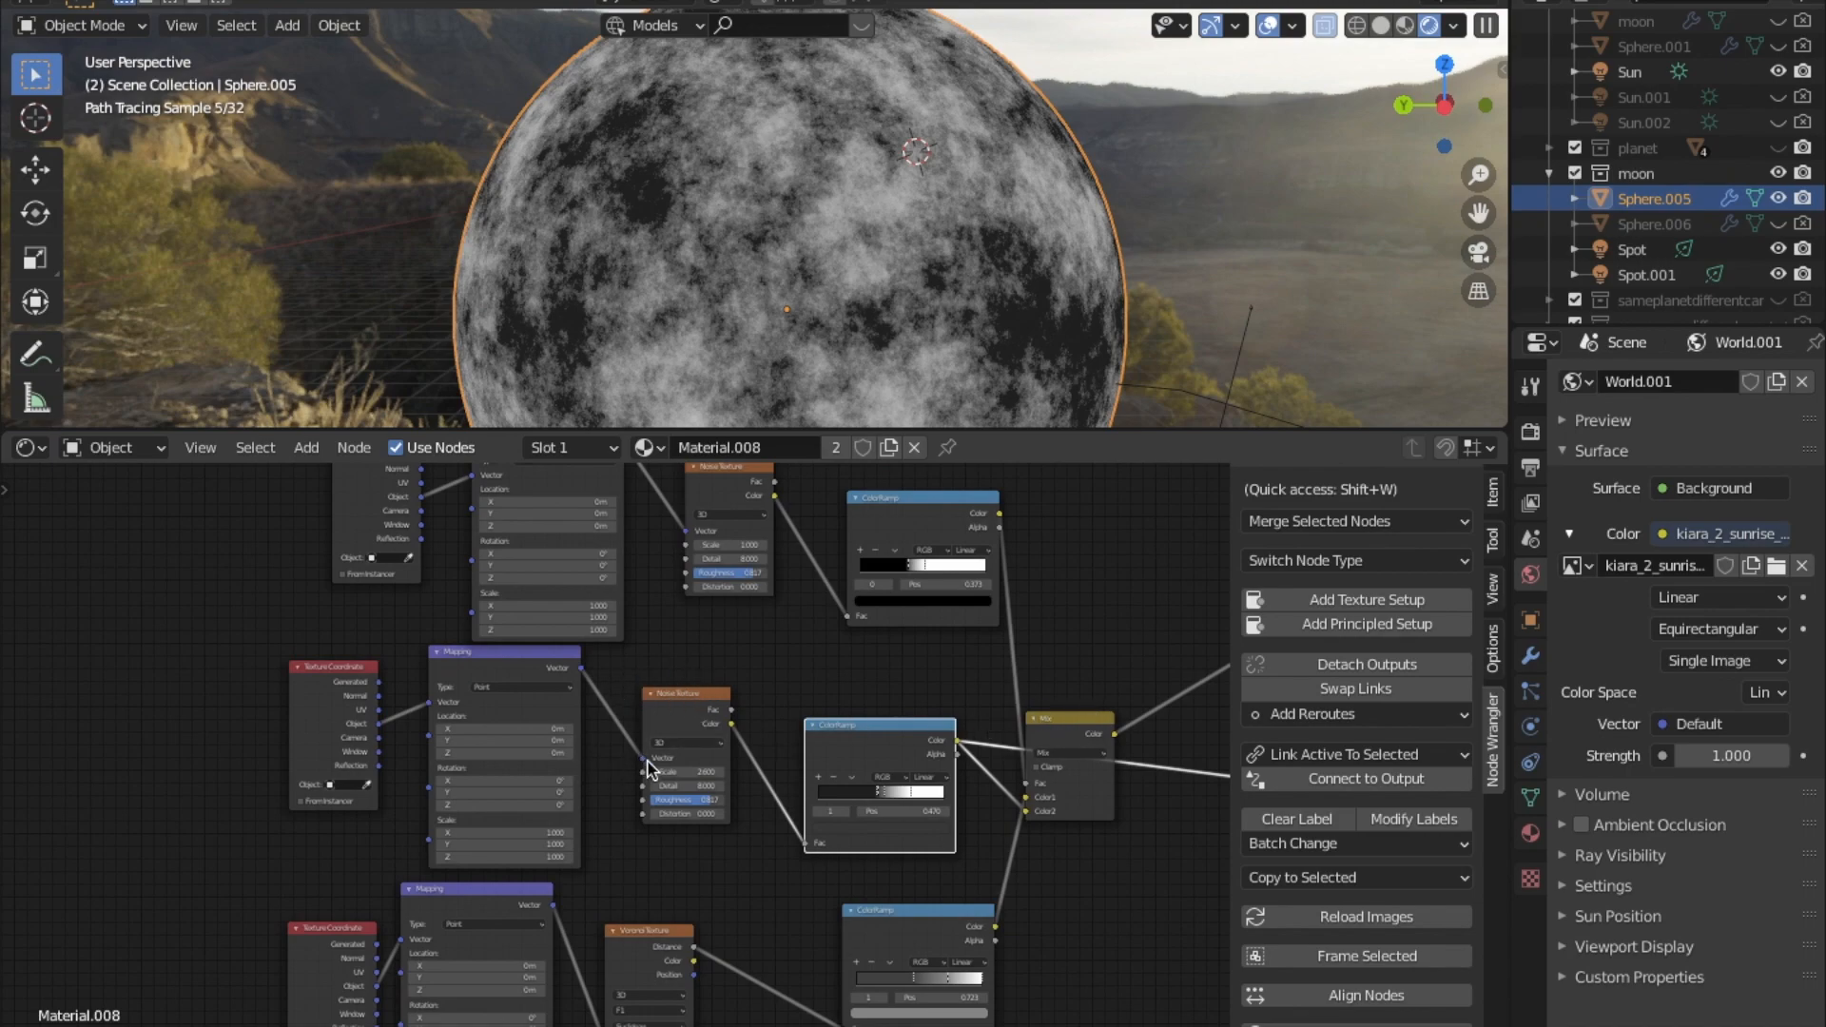
Try a Scale of 16.4 on the lower branch's Noise Texture and undo the change.
scroll(643, 759, up, 1)
scroll(751, 775, up, 1)
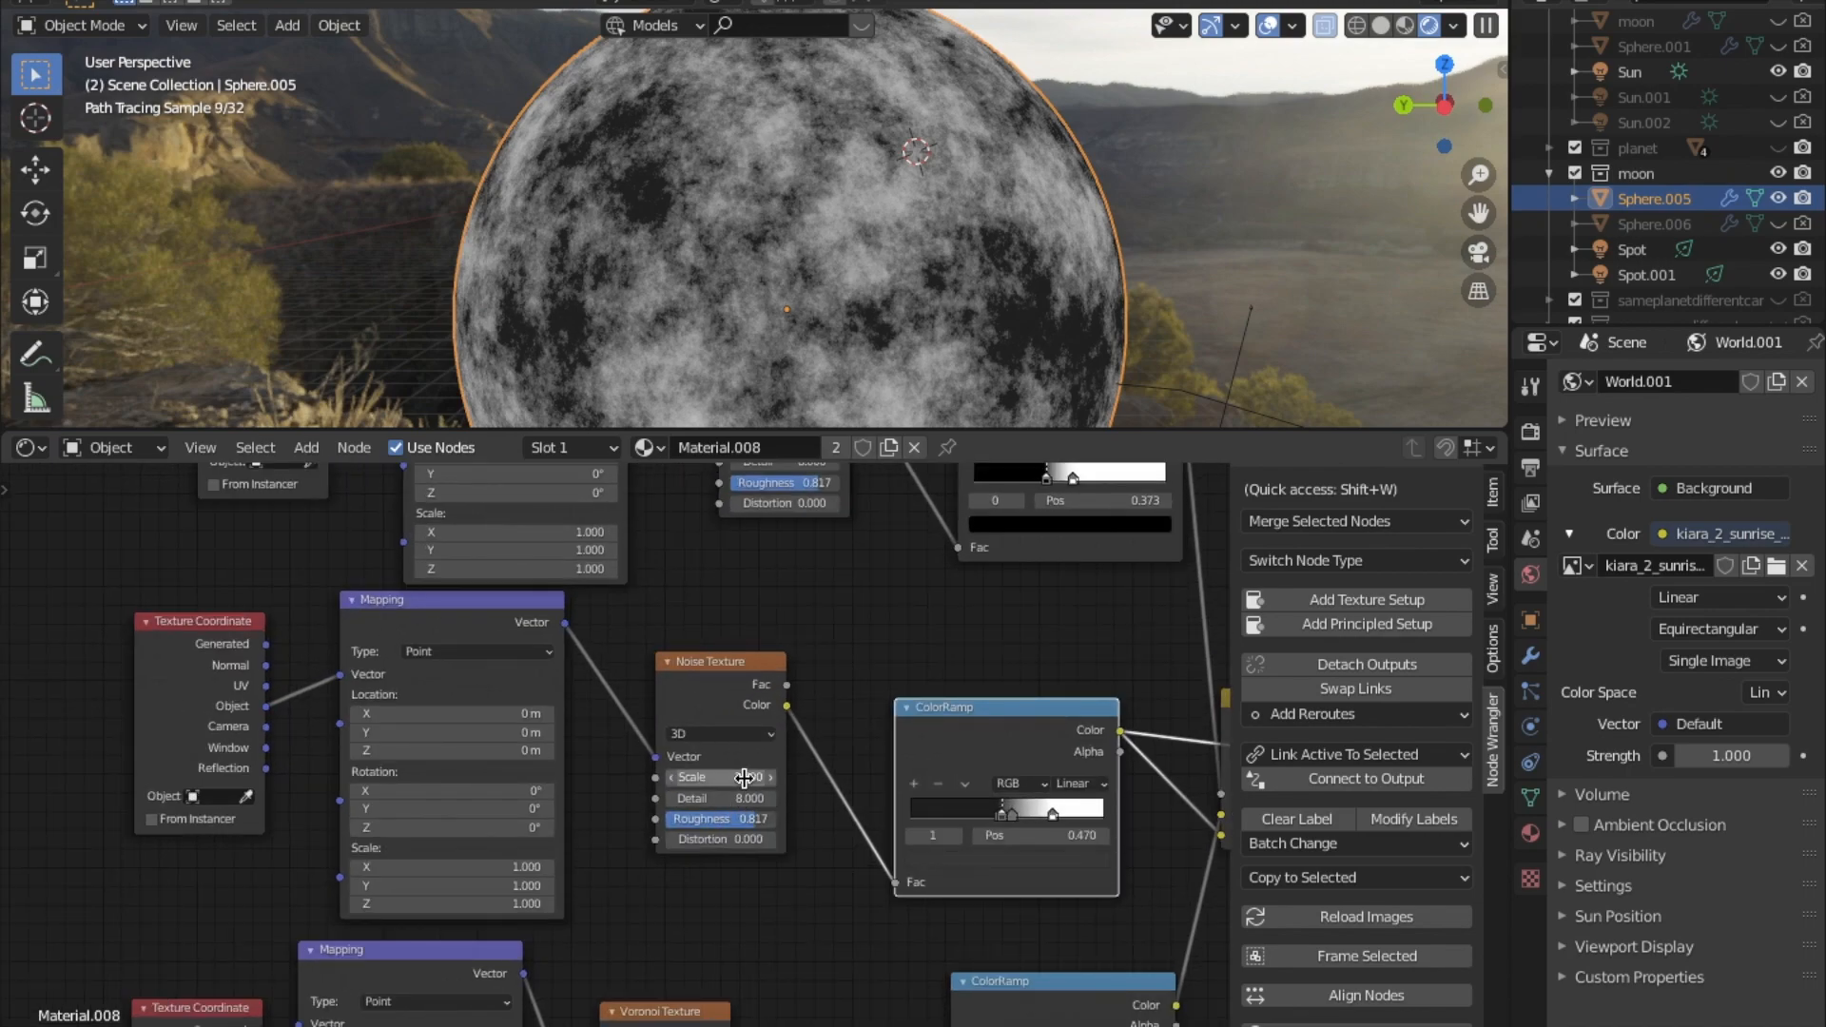
drag(706, 777, 837, 777)
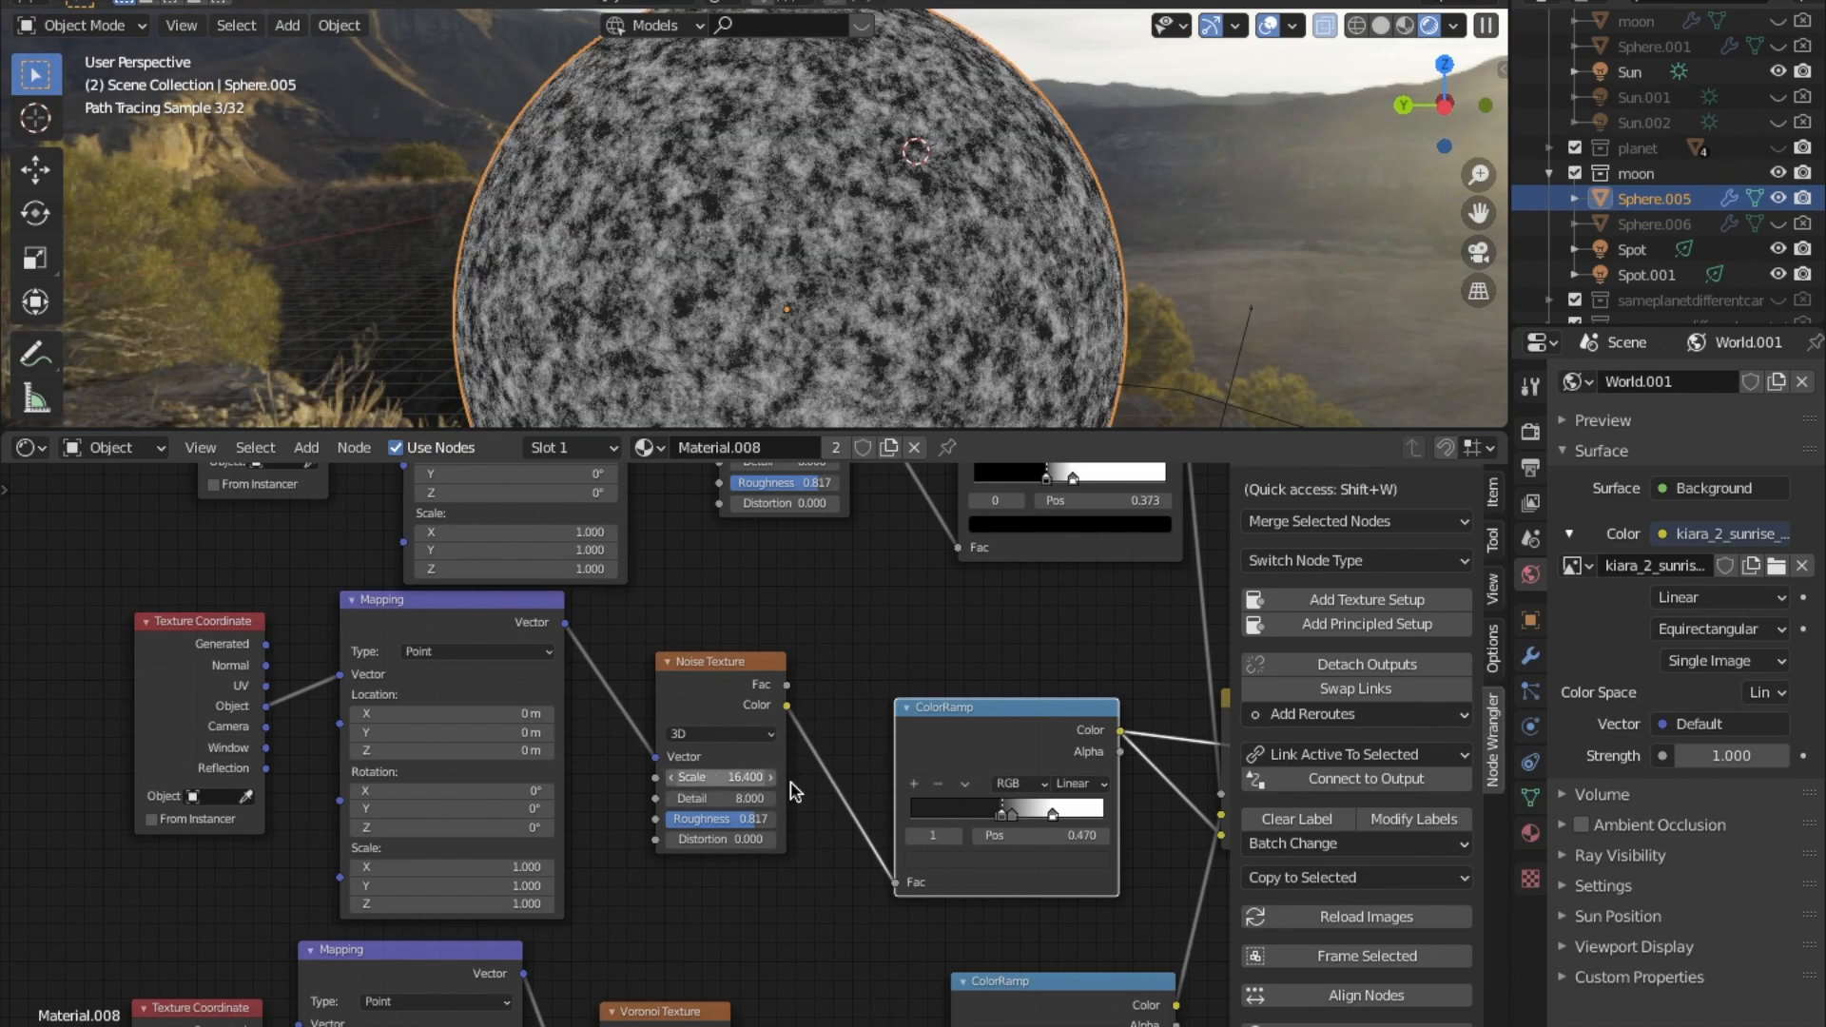
key(ctrl+z)
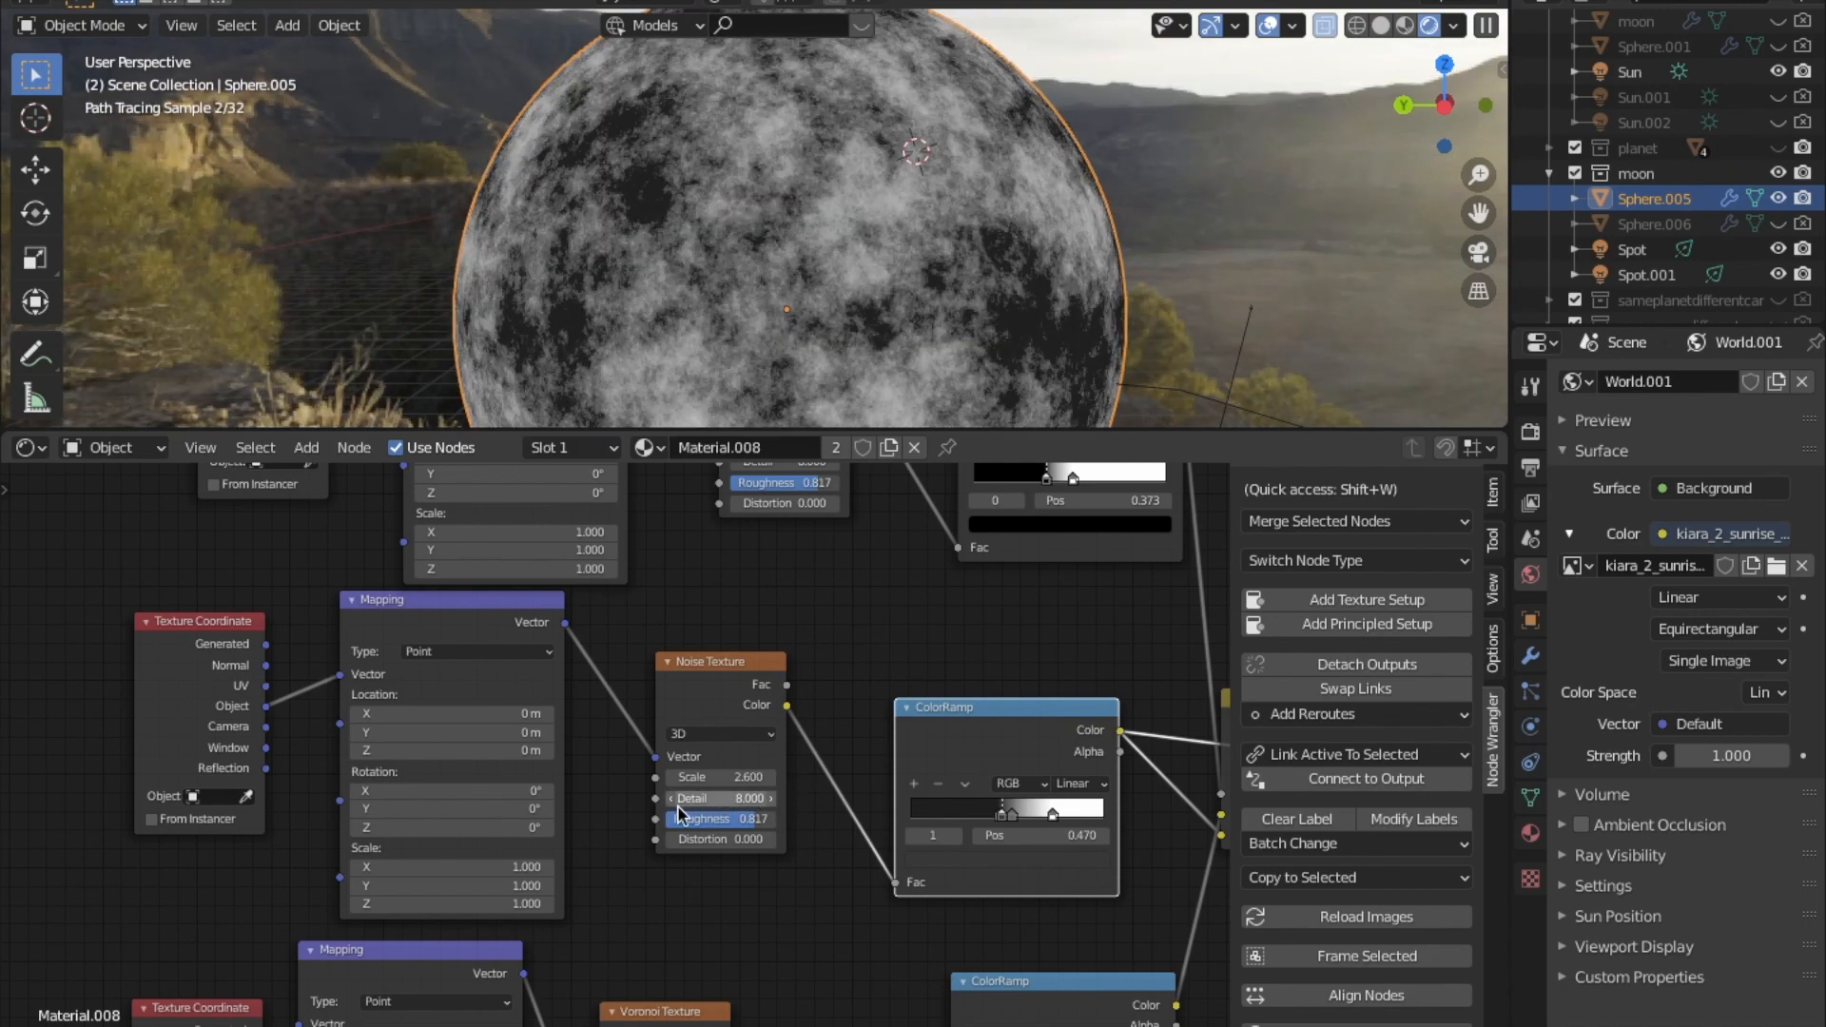
Set the lower branch's Noise Texture Detail to 8.
click(702, 799)
text(8.0)
key(Return)
click(744, 798)
text(8)
key(Return)
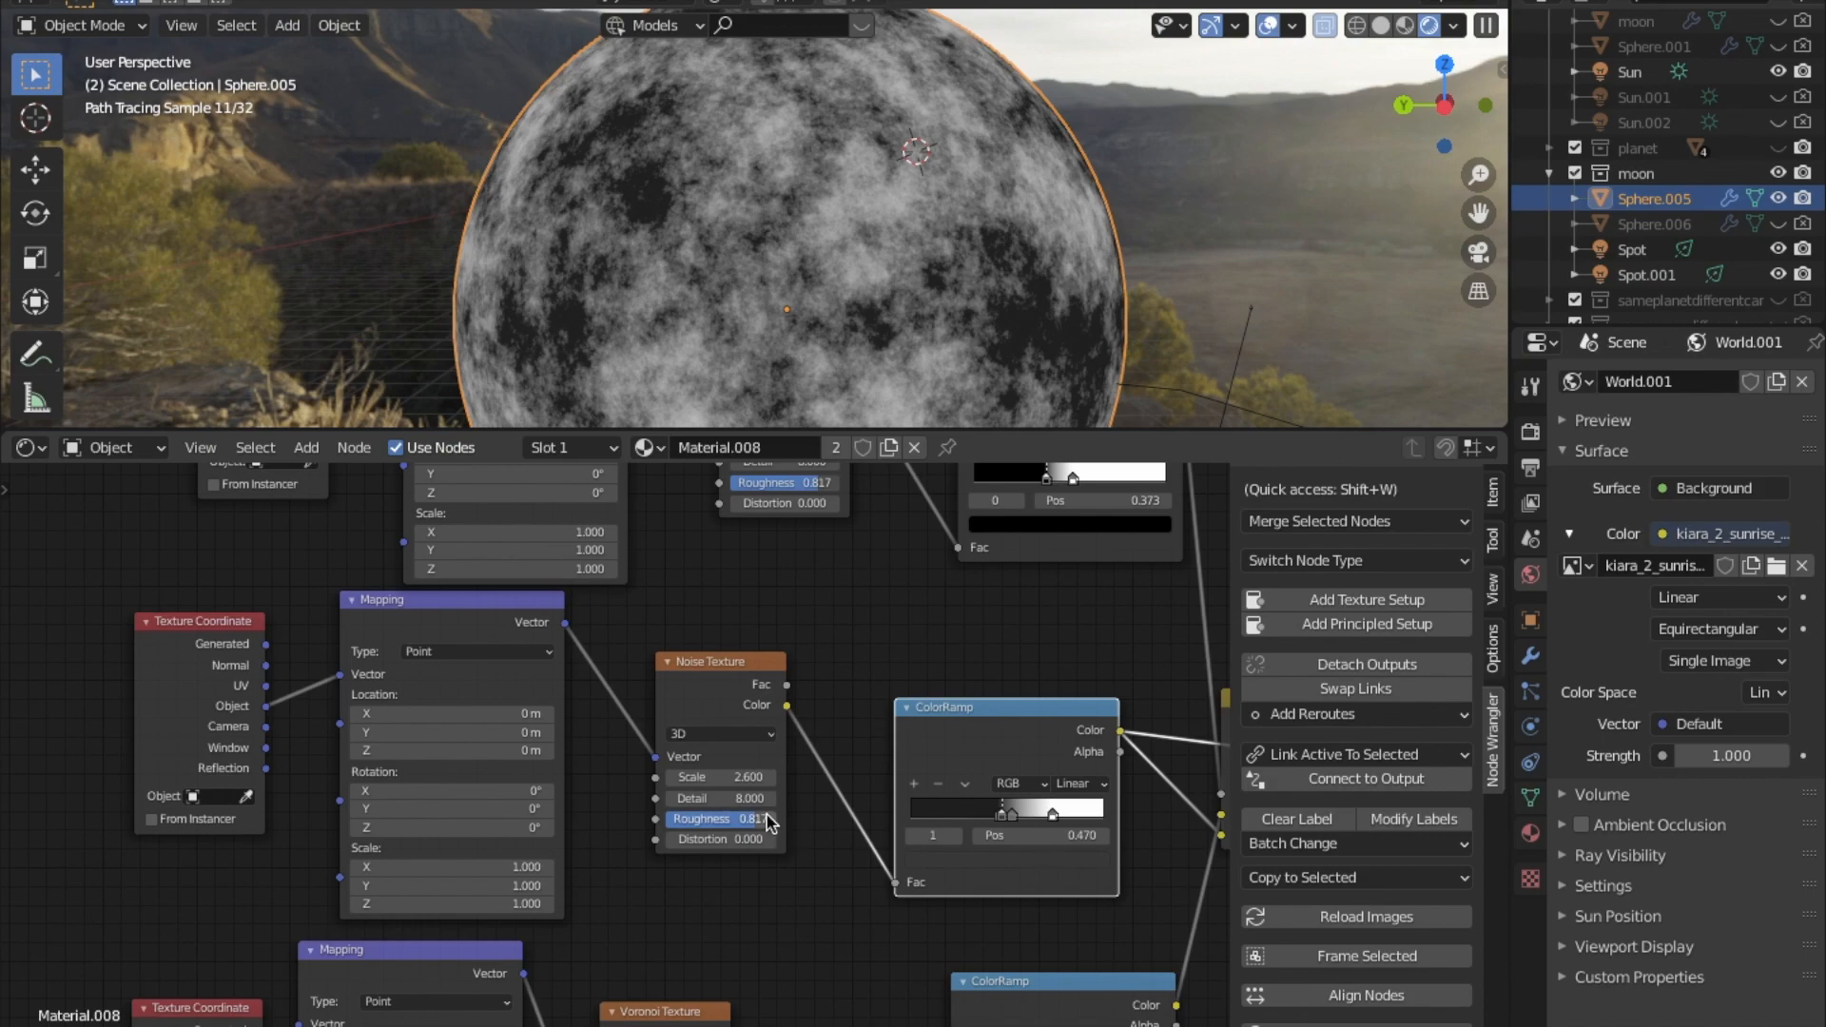
Preview the Distance output of the Voronoi Texture below the Noise branches on the moon.
scroll(690, 916, right, 5)
scroll(691, 915, down, 4)
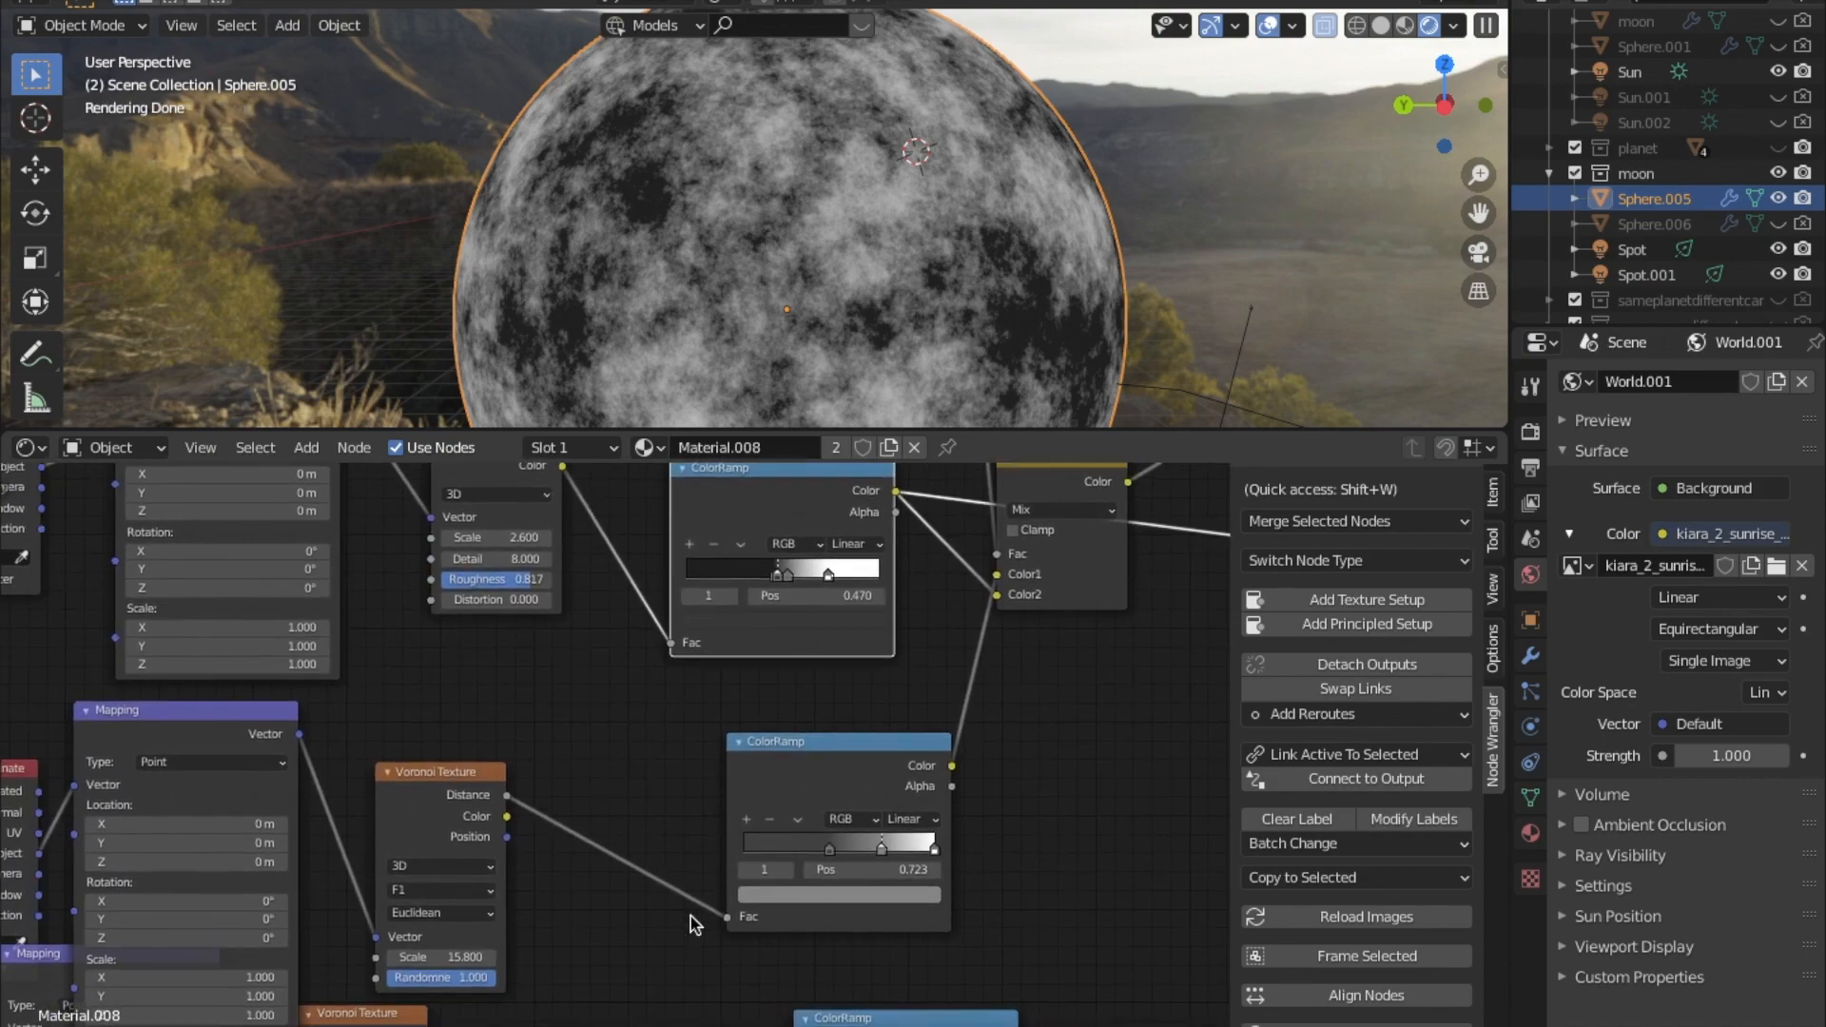
scroll(758, 815, left, 3)
scroll(758, 815, down, 1)
click(508, 786)
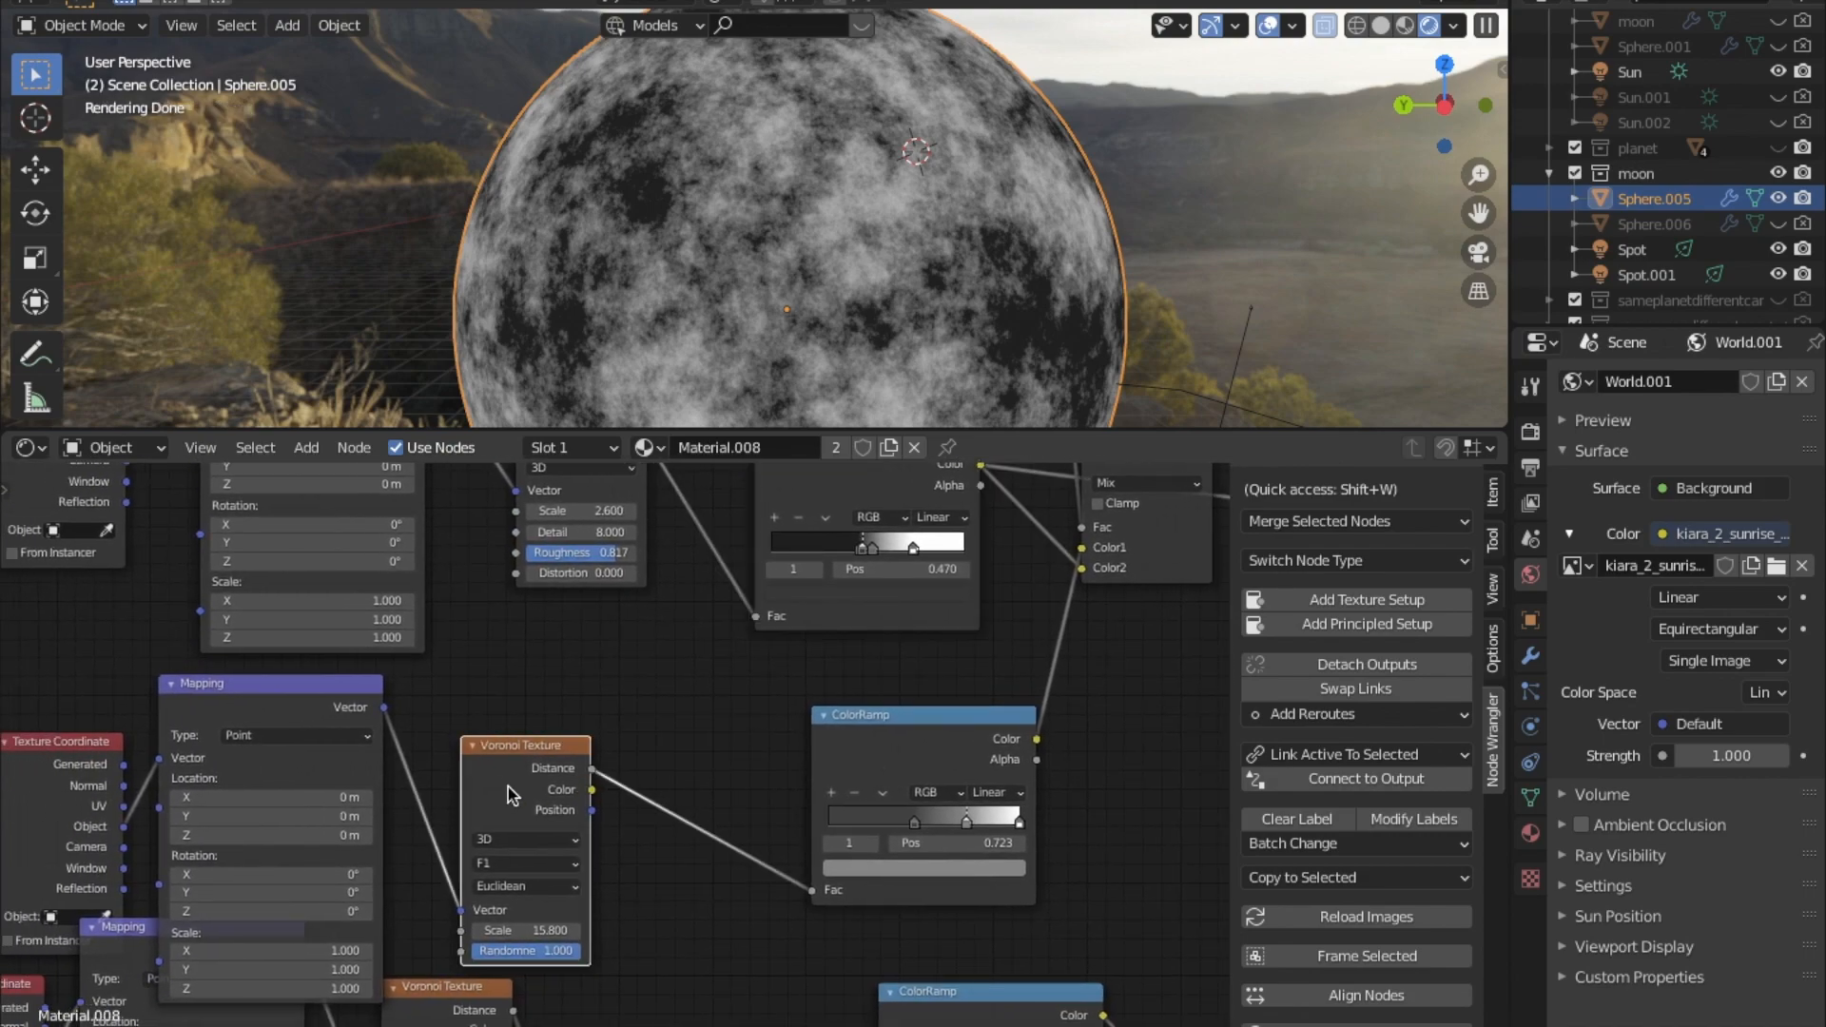
ctrl+shift+click(508, 786)
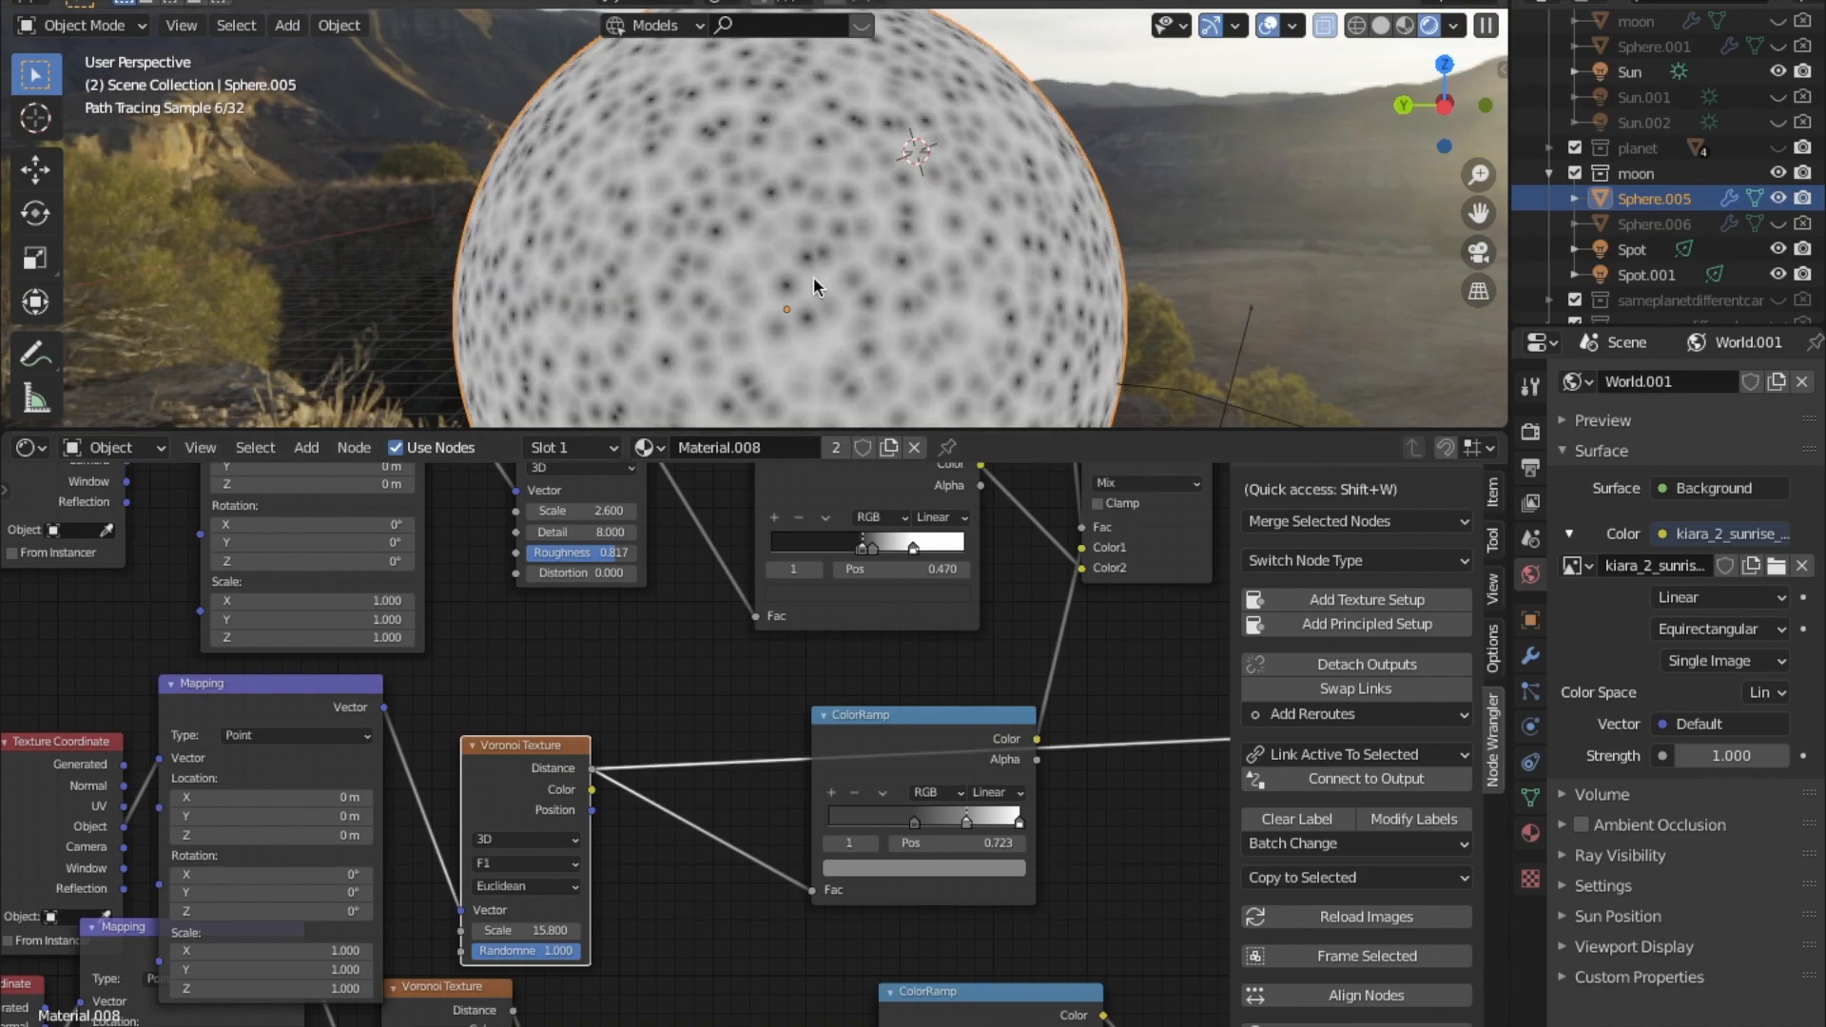
Preview the ColorRamp fed by the Voronoi Distance and inspect its dark and middle color stops.
click(873, 741)
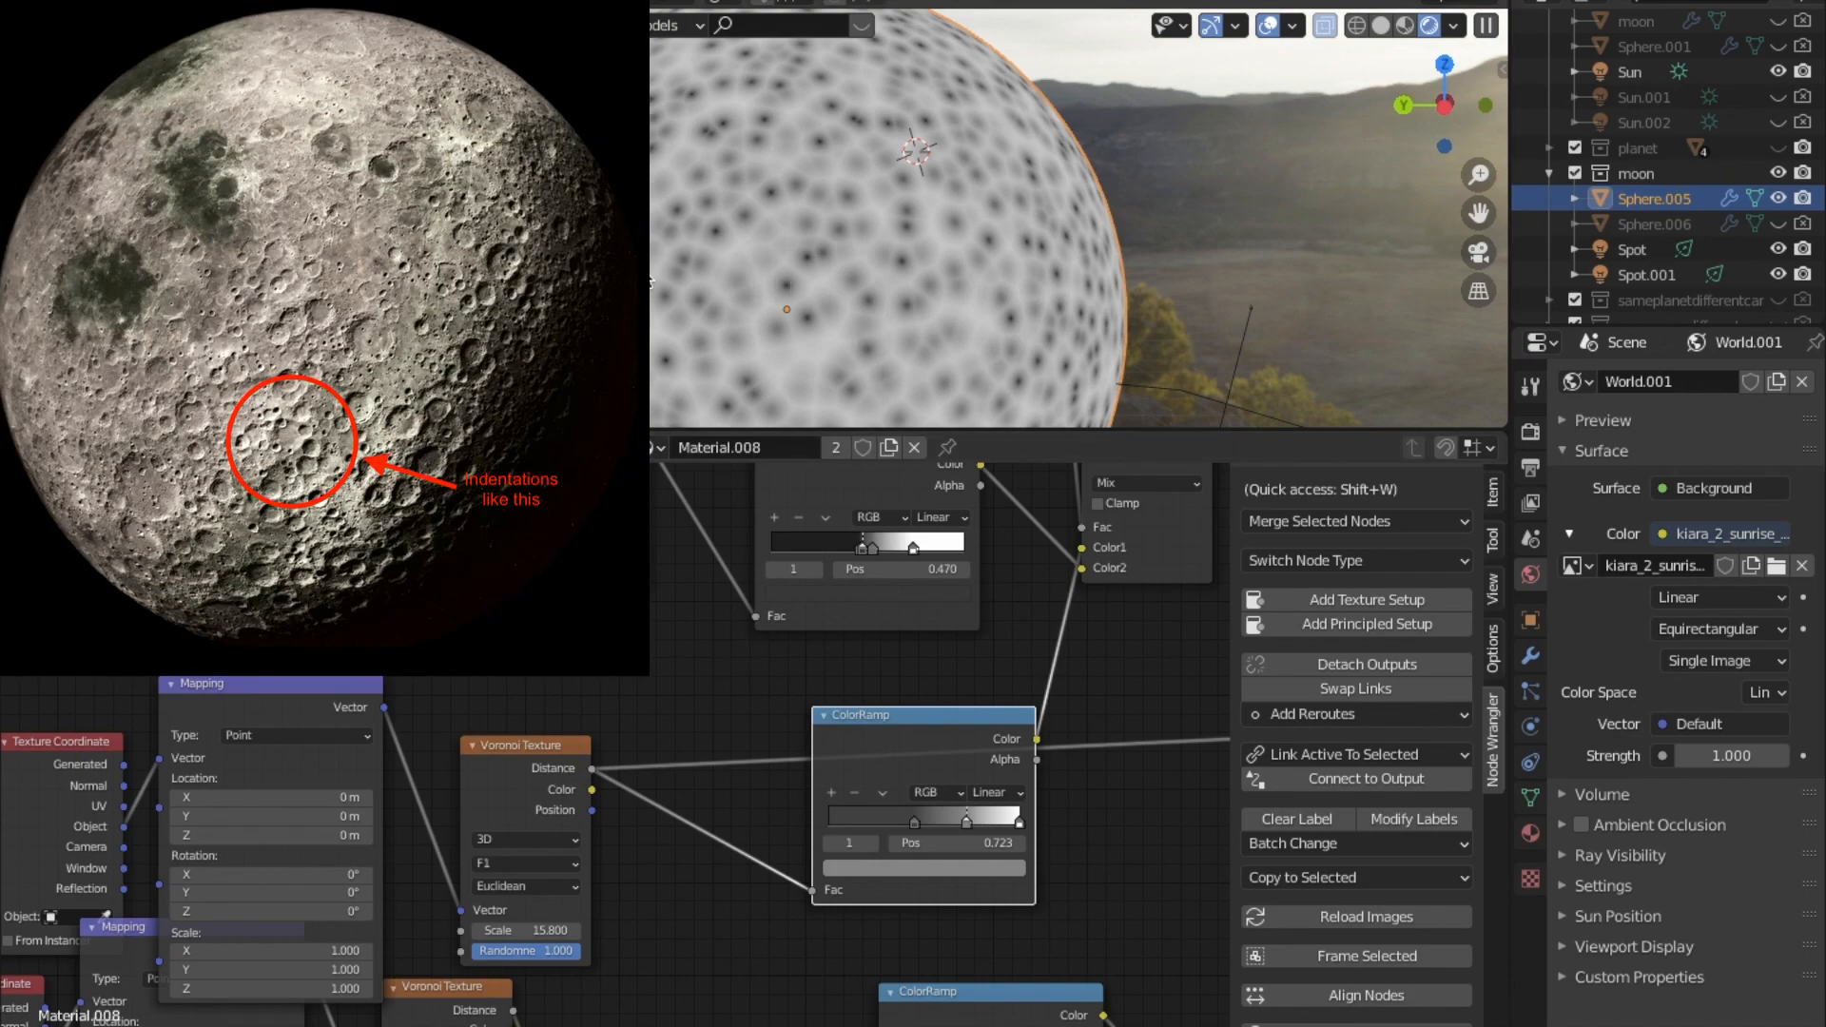
ctrl+shift+click(919, 740)
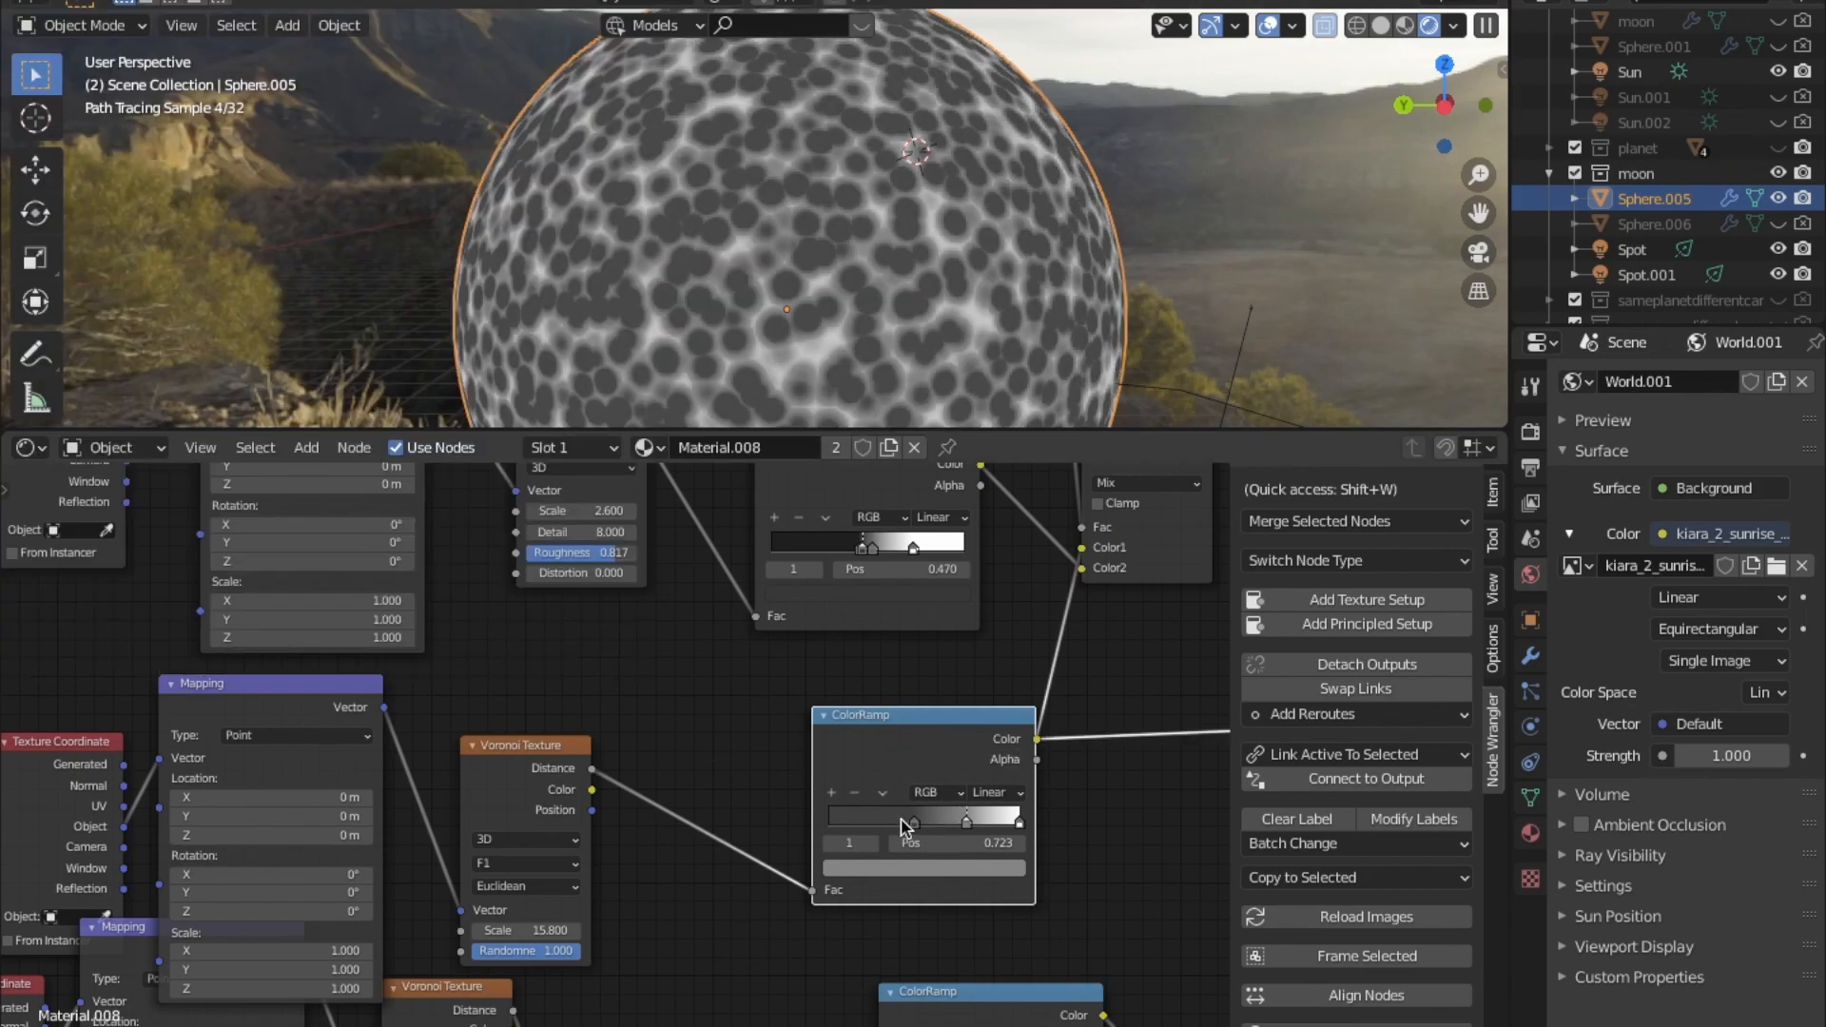
mouse_move(915, 825)
mouse_down()
mouse_move(947, 835)
mouse_move(914, 839)
mouse_up()
click(967, 819)
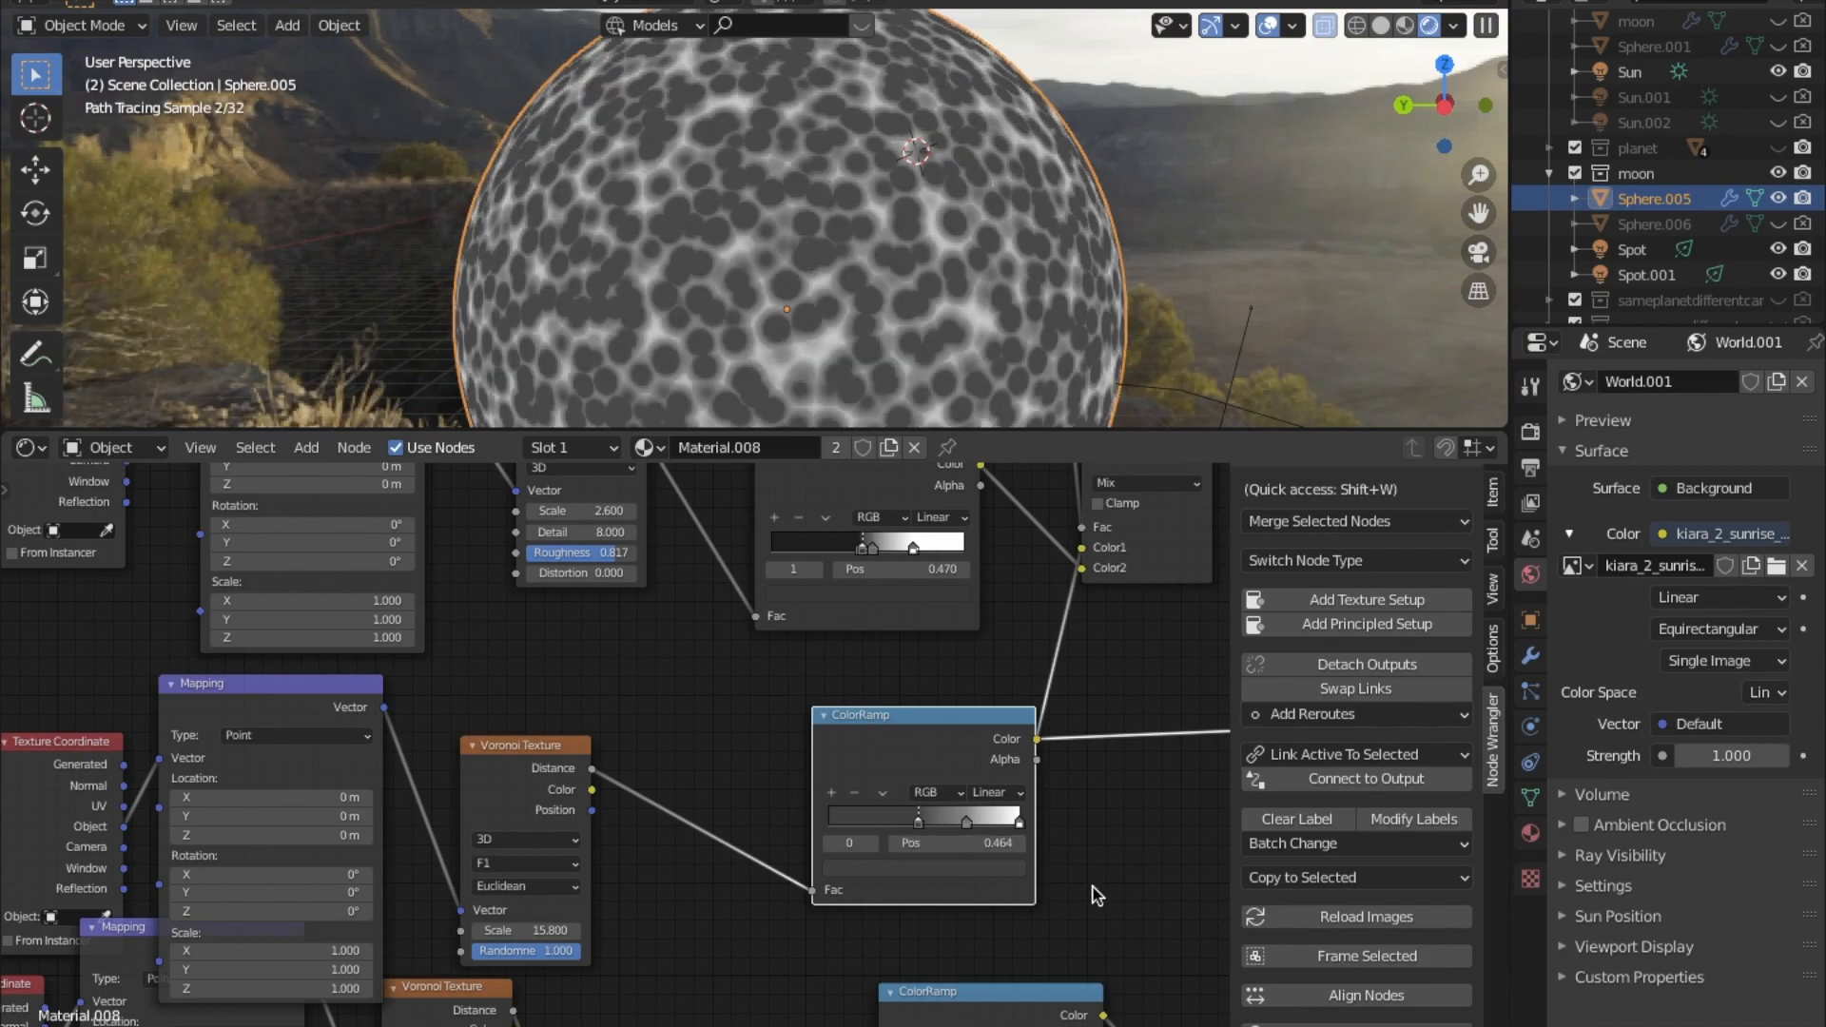
Preview the Mix node of the Noise and Voronoi branches again and examine the crater pattern around the moon.
middle_drag(1082, 672, 980, 759)
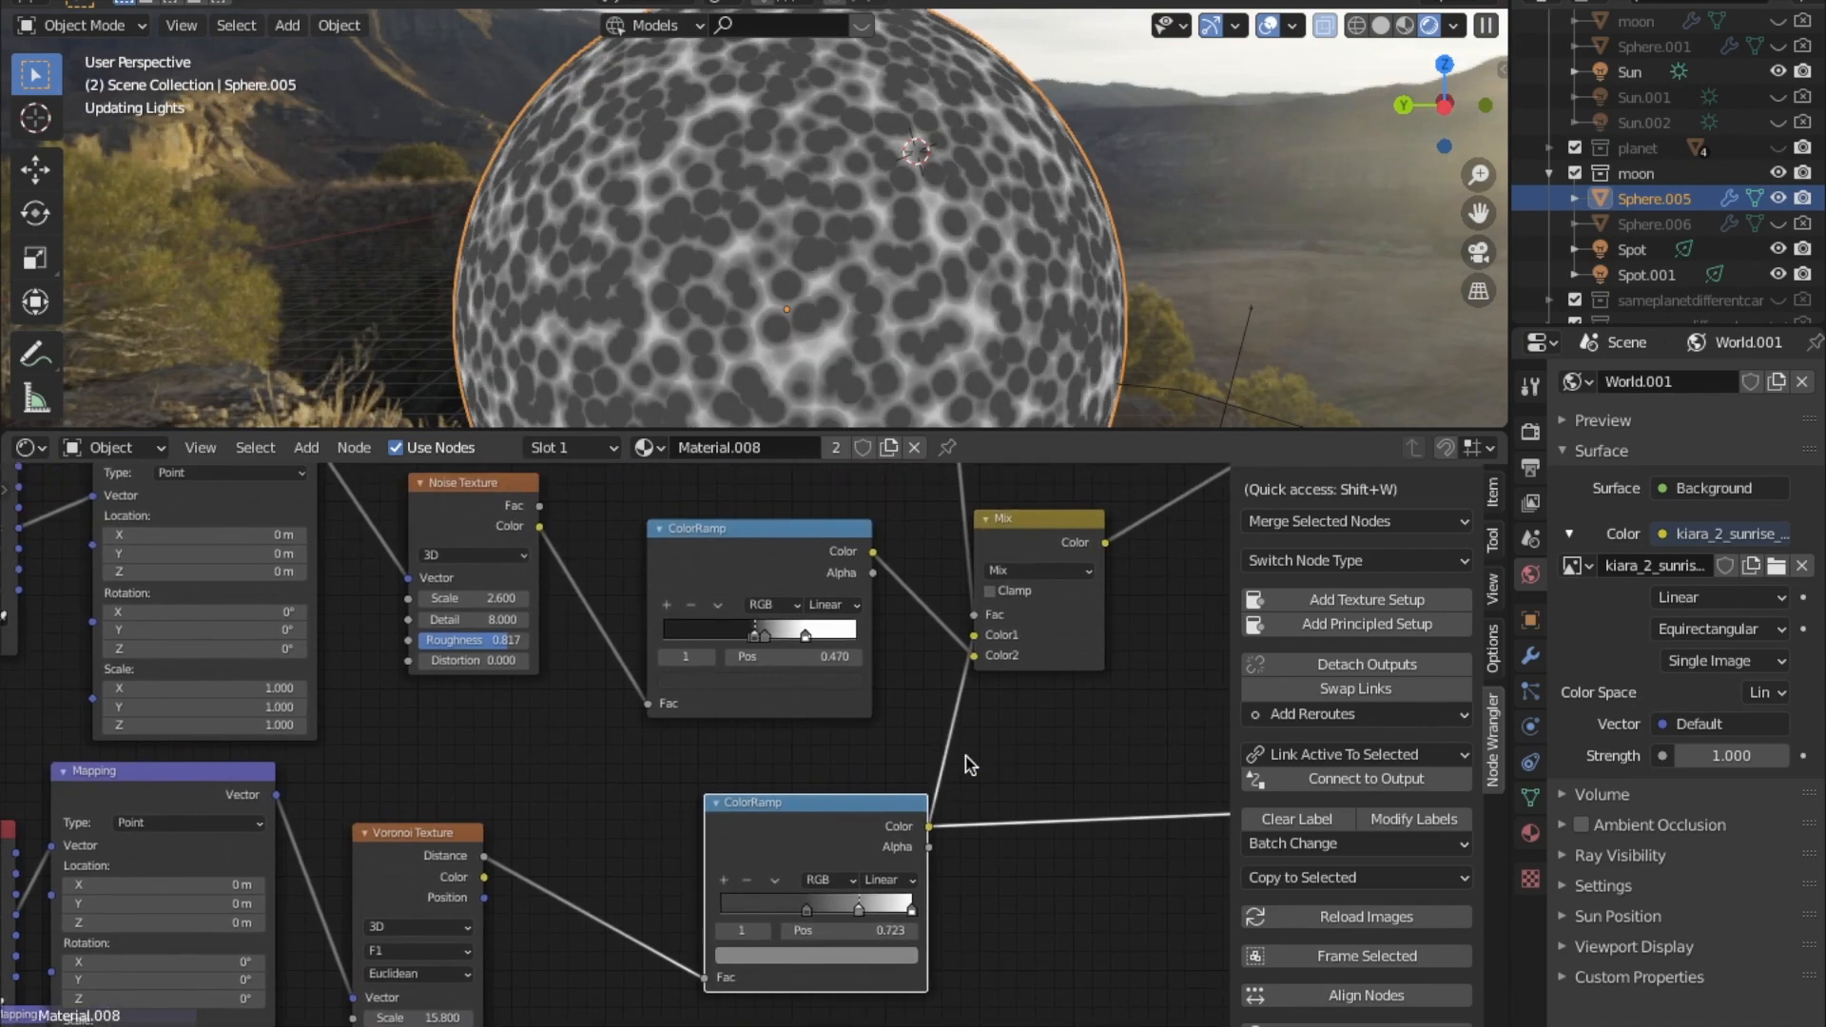
click(1023, 656)
scroll(1023, 656, up, 8)
drag(1080, 894, 1080, 895)
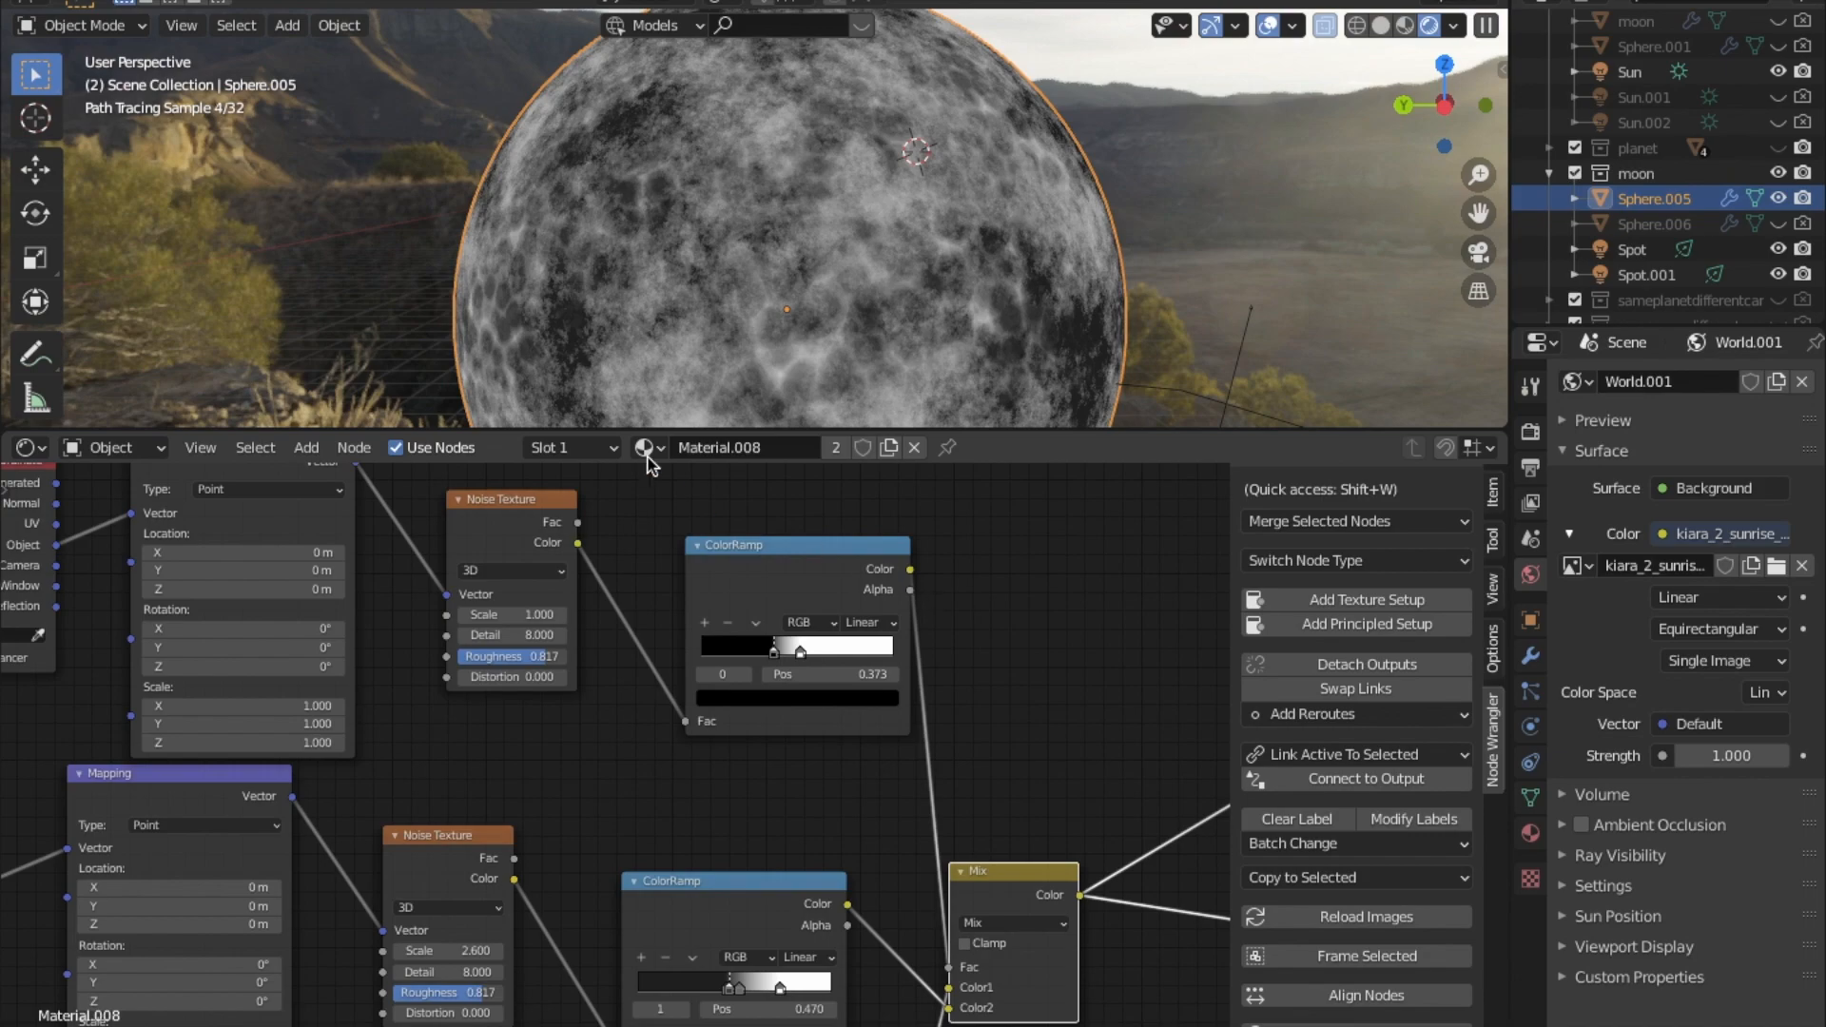
middle_drag(523, 333, 610, 200)
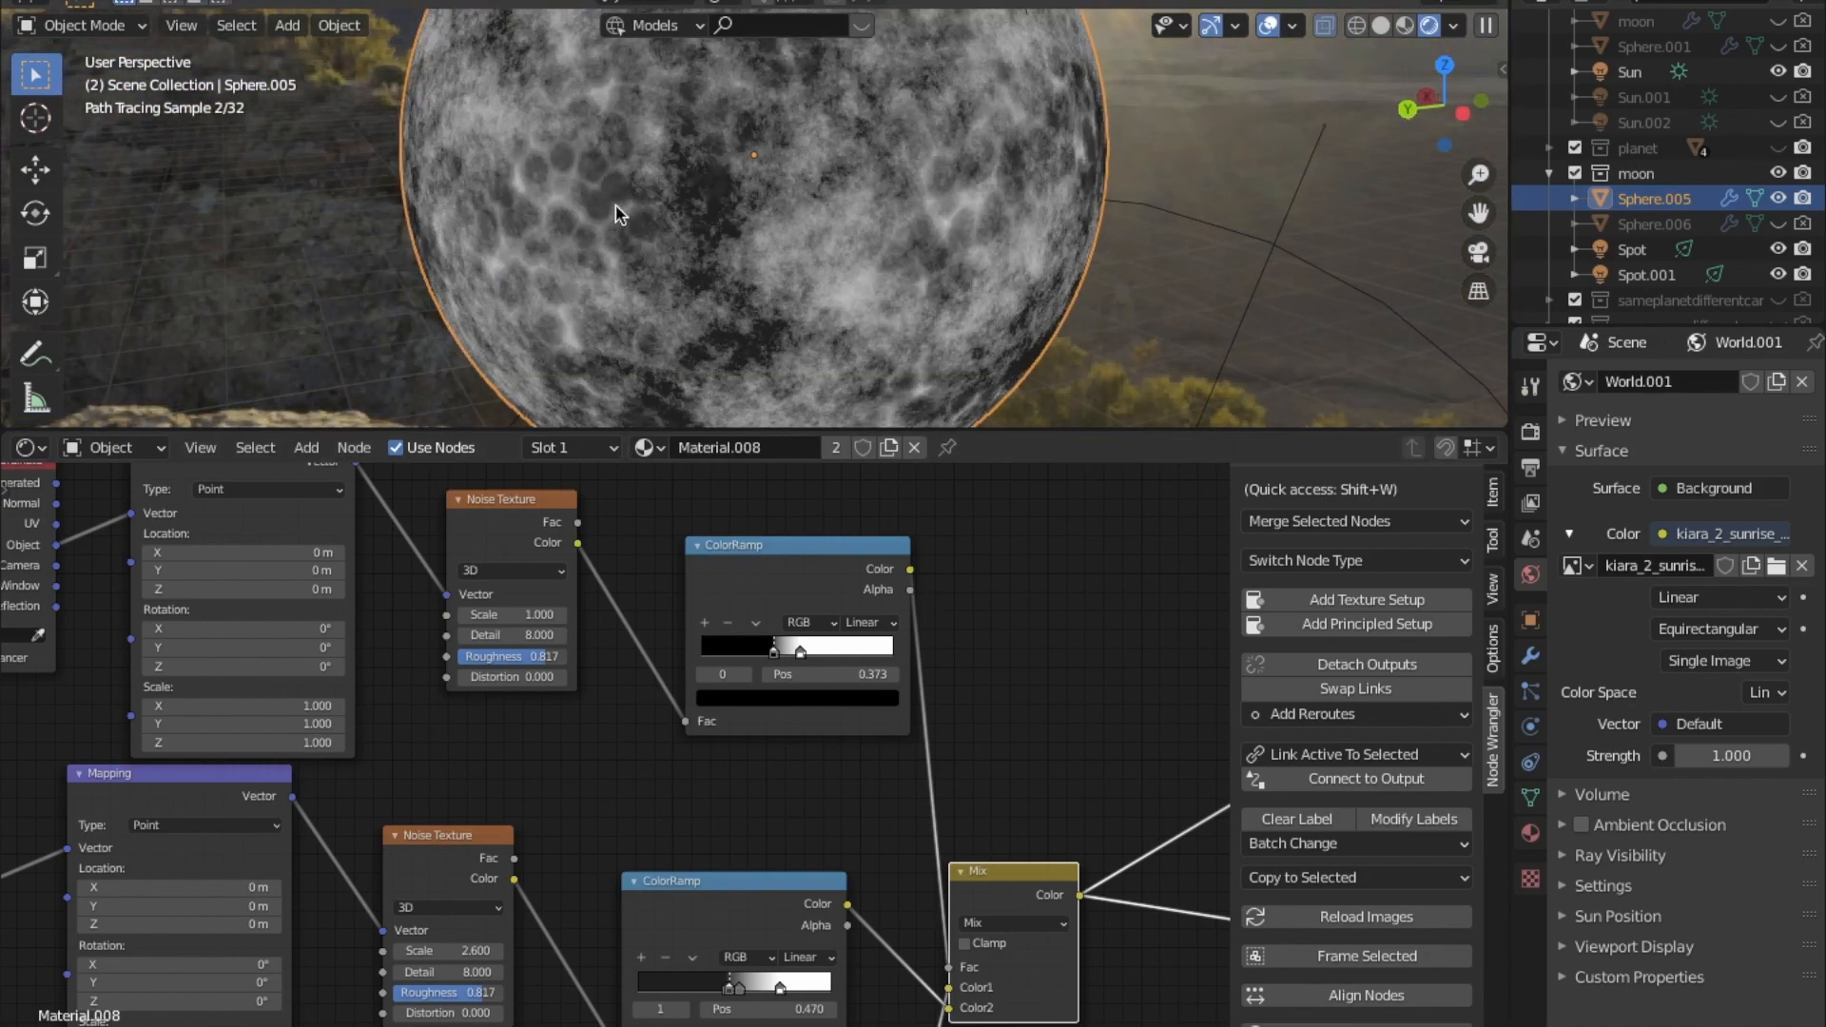
shift+middle_drag(671, 214, 909, 217)
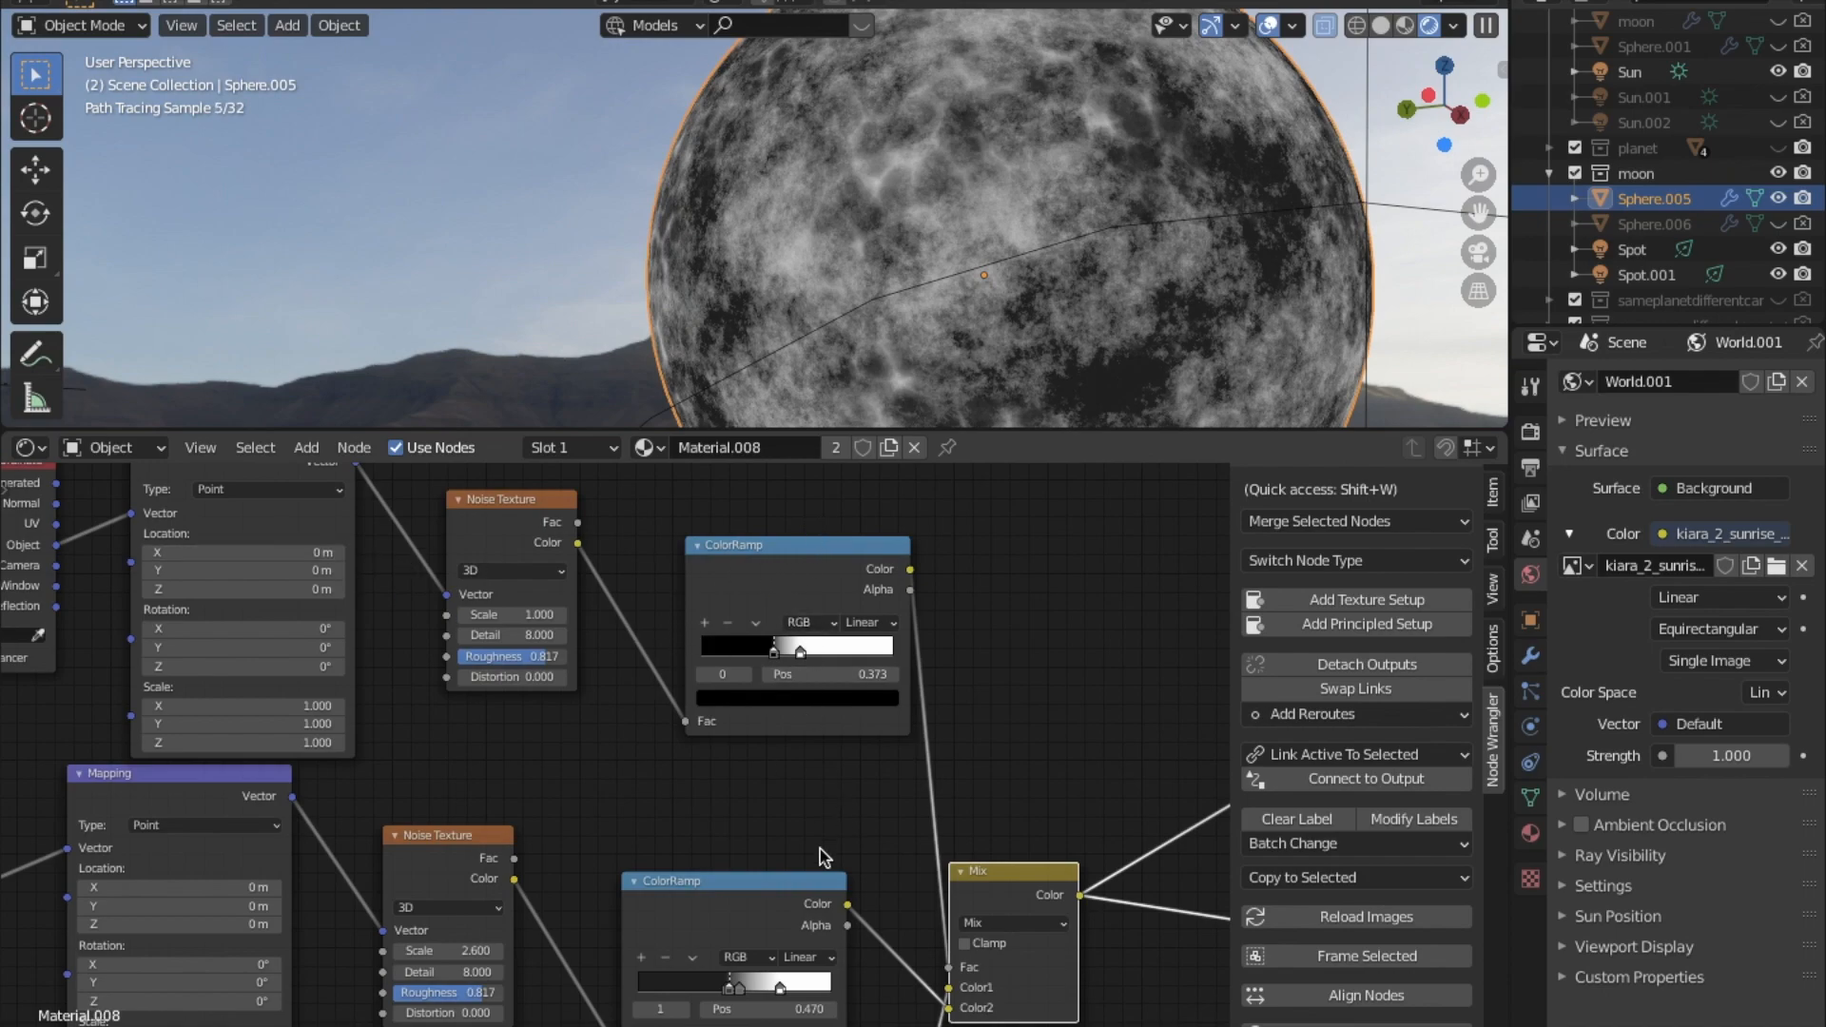
Examine the two mixed Voronoi and Noise branches below the single Voronoi branch.
scroll(820, 848, down, 10)
scroll(820, 849, left, 3)
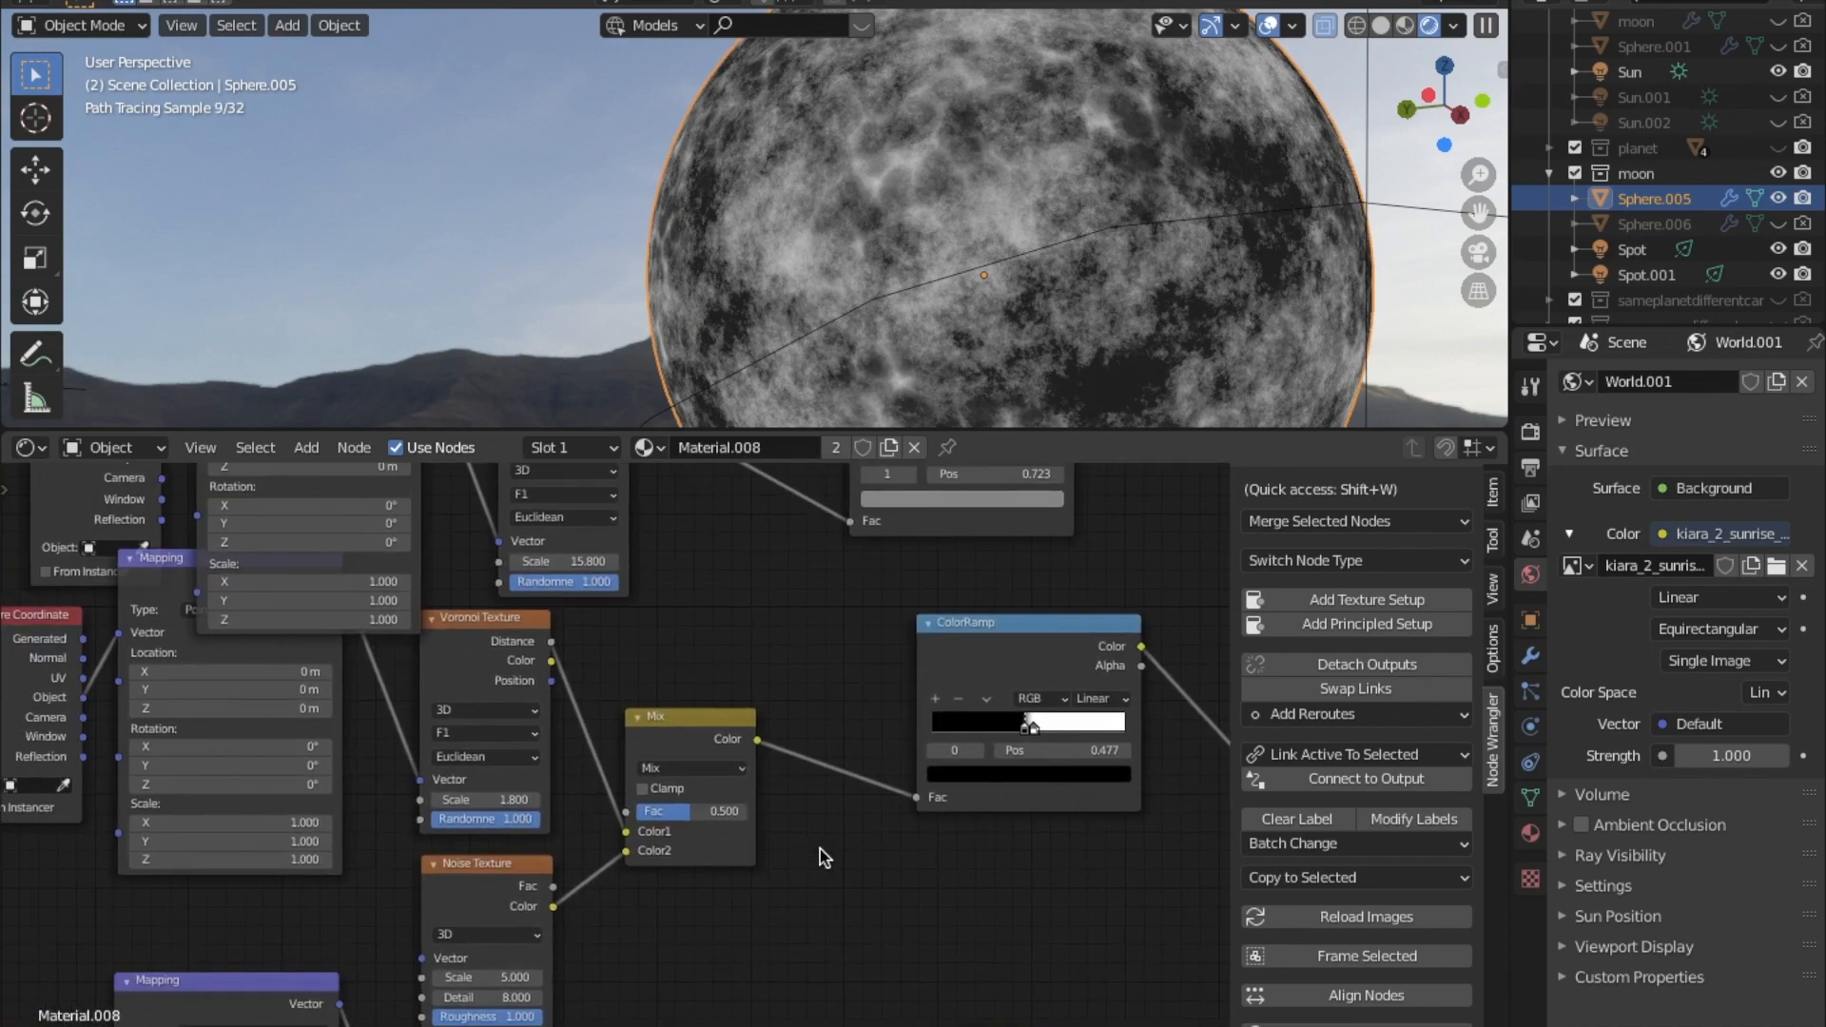
scroll(823, 865, down, 4)
scroll(823, 865, right, 5)
scroll(823, 865, down, 4)
scroll(824, 865, right, 3)
scroll(823, 865, up, 2)
scroll(824, 866, left, 8)
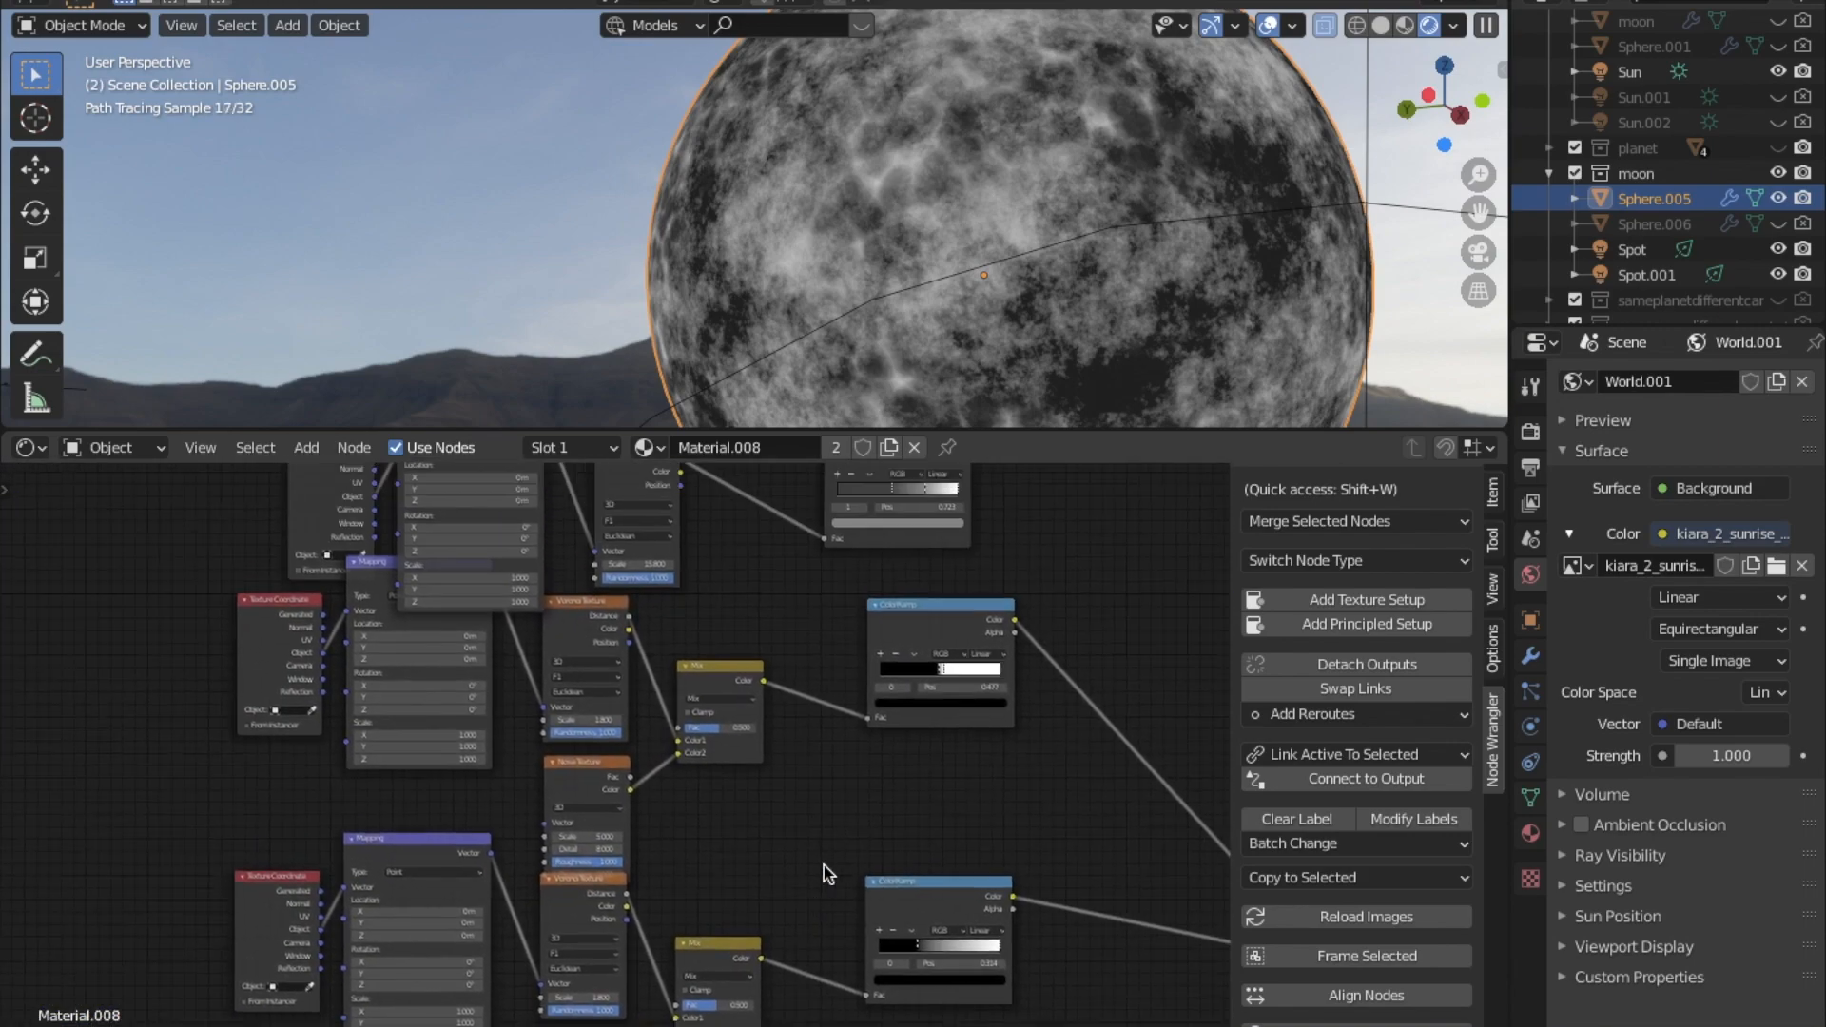
scroll(824, 866, up, 2)
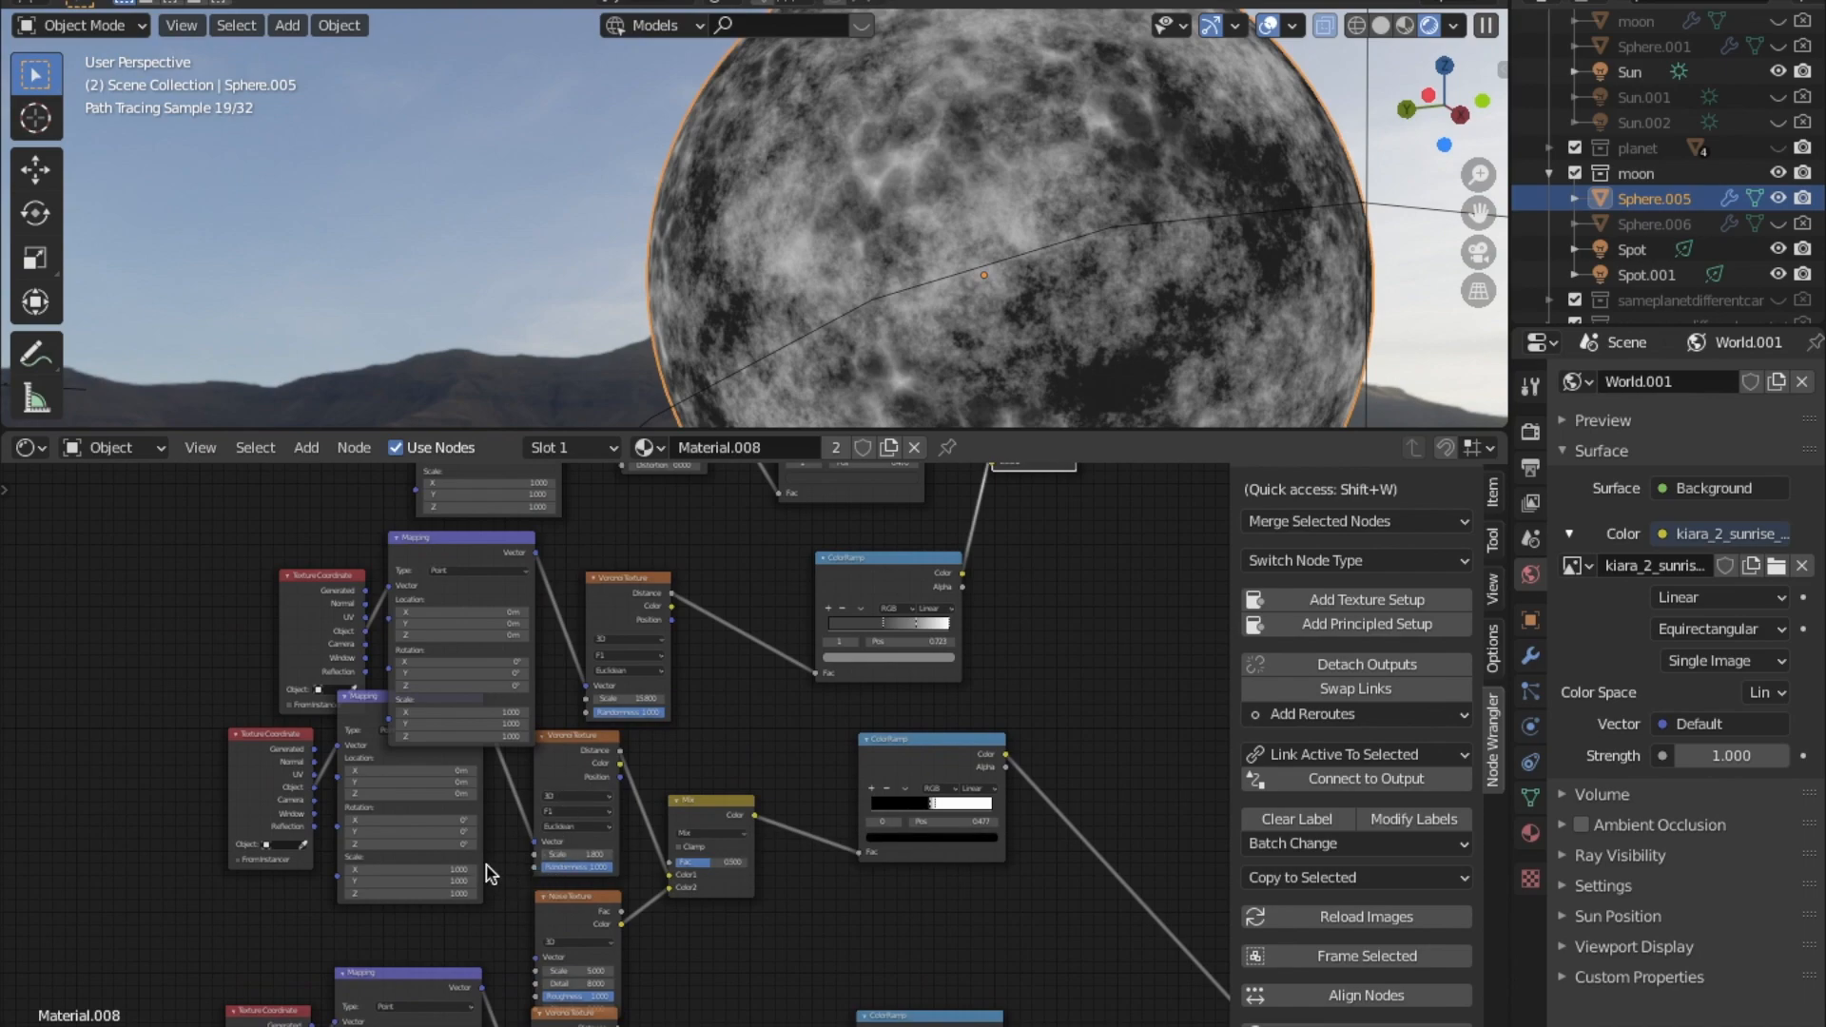
Select the upper group of texture branches and compare its layout with the lower group feeding the Bump node.
click(456, 858)
scroll(457, 862, down, 3)
middle_drag(456, 864, 347, 565)
scroll(399, 622, down, 8)
middle_drag(399, 622, 427, 856)
drag(802, 805, 521, 425)
middle_drag(764, 694, 824, 971)
middle_drag(663, 937, 586, 670)
scroll(605, 746, down, 1)
middle_drag(620, 779, 601, 637)
middle_drag(671, 783, 712, 546)
middle_drag(697, 681, 701, 754)
scroll(701, 754, up, 3)
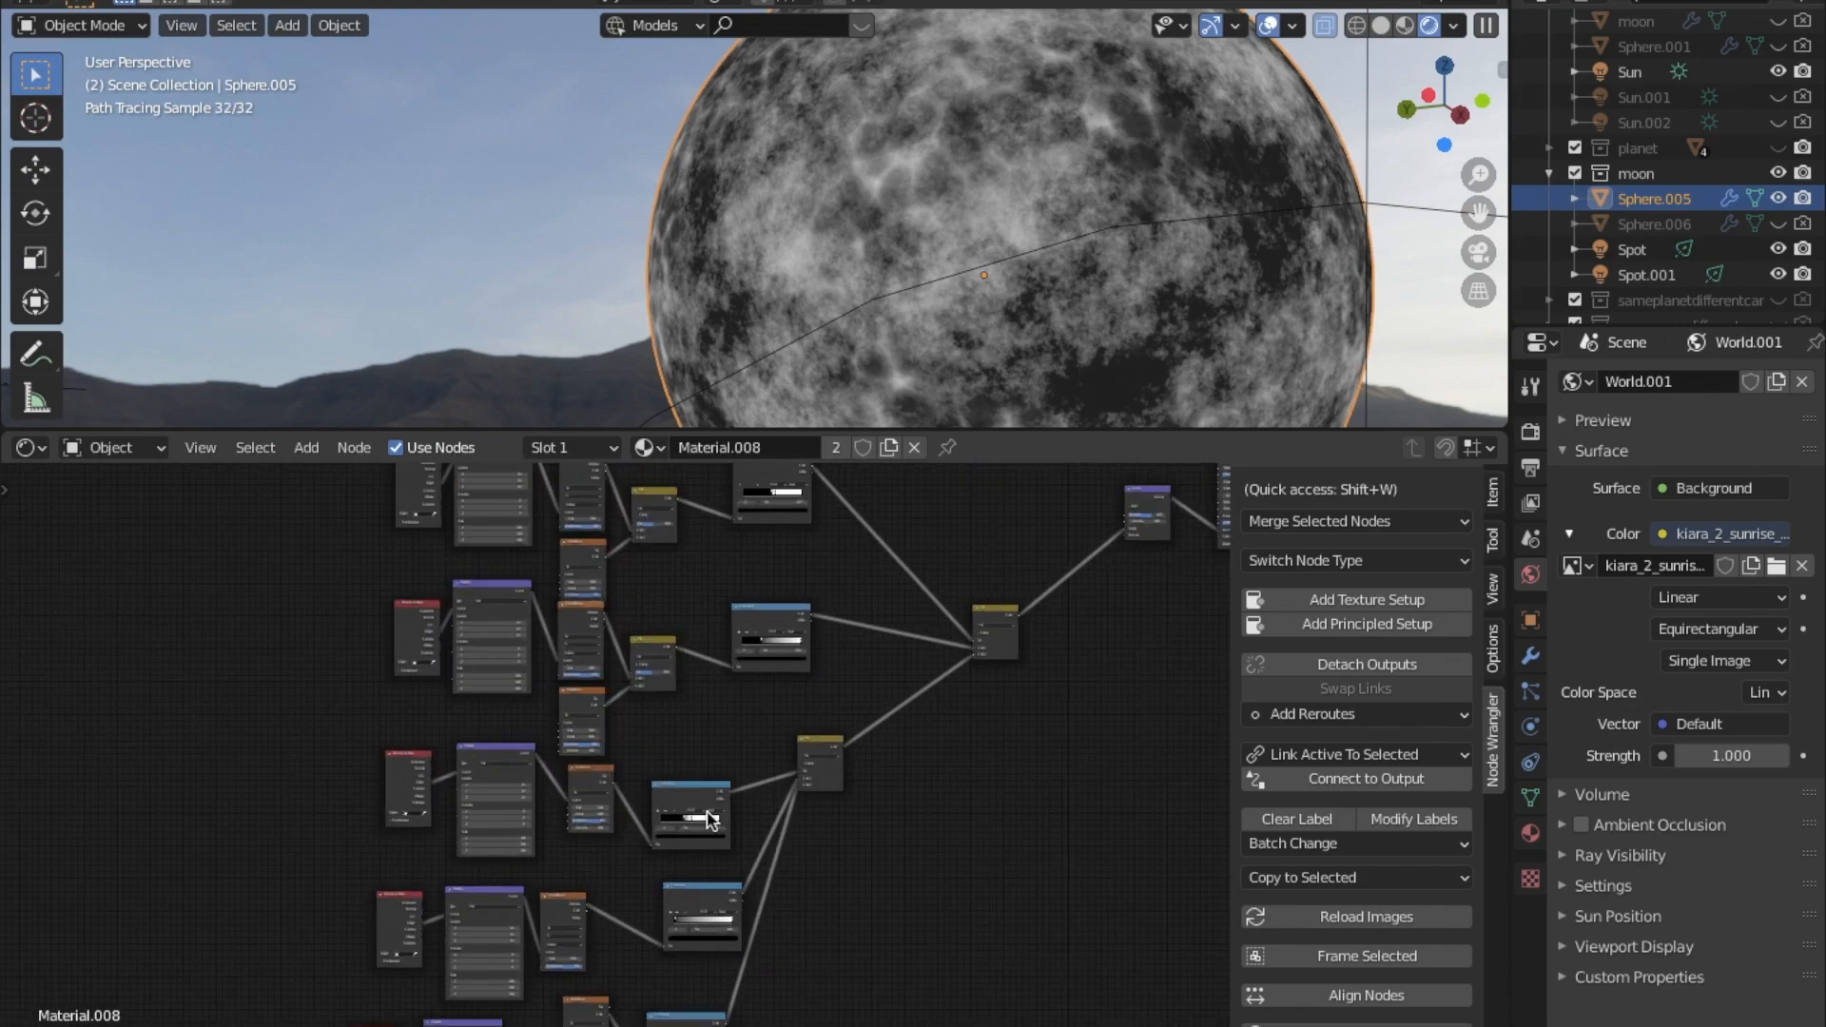
Compare the upper group's Noise and Voronoi ColorRamps with the first two ColorRamps of the bump group.
scroll(714, 881, up, 5)
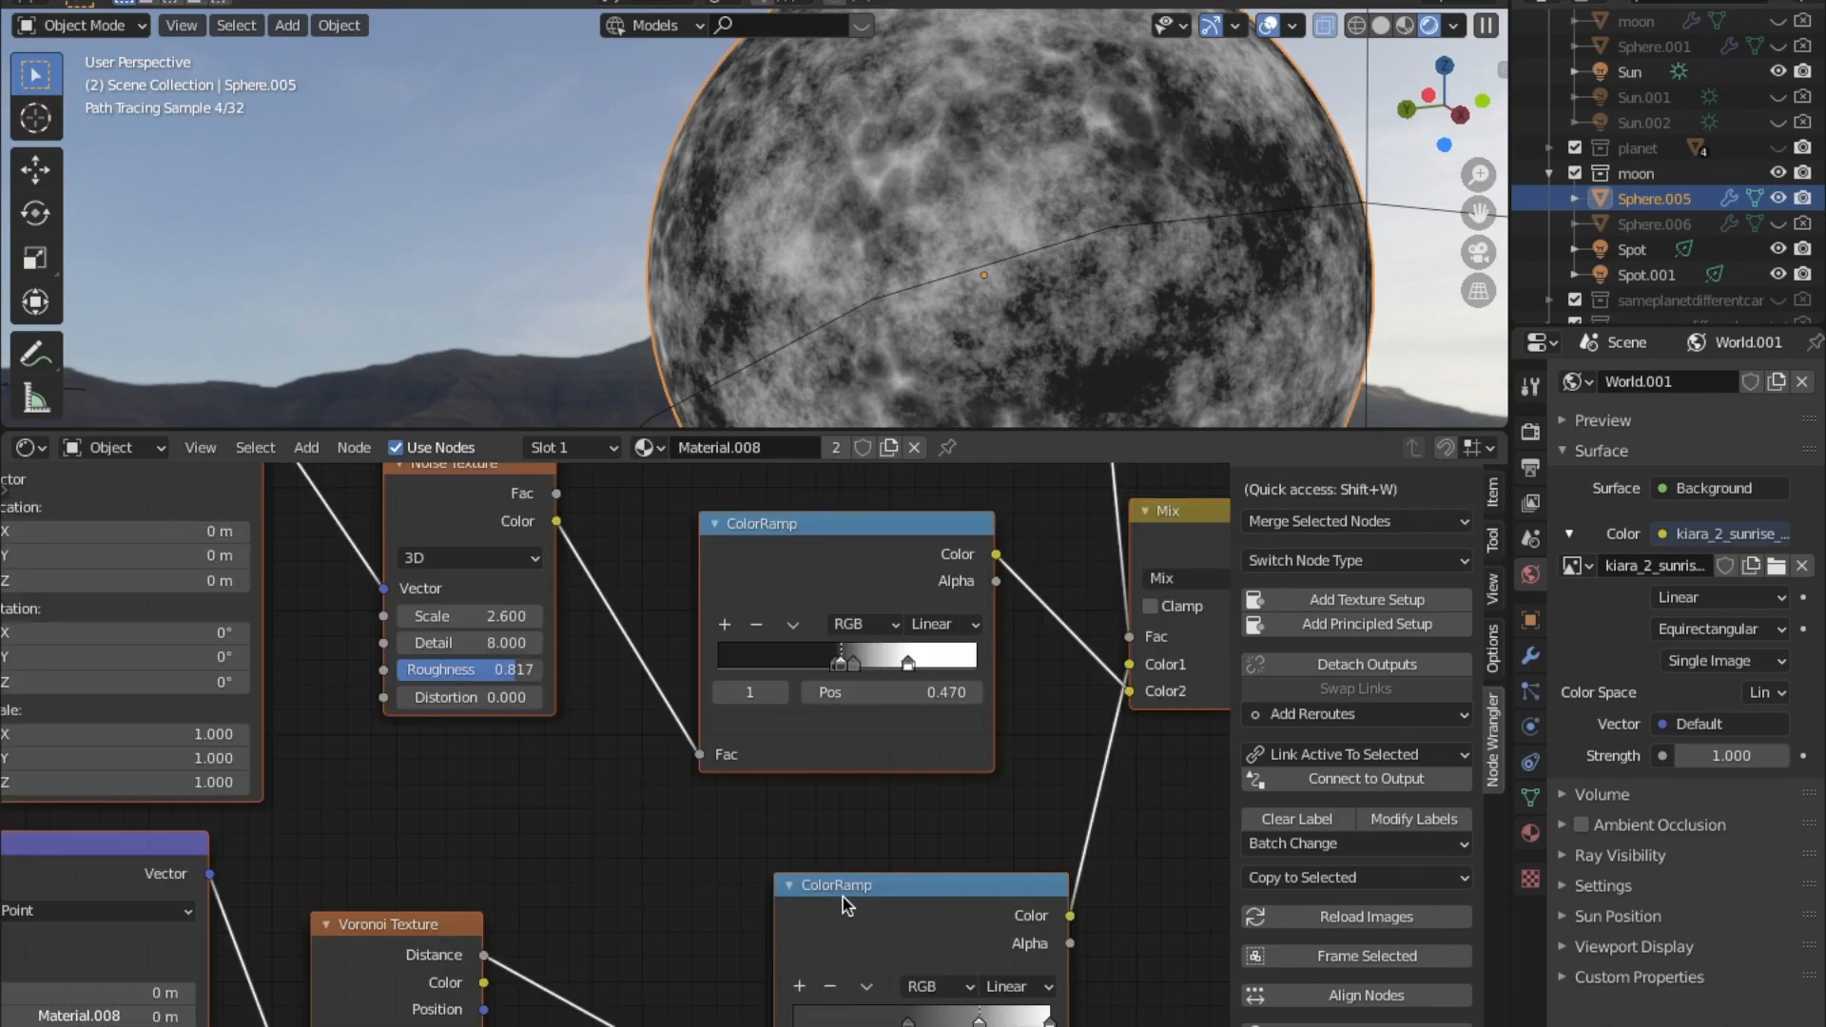
middle_drag(848, 910, 672, 643)
scroll(648, 859, down, 2)
middle_drag(616, 787, 626, 637)
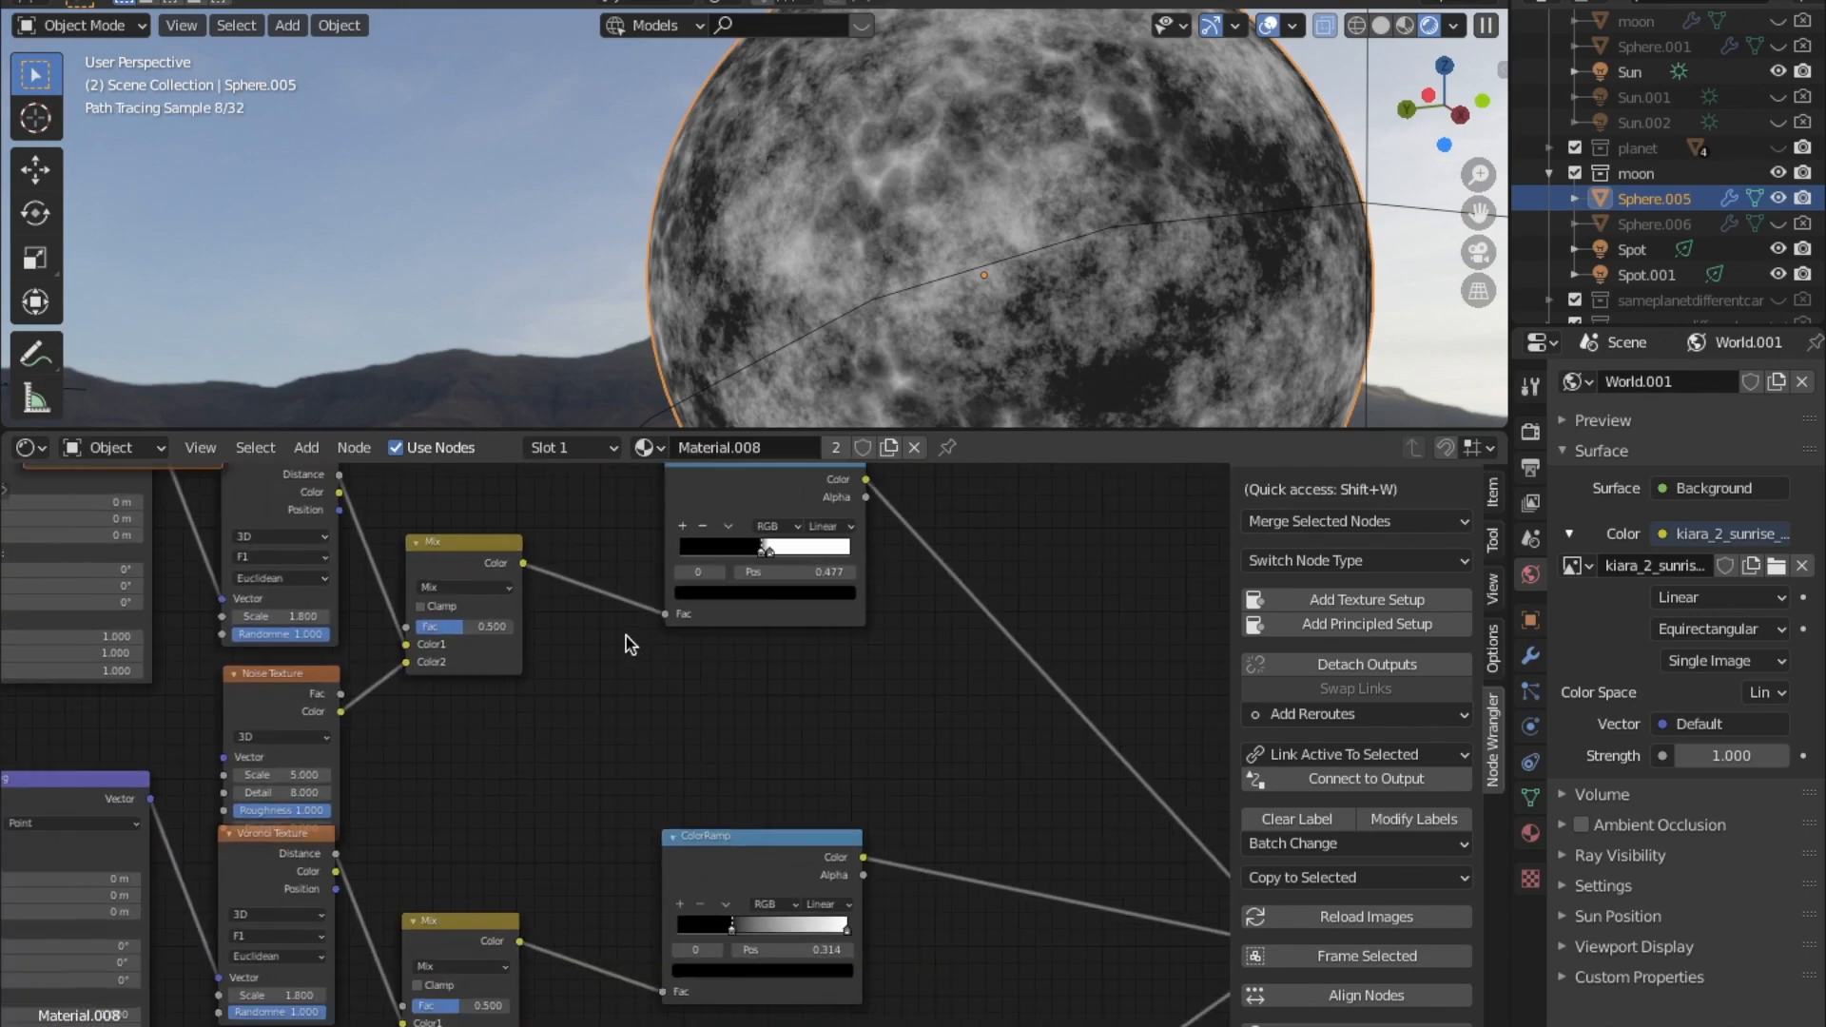
middle_drag(767, 886, 711, 744)
scroll(705, 796, down, 5)
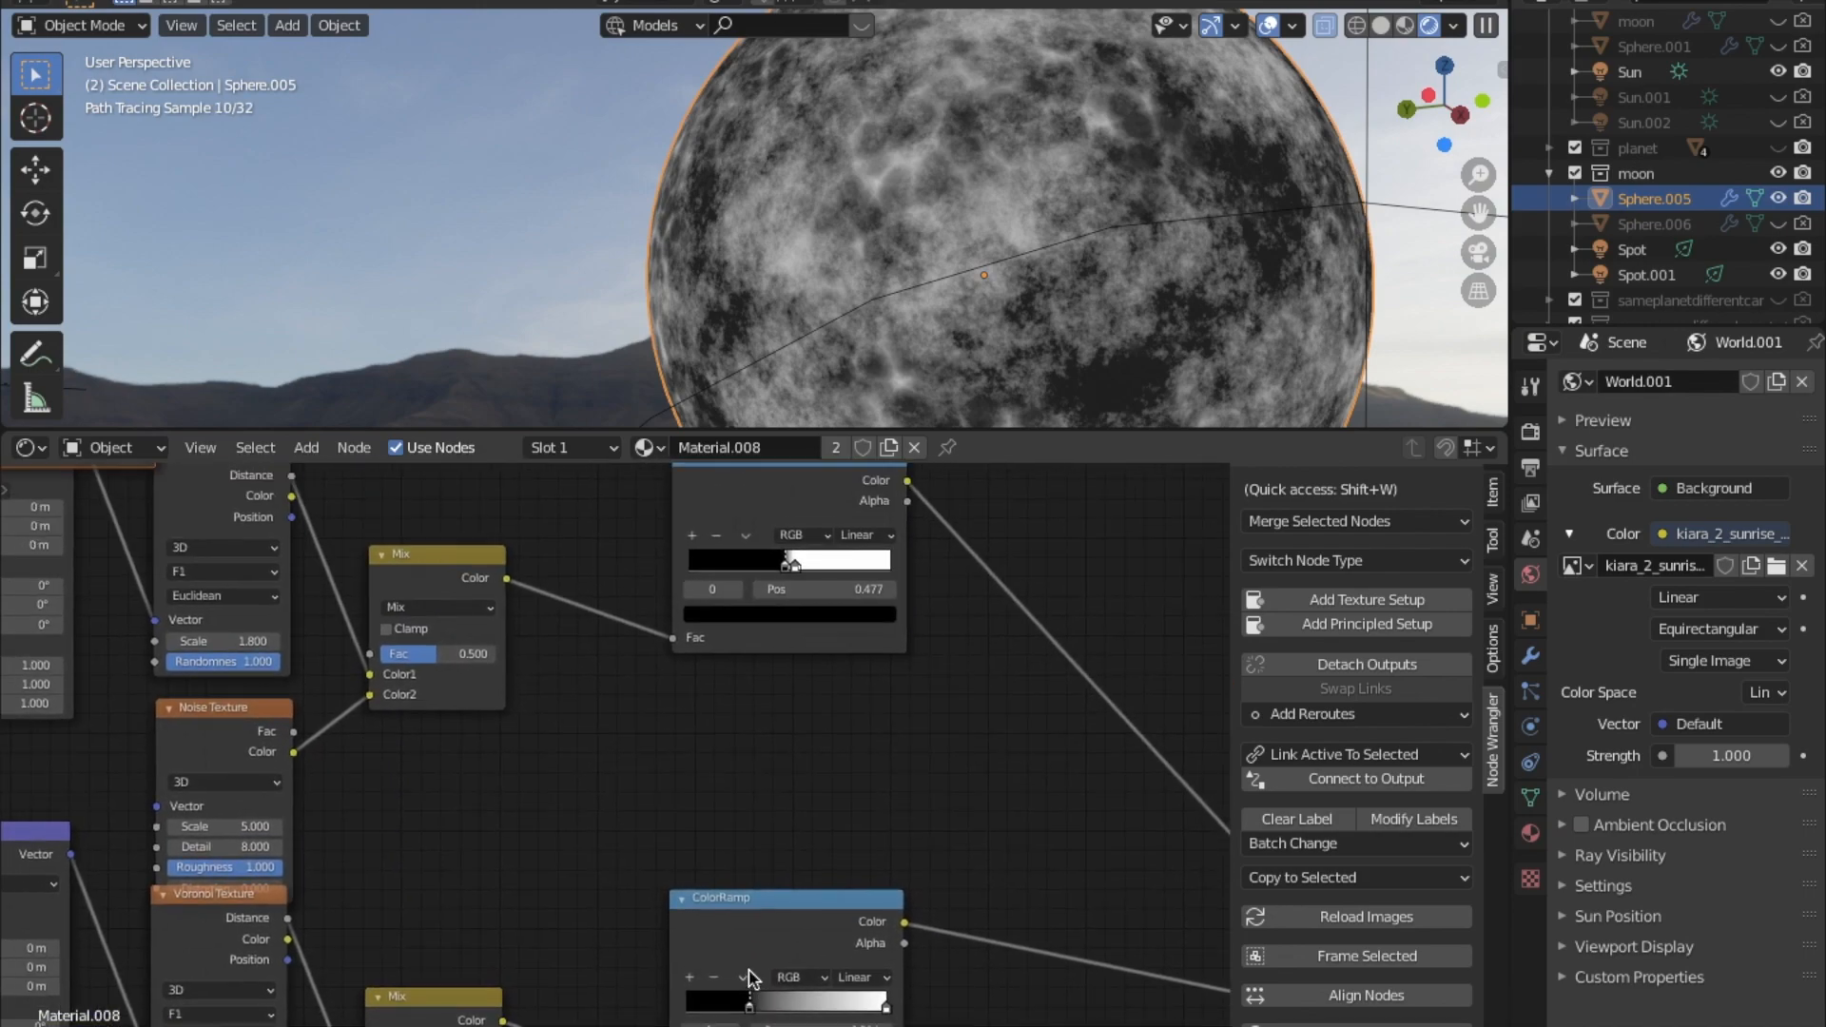
scroll(705, 761, down, 2)
mouse_move(713, 836)
middle_down()
mouse_move(736, 939)
mouse_move(693, 644)
mouse_move(701, 808)
middle_up()
Revisit the selected Noise and Voronoi branches and follow the tree down to the bump group's second ColorRamp.
scroll(695, 691, up, 3)
scroll(701, 855, up, 3)
middle_drag(654, 731, 658, 949)
middle_drag(650, 768, 684, 968)
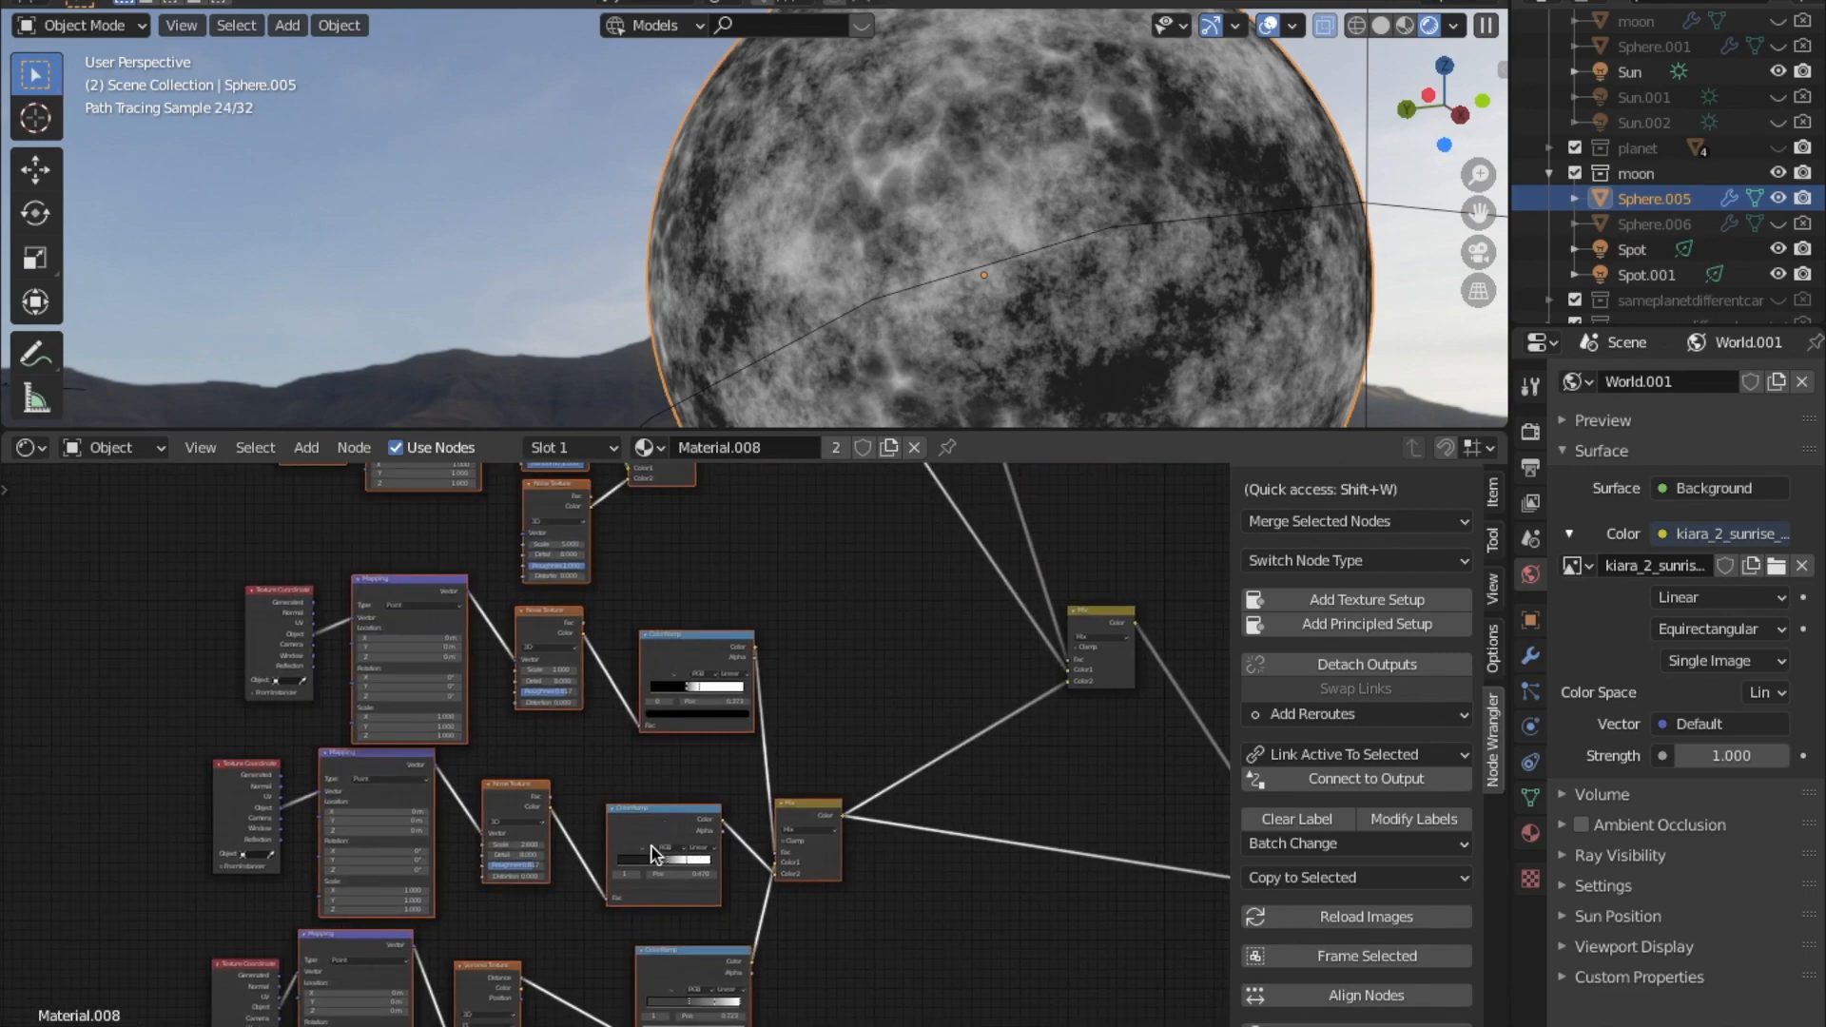
scroll(672, 870, up, 2)
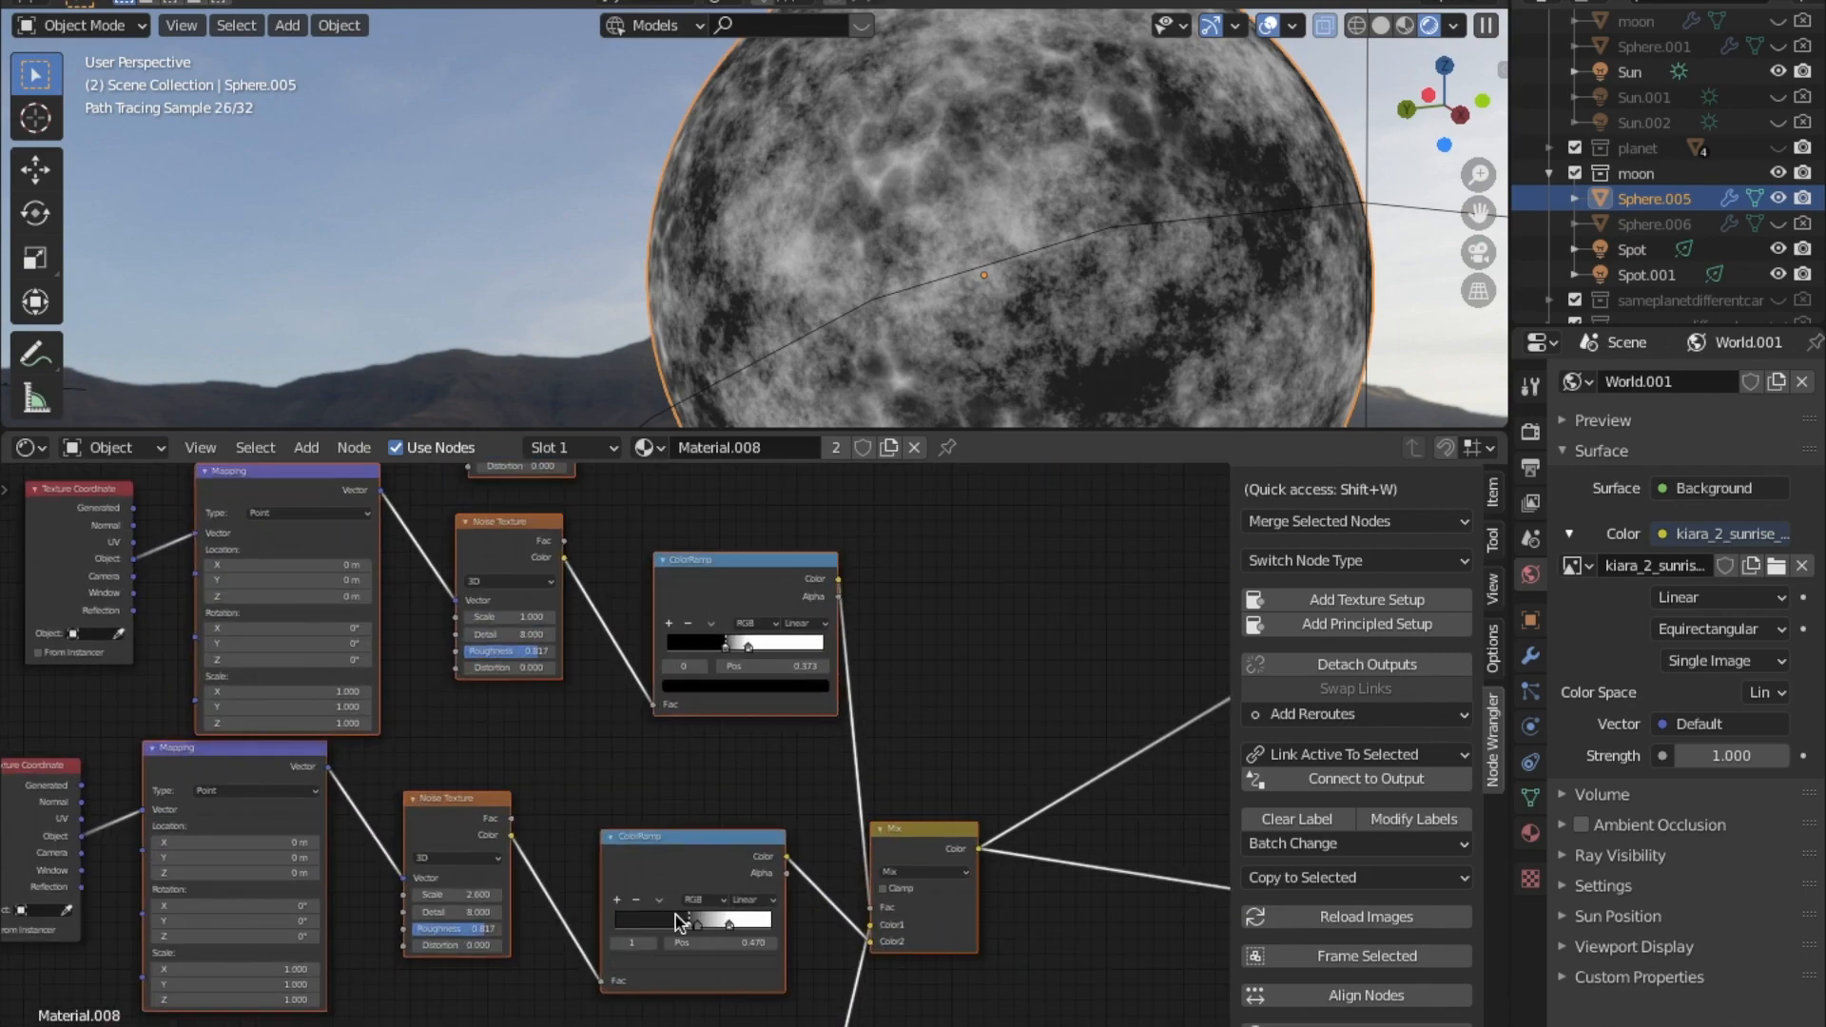
middle_drag(673, 960, 651, 708)
middle_drag(658, 903, 591, 670)
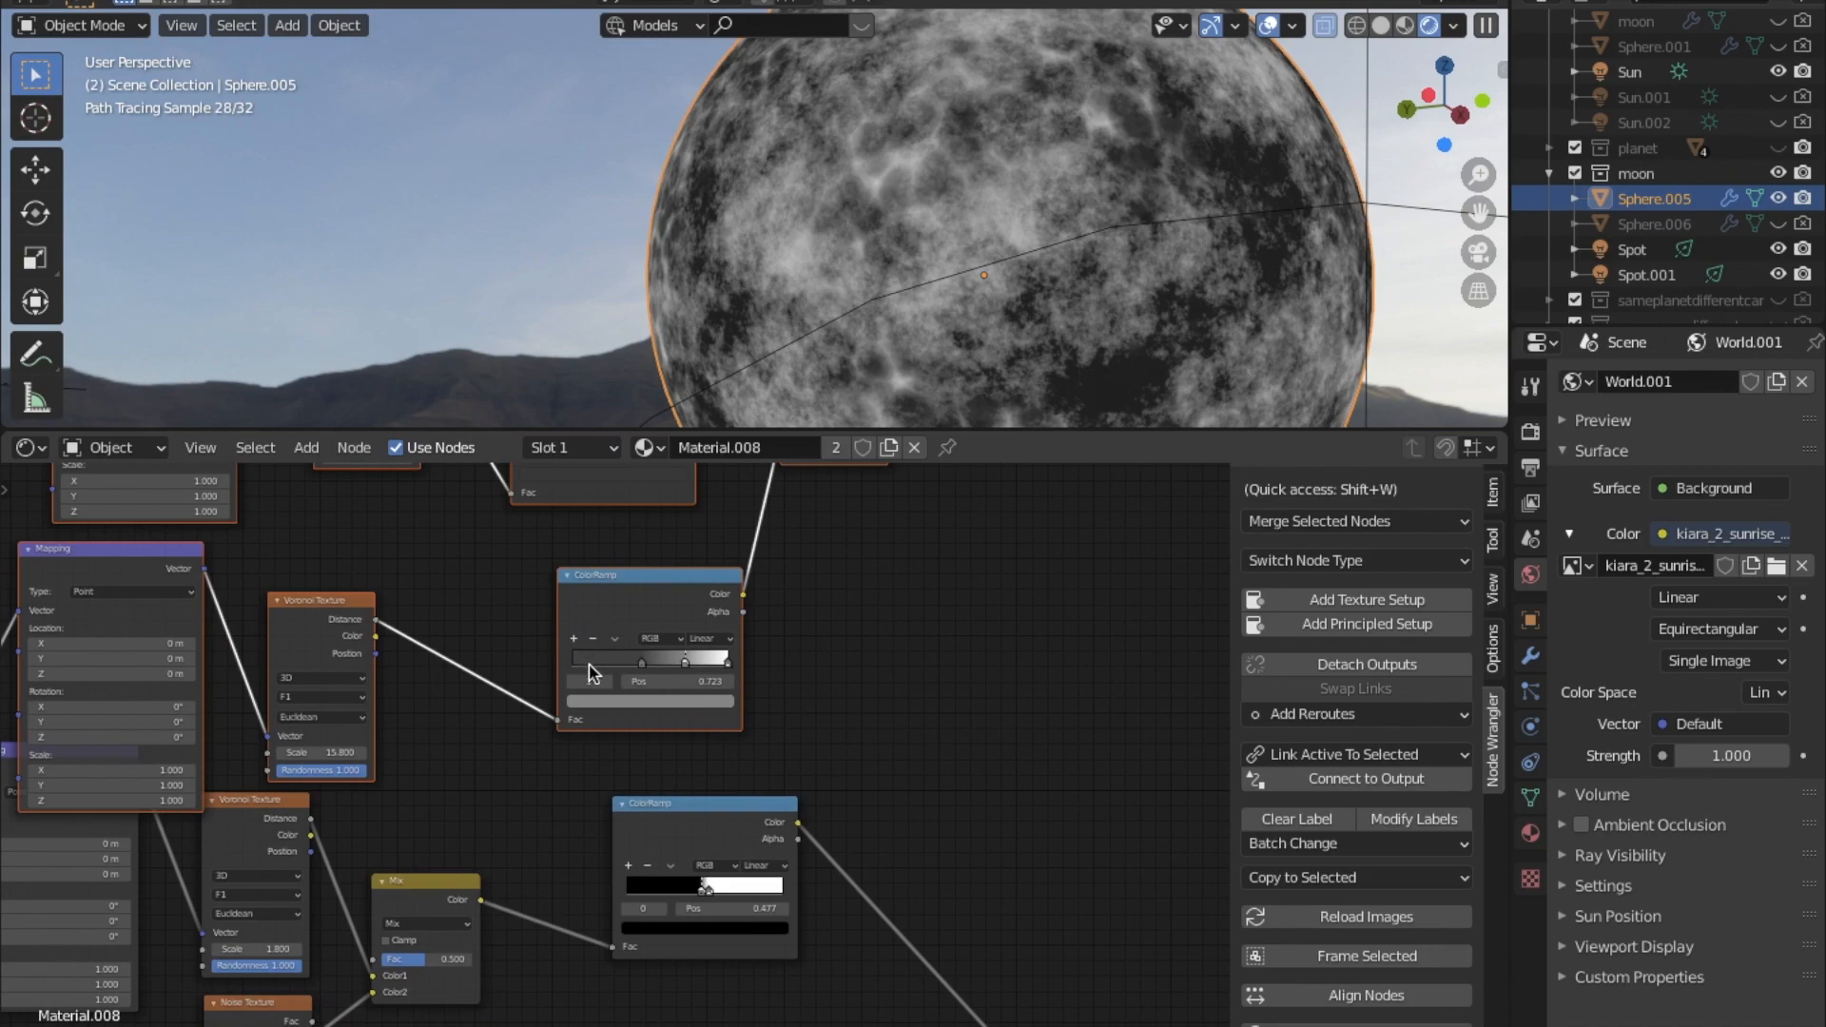
scroll(599, 711, down, 2)
middle_drag(629, 832, 574, 542)
scroll(608, 760, up, 2)
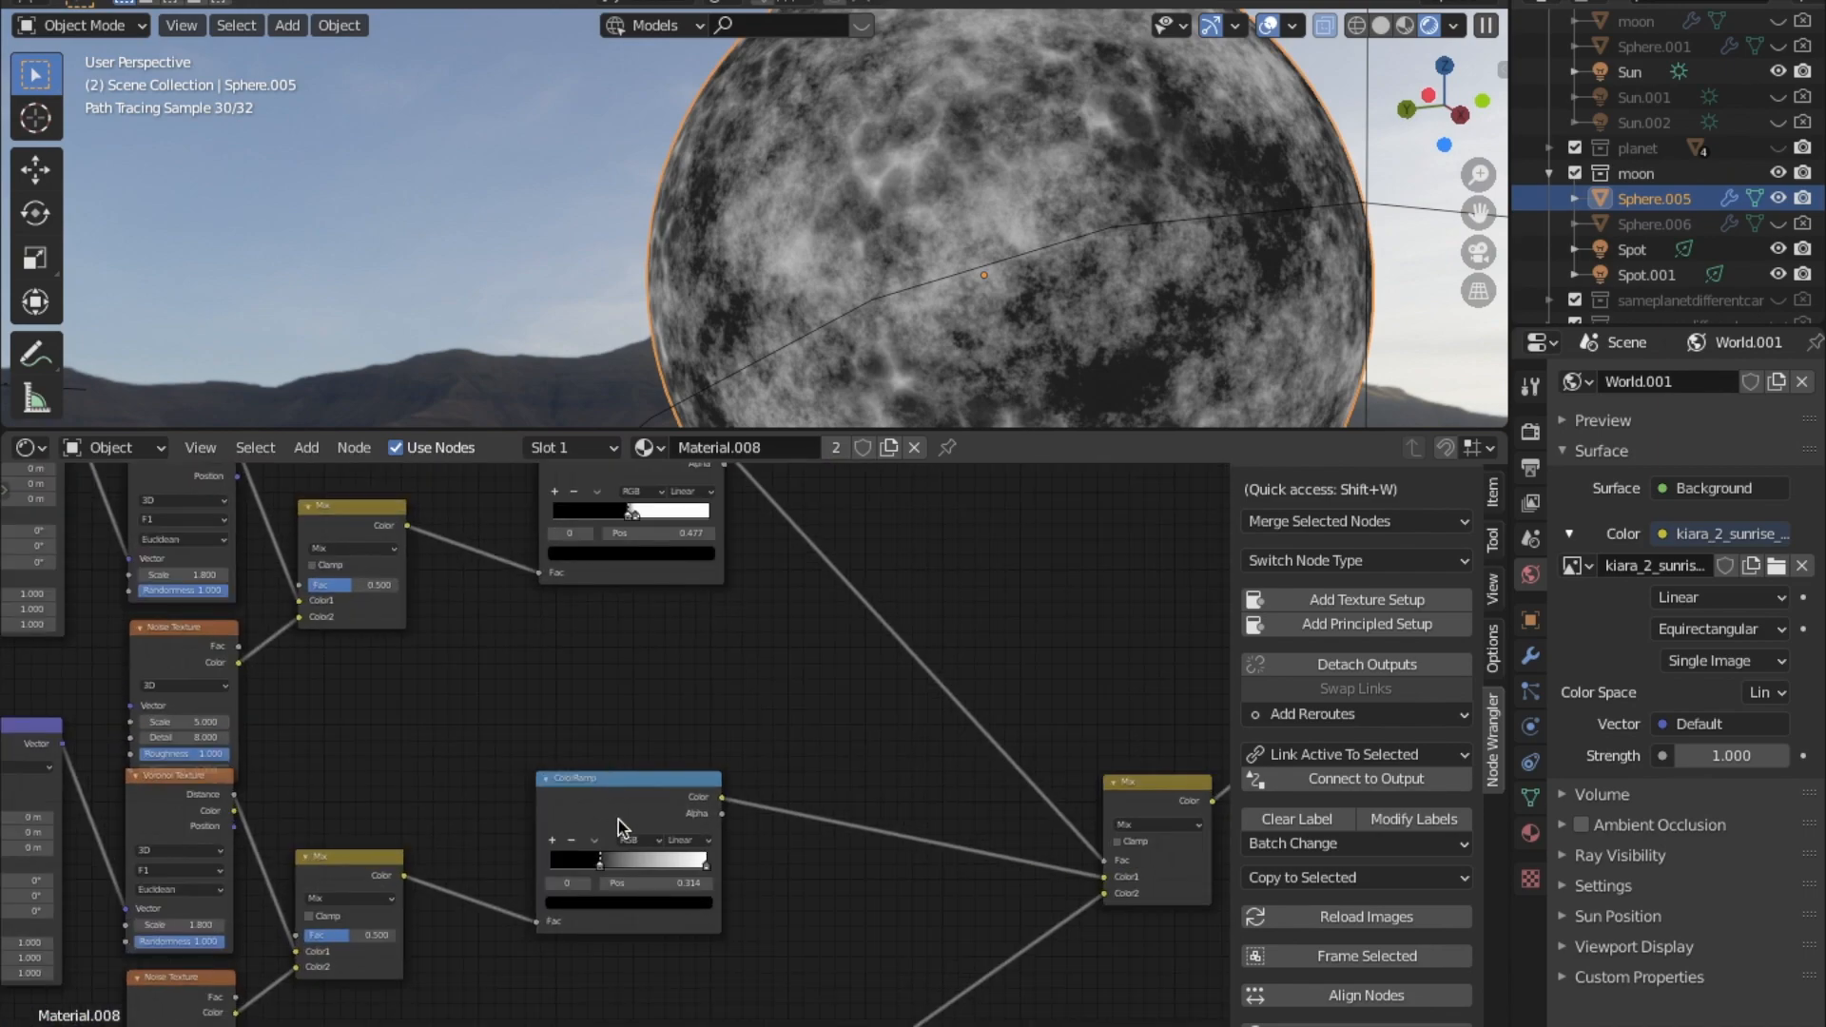
Preview the Mix node feeding the Bump node's Height on the moon and examine the ColorRamps connected to it.
click(686, 791)
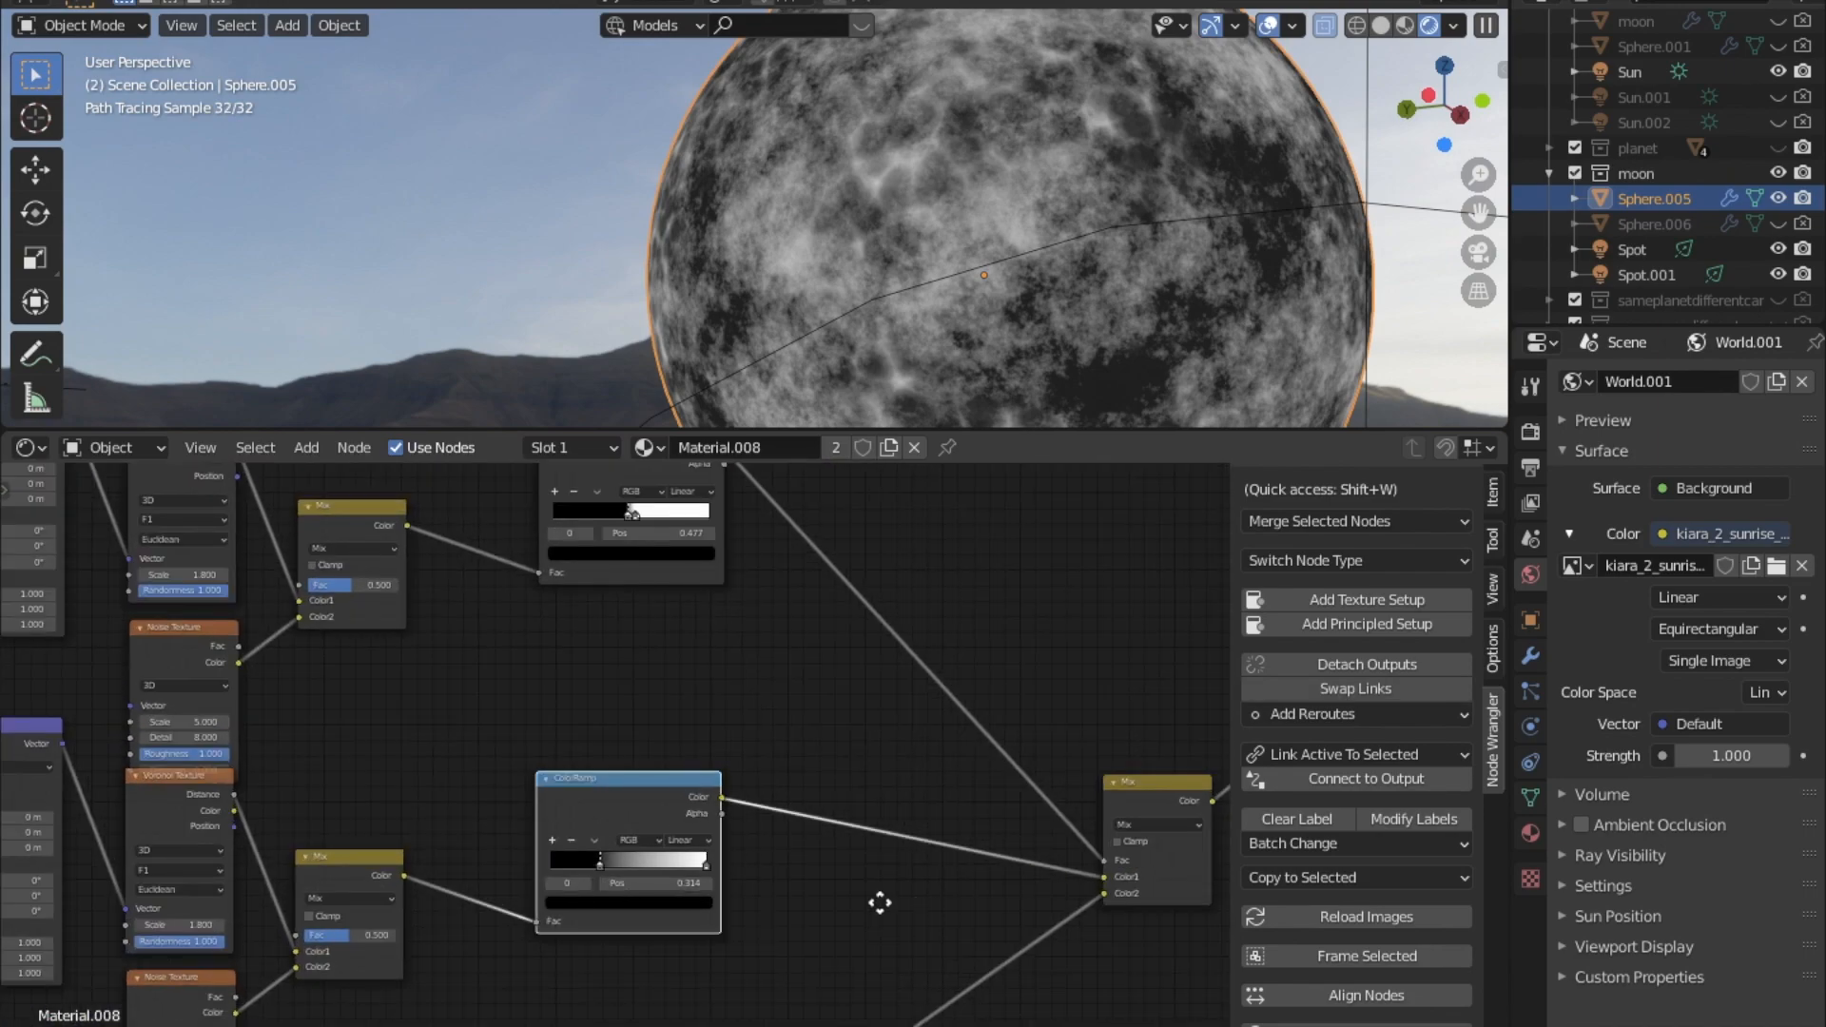
middle_drag(906, 901, 525, 876)
scroll(525, 877, down, 1)
click(739, 856)
ctrl+shift+click(742, 862)
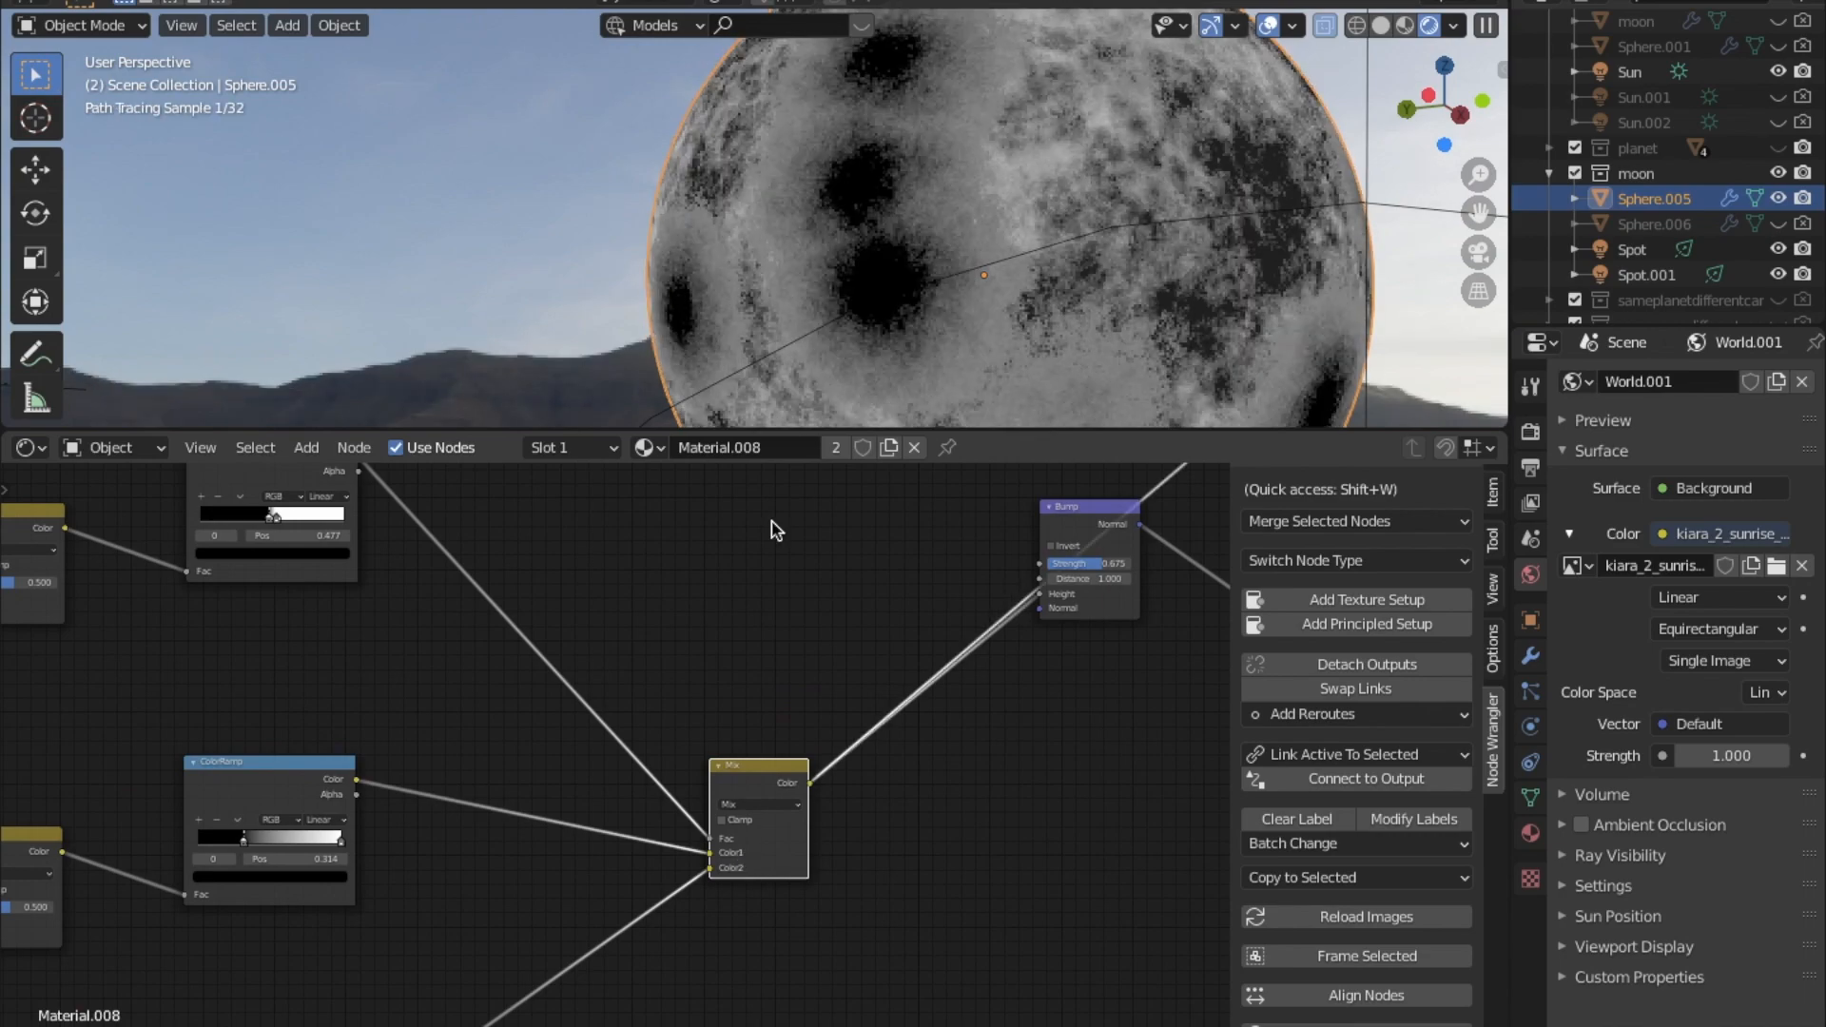
middle_drag(515, 806, 500, 900)
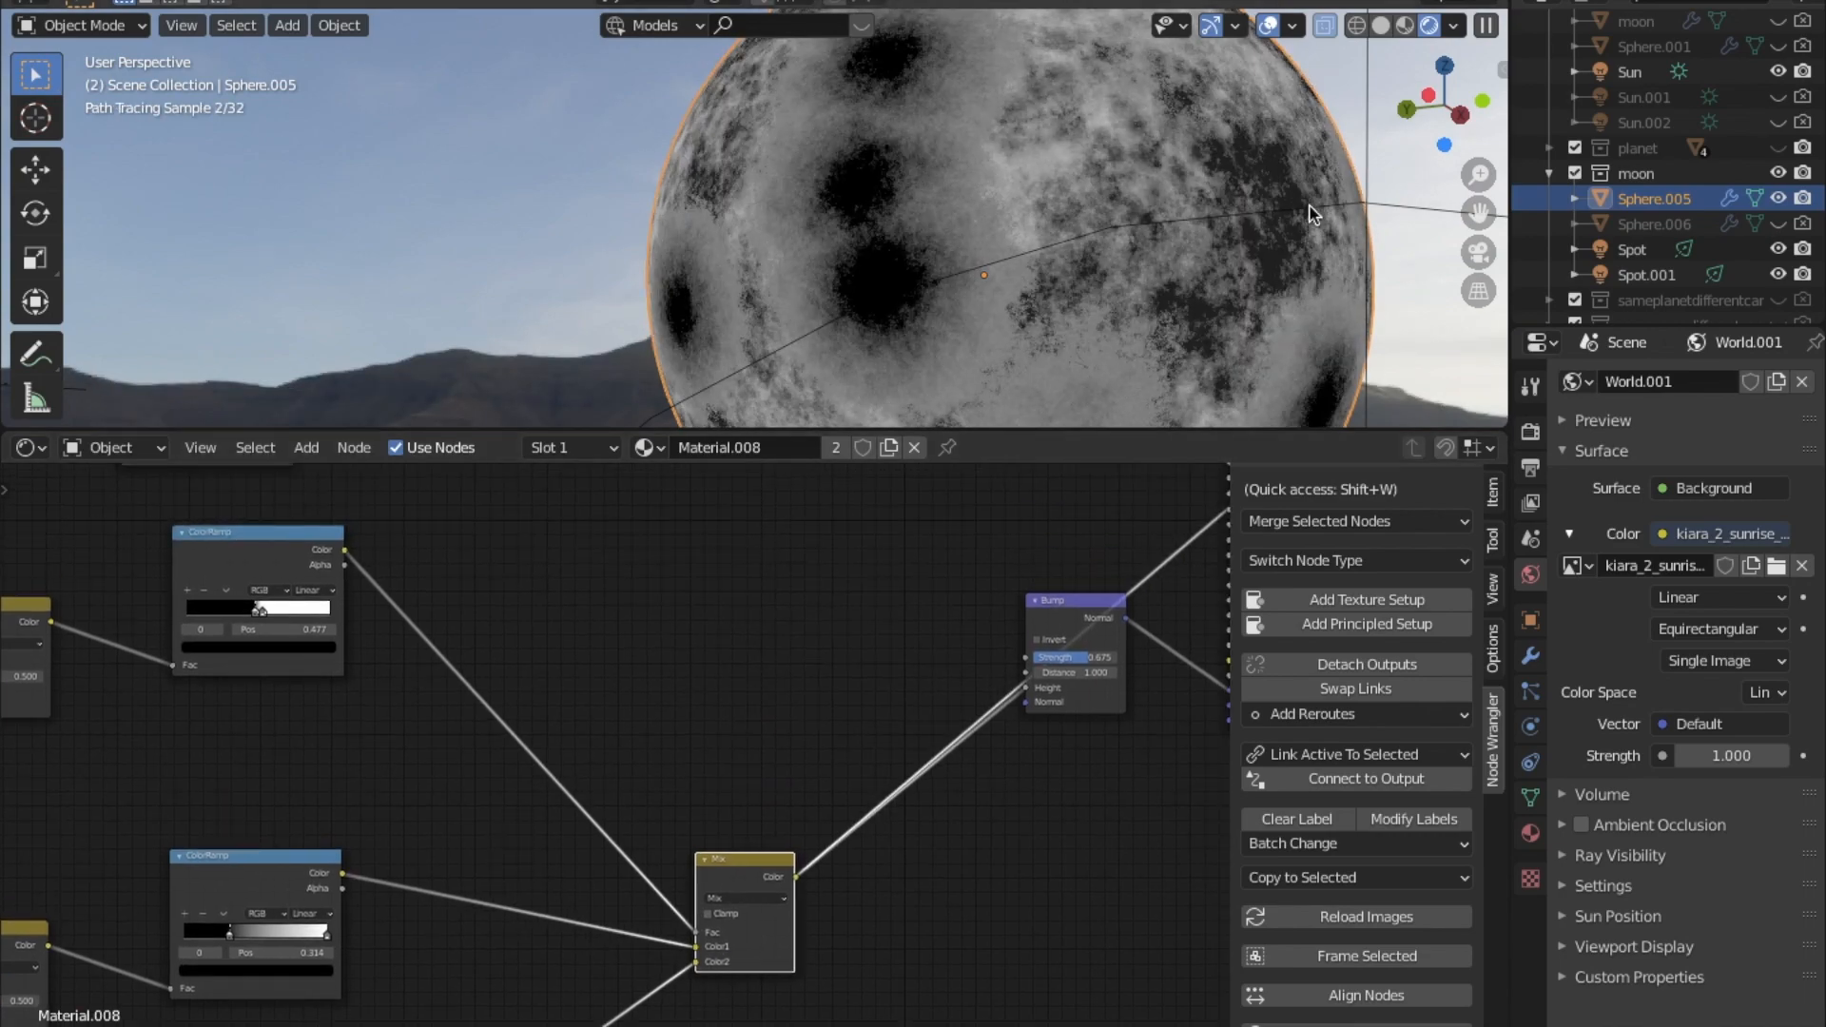
middle_drag(663, 781, 878, 819)
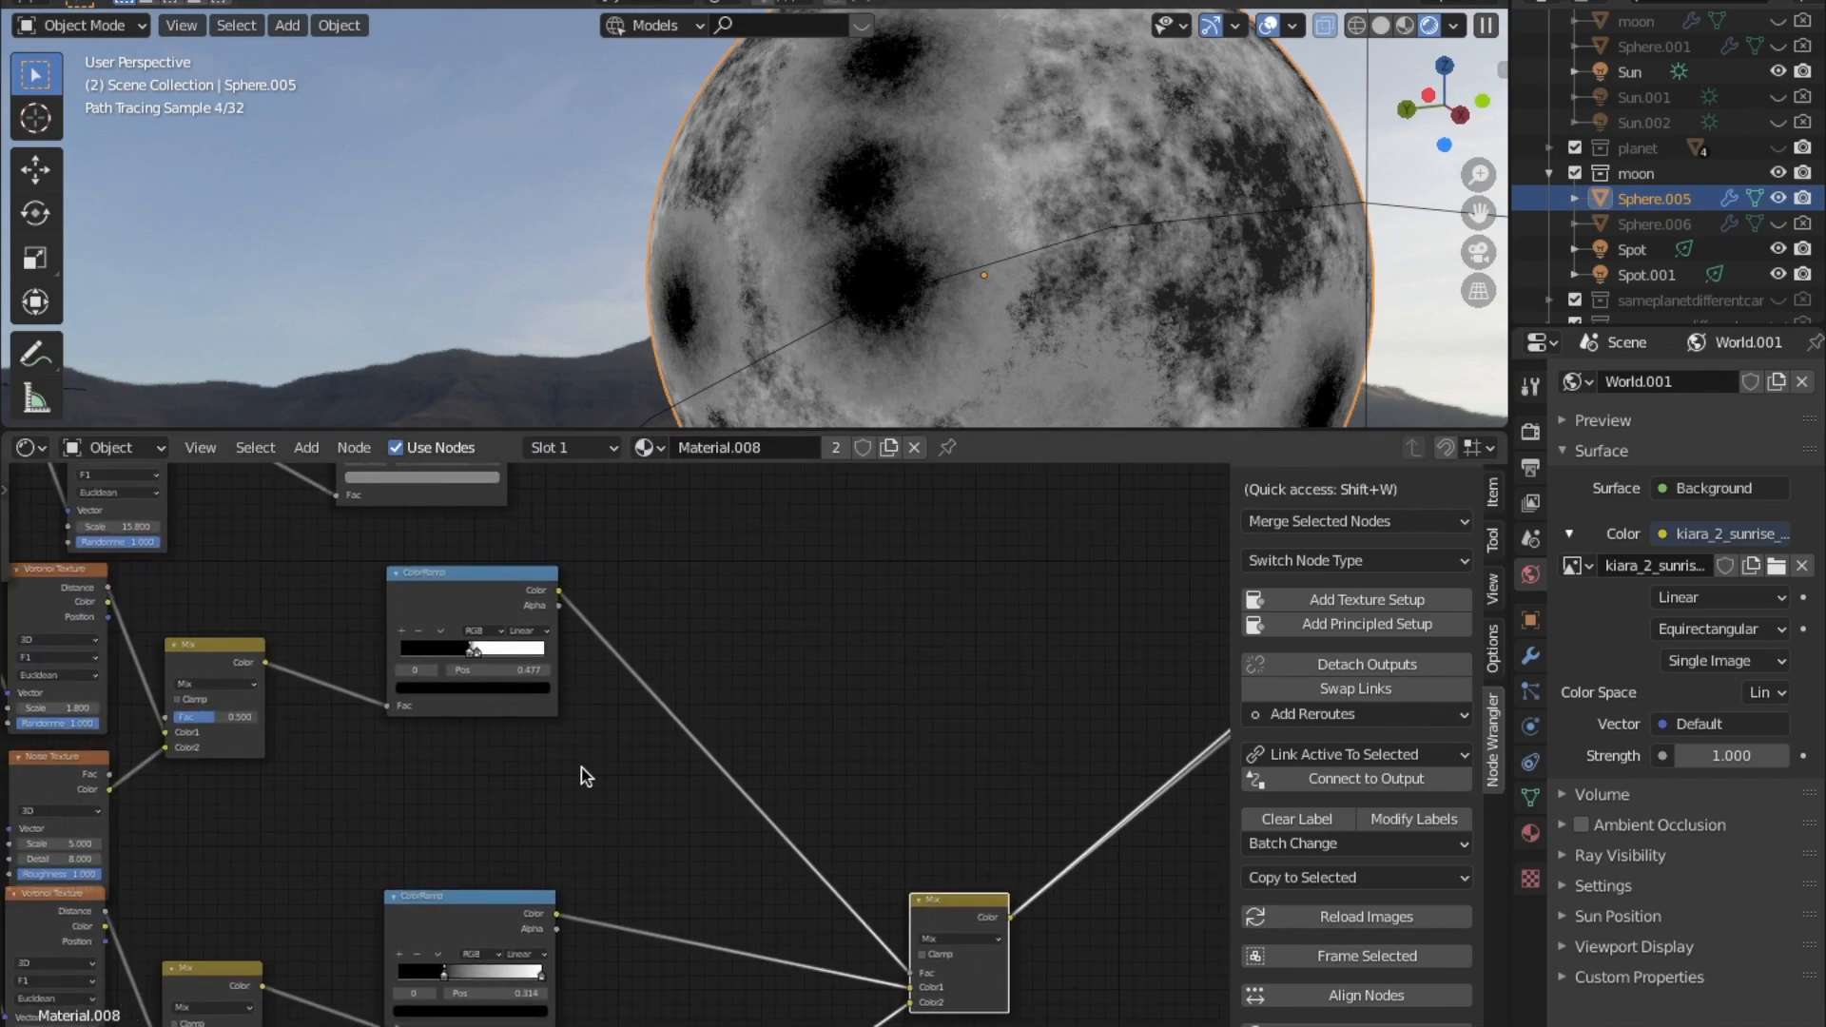
Trace the bump group's branches and go back up the node tree to preview the color group's final Mix node on the moon.
scroll(583, 774, down, 1)
middle_drag(798, 678, 849, 751)
scroll(830, 845, down, 5)
middle_drag(830, 846, 747, 514)
scroll(676, 700, up, 6)
middle_drag(620, 733, 841, 491)
middle_drag(651, 693, 636, 602)
scroll(588, 747, down, 4)
middle_drag(602, 775, 755, 880)
scroll(760, 695, down, 1)
middle_drag(760, 695, 750, 863)
scroll(679, 688, up, 4)
middle_drag(711, 764, 684, 905)
ctrl+shift+click(1049, 687)
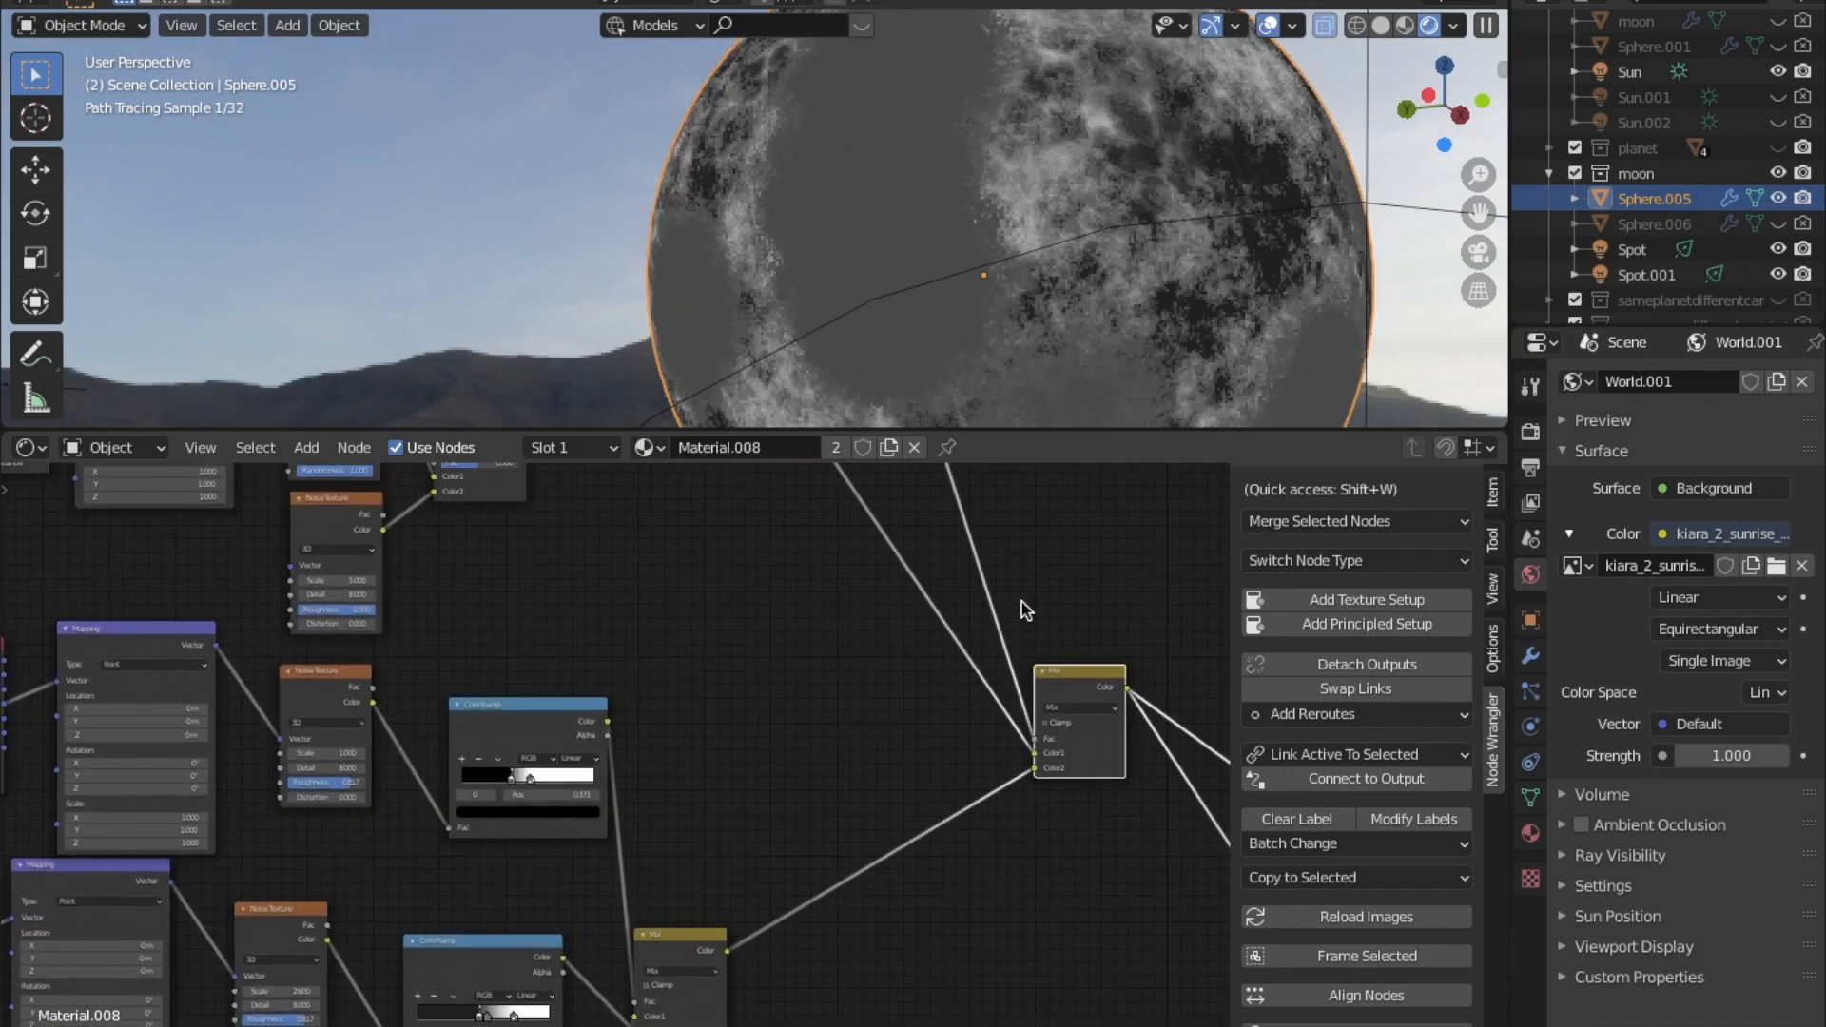
Compare with the bump group by previewing the Mix node that feeds the Bump node on the moon.
middle_drag(1049, 686, 807, 749)
scroll(806, 748, down, 5)
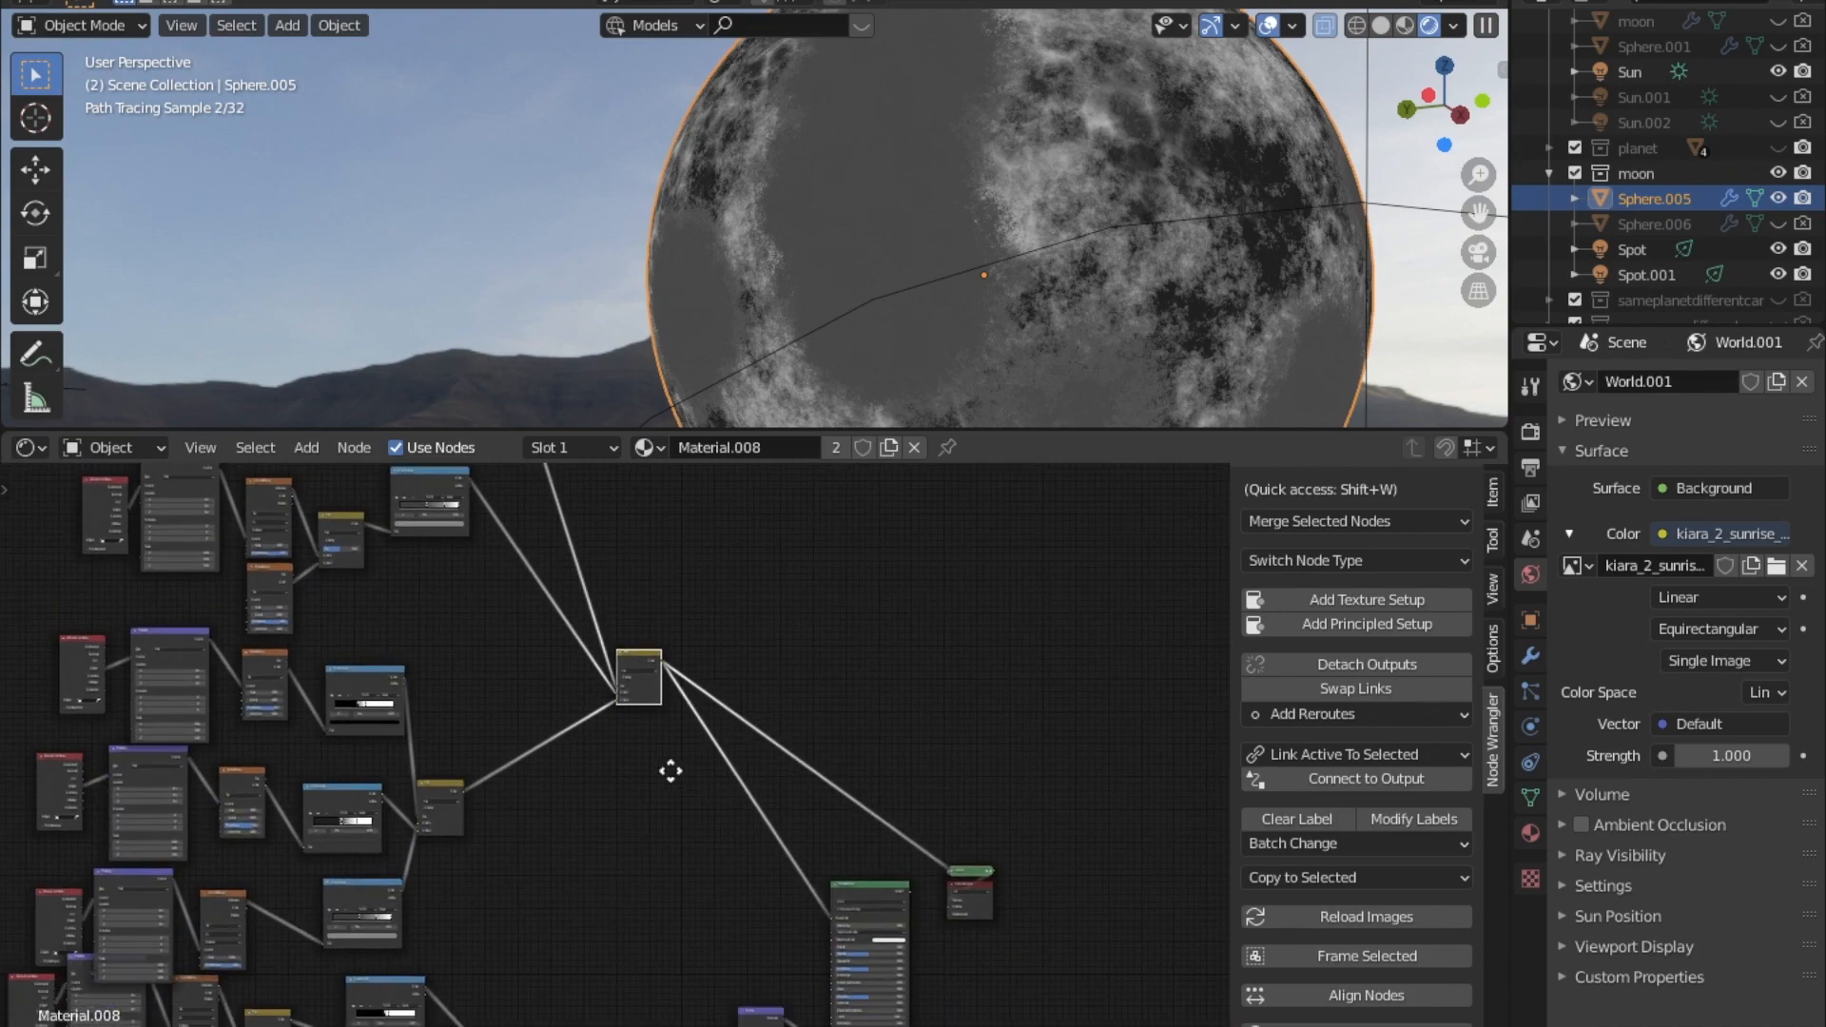
middle_drag(688, 896, 692, 815)
scroll(692, 816, up, 3)
ctrl+shift+click(553, 950)
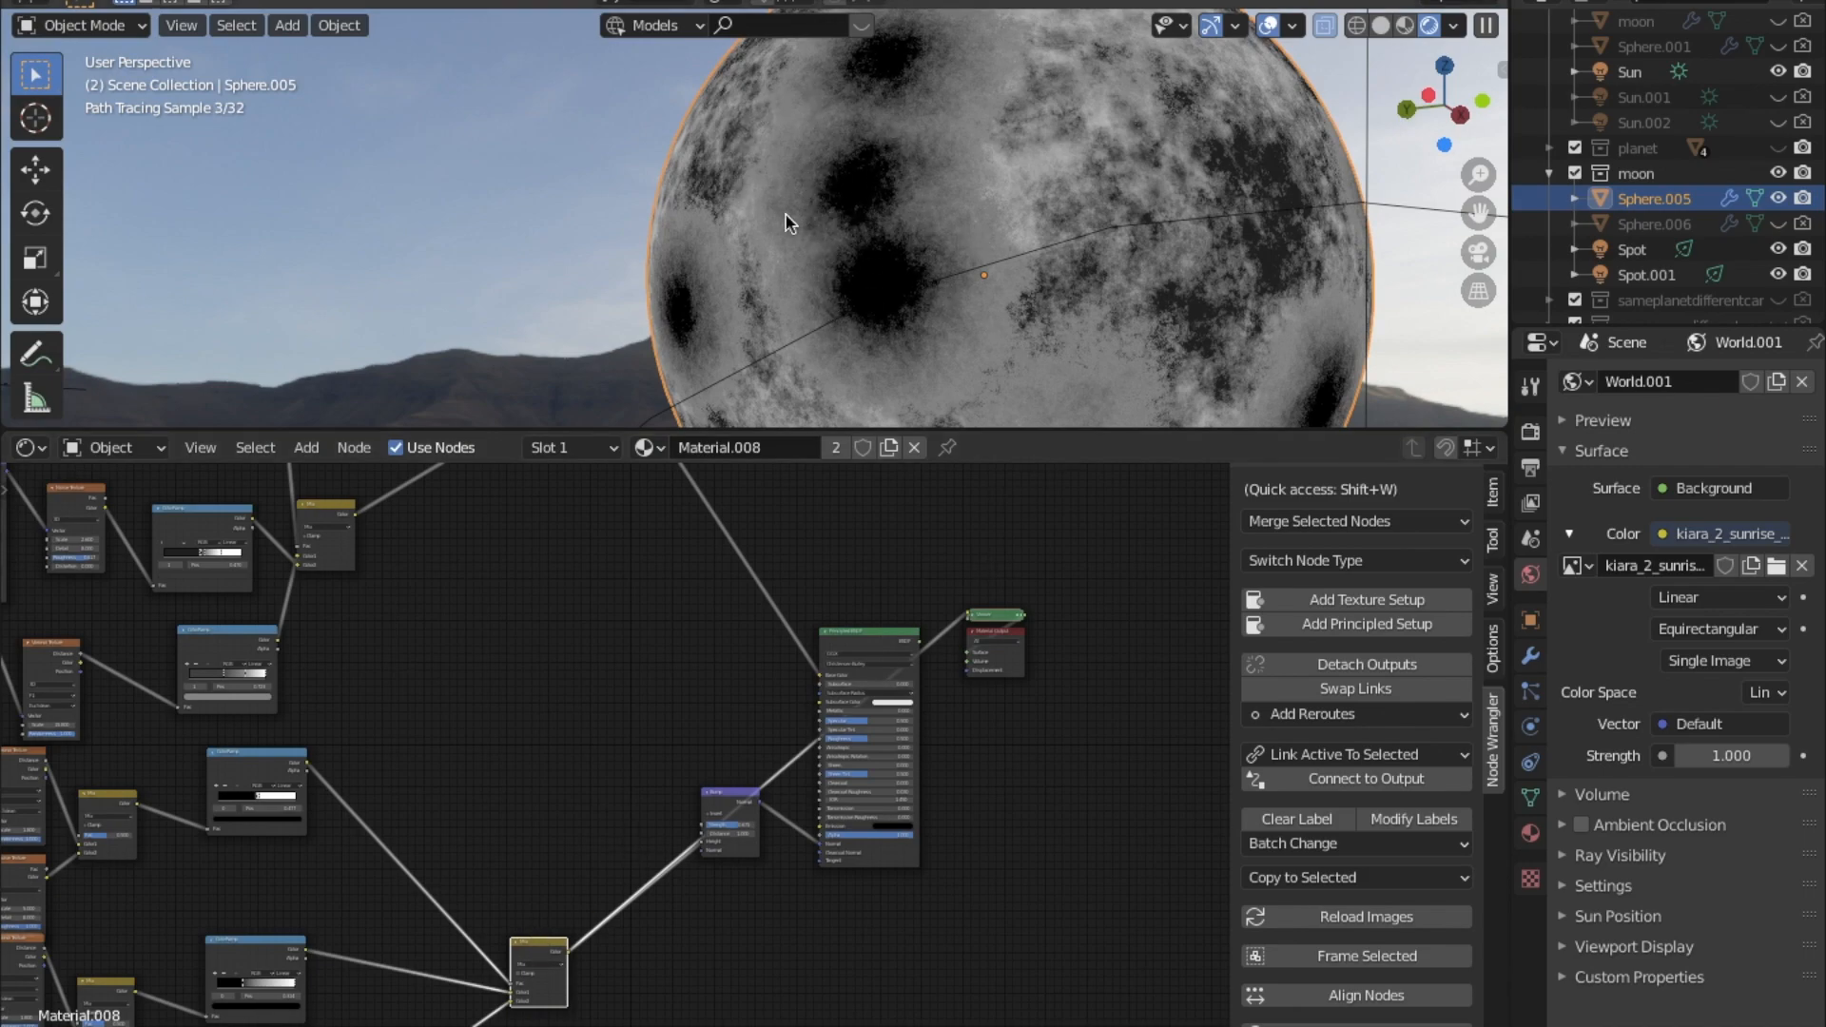
Preview the color group's topmost ColorRamp on the moon to examine the mask driving its final Mix node.
middle_drag(496, 711, 496, 1015)
scroll(497, 1016, down, 1)
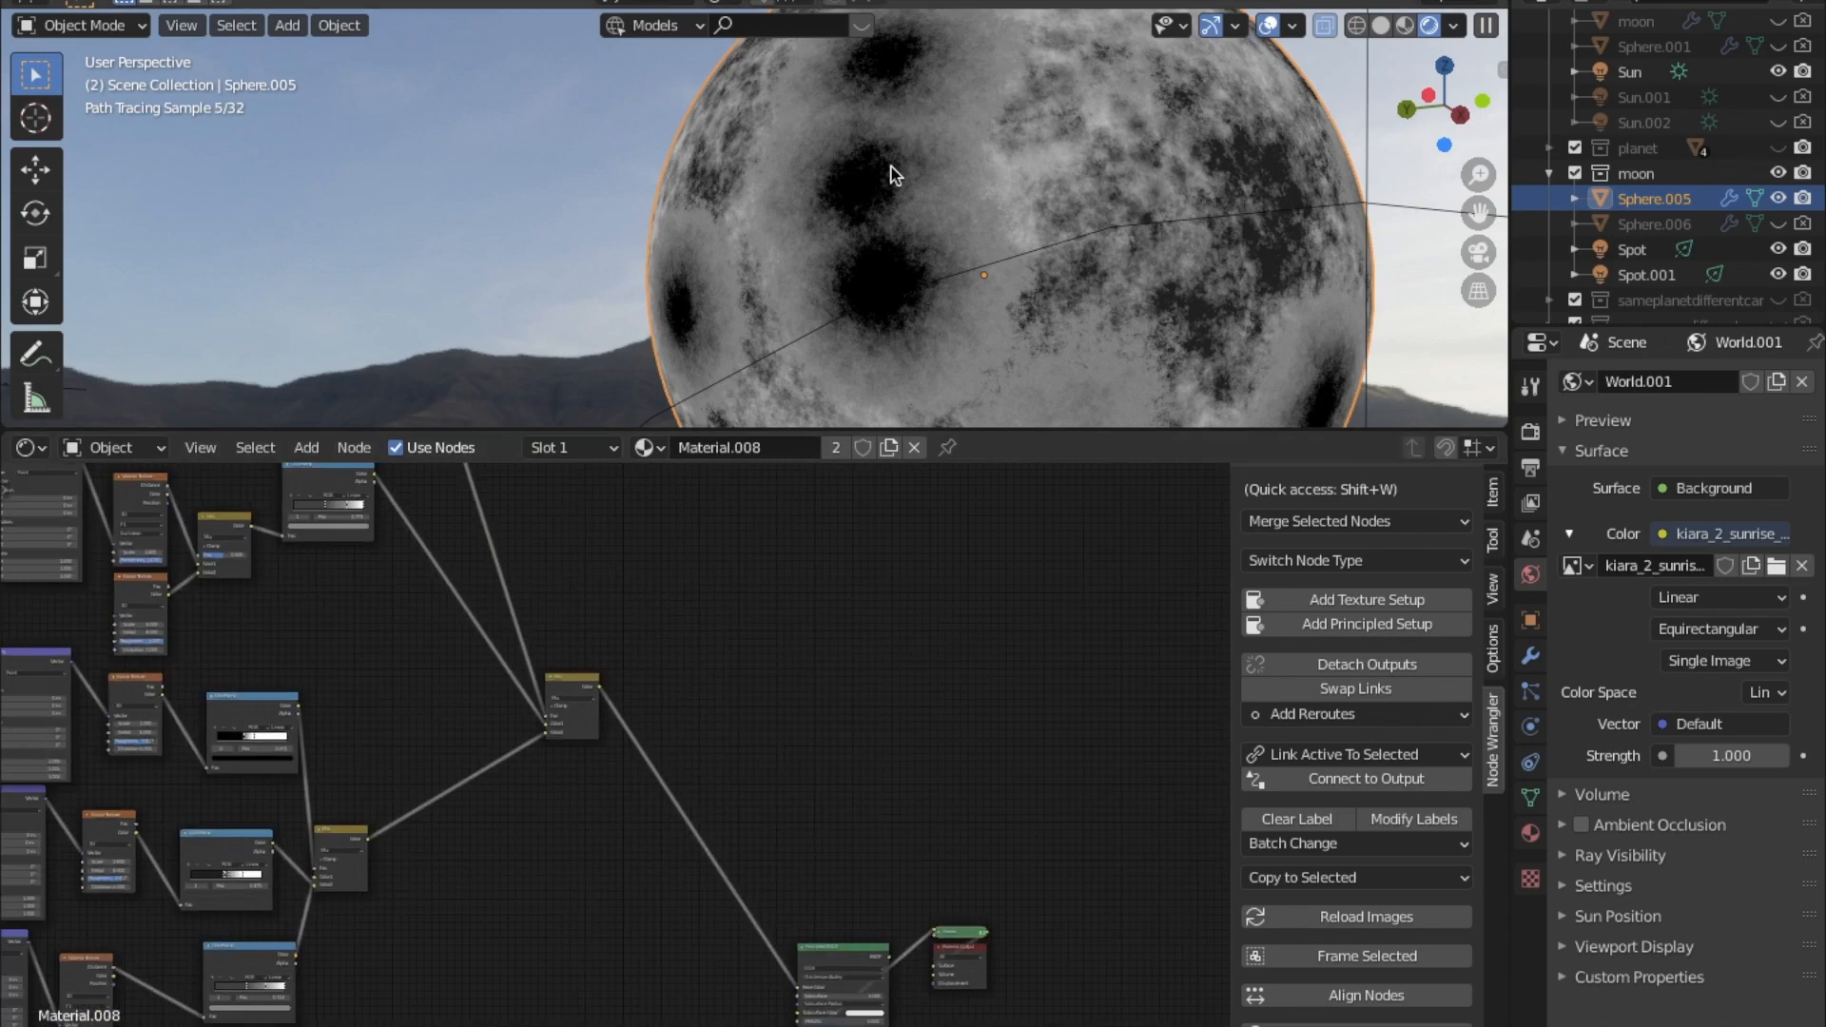
middle_drag(303, 650, 559, 1025)
click(616, 671)
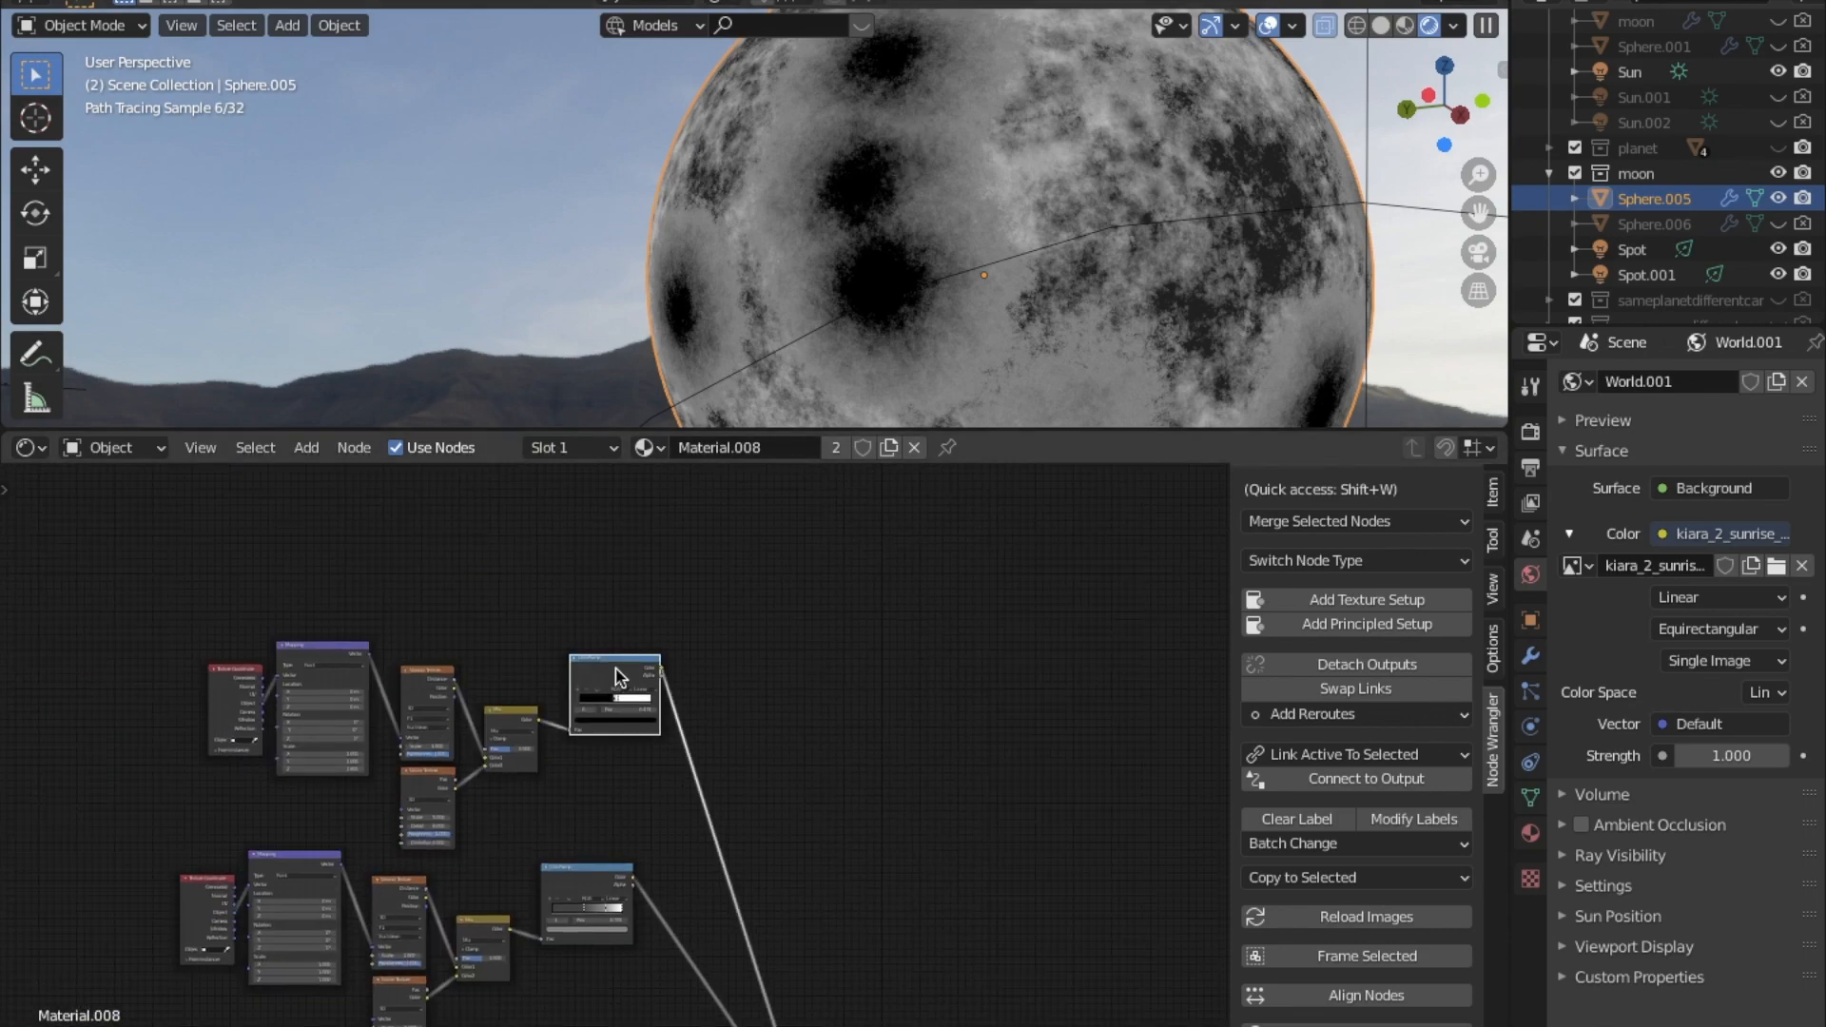
ctrl+shift+click(613, 665)
middle_drag(720, 985, 581, 654)
scroll(583, 657, down, 1)
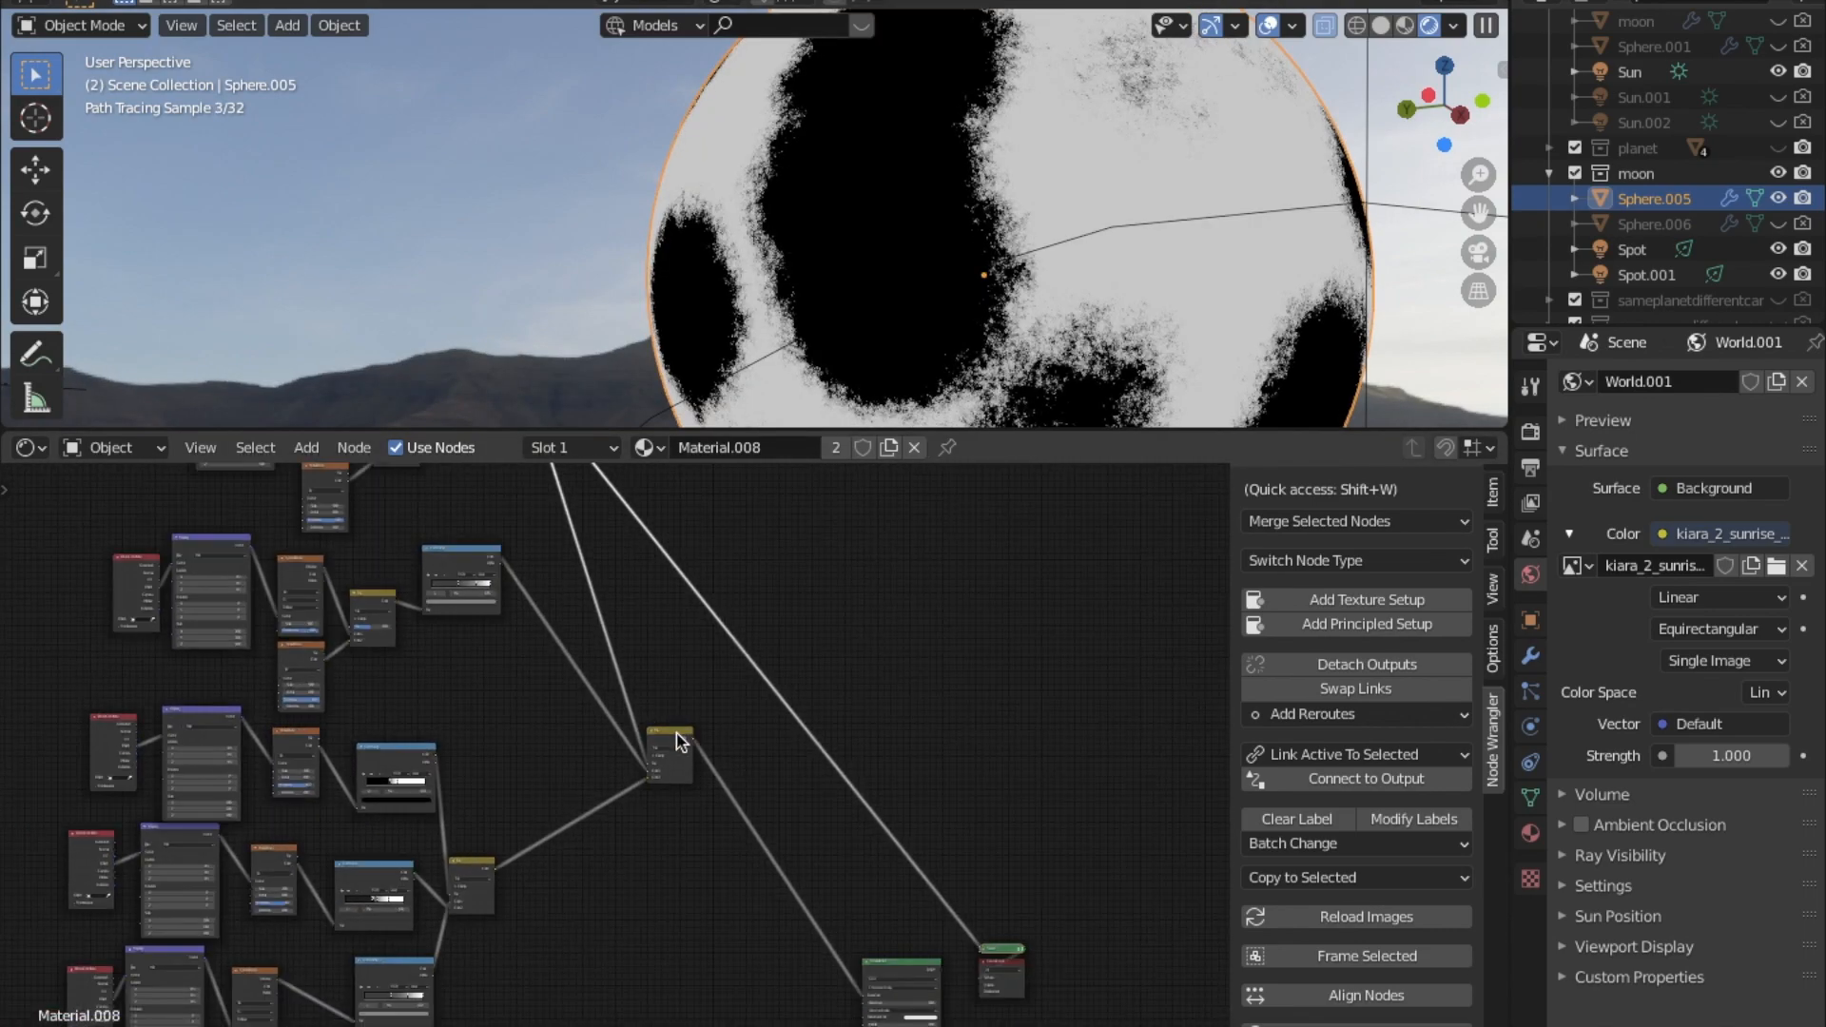
Preview the color group's final Mix node and the bump group's final Mix node one after the other.
ctrl+shift+click(671, 741)
middle_drag(828, 629, 744, 801)
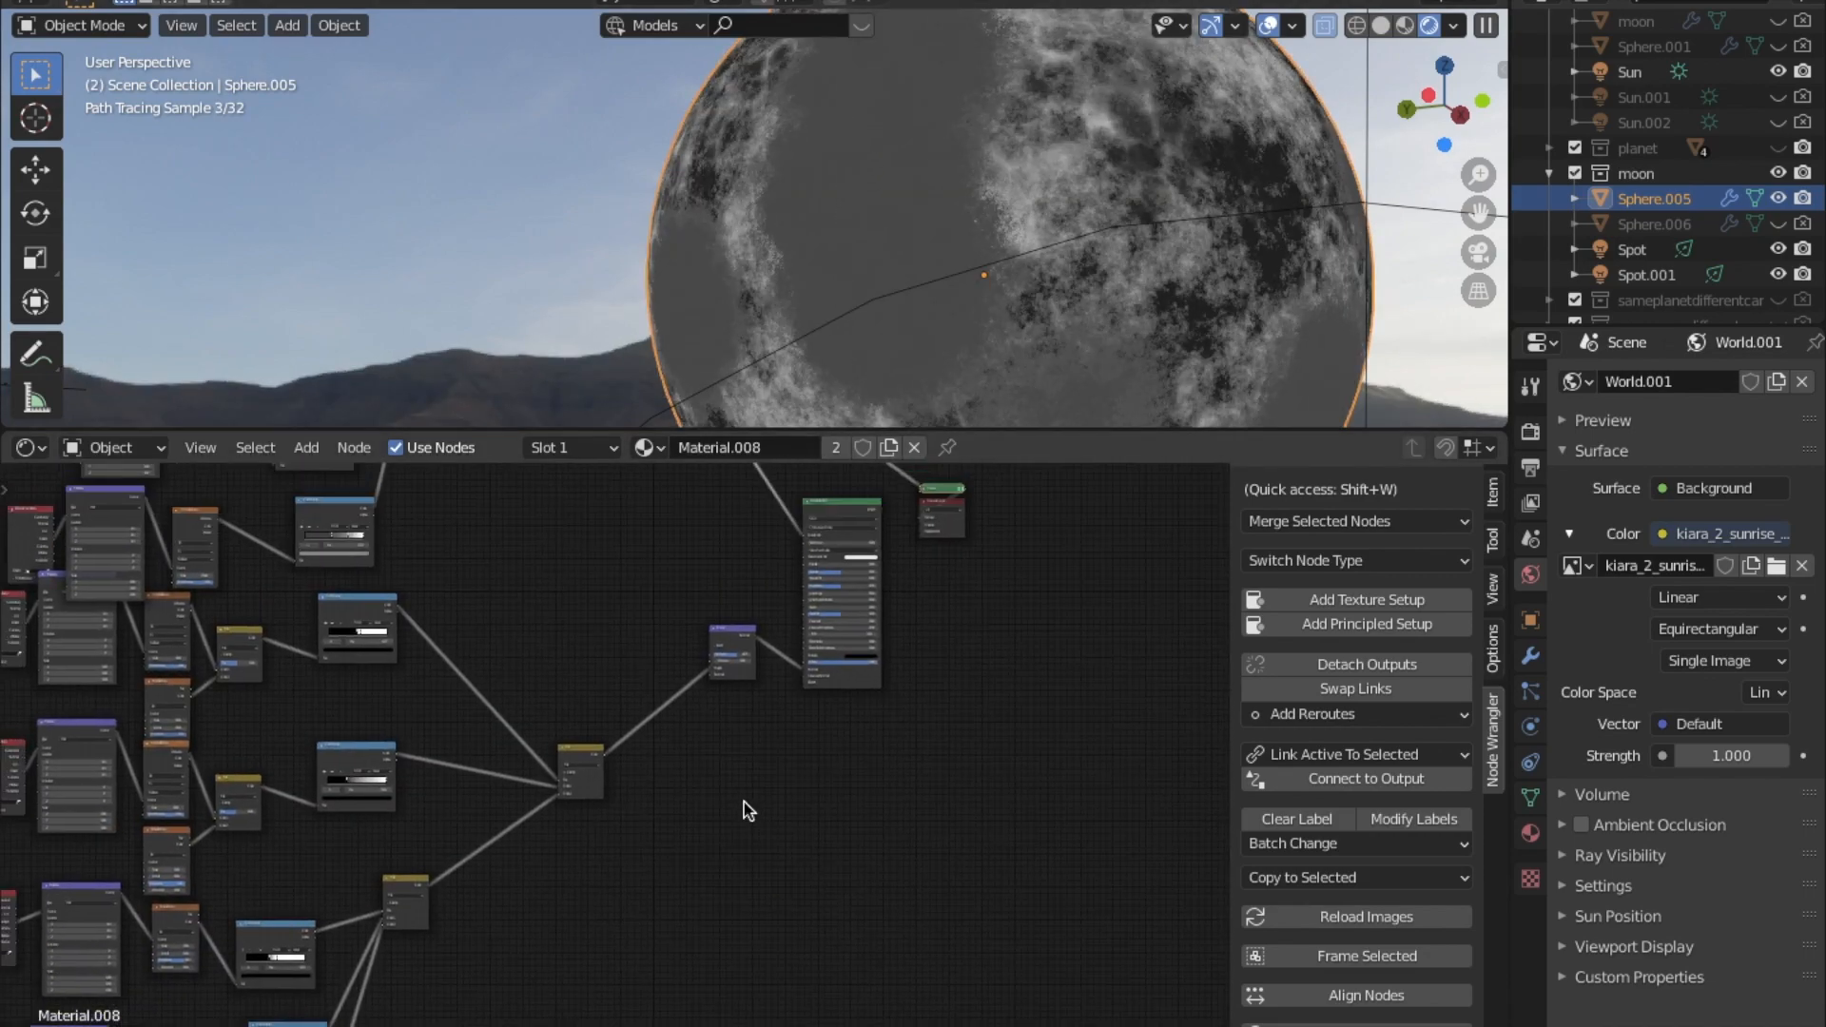
ctrl+shift+click(575, 763)
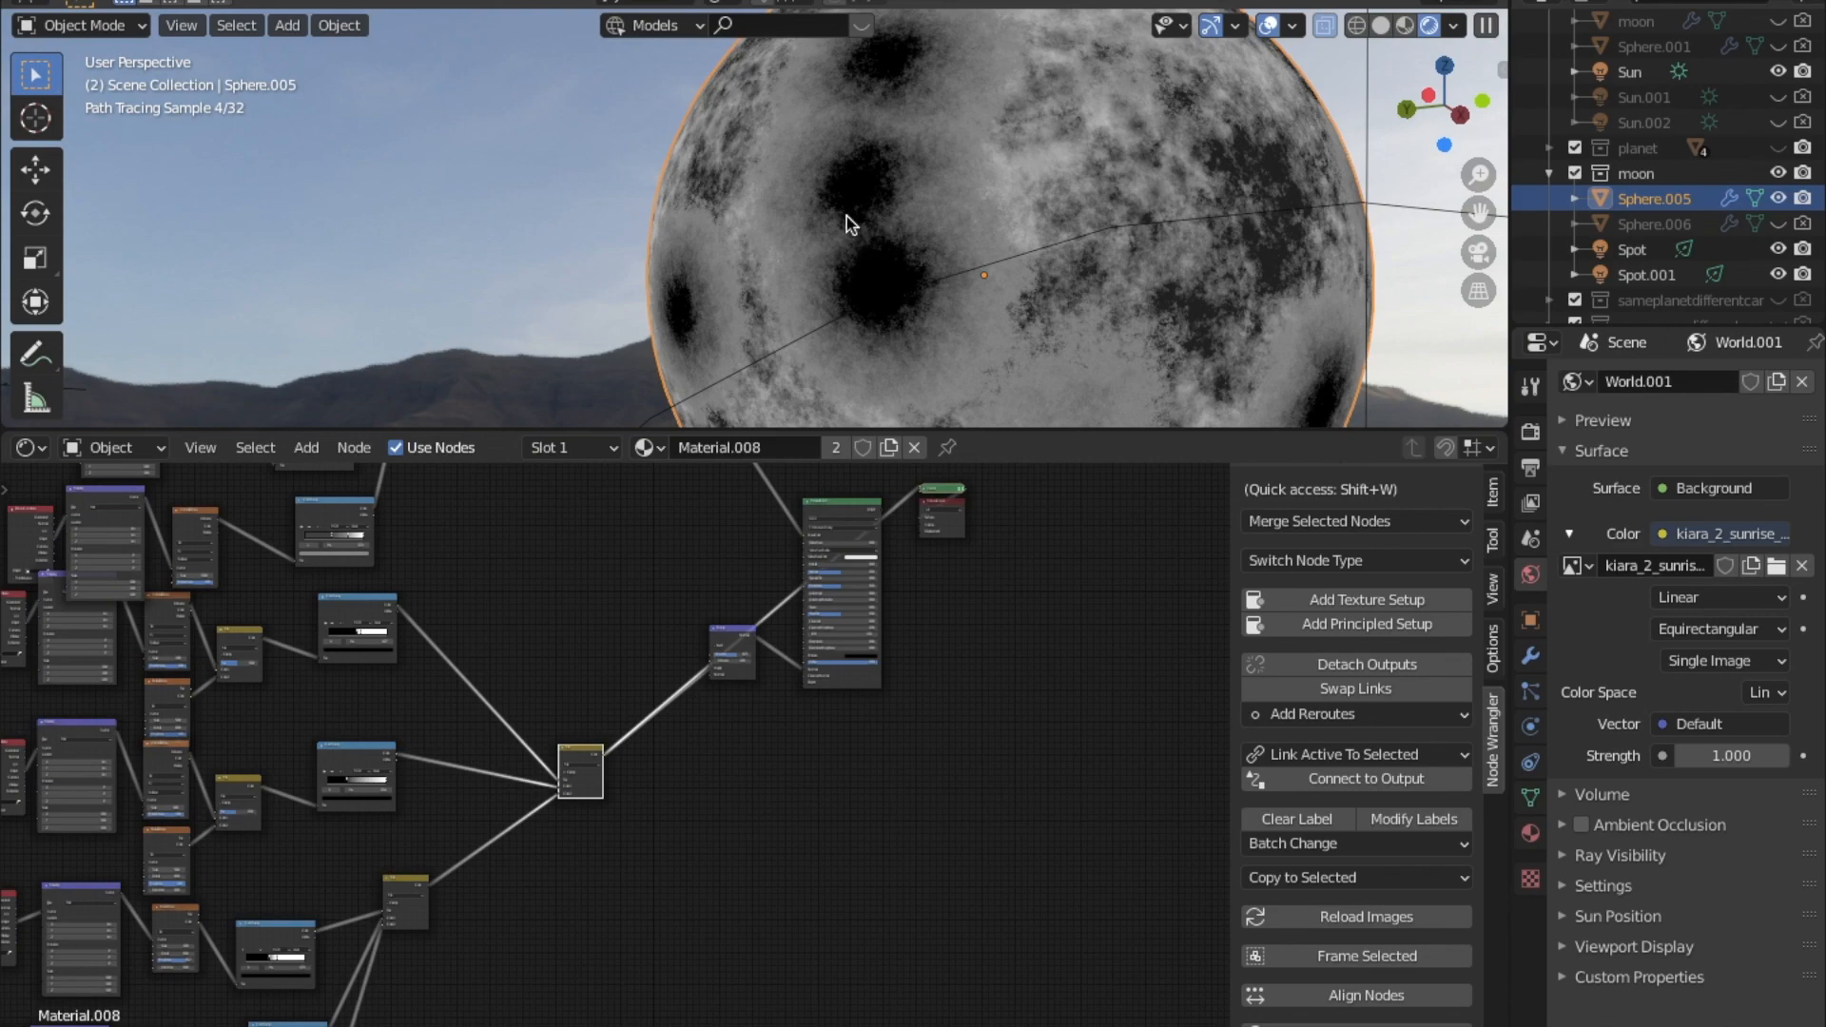
Restore the Principled BSDF as the Material Output's surface and bring the moon material's whole node tree into view.
middle_drag(355, 507, 540, 861)
scroll(502, 759, up, 3)
scroll(476, 692, up, 1)
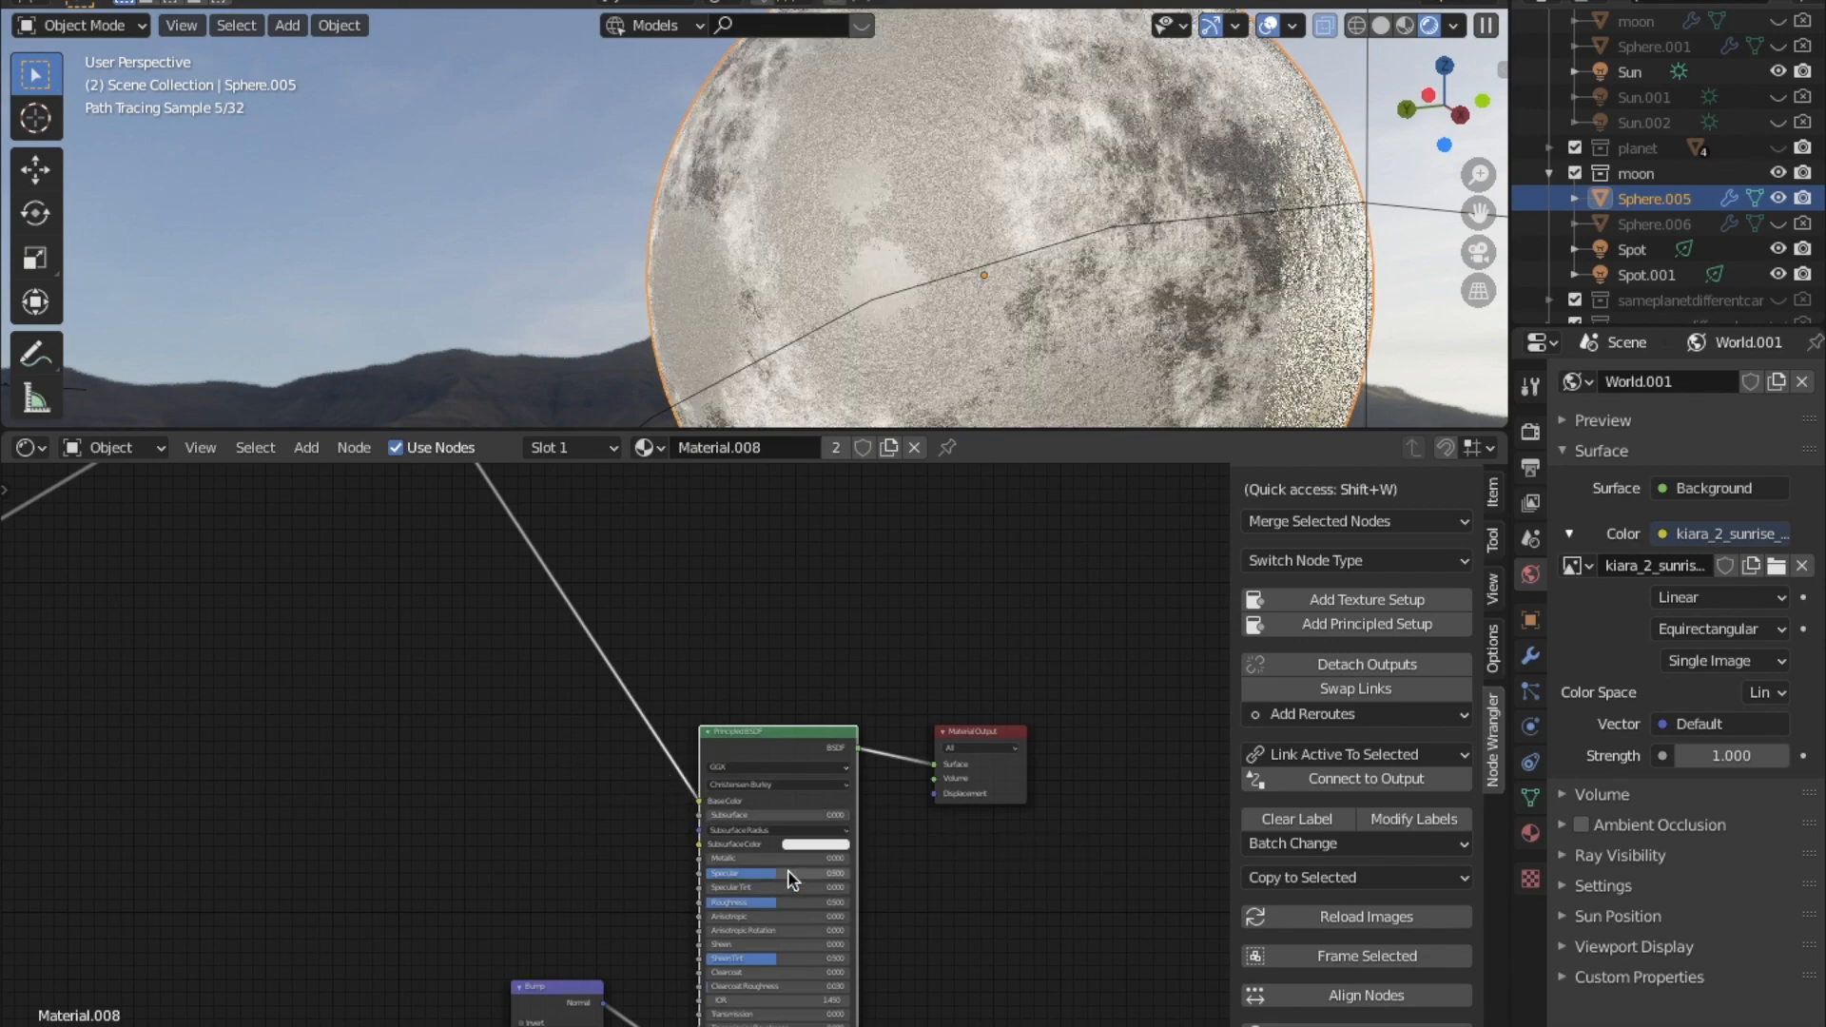
scroll(435, 913, down, 4)
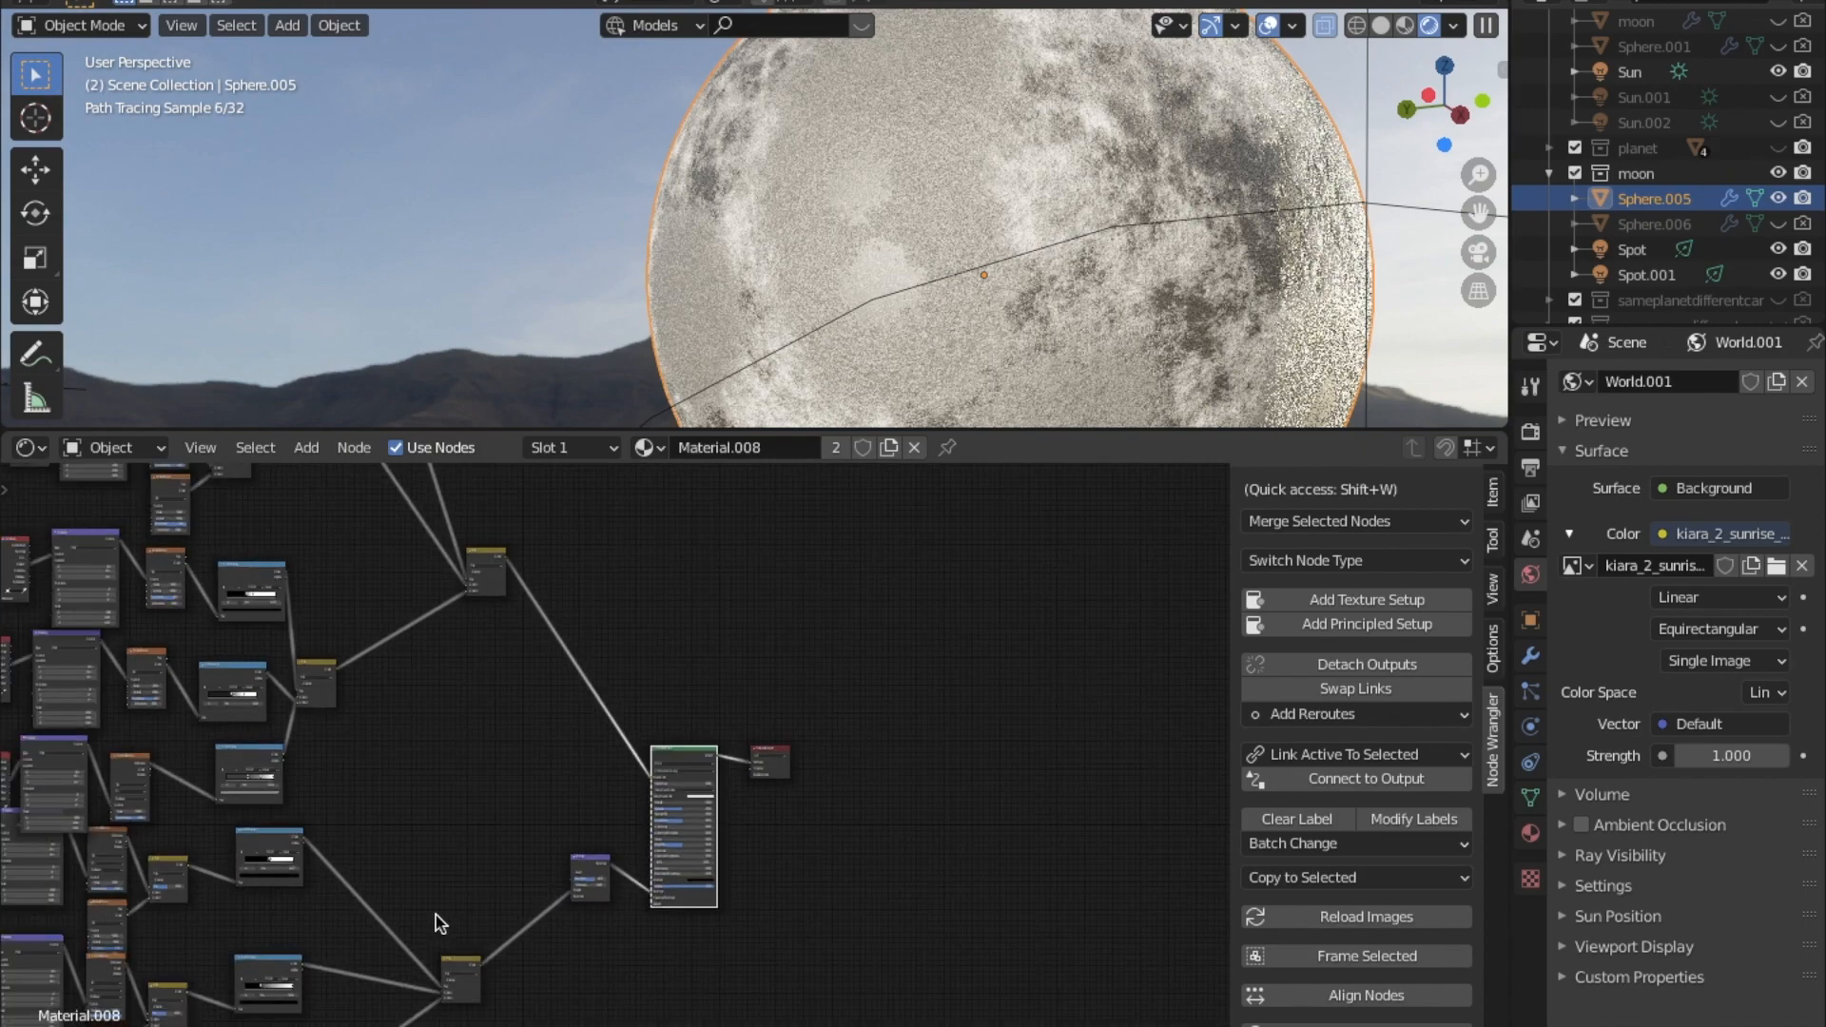
scroll(455, 930, down, 3)
middle_drag(455, 930, 823, 943)
scroll(768, 892, down, 7)
scroll(768, 868, down, 1)
middle_drag(774, 867, 741, 841)
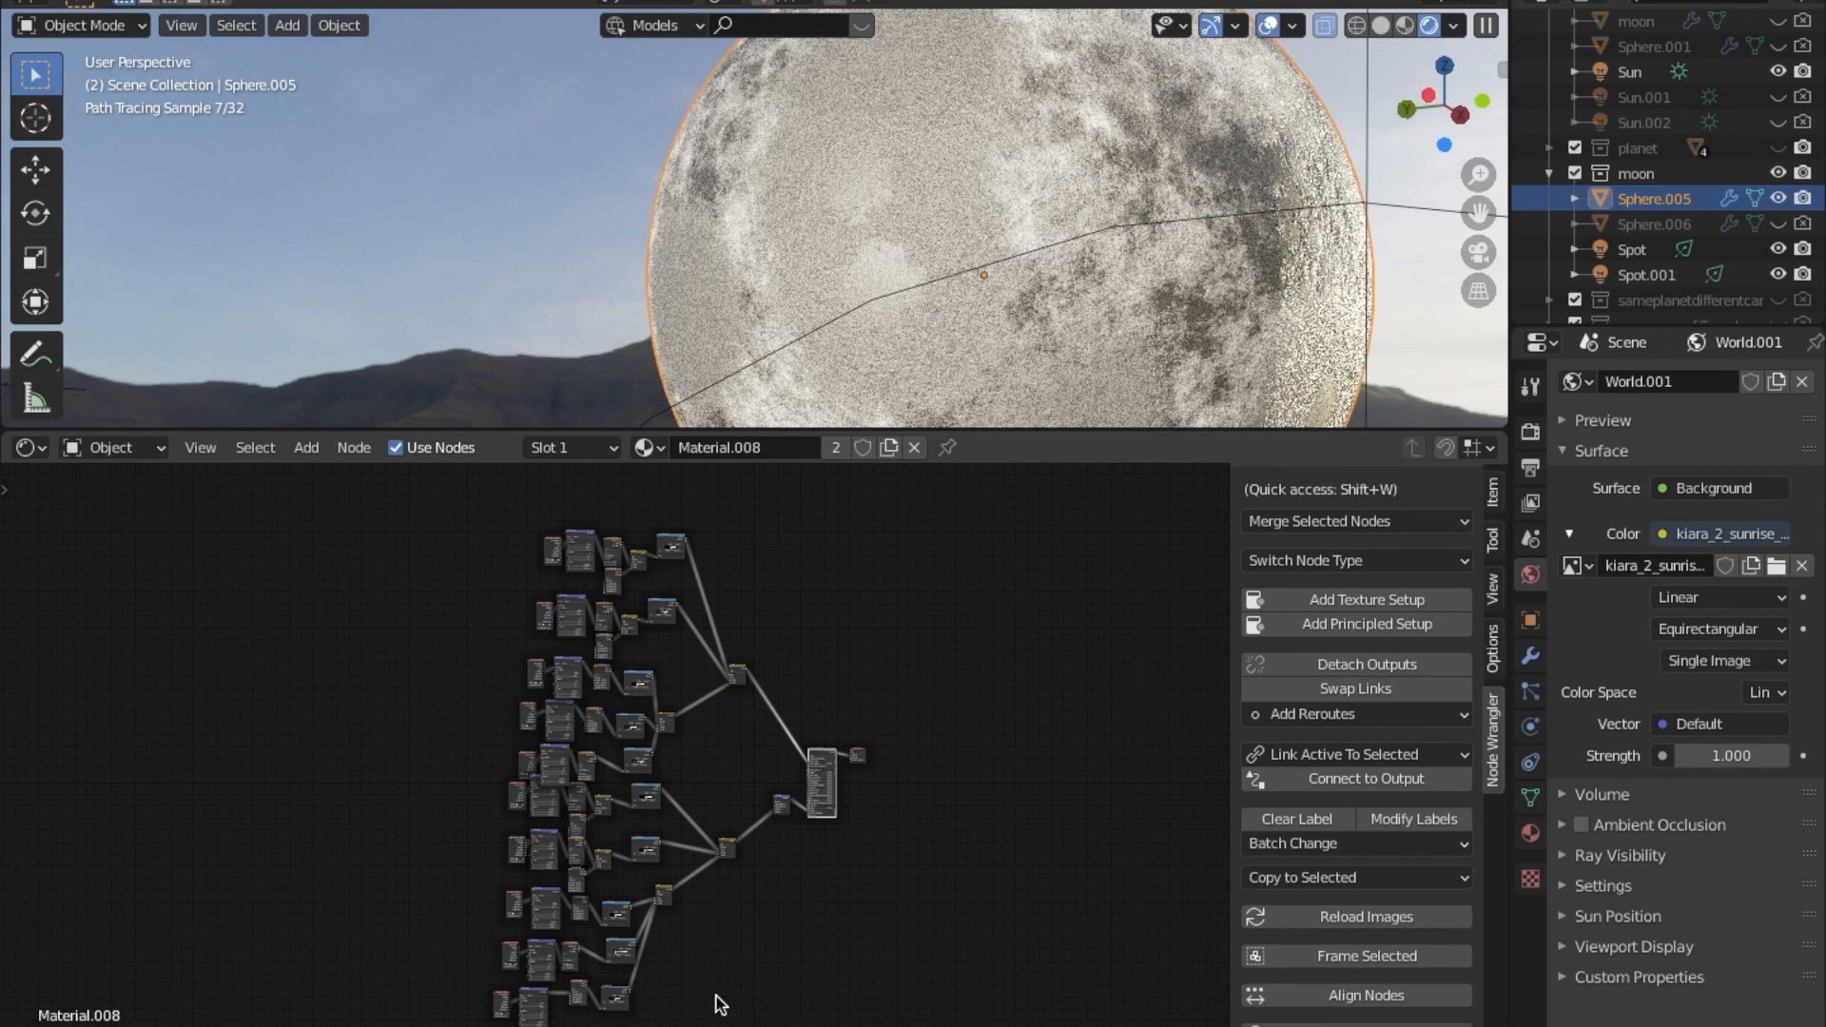
Switch the 3D viewport to solid shading and enlarge it to show the moon with its surrounding lights.
click(1380, 31)
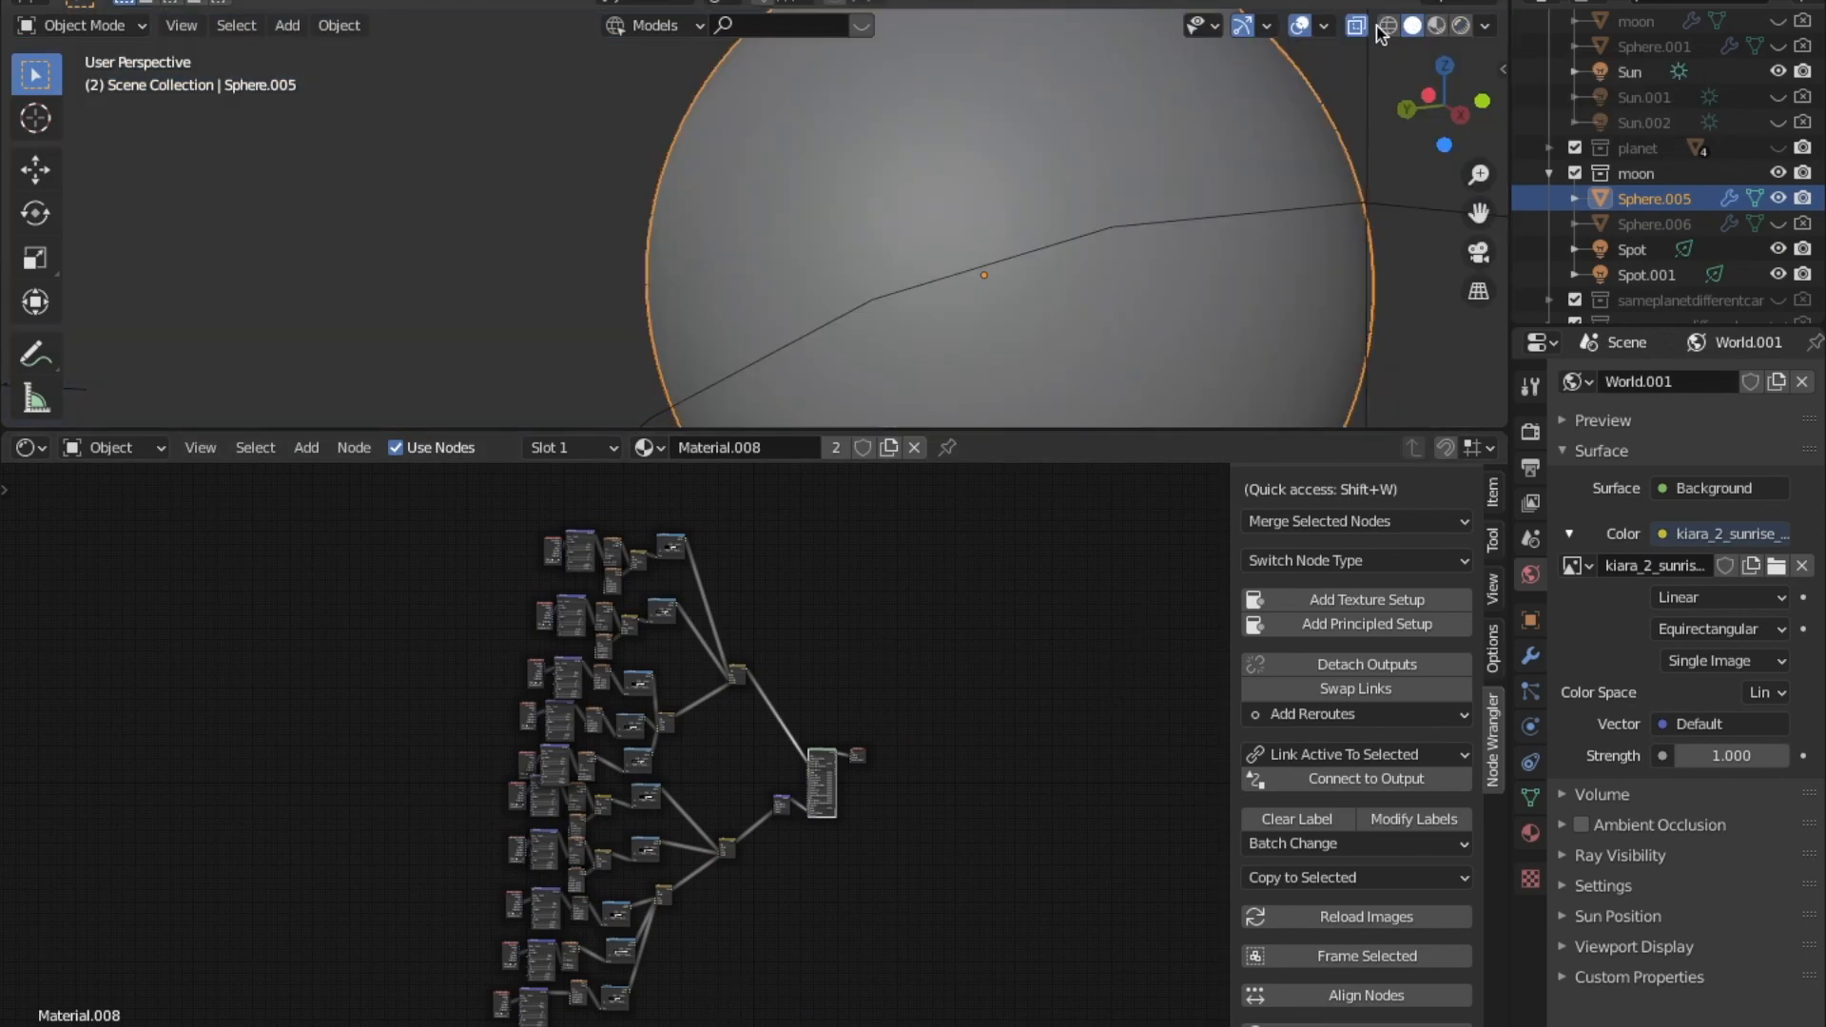
drag(1041, 433, 946, 955)
scroll(998, 324, down, 4)
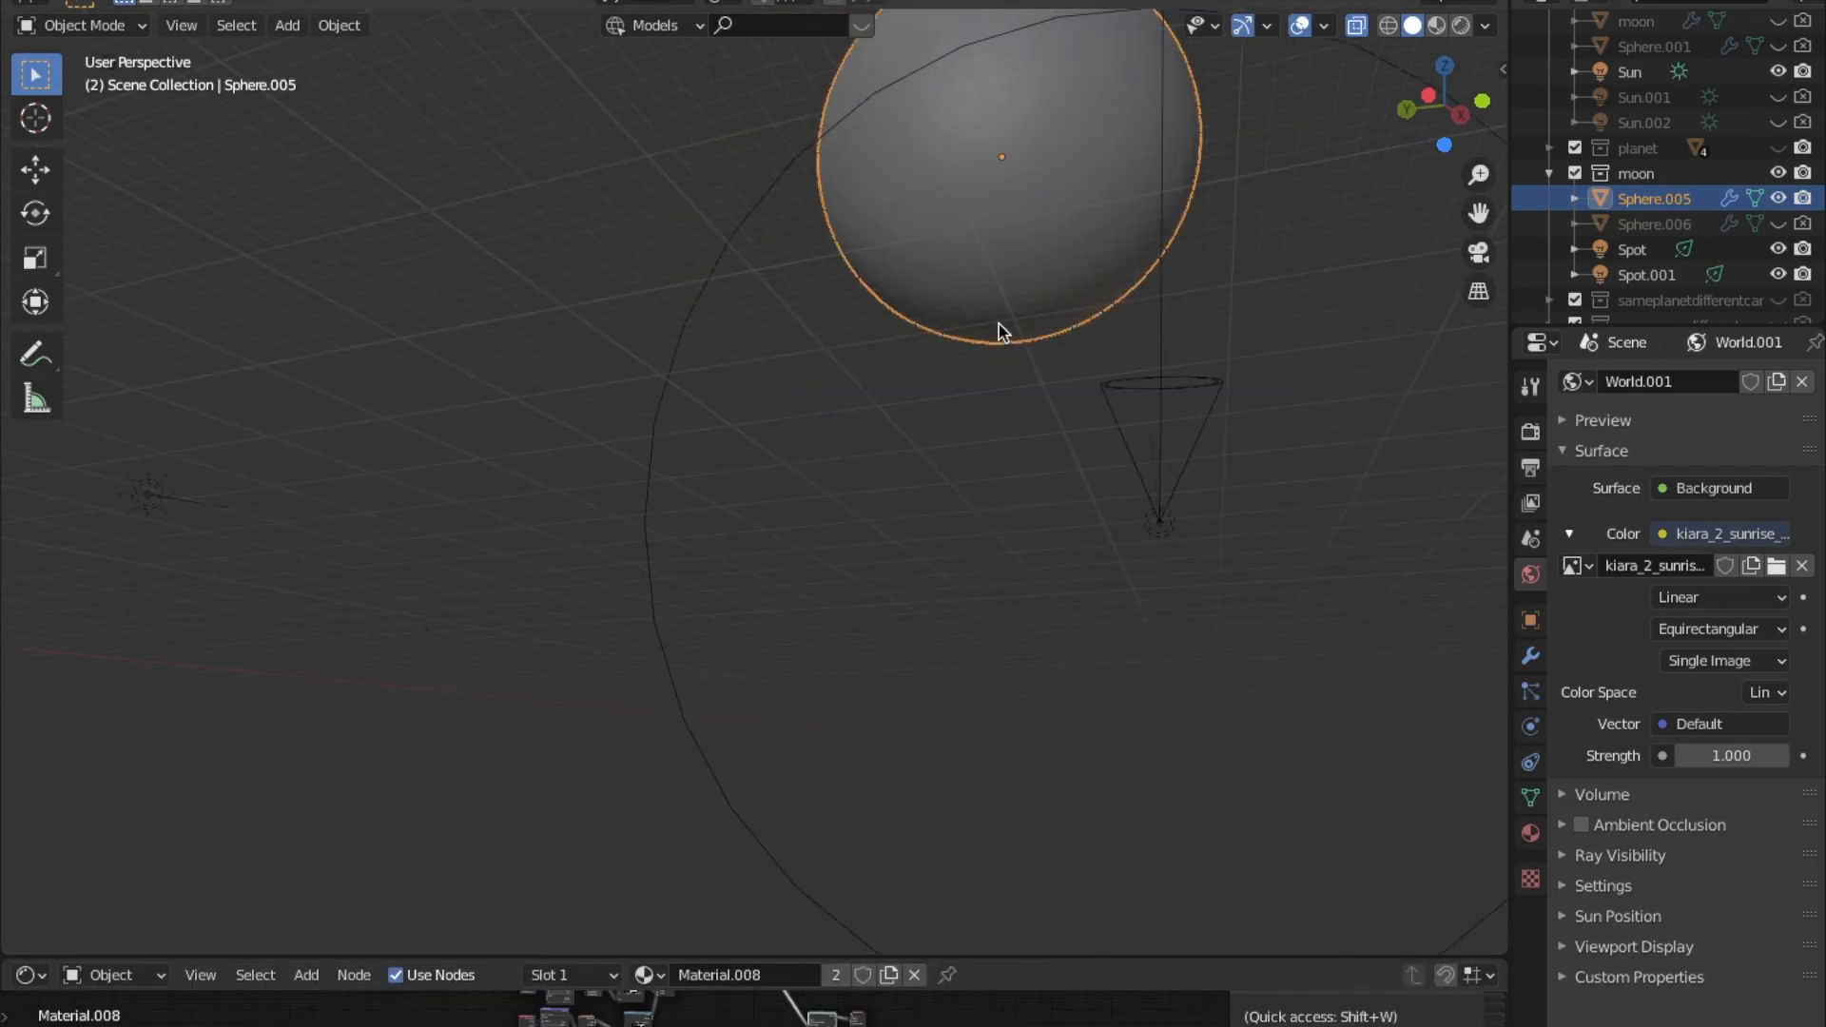
scroll(994, 302, down, 5)
middle_drag(991, 301, 964, 367)
scroll(972, 190, down, 4)
scroll(925, 404, up, 5)
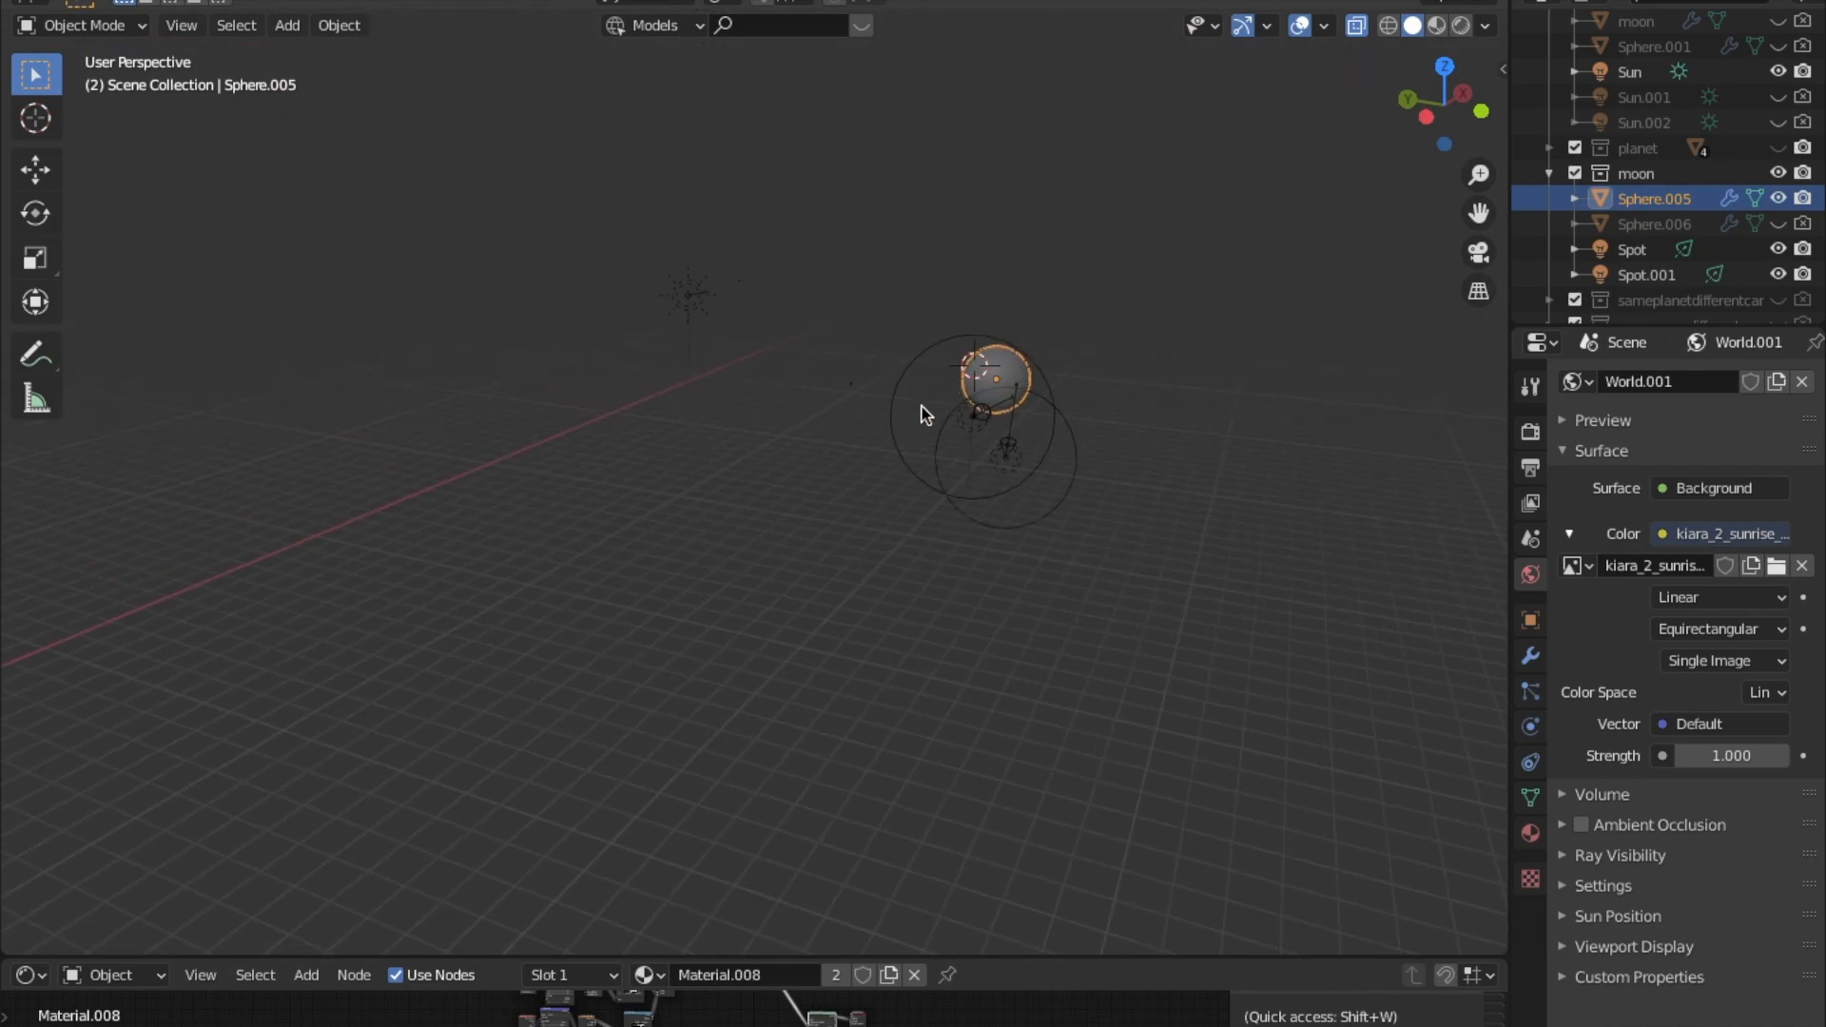
middle_drag(816, 423, 970, 425)
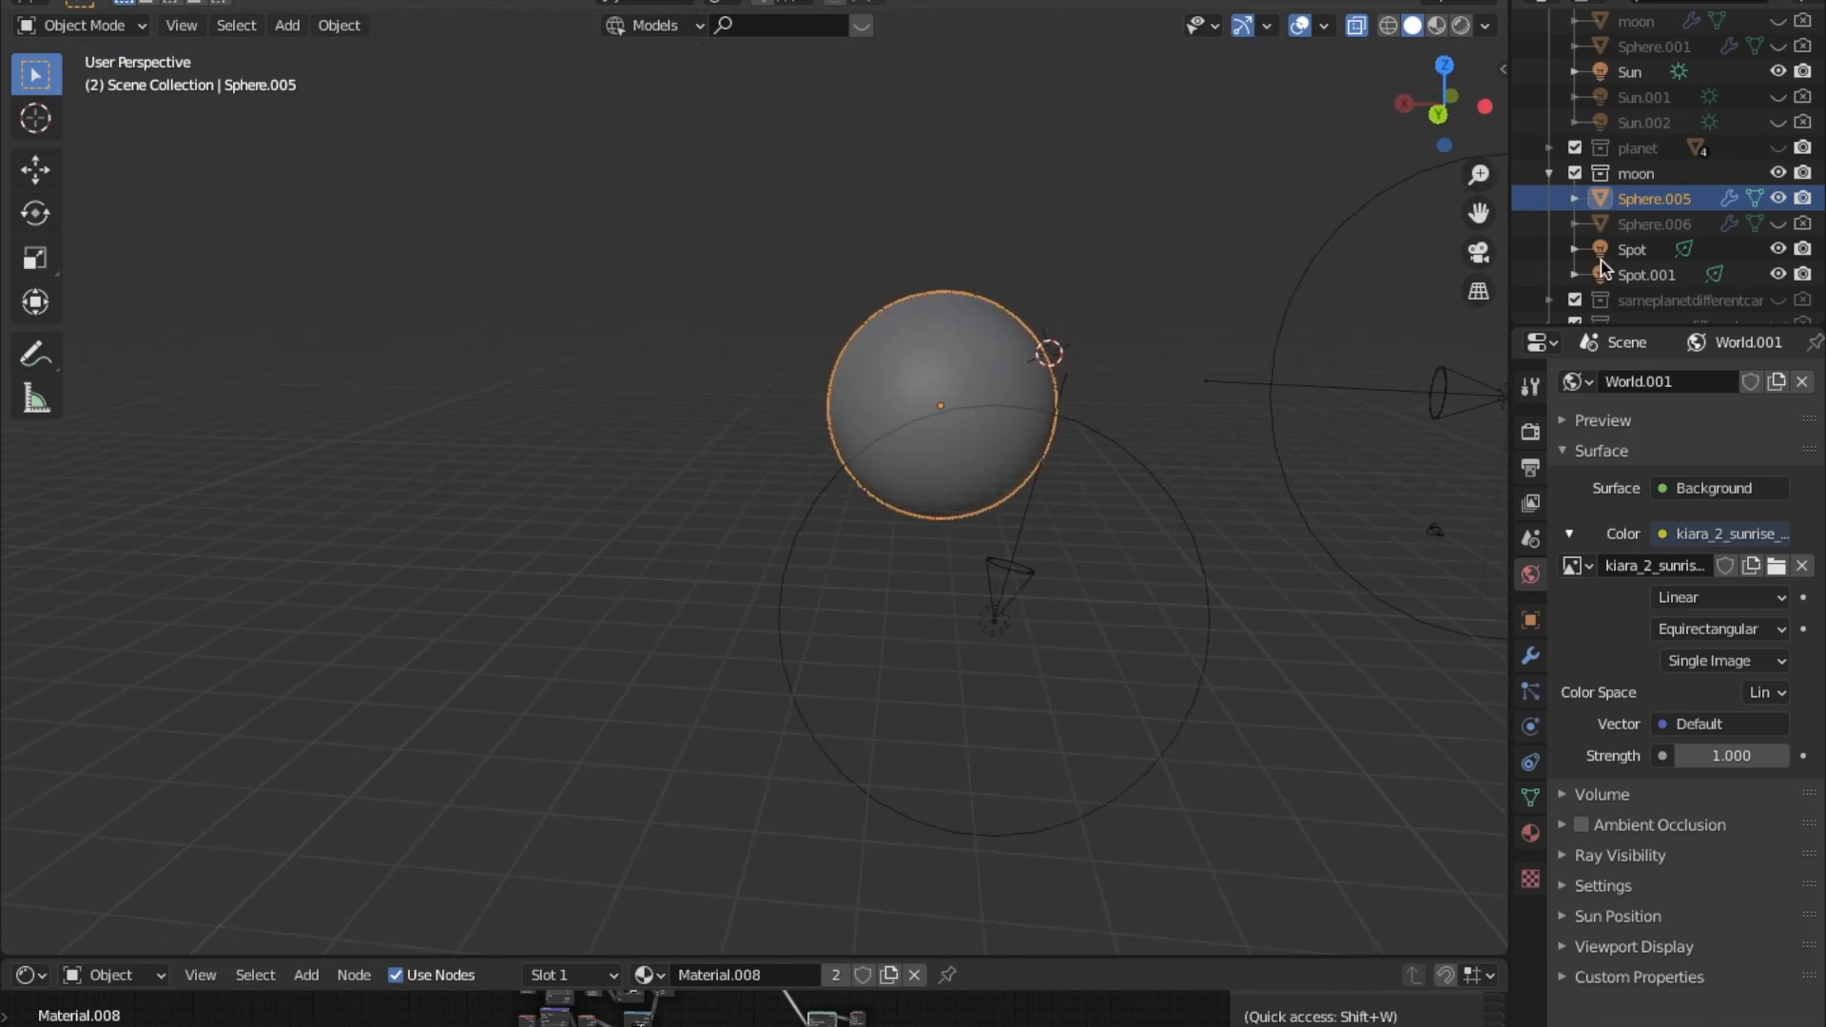
Unhide the planet collection and examine how far apart the planet and moon are placed in the scene.
drag(1776, 173, 1777, 148)
scroll(835, 505, down, 4)
scroll(835, 505, down, 4)
middle_drag(835, 505, 718, 520)
middle_drag(957, 405, 1147, 419)
scroll(1147, 418, up, 2)
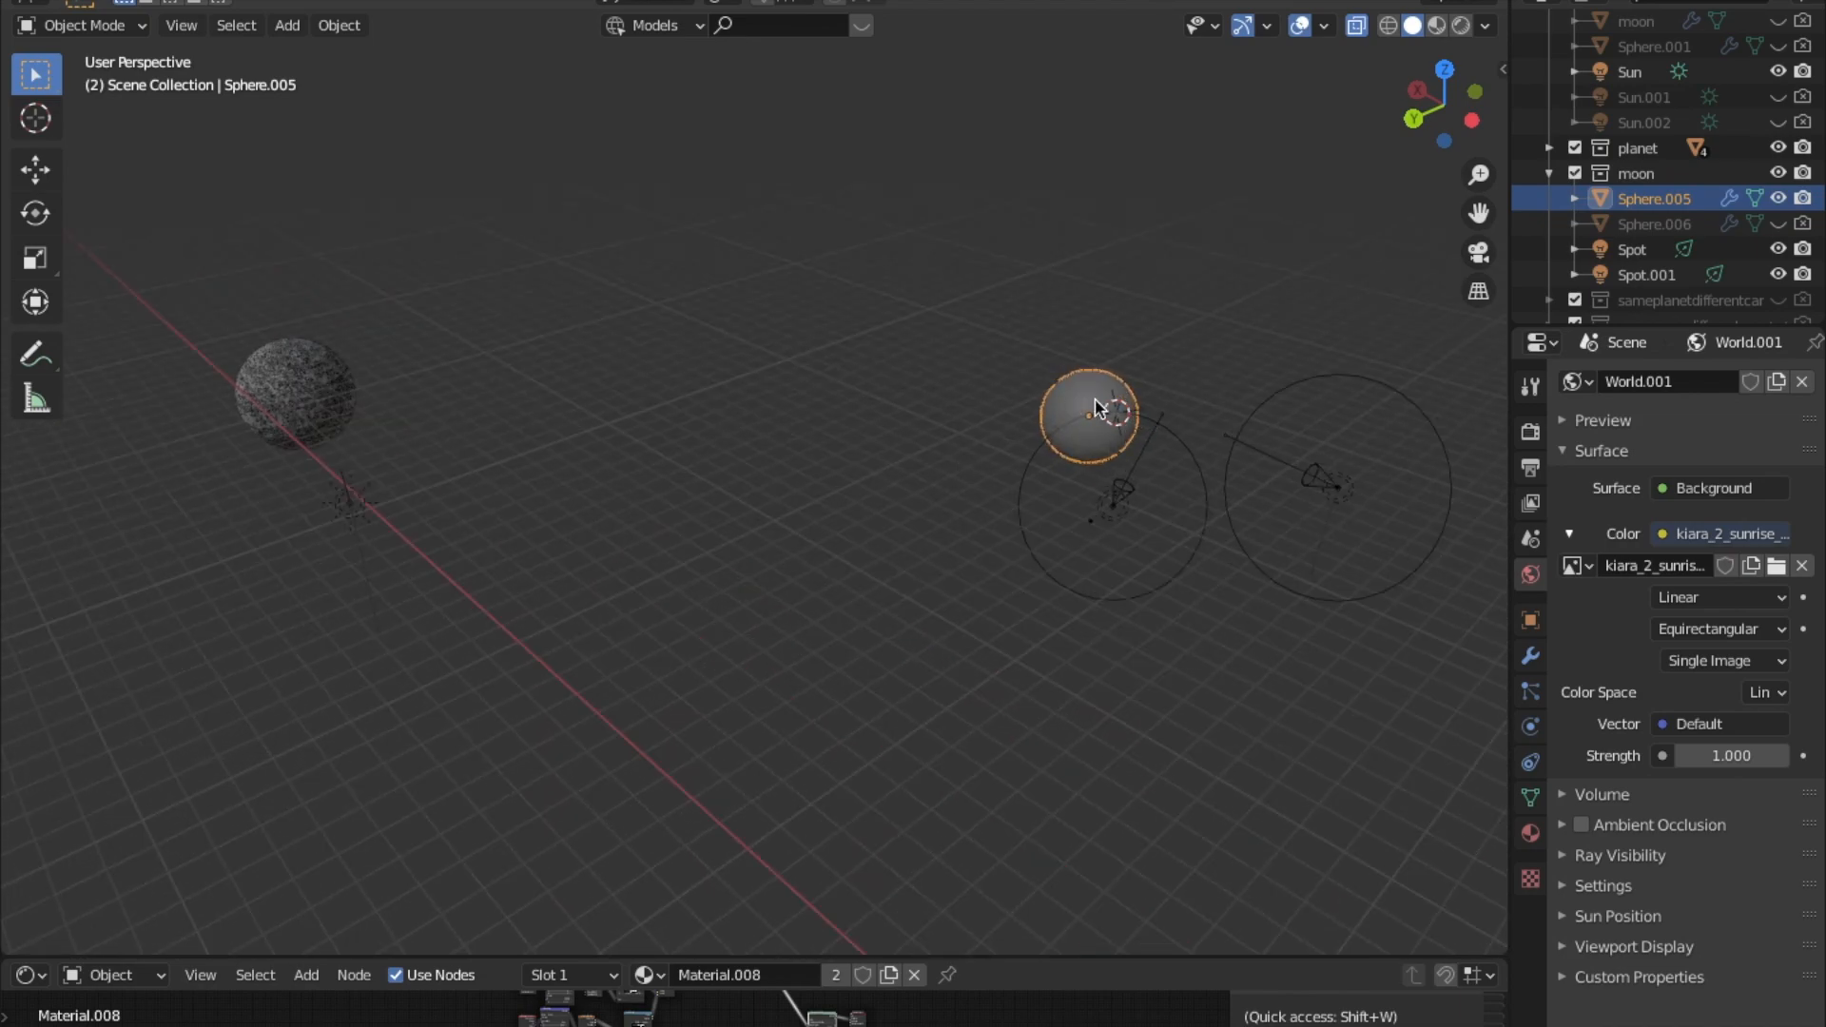
middle_drag(888, 432, 1184, 376)
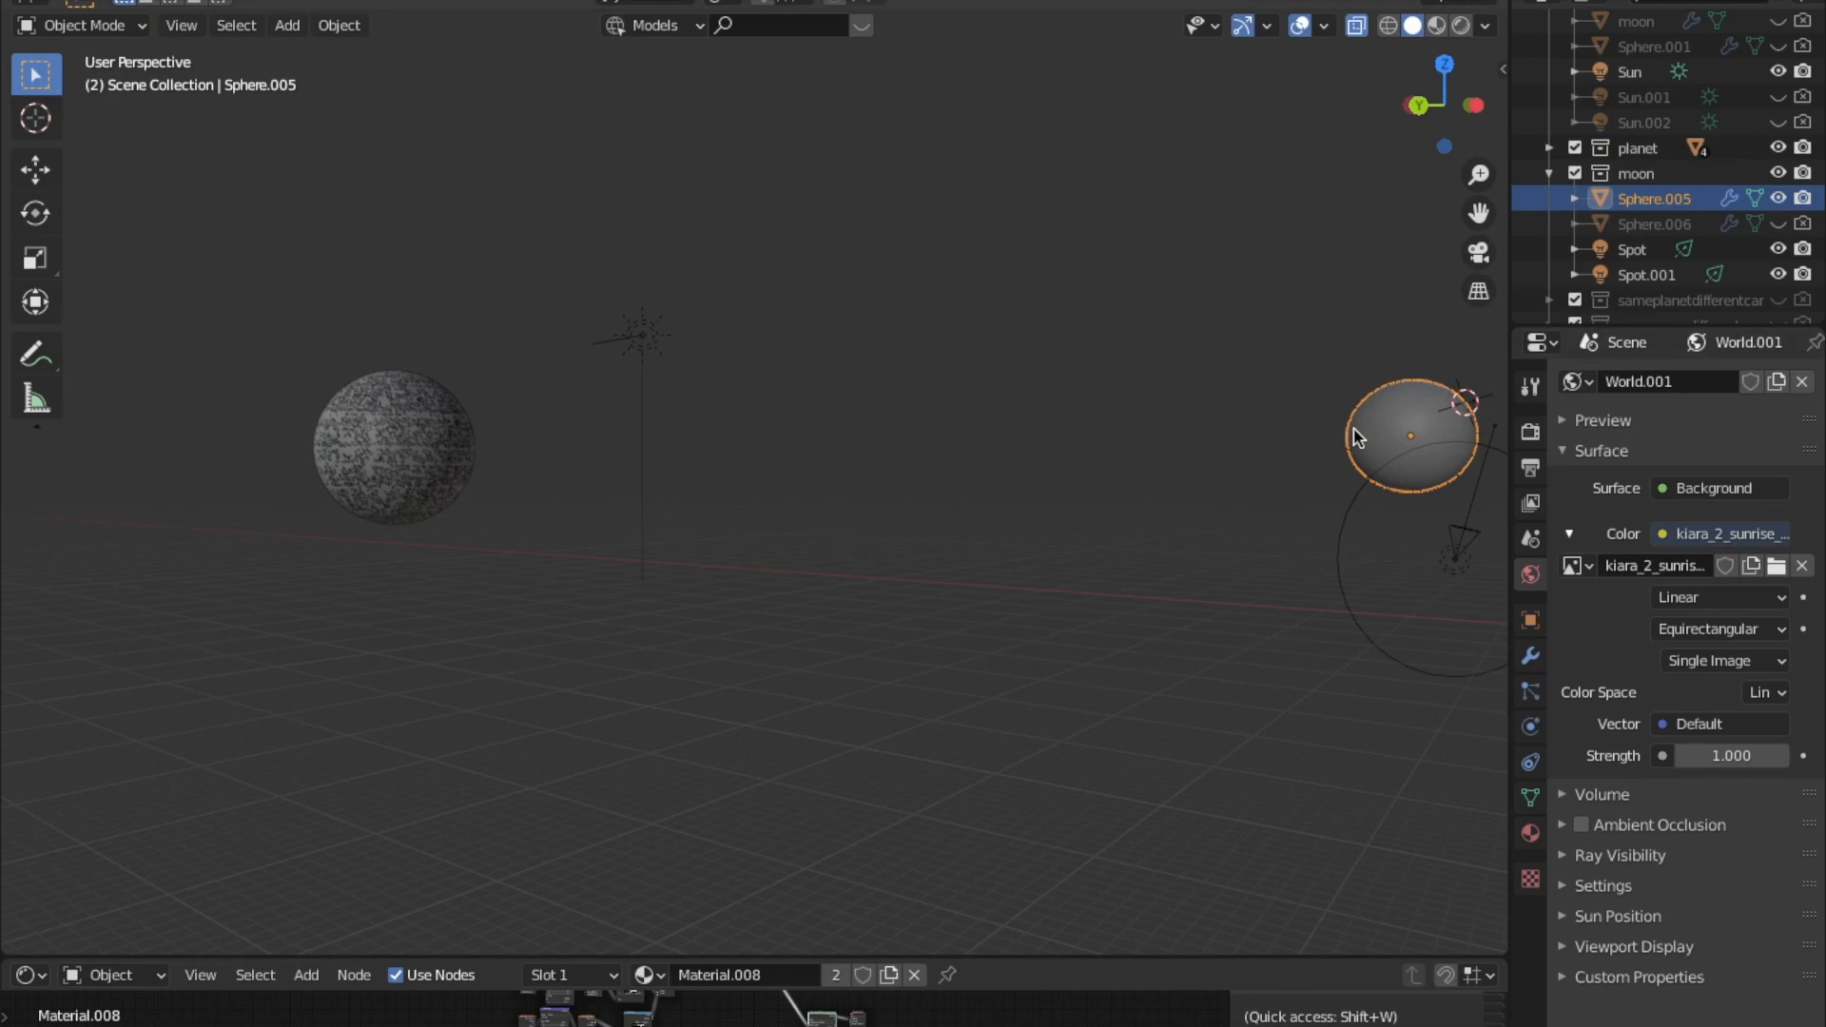
middle_drag(1357, 437, 1073, 461)
middle_drag(651, 539, 554, 420)
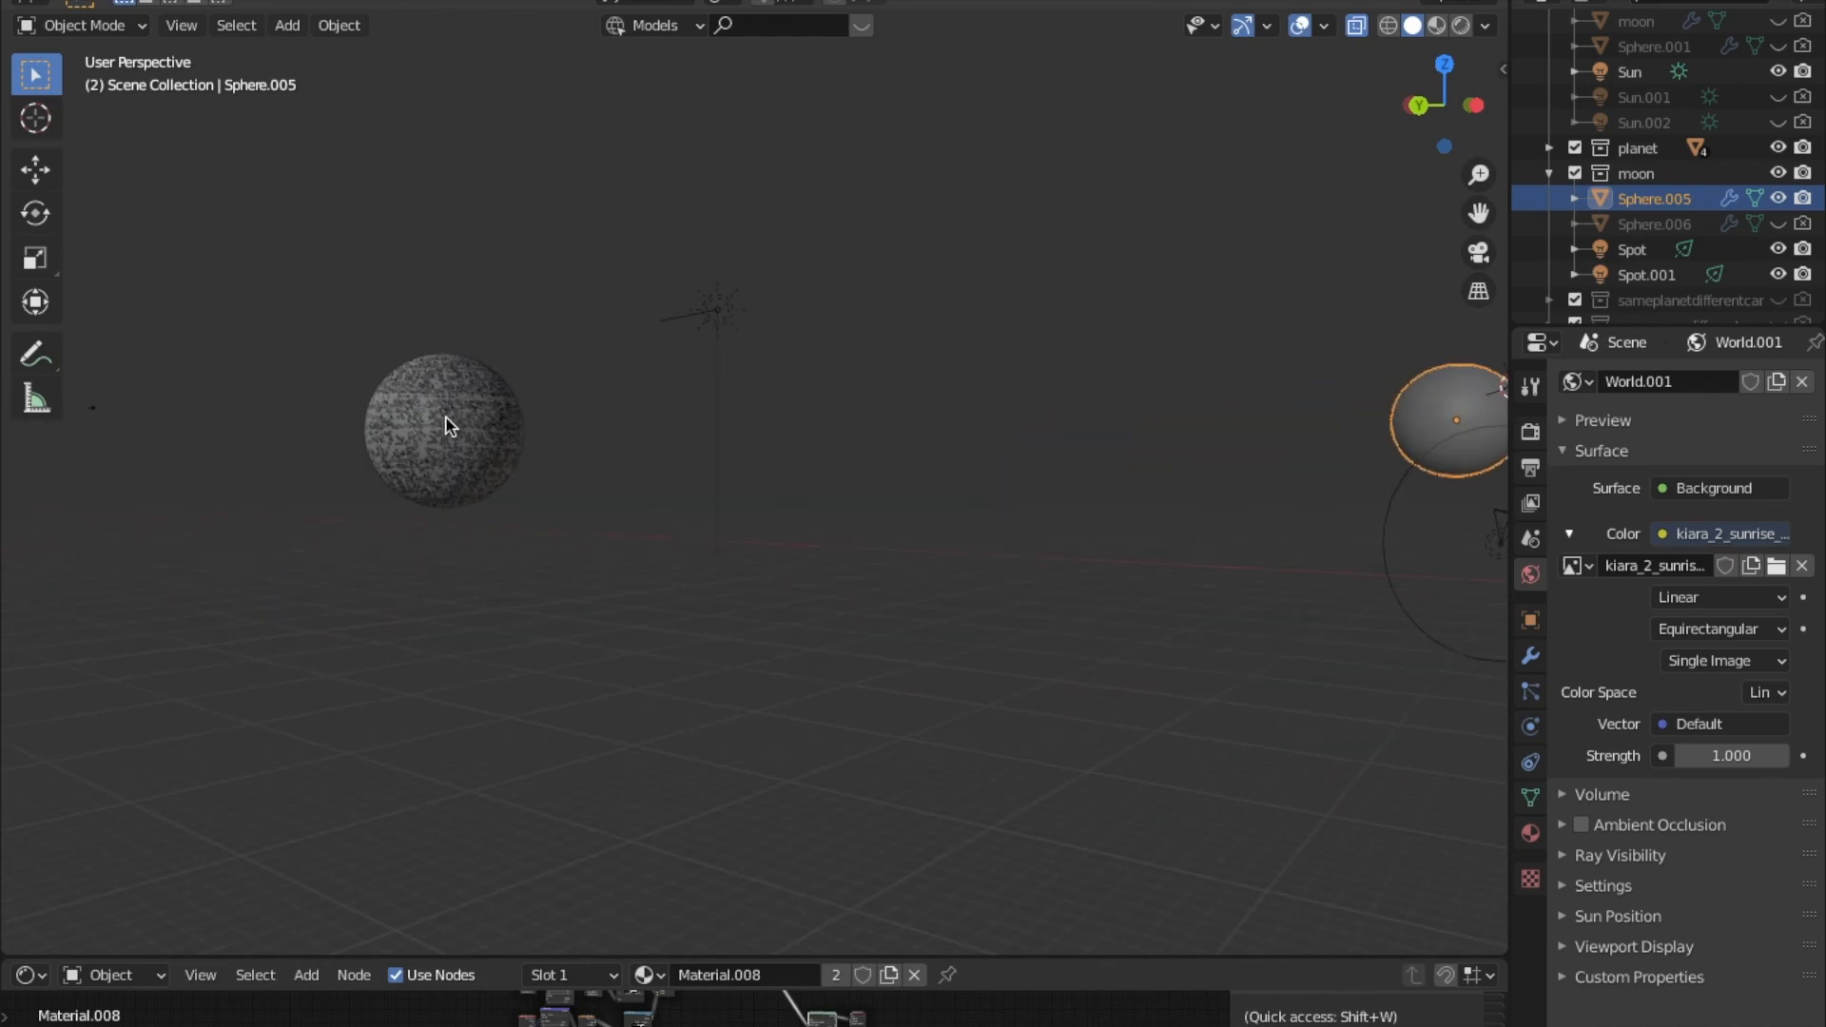
Alternate between the camera view and a free perspective to compare the planet and moon's framing with their actual positions.
click(1480, 252)
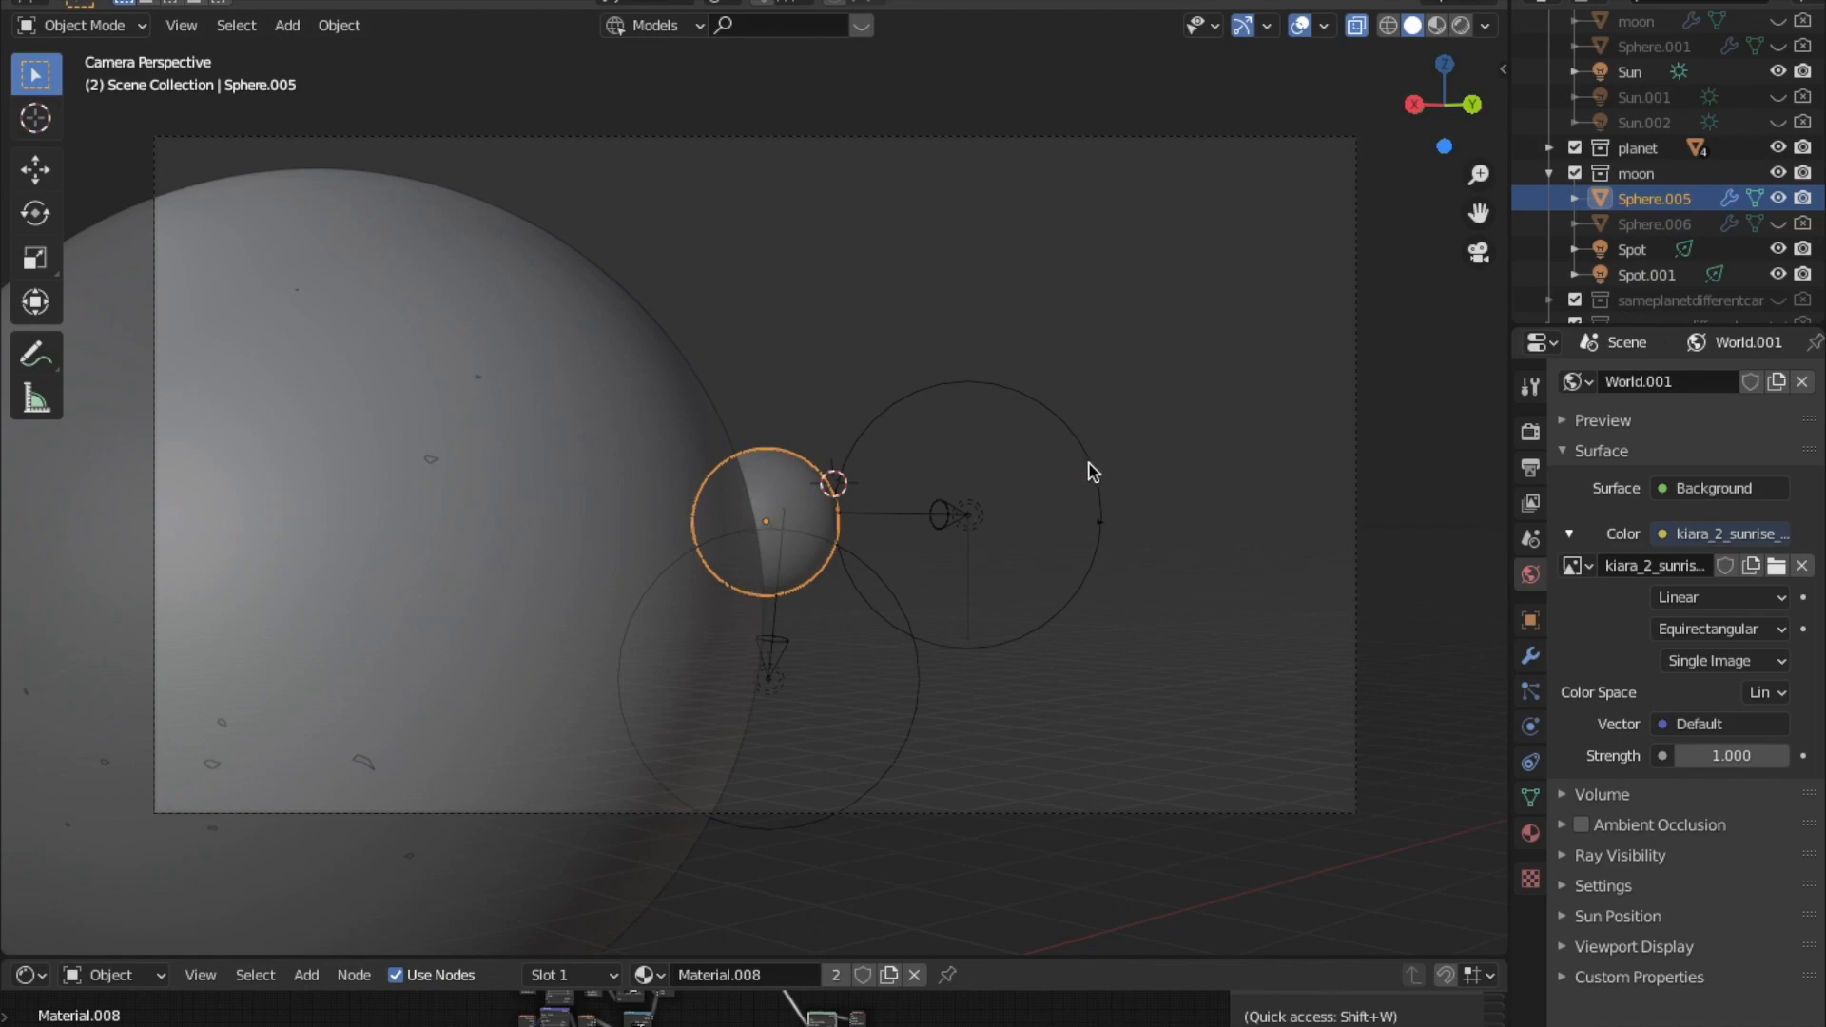
click(1478, 252)
middle_drag(957, 522, 1035, 440)
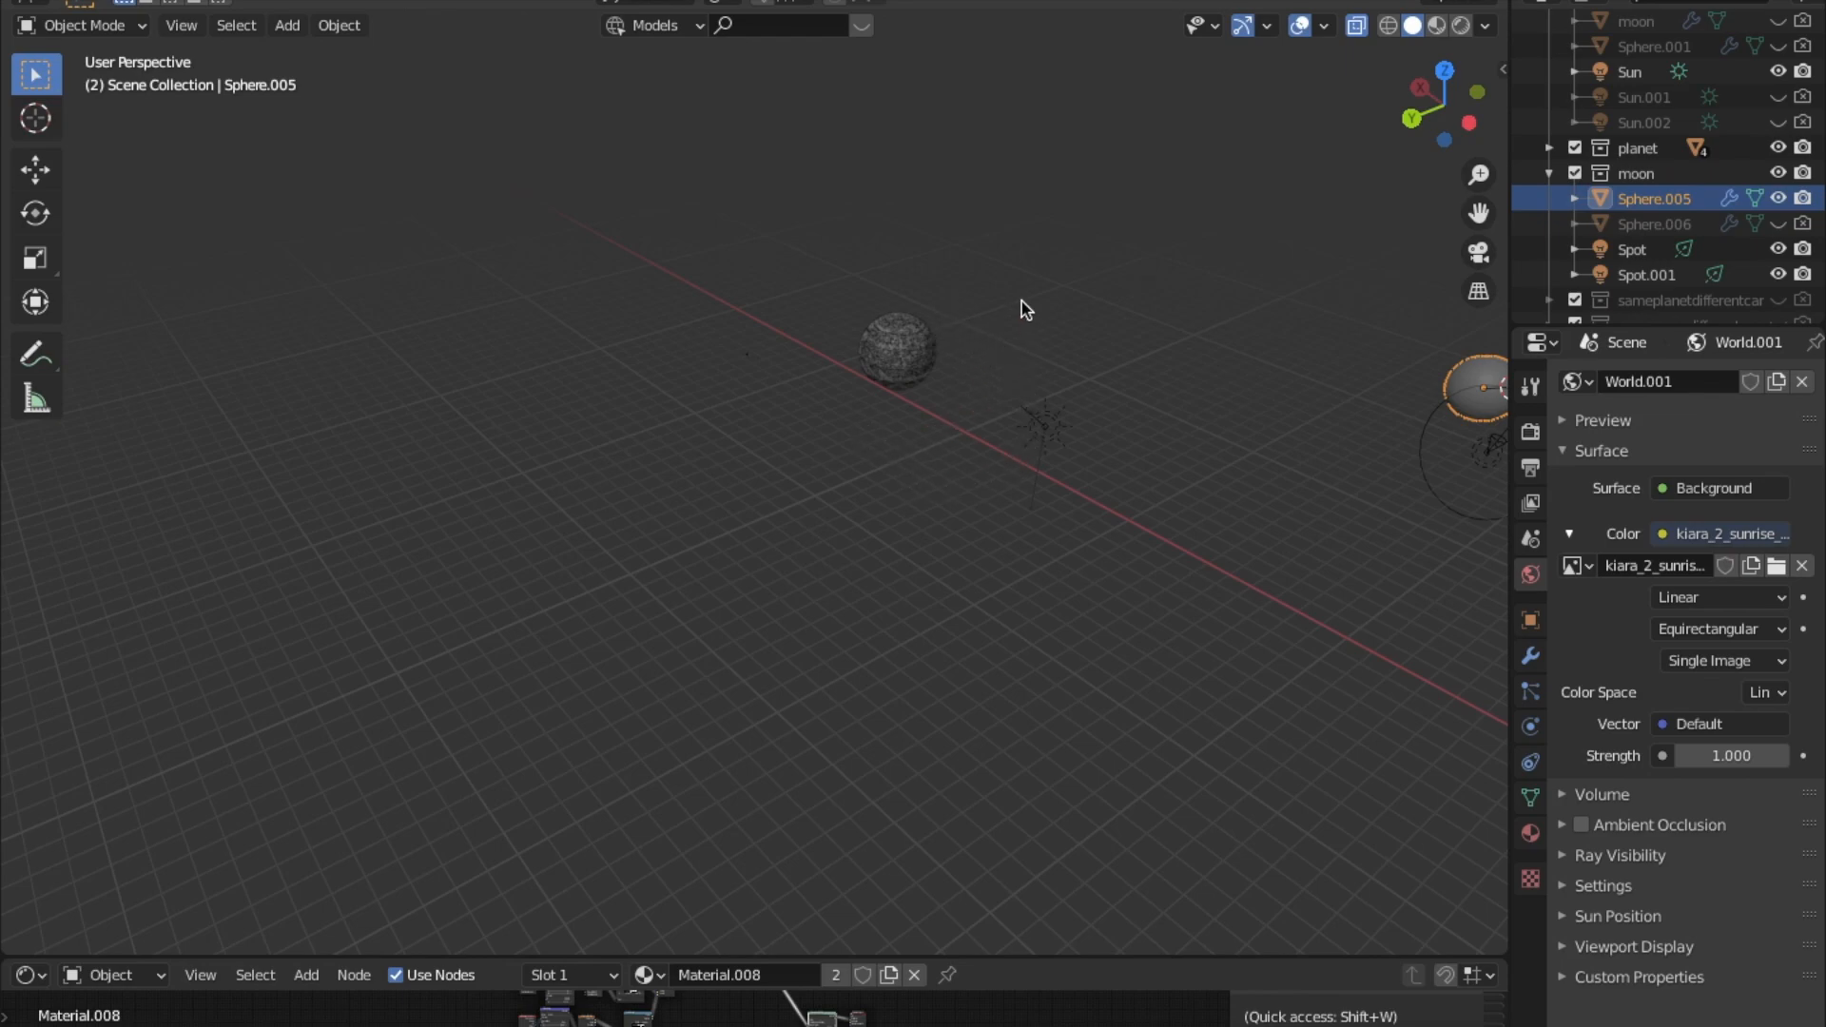
click(1476, 255)
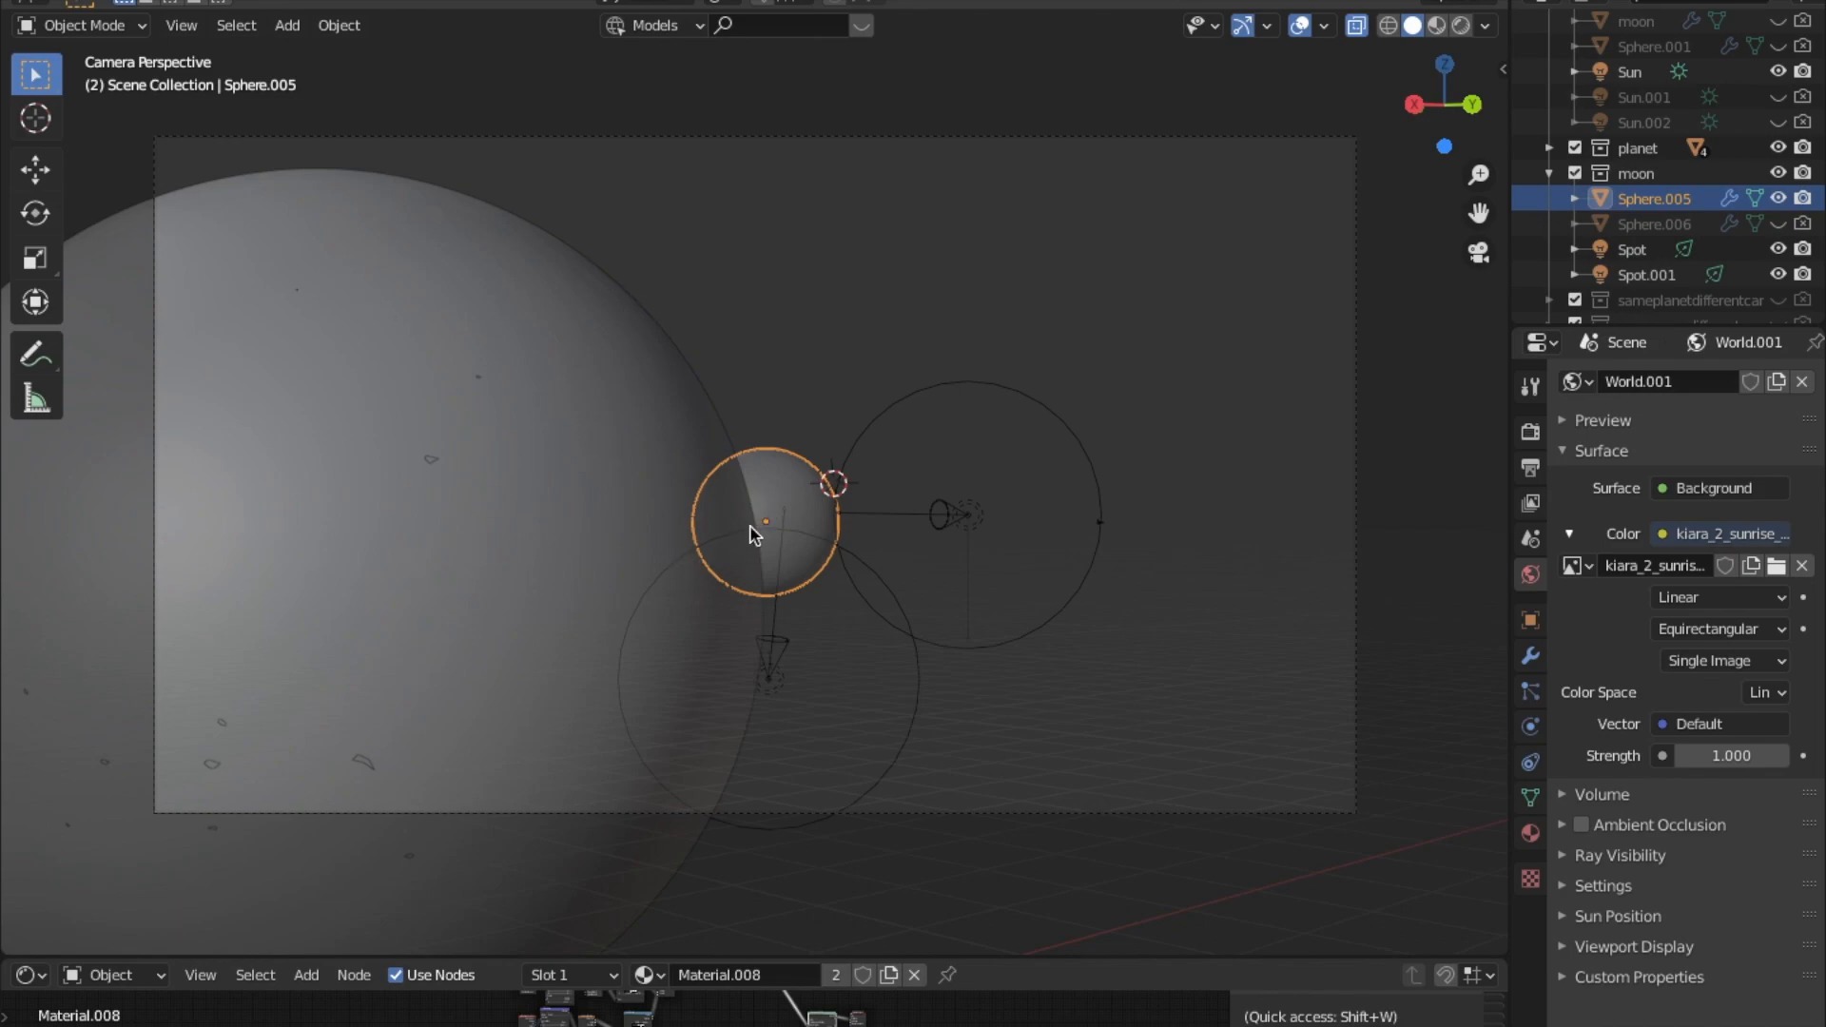
Hide the overlays in the camera view and try moving the moon into the empty space beside the planet.
click(1098, 623)
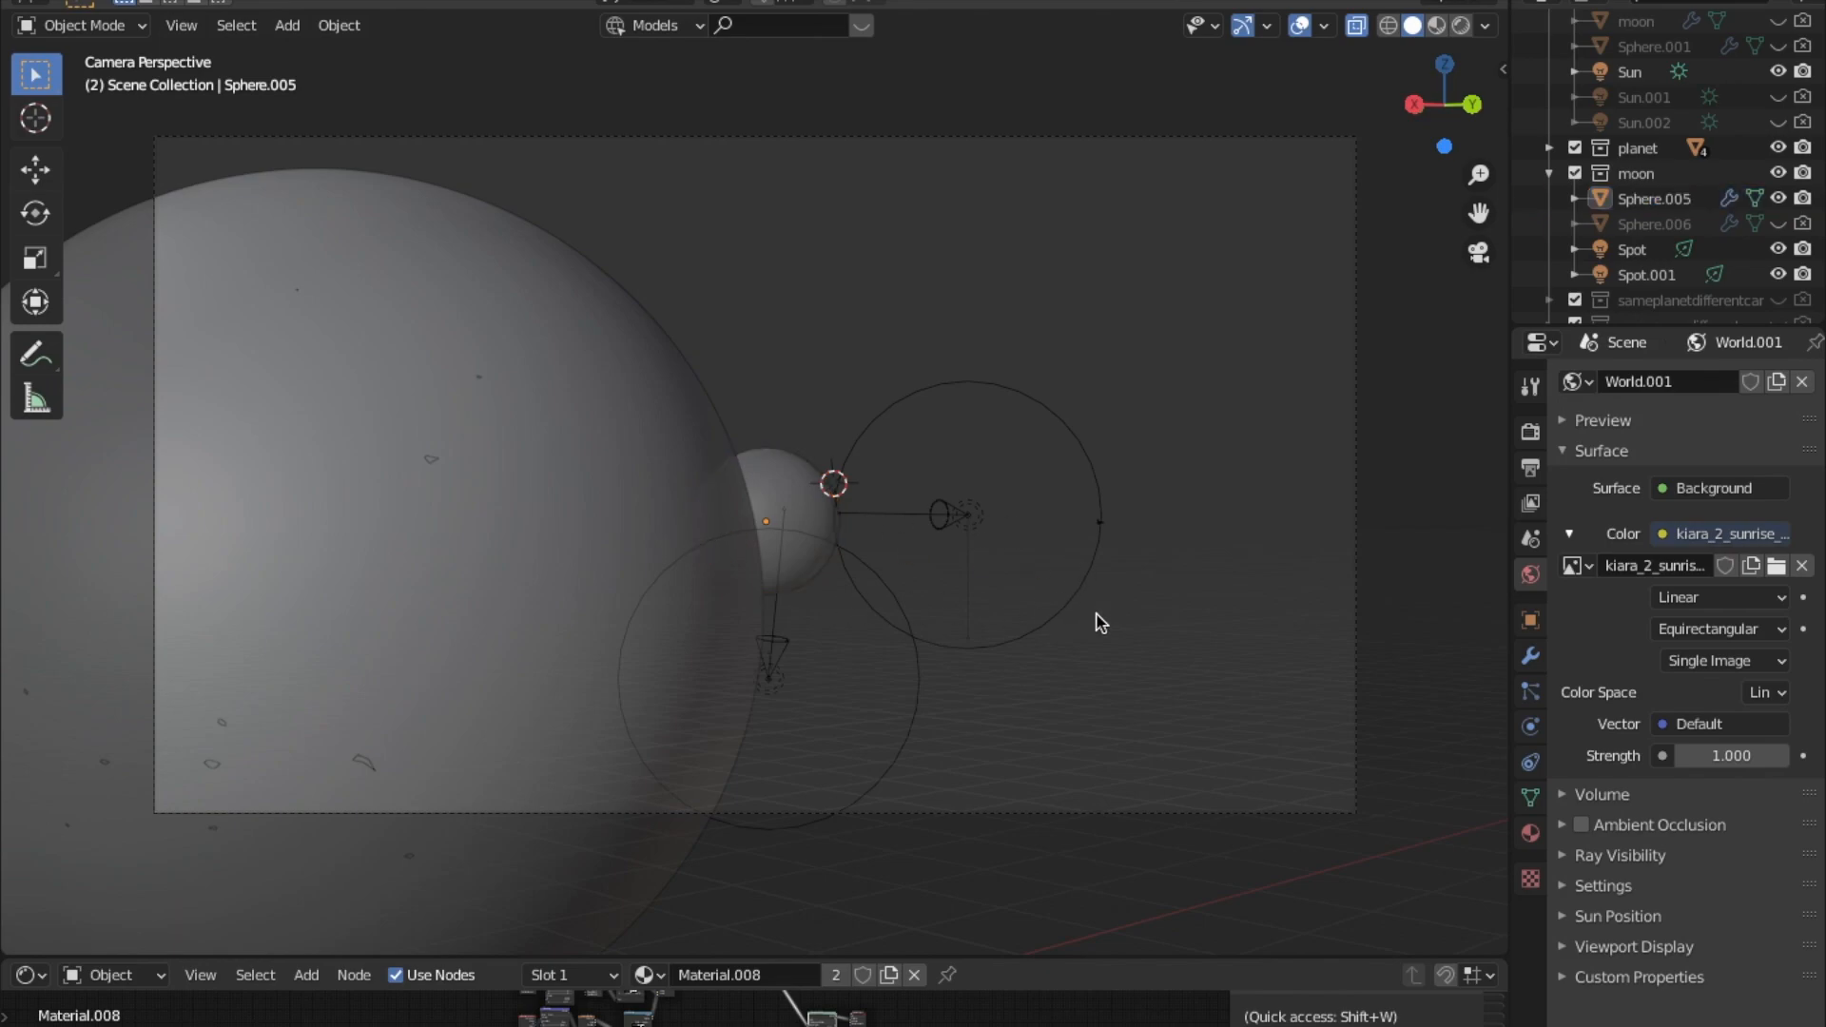
click(1299, 27)
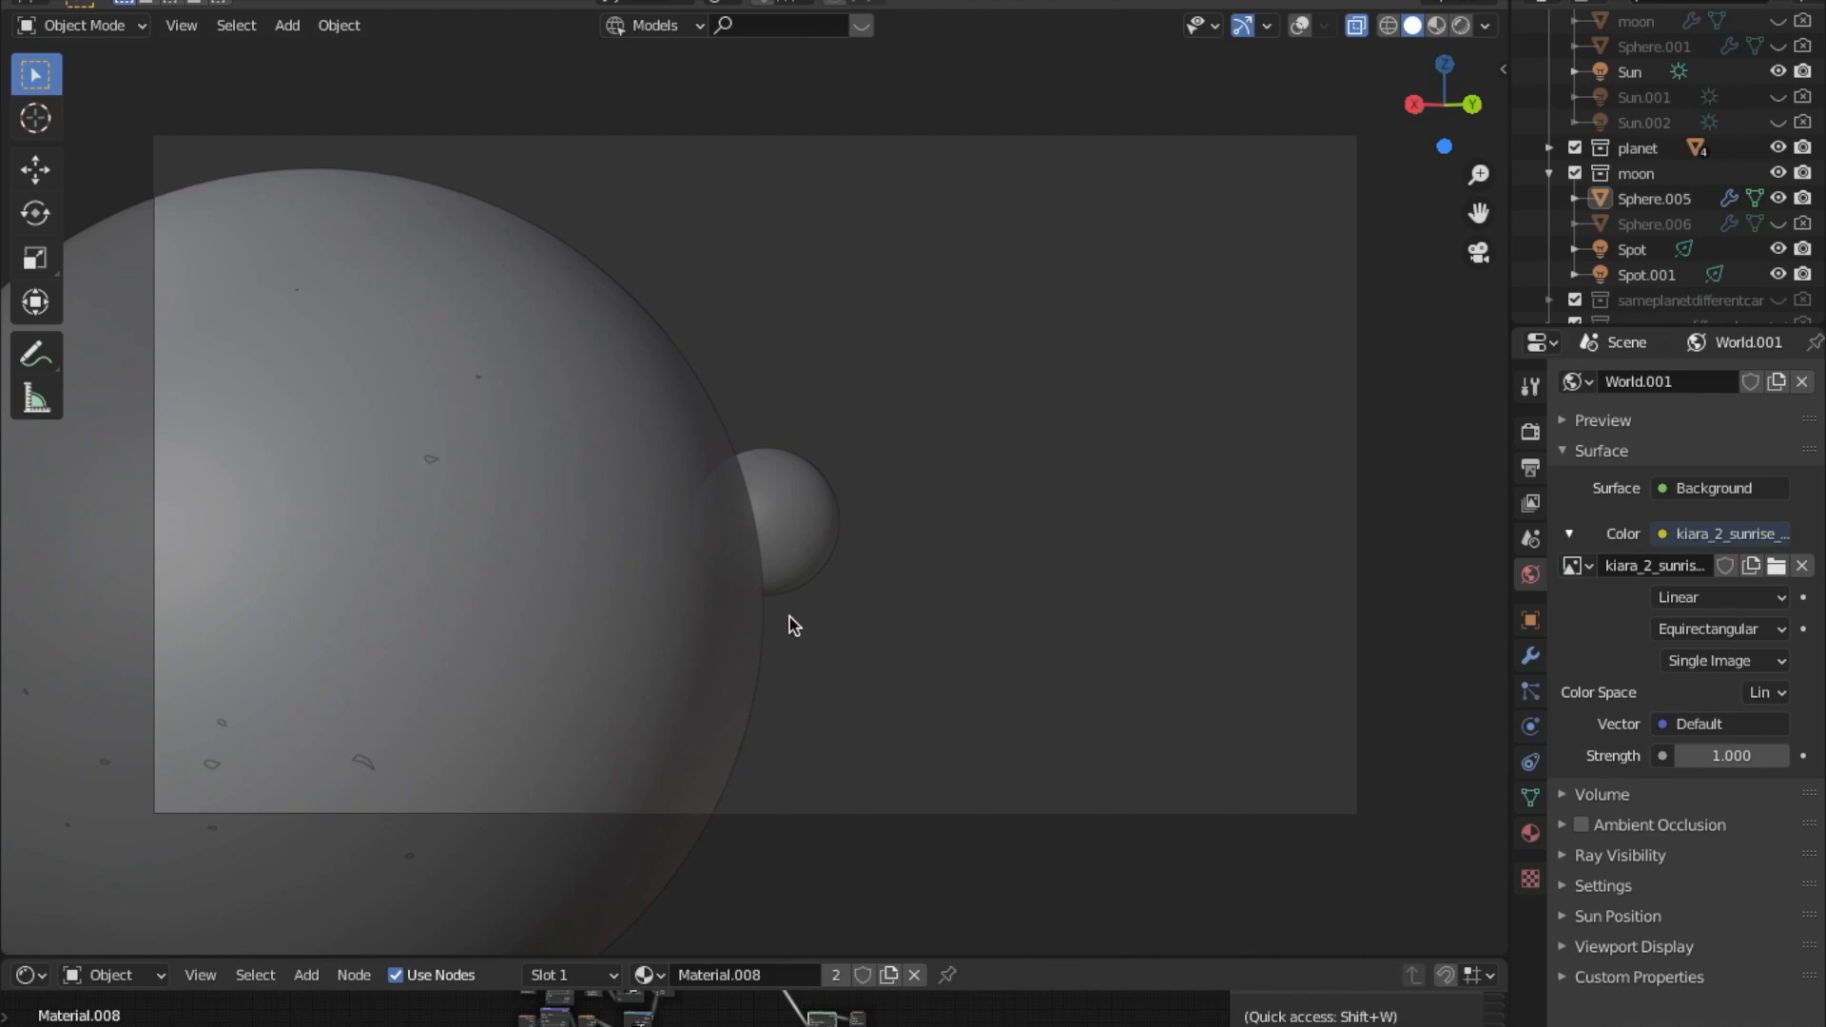
click(775, 541)
key(g)
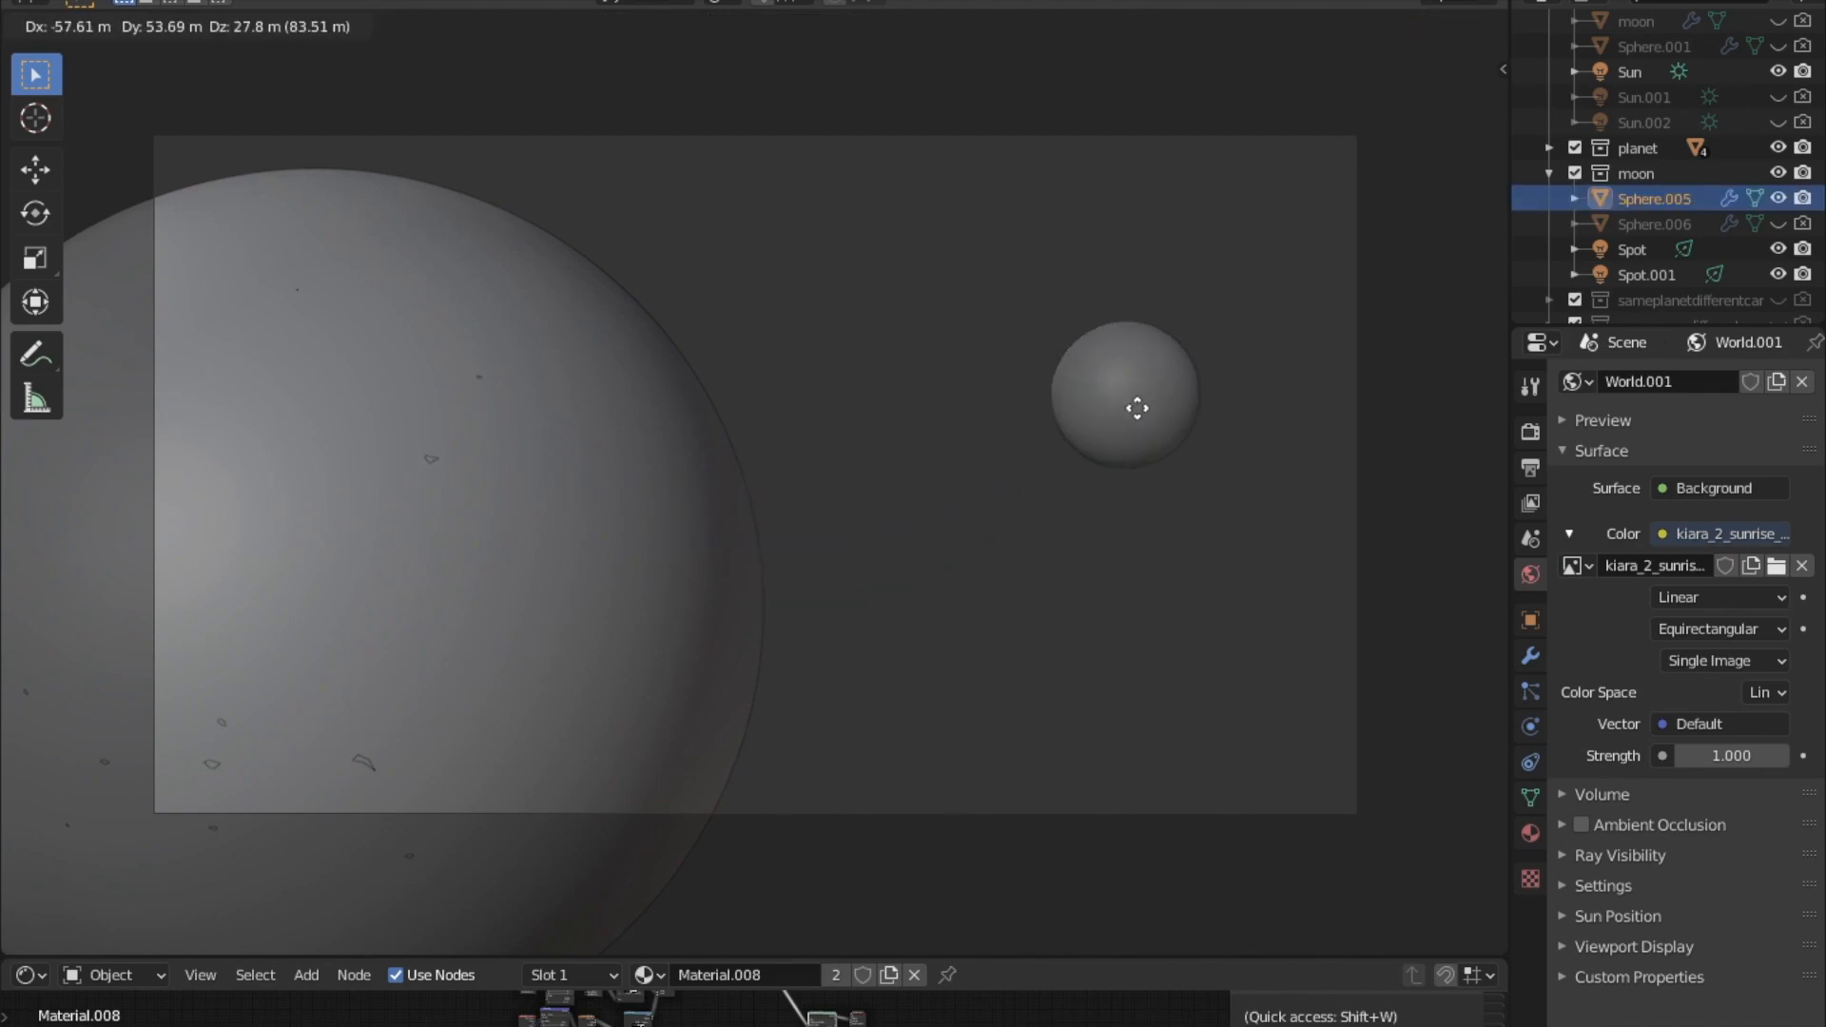
key(Escape)
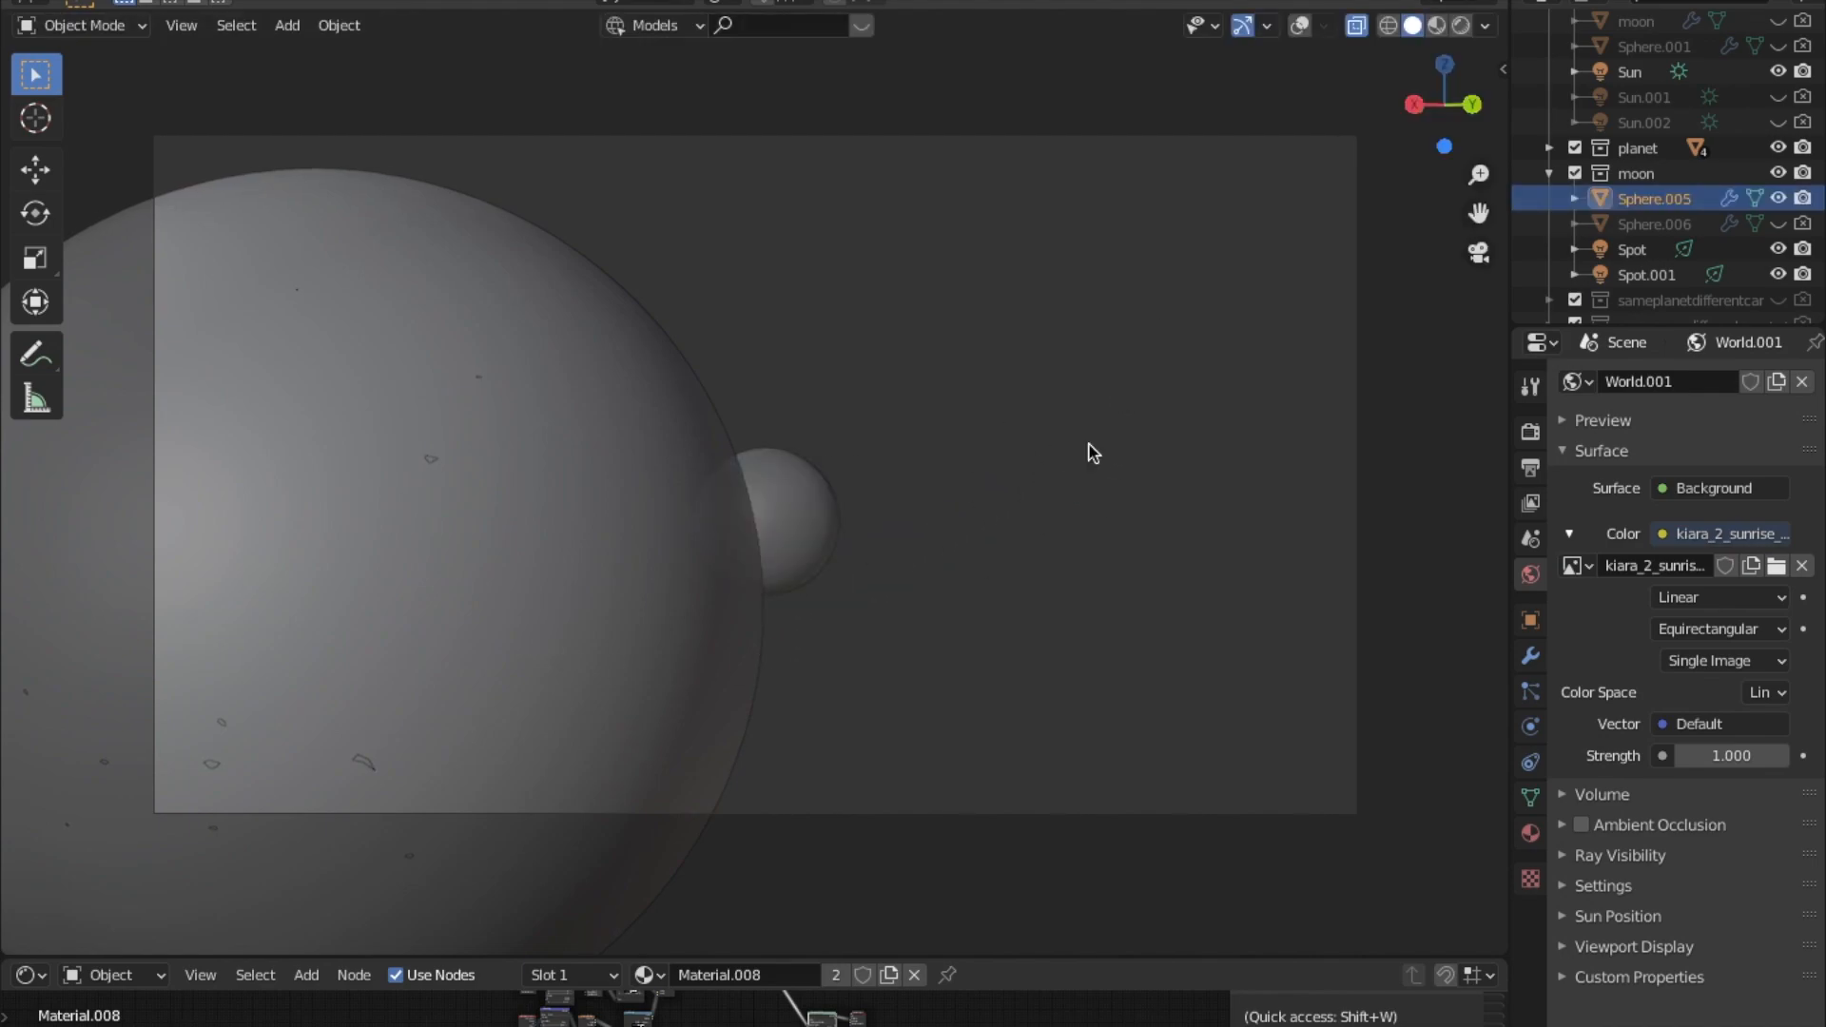
Leave the camera view, turn off X-ray, and show the viewport overlays around the planet, moon and lights.
click(1478, 252)
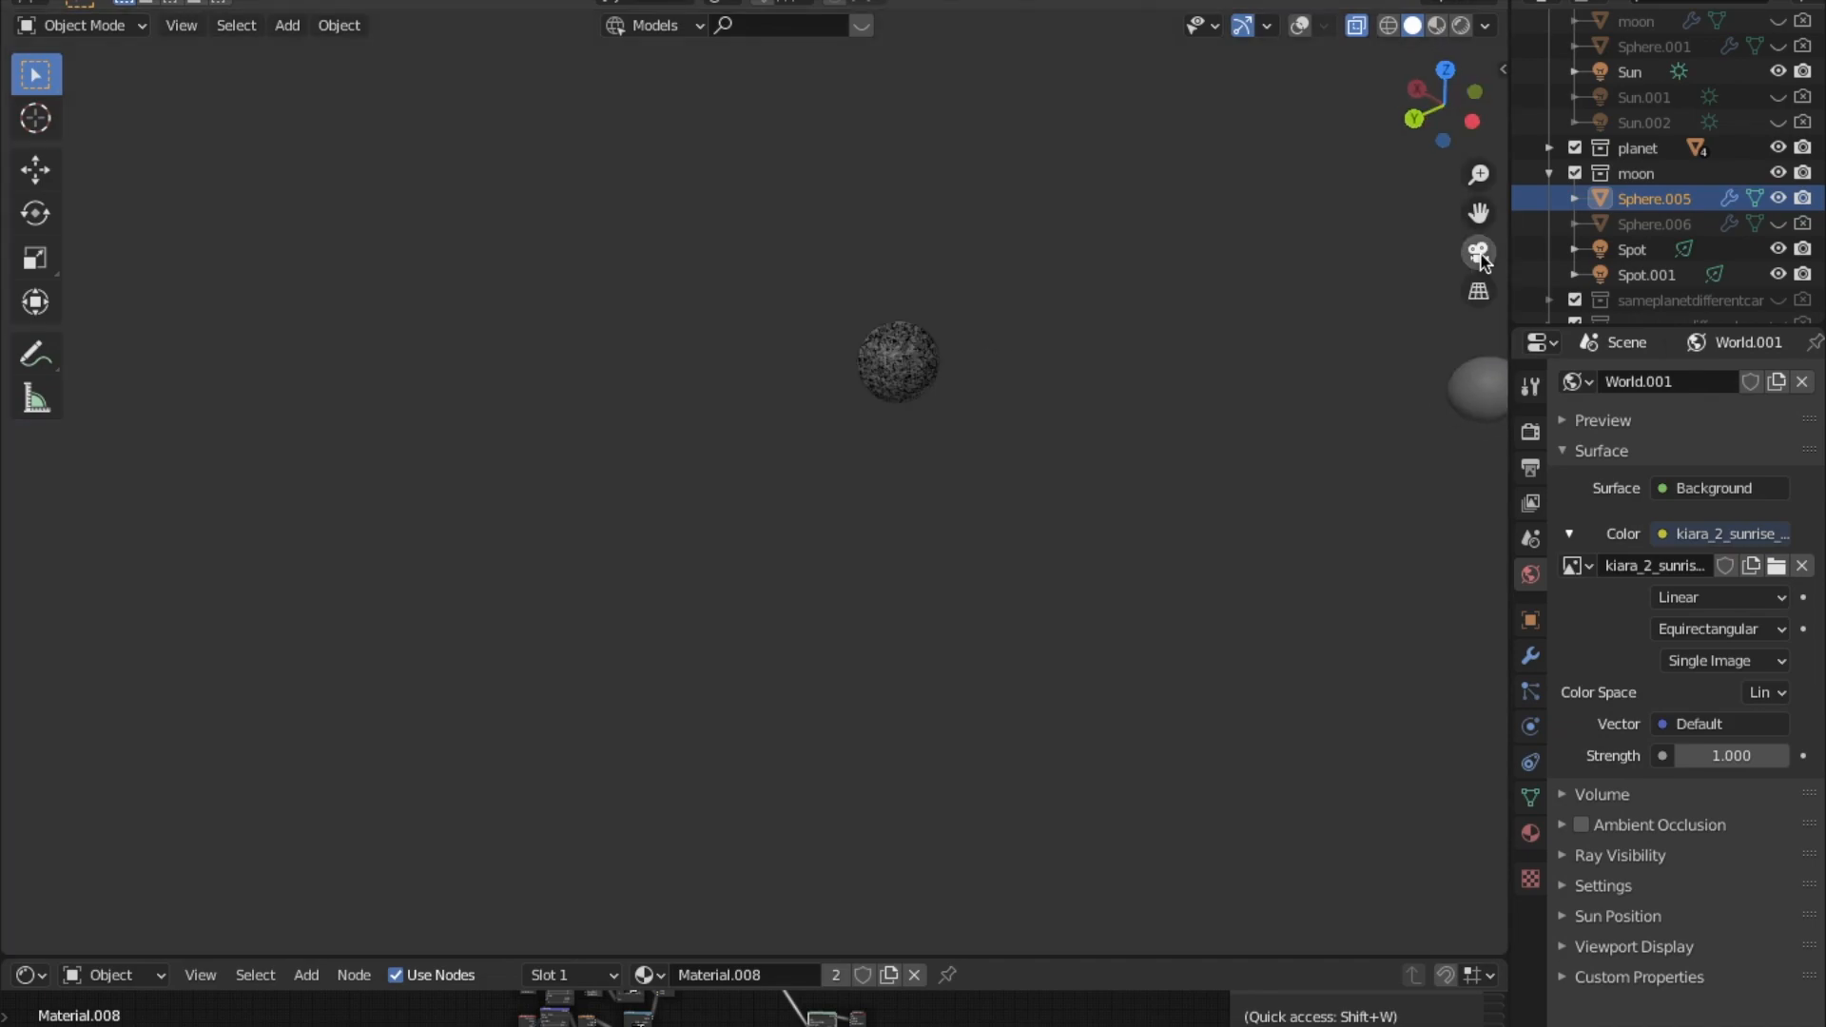
click(1355, 26)
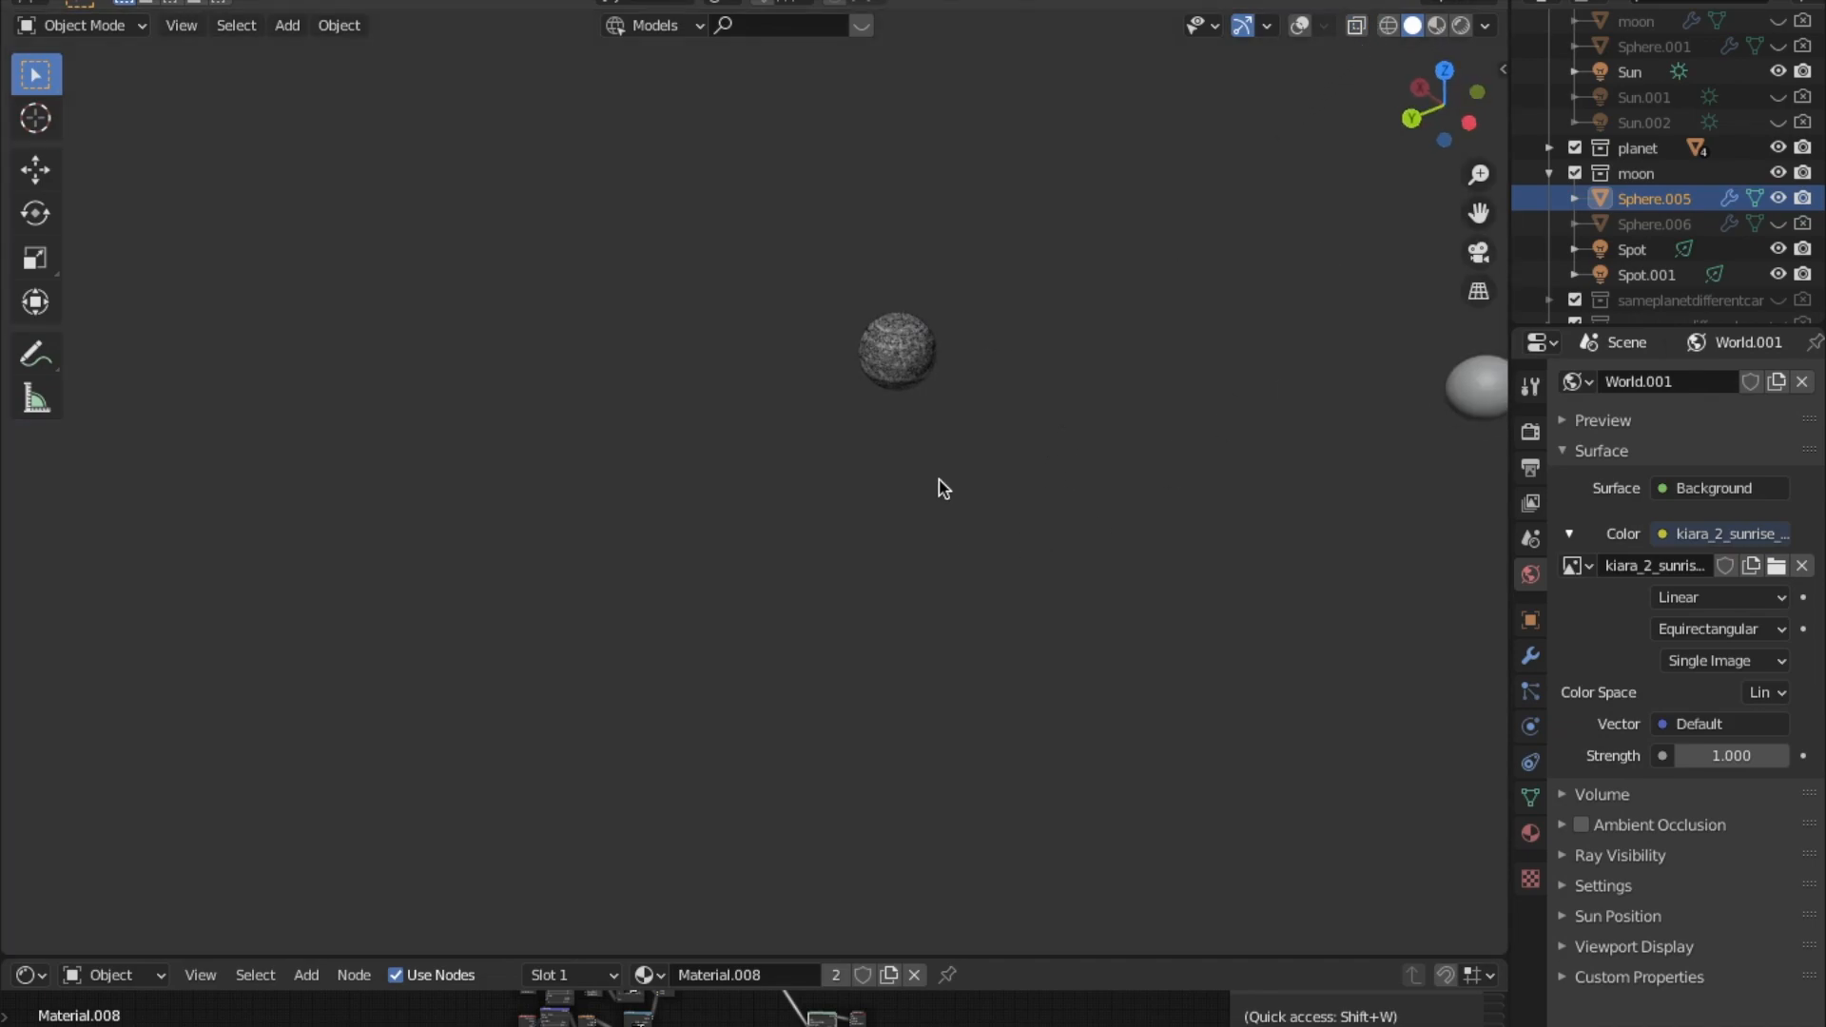
middle_drag(937, 485, 1043, 424)
click(1299, 26)
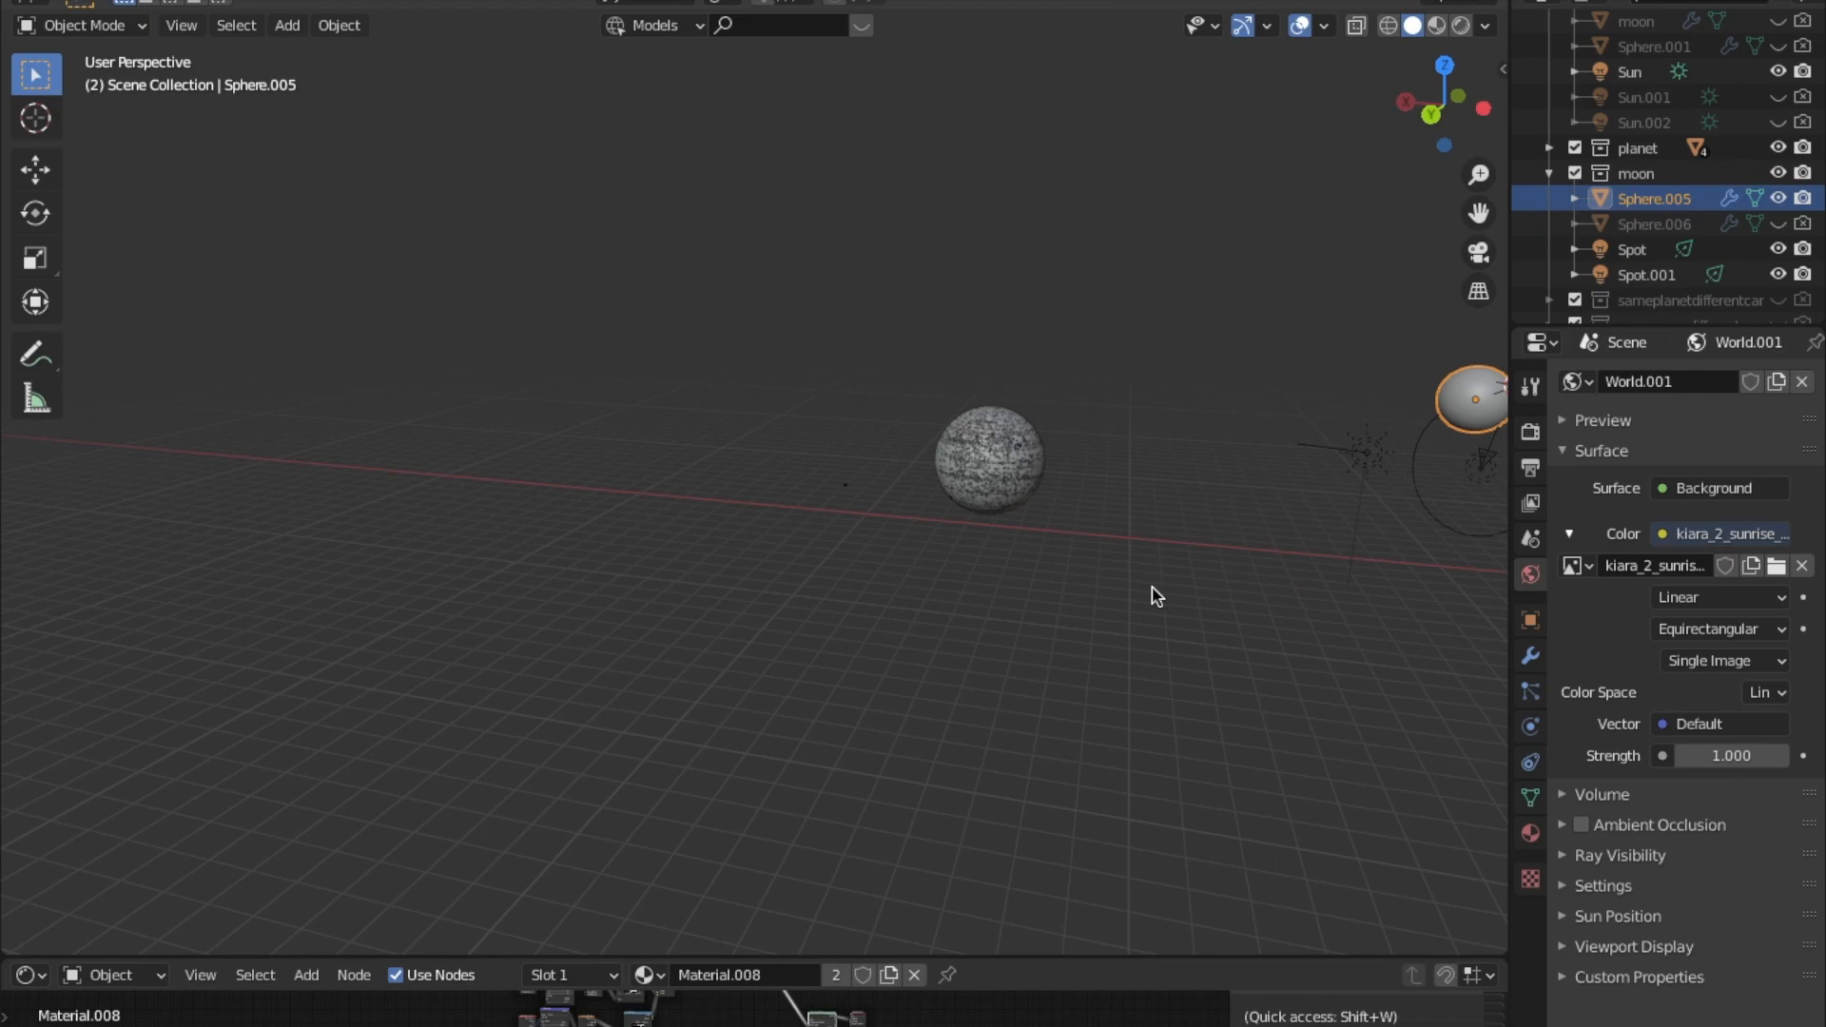
shift+middle_drag(1182, 544, 953, 573)
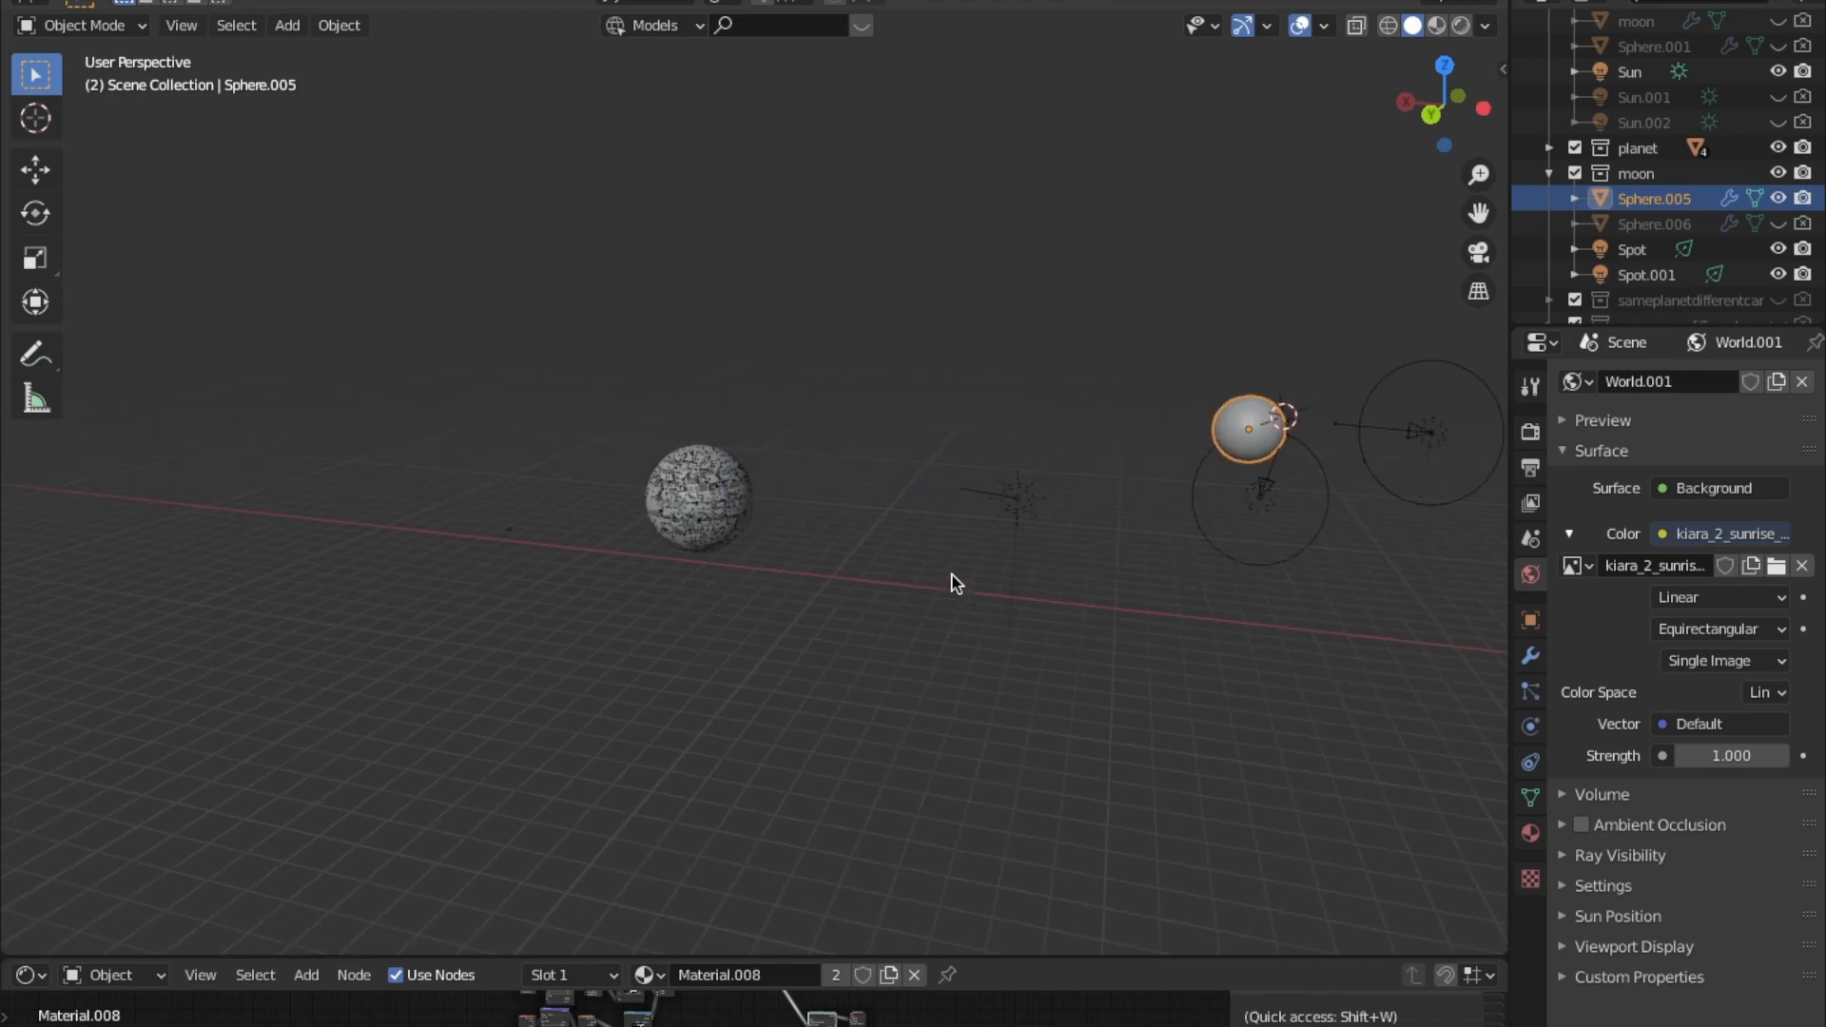
Select the moon's two spot lights in turn, select the Sun light, and place the 3D cursor next to it.
click(1268, 496)
click(1407, 442)
click(1008, 509)
middle_drag(942, 574, 991, 636)
shift+right_click(1007, 459)
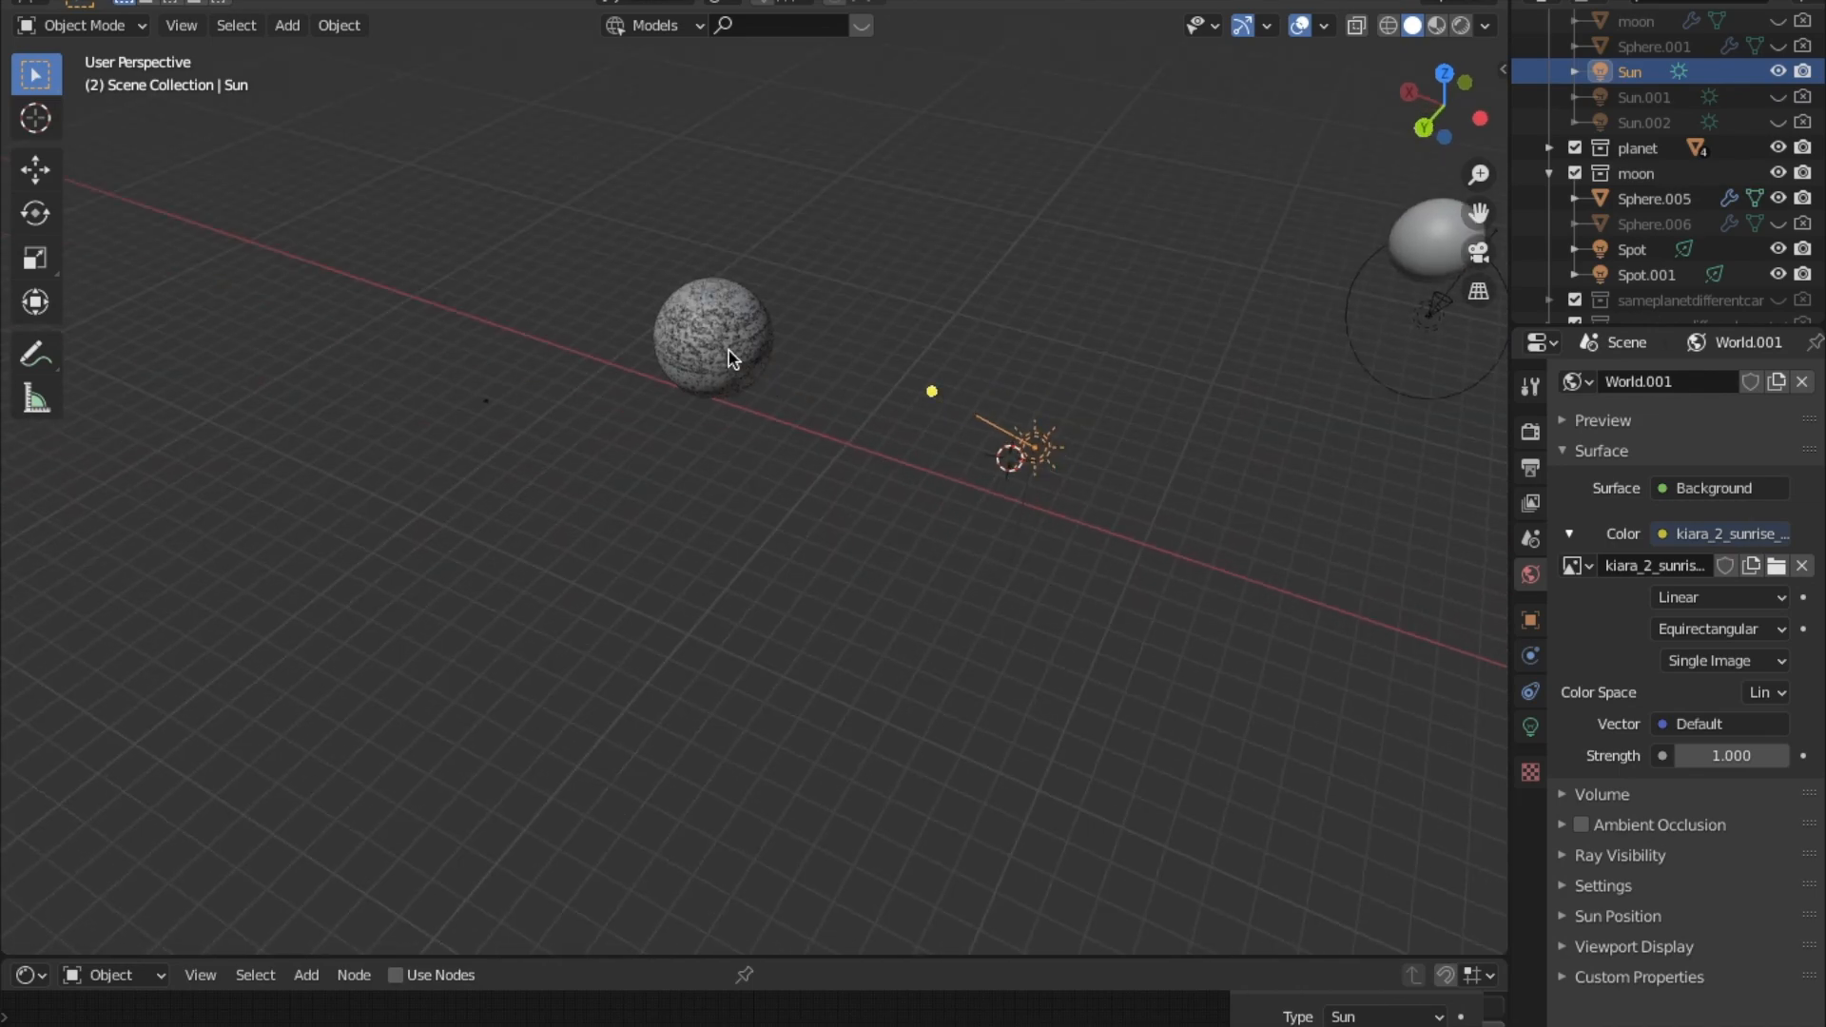
Check the planet's lighting side through the camera and inspect the Sun light and planet from the top orthographic view.
click(1477, 253)
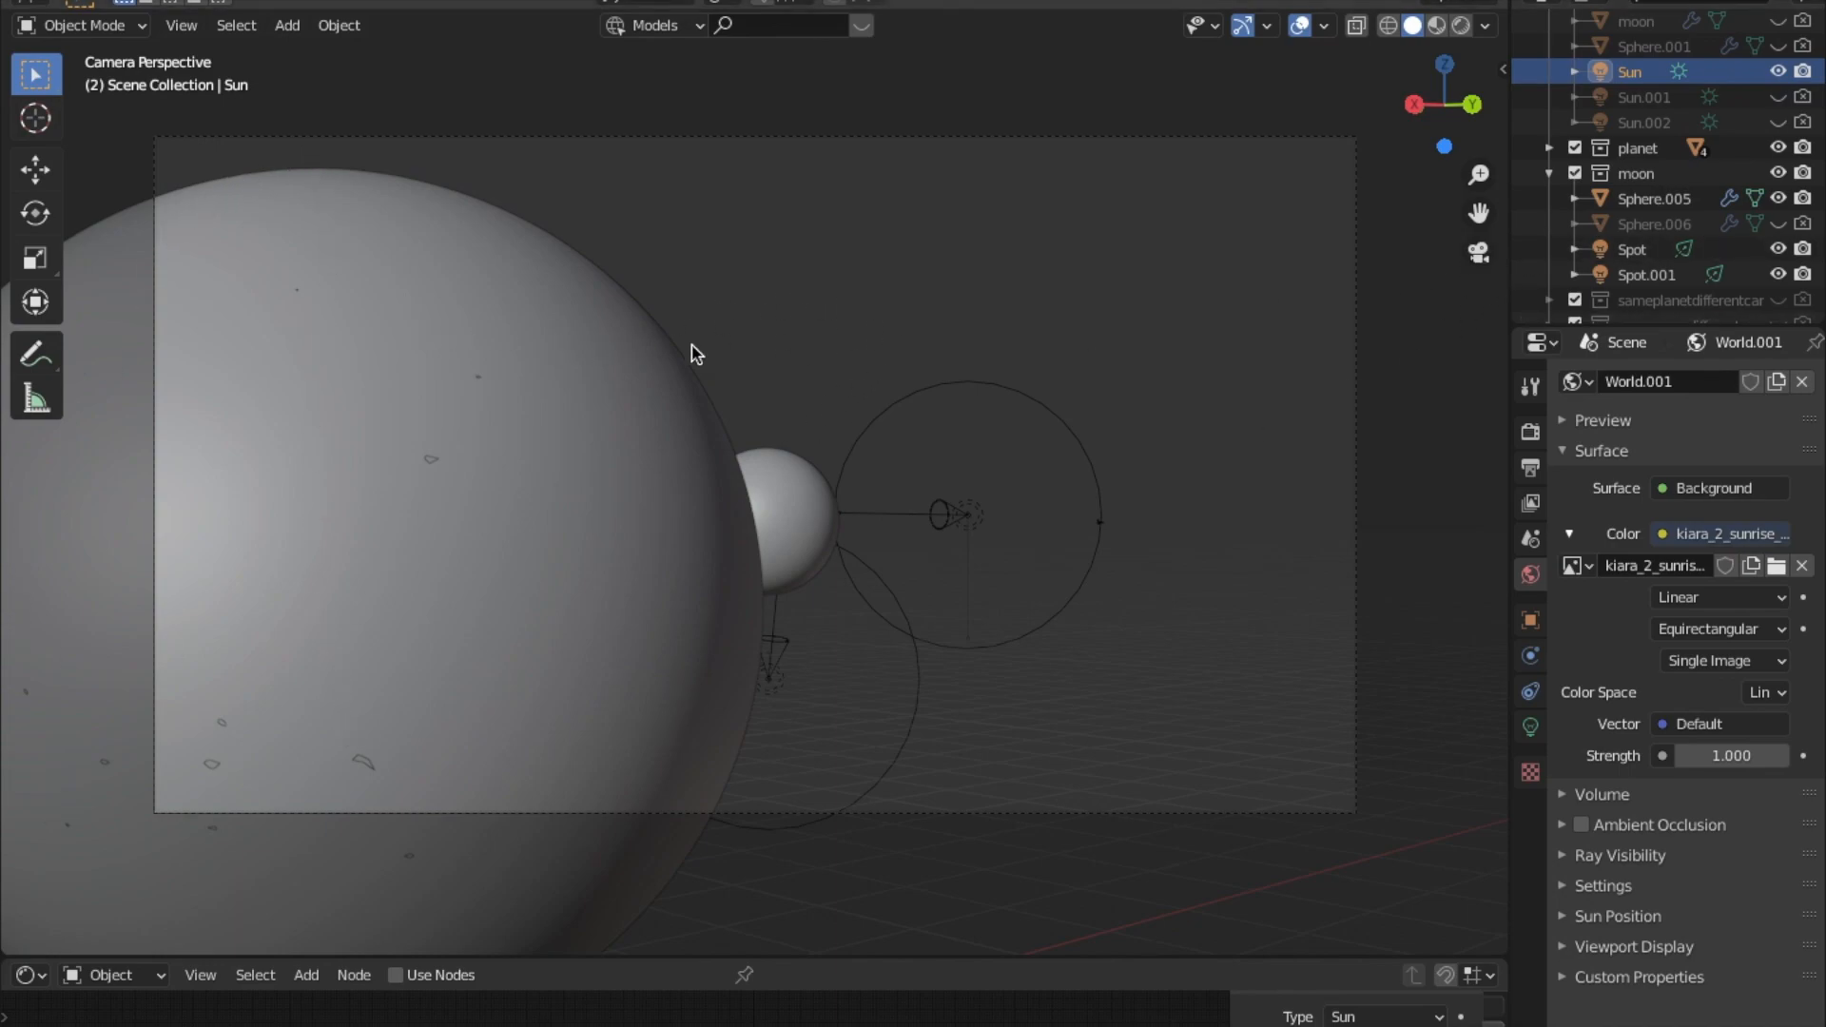
click(1478, 253)
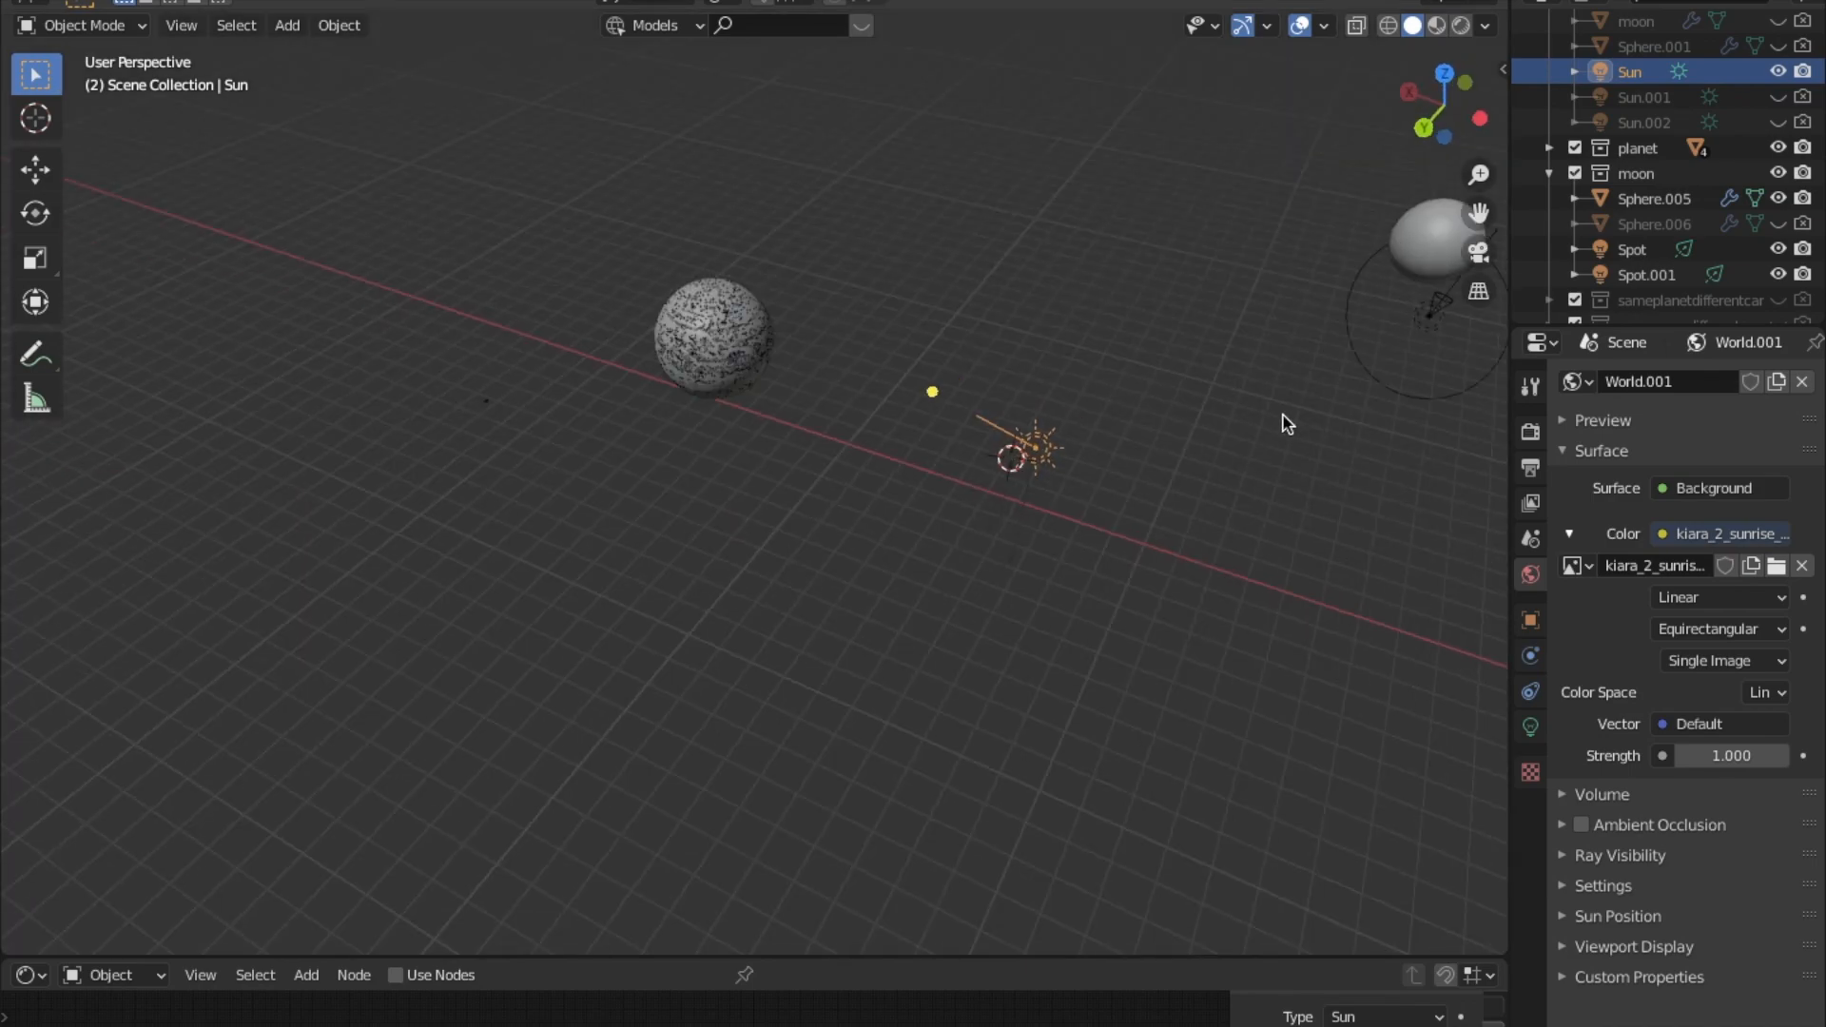
middle_drag(998, 420, 1033, 466)
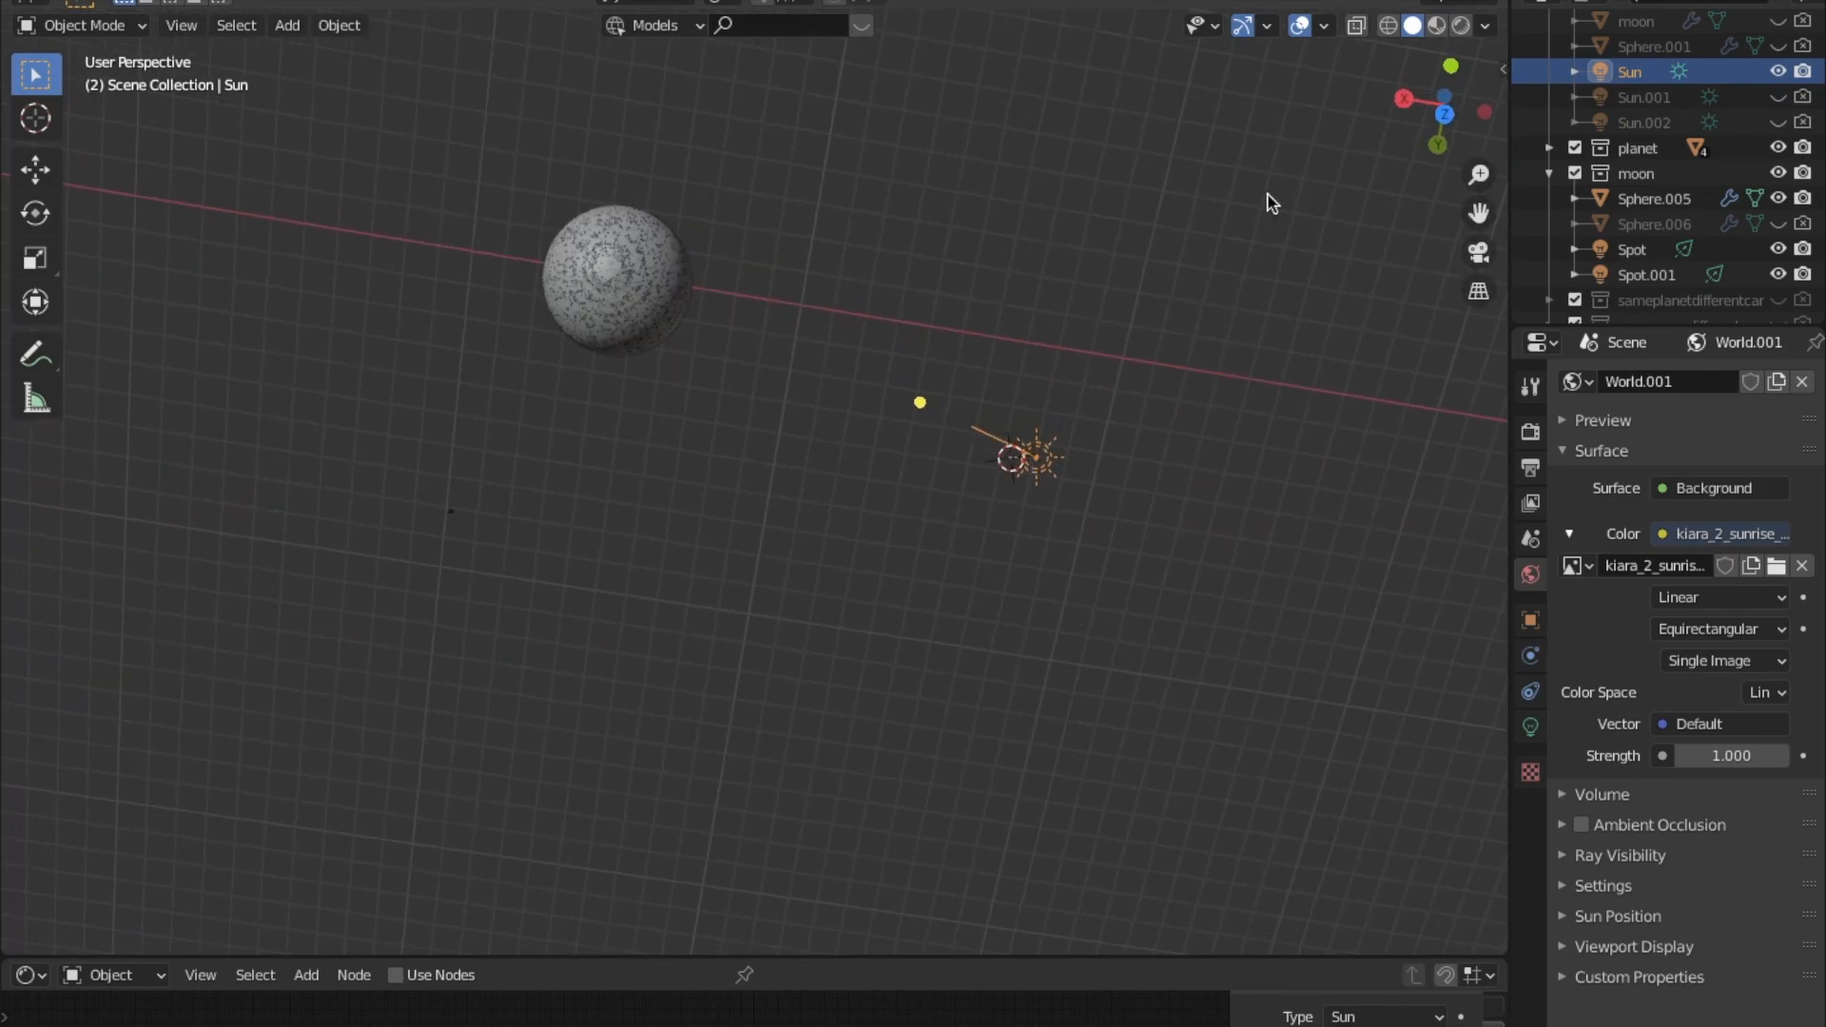
click(1444, 114)
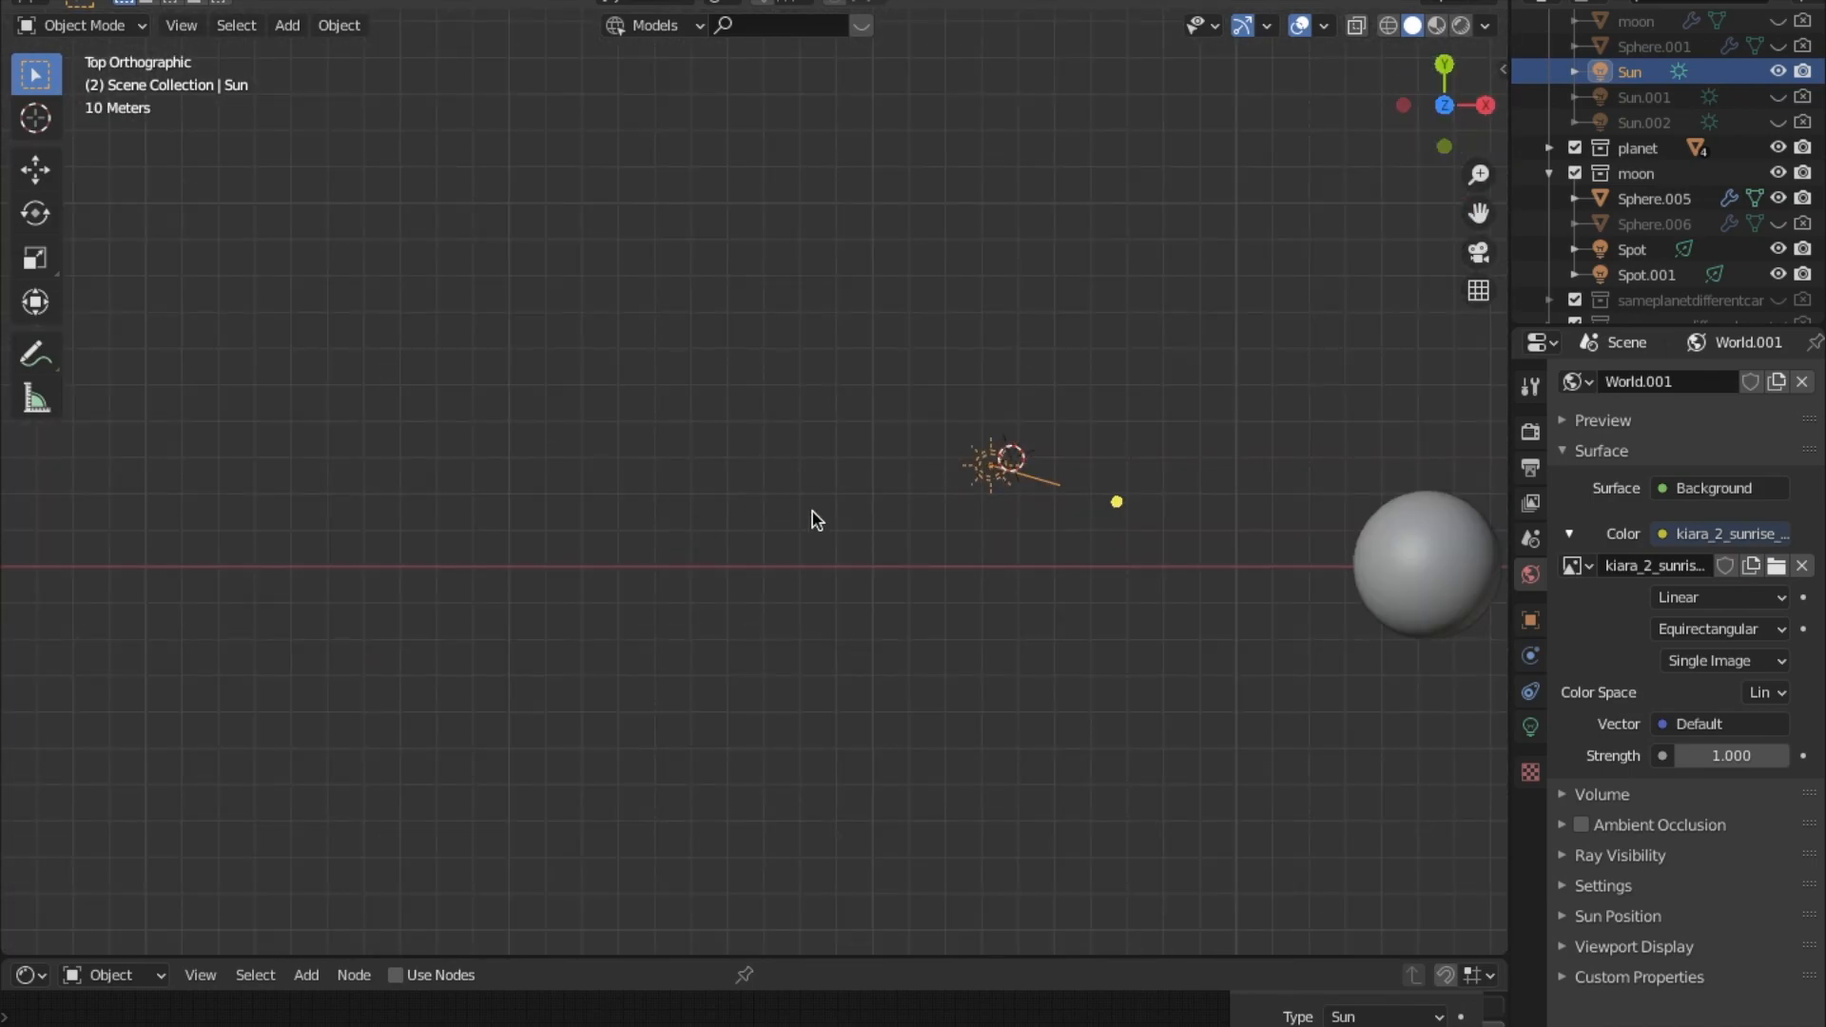
shift+middle_drag(812, 511, 529, 514)
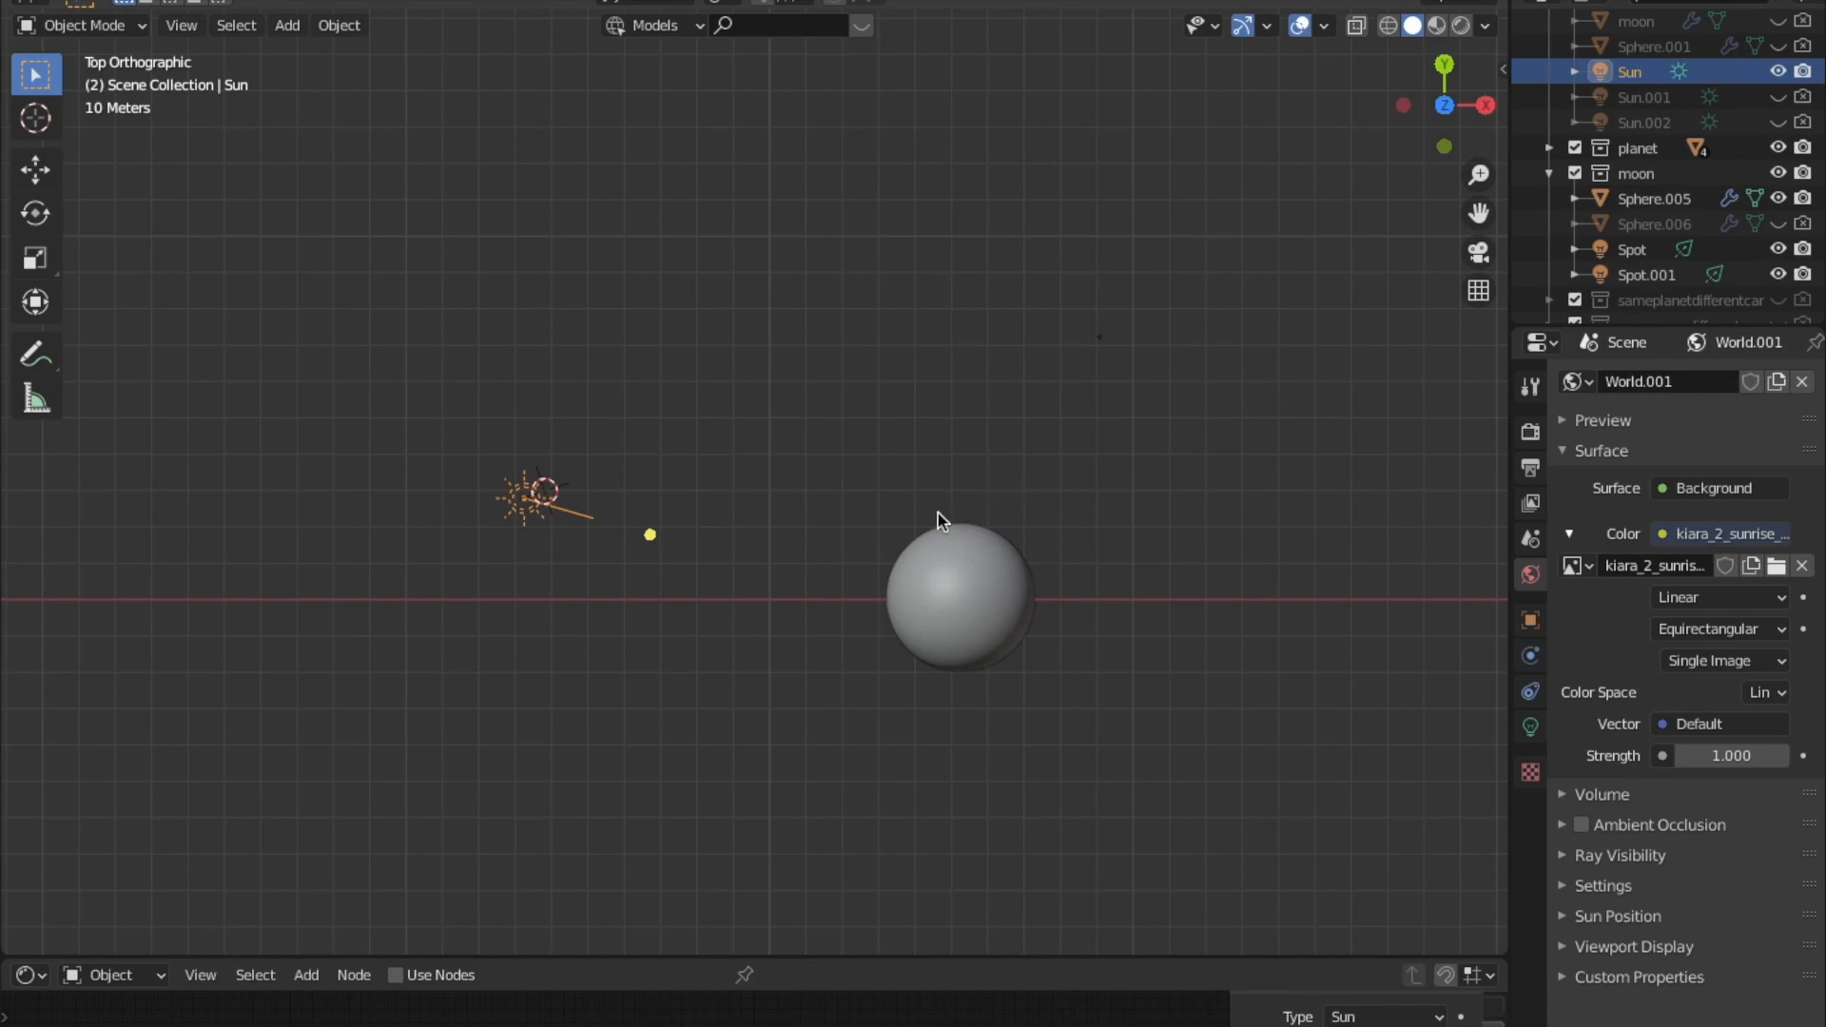
Annotate the top view with arrows and short strokes marking the light directions and the lit side of the planet.
right_click(951, 547)
click(33, 358)
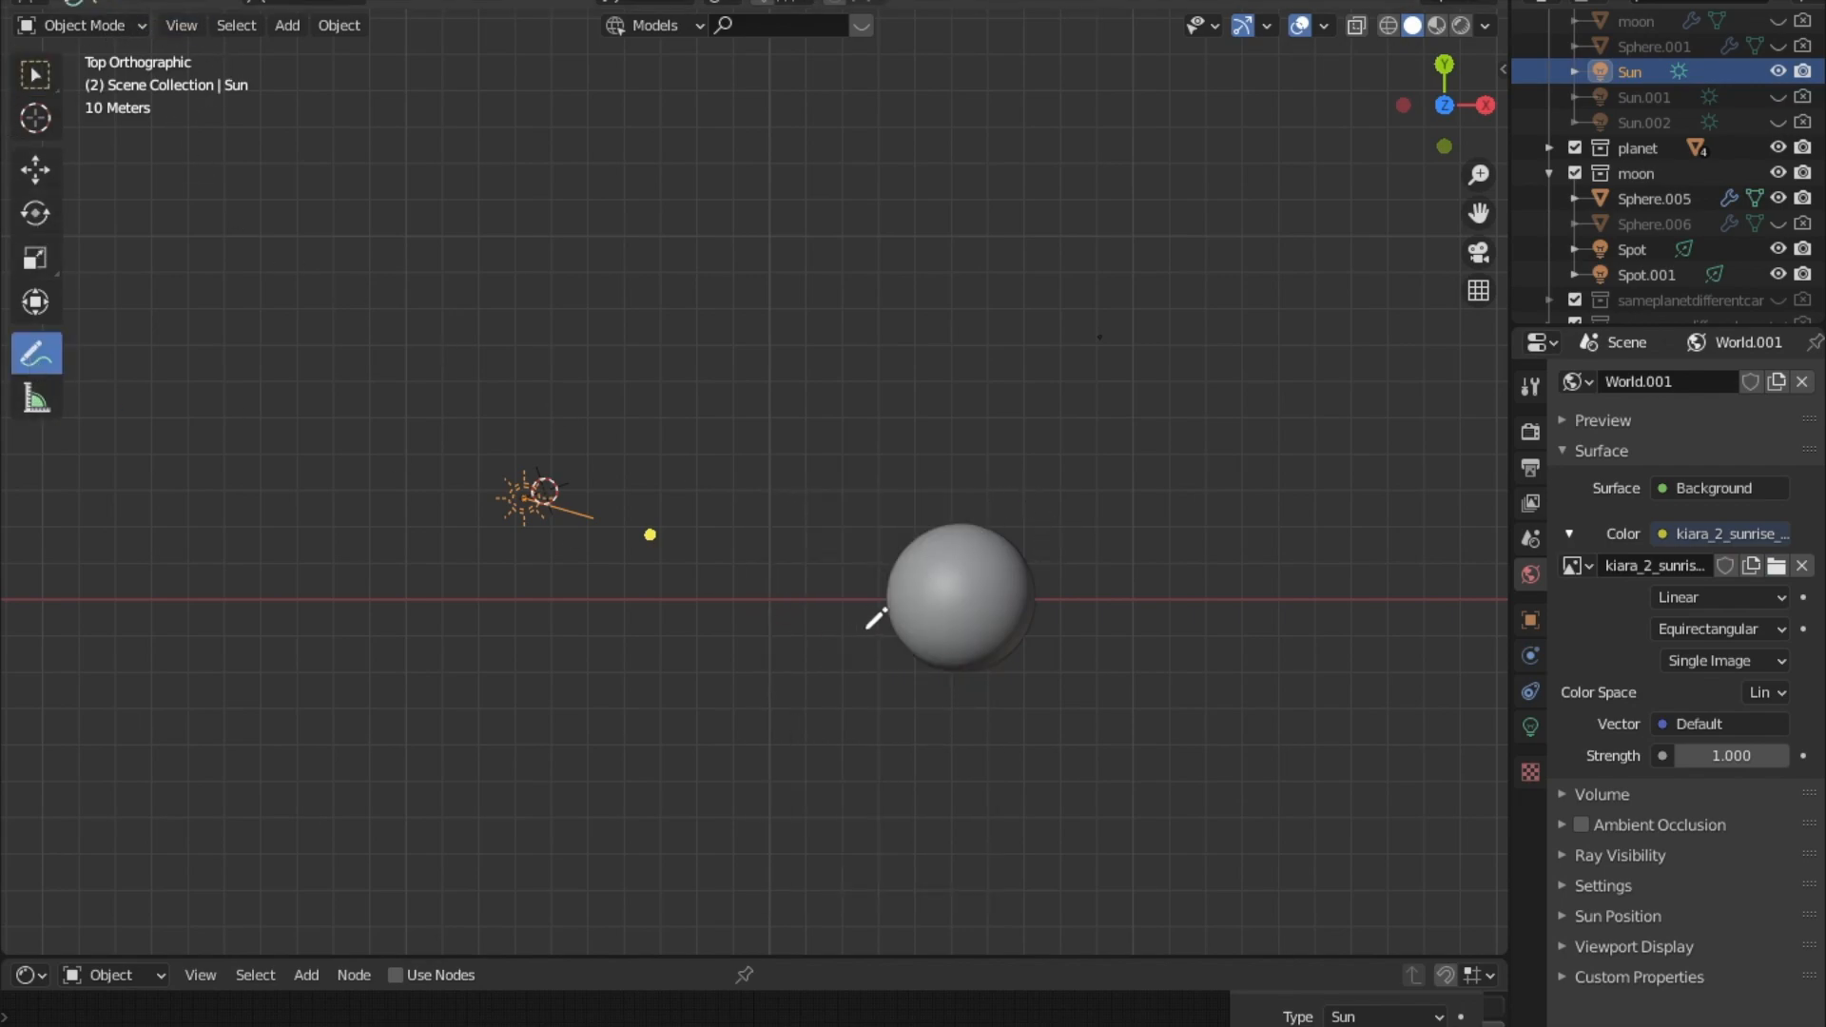
drag(961, 523, 979, 595)
mouse_move(1042, 473)
mouse_down()
mouse_move(1006, 539)
mouse_move(1053, 537)
mouse_up()
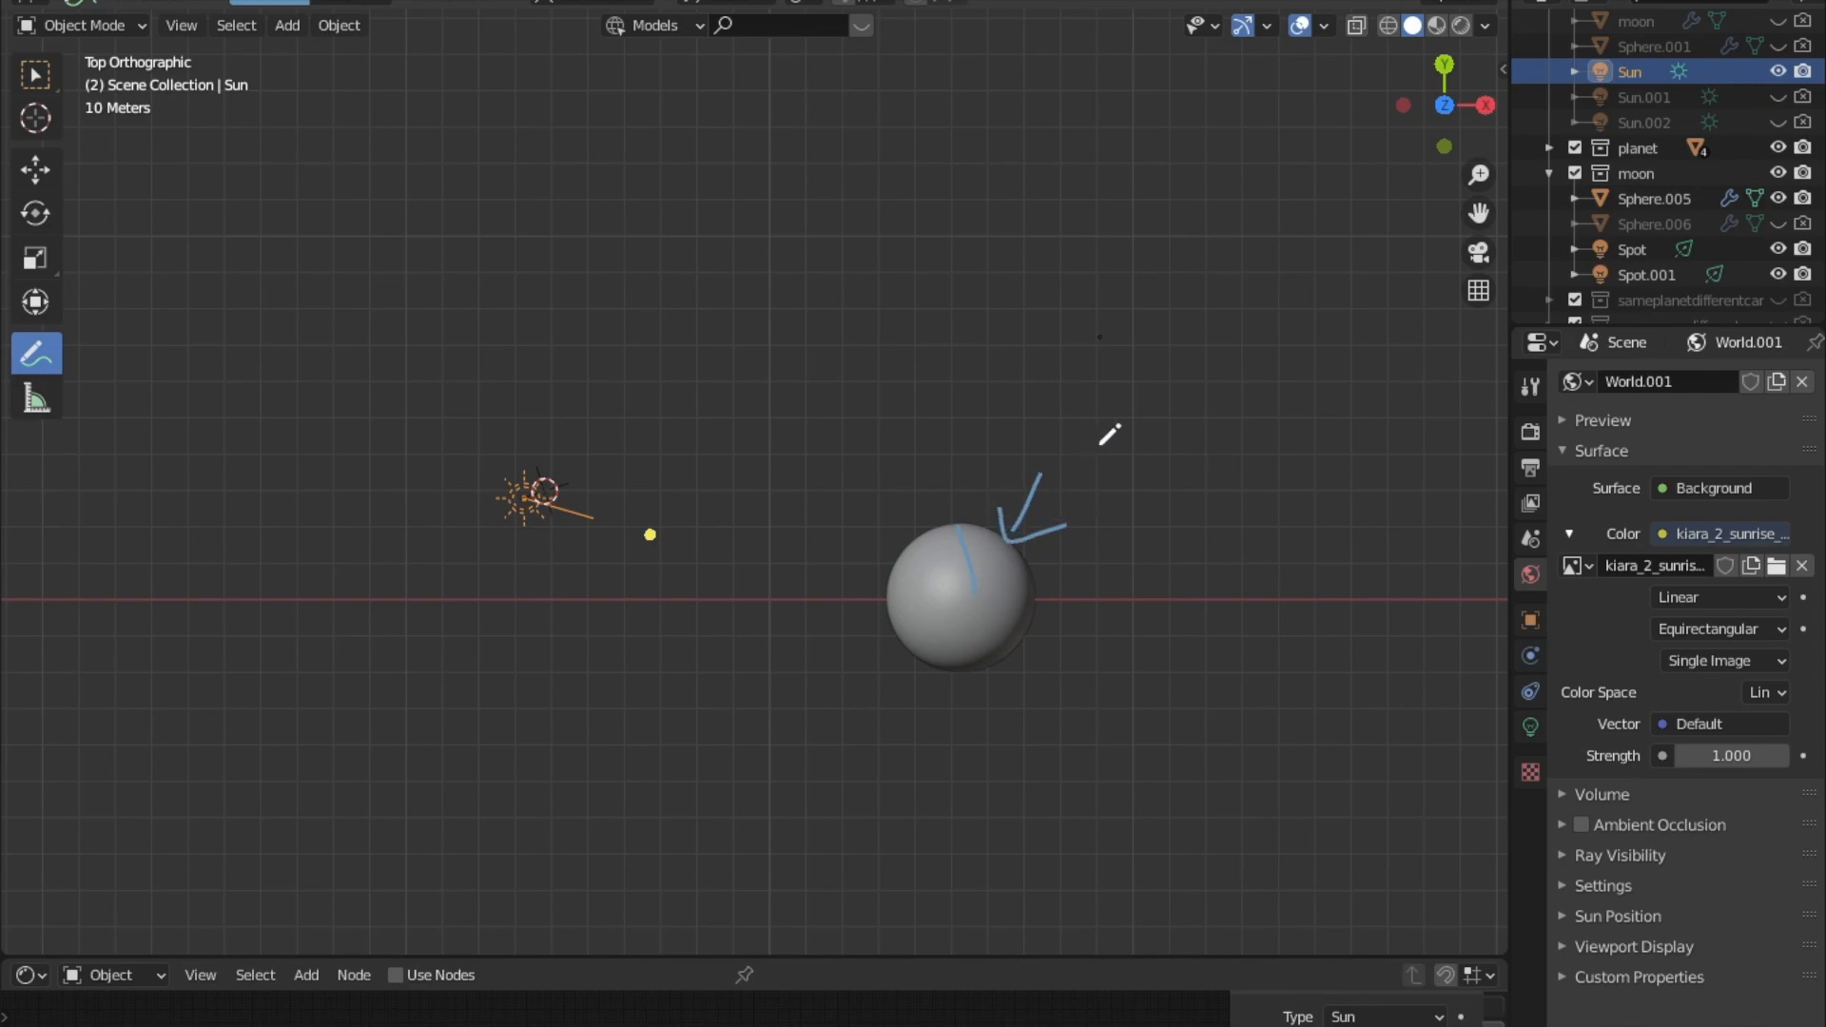
drag(765, 598, 867, 597)
drag(844, 550, 874, 616)
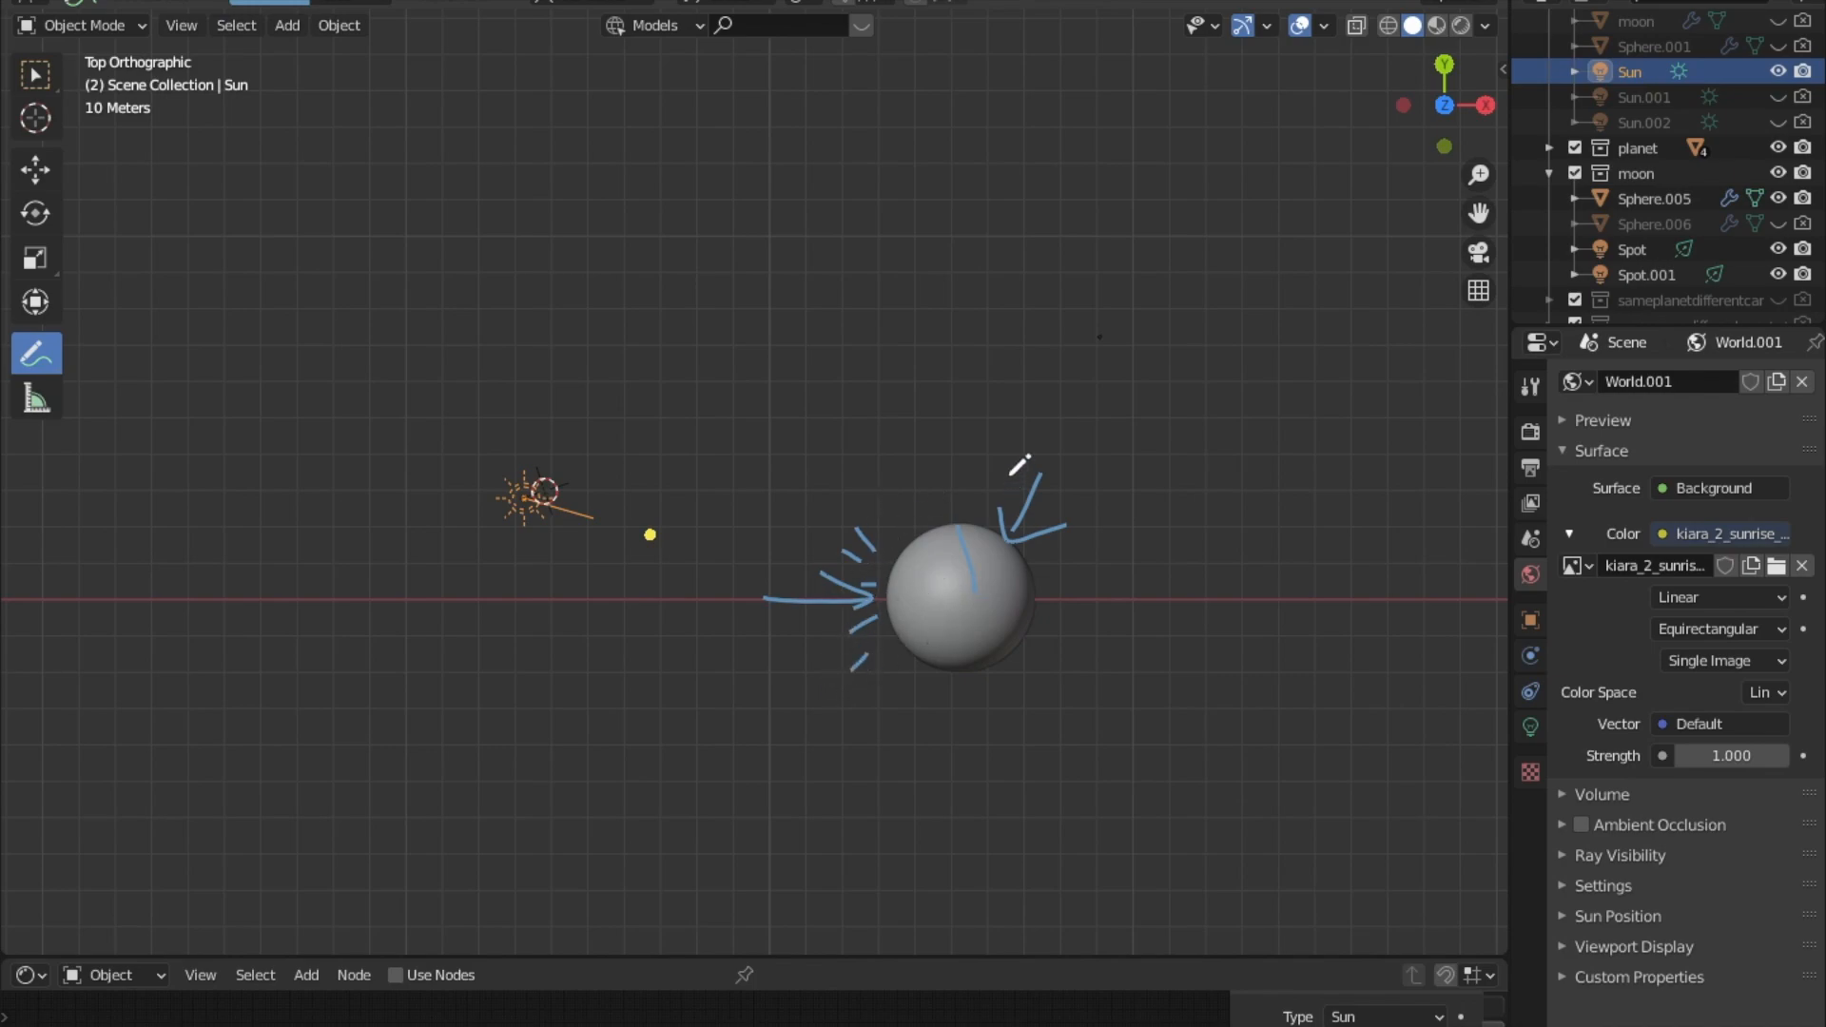
Check the annotation strokes through the camera and remove them.
click(1479, 254)
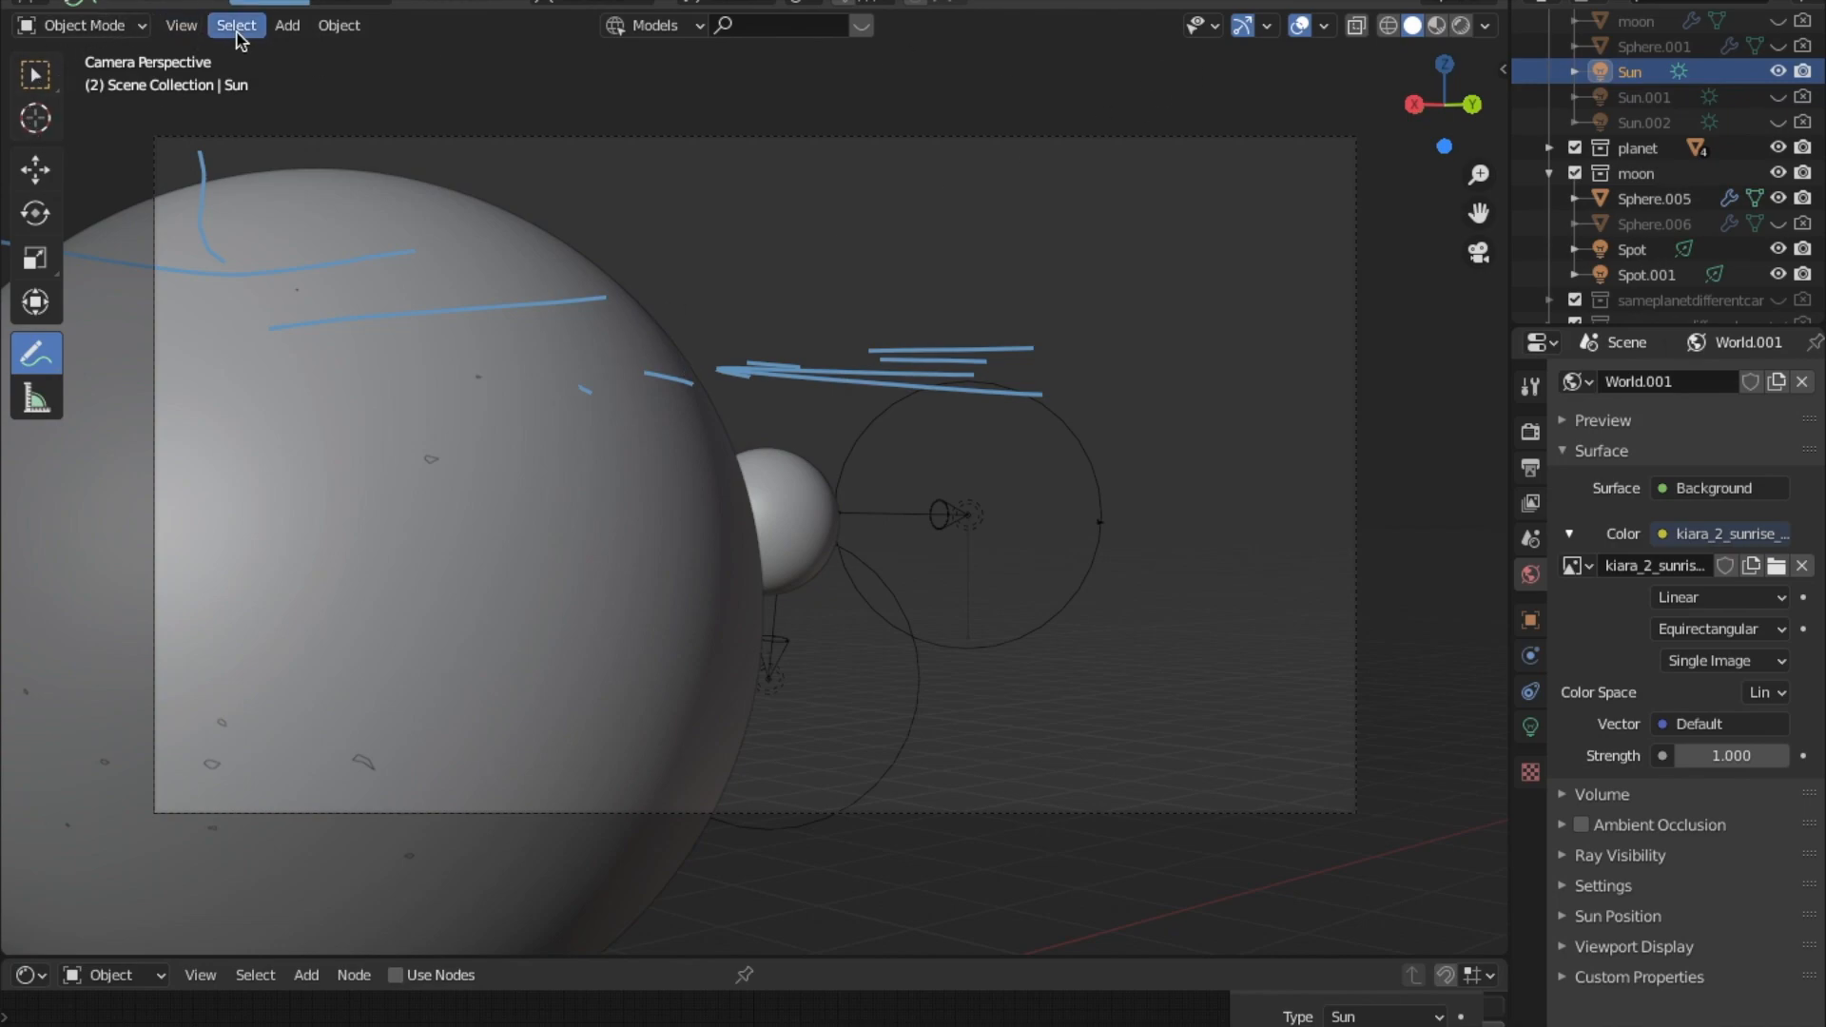
click(343, 5)
click(515, 101)
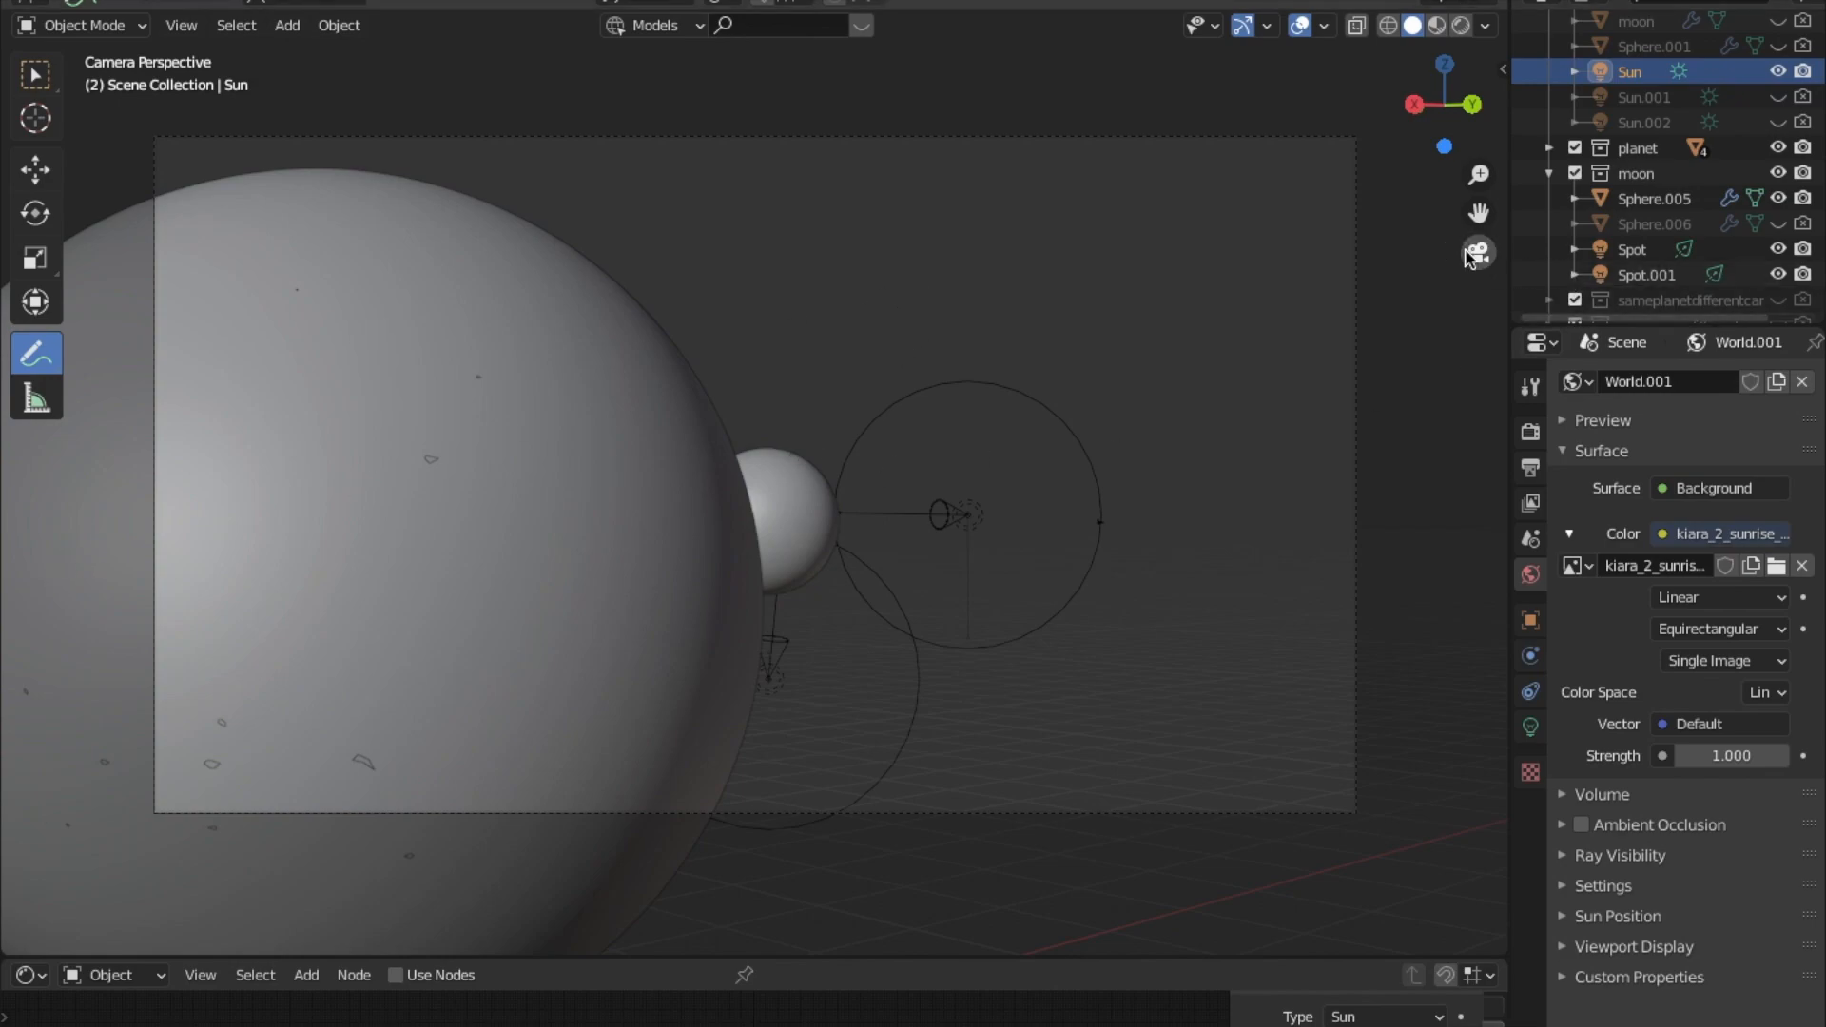
Leave the camera view, switch back to the Select Box tool, and select the two spot lights around the moon.
key(KP_7)
middle_drag(829, 479, 1206, 416)
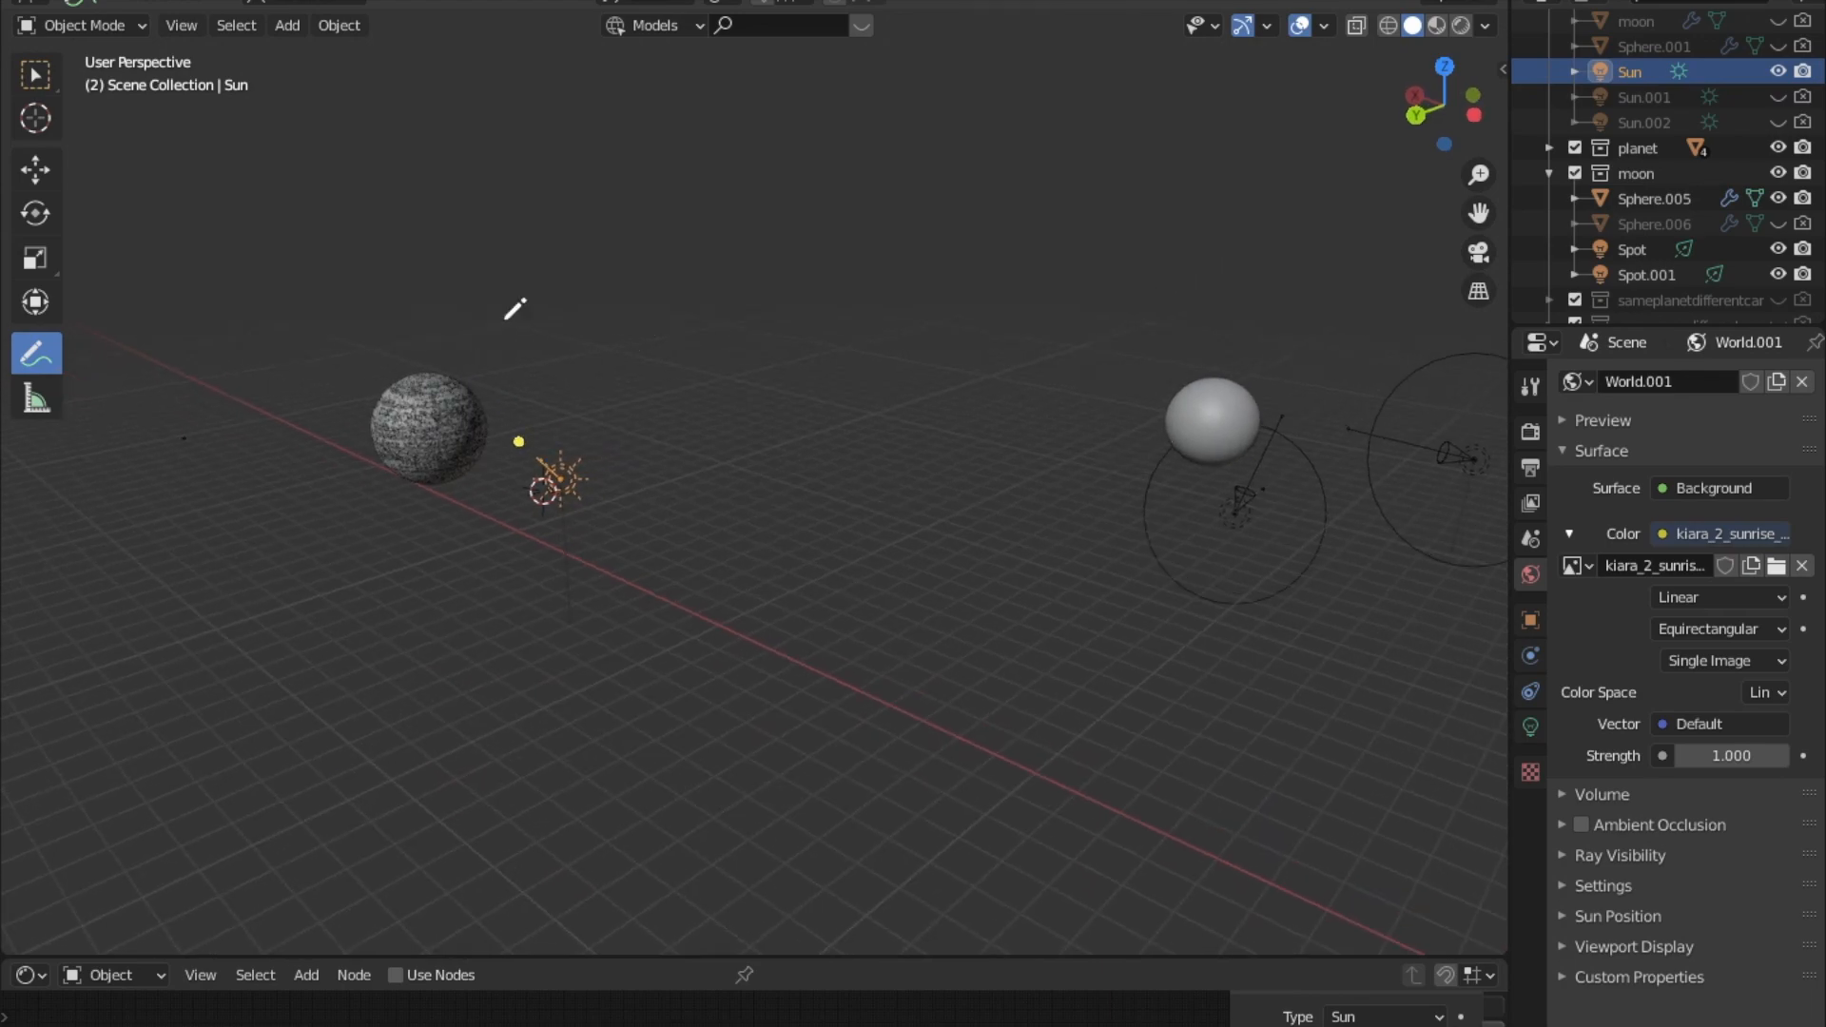
click(44, 80)
shift+middle_drag(1079, 487, 794, 482)
shift+right_click(1050, 486)
scroll(1053, 500, up, 4)
click(1004, 506)
middle_drag(1246, 522, 1168, 490)
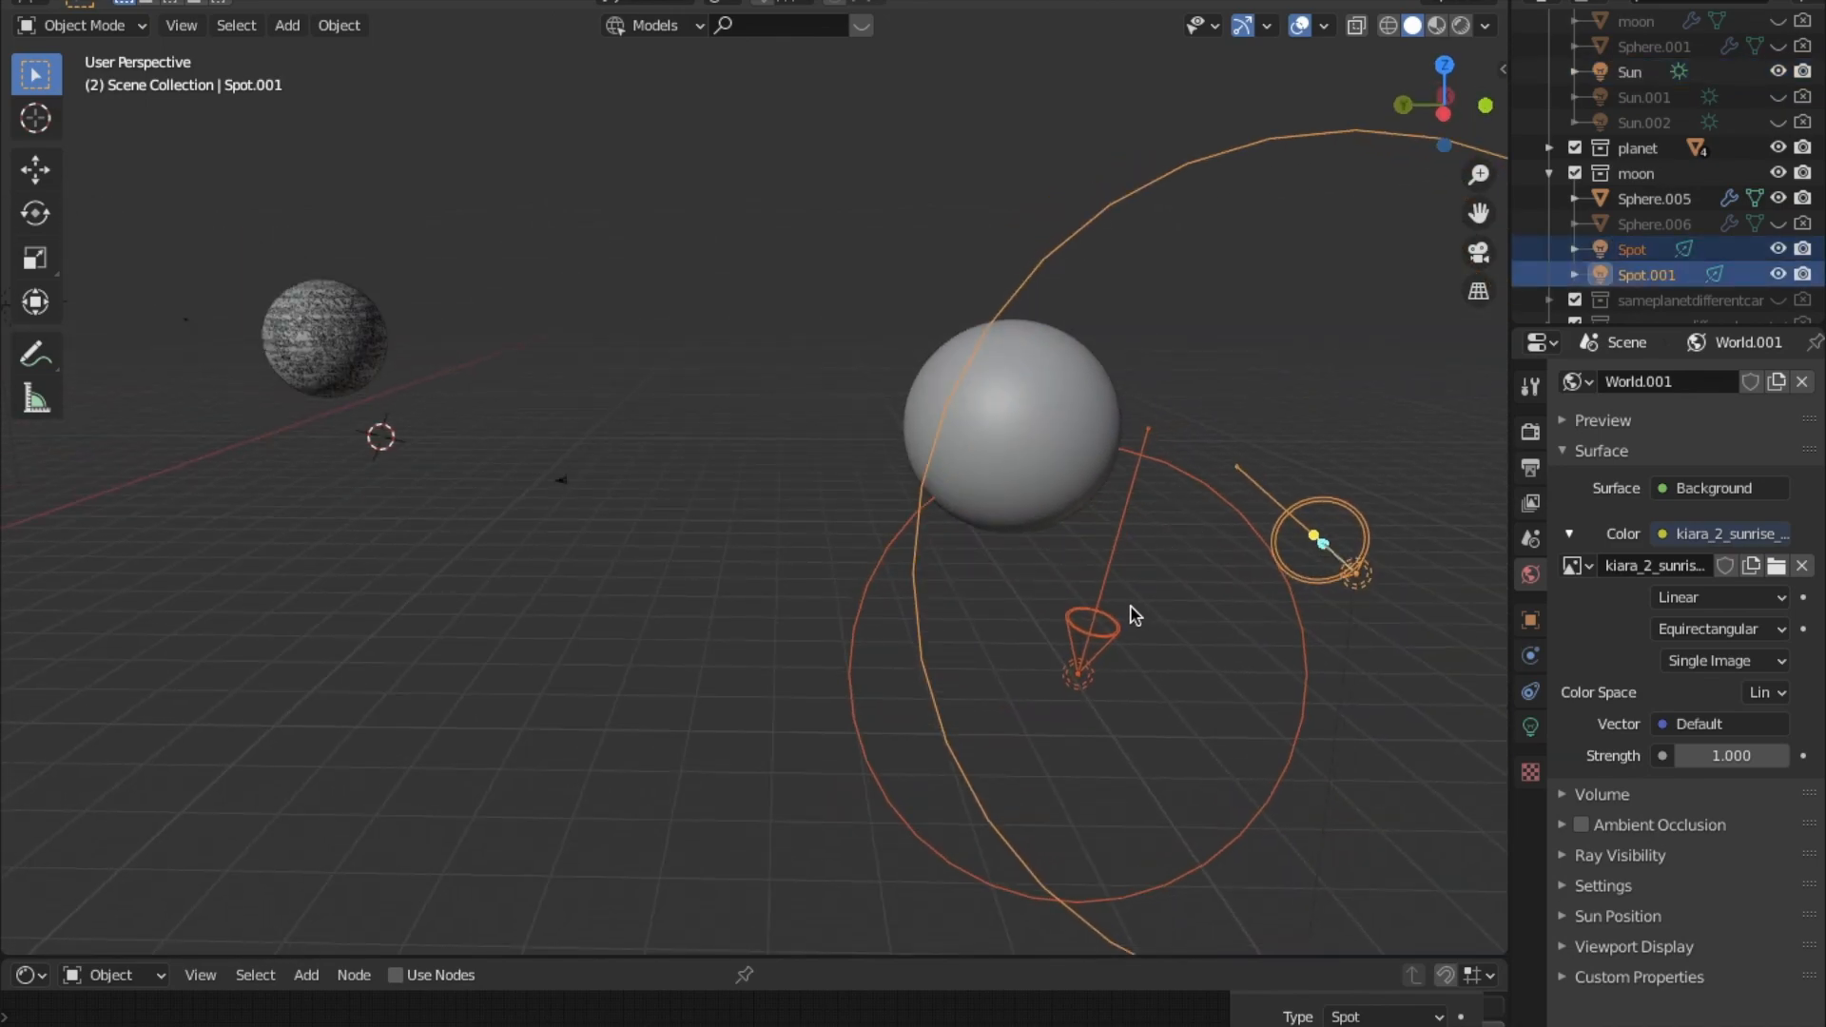
Inspect the color and power settings of the moon's Spot and Spot.001 lights in turn.
click(1530, 727)
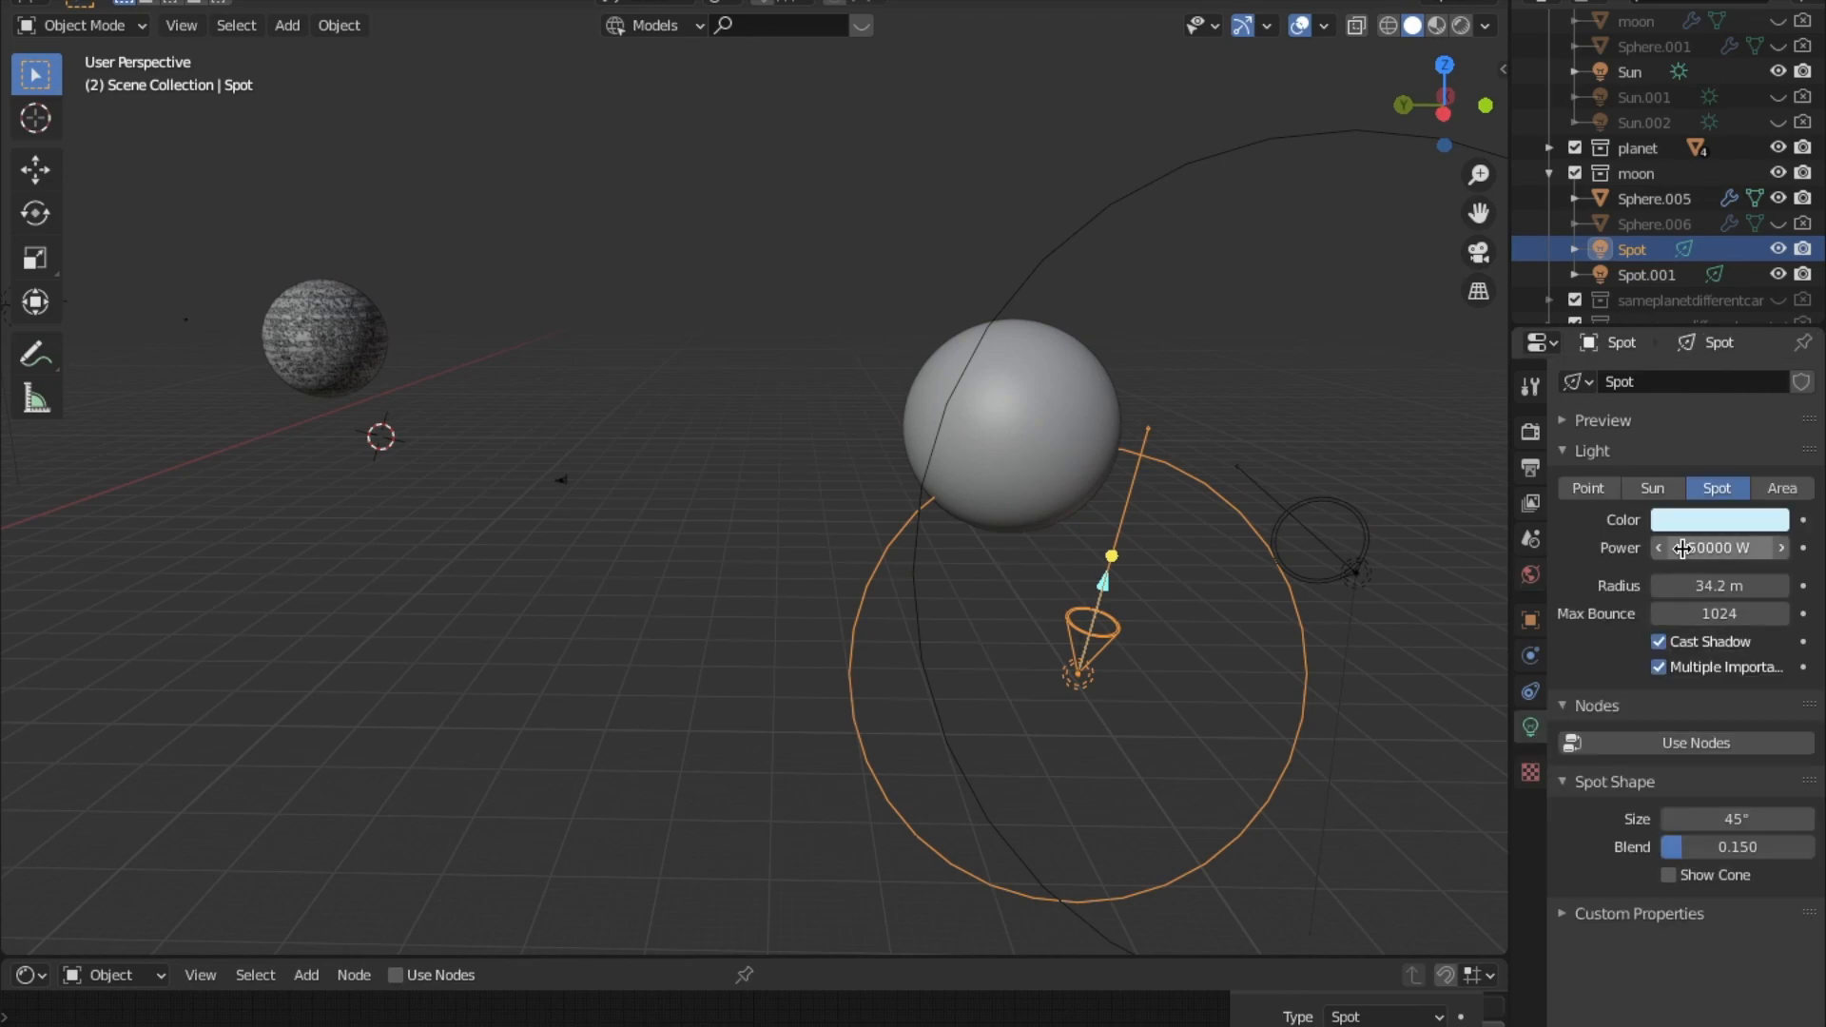
click(1679, 524)
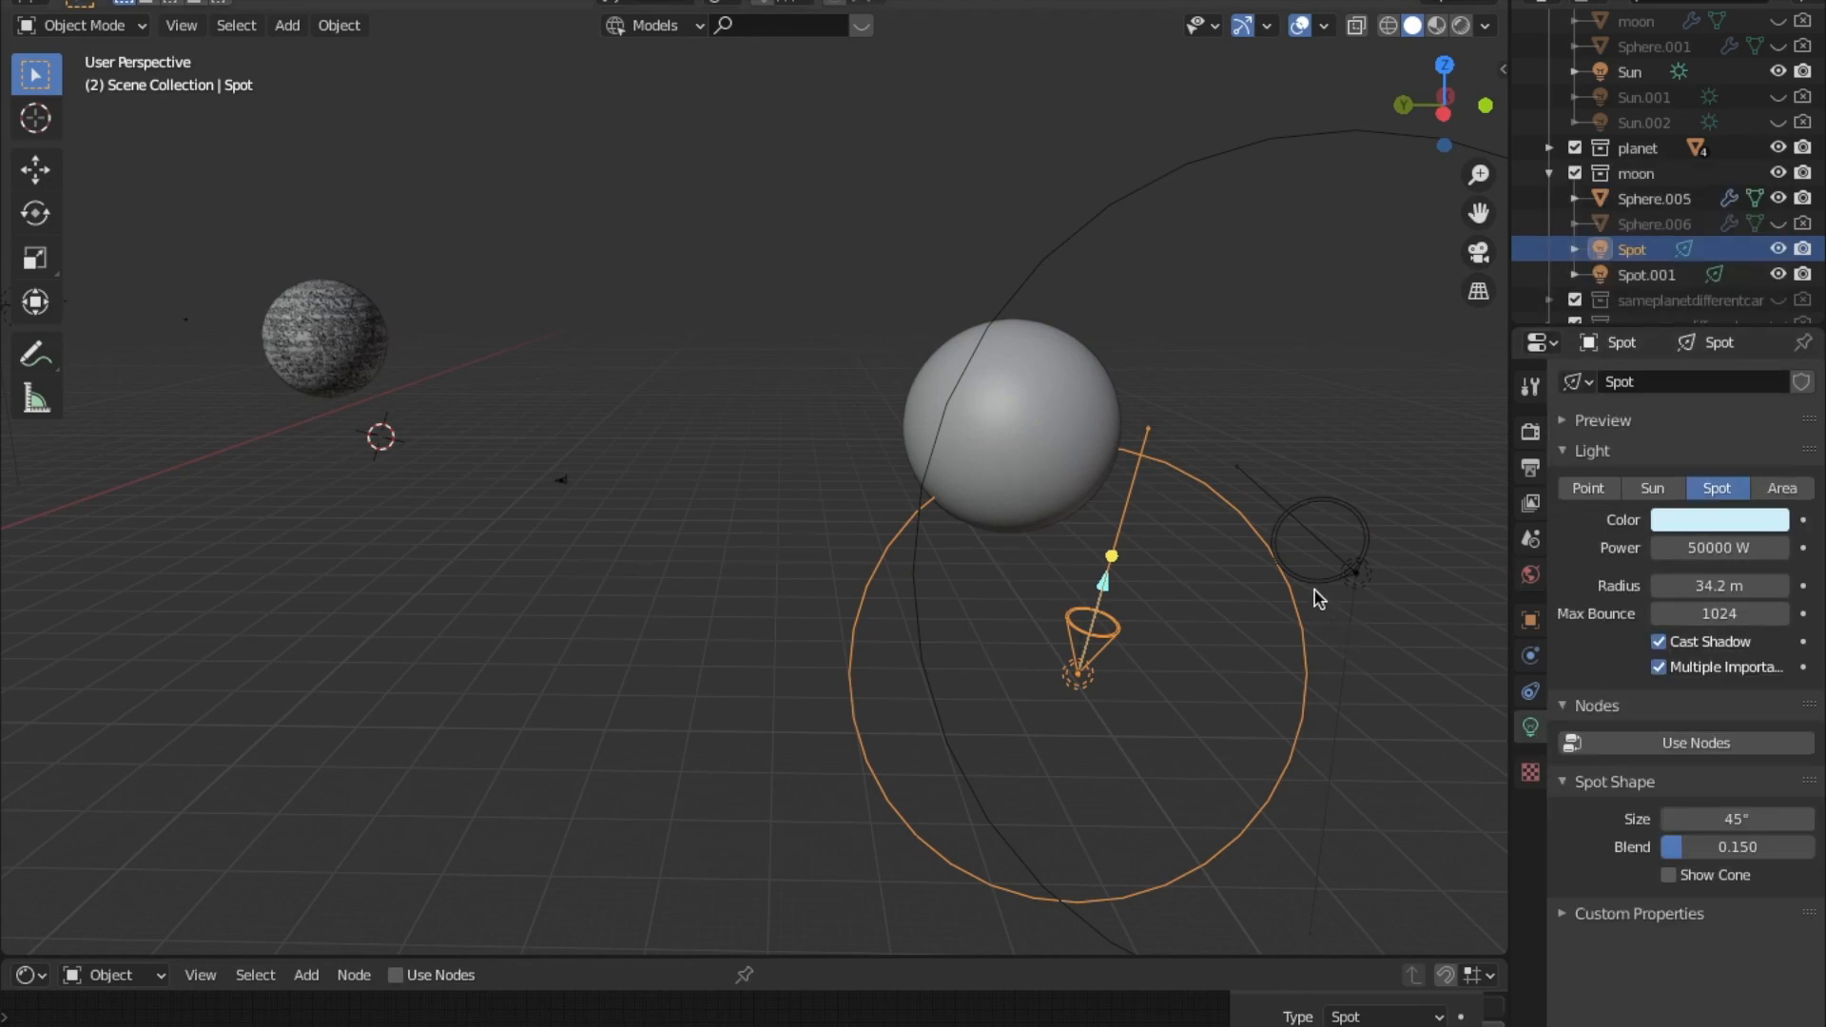
click(1317, 538)
click(1671, 519)
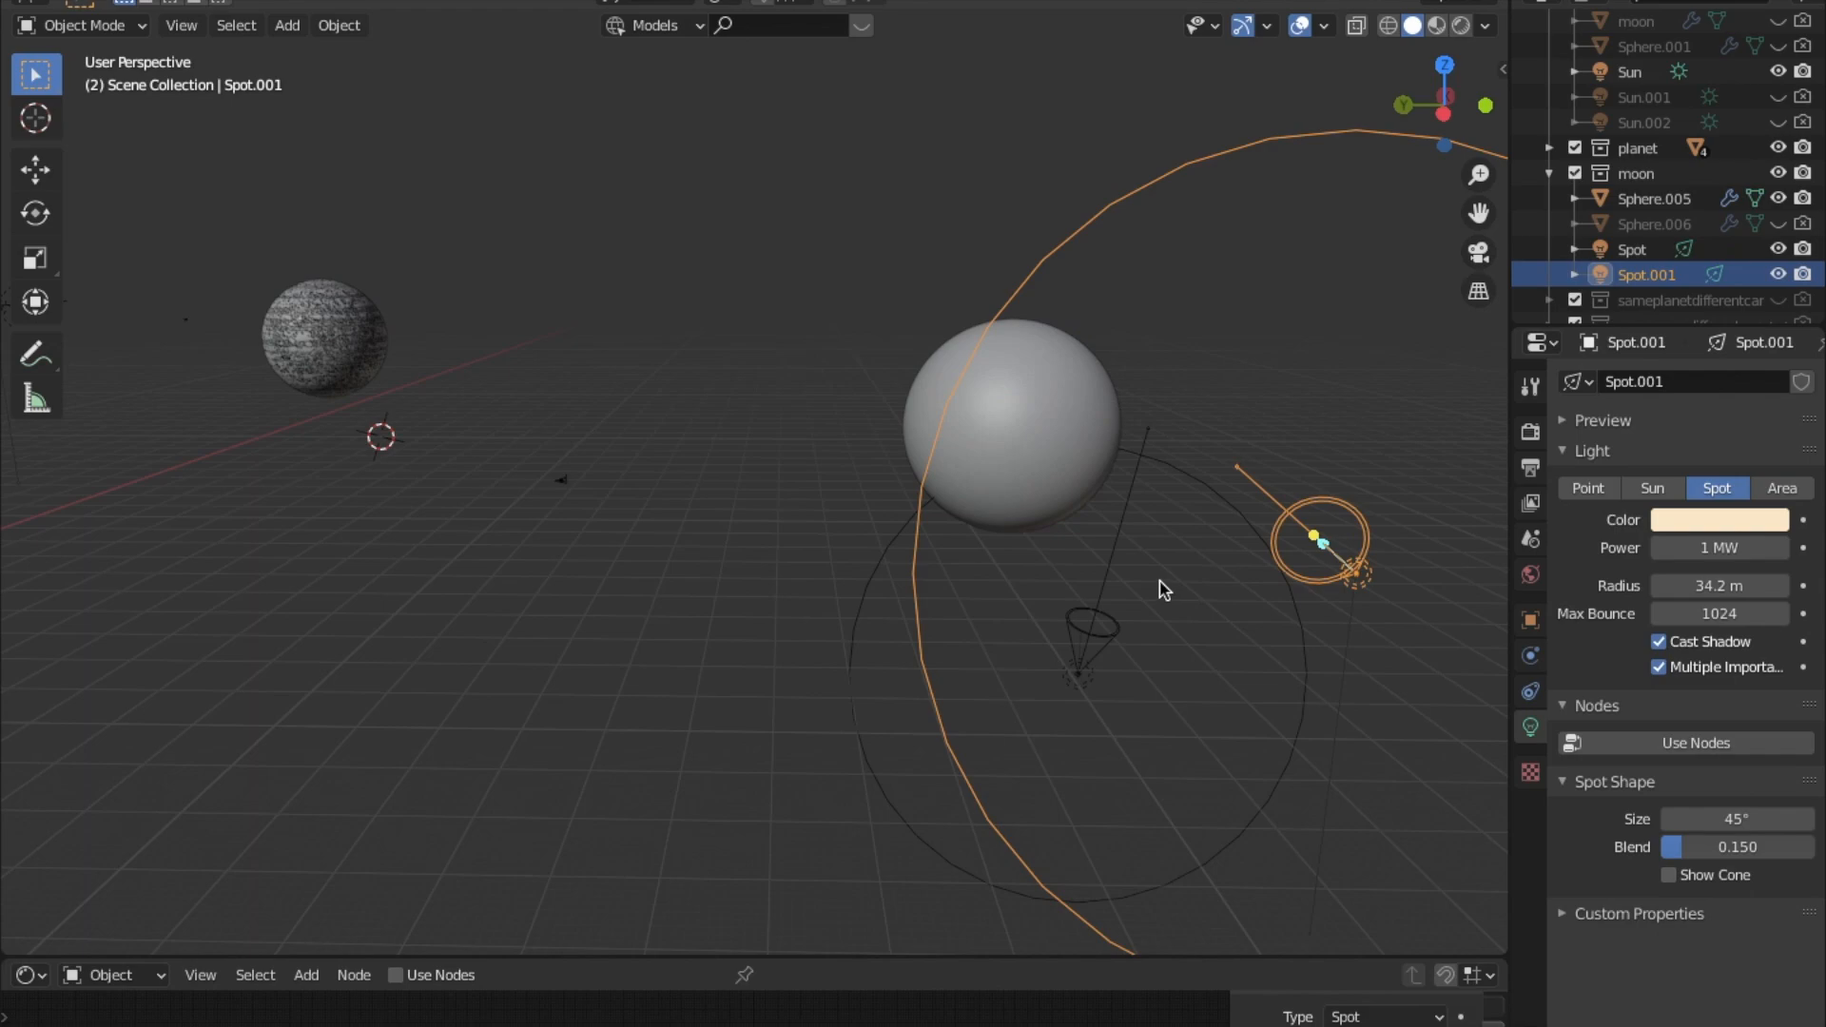
click(1127, 652)
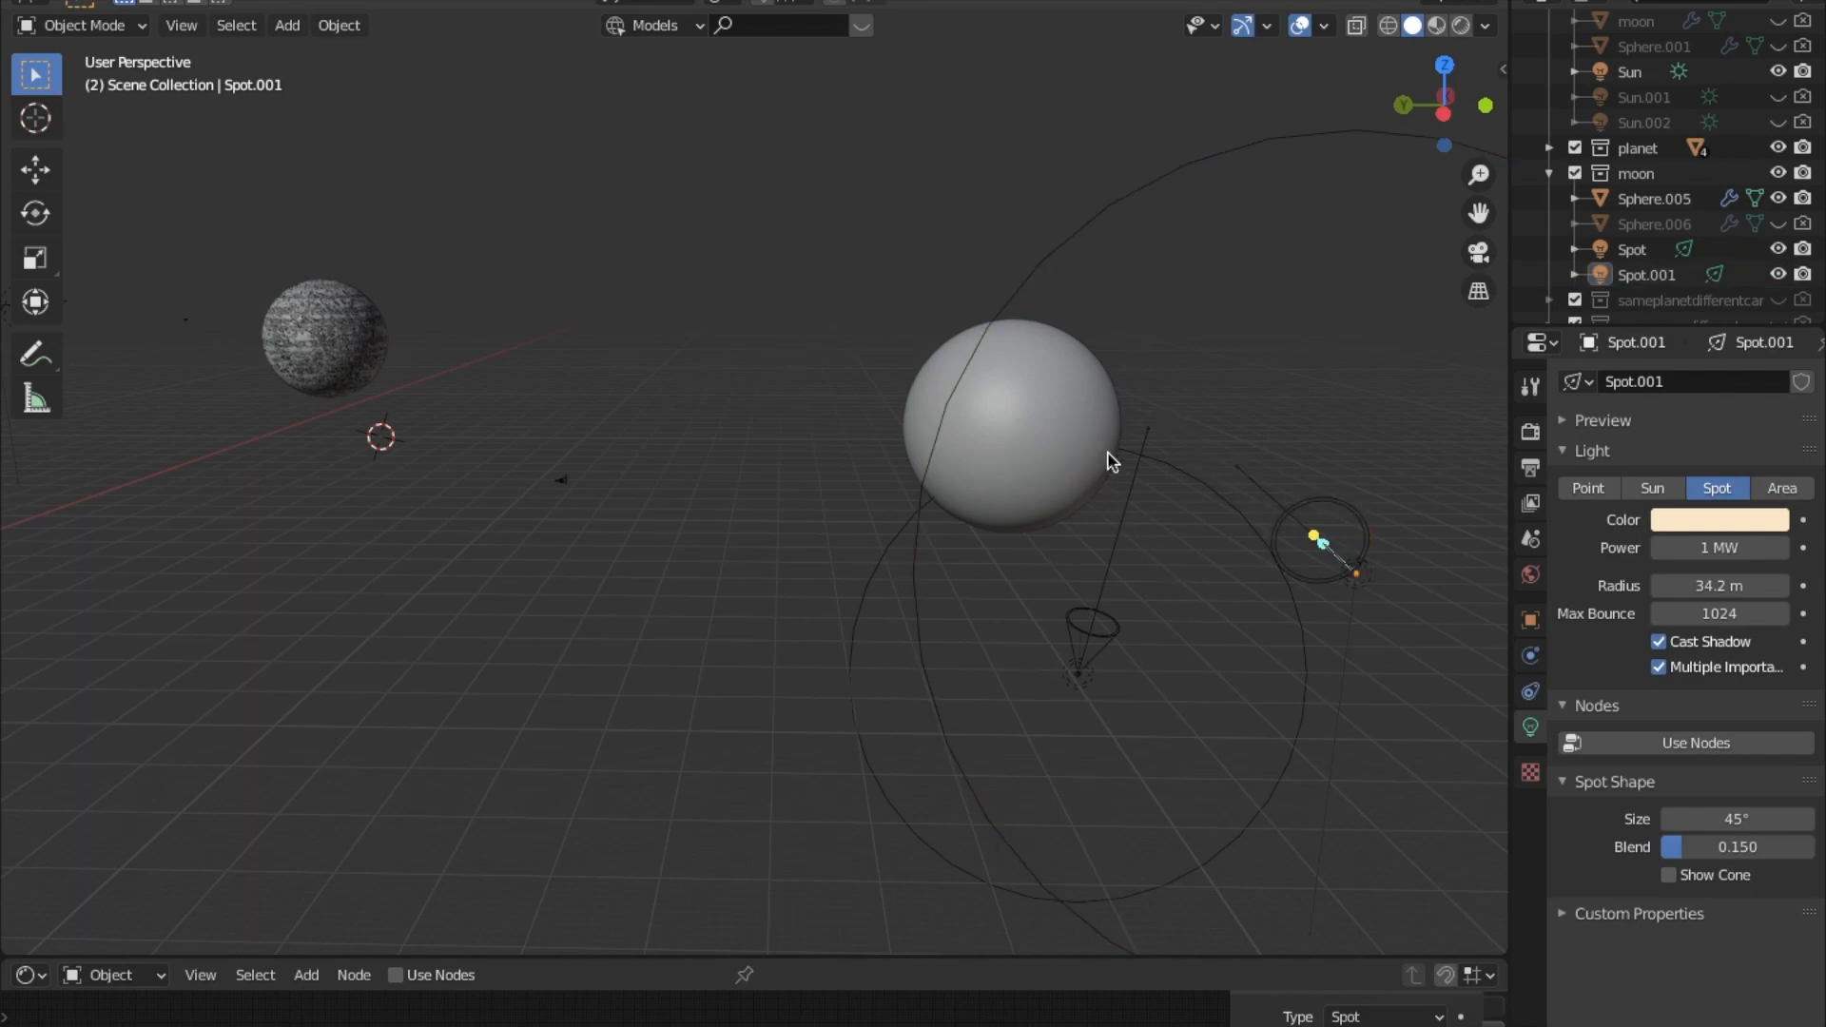
Select both of the moon's spot lights and try moving them along the Y axis.
click(1072, 616)
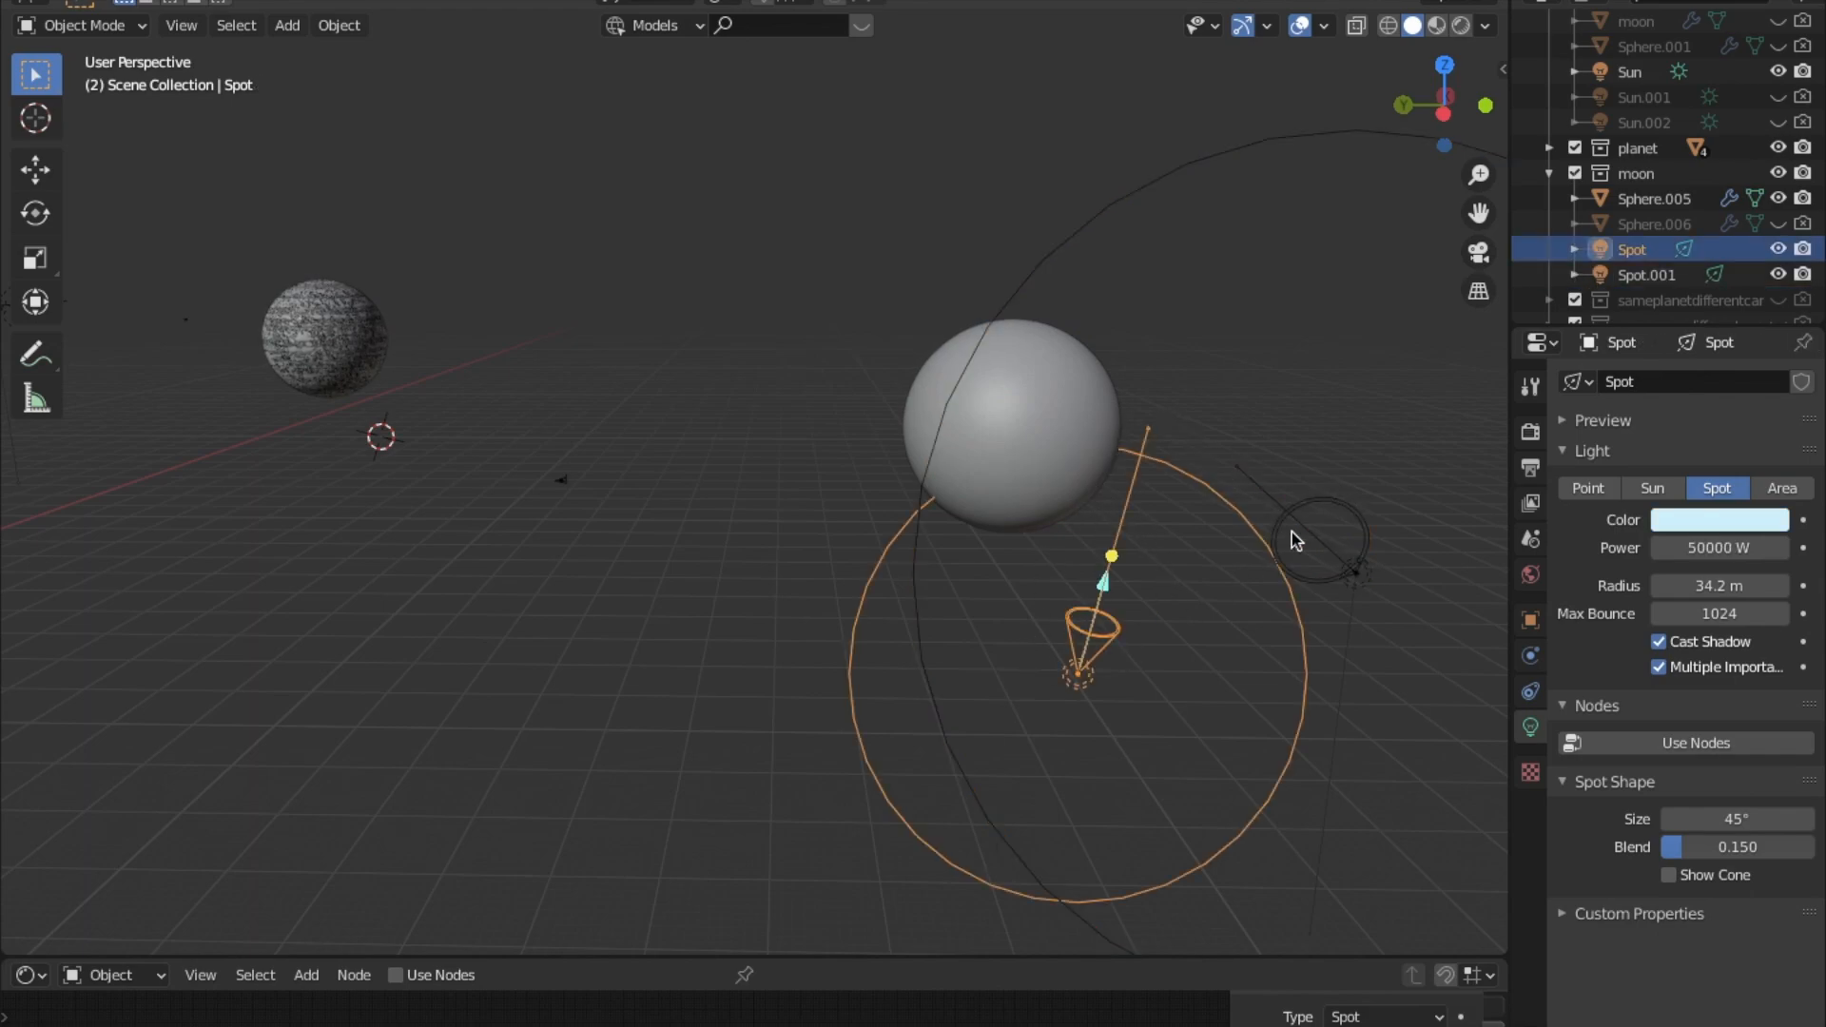
shift+click(1303, 535)
key(KP_Decimal)
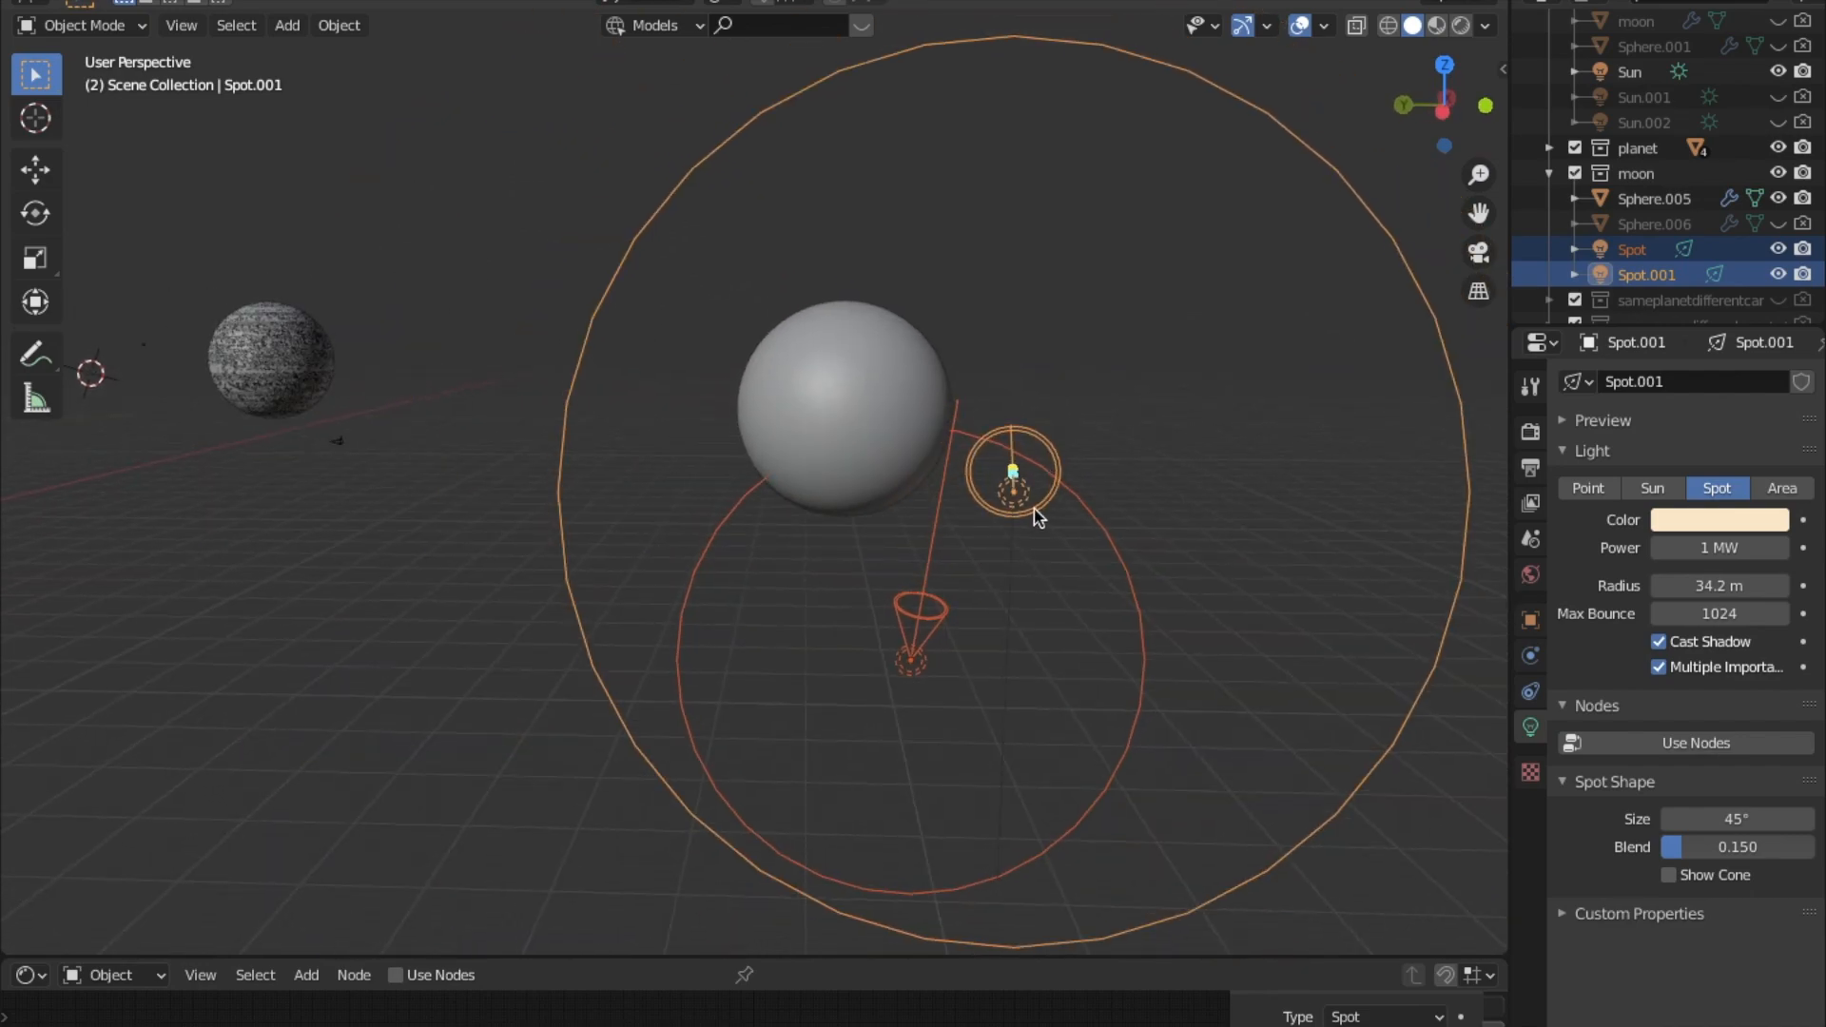
key(g)
key(y)
click(870, 546)
Place the 3D cursor at the moon and try moving the selection along the X axis.
shift+middle_drag(862, 560, 1165, 540)
shift+middle_drag(689, 515, 889, 506)
shift+right_click(727, 439)
key(g)
key(x)
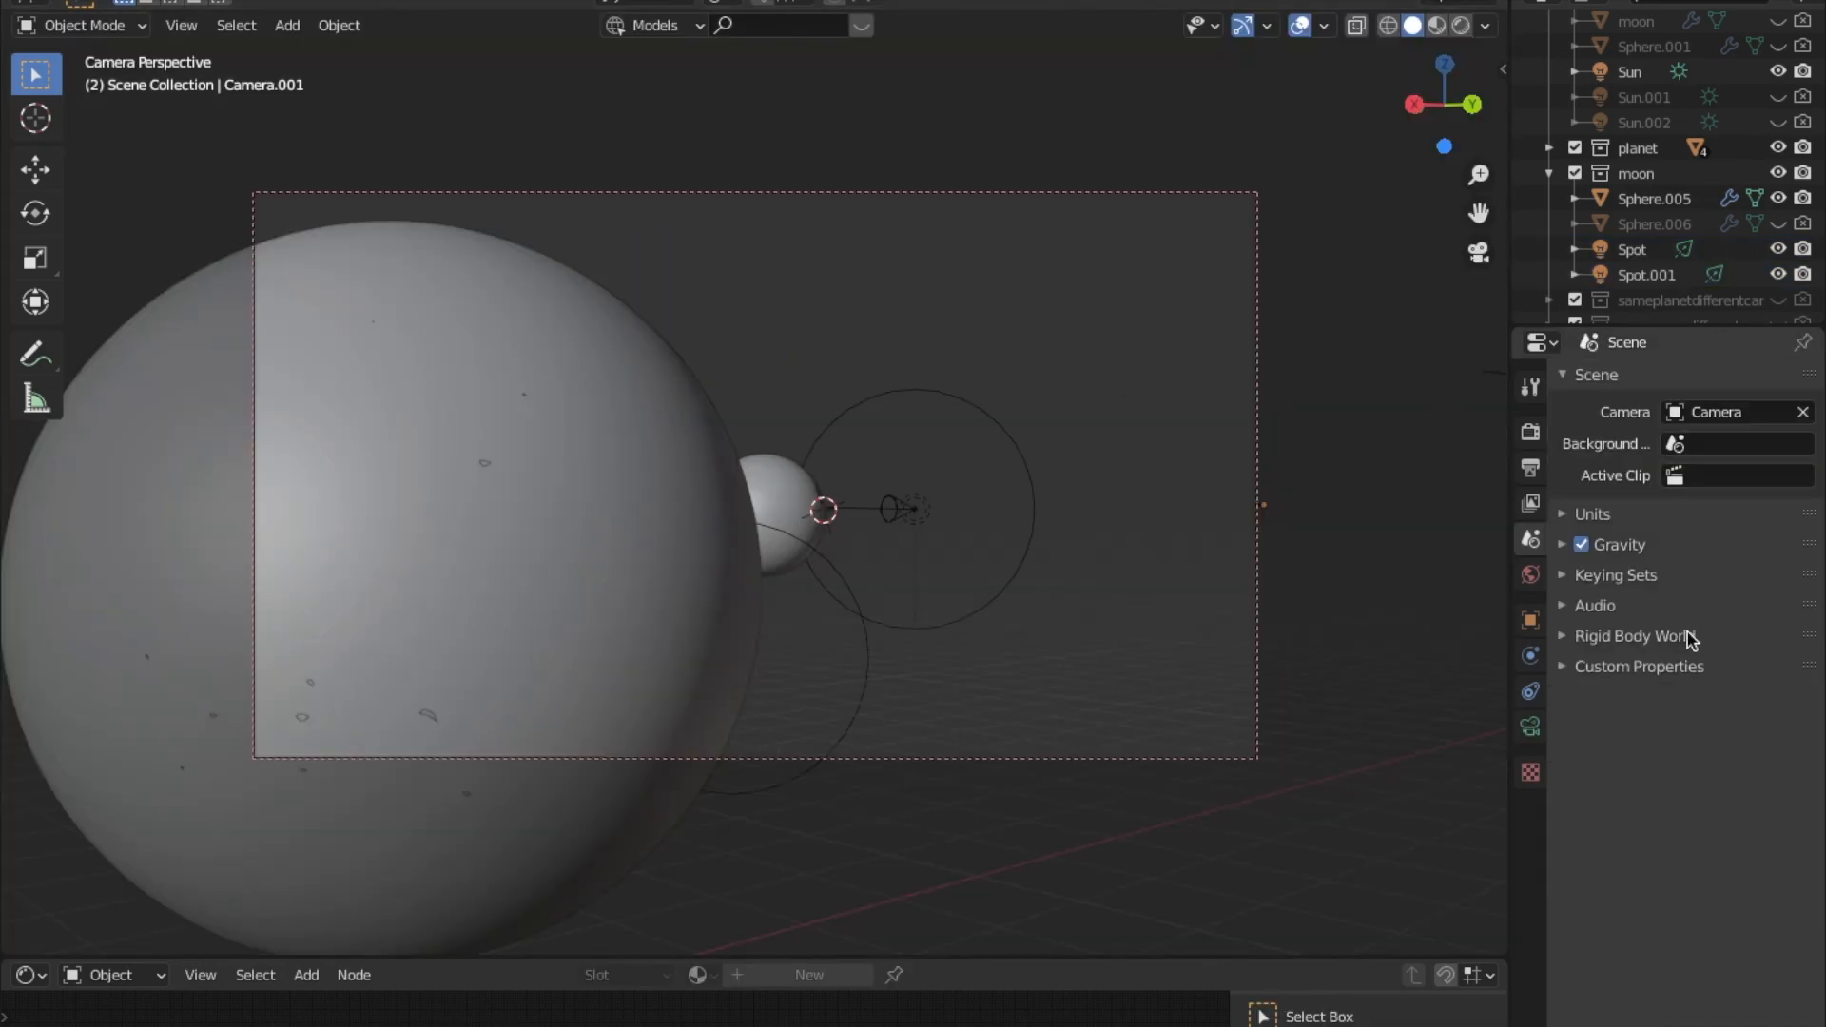
Open the World.001 surface settings and remove the sunrise environment image from the background color.
click(1530, 574)
click(1574, 381)
click(1593, 427)
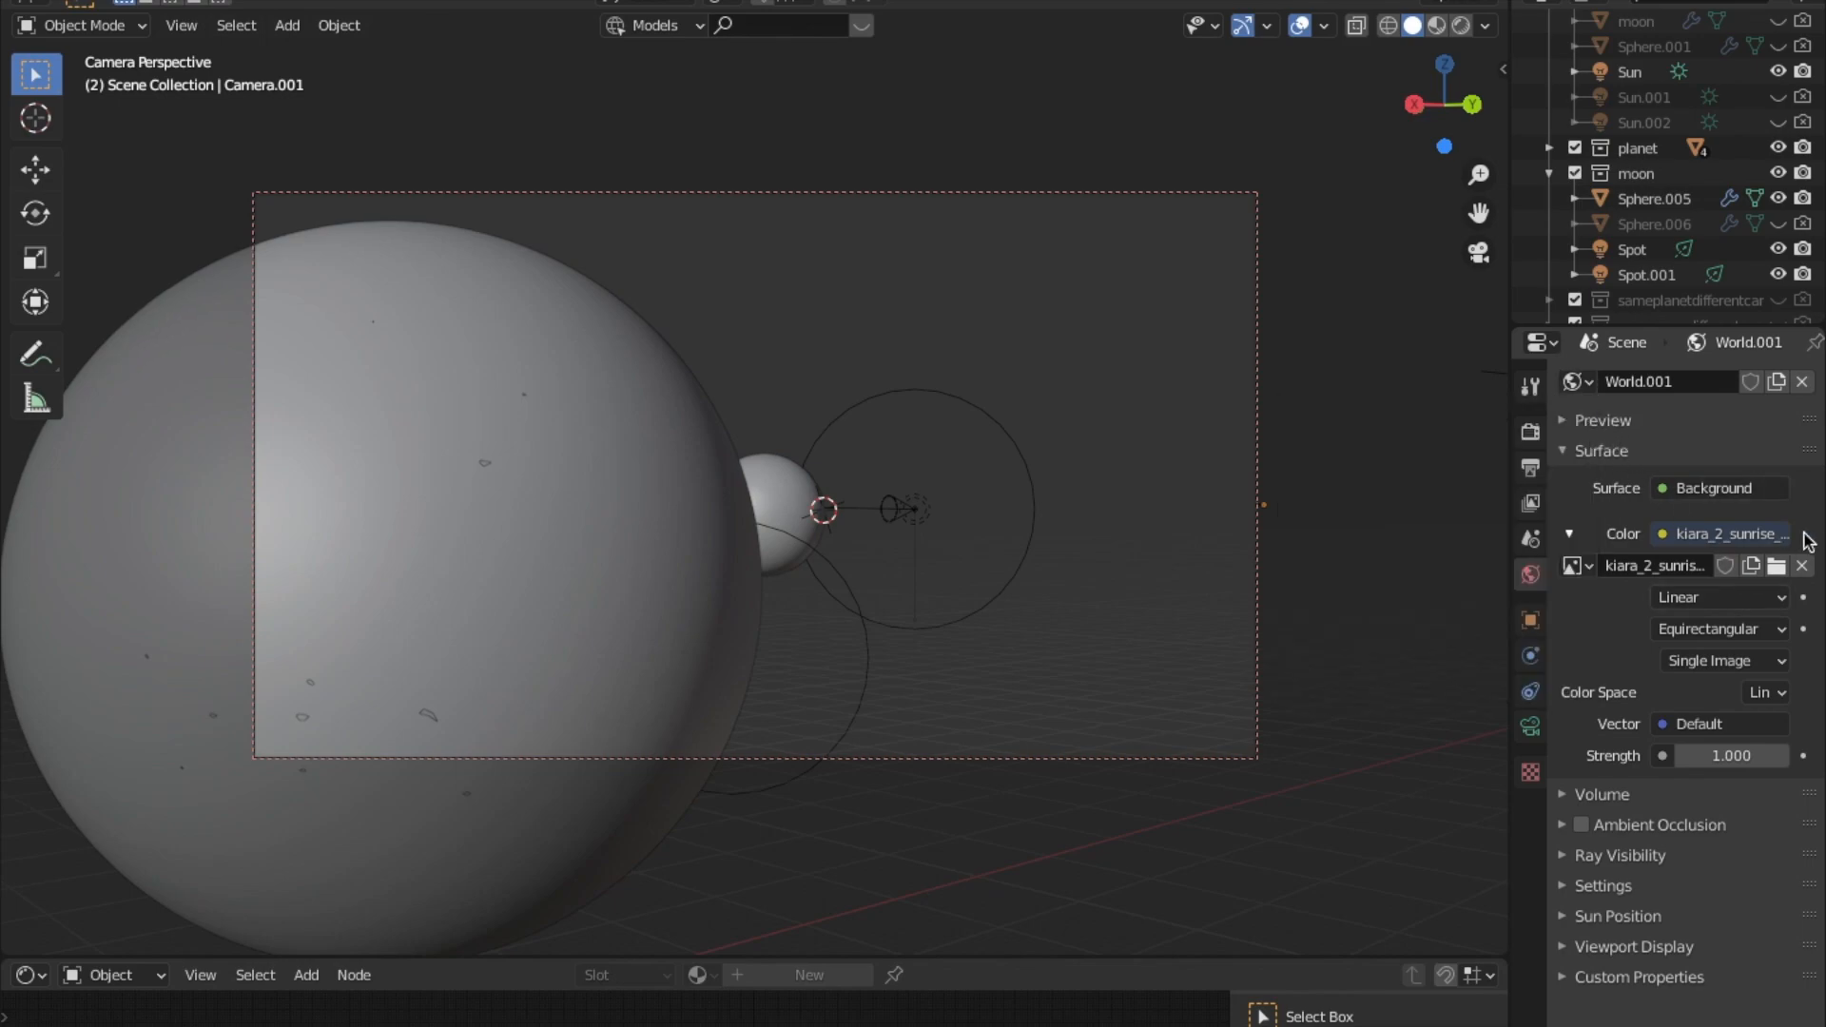
click(1668, 537)
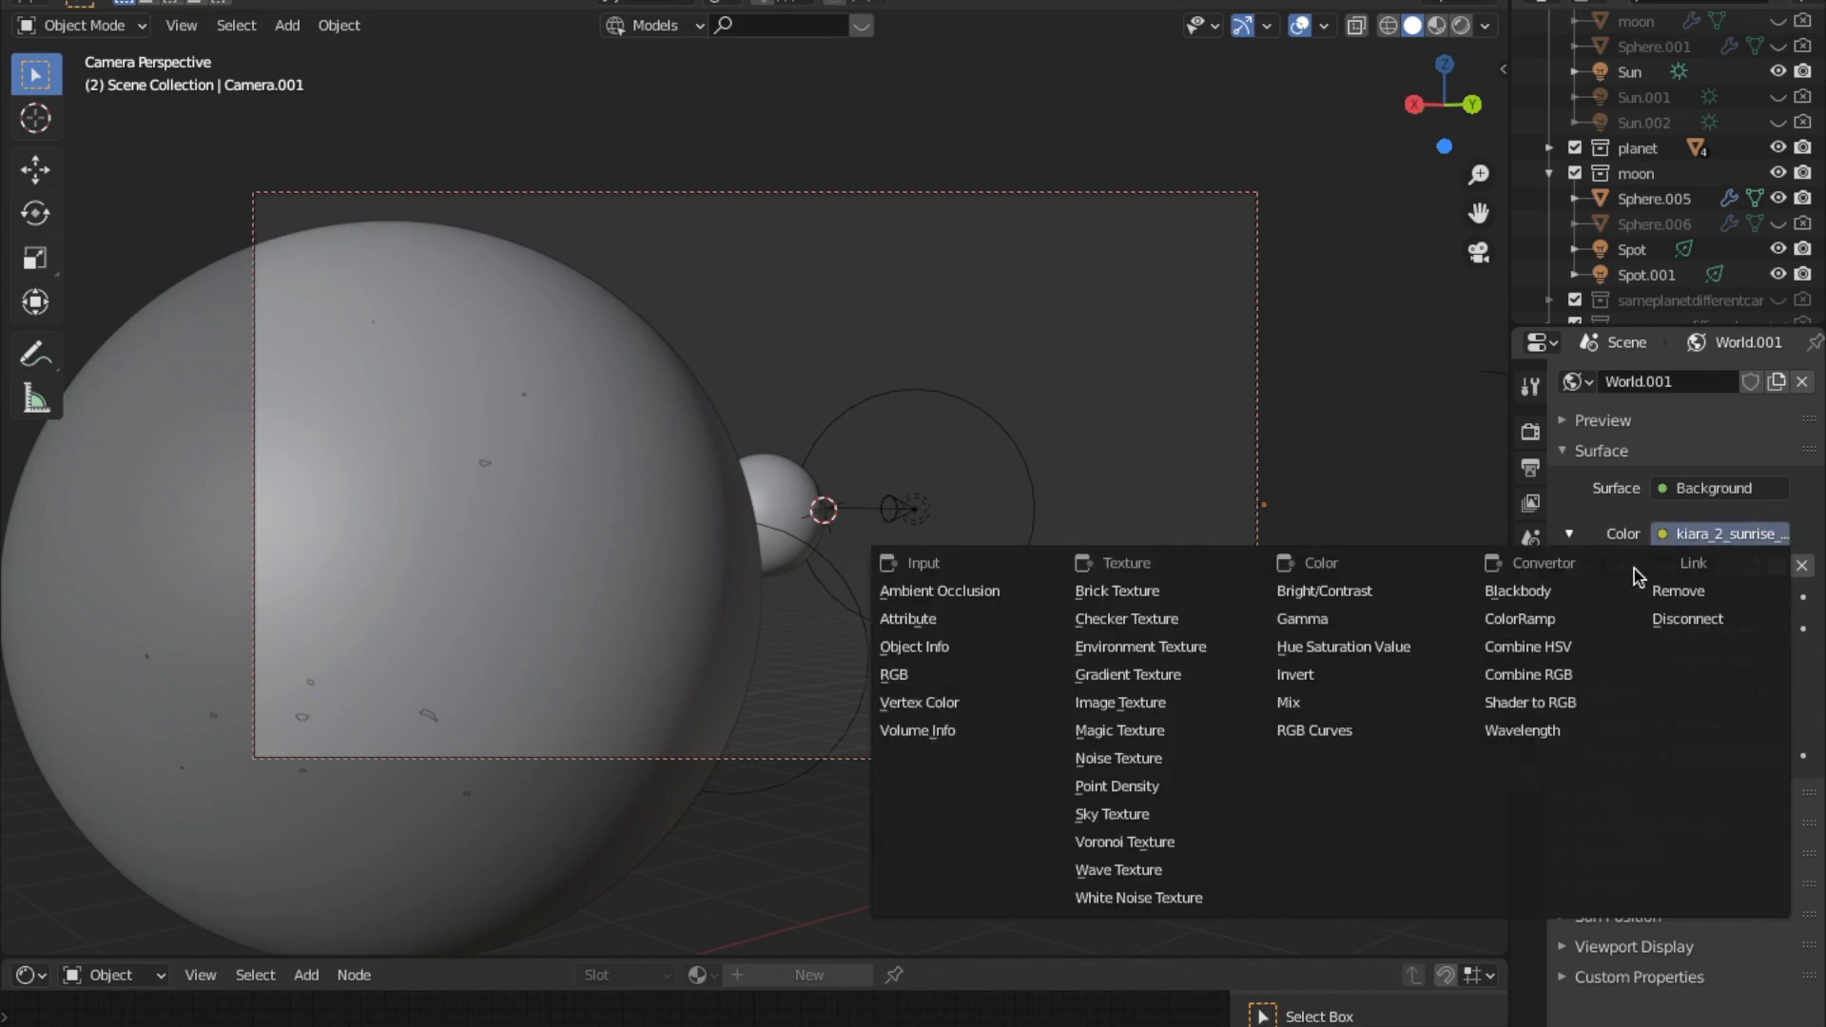
click(1693, 490)
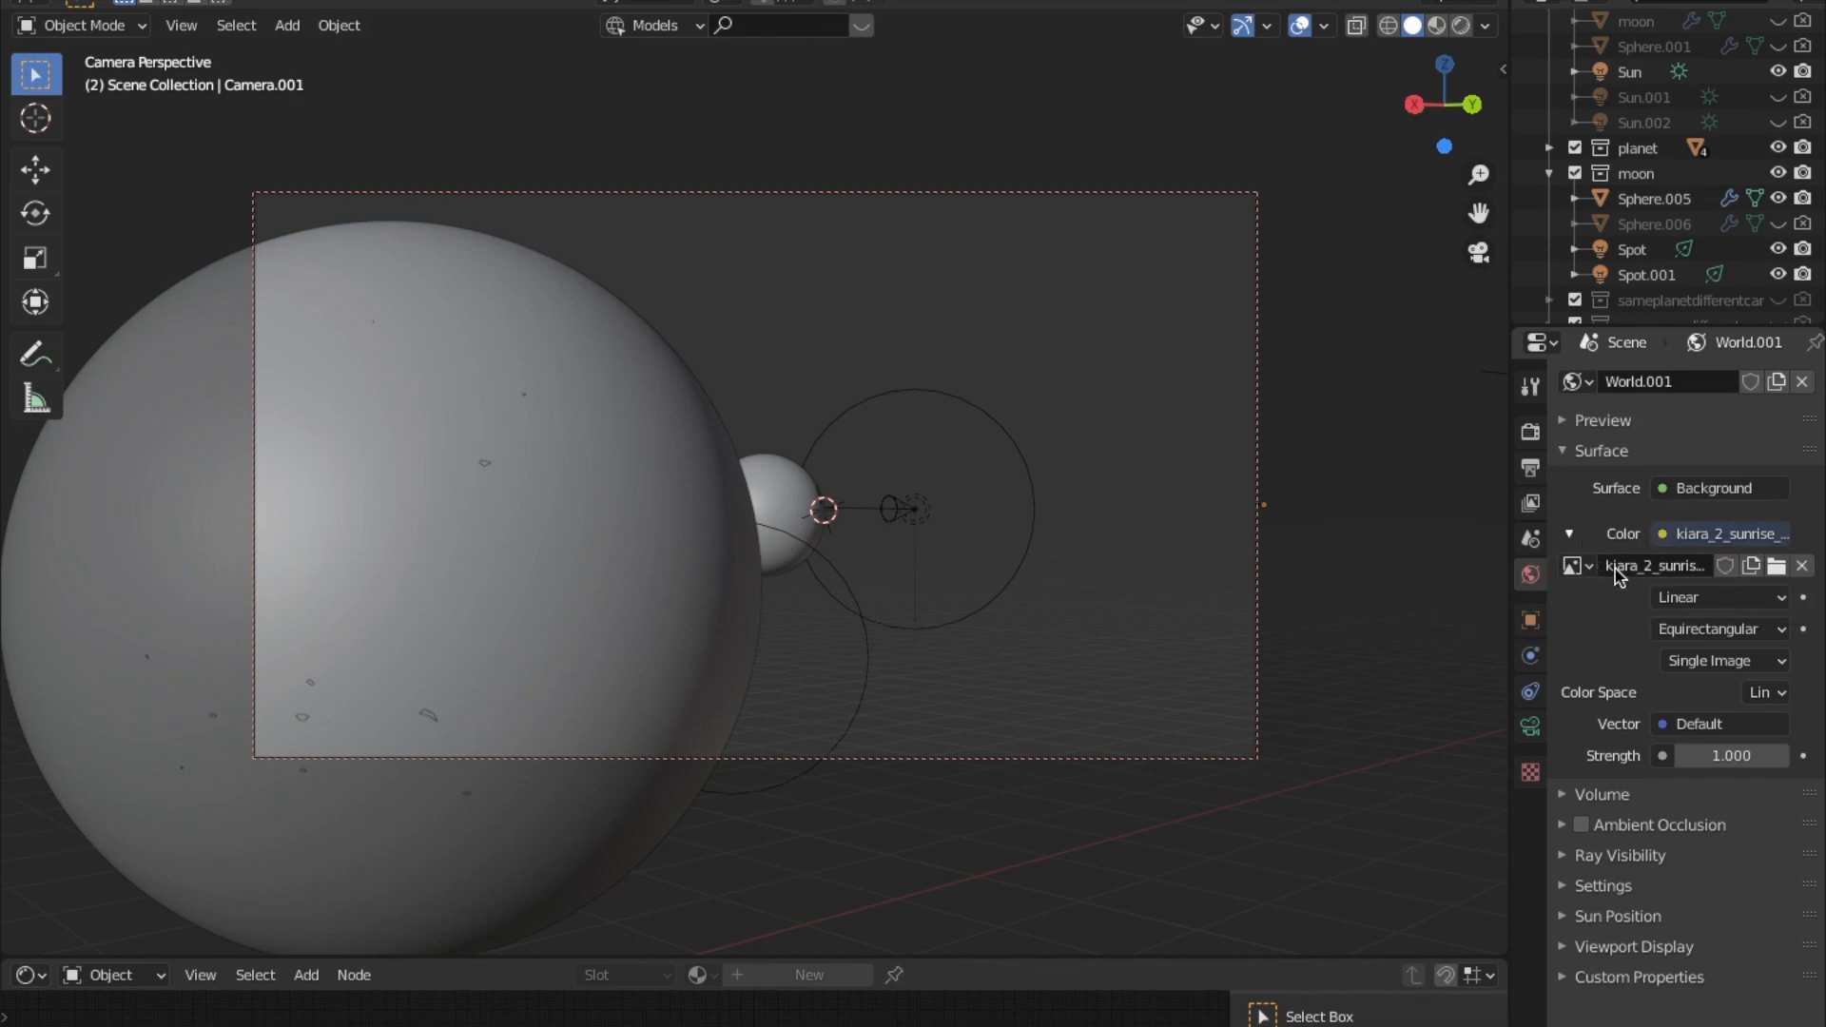
click(1801, 566)
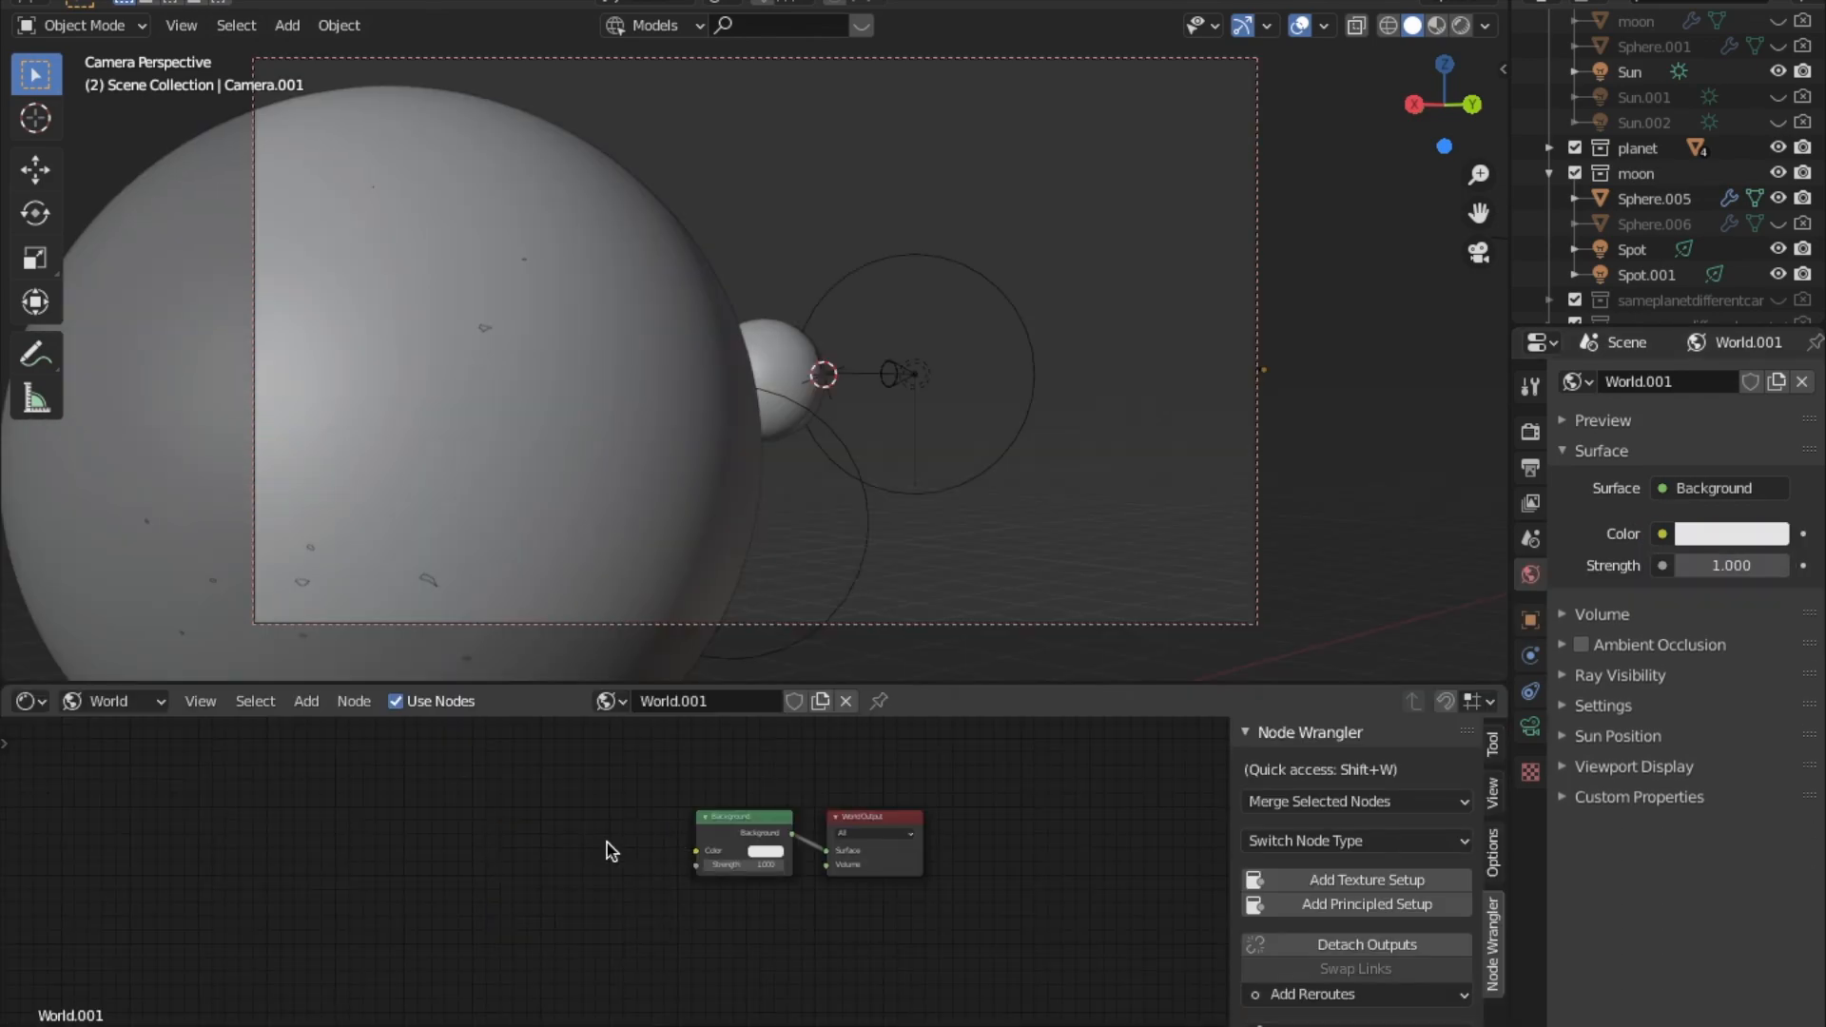
Set the world Background node's color to black.
click(764, 852)
drag(877, 708, 1035, 786)
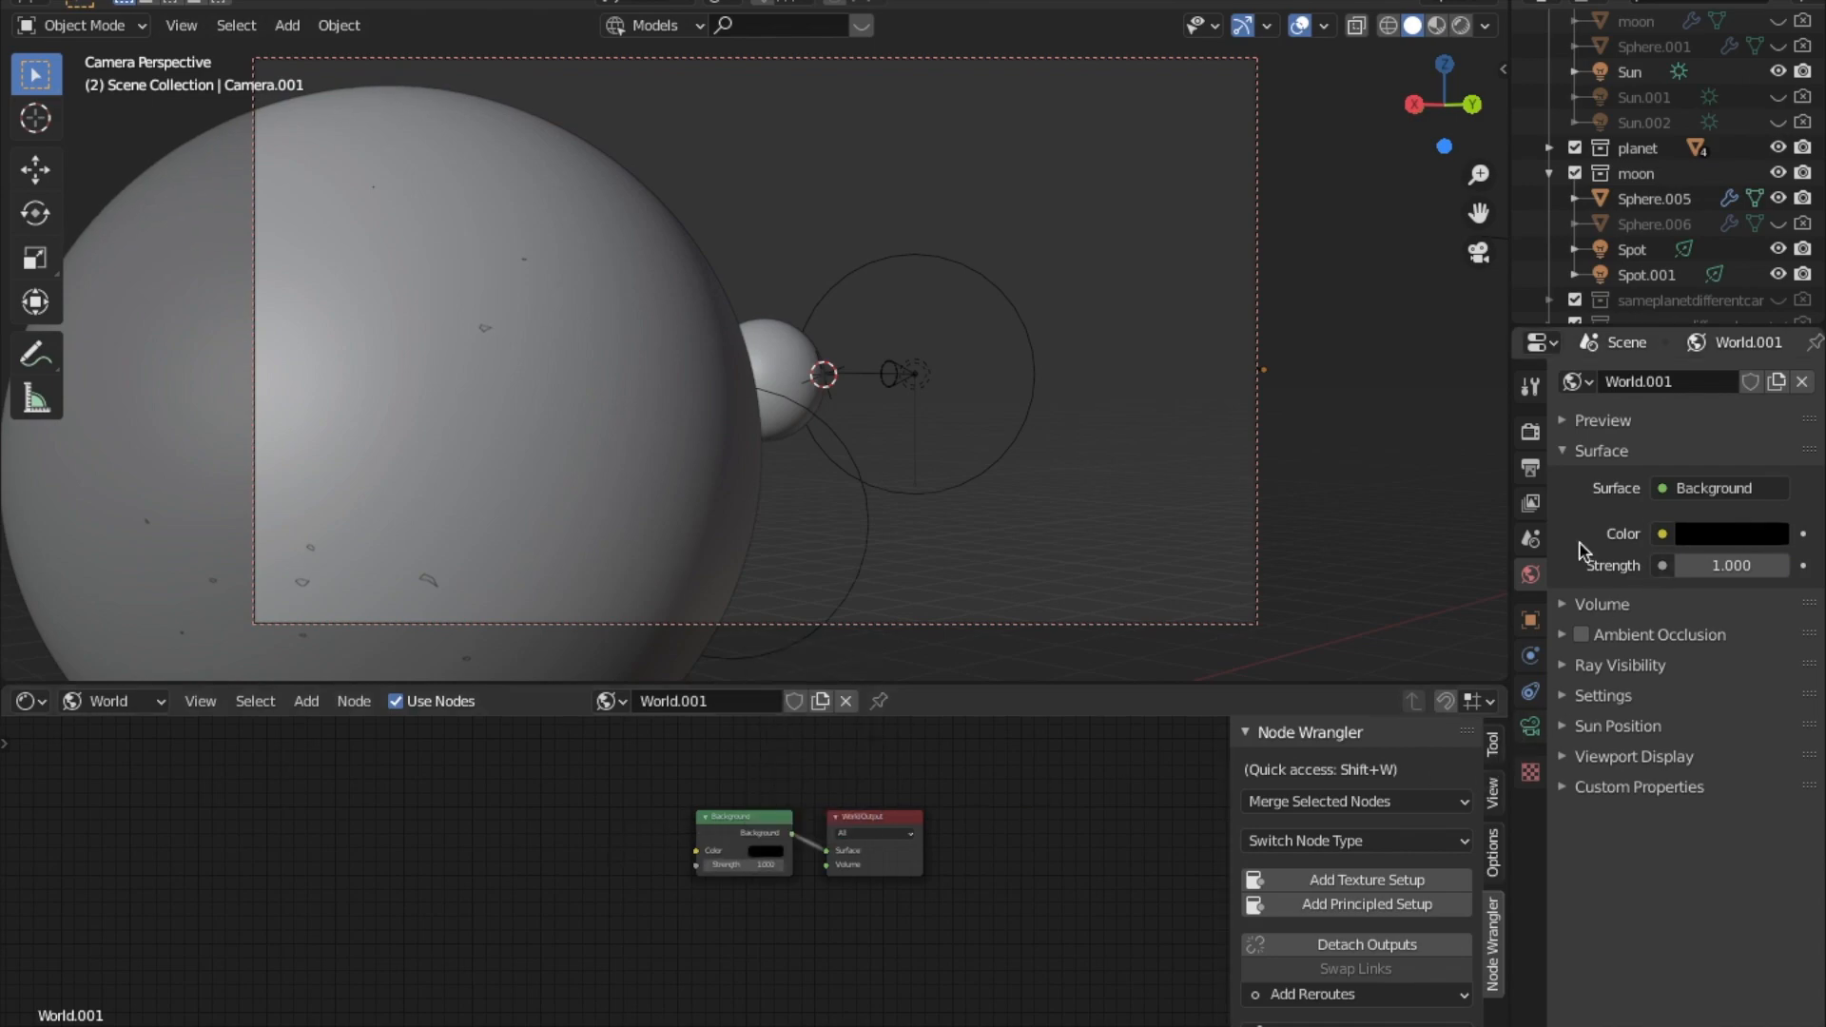
click(1736, 539)
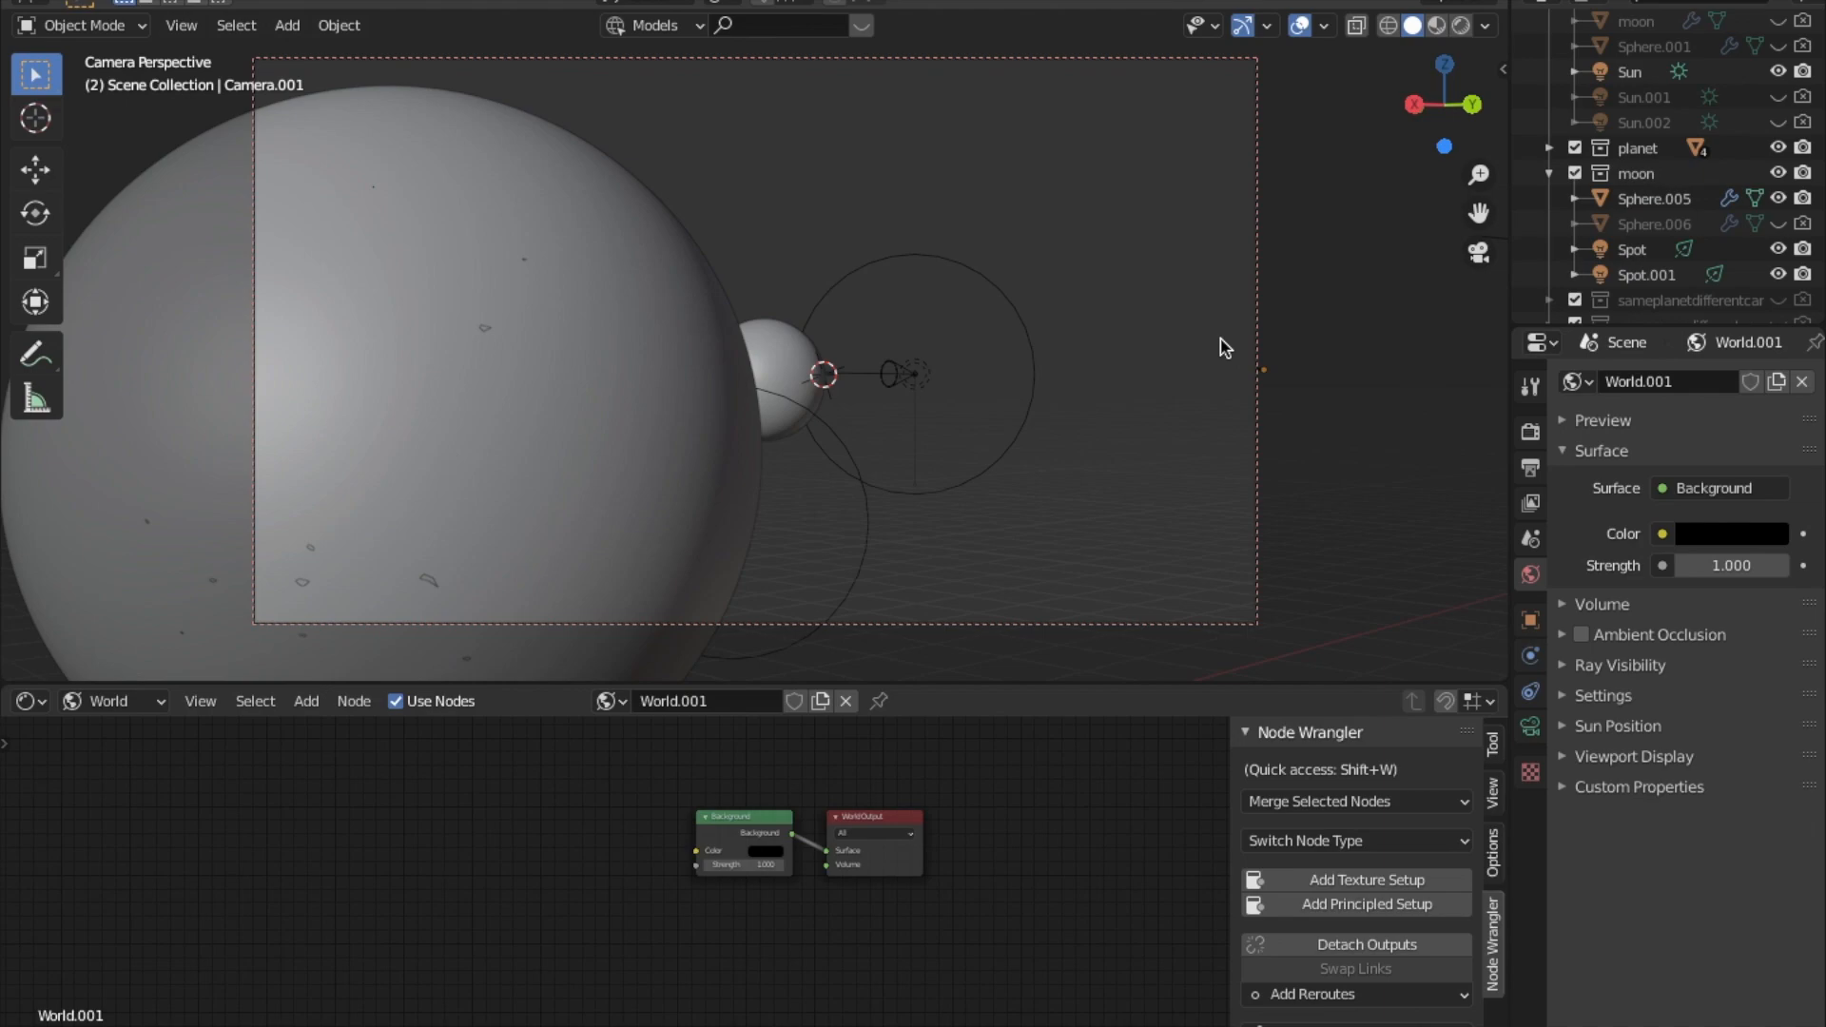
Add an Environment Texture to the world background color and load hdr sharp.png from the Crab Nebula folder.
click(1662, 534)
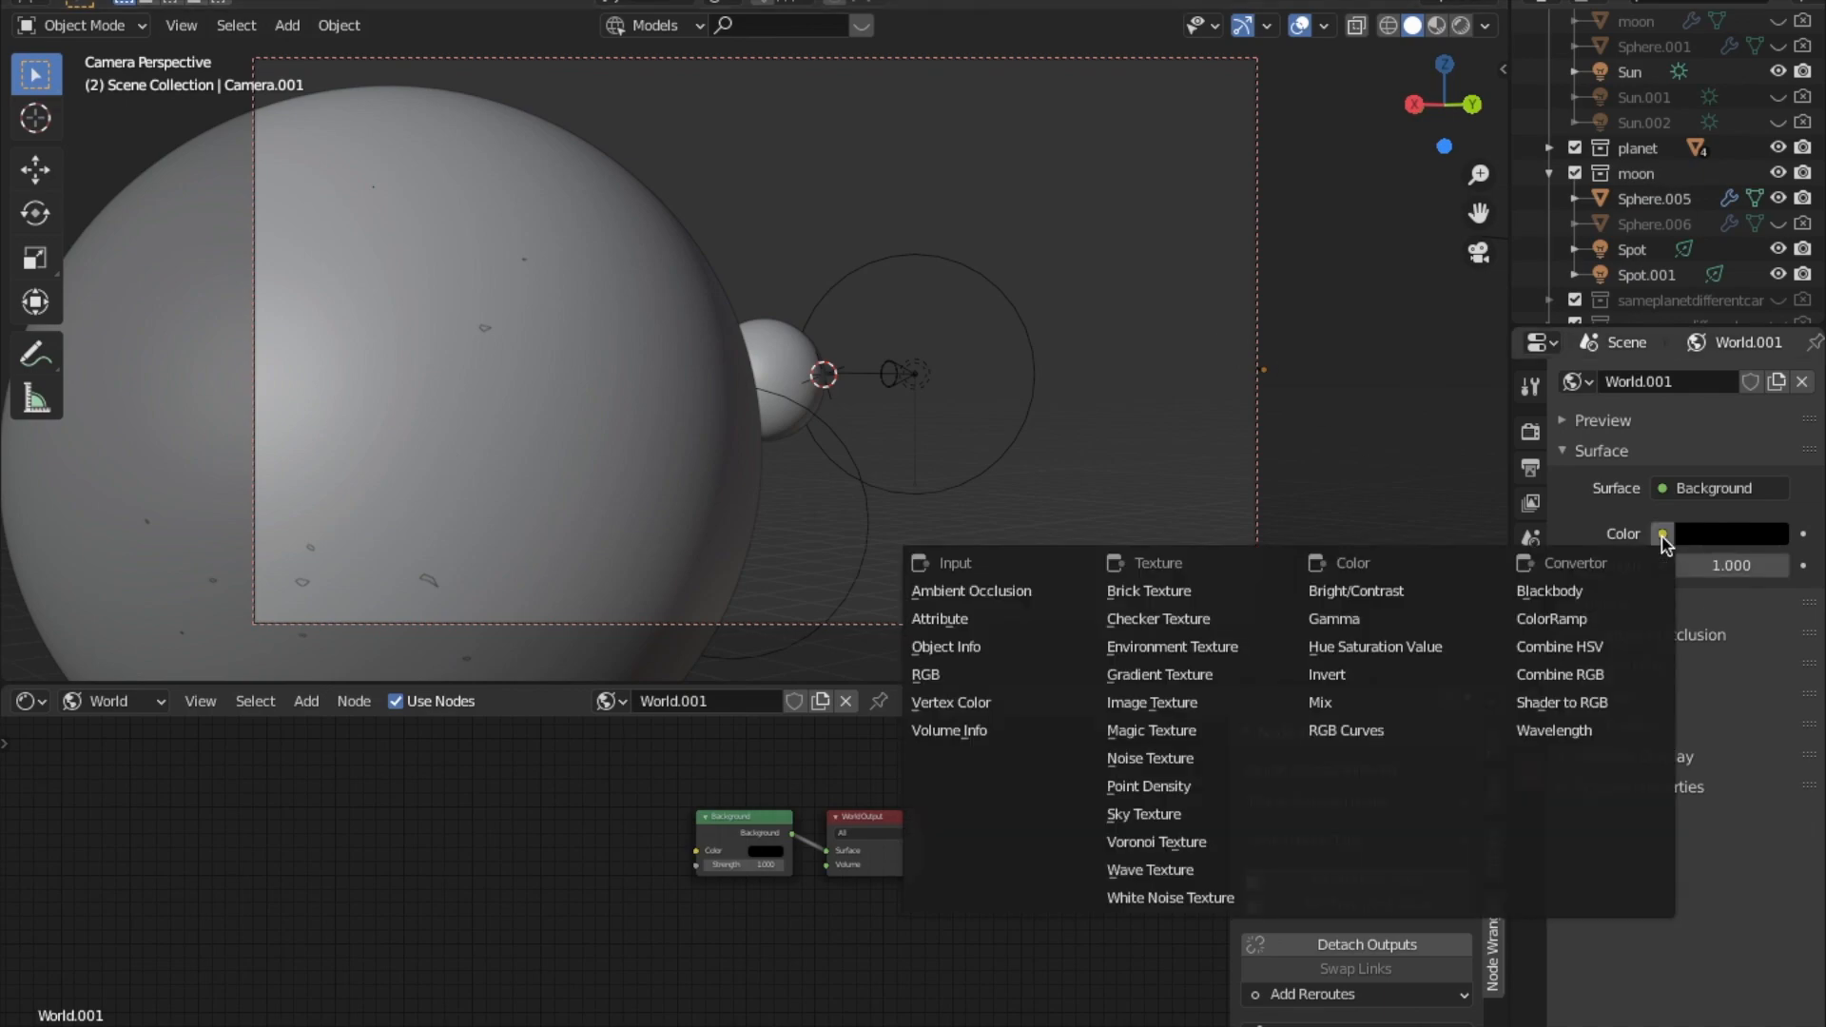
click(1140, 650)
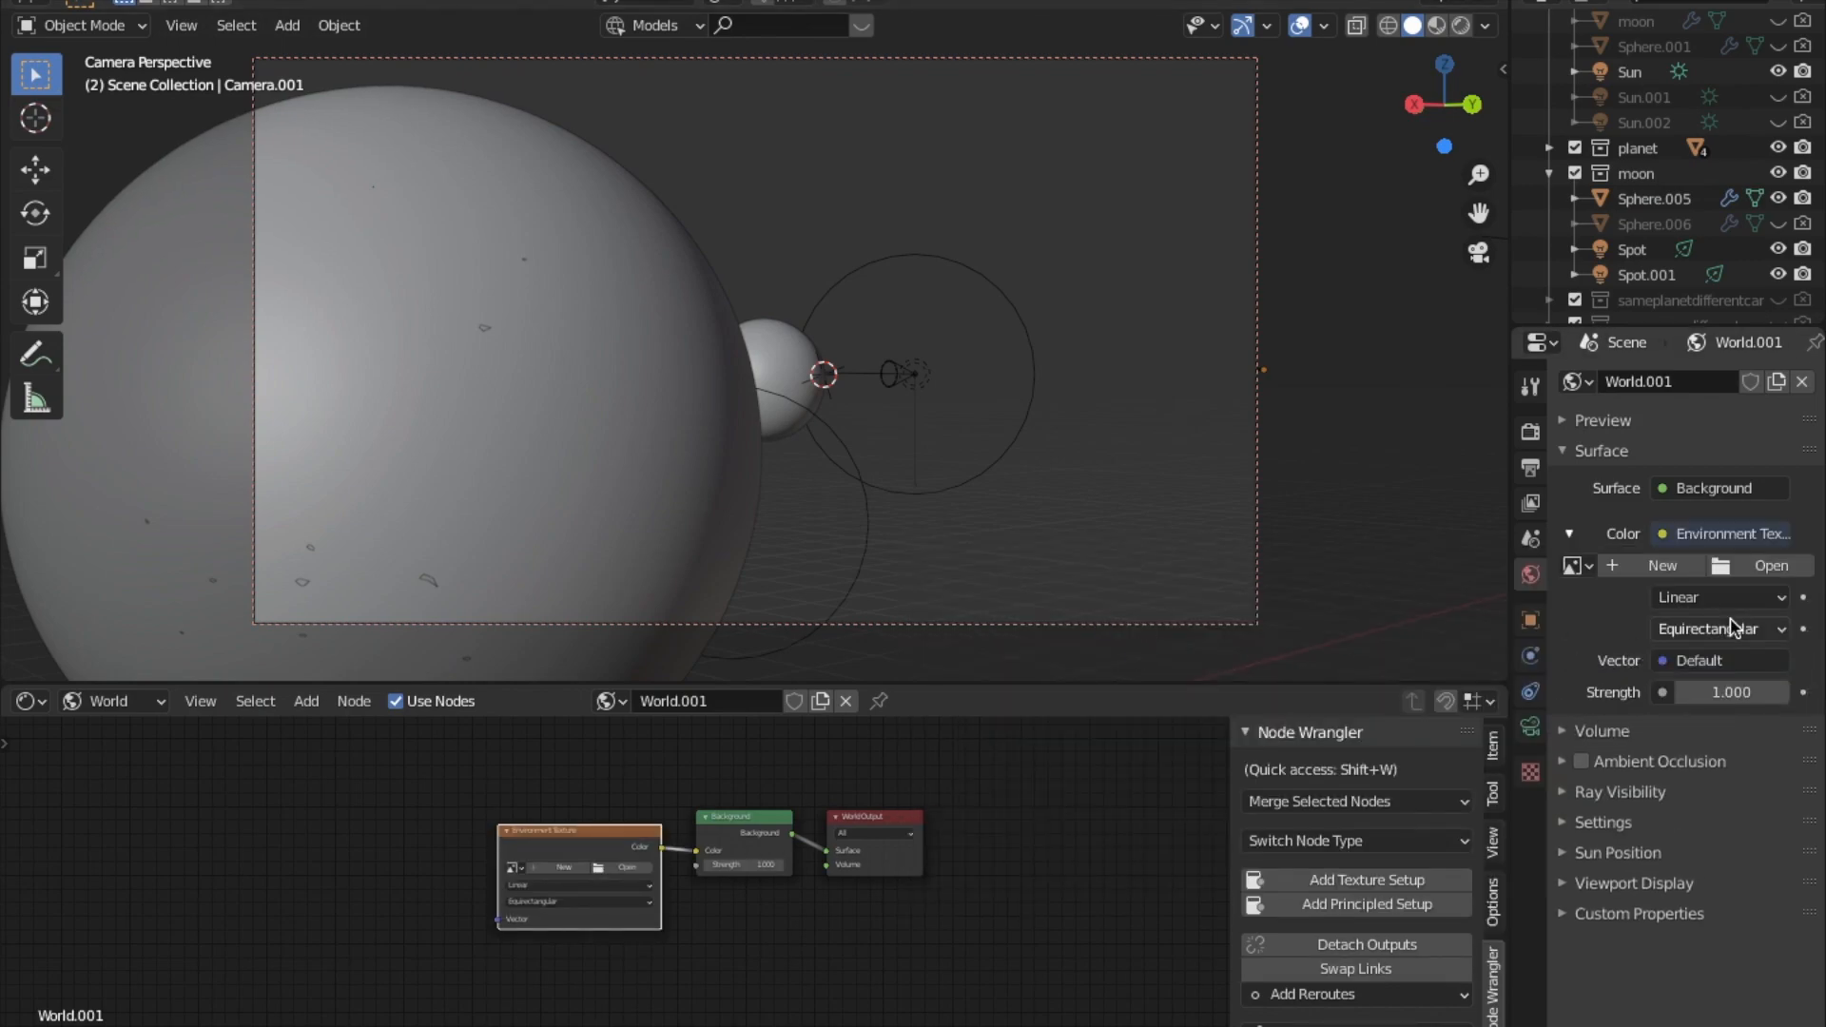
click(1748, 566)
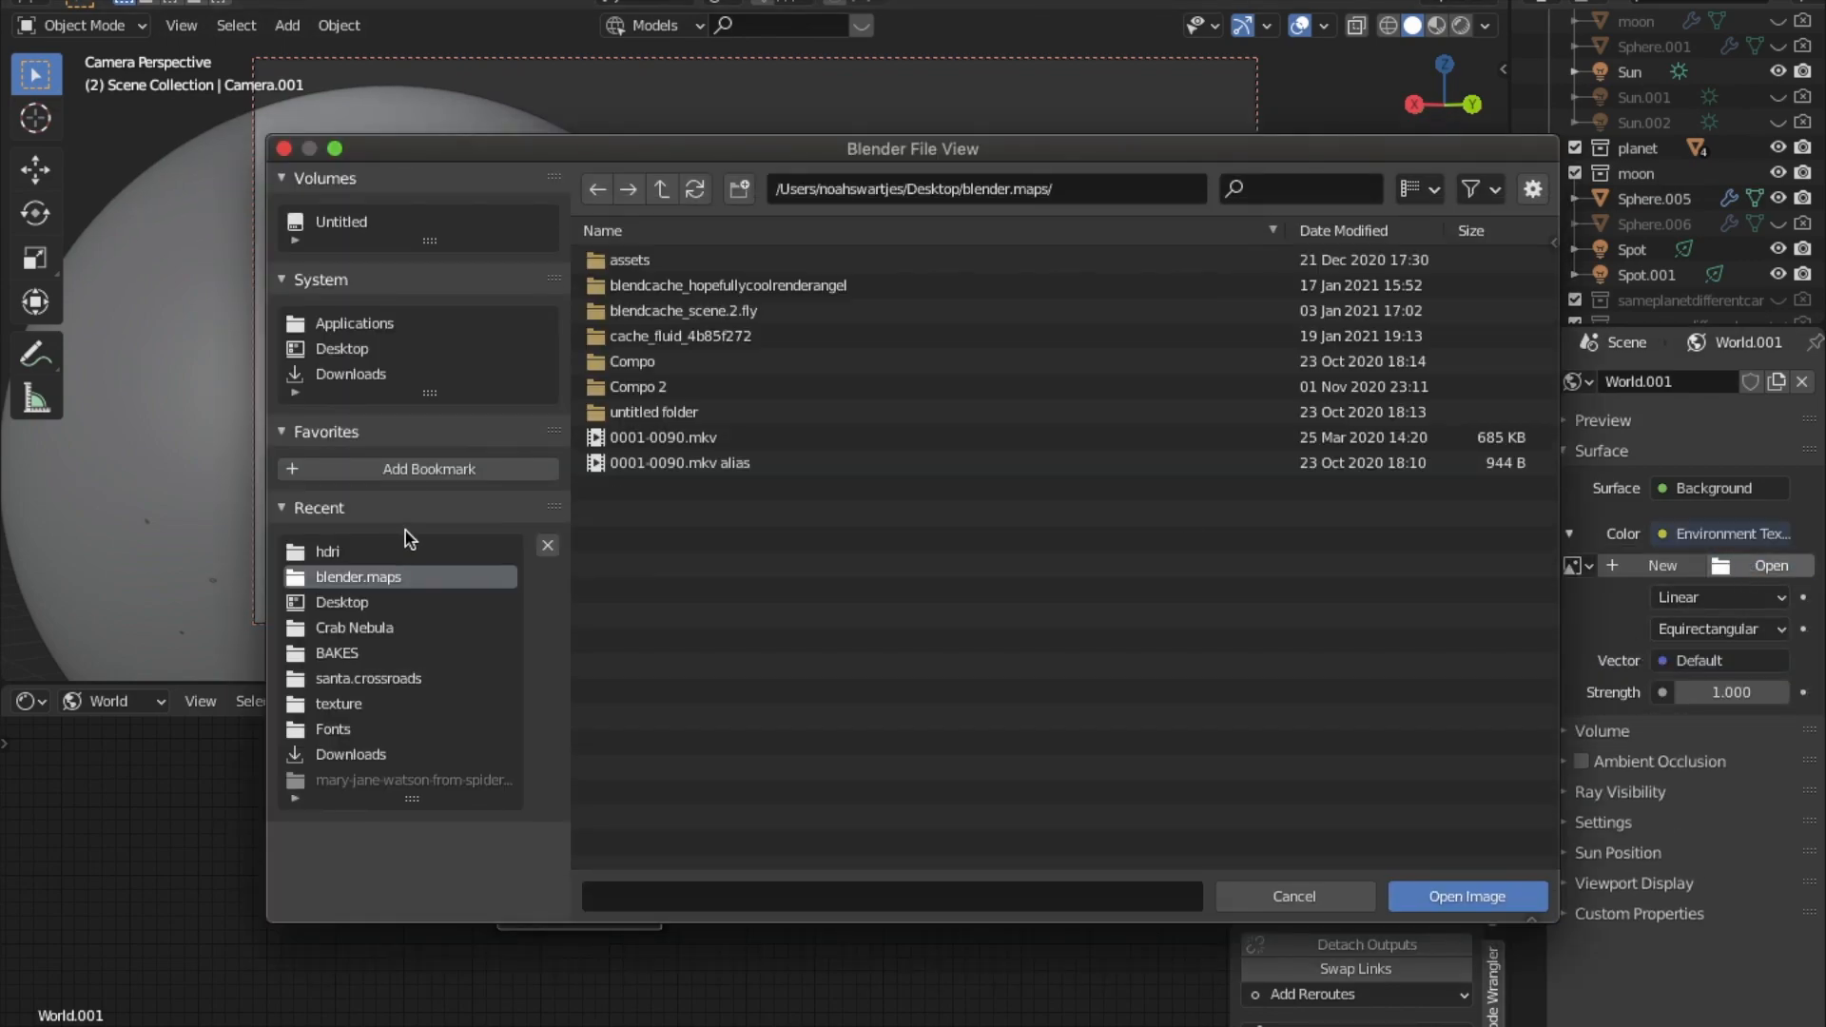
click(378, 629)
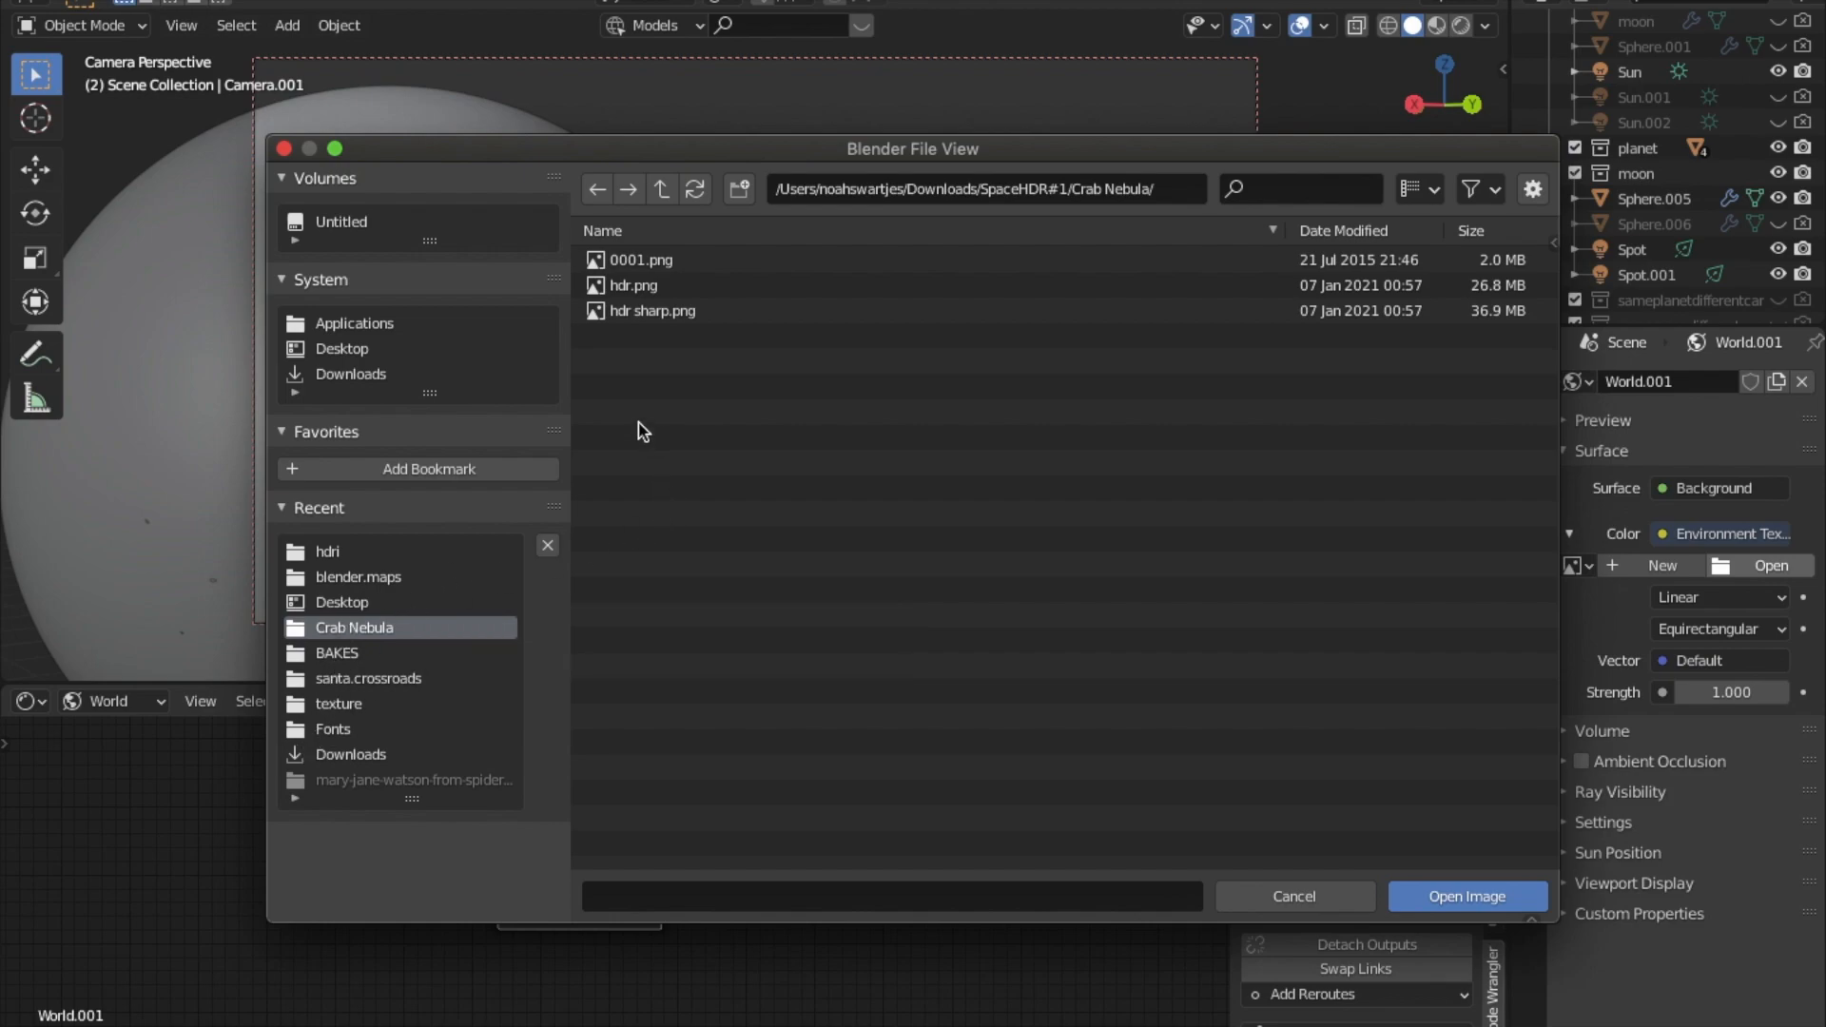
click(653, 312)
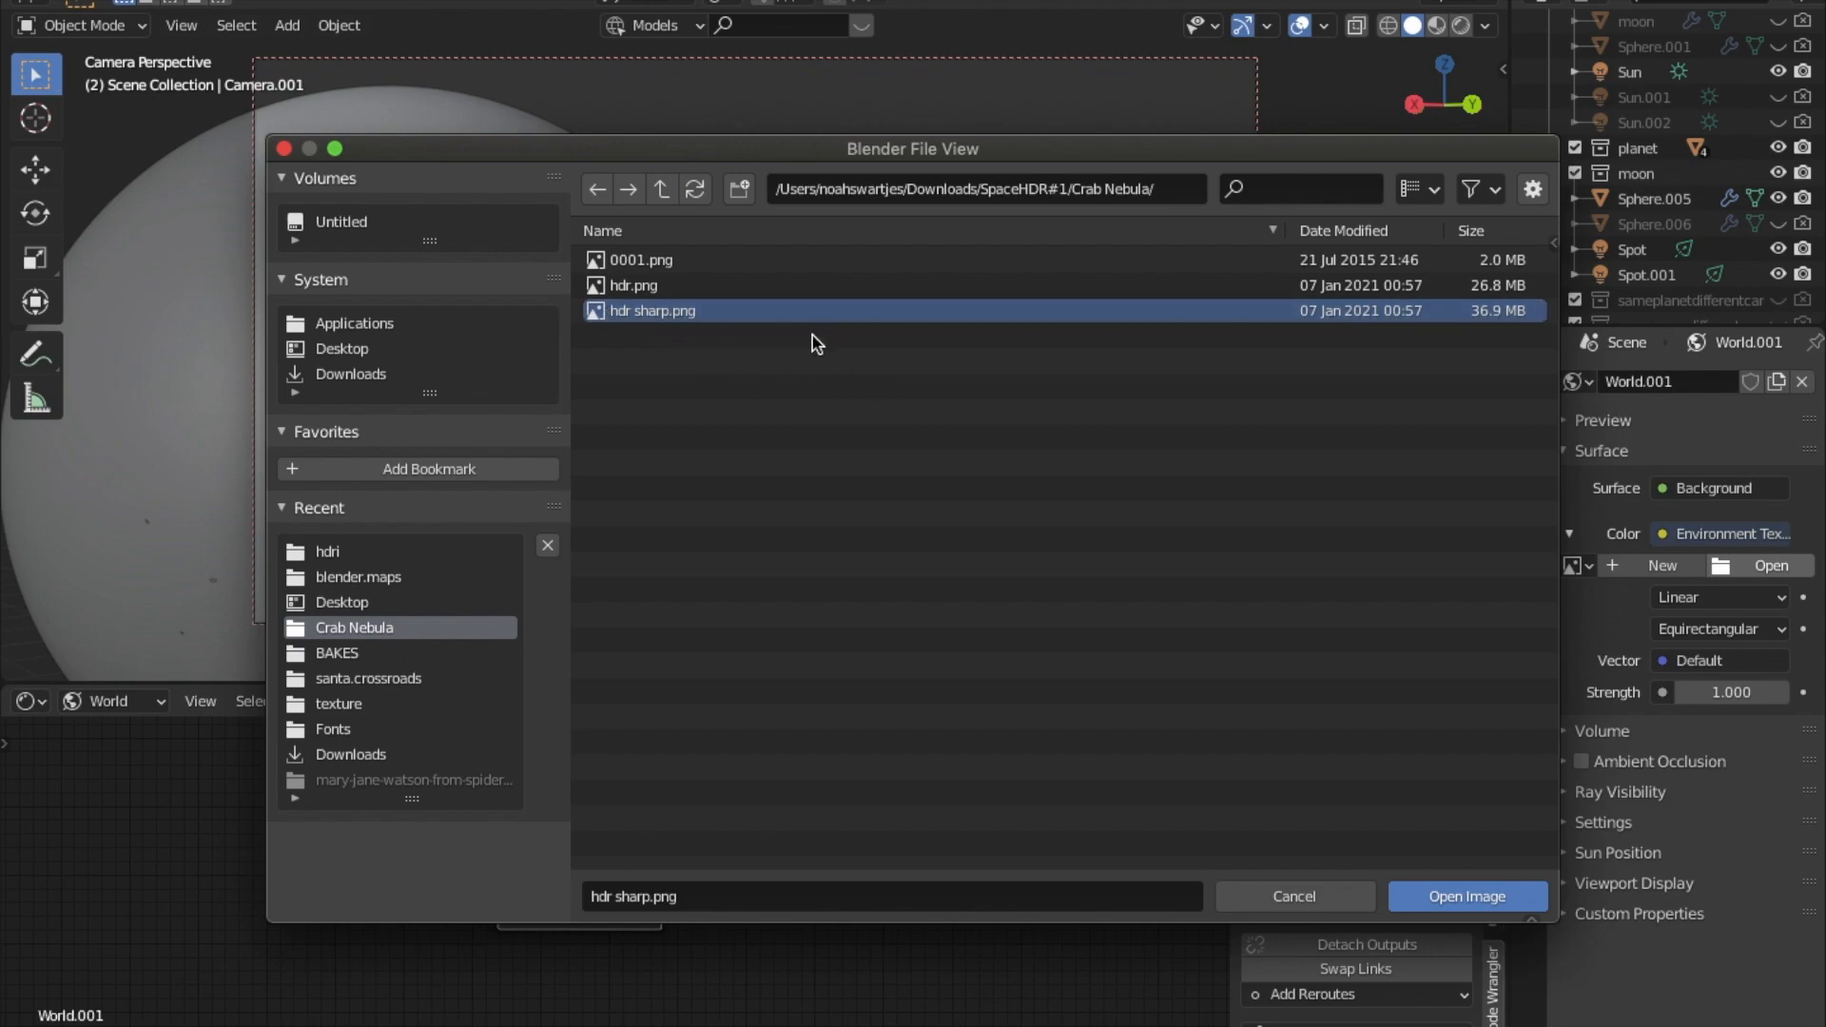
double_click(668, 316)
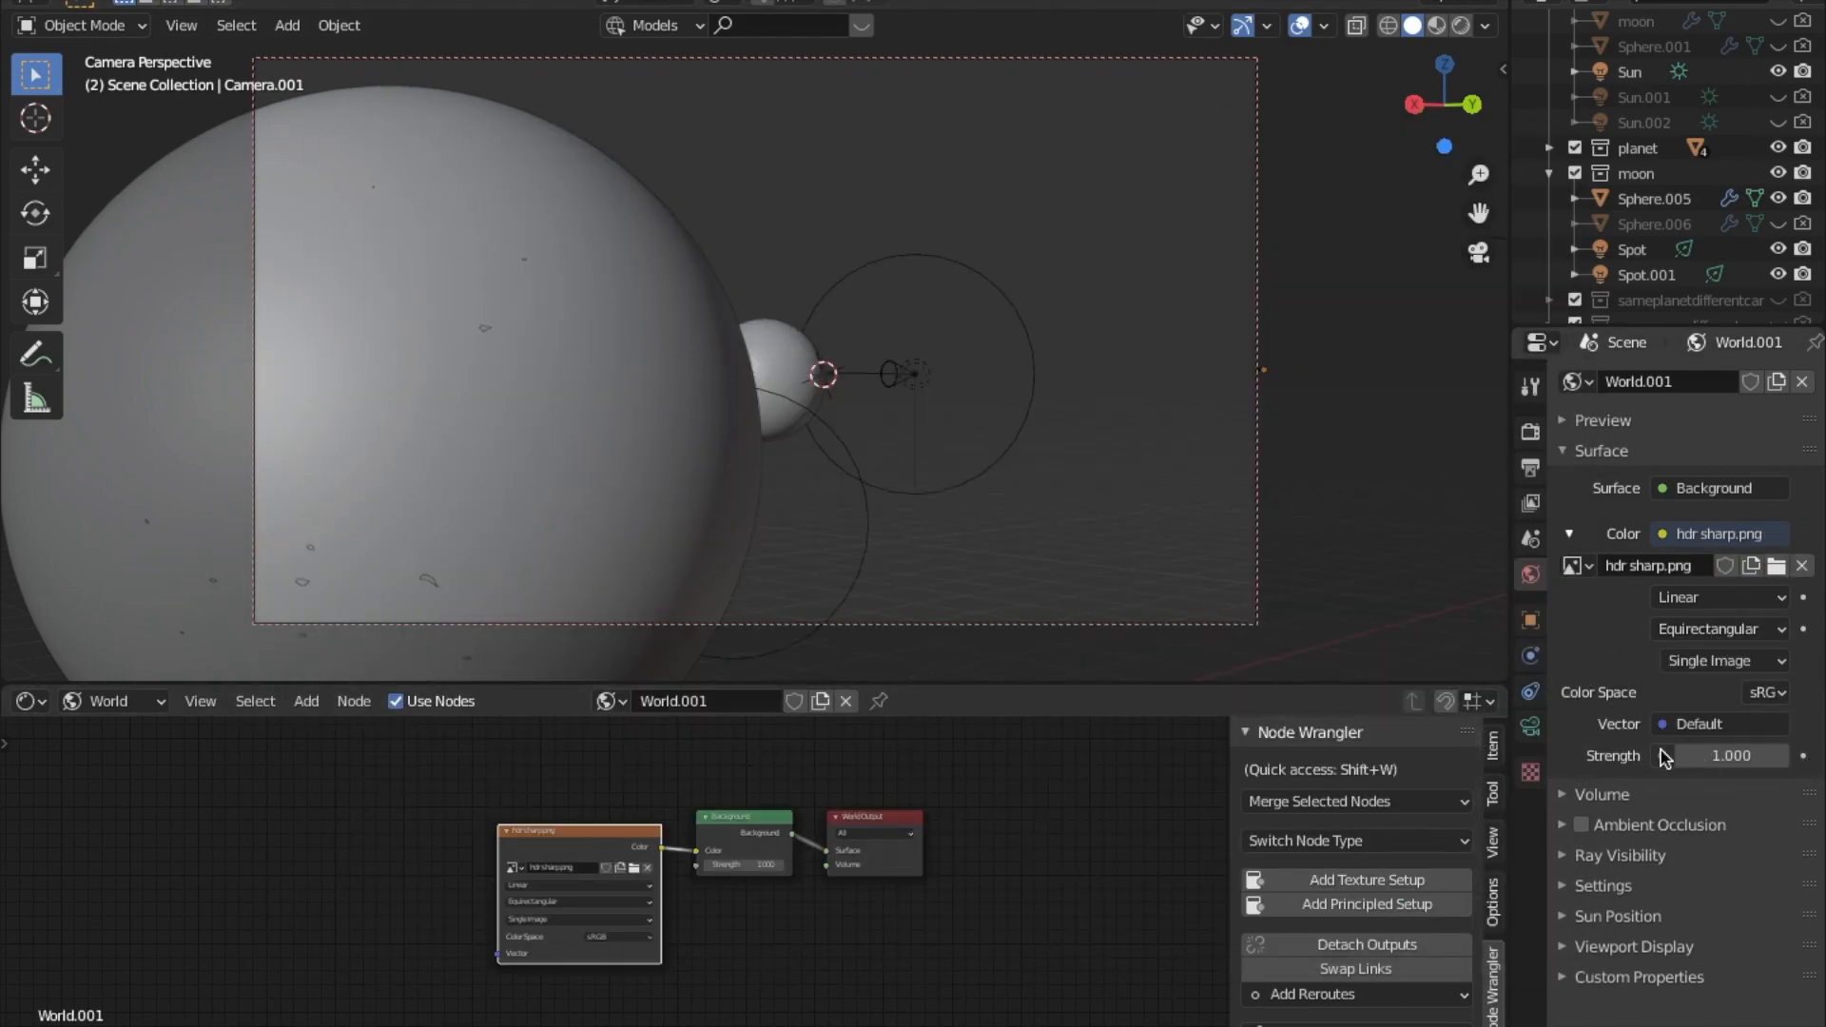
Switch the viewport to Rendered shading, hide the overlays, and show the light settings of the moon's Spot.001.
key(z)
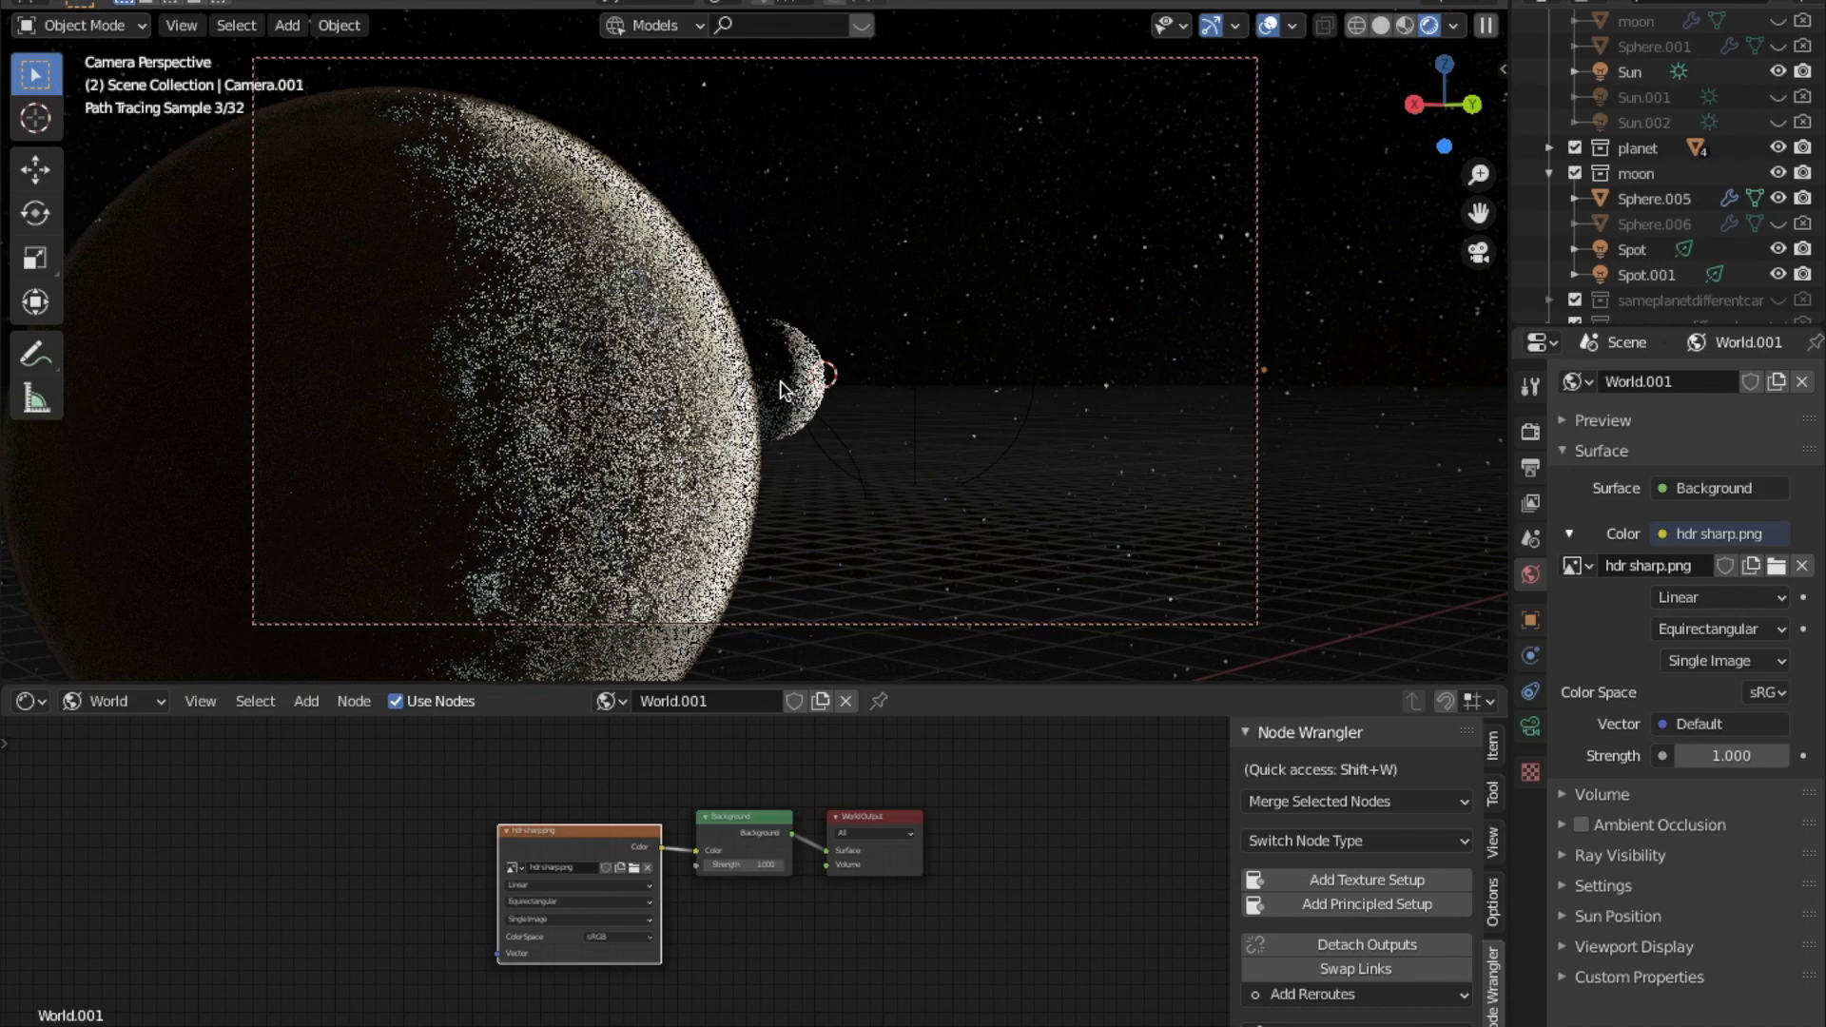
click(921, 380)
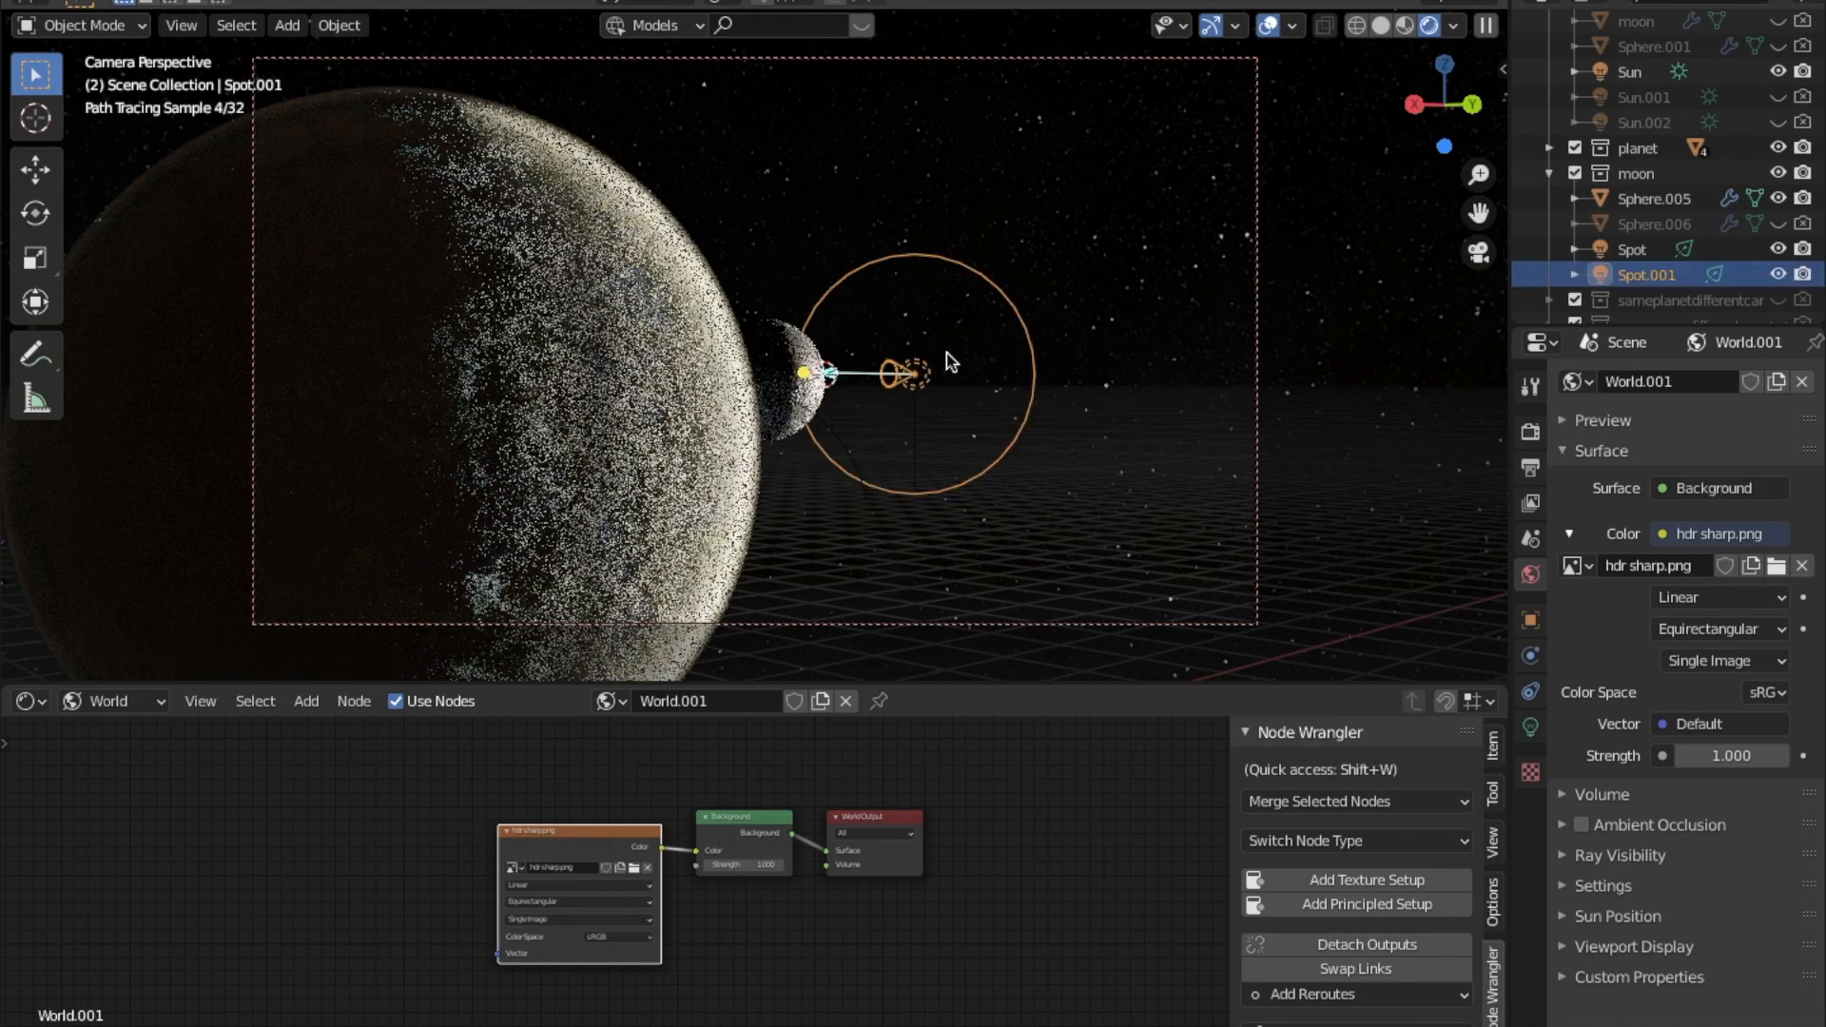
click(1269, 29)
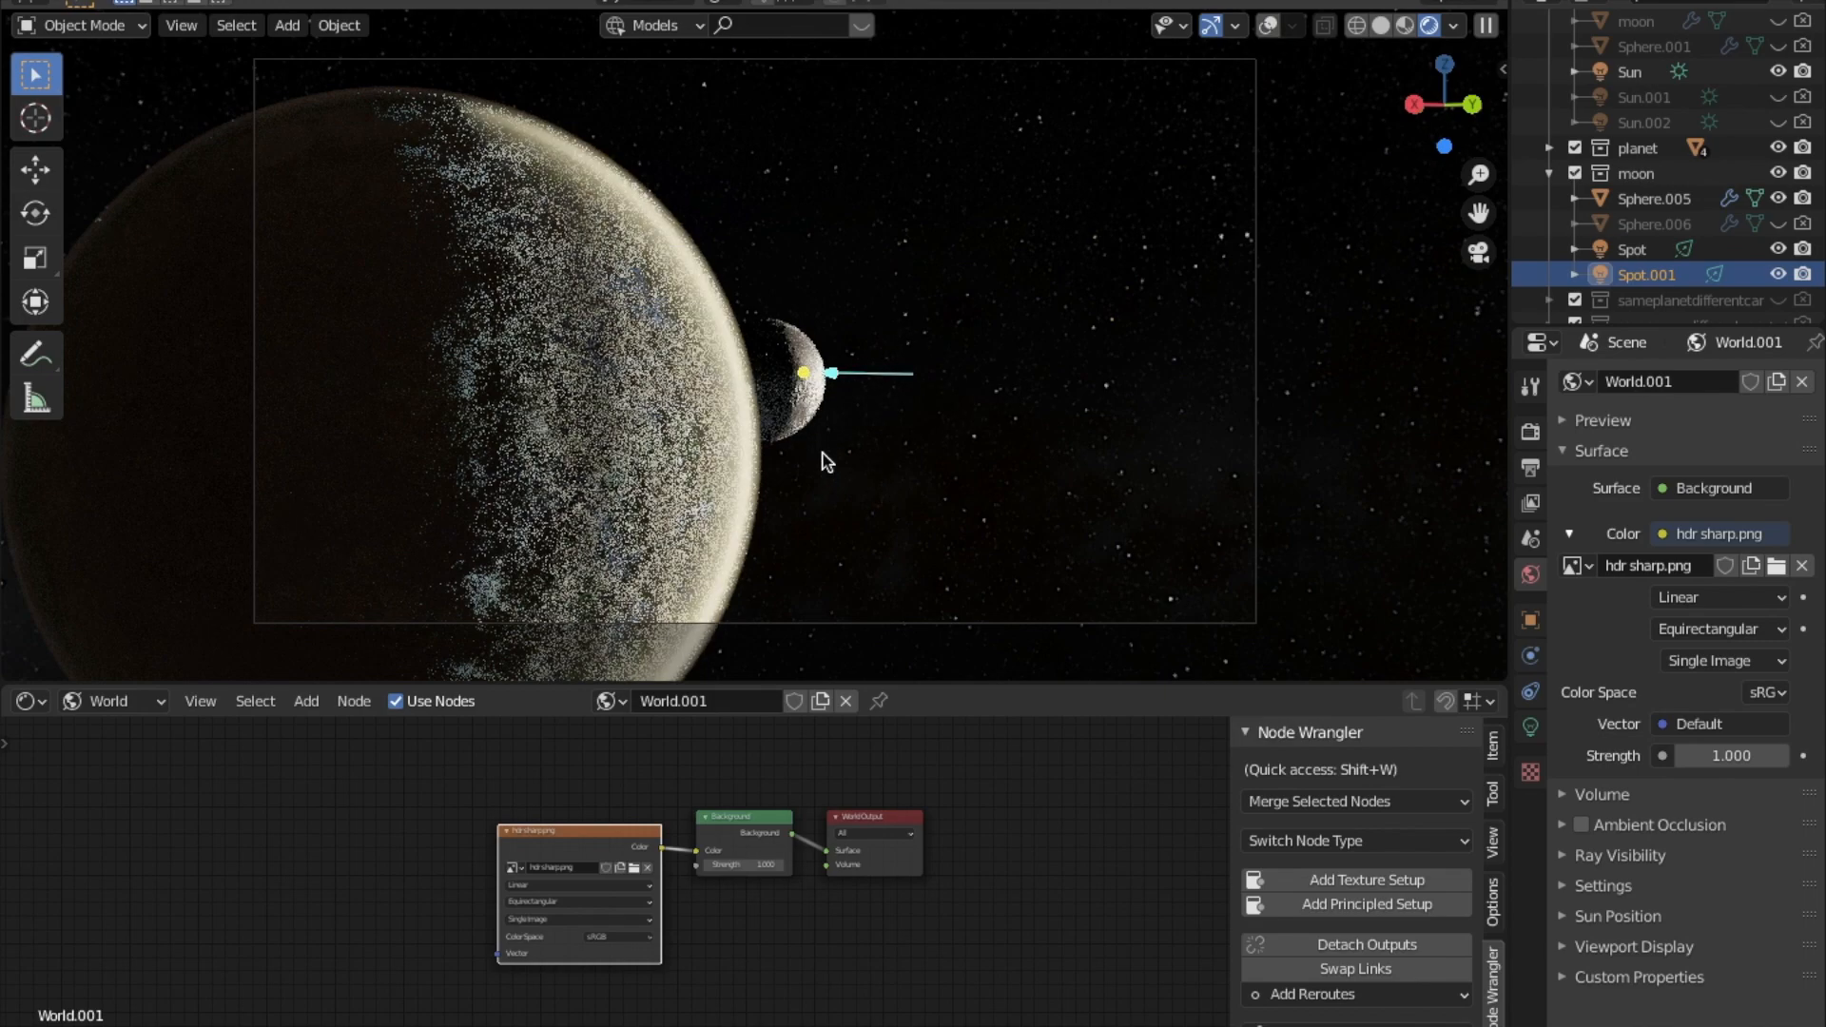
click(1530, 727)
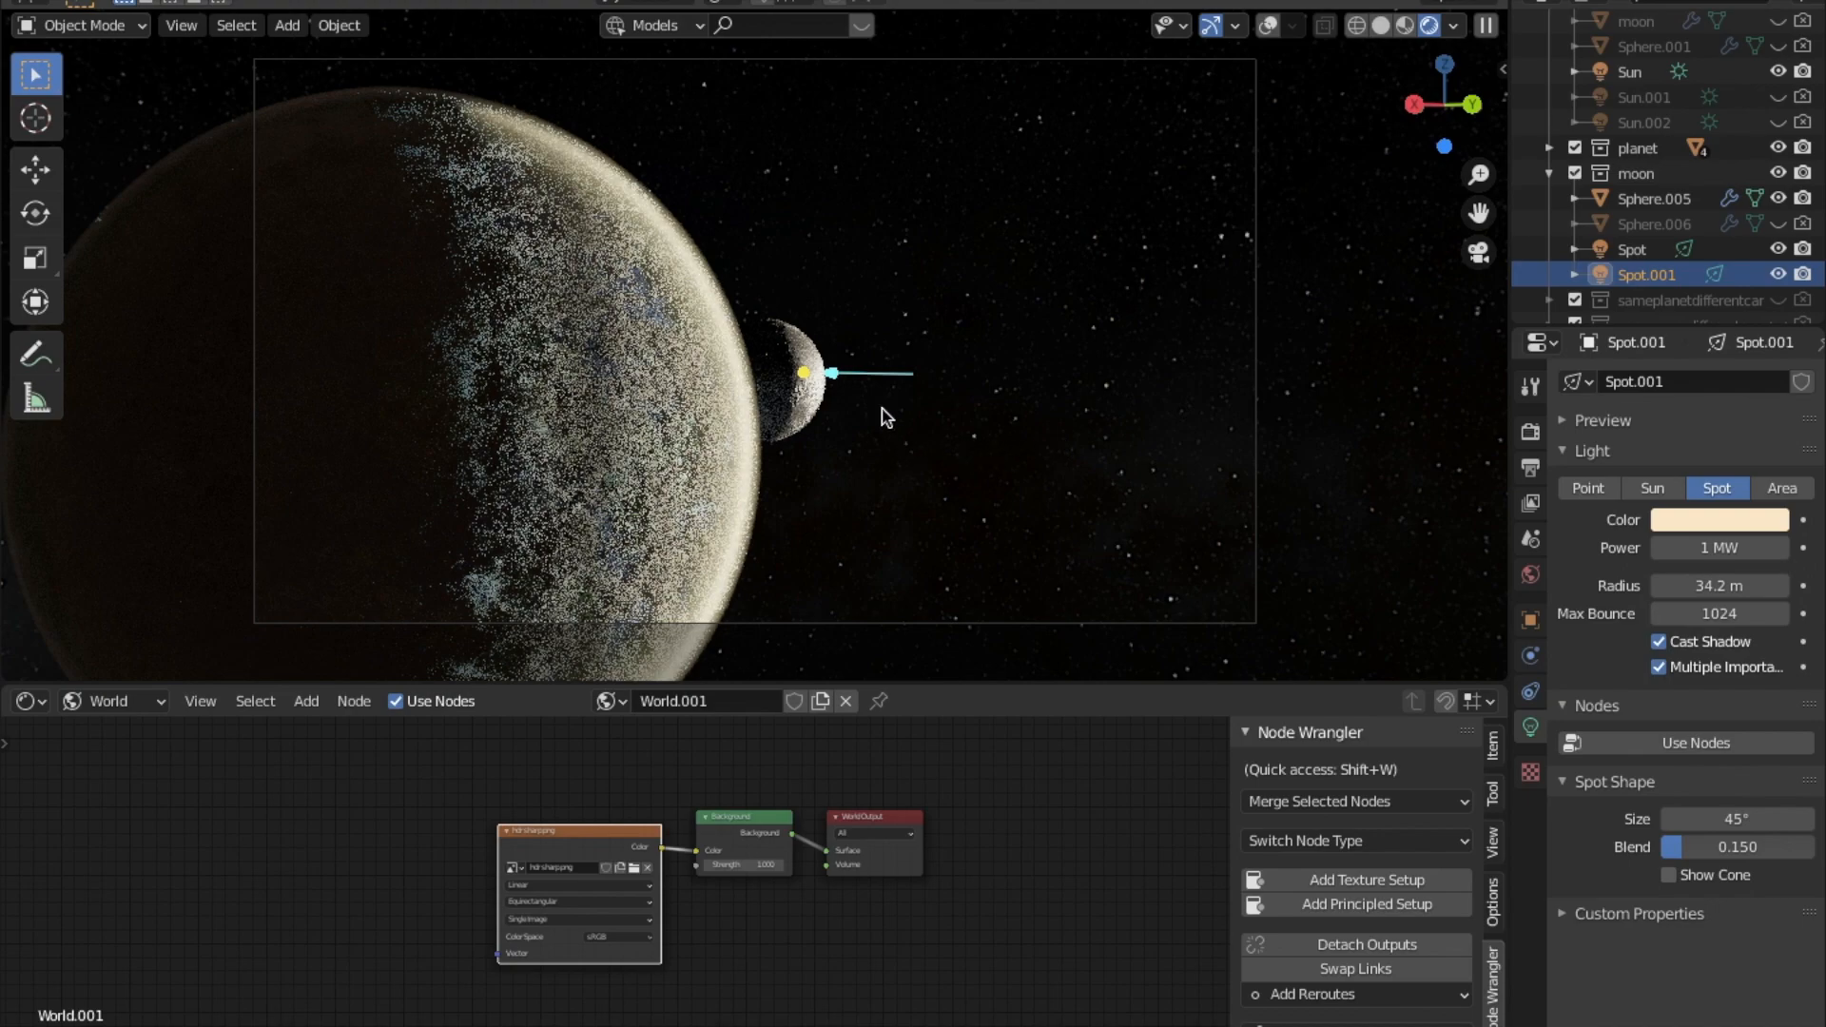
Show the overlays to pick the moon's bluish Spot light and view its light settings, and hide the overlays again.
click(793, 447)
click(781, 496)
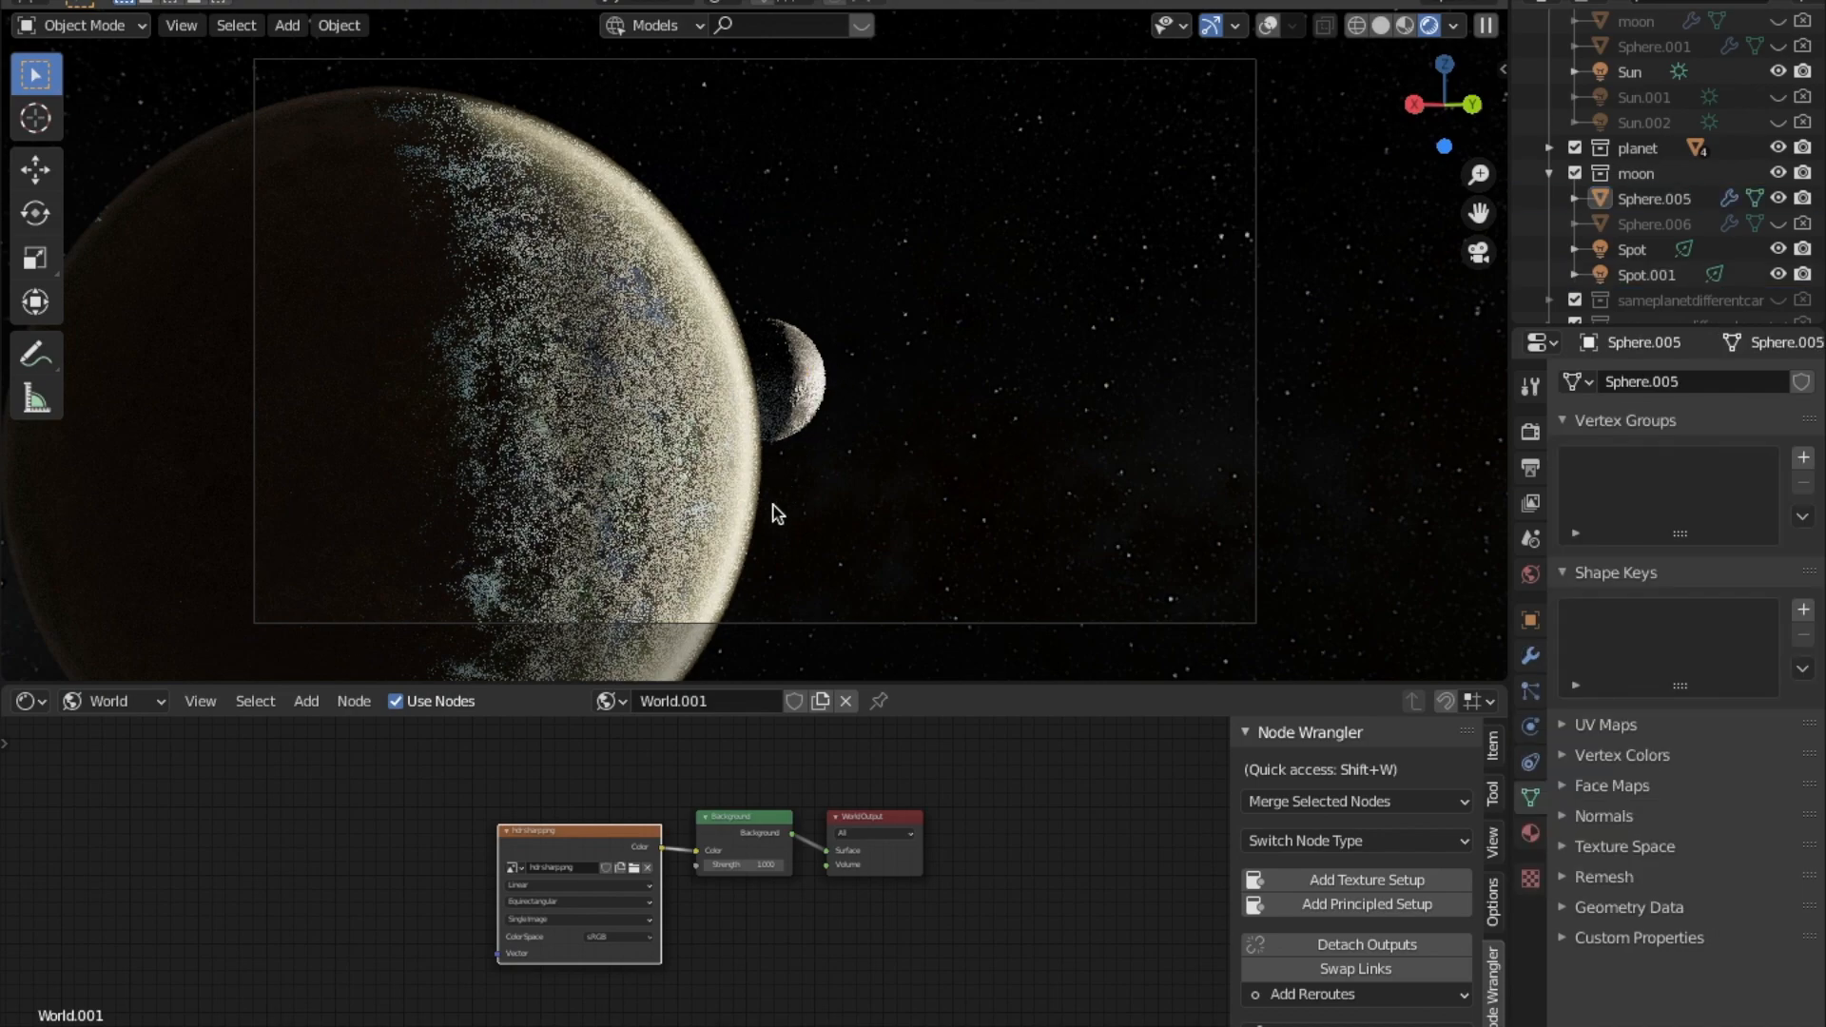
click(1268, 24)
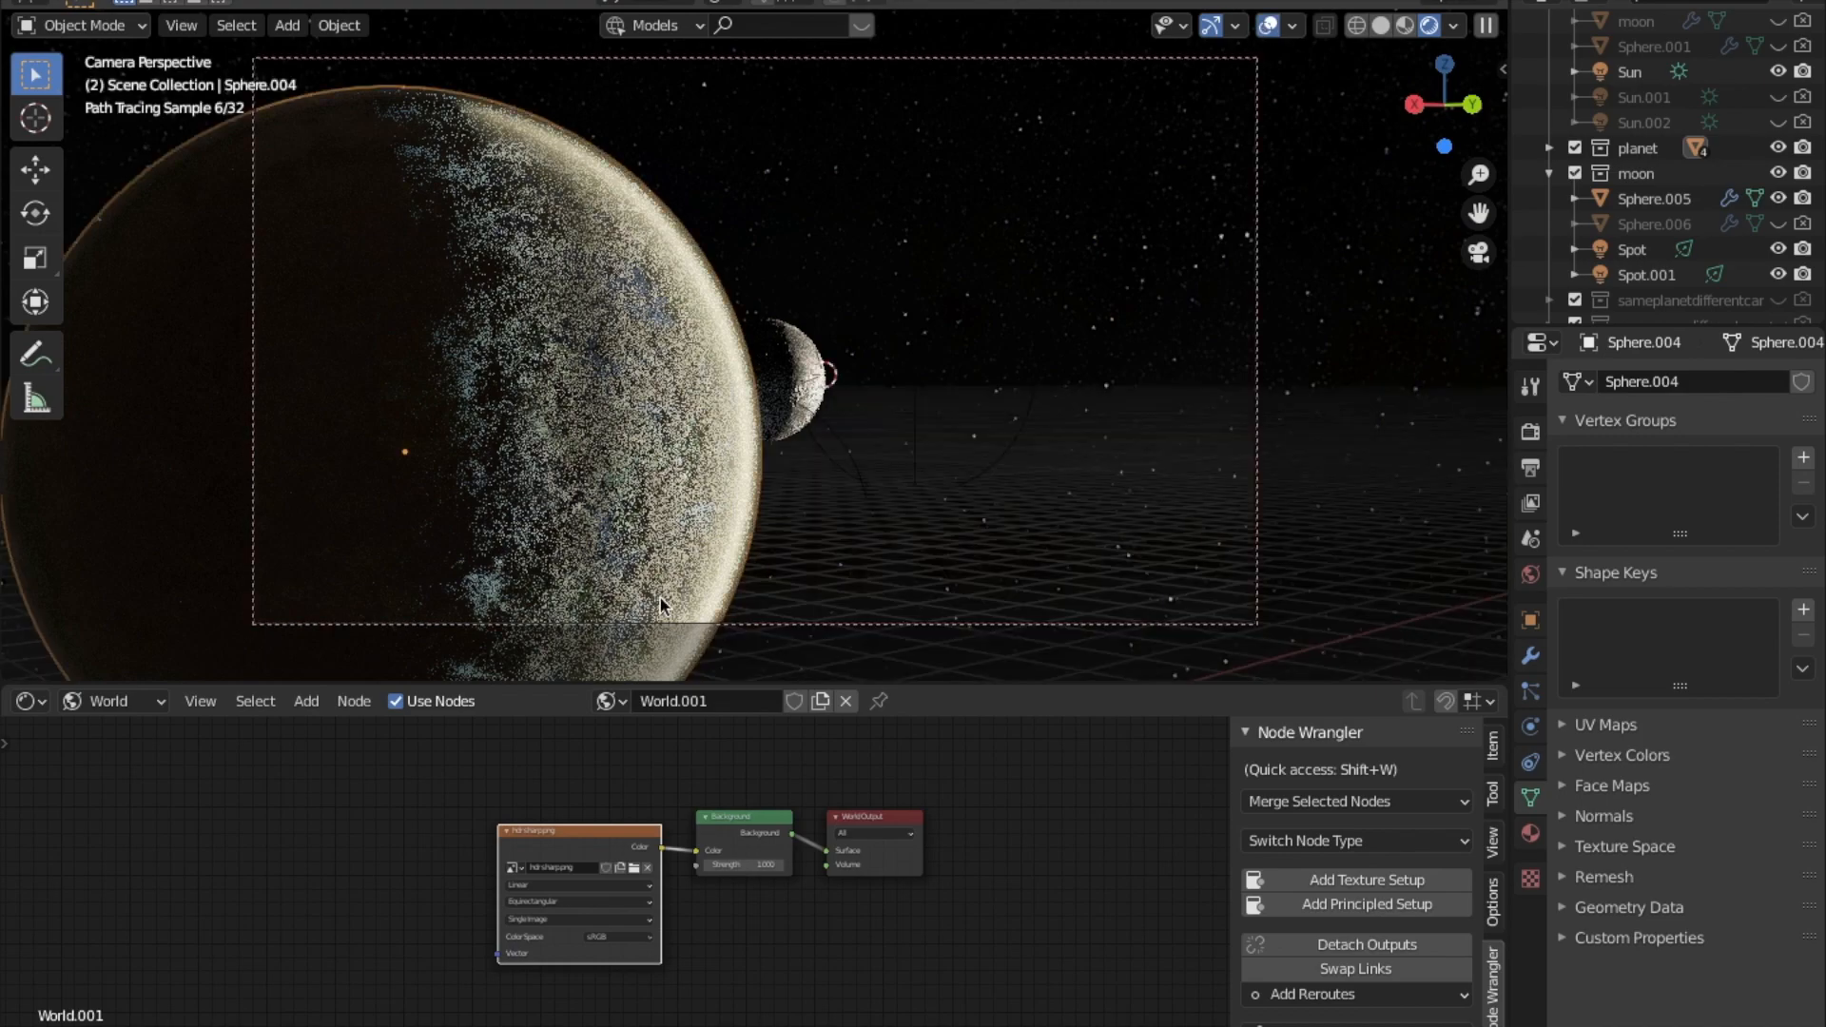
click(860, 467)
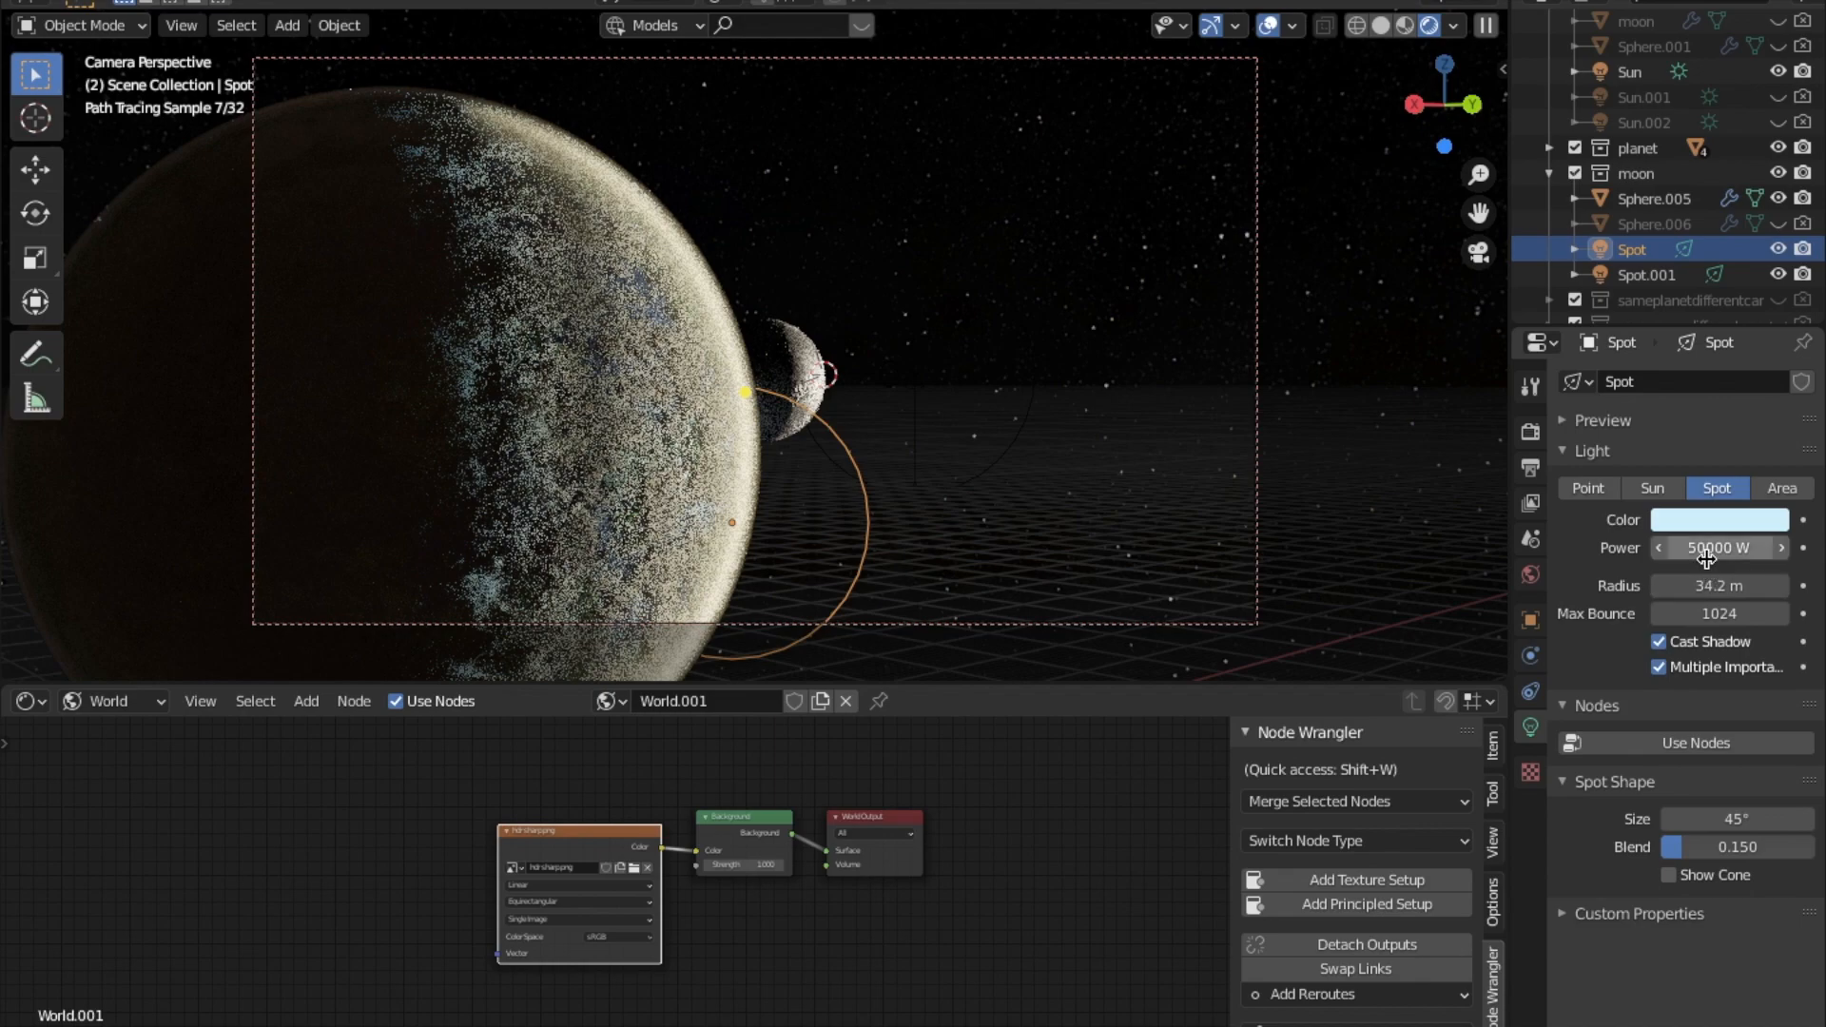
click(1269, 25)
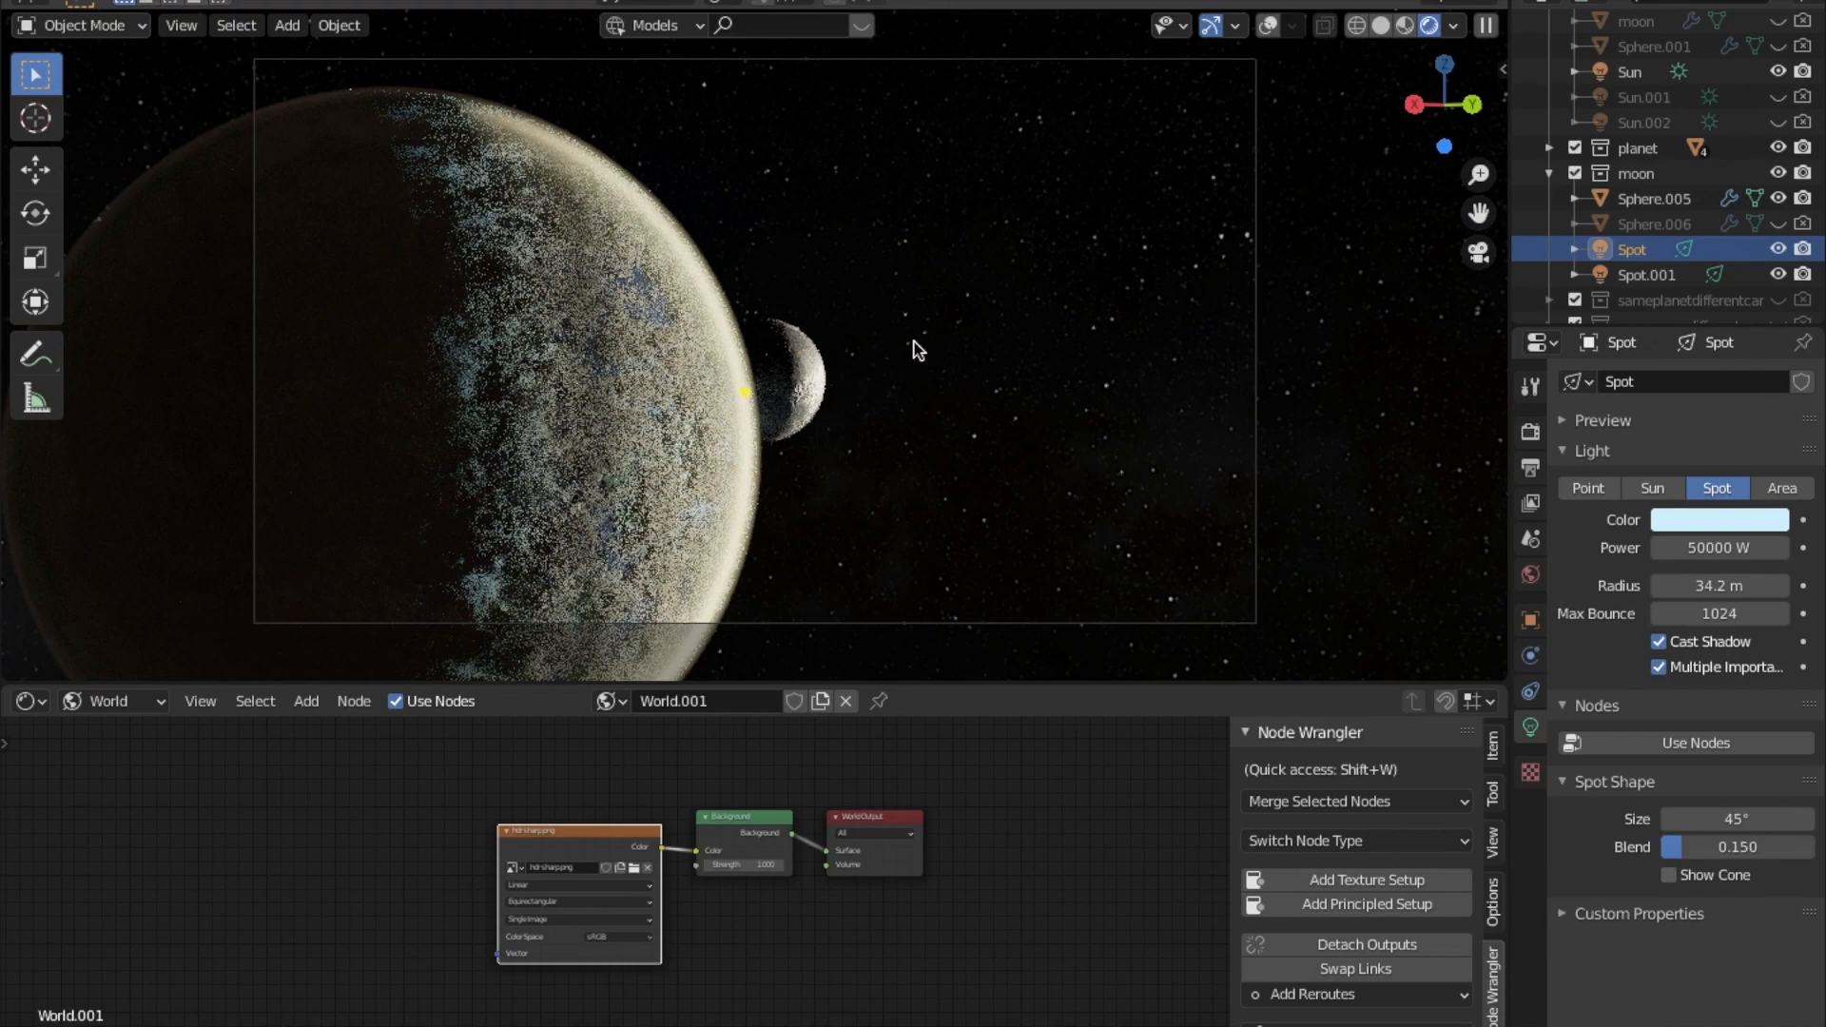
Test the moon's bluish Spot light at a power of 1 MW and restore it to 50000 W.
click(1718, 549)
text(1)
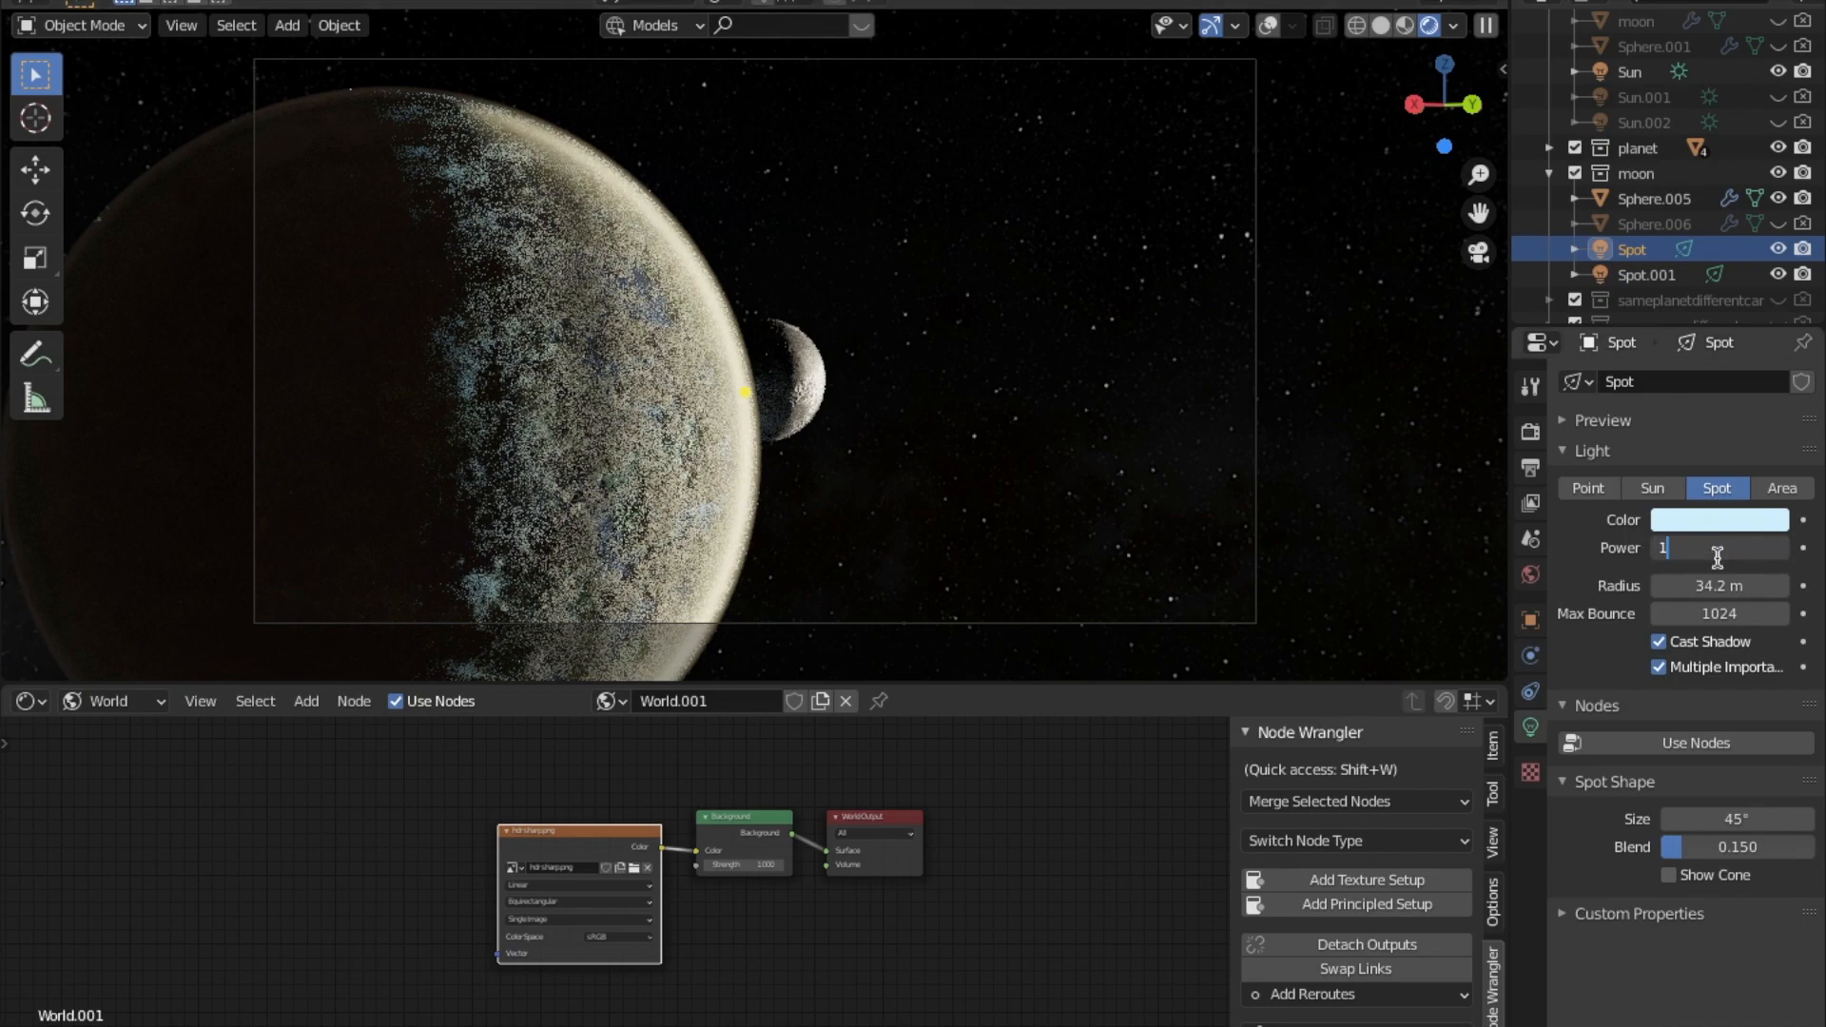
key(Return)
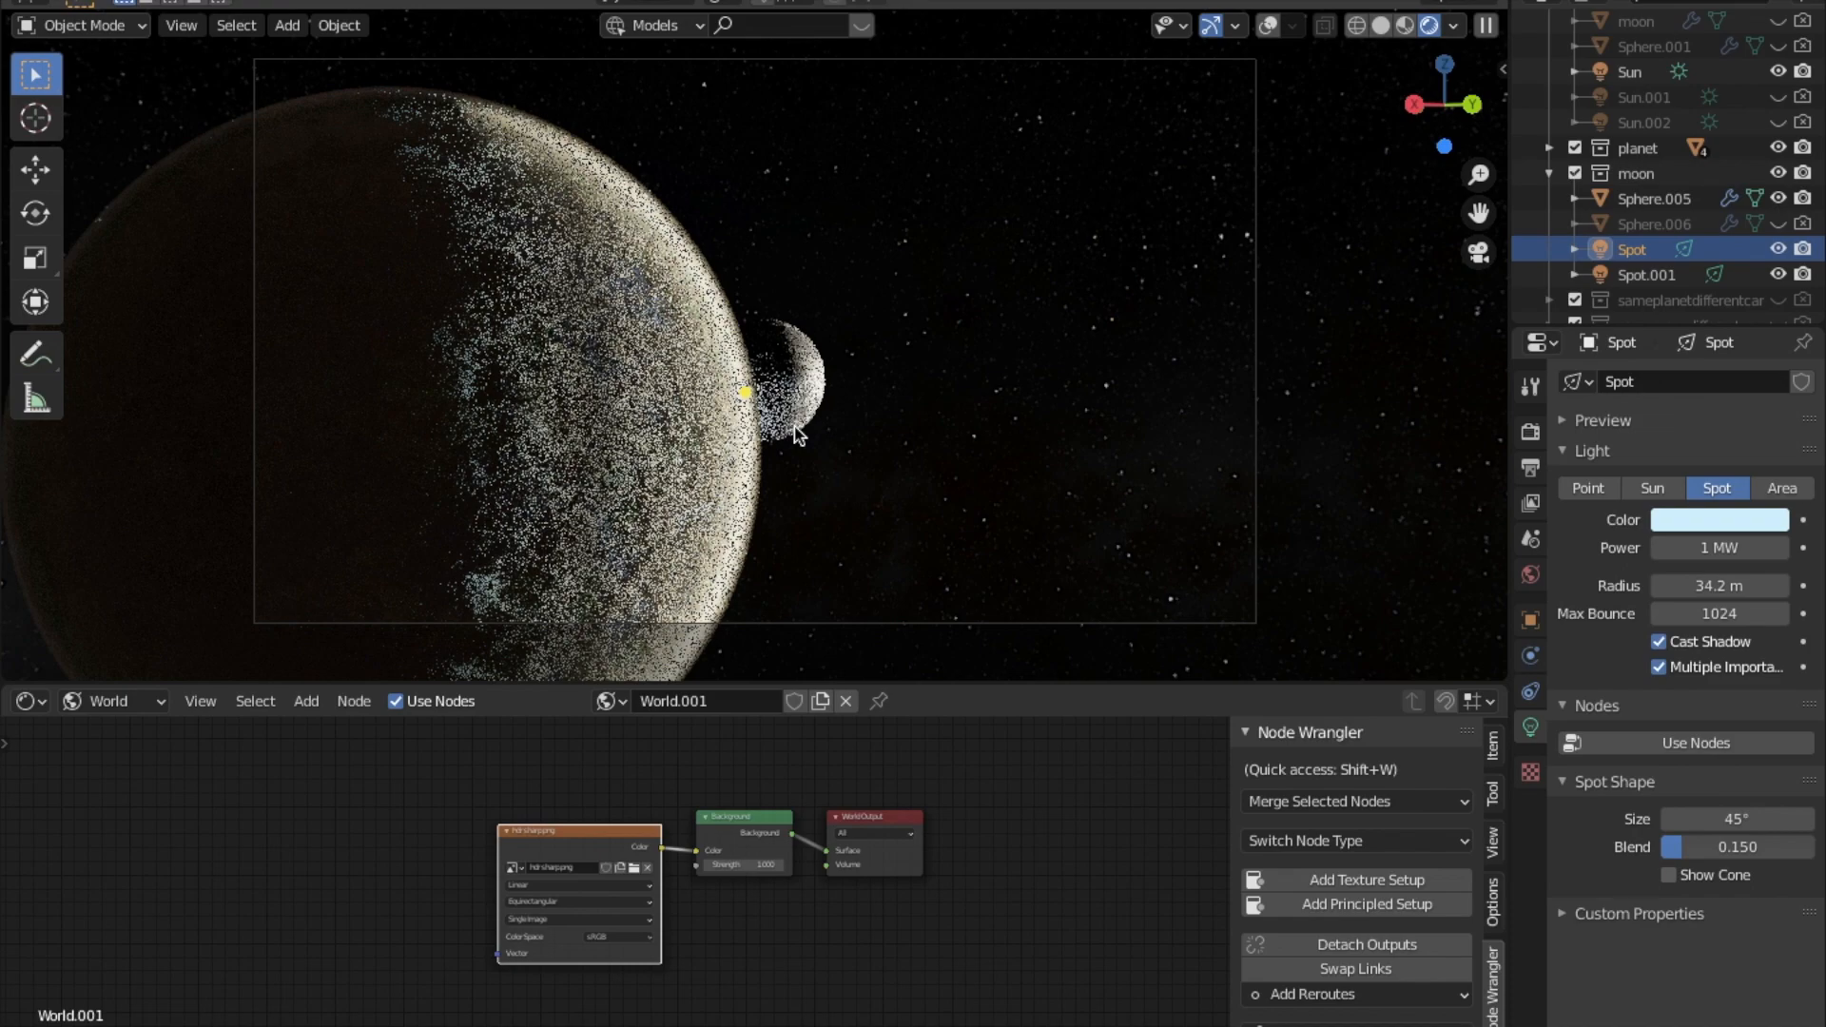
click(1732, 547)
text(50000)
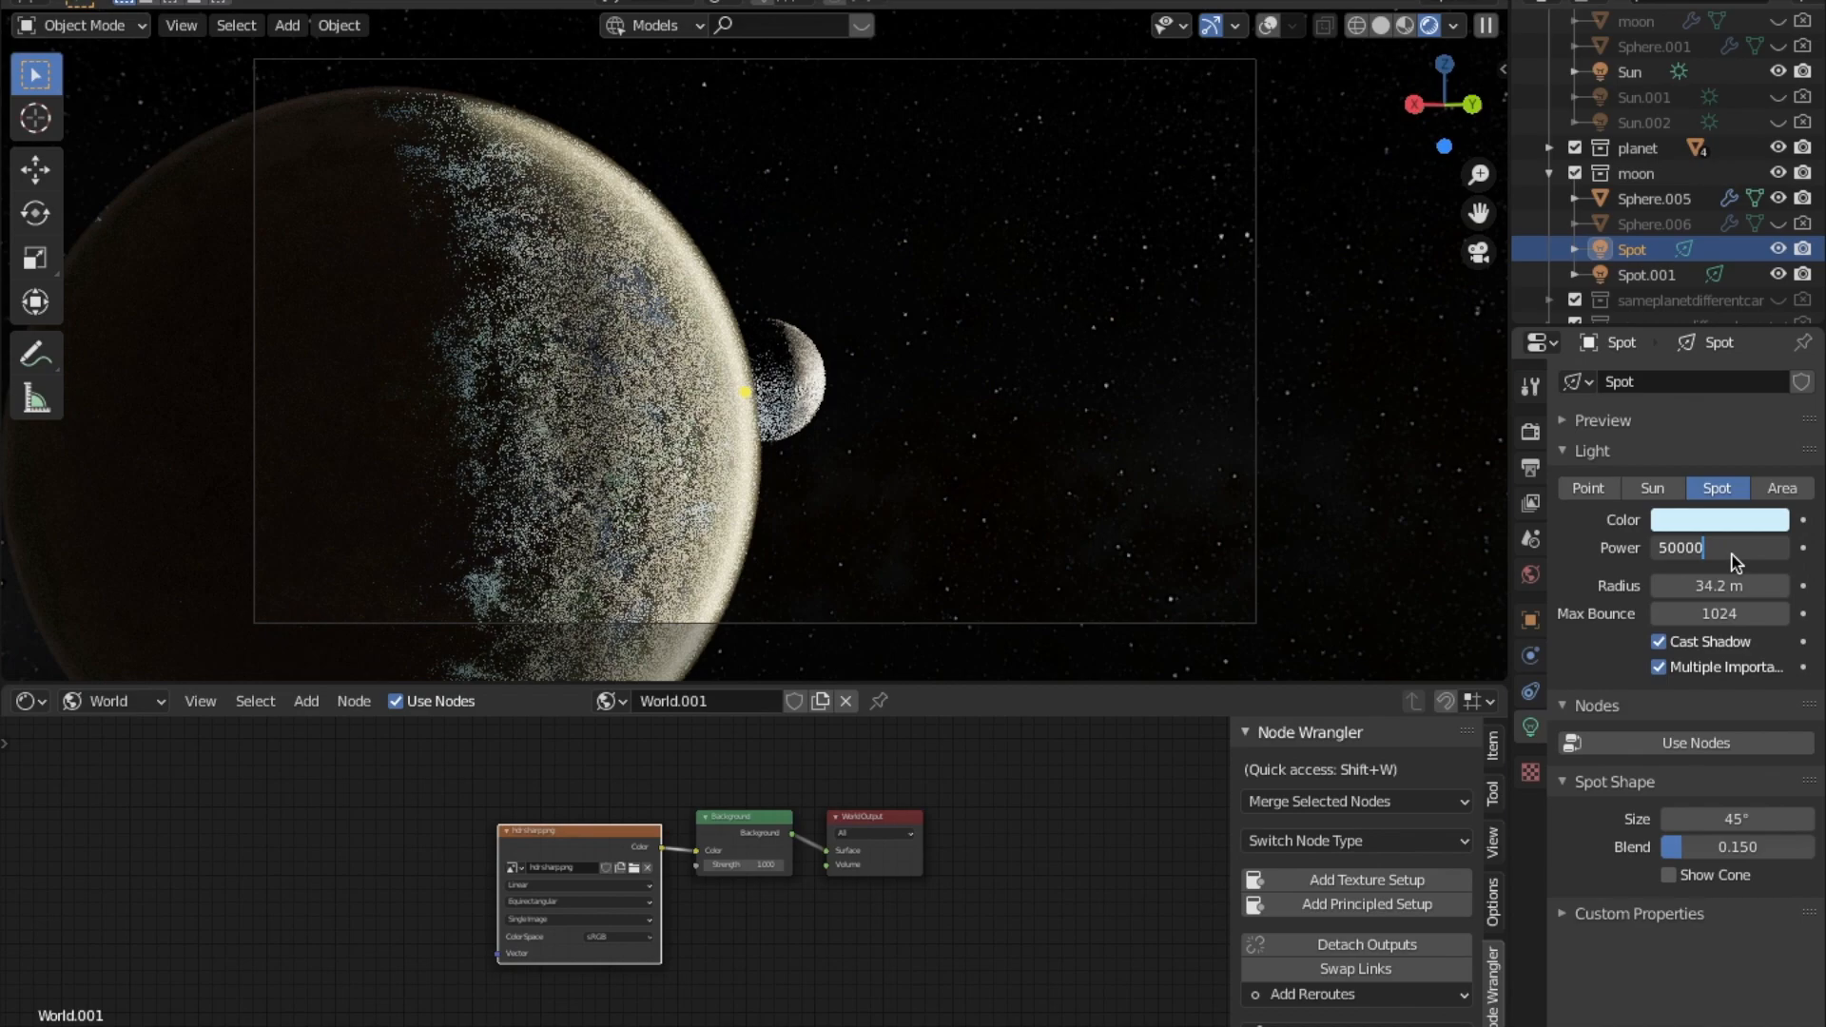
key(Return)
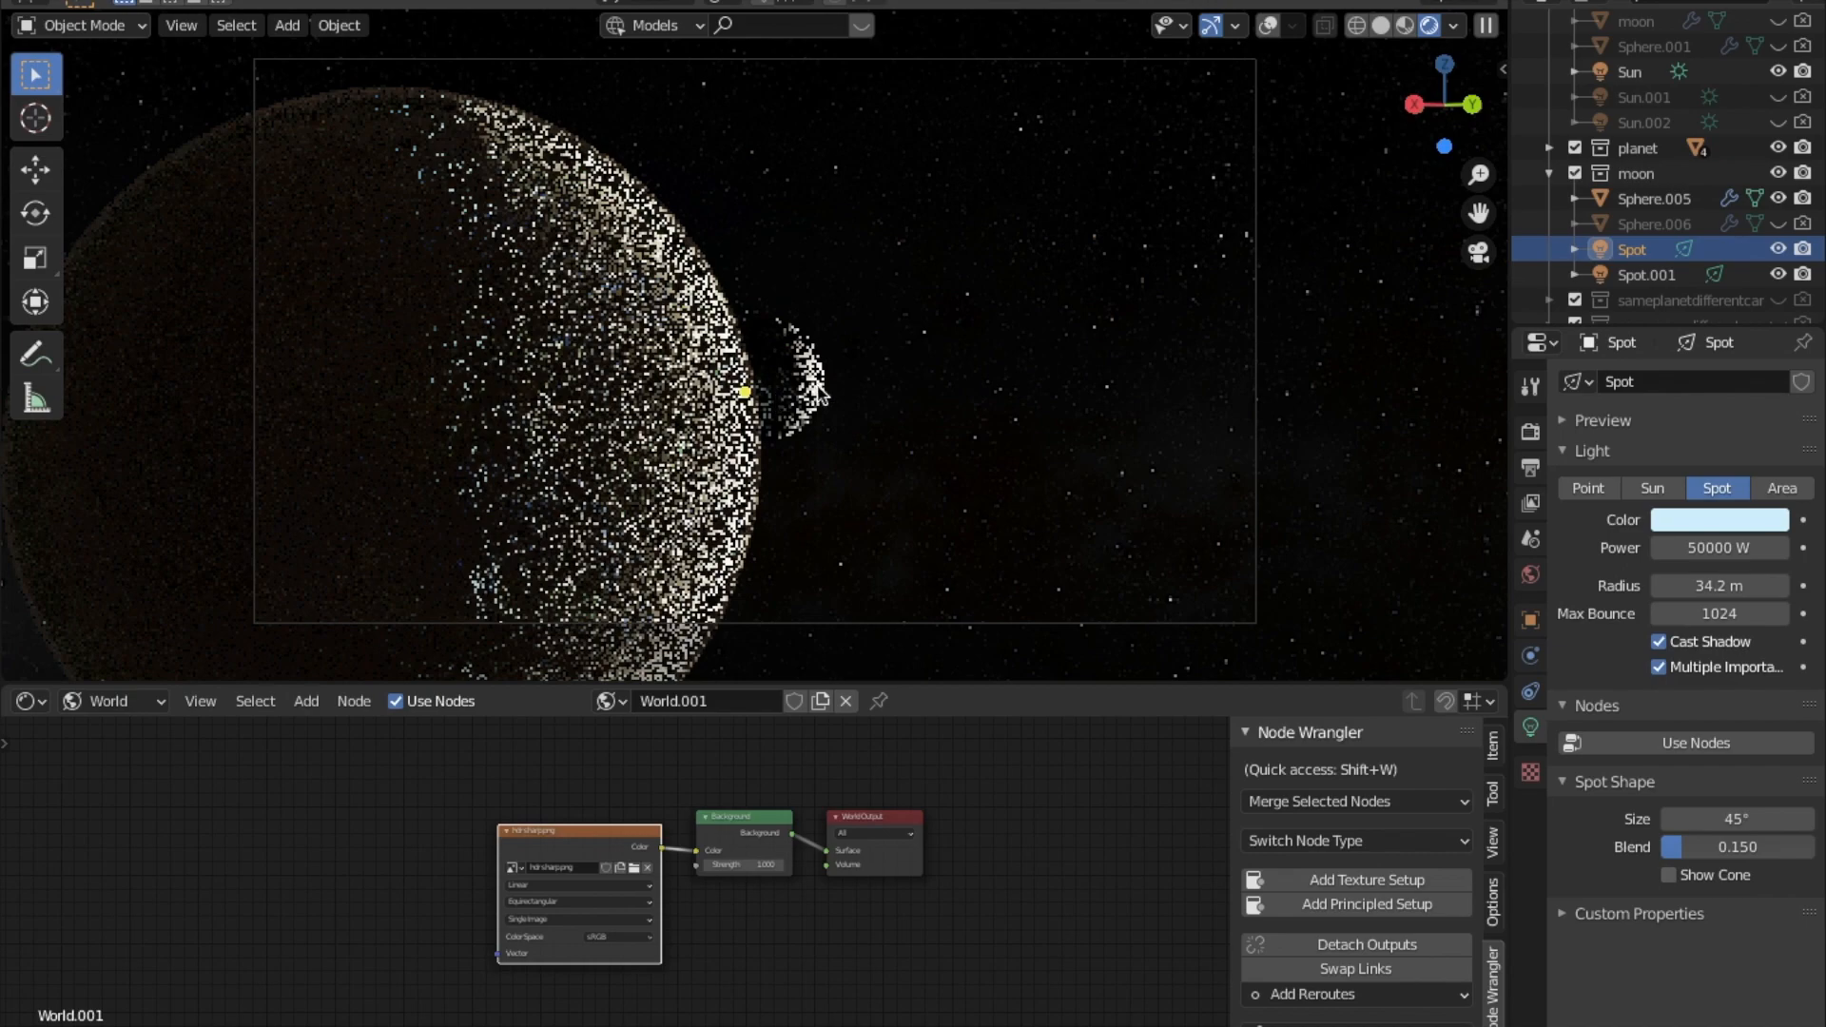
Select the Sun light and open its color values to examine the light's tint.
click(903, 375)
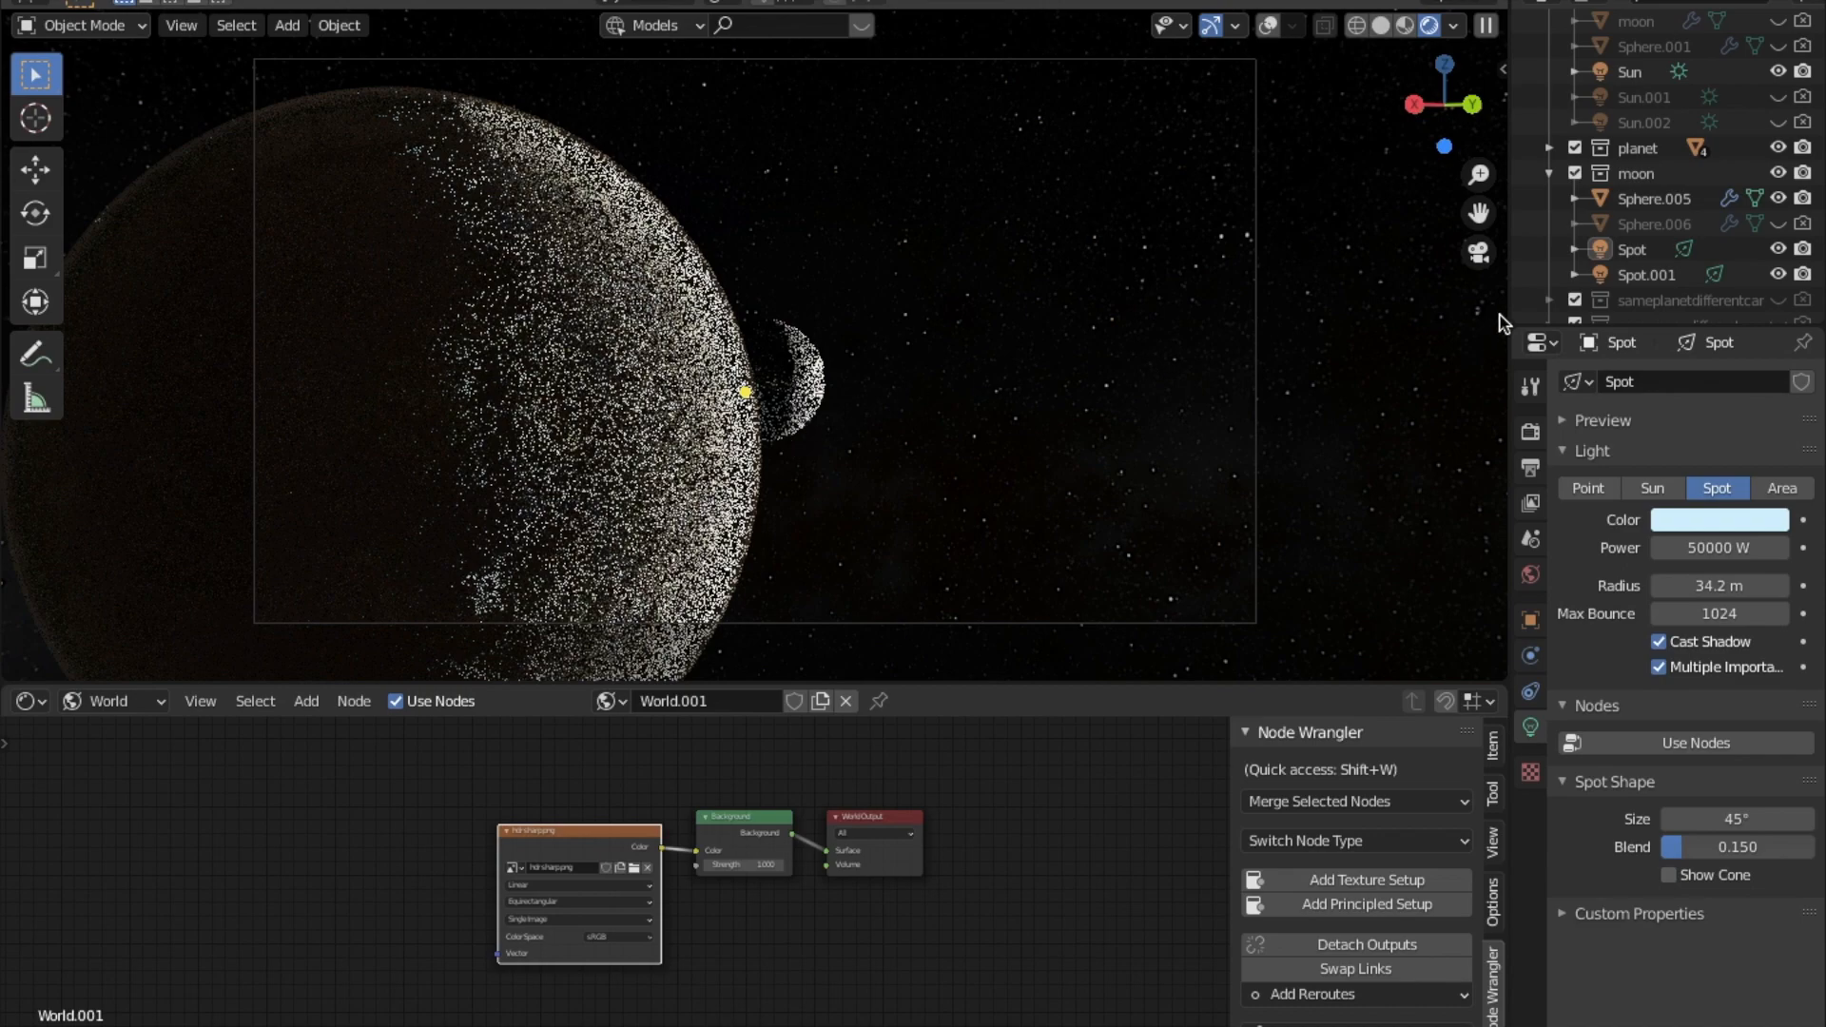
click(1630, 73)
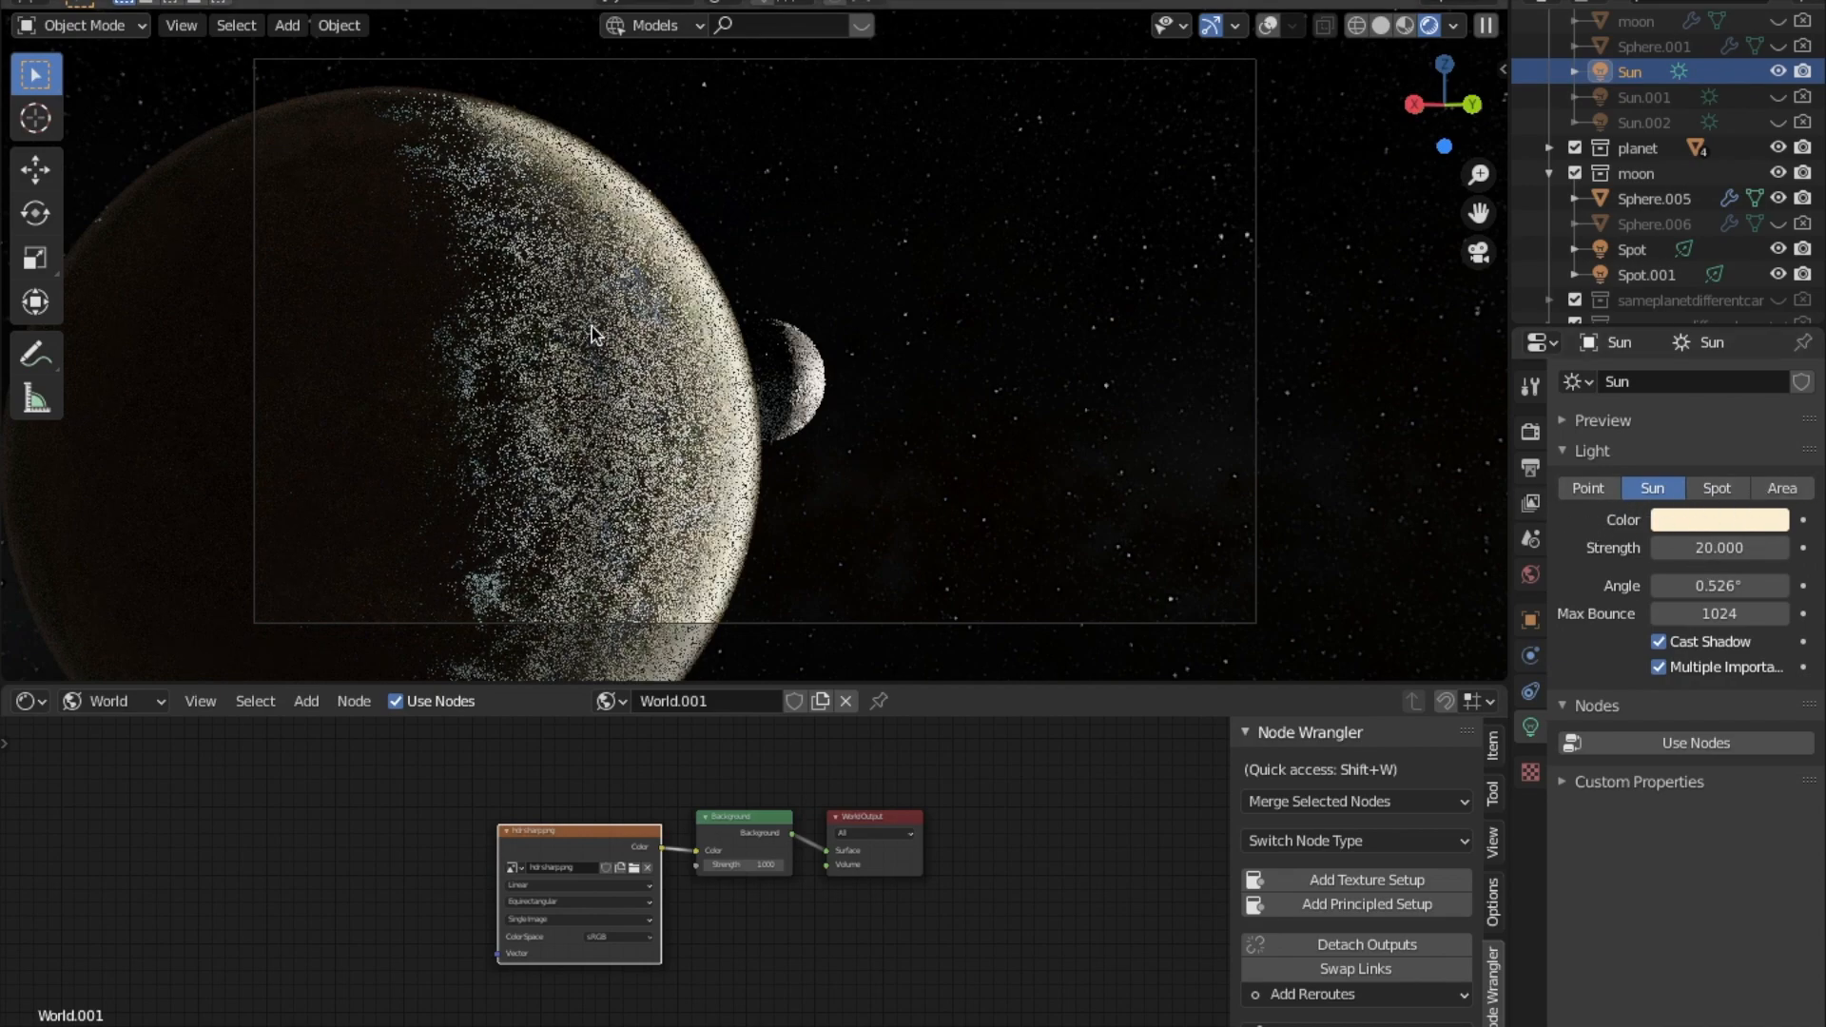
click(1693, 526)
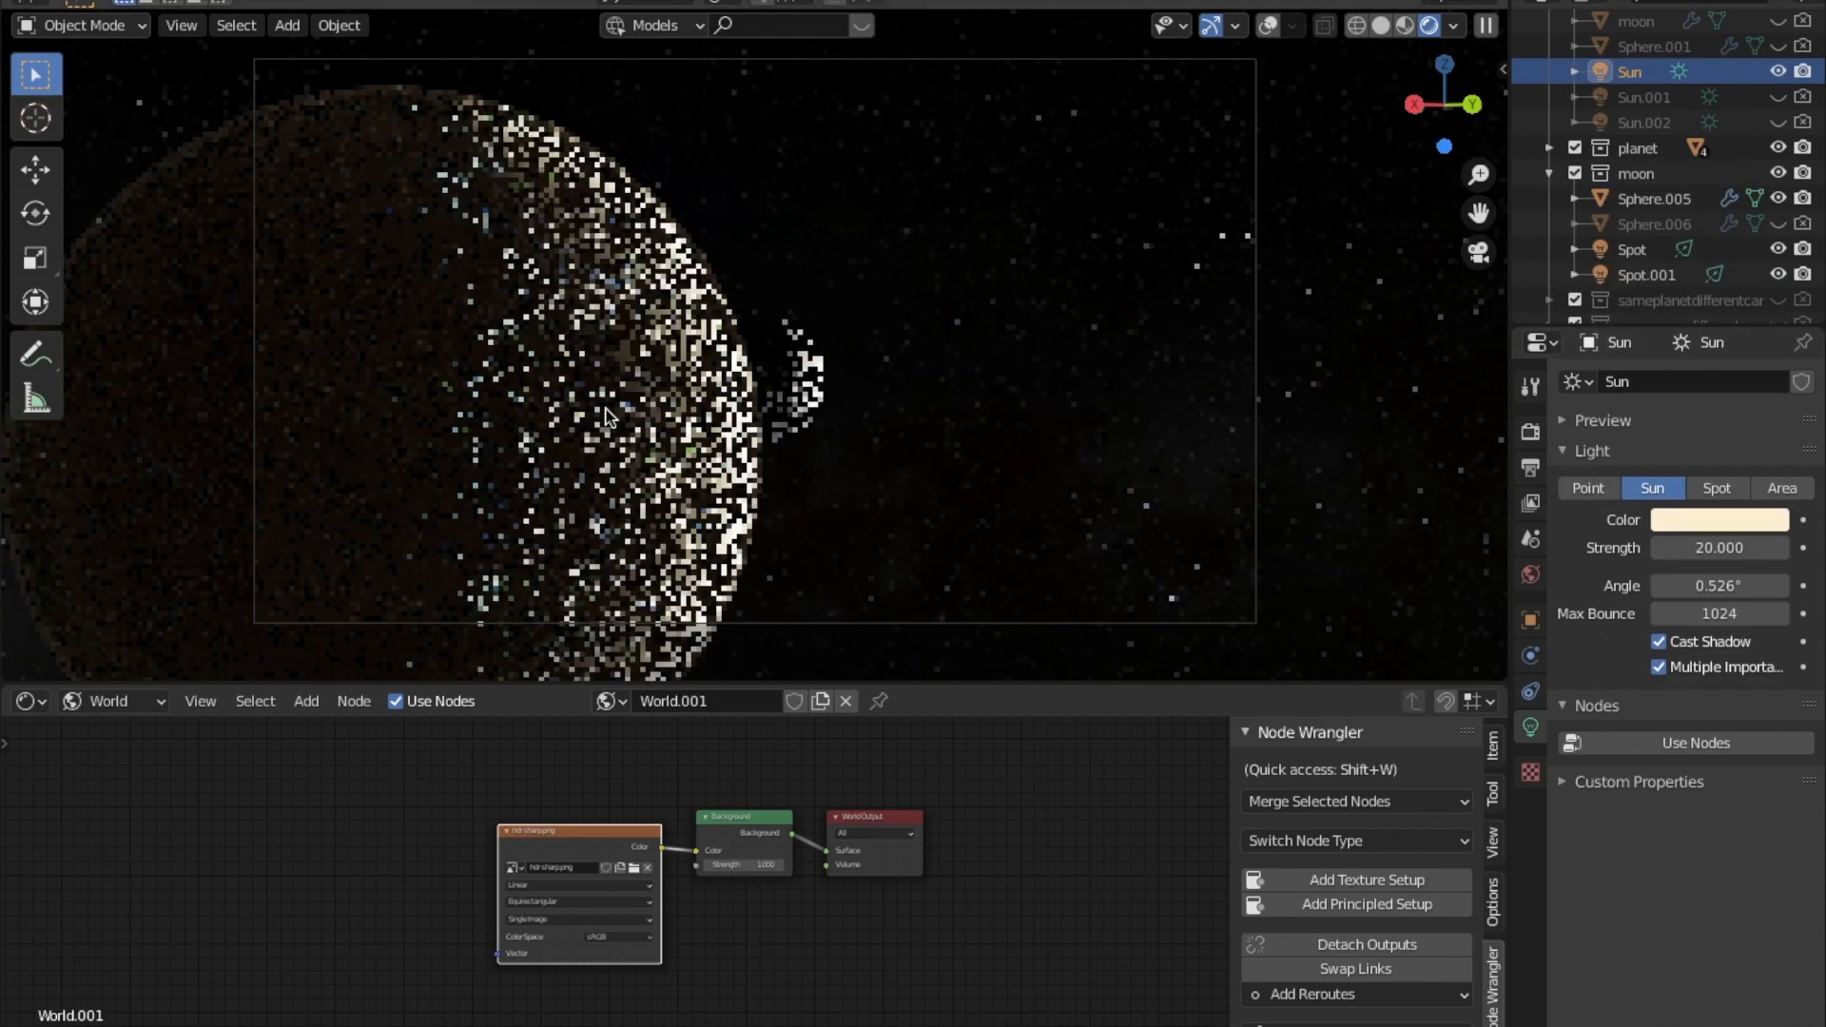
click(1677, 522)
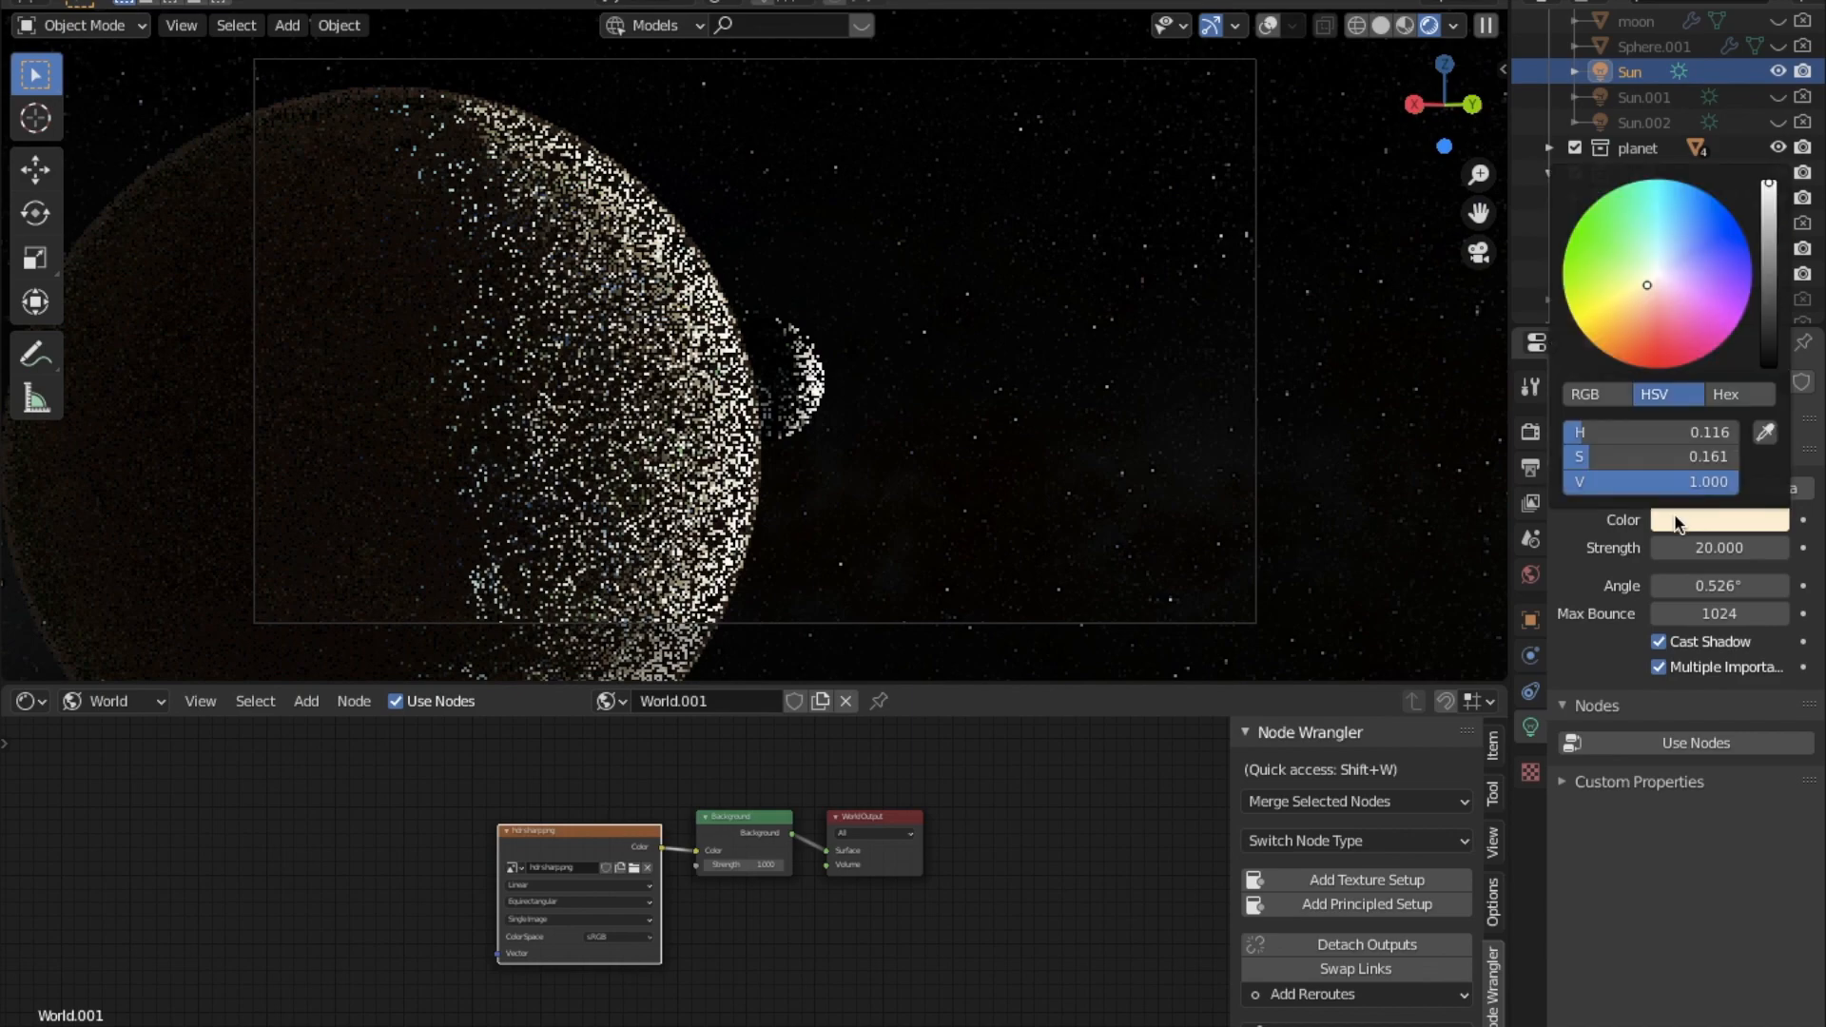